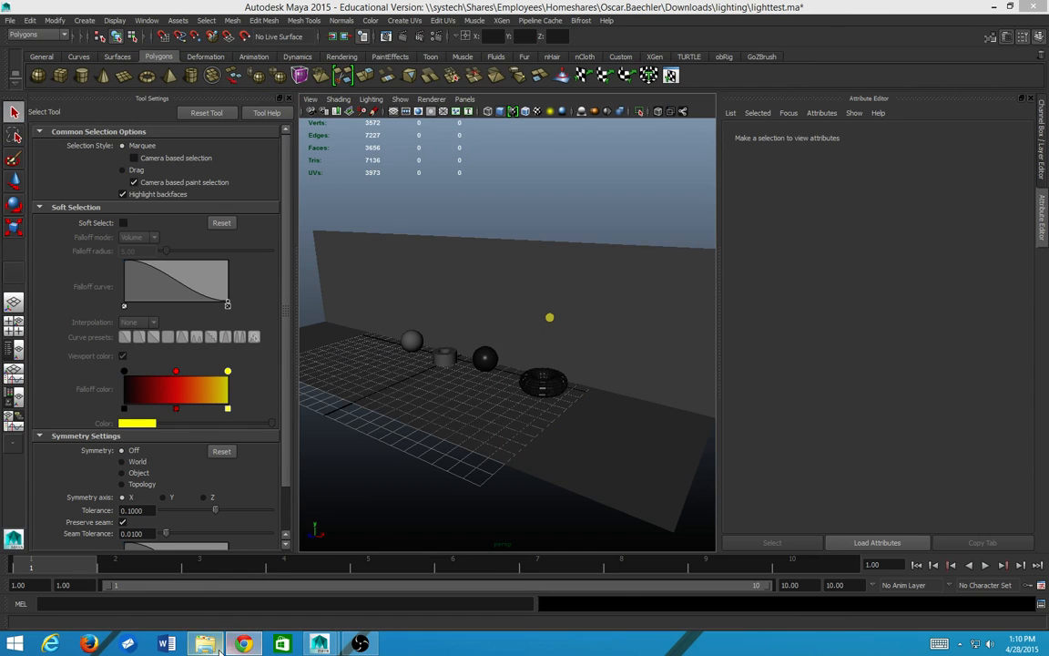
# Step: Open the software_default image from the lighting folder in File Explorer
pyautogui.click(191, 574)
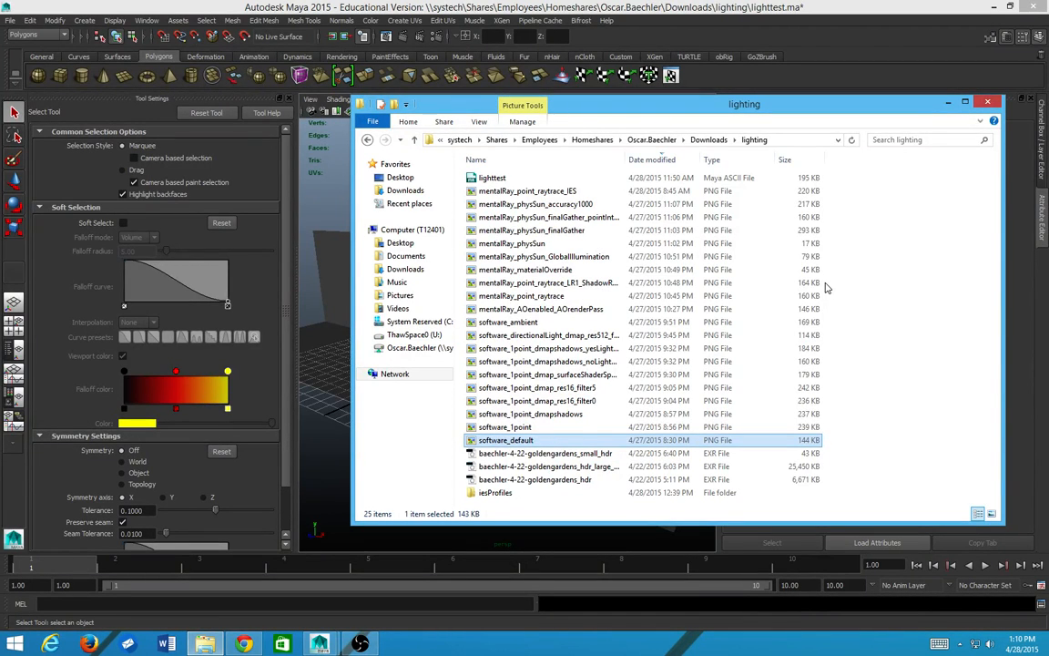
pyautogui.press('Up')
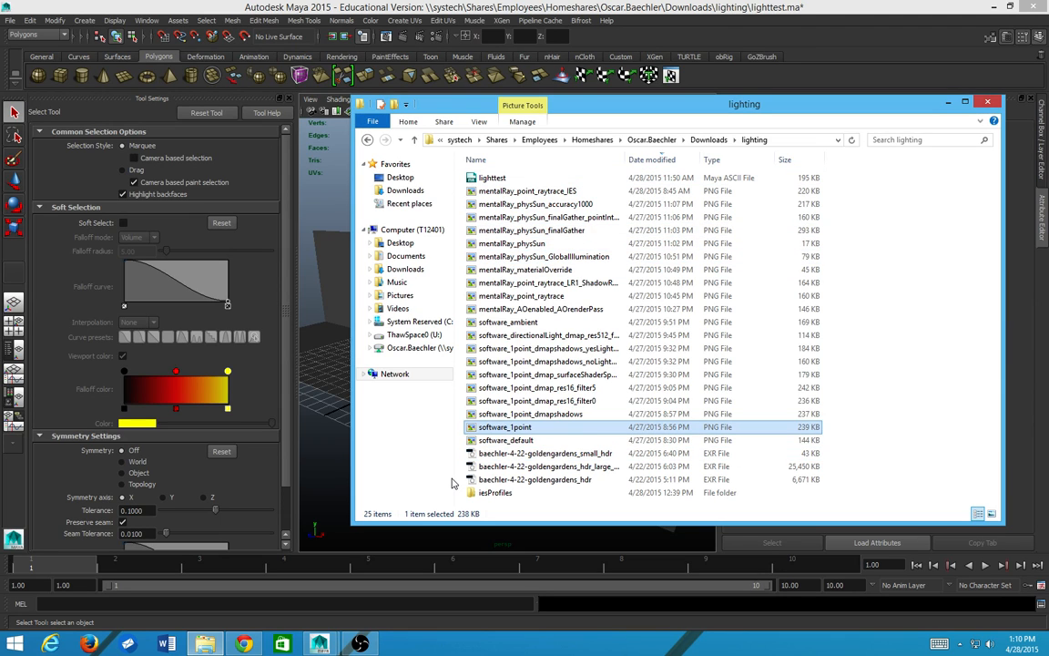
pyautogui.press('Down')
pyautogui.press('Down')
pyautogui.press('Up')
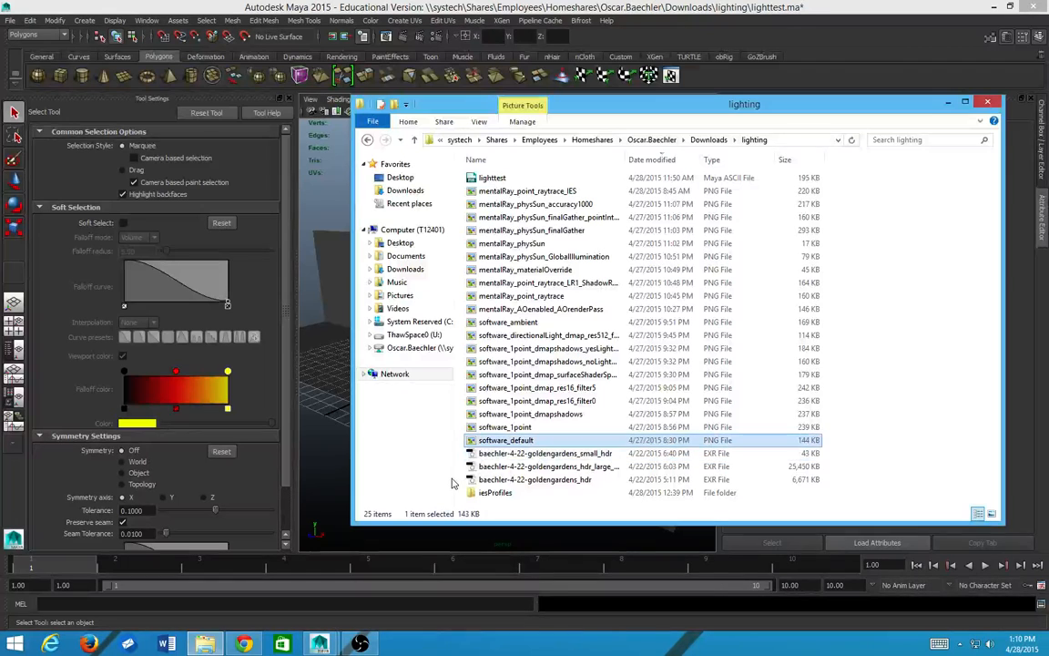
pyautogui.press('Down')
pyautogui.press('Up')
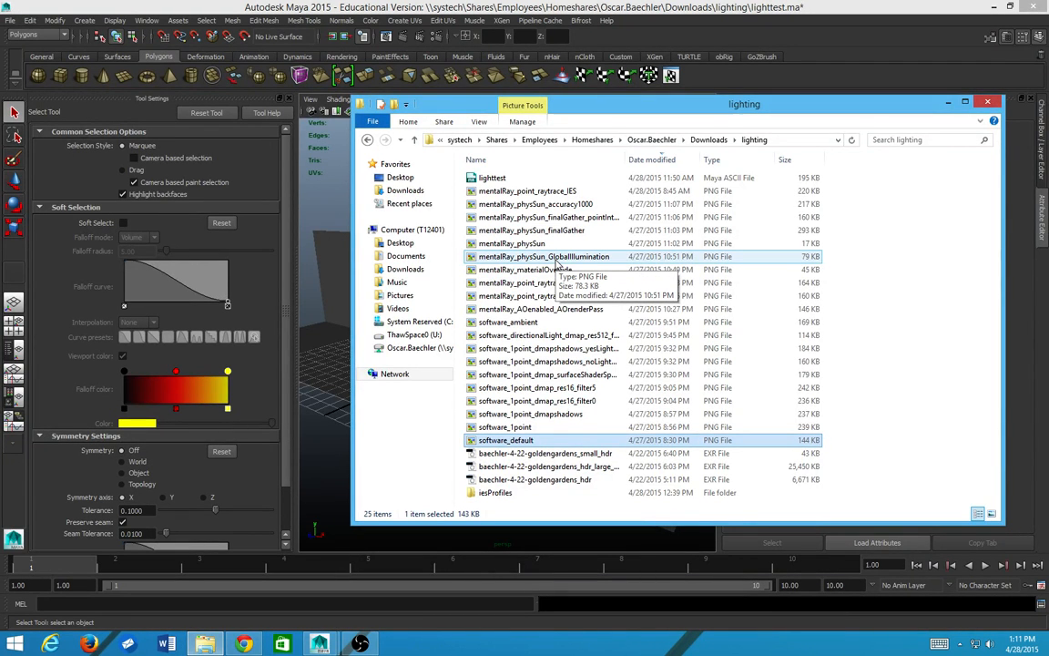
pyautogui.press('Return')
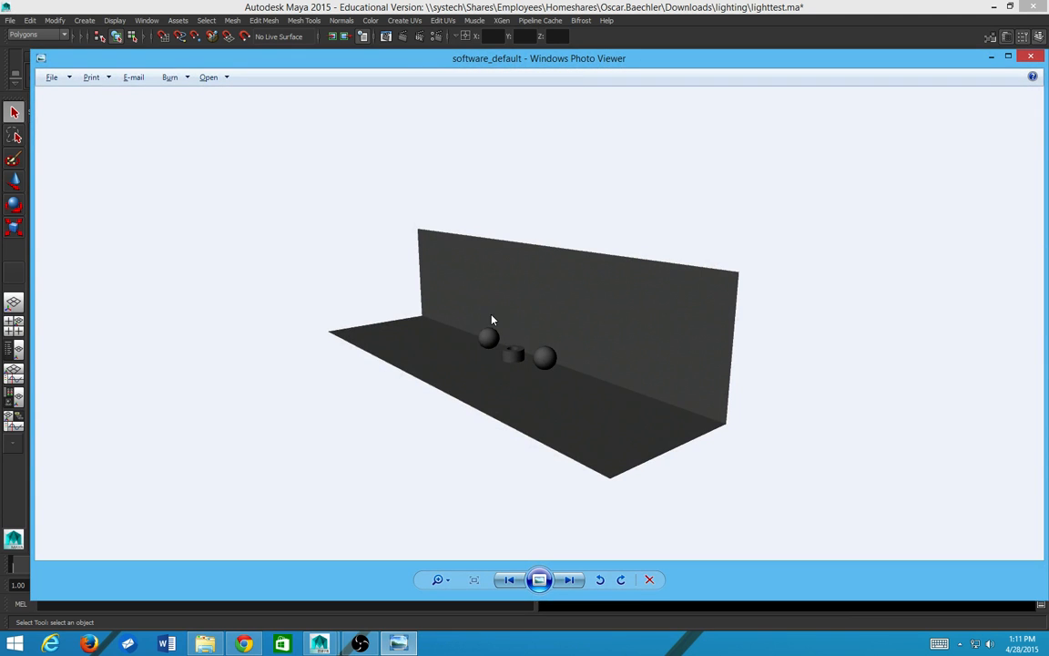
# Step: Switch back to Maya and show the Channel Box in place of the Attribute Editor
pyautogui.hotkey('alt', 'Tab')
pyautogui.hotkey('alt', 'Tab')
pyautogui.hotkey('alt', 'Tab')
pyautogui.hotkey('alt', 'Tab')
pyautogui.hotkey('alt', 'Tab')
pyautogui.hotkey('alt', 'Tab')
pyautogui.hotkey('alt', 'Tab')
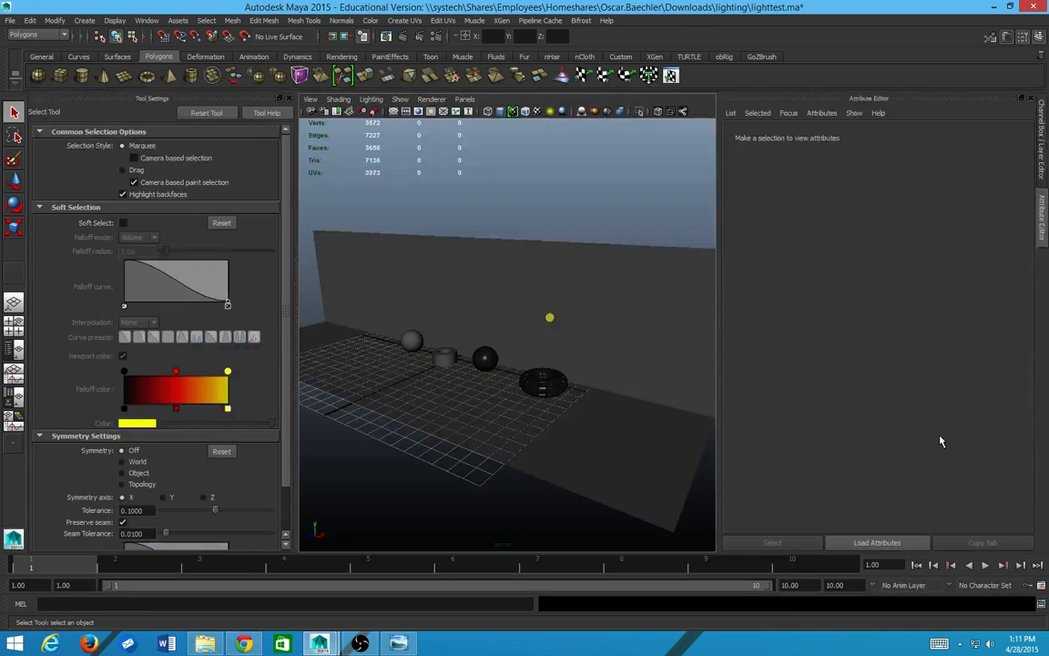
pyautogui.hotkey('ctrl', 'a')
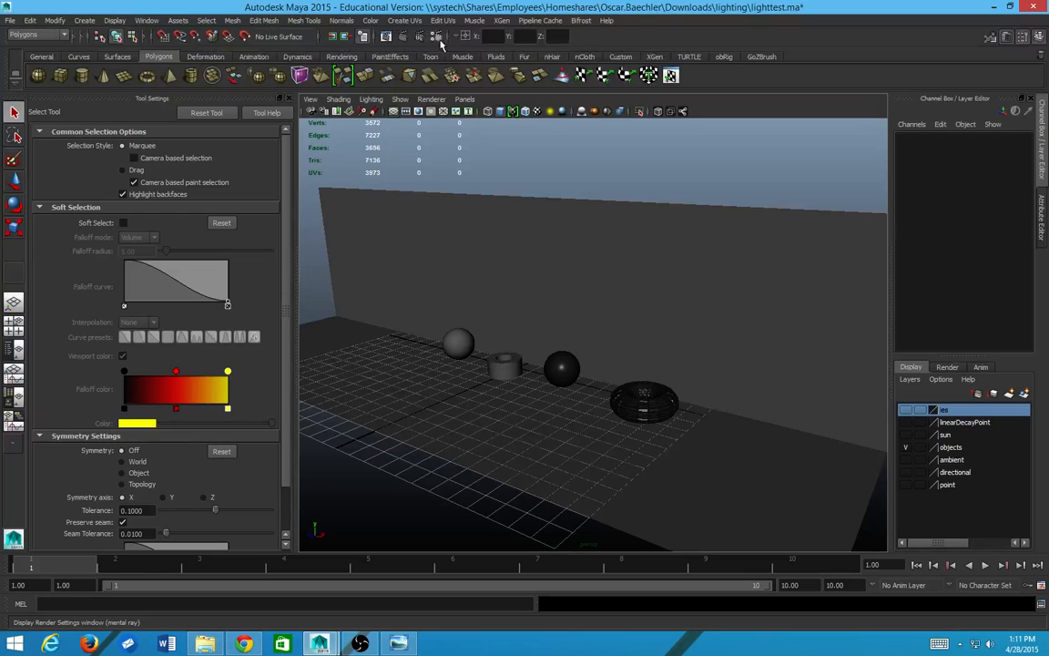
# Step: Set the renderer to Maya Software in the Render Settings and expand the Render Options section
pyautogui.click(391, 34)
pyautogui.click(672, 136)
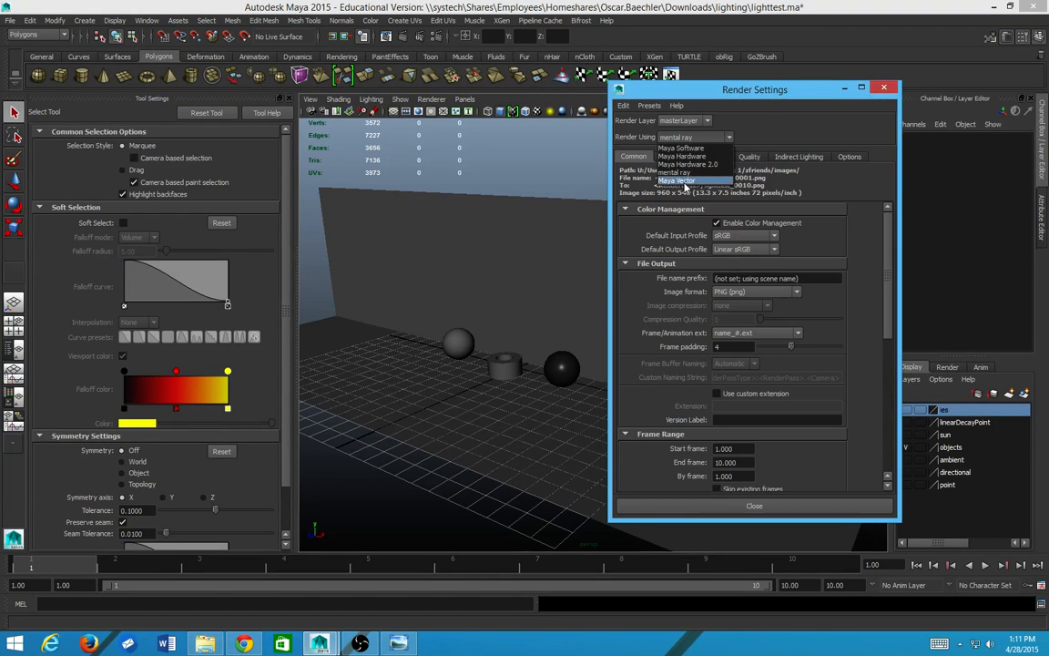
pyautogui.click(683, 148)
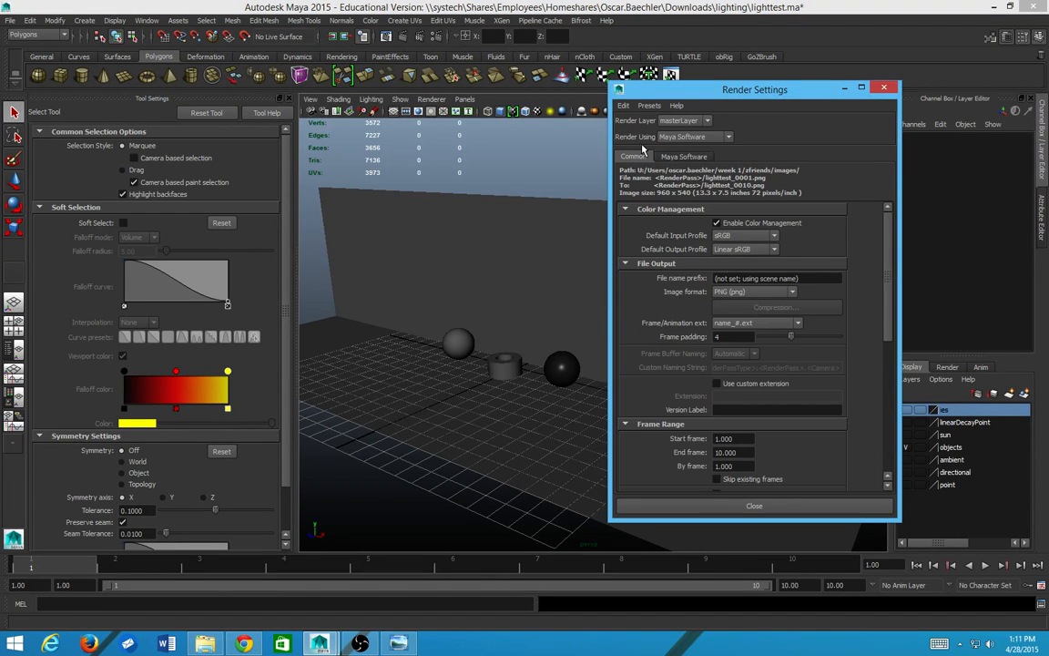
pyautogui.scroll(-8, 632, 450)
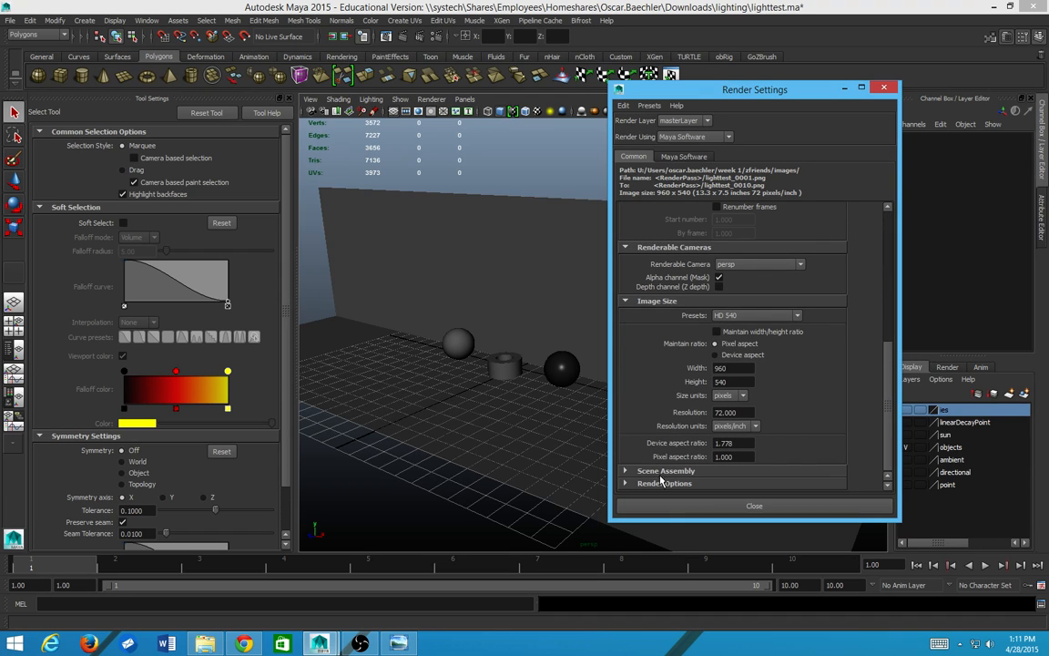
pyautogui.click(660, 484)
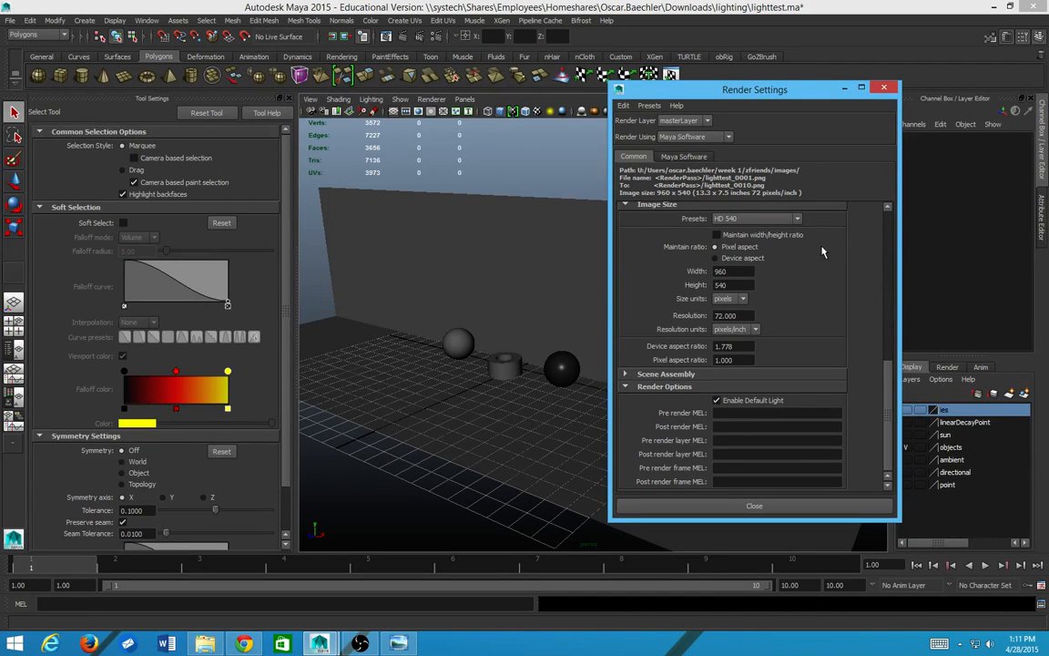
# Step: Render the current frame of the lighttest scene, inspect the image and close the Render View
pyautogui.click(373, 35)
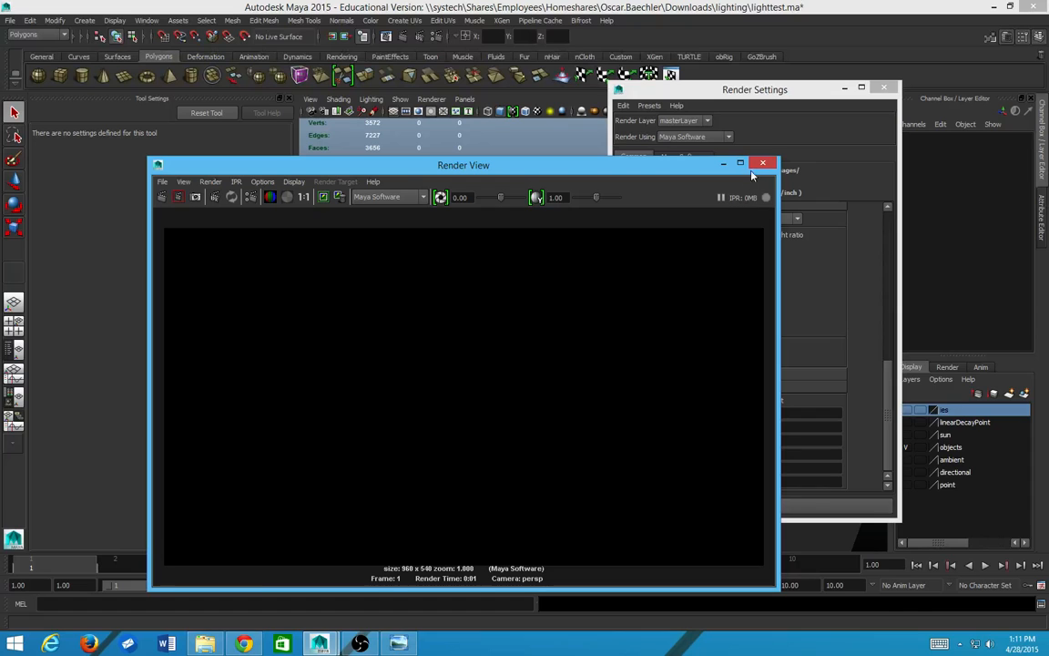
pyautogui.scroll(-5, 474, 357)
pyautogui.scroll(4, 478, 363)
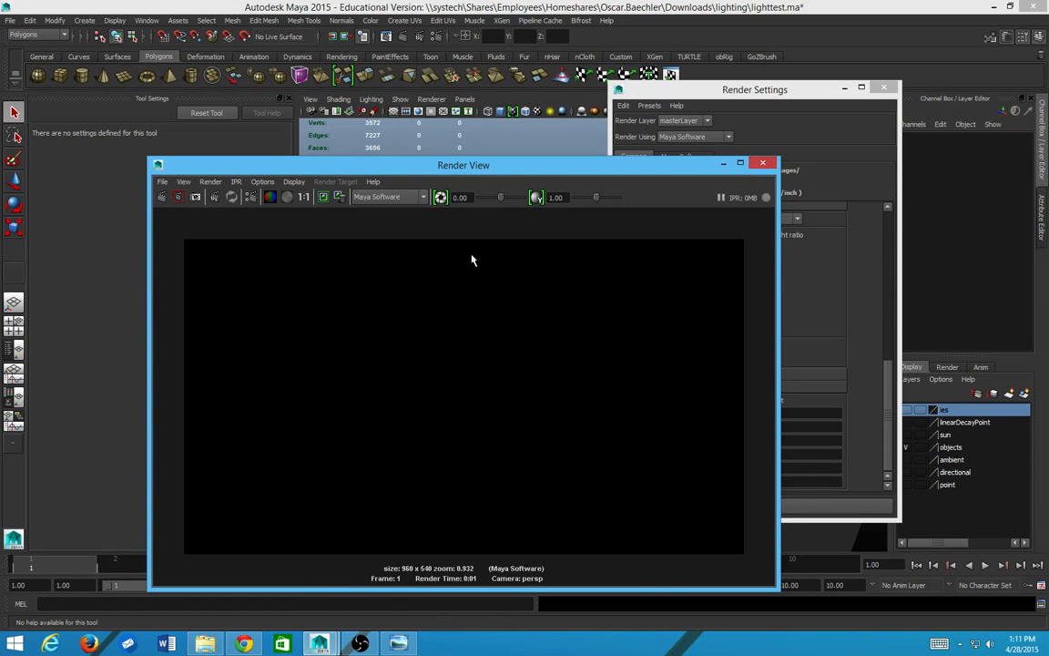
pyautogui.click(761, 164)
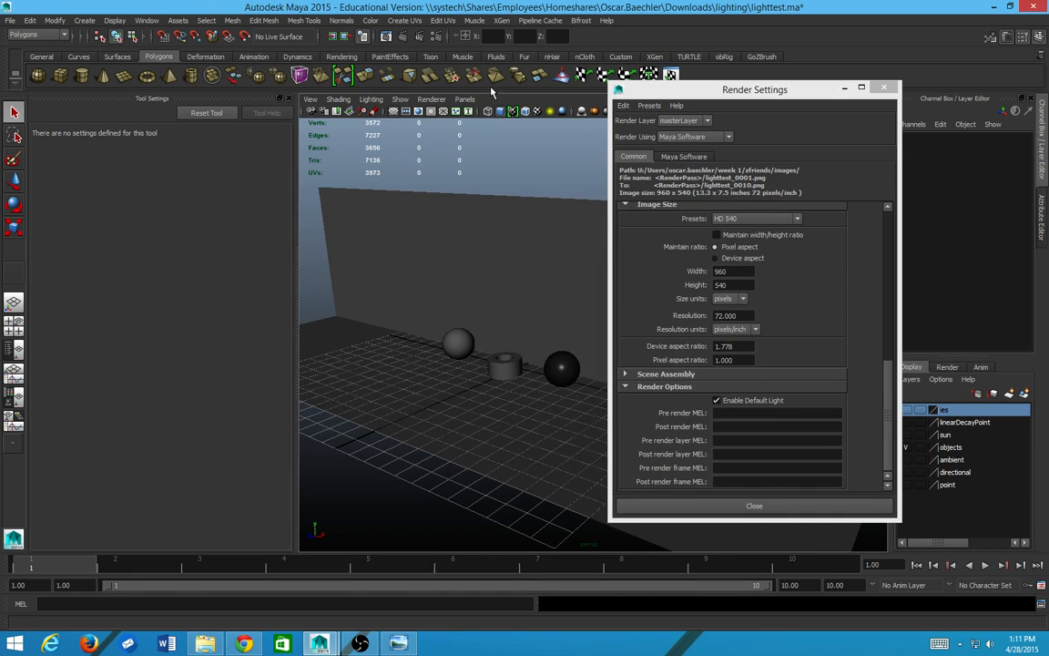
pyautogui.moveTo(742, 92); pyautogui.dragTo(887, 93)
pyautogui.click(576, 292)
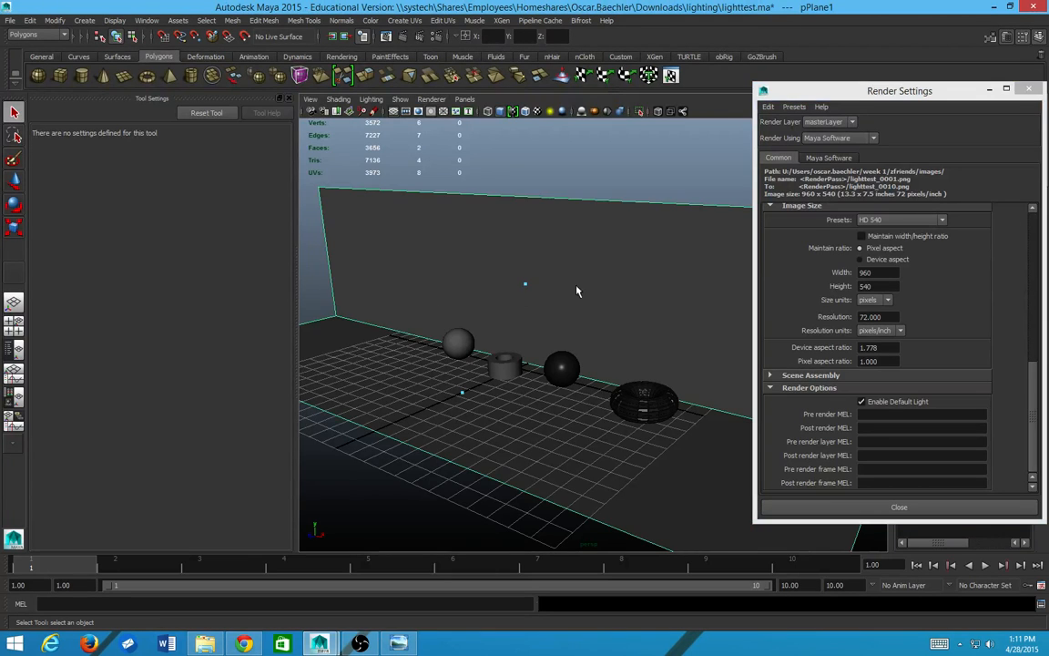
pyautogui.scroll(-5, 578, 307)
pyautogui.scroll(4, 578, 307)
pyautogui.moveTo(895, 94); pyautogui.dragTo(734, 102)
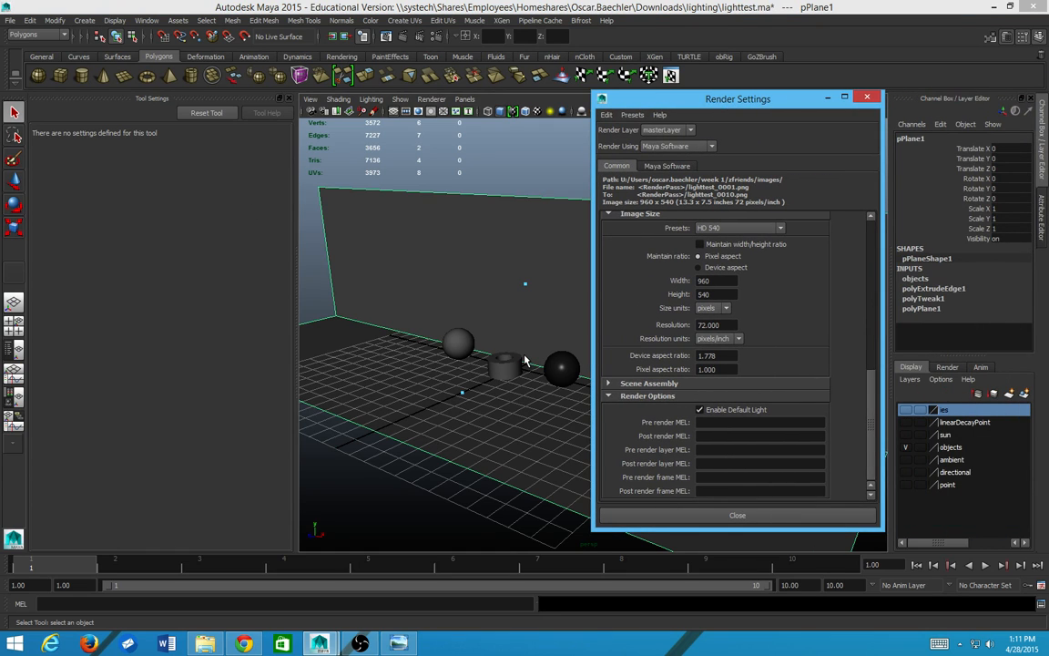
# Step: Start a new scene and create a polygon plane at the origin
pyautogui.hotkey('ctrl', 'n')
pyautogui.click(536, 329)
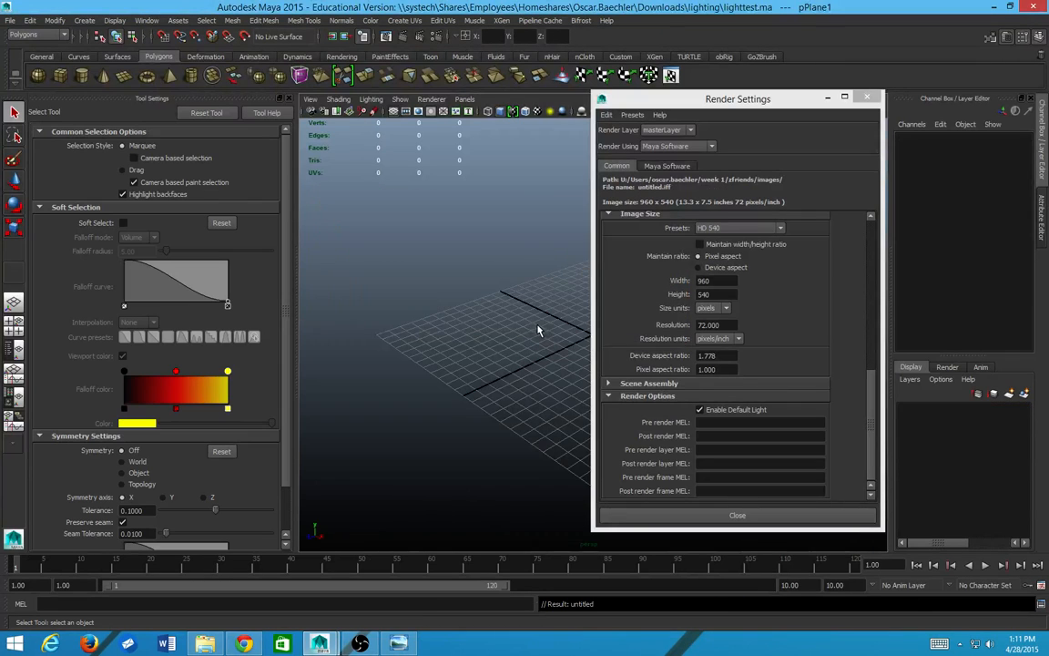
pyautogui.click(123, 75)
pyautogui.moveTo(642, 102); pyautogui.dragTo(716, 107)
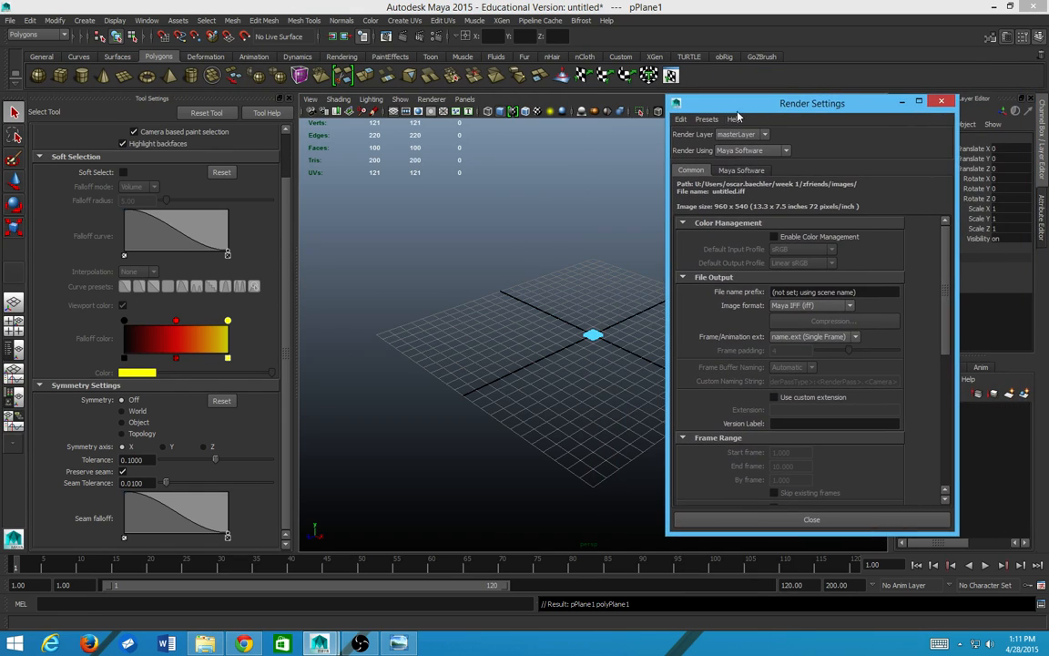
# Step: Scale the polygon plane up uniformly into a large ground surface
pyautogui.keyDown('alt'); pyautogui.moveTo(636, 336); pyautogui.dragTo(559, 345, button='middle'); pyautogui.keyUp('alt')
pyautogui.press('e')
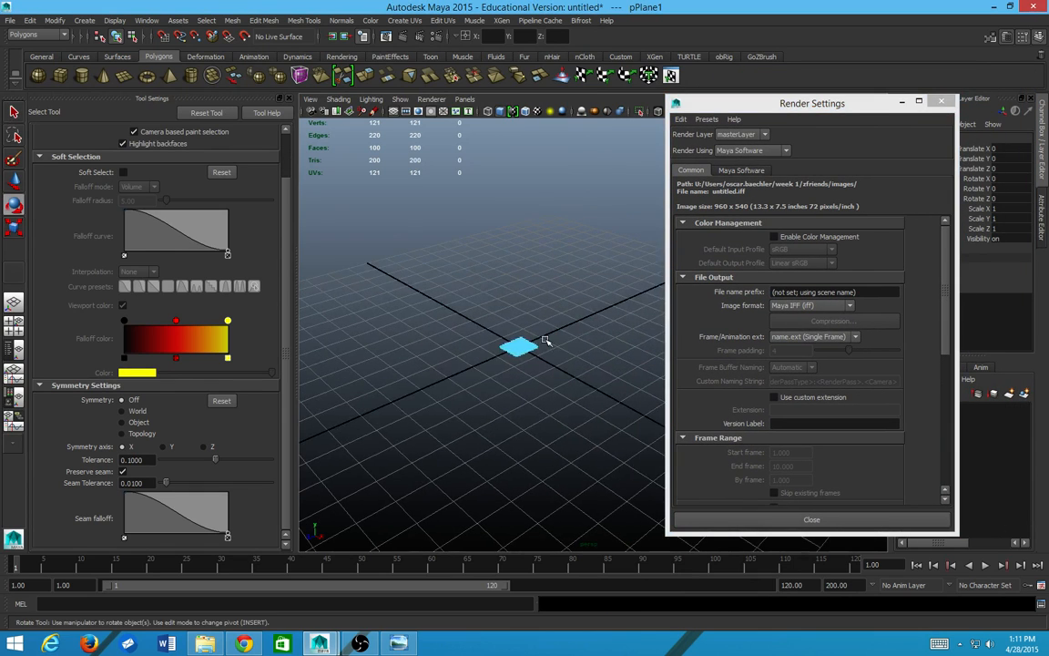
pyautogui.scroll(6, 544, 340)
pyautogui.scroll(-2, 431, 359)
pyautogui.press('w')
pyautogui.press('r')
pyautogui.moveTo(432, 361); pyautogui.dragTo(641, 369)
# Step: Add a polygon cylinder on the ground plane and raise it to a Translate Y of about 0.857
pyautogui.scroll(-4, 424, 140)
pyautogui.scroll(-2, 424, 139)
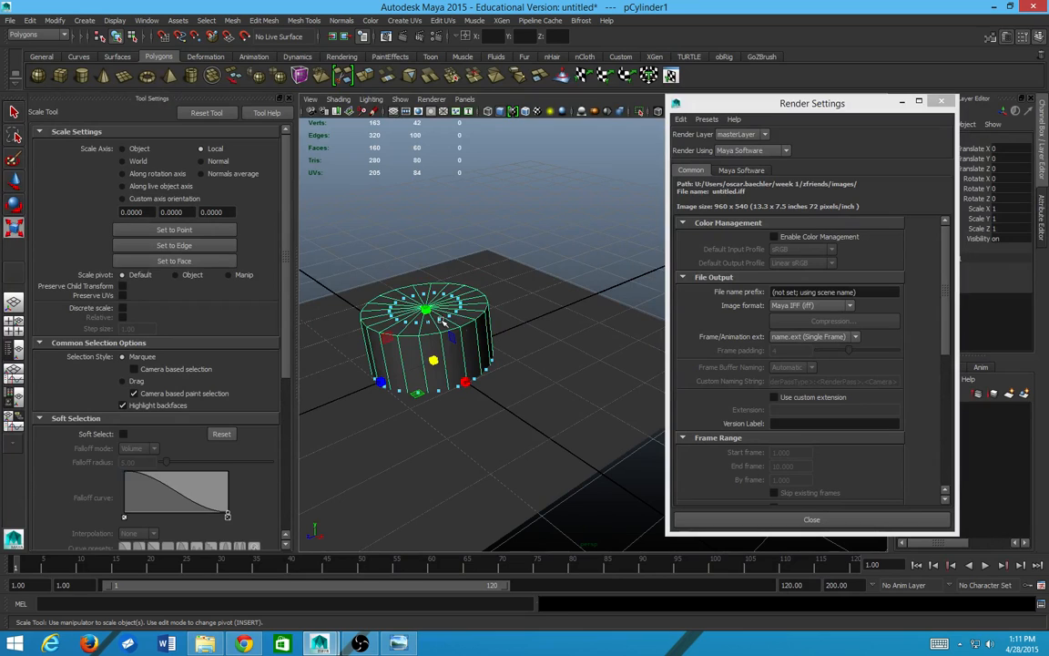
pyautogui.press('w')
pyautogui.moveTo(426, 301); pyautogui.dragTo(418, 254)
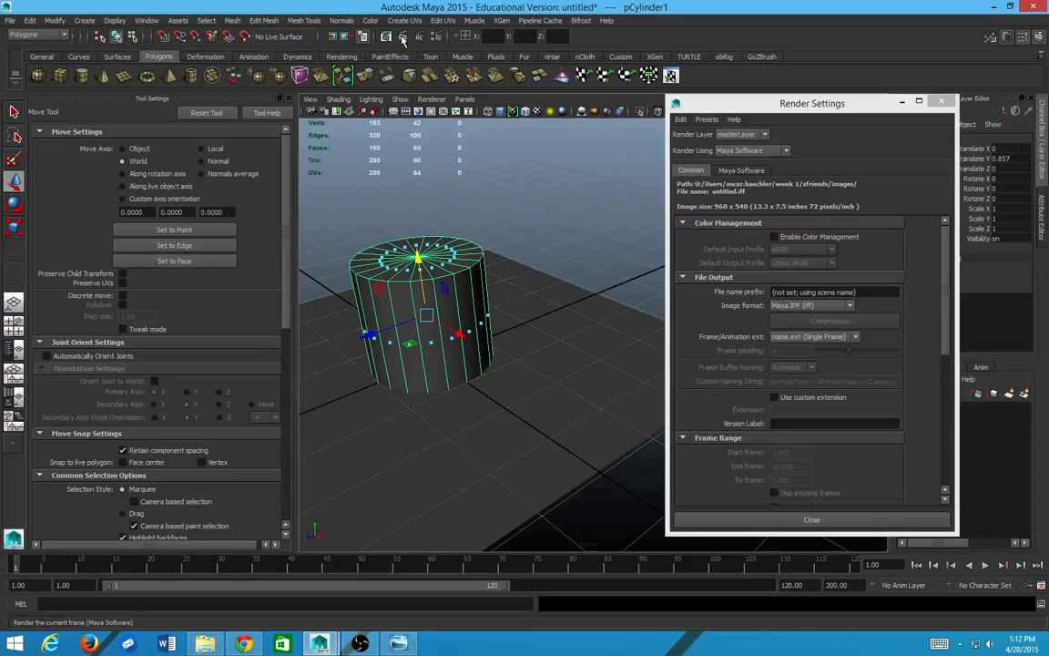
# Step: Render the cylinder scene with the default light, inspect the image and close the Render View
pyautogui.click(363, 35)
pyautogui.scroll(-6, 340, 350)
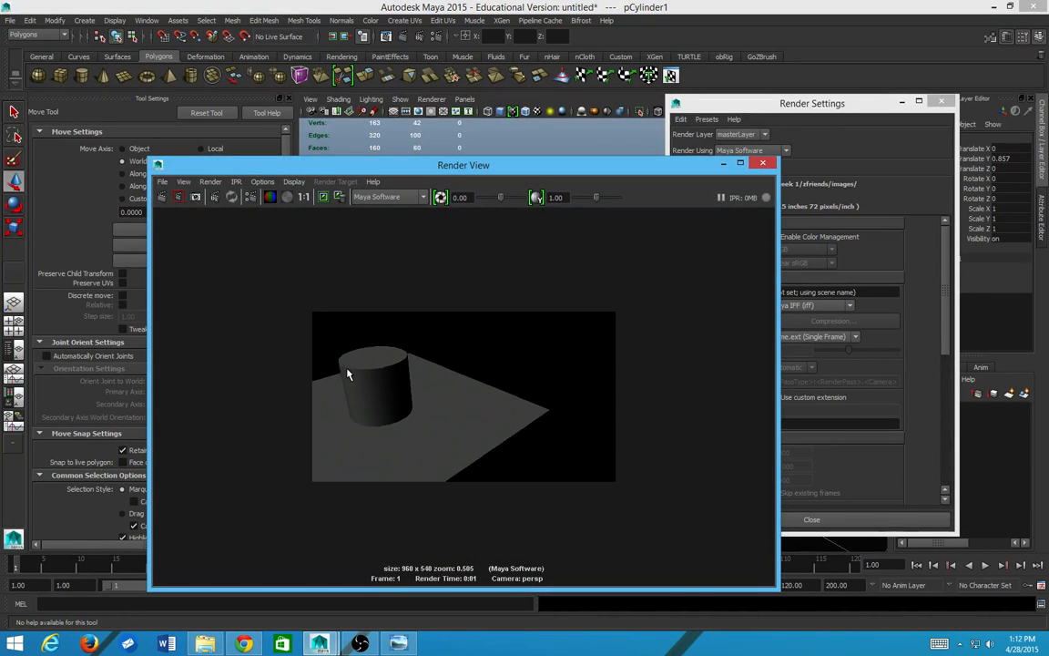
pyautogui.scroll(4, 350, 374)
pyautogui.click(762, 163)
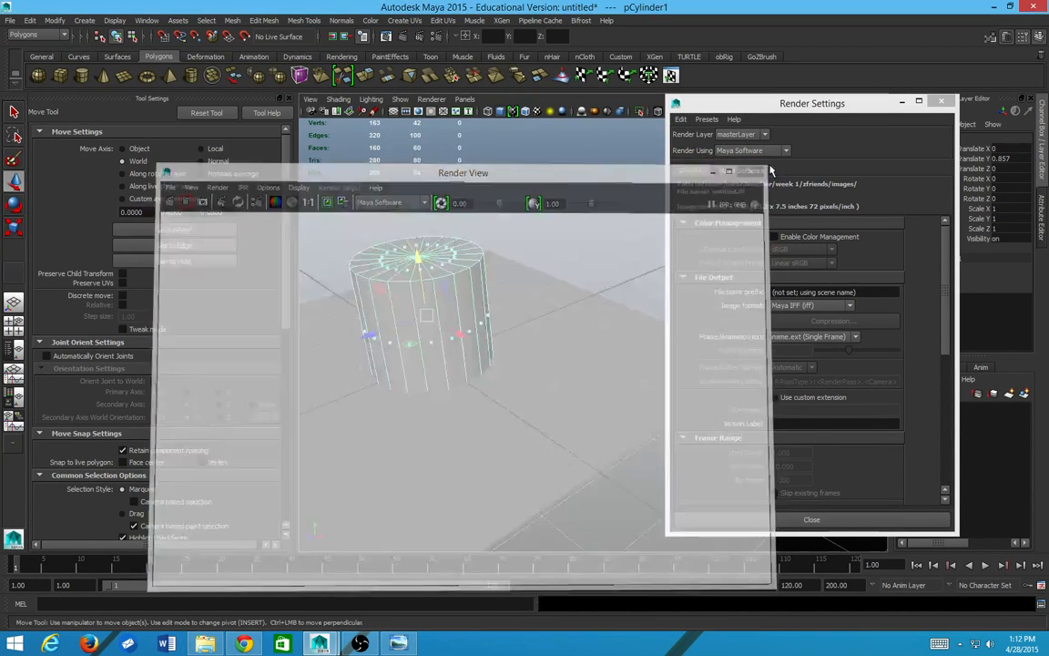
# Step: Disable Enable Default Light under Render Options in the Render Settings
pyautogui.scroll(-5, 811, 365)
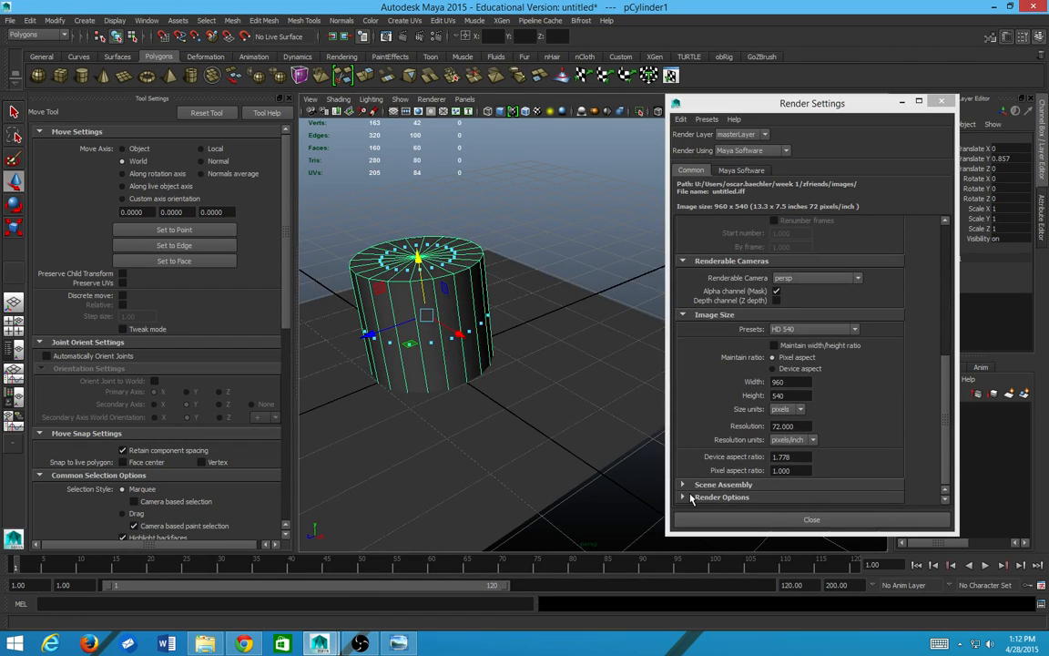
pyautogui.click(682, 497)
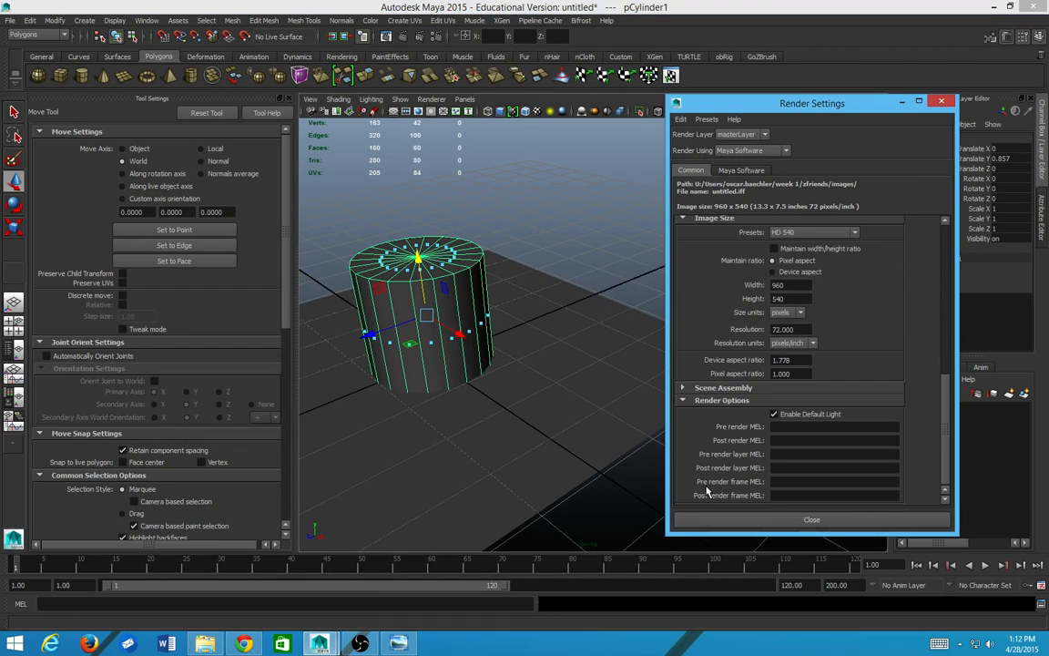
pyautogui.click(774, 414)
# Step: Place a point light beside the cylinder at about X 2.997, Y 1.436 and render the frame
pyautogui.click(84, 20)
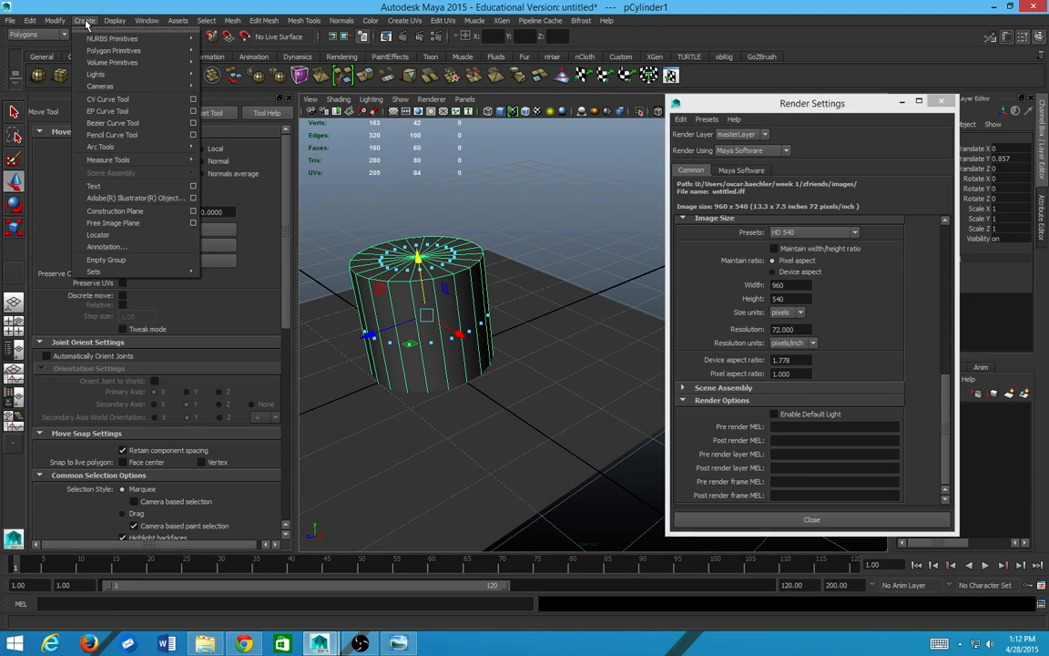
pyautogui.moveTo(93, 63)
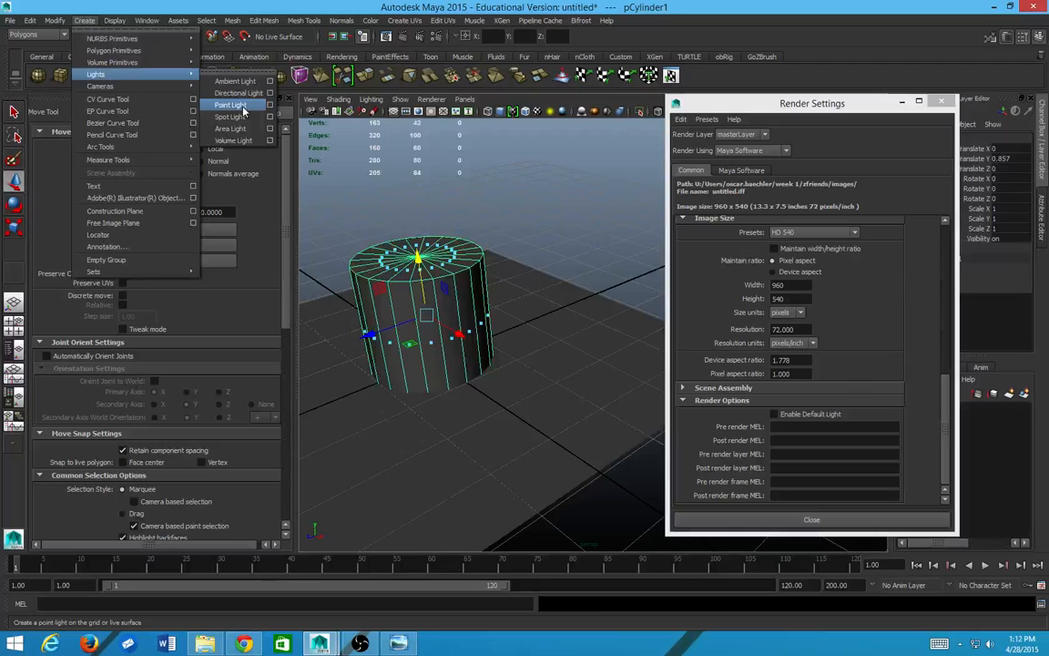
pyautogui.click(217, 95)
pyautogui.moveTo(463, 381); pyautogui.dragTo(578, 460)
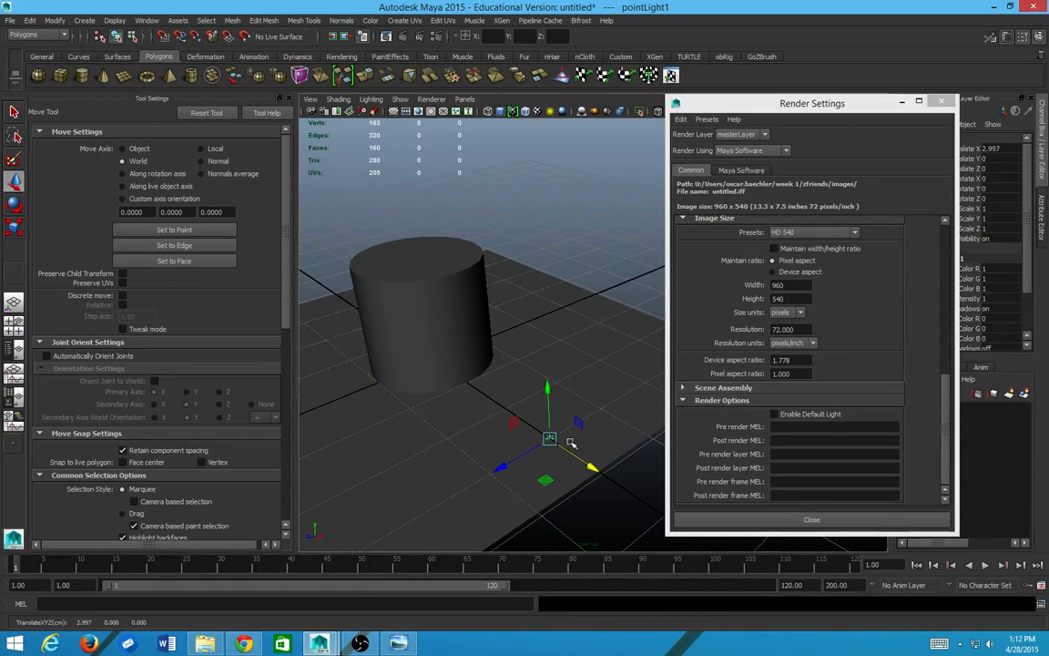
pyautogui.moveTo(545, 391); pyautogui.dragTo(544, 299)
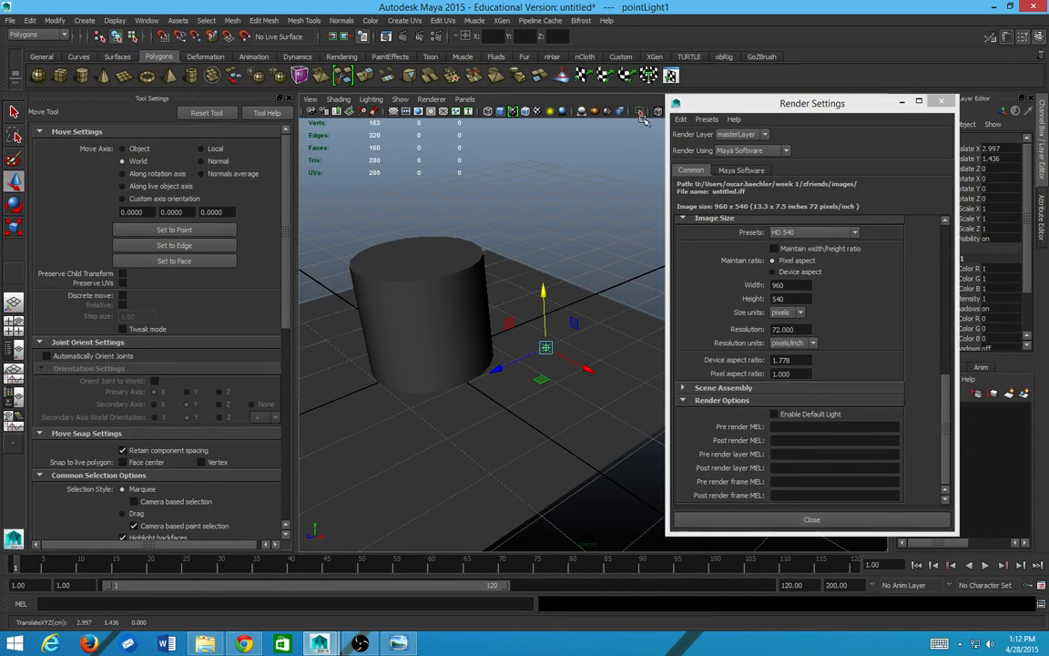
pyautogui.click(403, 36)
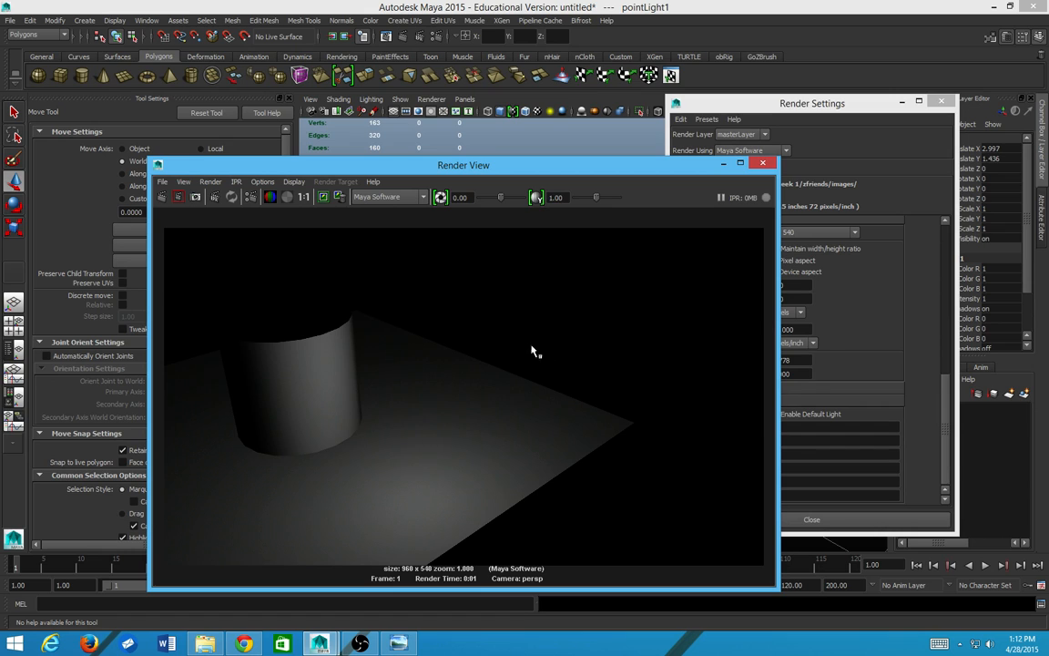
# Step: Switch to Windows Photo Viewer and compare the software_default image with software_1point
pyautogui.hotkey('alt', 'Tab')
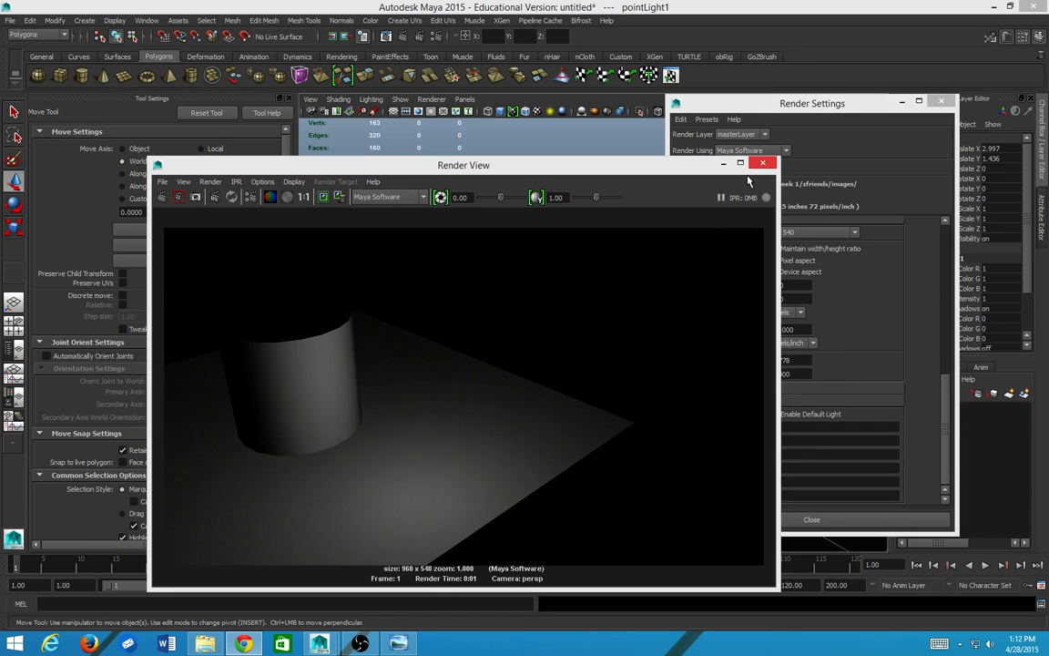
pyautogui.hotkey('alt', 'Tab')
pyautogui.press('Tab')
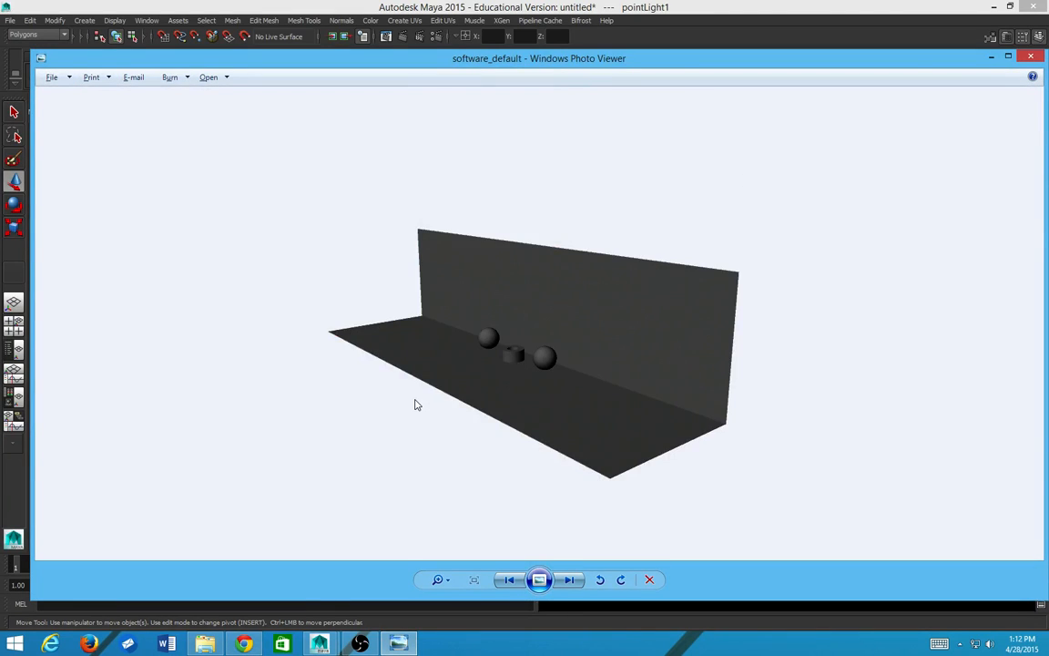
pyautogui.press('Left')
pyautogui.press('Right')
pyautogui.press('Left')
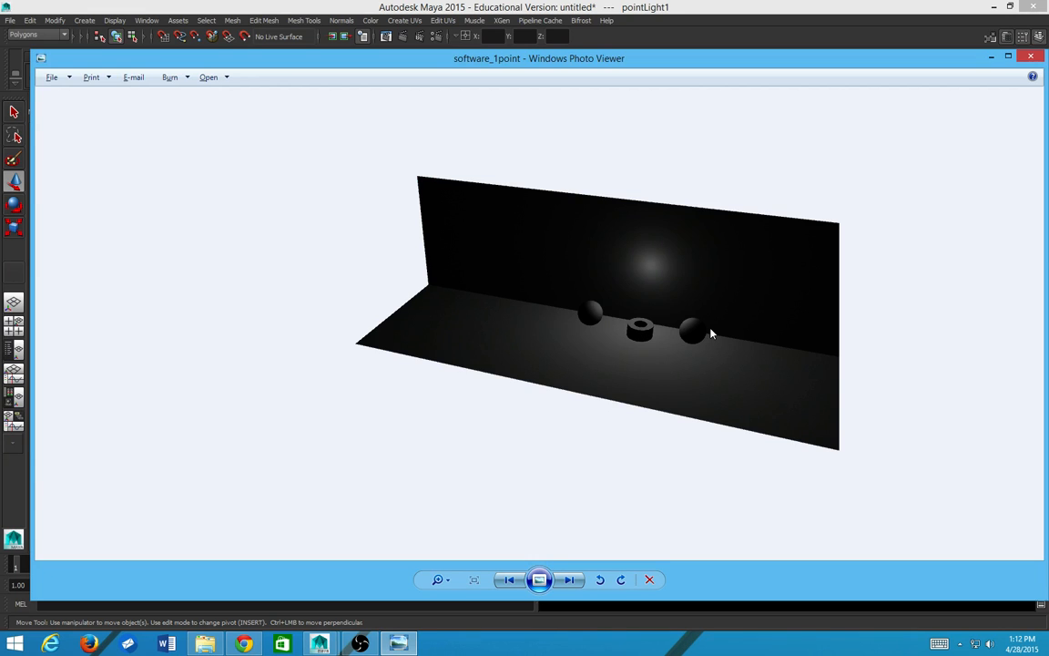
# Step: Switch back to Maya with the point light render in the Render View
pyautogui.hotkey('alt', 'Tab')
pyautogui.hotkey('alt', 'Tab')
pyautogui.hotkey('alt', 'Tab')
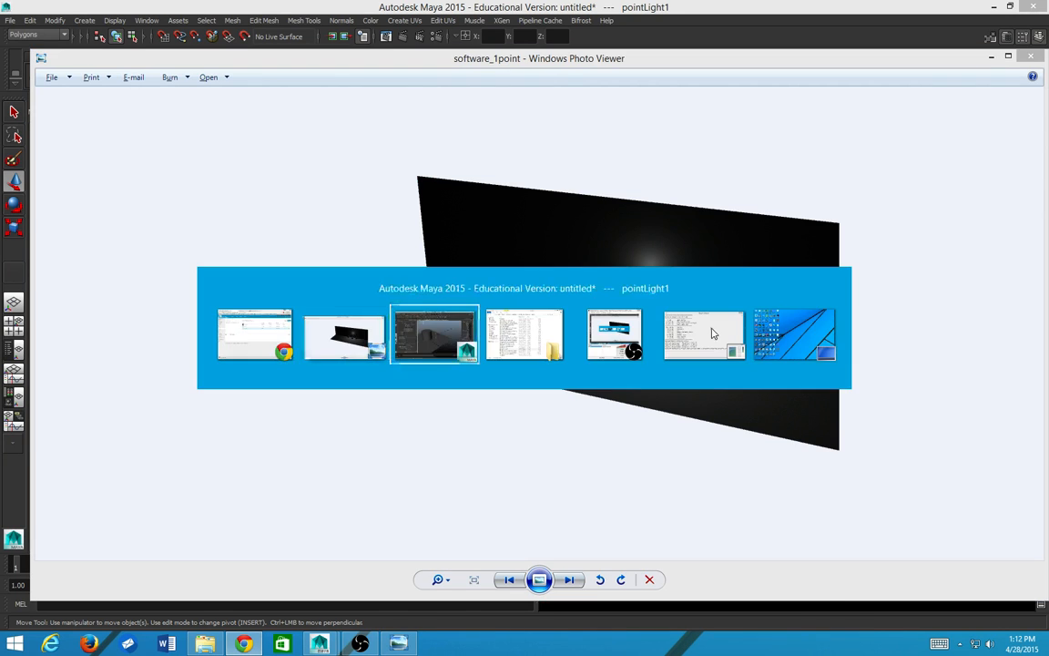
pyautogui.hotkey('alt', 'Tab')
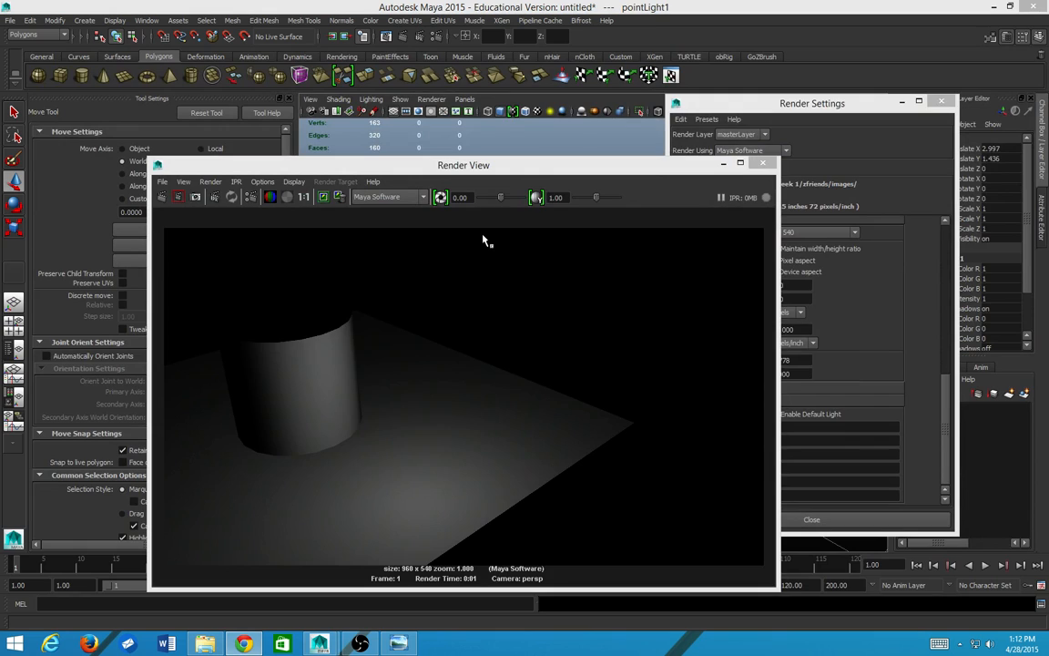
# Step: Close the software_1point_dmapshadows image in Windows Photo Viewer, plus Maya's Render View and Render Settings windows
pyautogui.hotkey('alt', 'Tab')
pyautogui.hotkey('alt', 'Tab')
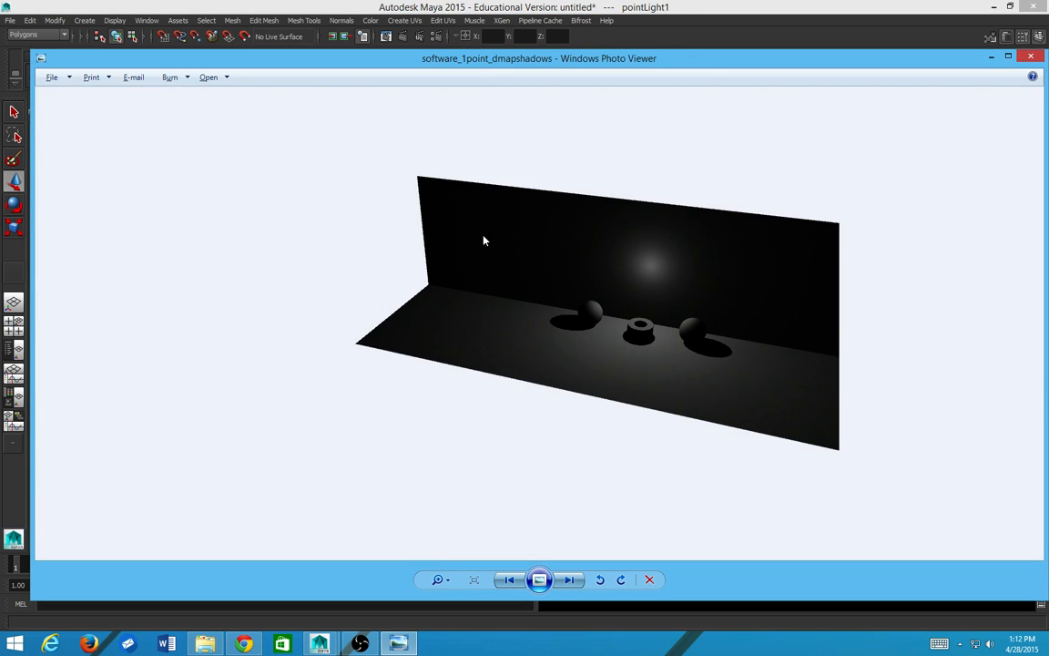
pyautogui.click(1032, 57)
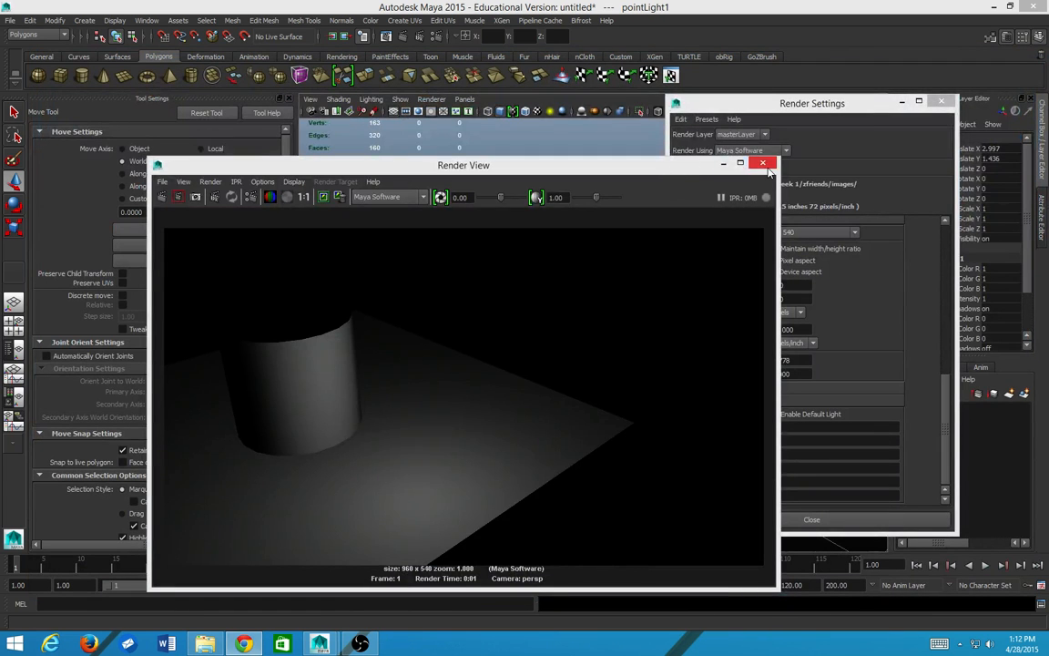
pyautogui.click(762, 163)
pyautogui.click(942, 100)
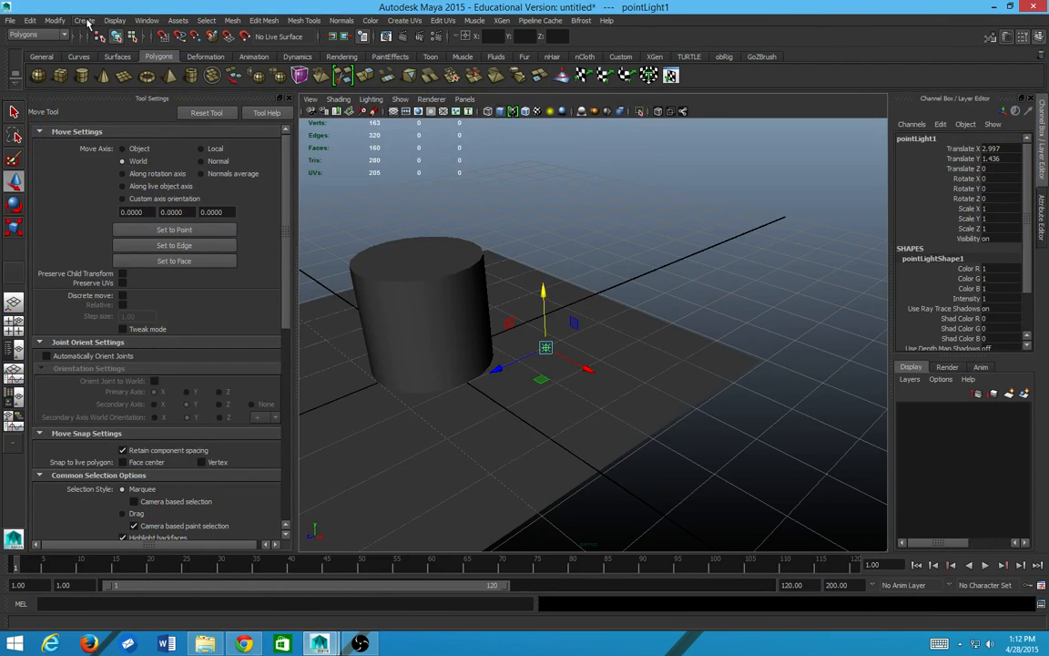
# Step: Open the recent scene lighttest.ma without saving the changes to the untitled scene
pyautogui.click(11, 20)
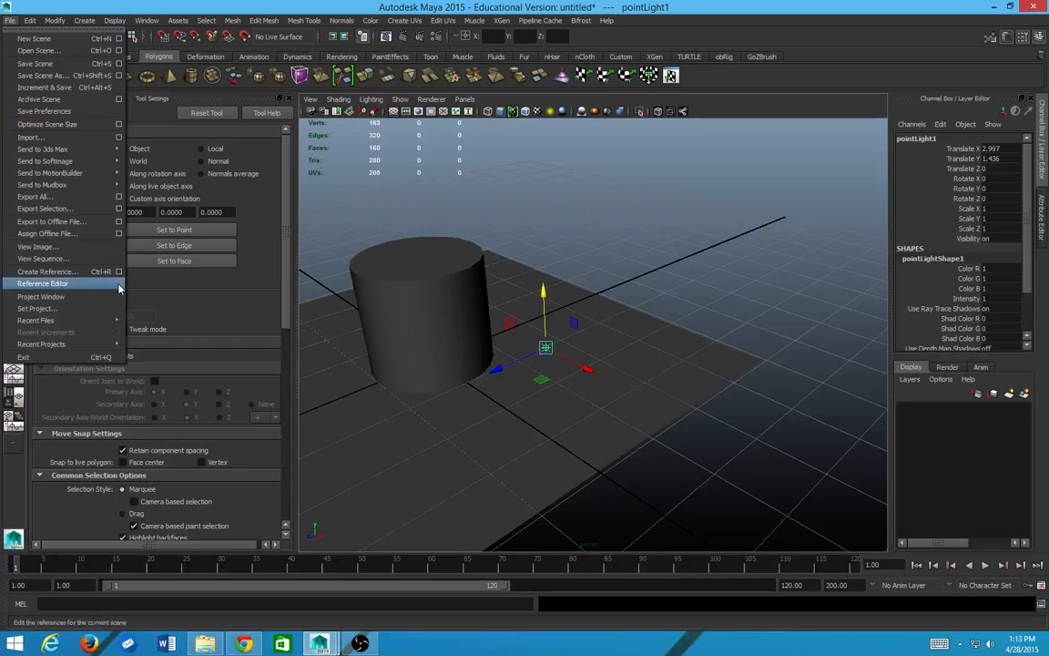
pyautogui.moveTo(91, 320)
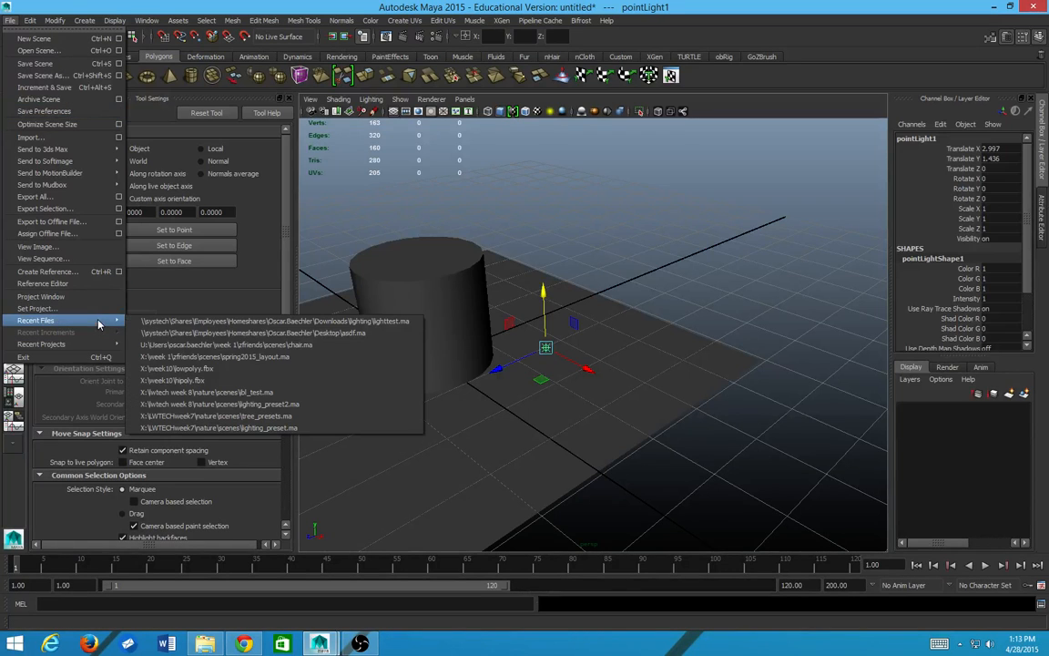
pyautogui.click(252, 330)
pyautogui.click(524, 323)
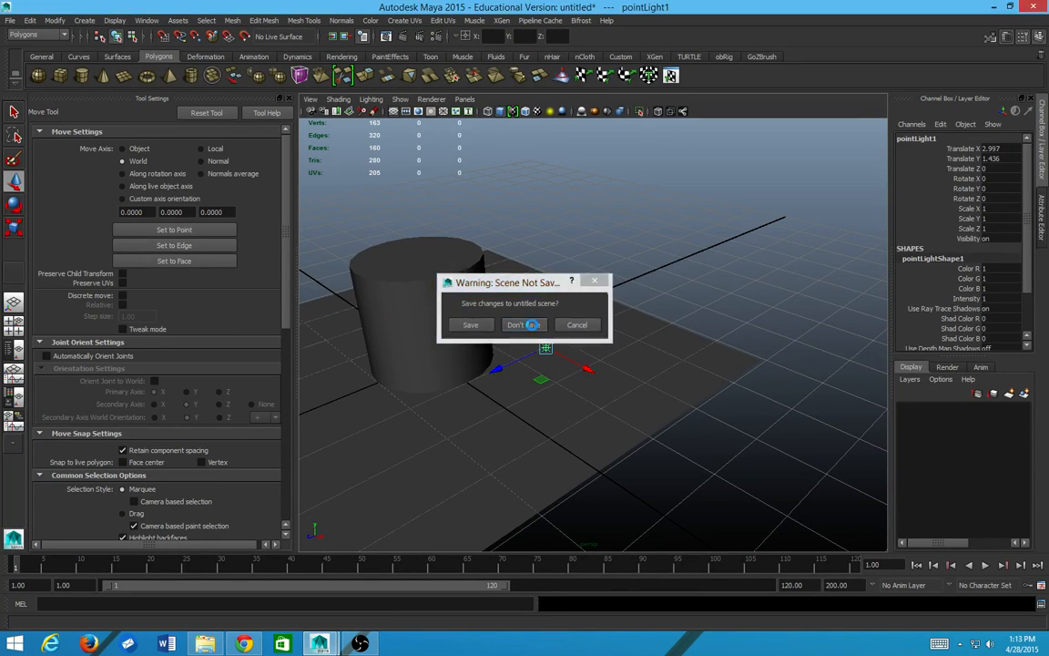
pyautogui.click(498, 333)
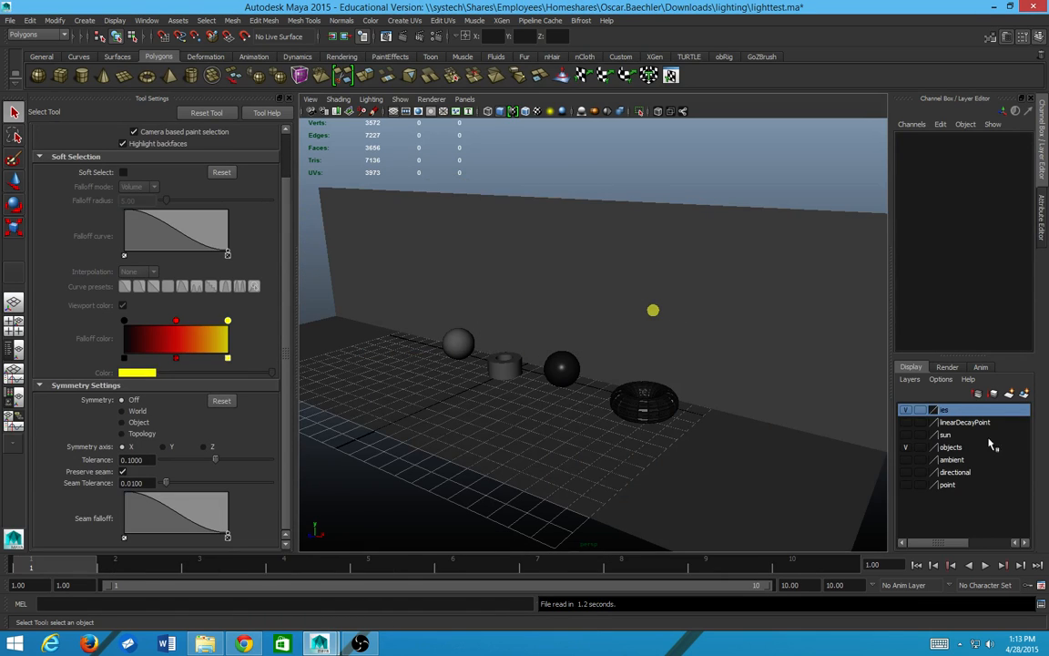
# Step: Hide the ies display layer and show the point layer
pyautogui.click(904, 411)
pyautogui.scroll(-3, 597, 123)
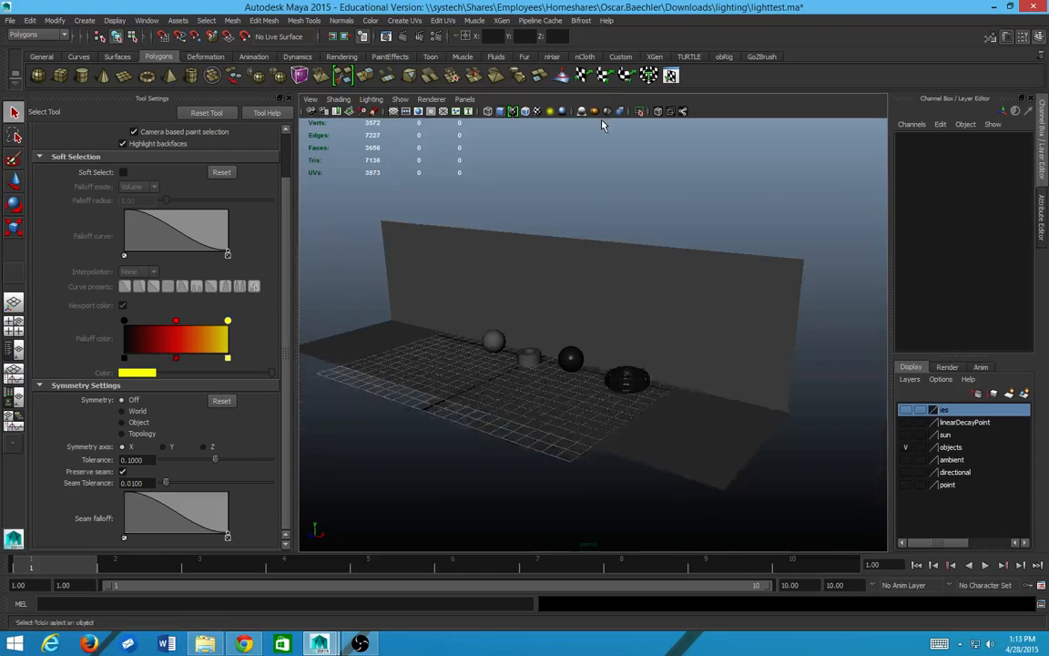
pyautogui.scroll(5, 484, 169)
pyautogui.click(254, 56)
pyautogui.scroll(-5, 541, 266)
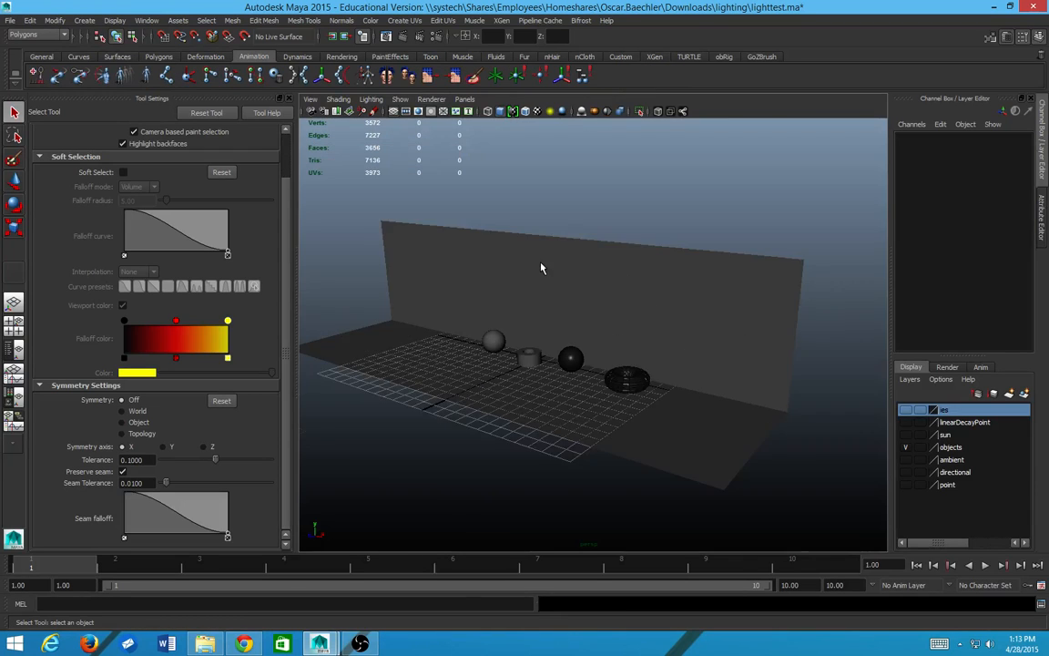
pyautogui.scroll(2, 823, 480)
pyautogui.click(905, 485)
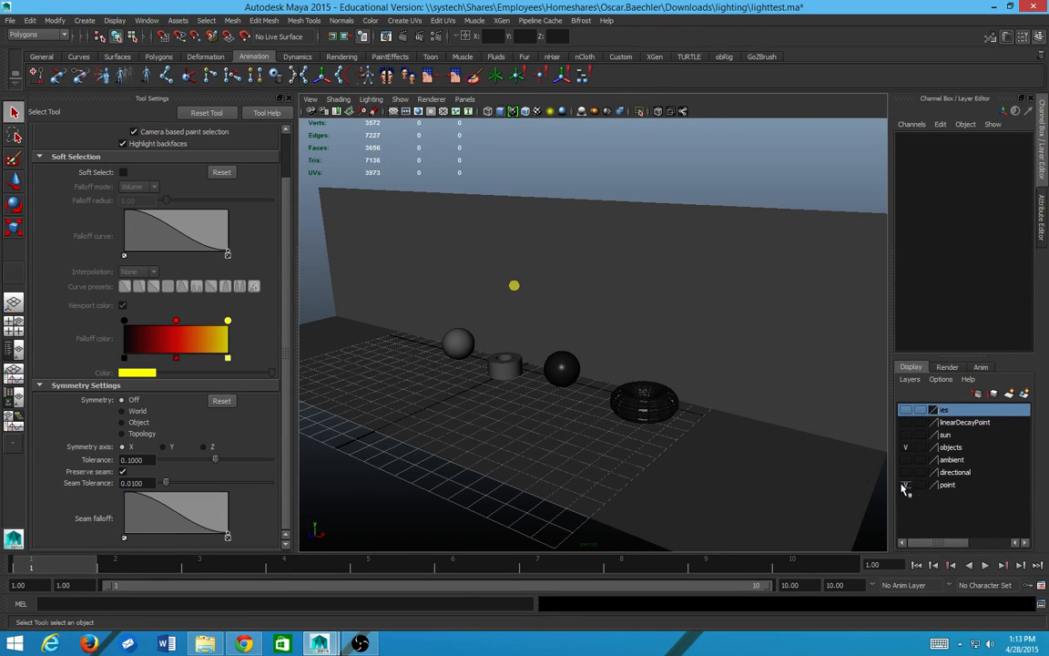
# Step: Set the scene's renderer to Maya Software, render the current frame and close the Render View
pyautogui.click(437, 37)
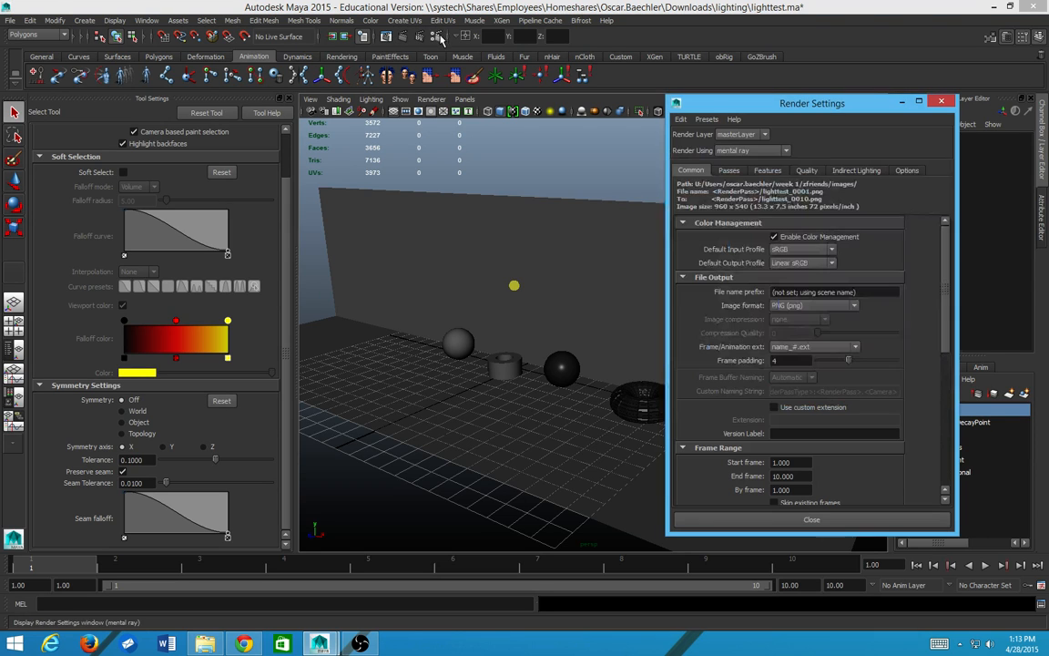
pyautogui.click(779, 153)
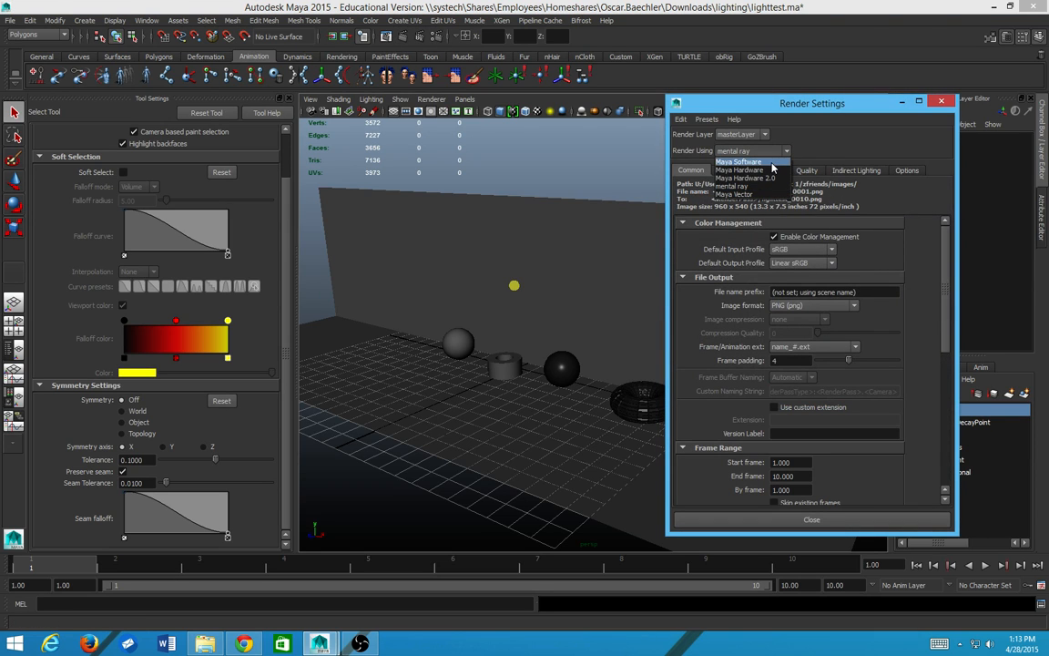
pyautogui.click(773, 161)
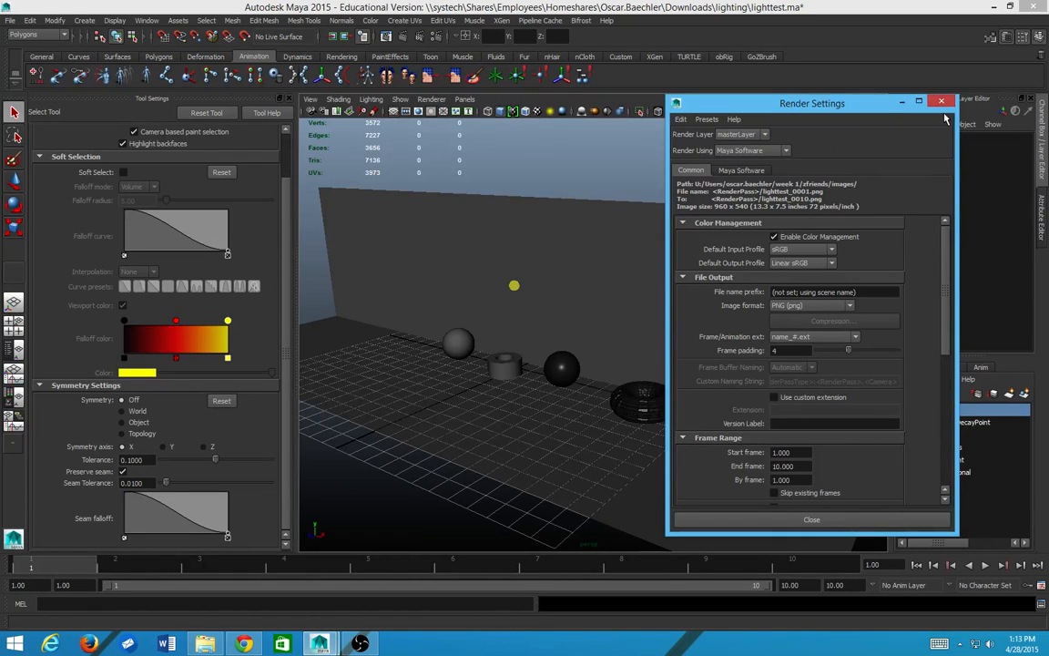
pyautogui.scroll(-3, 840, 278)
pyautogui.scroll(3, 861, 318)
pyautogui.click(941, 101)
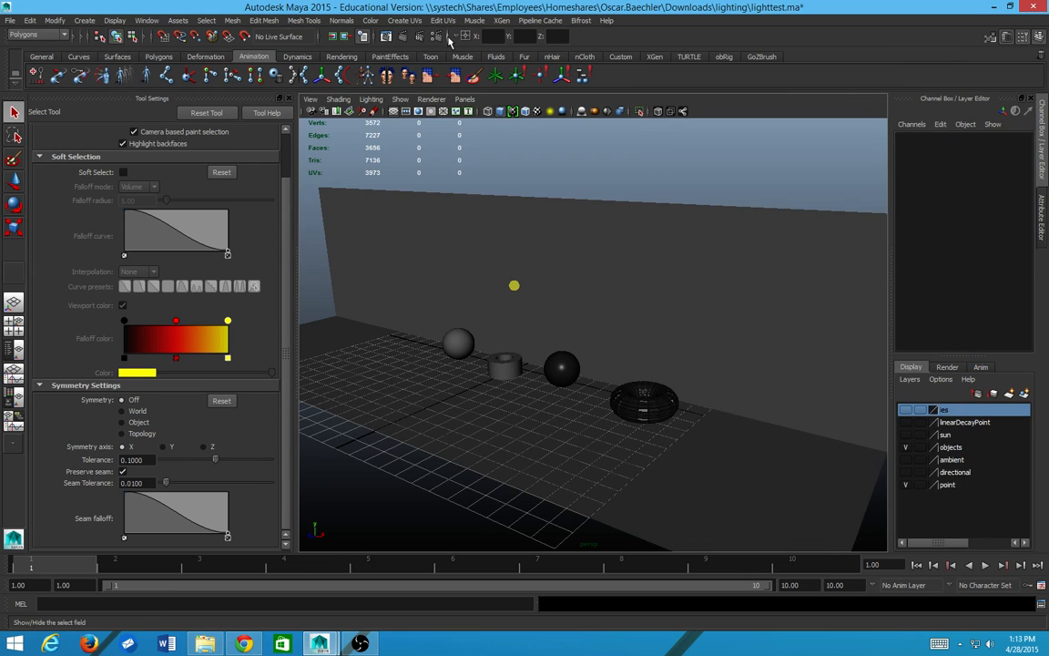
pyautogui.click(402, 36)
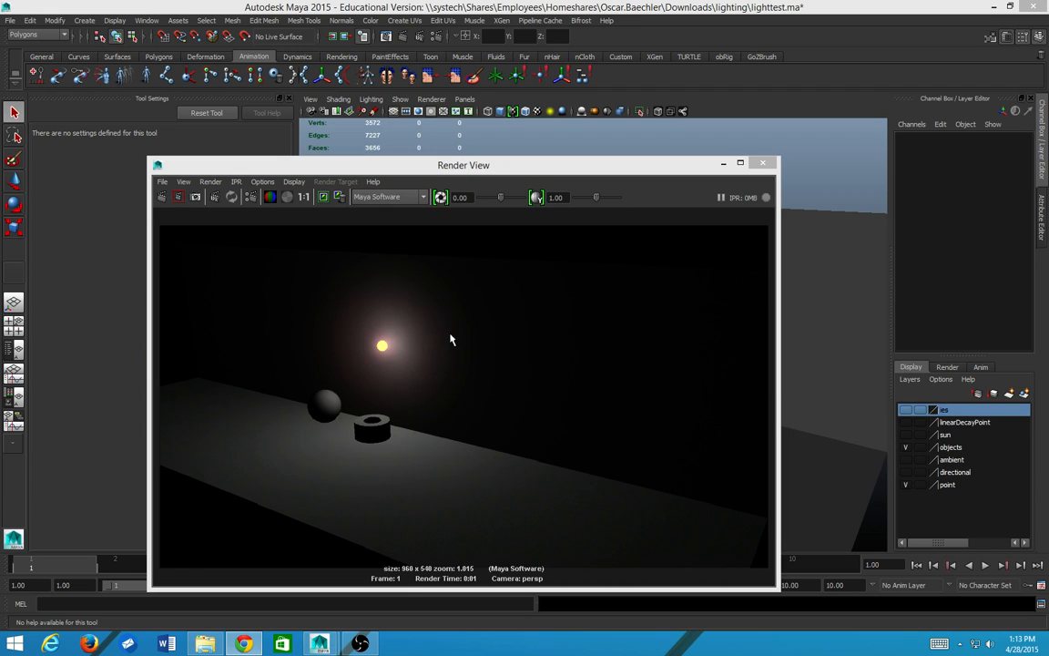
pyautogui.click(763, 164)
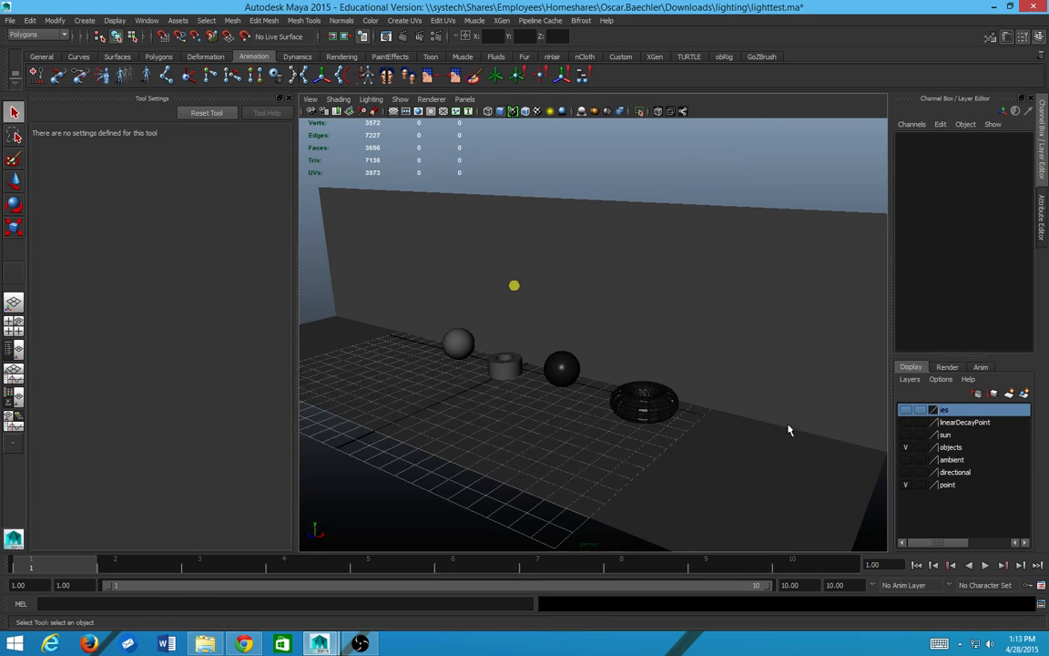
# Step: Move the small yellow sphere away from the point light along X, to about X 18.389
pyautogui.click(513, 288)
pyautogui.press('w')
pyautogui.moveTo(553, 296); pyautogui.dragTo(902, 351)
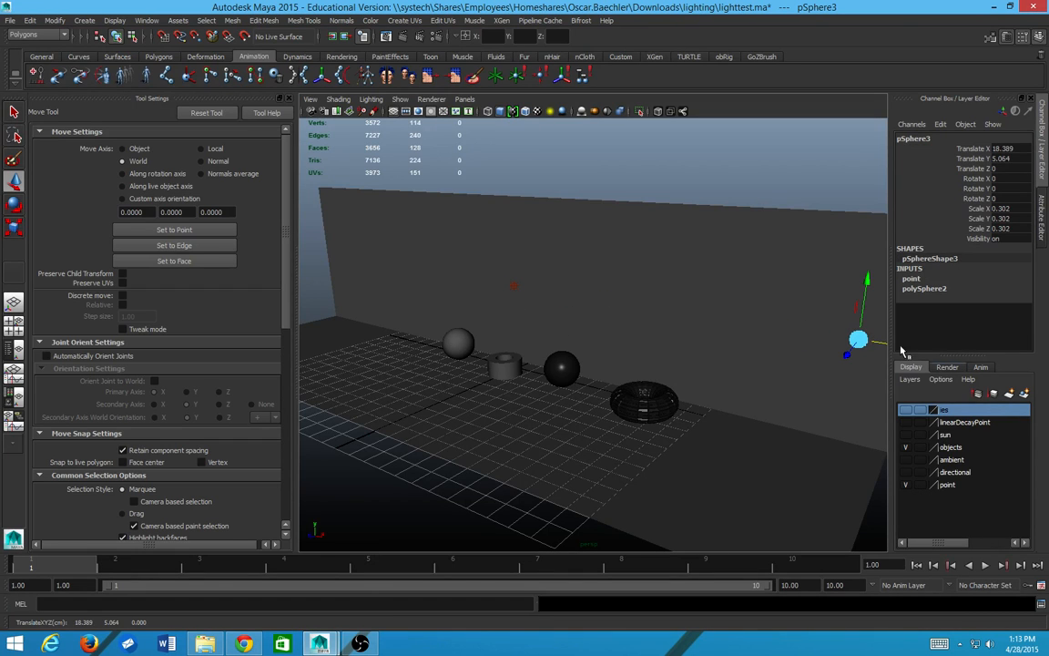
# Step: Select the point light above the objects and enable Use Depth Map Shadows in its shadow attributes
pyautogui.click(516, 286)
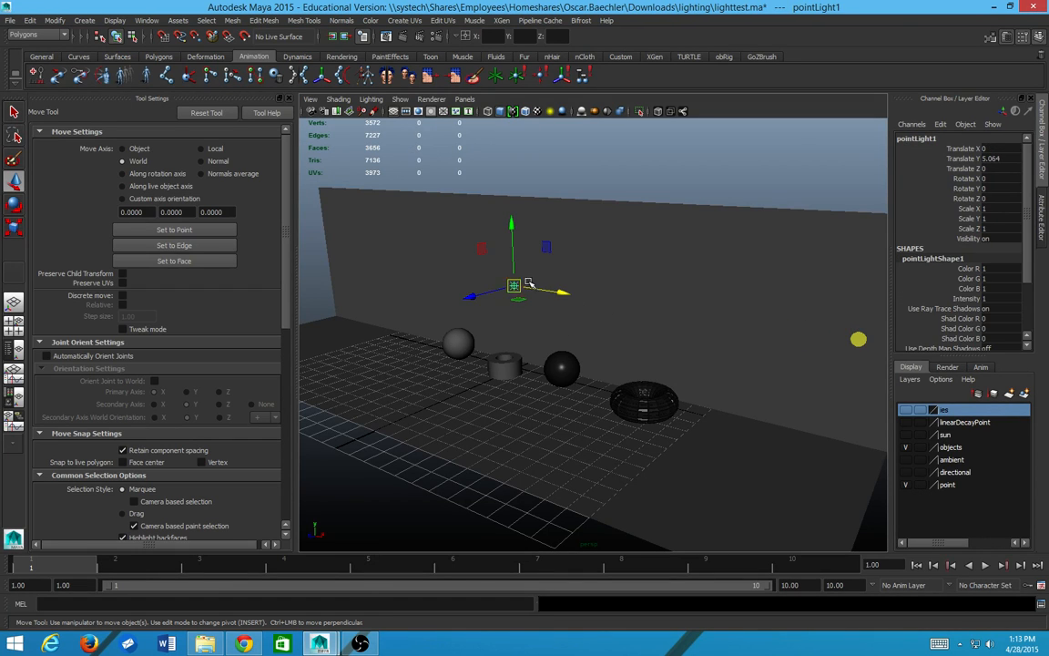
pyautogui.click(435, 36)
pyautogui.click(743, 170)
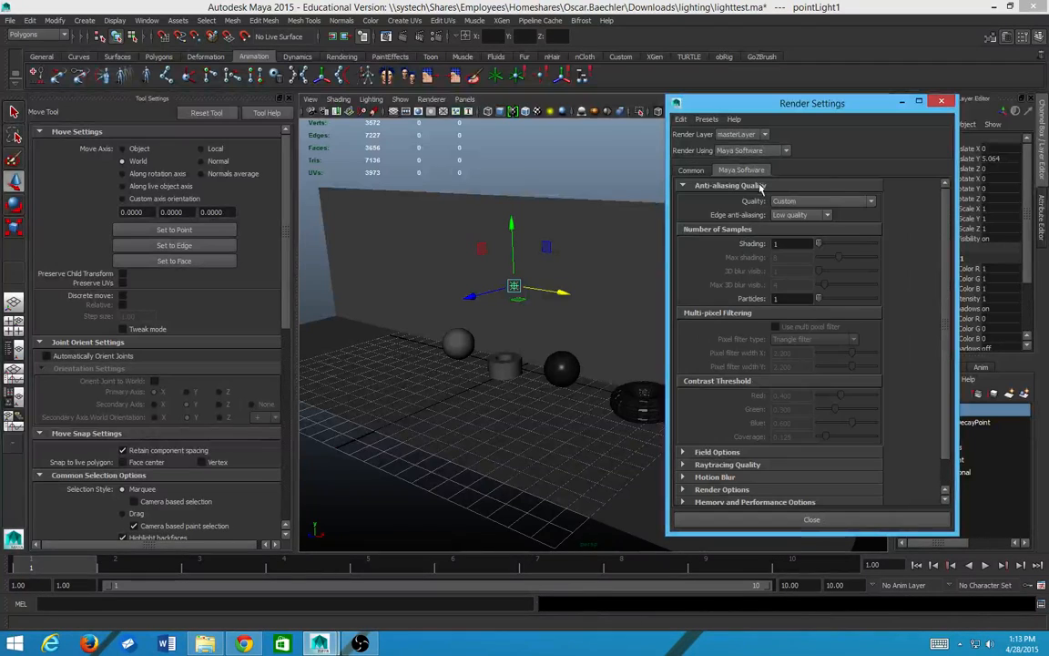
pyautogui.click(941, 101)
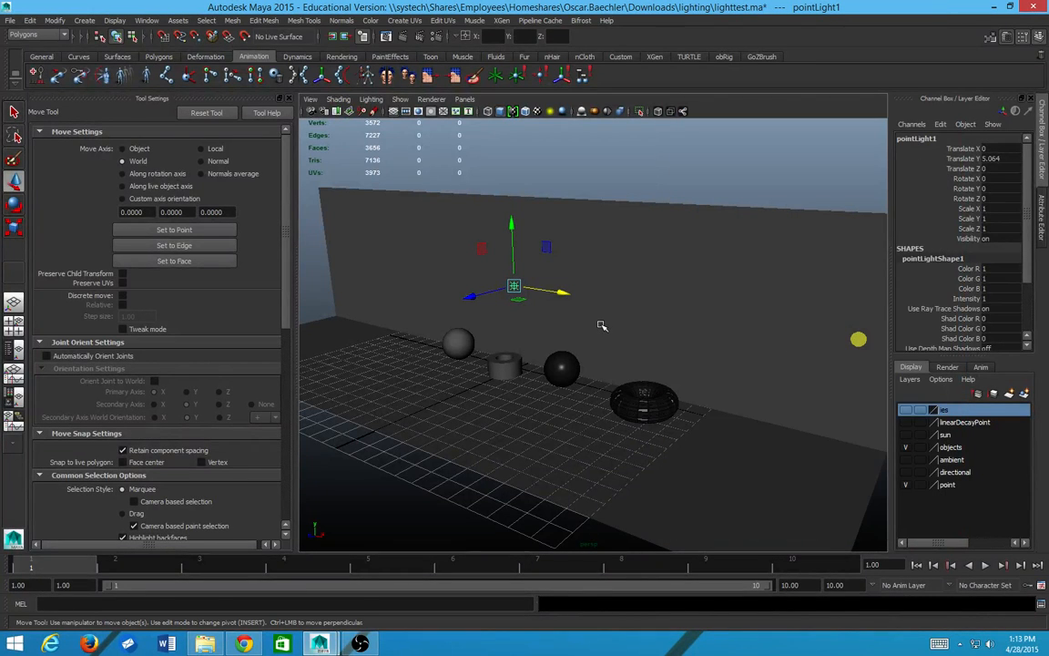
pyautogui.hotkey('ctrl', 'a')
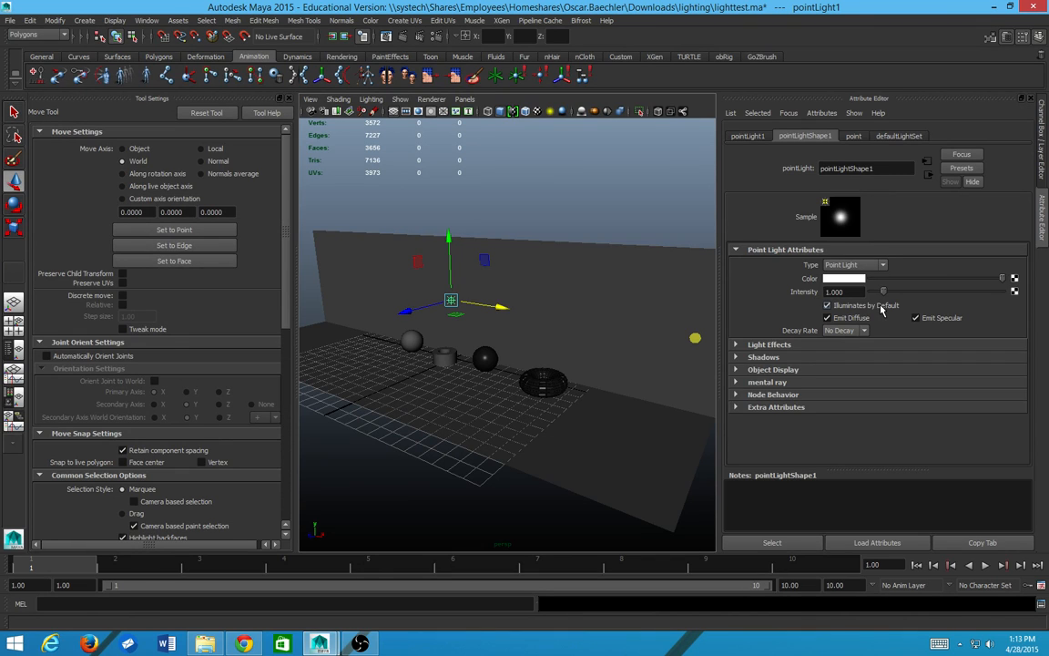
pyautogui.click(763, 357)
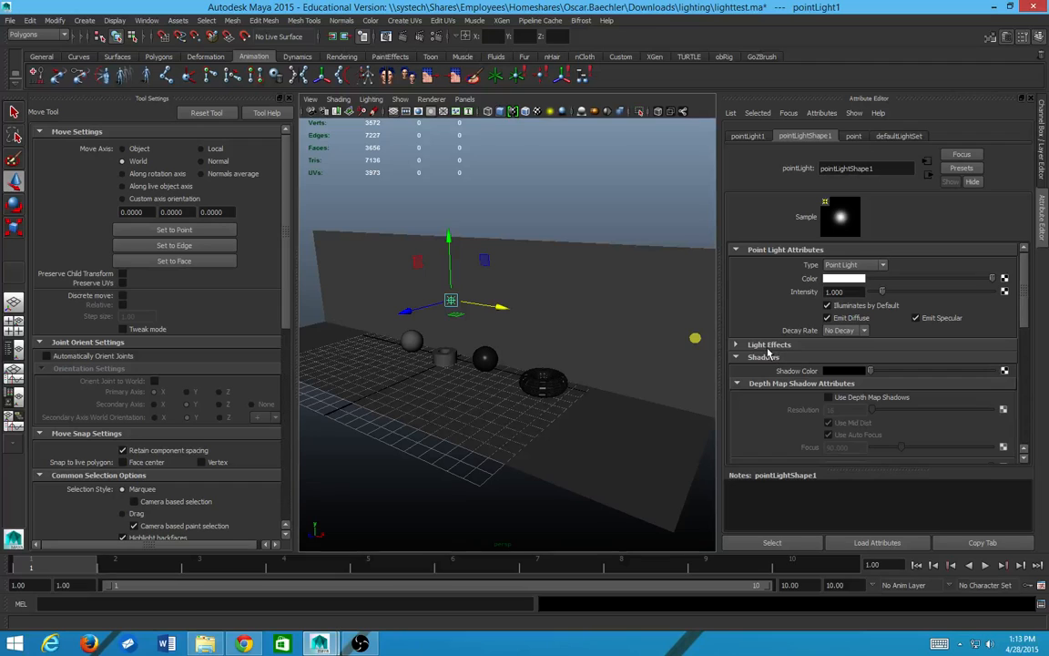
pyautogui.scroll(-4, 860, 419)
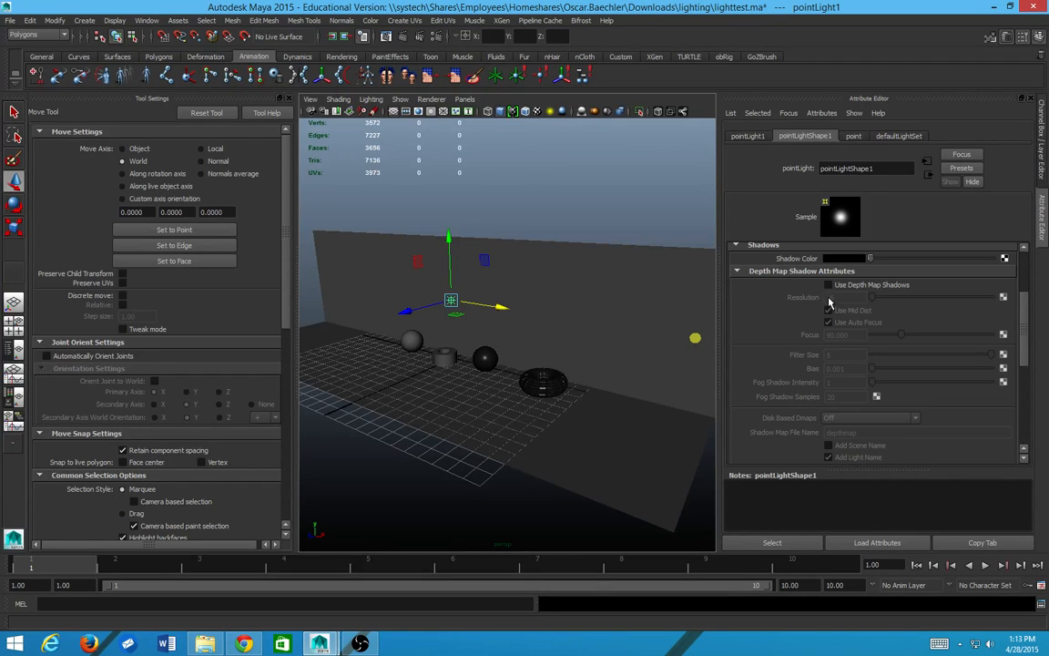
pyautogui.click(829, 286)
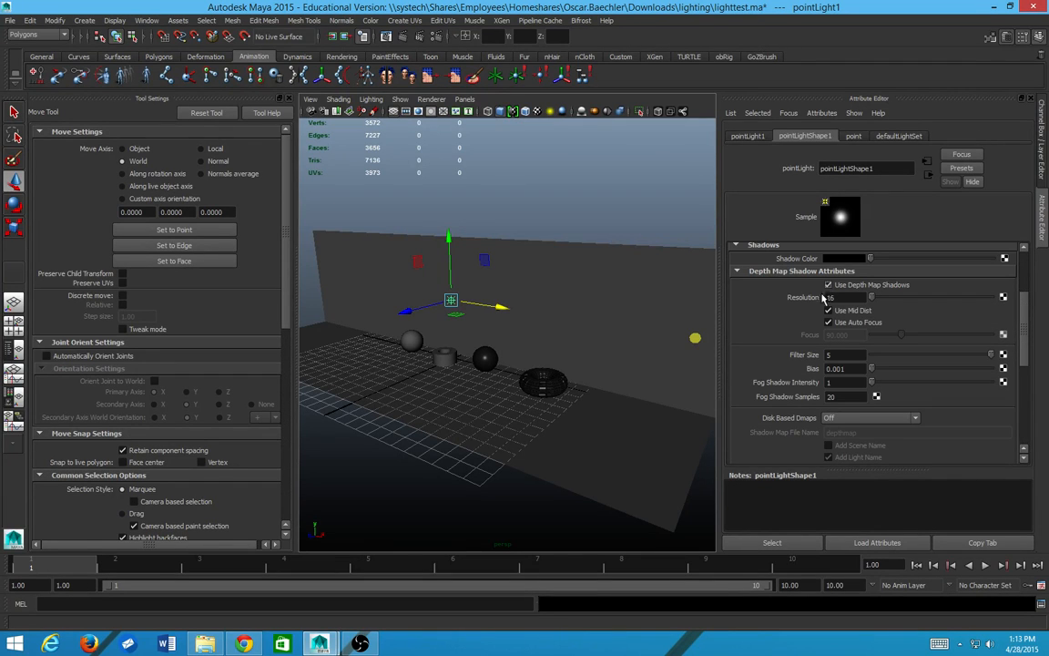
# Step: Switch to the lighting folder in File Explorer and open the software_1point_dmapshadows image
pyautogui.hotkey('alt', 'Tab')
pyautogui.hotkey('alt', 'Tab')
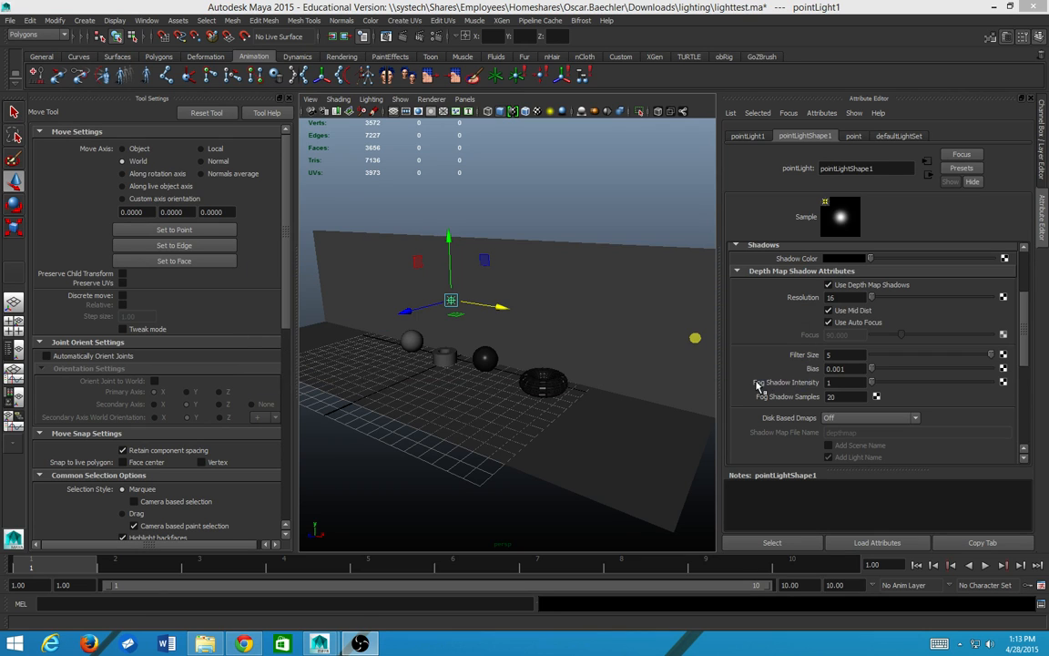
pyautogui.hotkey('alt', 'Tab')
pyautogui.hotkey('alt', 'Tab')
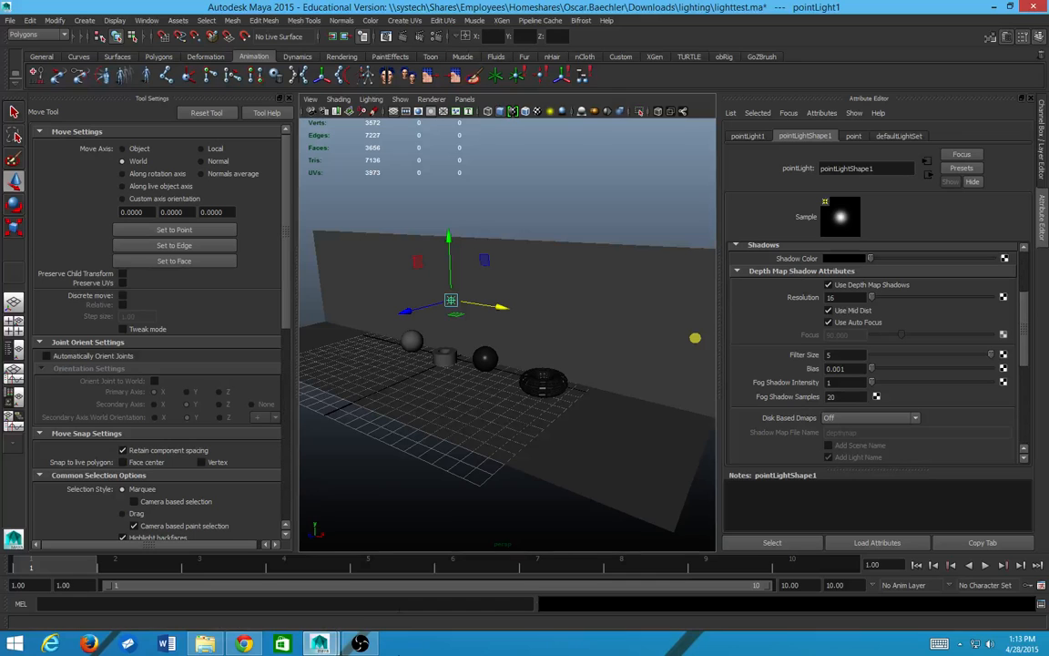
pyautogui.click(205, 644)
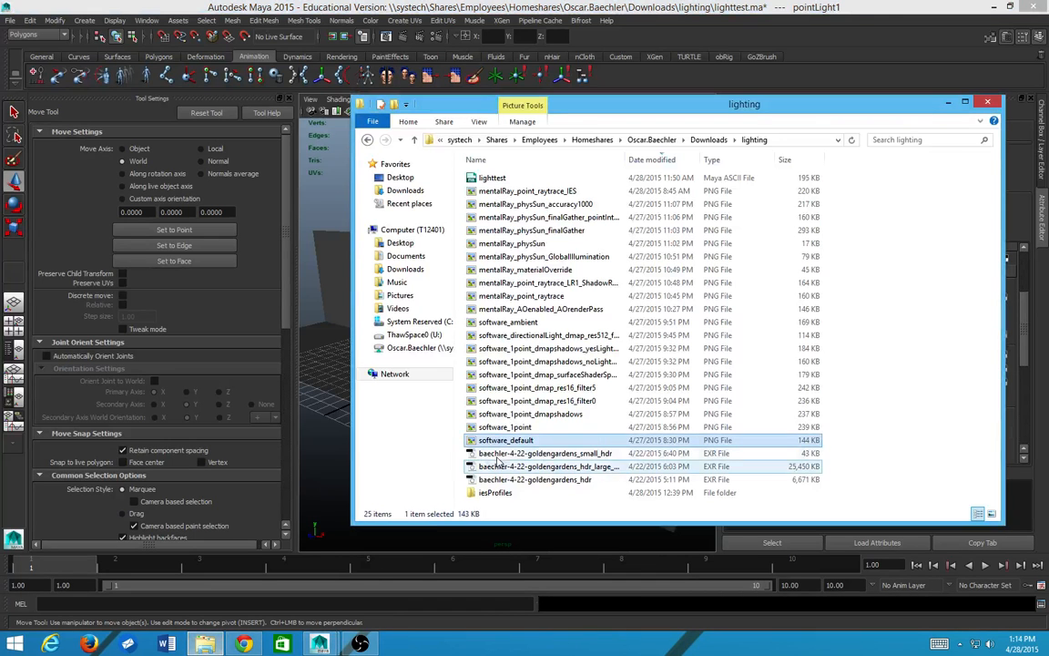
pyautogui.click(522, 416)
pyautogui.doubleClick(522, 416)
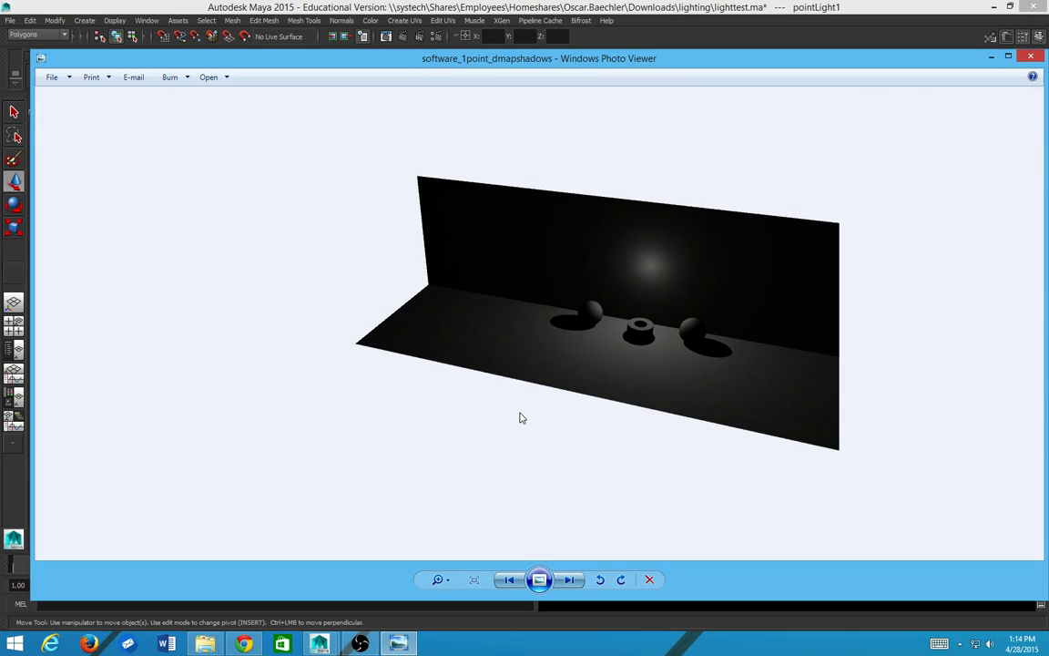
# Step: Compare the software_1point_dmap_res16_filter0 and software_1point_dmap_res16_filter5 images, examining the shadow edges up close
pyautogui.press('Left')
pyautogui.press('Right')
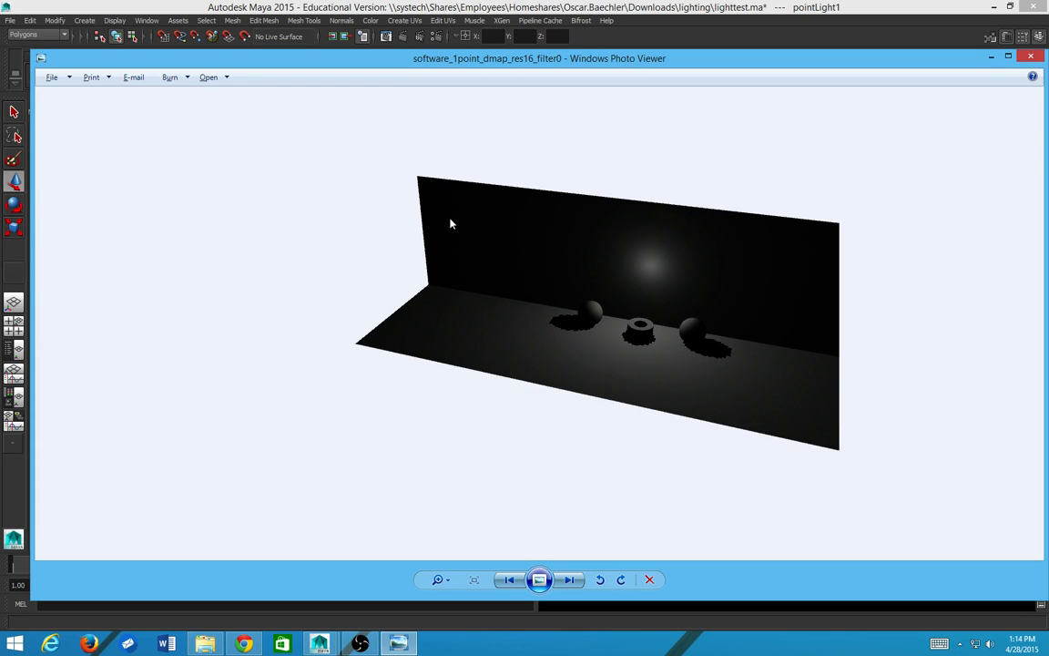
pyautogui.press('Right')
pyautogui.press('Left')
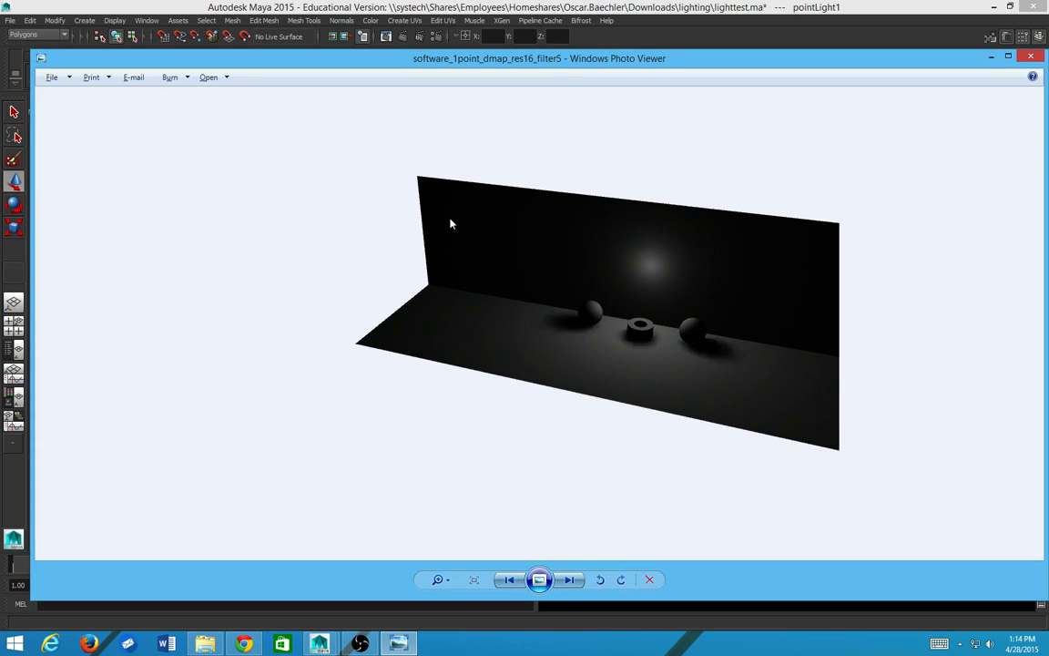
pyautogui.hotkey('alt', 'Tab')
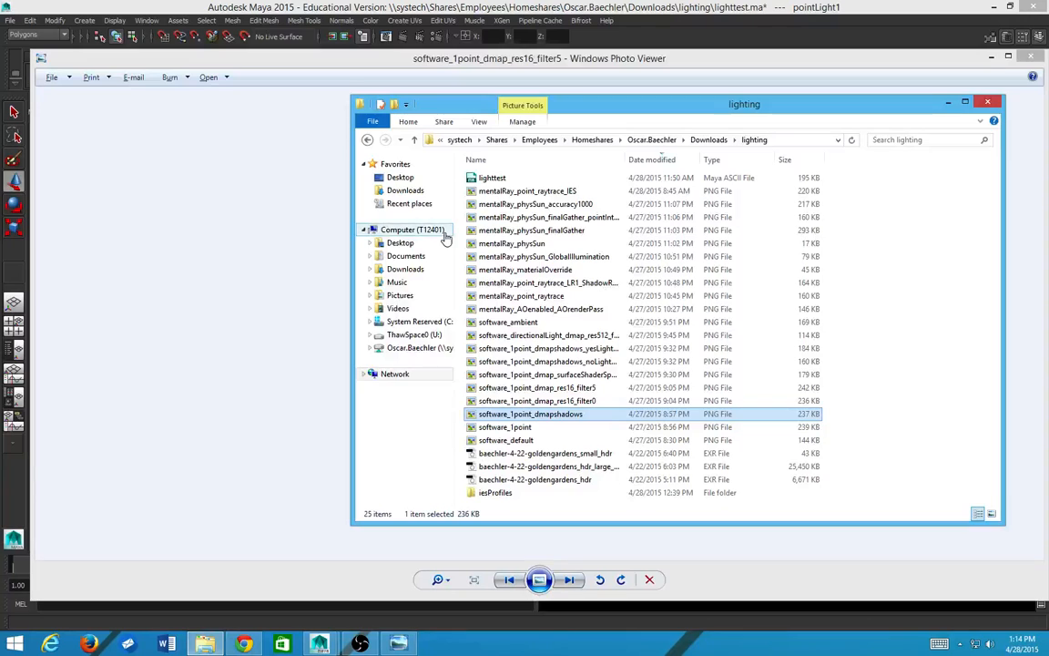
pyautogui.hotkey('alt', 'Tab')
pyautogui.scroll(2, 623, 419)
pyautogui.scroll(1, 562, 378)
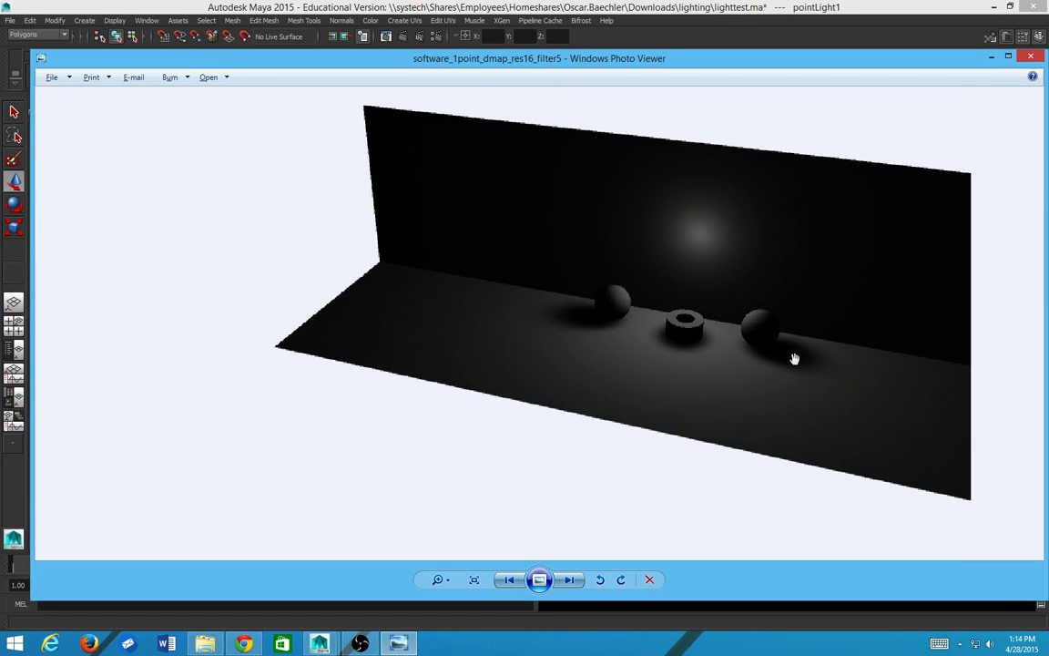
# Step: Switch back to Maya, render the frame with the point light's depth map shadows and close the Render View
pyautogui.hotkey('alt', 'Tab')
pyautogui.hotkey('alt', 'Tab')
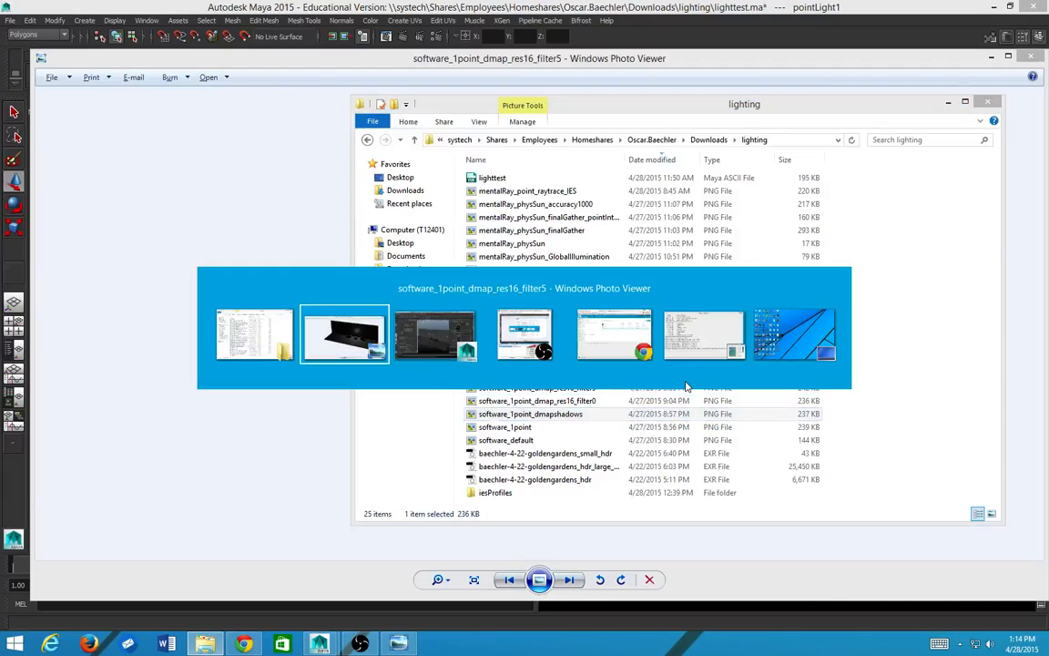
pyautogui.click(407, 37)
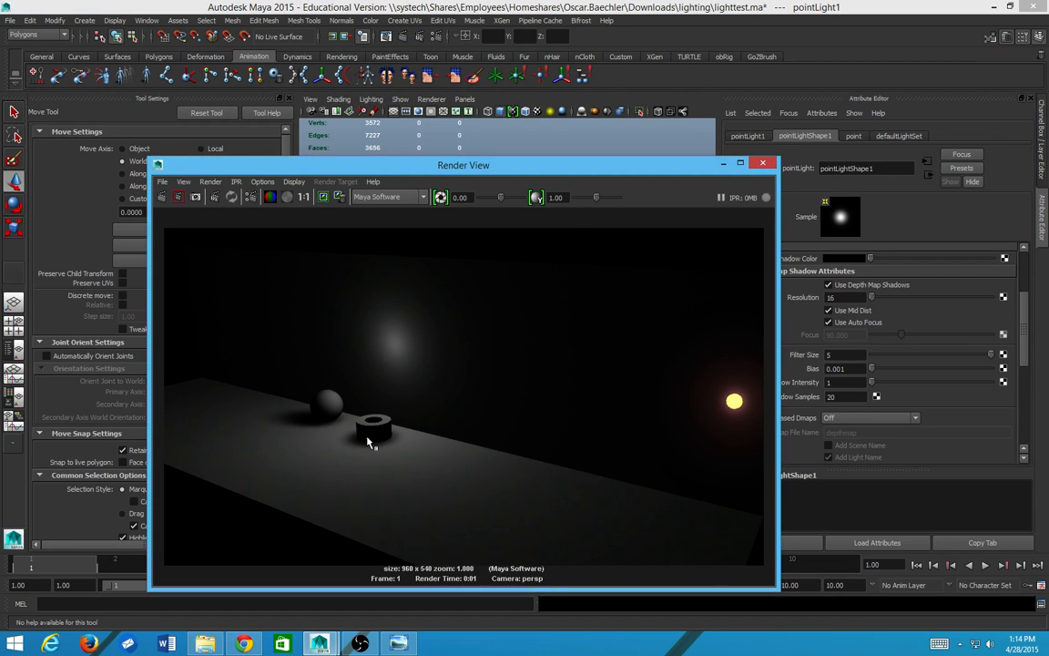
pyautogui.click(764, 164)
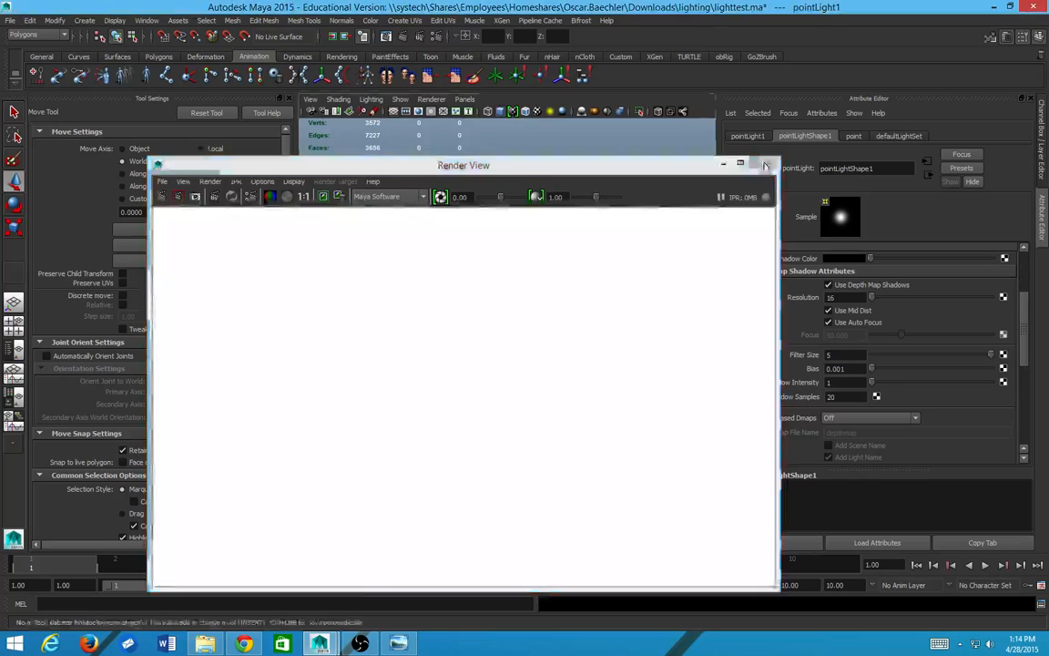
# Step: Set the point light's depth map shadow Filter Size to 2, render the frame, and close the Render View
pyautogui.click(901, 354)
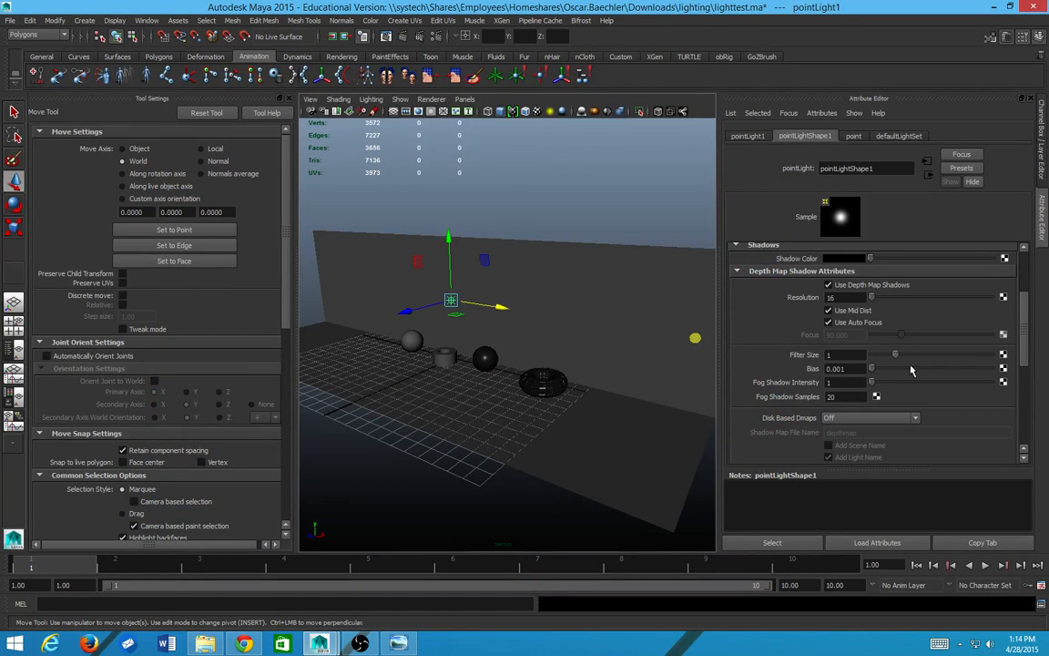
pyautogui.click(916, 357)
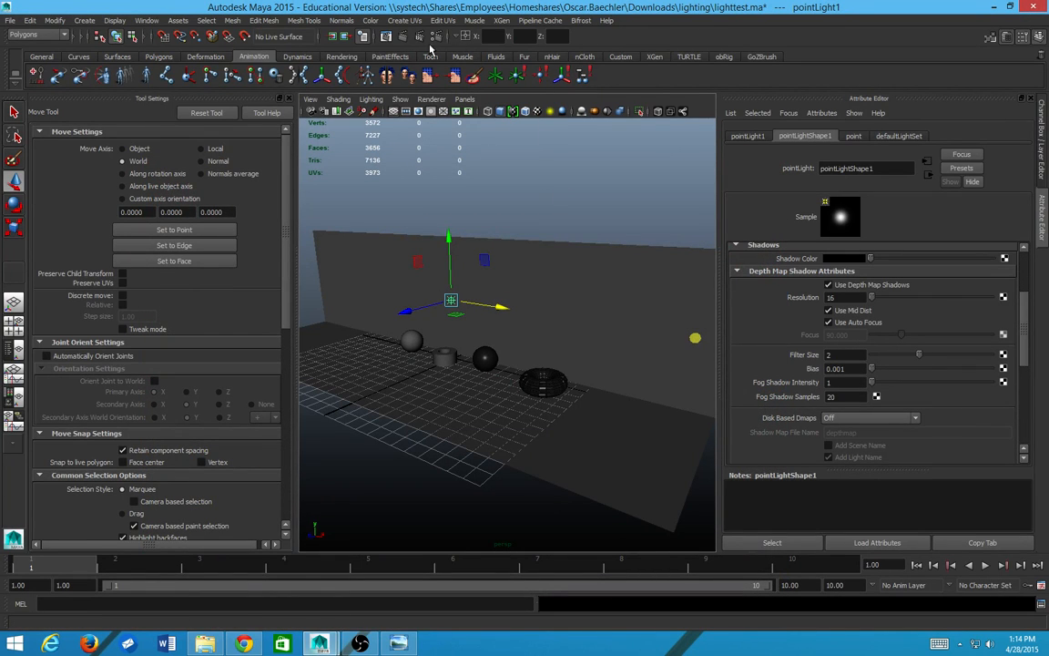
pyautogui.click(401, 37)
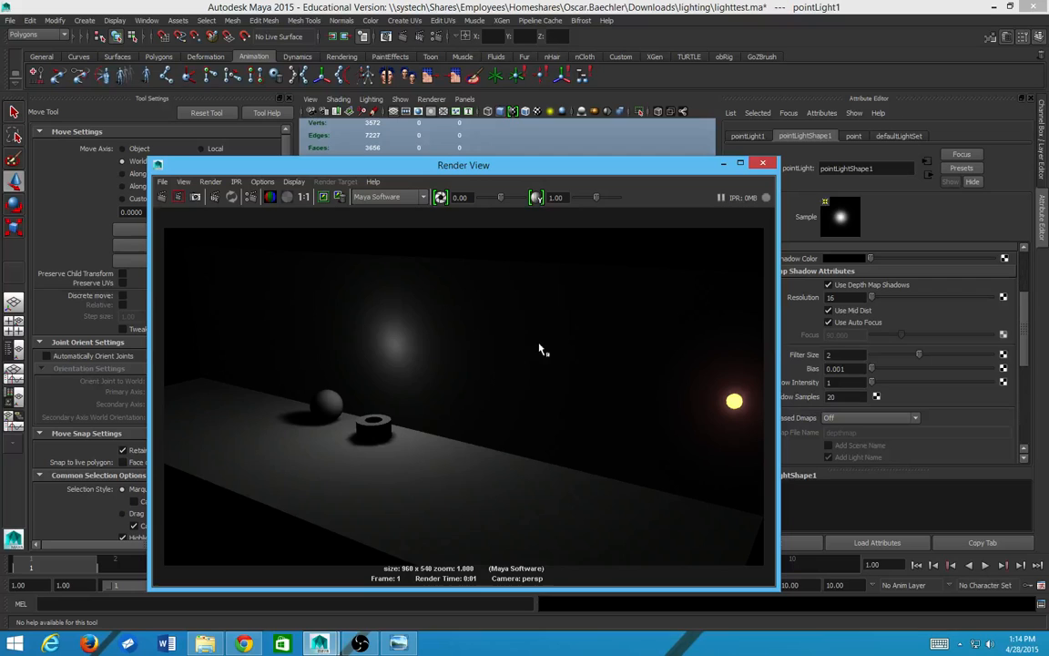
pyautogui.click(764, 164)
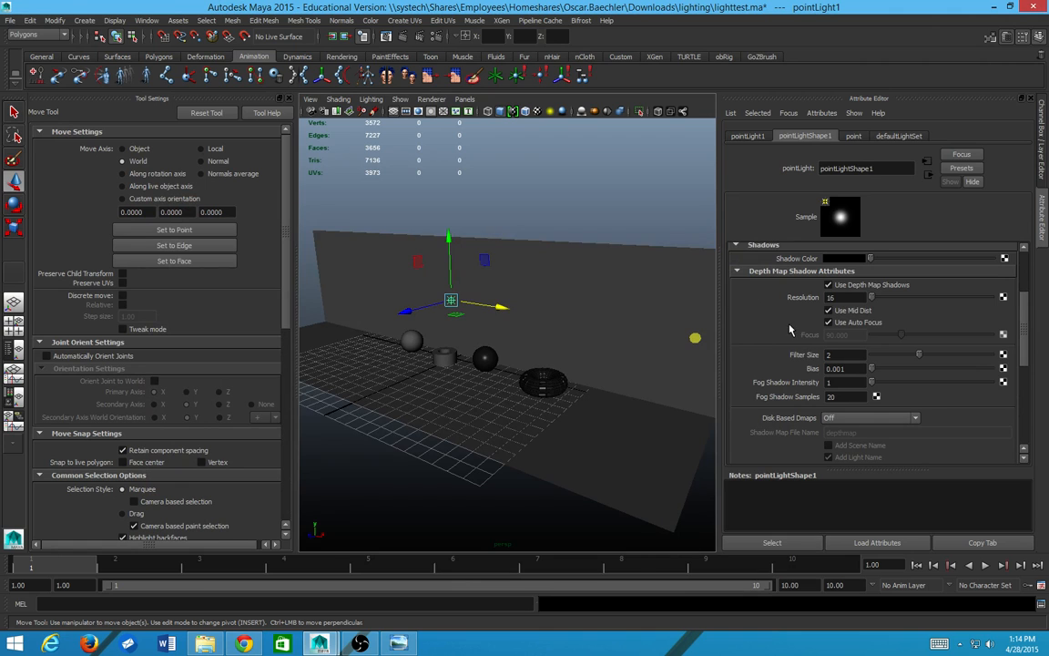
# Step: Switch to Windows Photo Viewer to view the software_1point_dmap_res16_filter5 image, and return to Maya
pyautogui.hotkey('alt', 'Tab')
pyautogui.hotkey('alt', 'Tab')
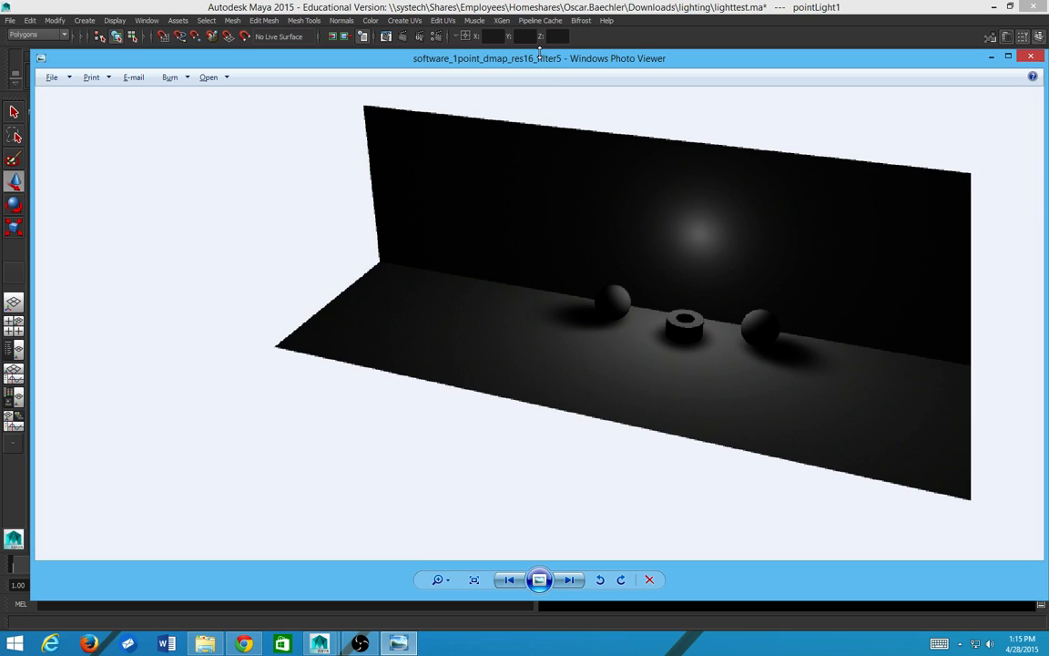
pyautogui.hotkey('alt', 'Tab')
pyautogui.hotkey('alt', 'Tab')
pyautogui.press('Tab')
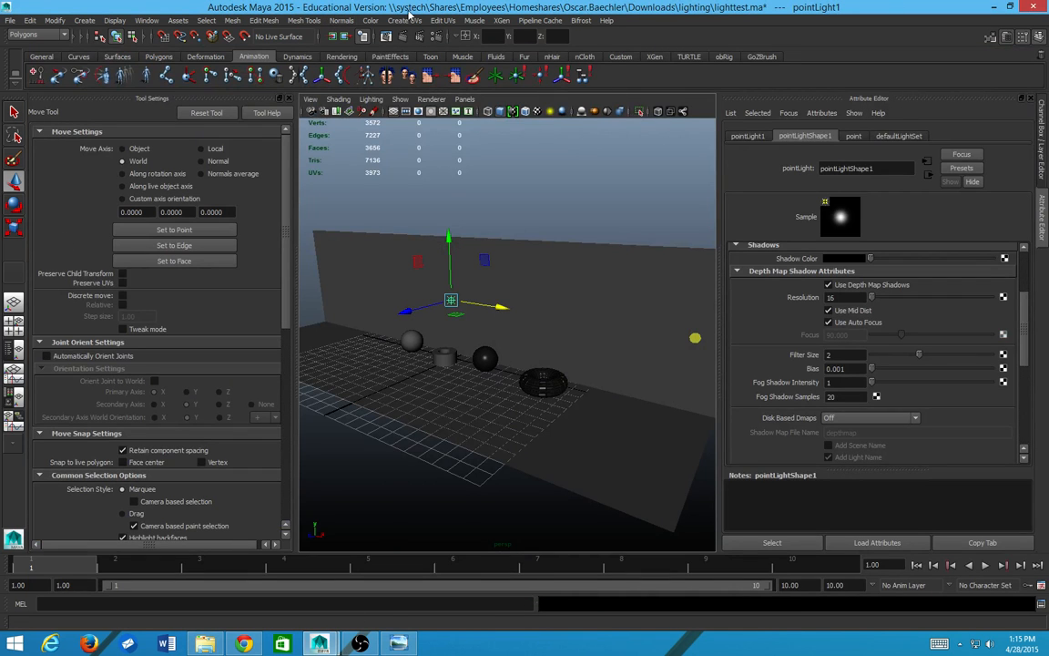
# Step: Open the Render Settings and check the available renderers, keeping Maya Software selected
pyautogui.click(392, 35)
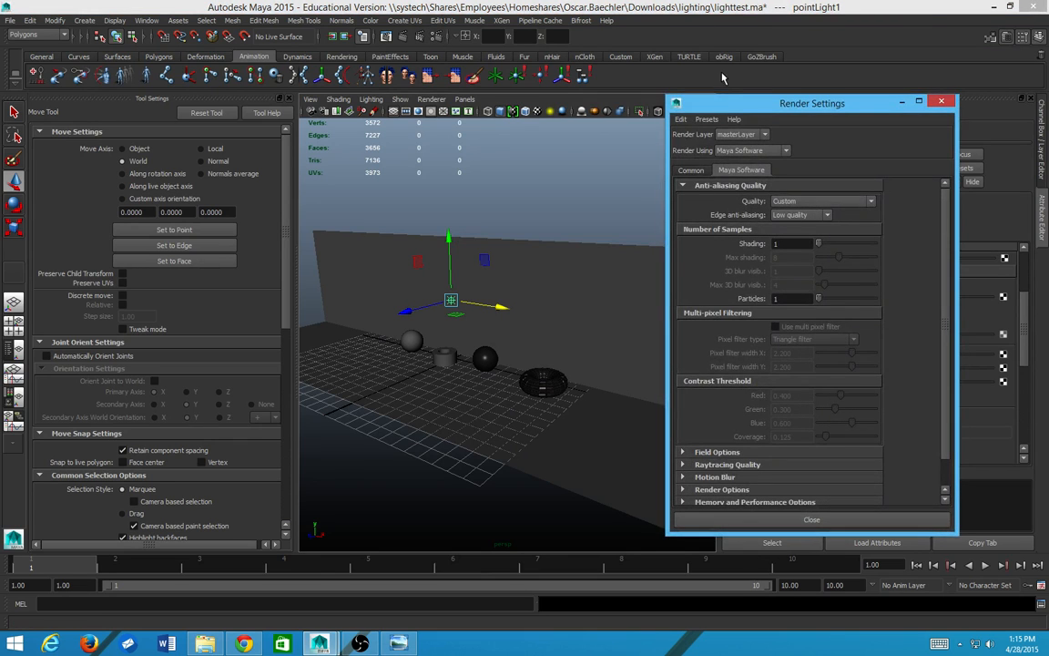
pyautogui.moveTo(724, 105); pyautogui.dragTo(566, 88)
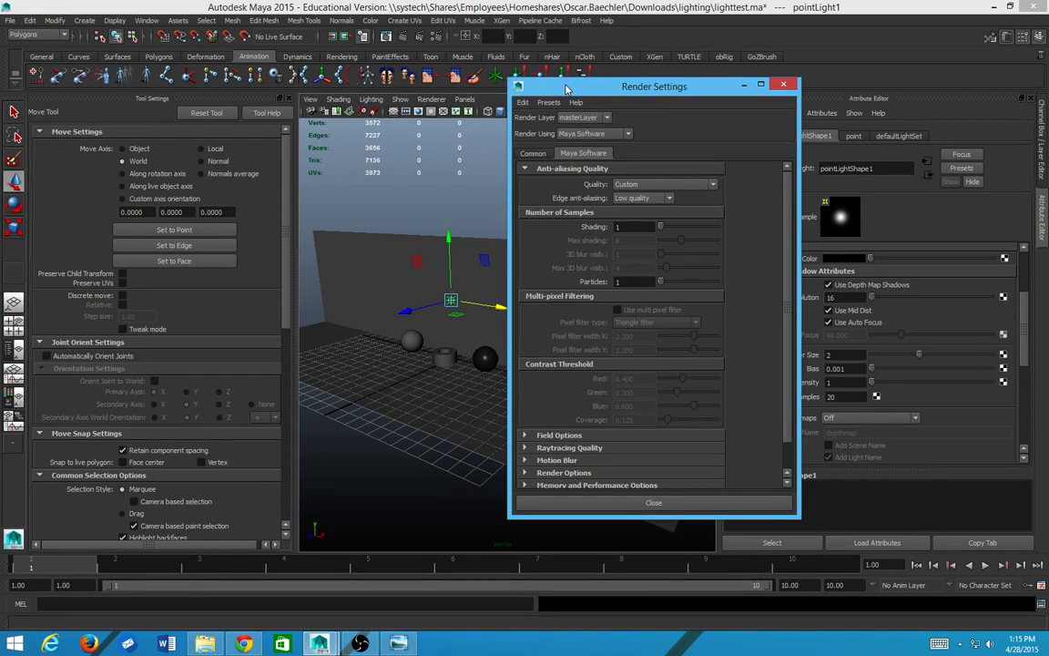
pyautogui.click(783, 83)
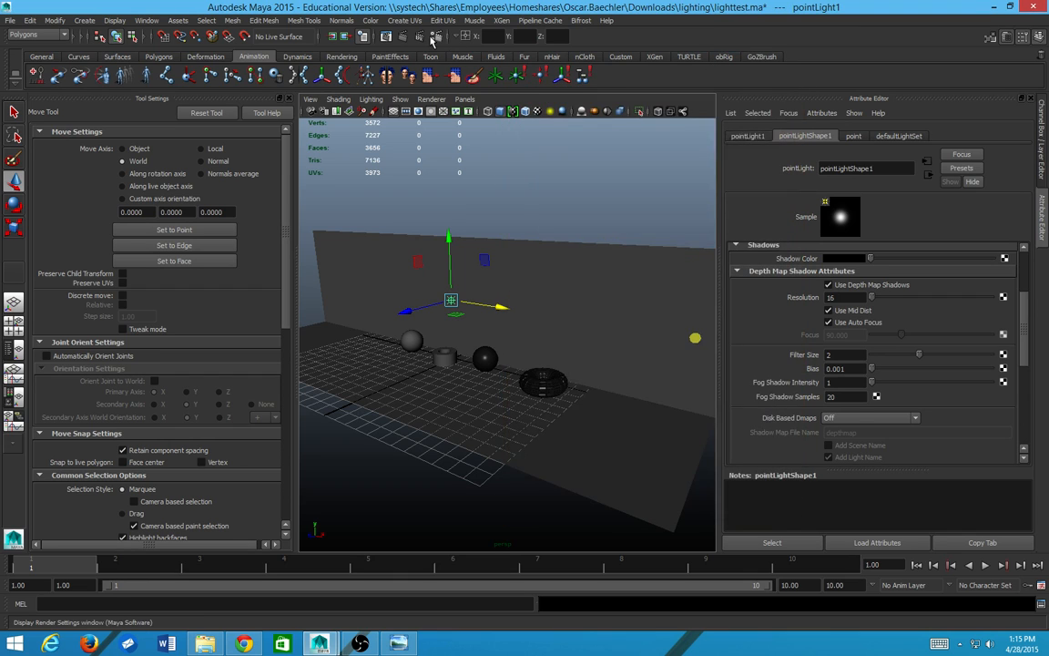
pyautogui.click(435, 39)
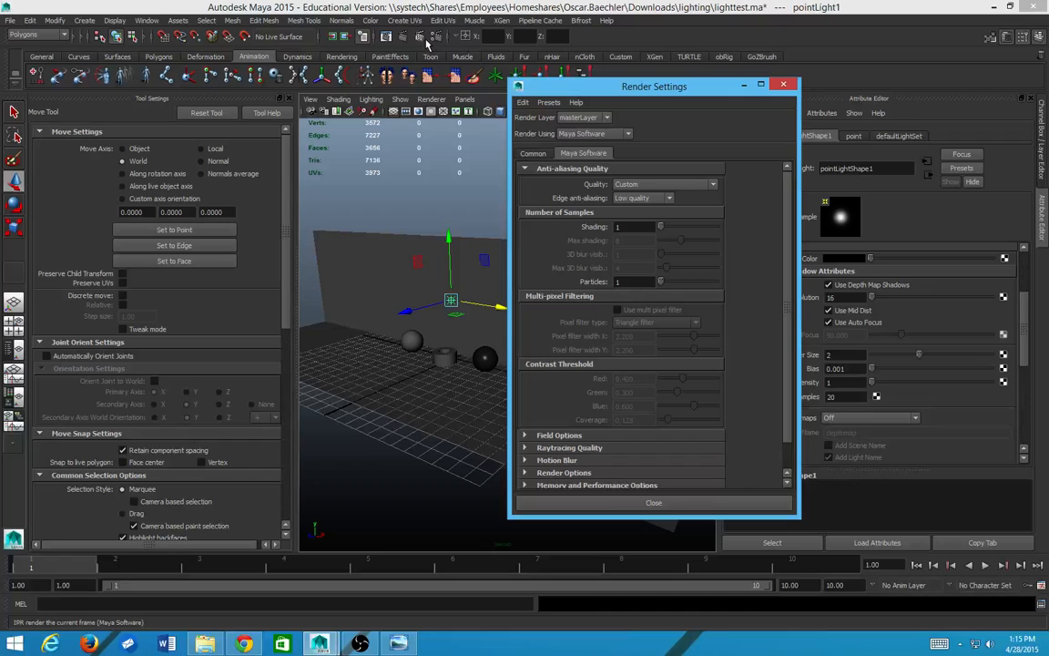
pyautogui.click(583, 134)
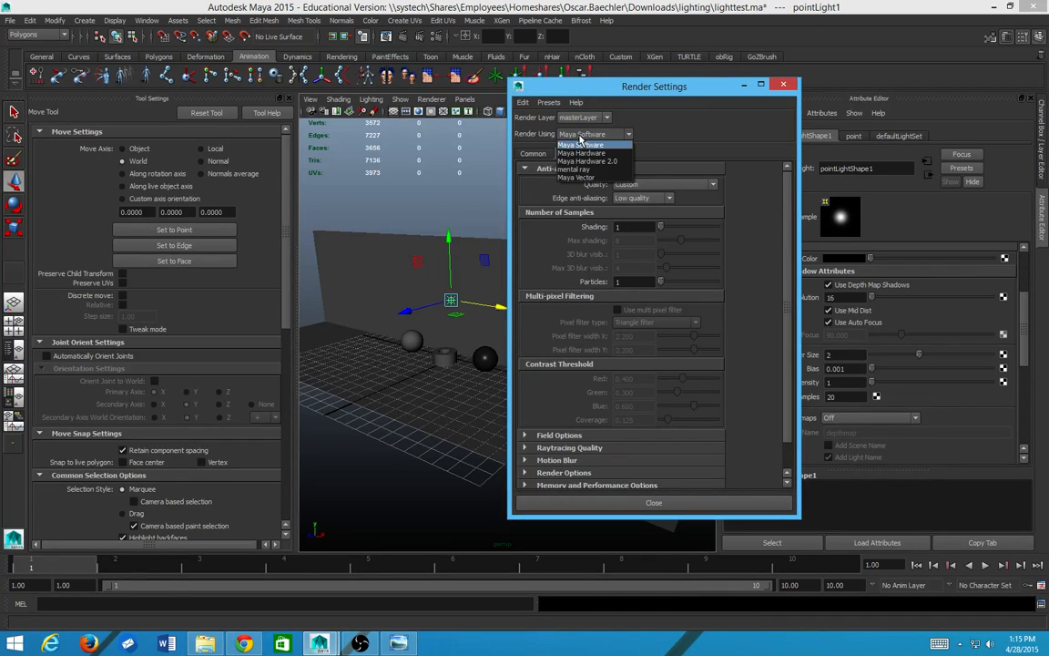
pyautogui.click(580, 136)
pyautogui.click(581, 137)
pyautogui.click(562, 146)
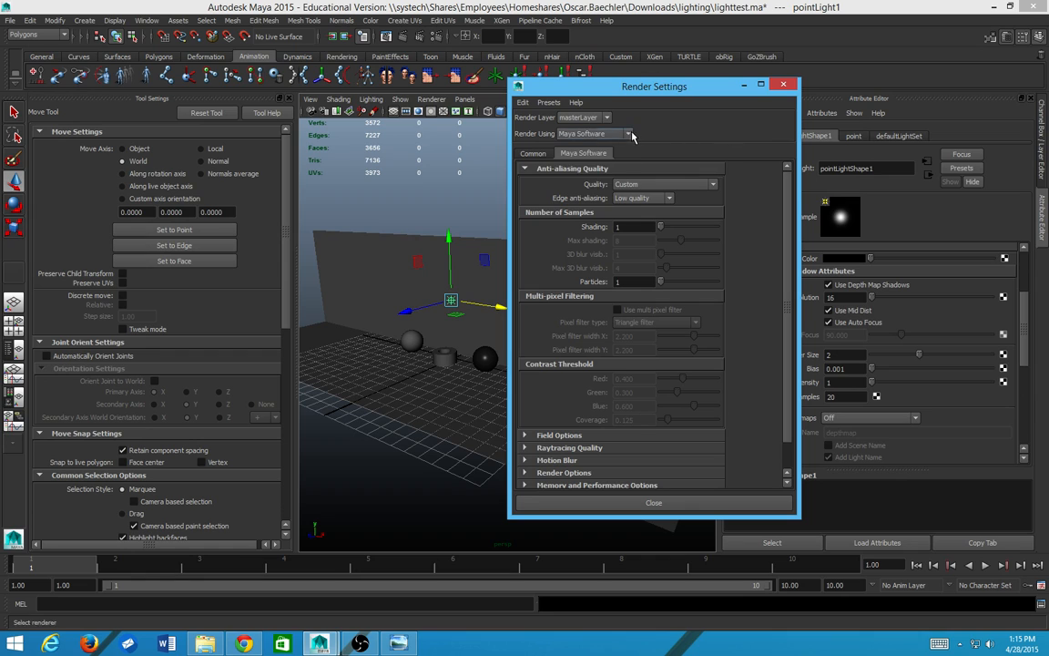
# Step: Expand the Render Options in the Common render settings and examine the Enable Default Light option
pyautogui.click(535, 154)
pyautogui.scroll(-10, 592, 421)
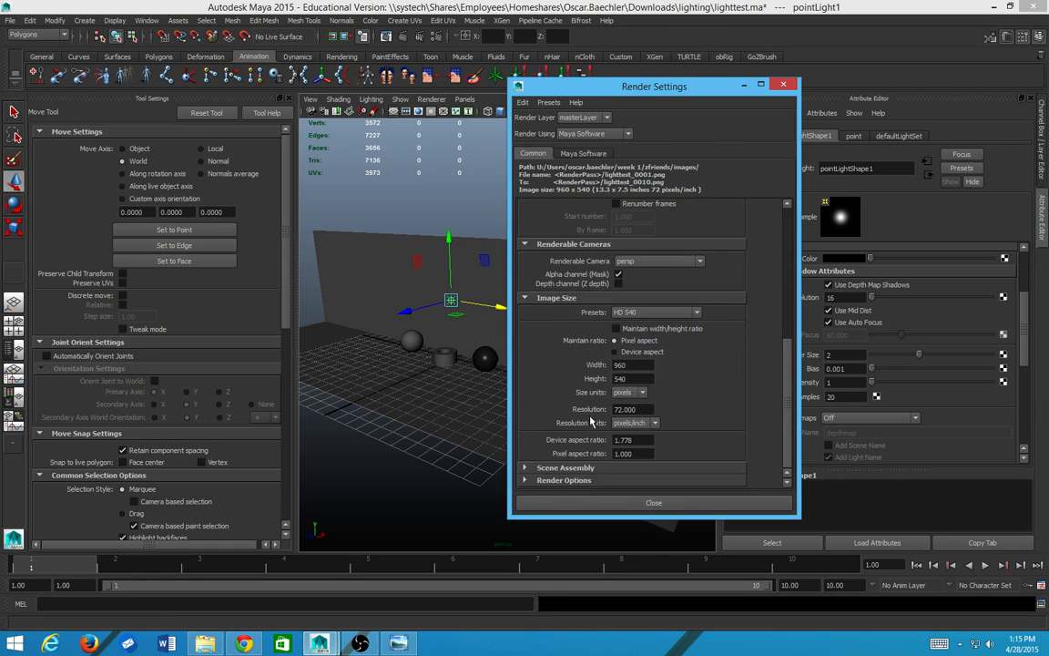
pyautogui.click(559, 480)
pyautogui.scroll(-2, 557, 483)
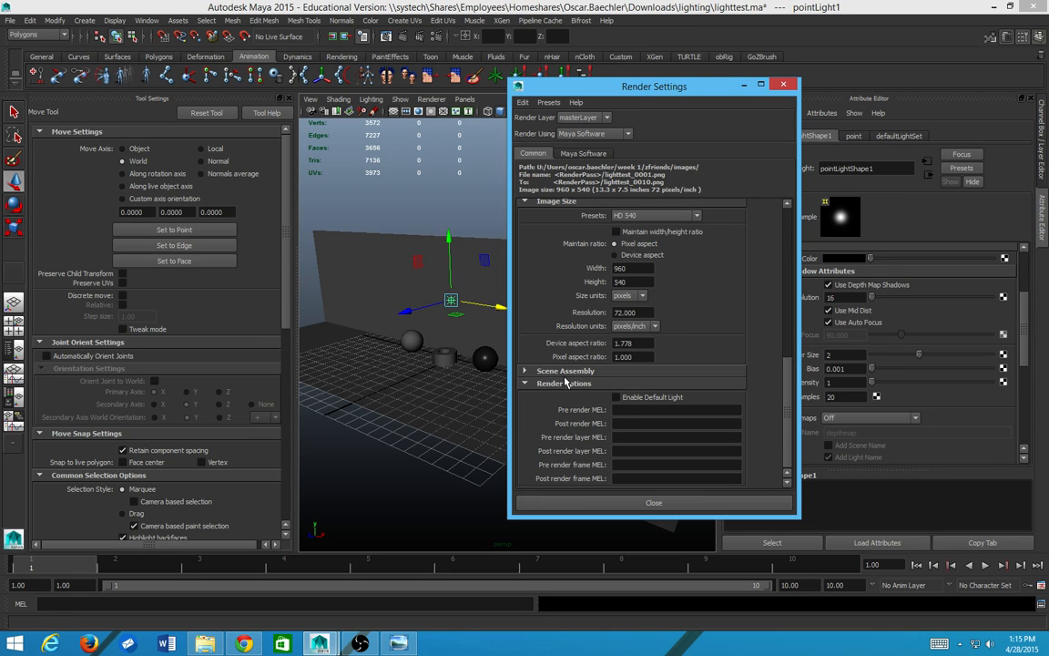
# Step: Review the file output, frame range, renderable camera and image size in the Common render settings
pyautogui.scroll(3, 576, 402)
pyautogui.scroll(5, 576, 374)
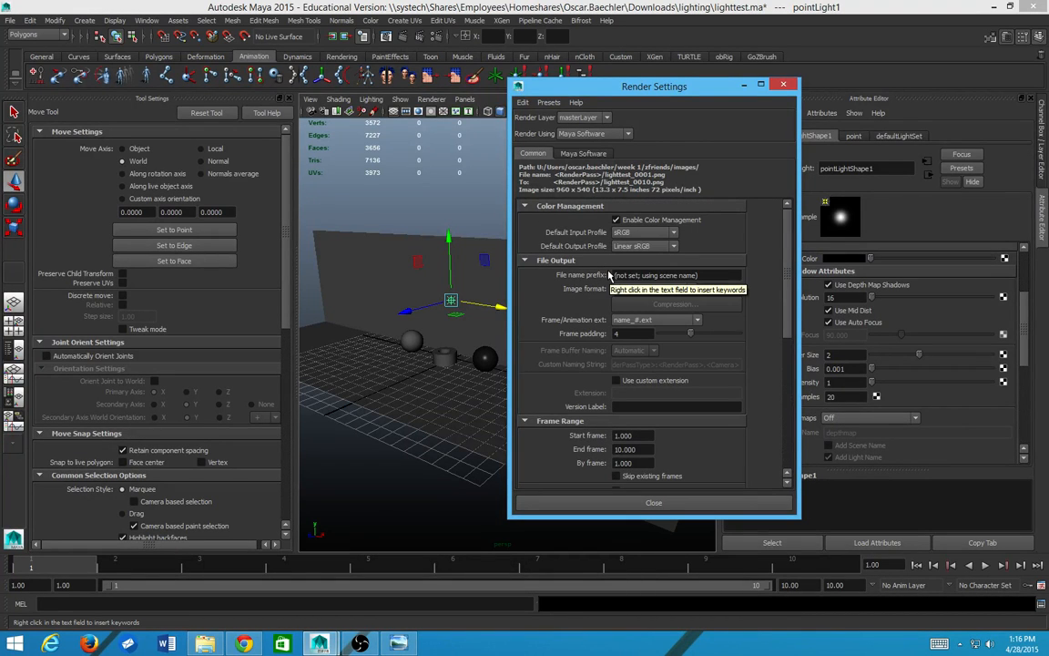
pyautogui.scroll(-3, 707, 330)
pyautogui.scroll(-3, 706, 333)
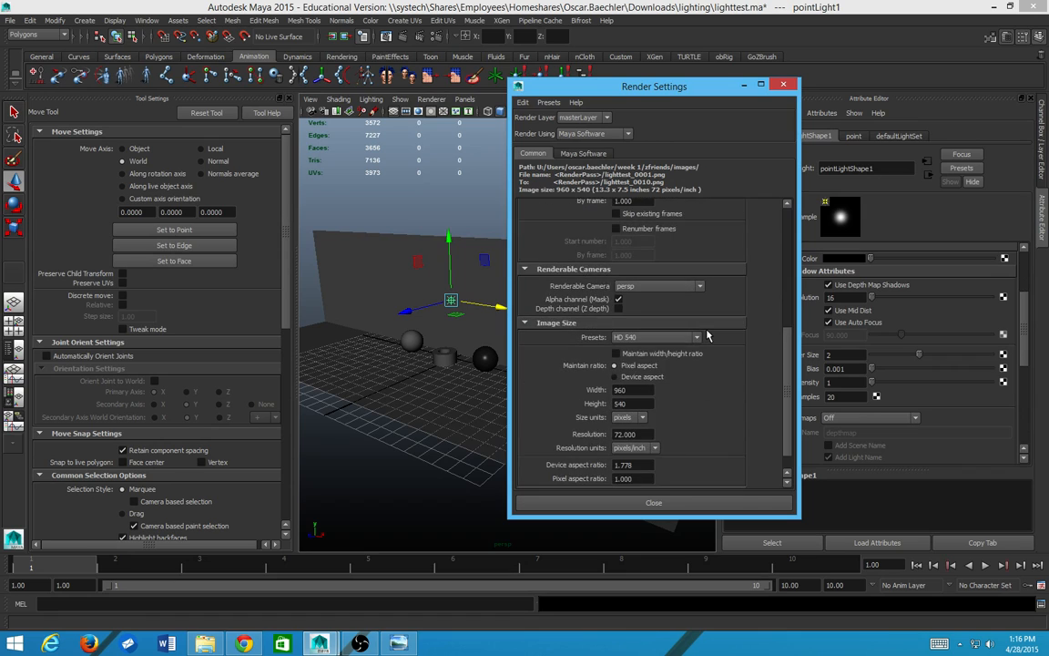
pyautogui.scroll(-2, 702, 333)
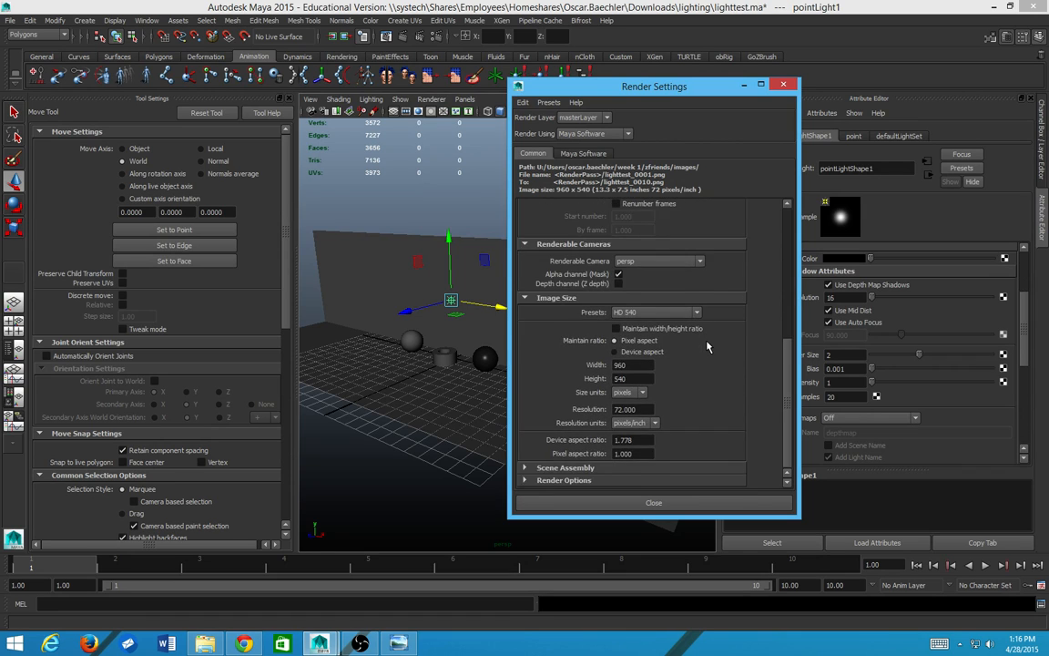
pyautogui.doubleClick(638, 364)
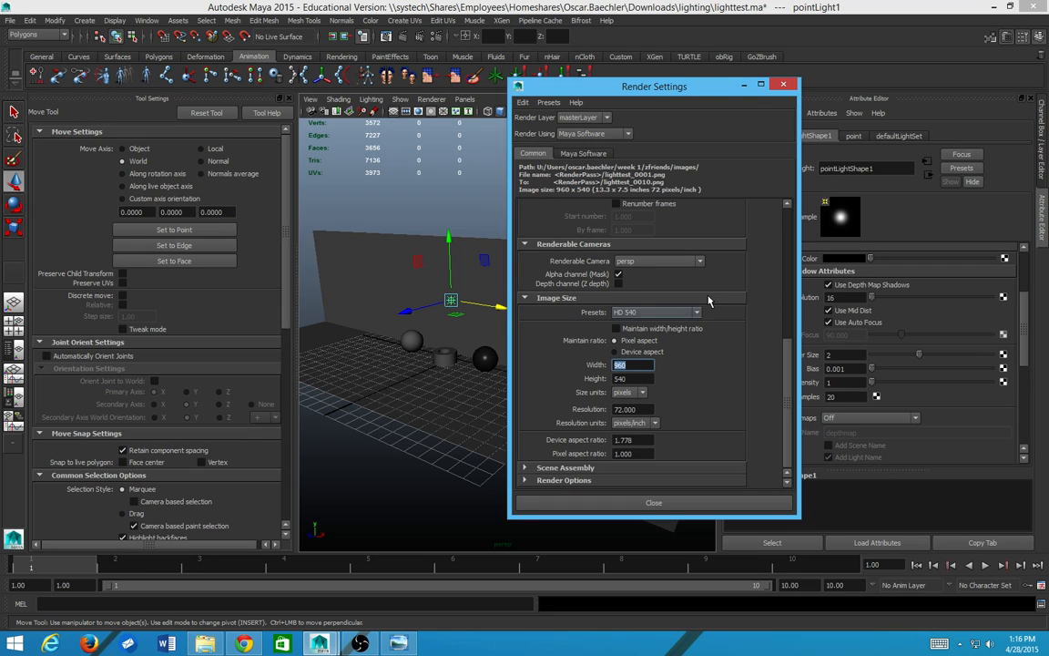
pyautogui.scroll(5, 643, 310)
pyautogui.scroll(2, 643, 311)
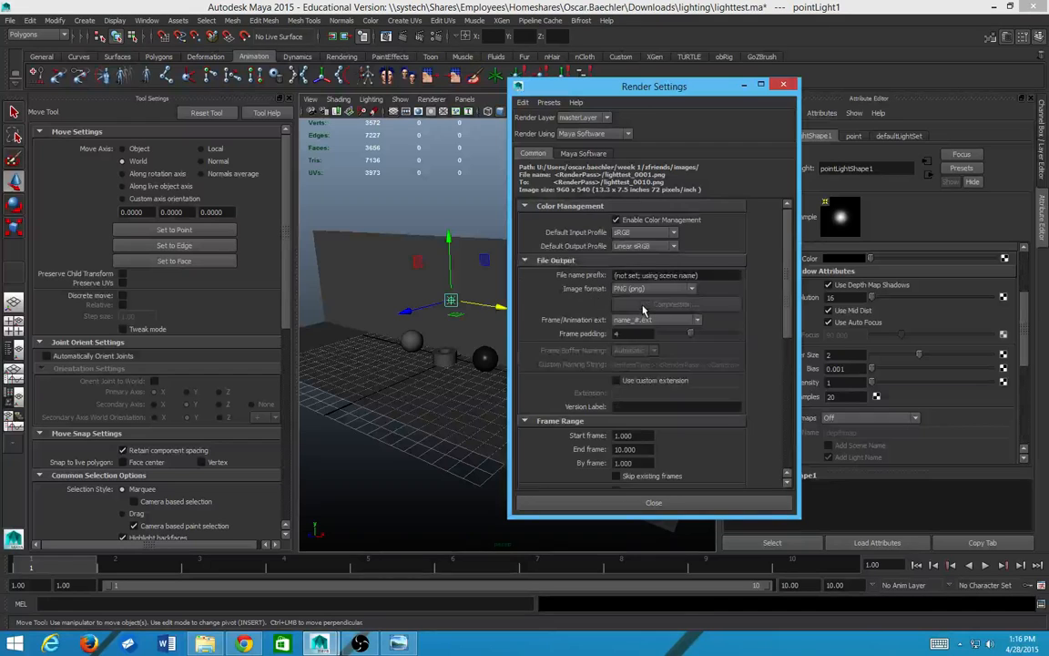
# Step: Review the Maya Software renderer's anti-aliasing quality, sample, filtering and contrast threshold settings
pyautogui.click(574, 153)
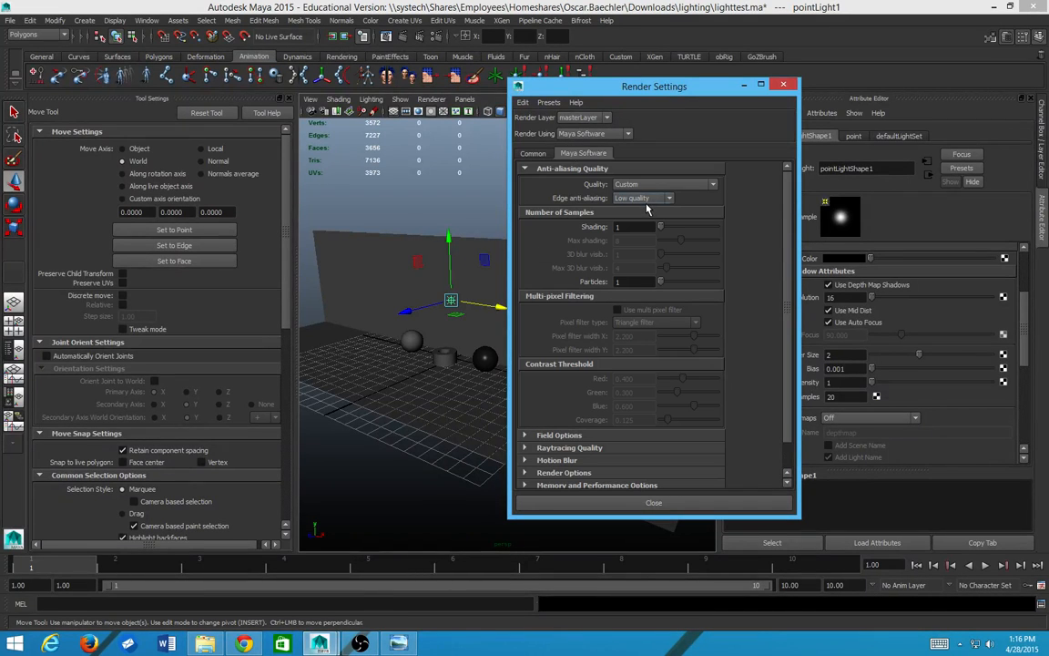
pyautogui.scroll(-2, 779, 318)
pyautogui.scroll(6, 499, 270)
pyautogui.scroll(2, 649, 309)
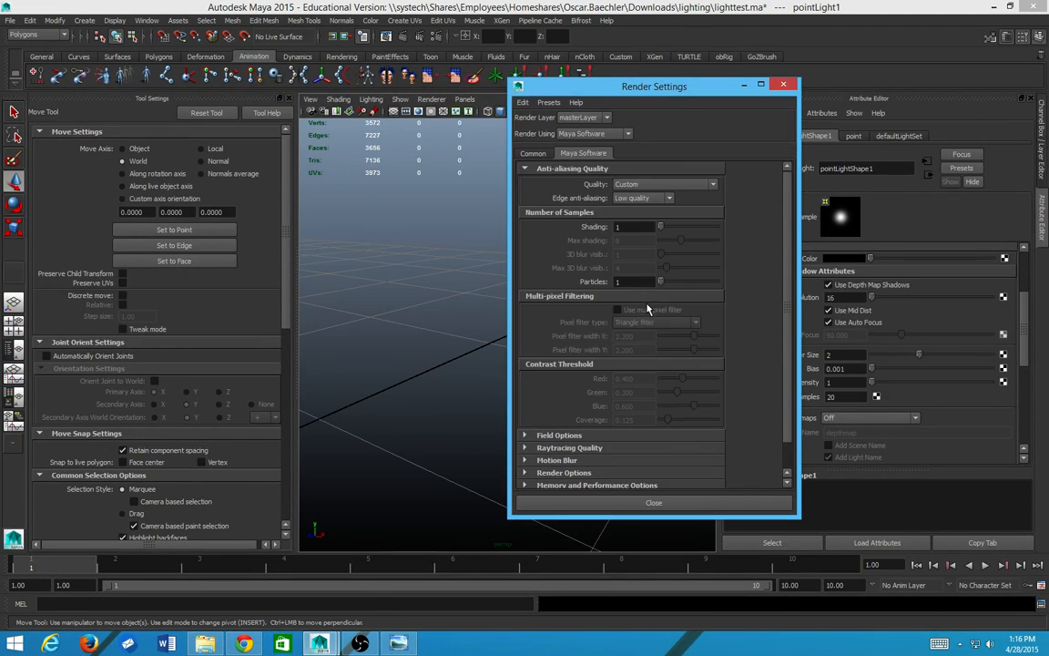
pyautogui.scroll(-2, 637, 315)
pyautogui.scroll(-3, 437, 385)
pyautogui.scroll(-5, 437, 386)
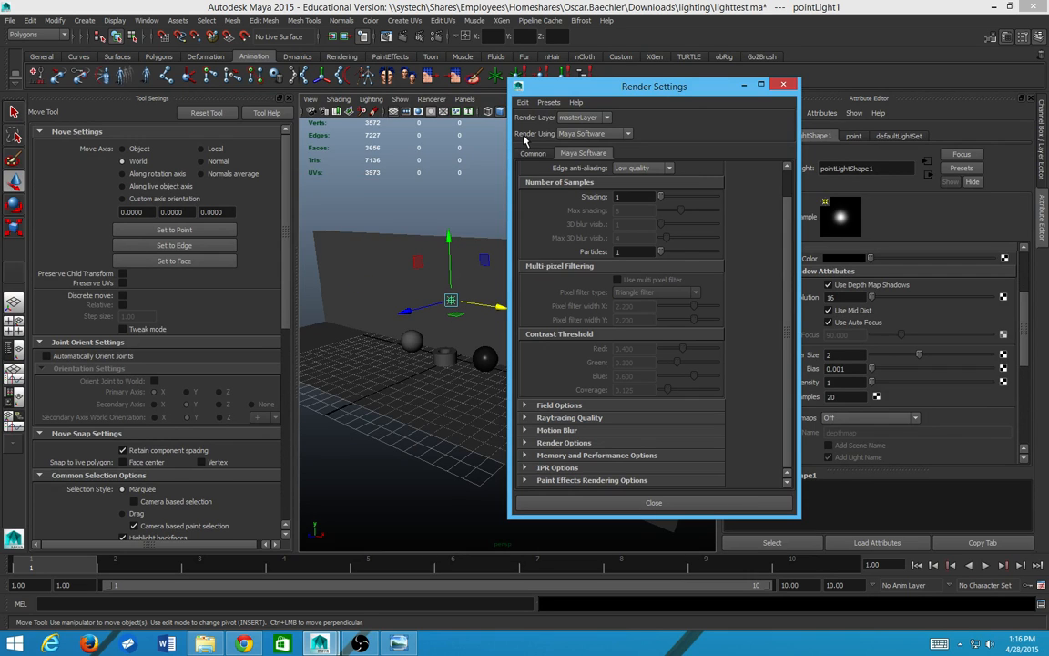
# Step: Look through the render settings preset options without loading one, and close the Render Settings
pyautogui.click(549, 102)
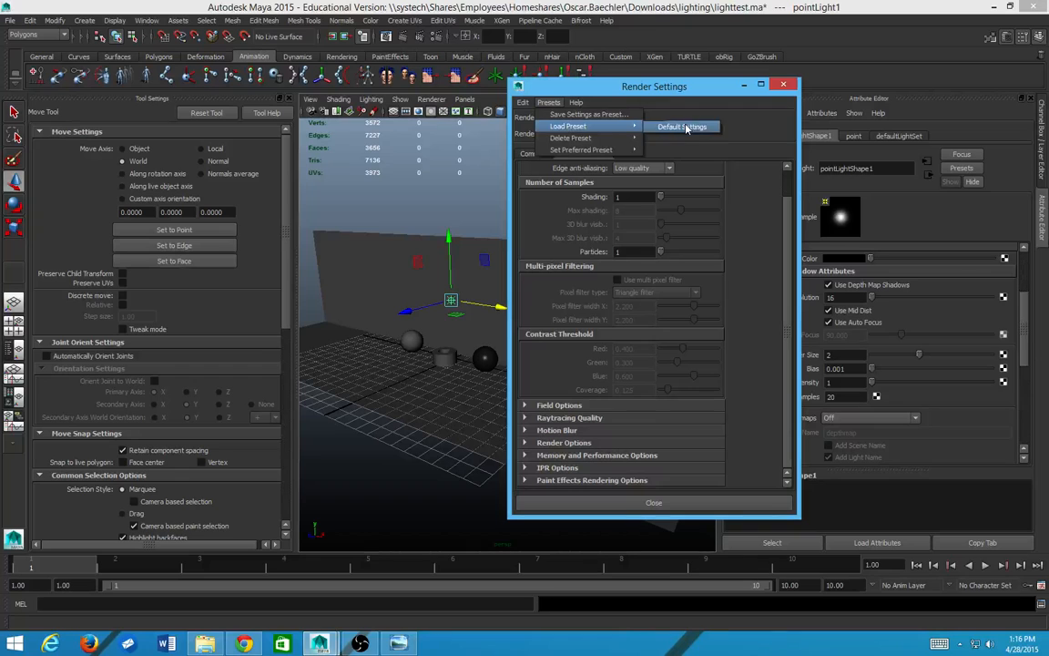
pyautogui.moveTo(596, 144)
pyautogui.click(712, 95)
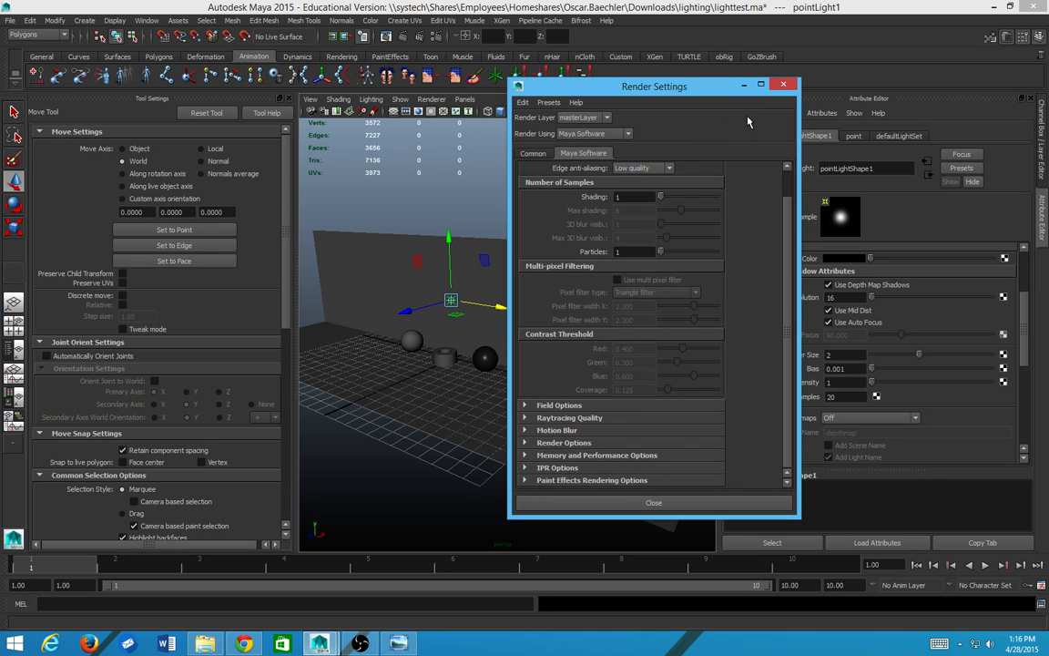
pyautogui.click(785, 86)
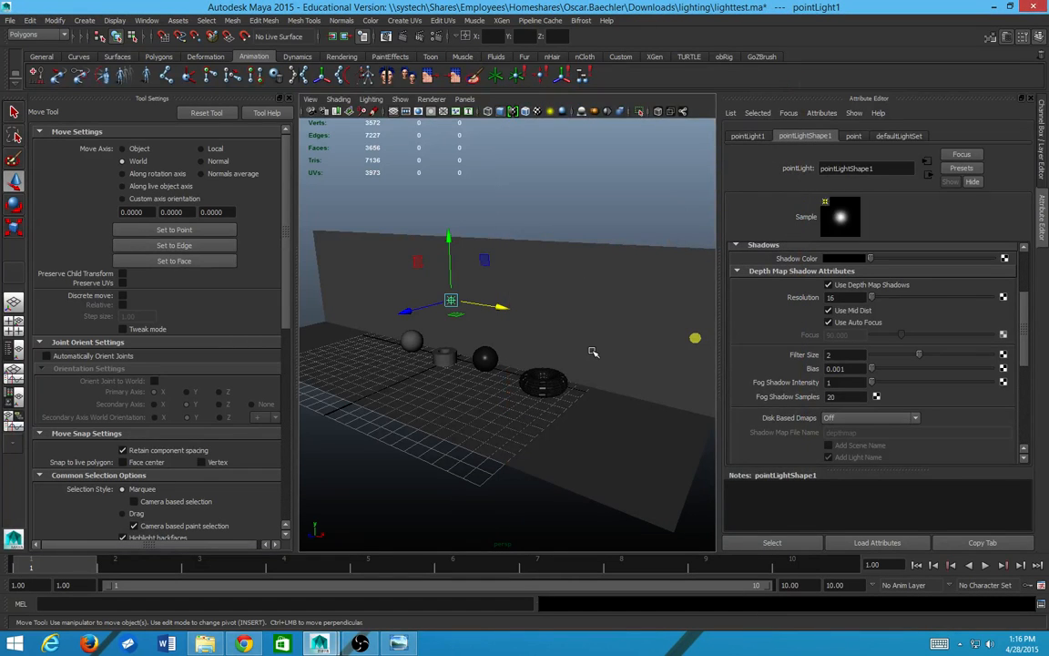
# Step: Switch to Windows Photo Viewer, compare software_1point_dmap_res16_filter0 with software_1point_dmap_res16_filter5, and display software_1point_dmap_surfaceShaderSphere
pyautogui.hotkey('alt', 'Tab')
pyautogui.hotkey('alt', 'Tab')
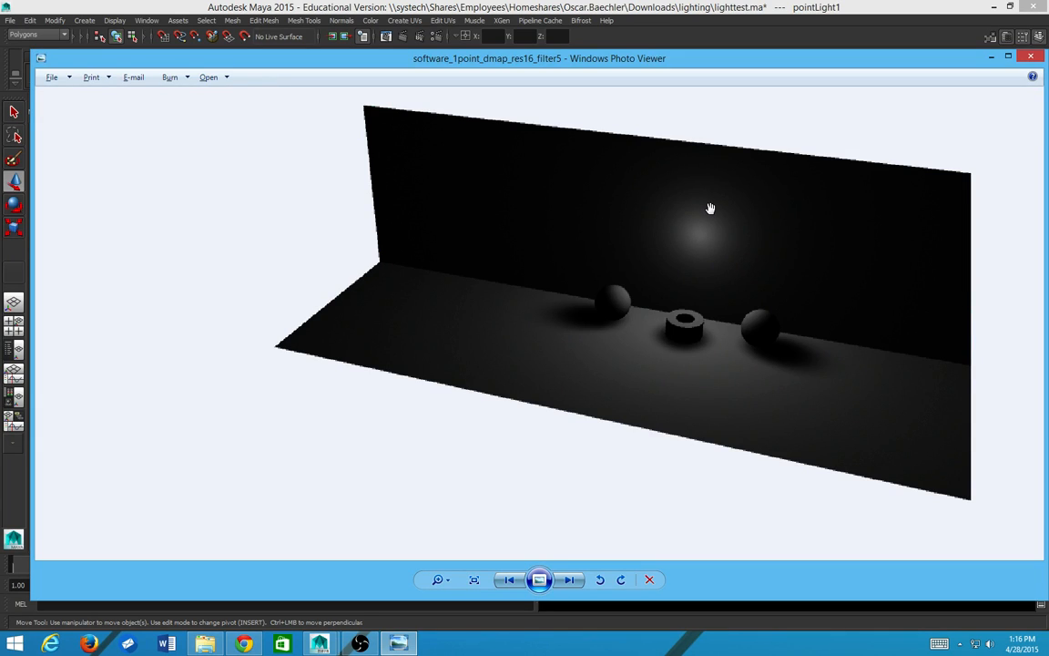
pyautogui.press('Left')
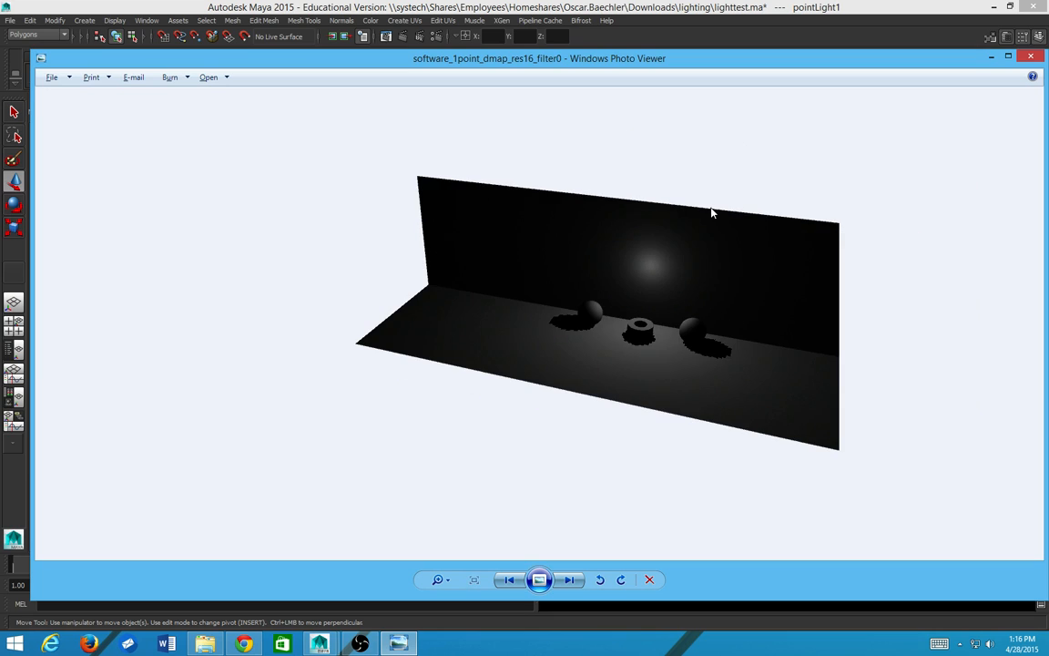
pyautogui.press('Right')
pyautogui.press('Right')
pyautogui.press('Left')
pyautogui.press('Left')
pyautogui.press('Left')
pyautogui.press('Left')
pyautogui.press('Right')
pyautogui.press('Right')
pyautogui.press('Right')
pyautogui.press('Right')
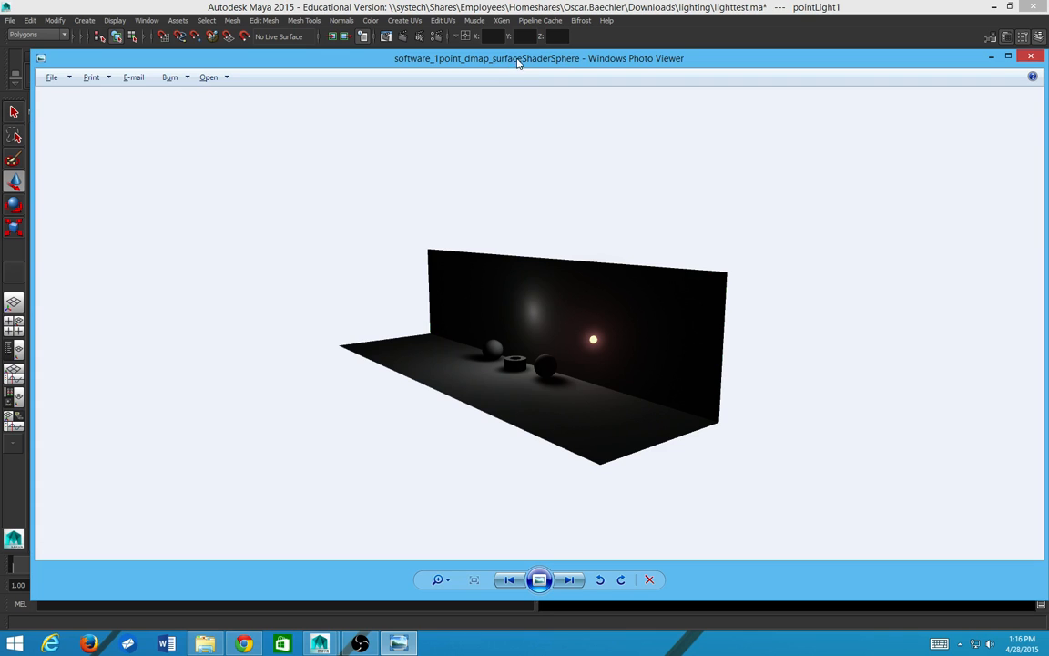
# Step: Switch back to Maya and move the small yellow sphere close to the point light above the objects
pyautogui.hotkey('alt', 'Tab')
pyautogui.hotkey('alt', 'Tab')
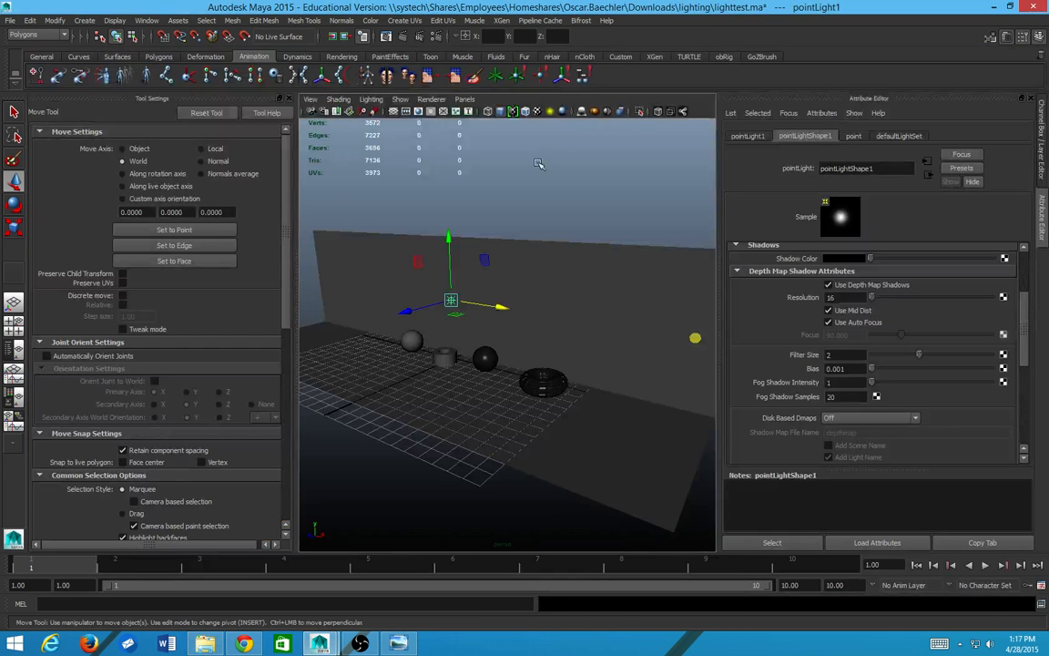
pyautogui.click(695, 338)
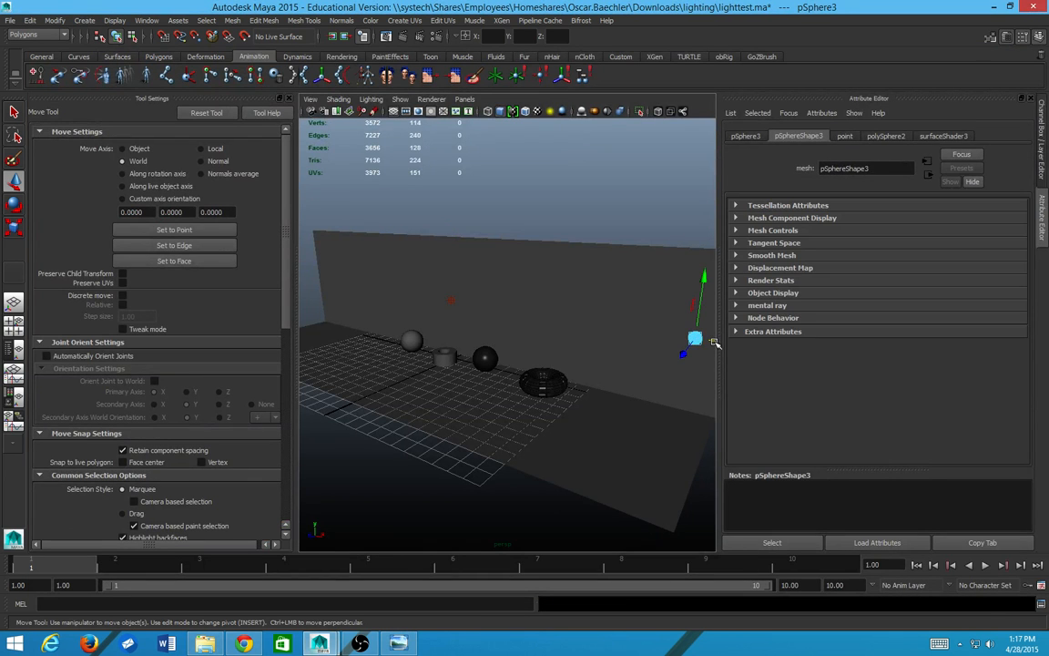
pyautogui.moveTo(695, 338); pyautogui.dragTo(487, 306)
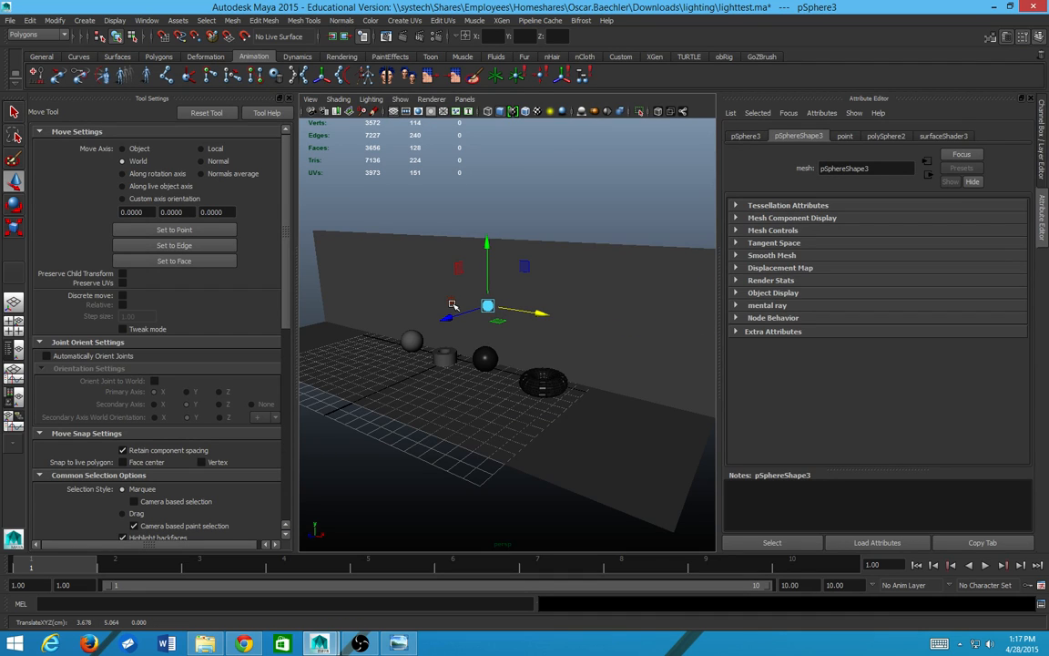
# Step: Show the Outliner beside the perspective view and select pointLight1 from its object list
pyautogui.click(15, 351)
pyautogui.click(504, 313)
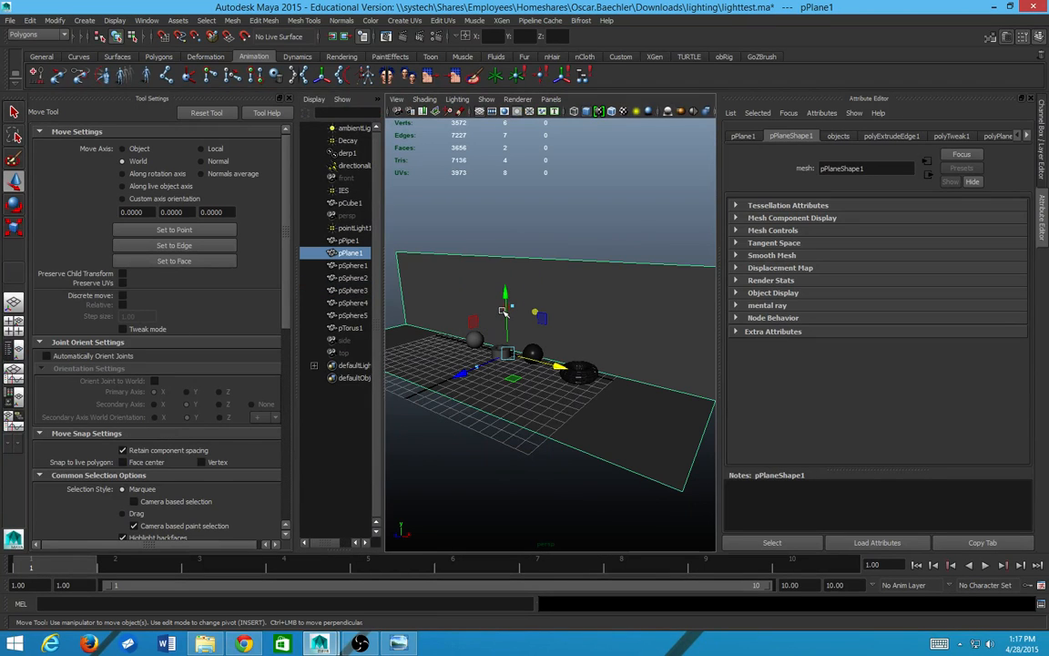
pyautogui.click(540, 317)
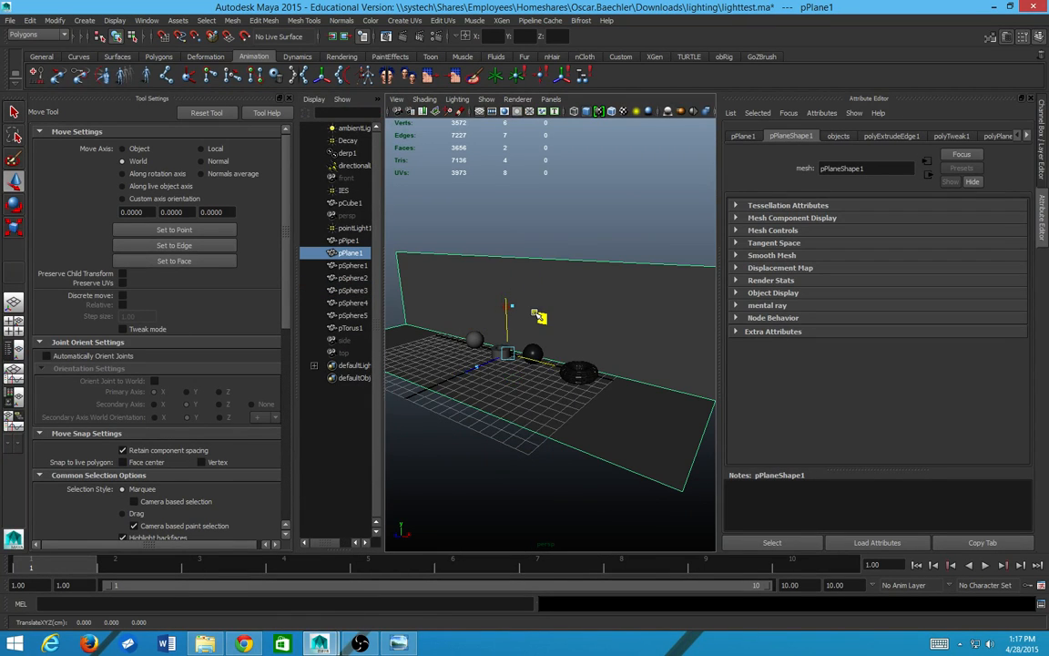
pyautogui.click(497, 474)
pyautogui.click(358, 302)
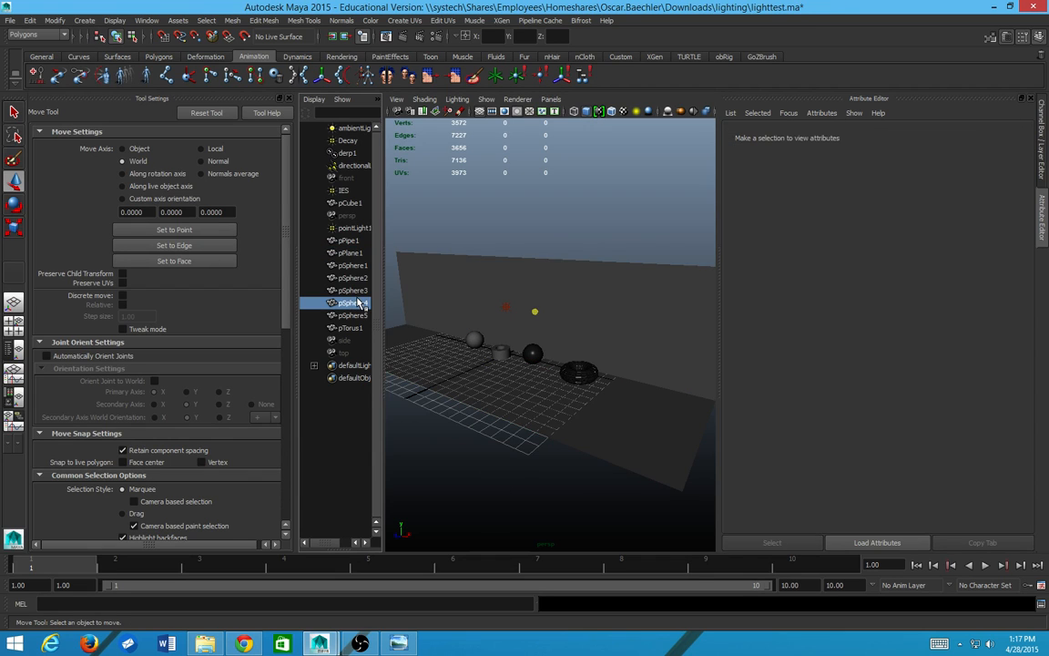
pyautogui.click(351, 231)
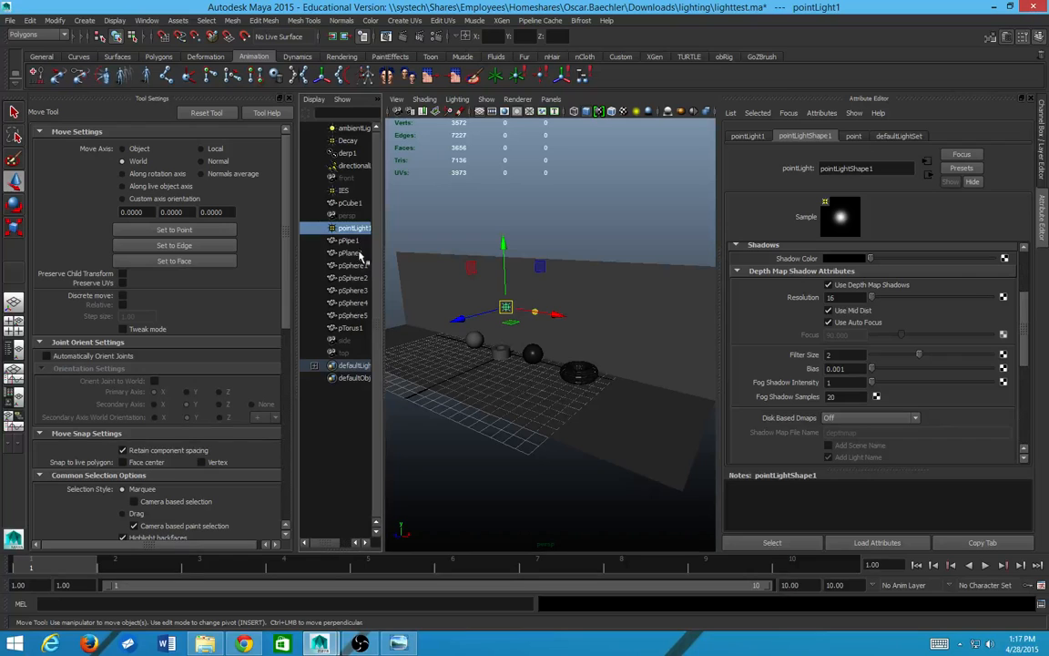
# Step: Select pSphere3 from the object list and display the attributes of its surfaceShader3 material
pyautogui.press('Down')
pyautogui.press('Down')
pyautogui.press('Down')
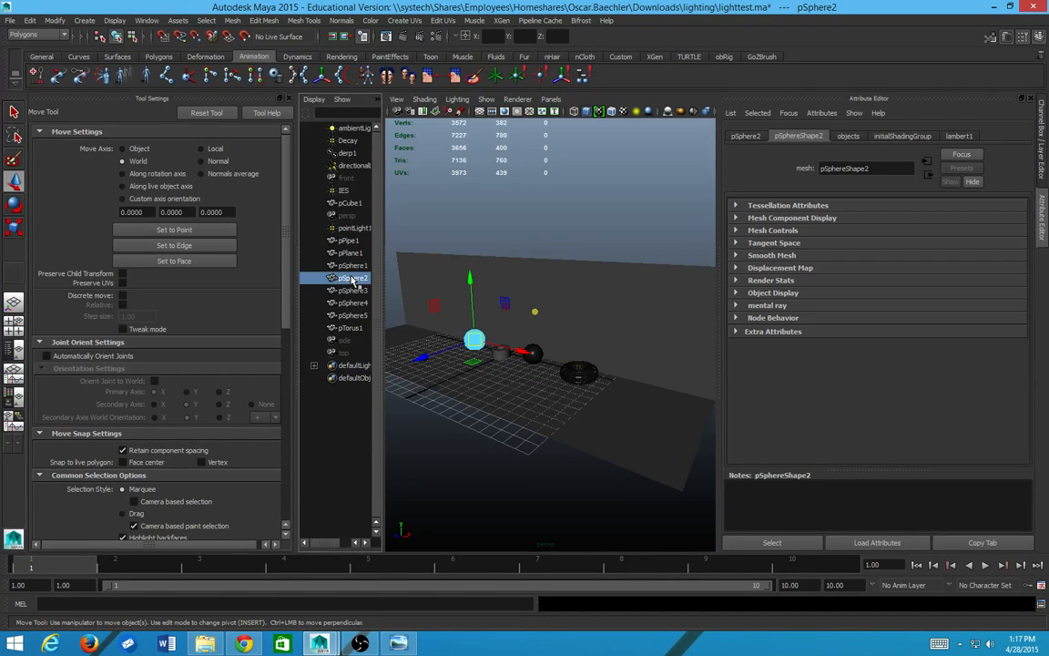
pyautogui.click(354, 290)
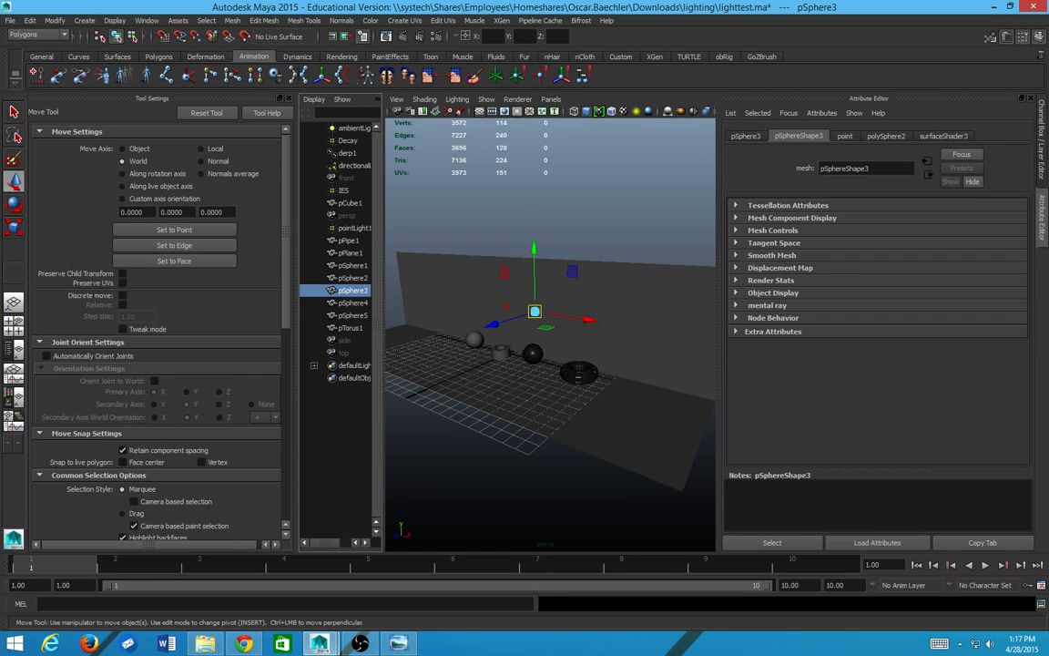
pyautogui.click(941, 137)
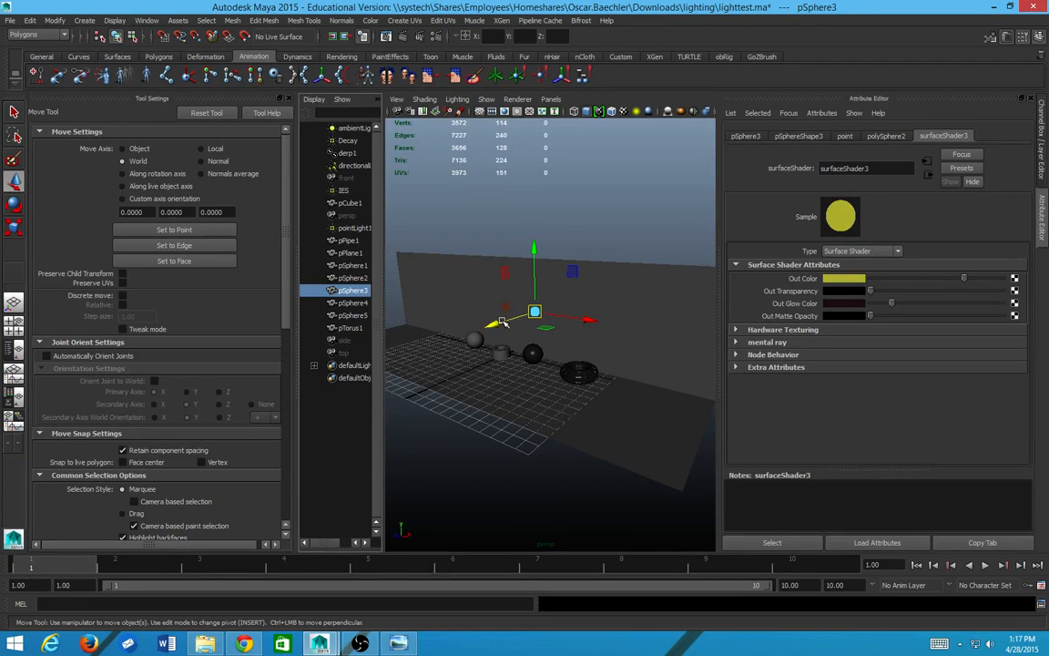
pyautogui.rightClick(534, 312)
pyautogui.moveTo(534, 312); pyautogui.dragTo(538, 532, button='right')
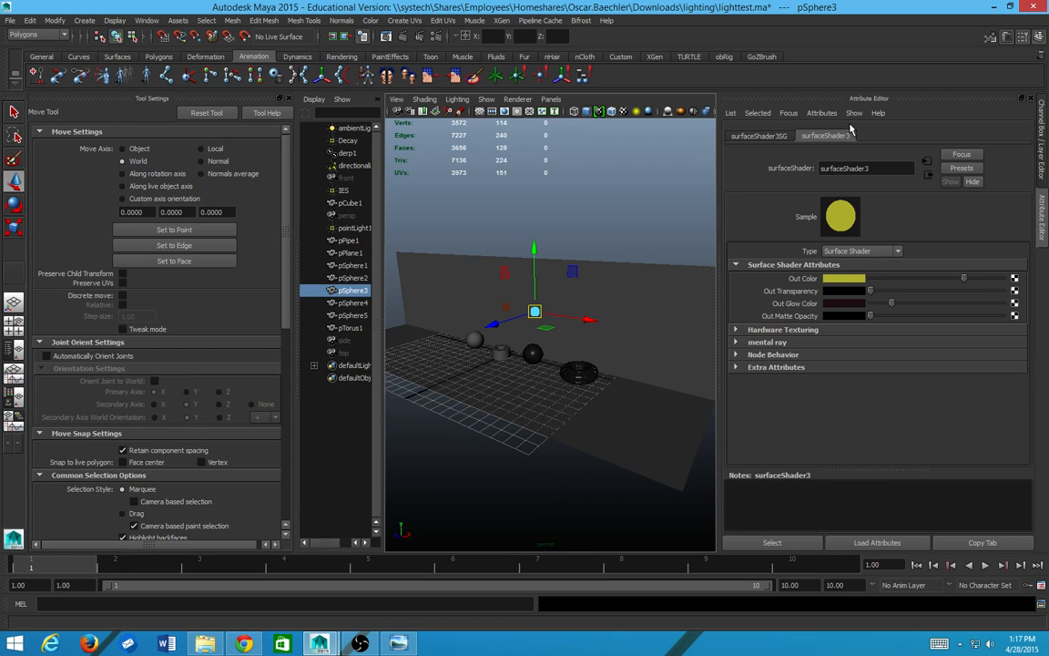
pyautogui.moveTo(534, 311)
pyautogui.mouseDown(button='right')
pyautogui.moveTo(528, 491)
pyautogui.moveTo(547, 545)
pyautogui.moveTo(684, 611)
pyautogui.moveTo(774, 442)
pyautogui.moveTo(874, 415)
pyautogui.moveTo(528, 319)
pyautogui.moveTo(536, 313)
pyautogui.mouseUp(button='right')
pyautogui.rightClick(535, 314)
# Step: Set surfaceShader3's Out Glow Color to black and raise its Out Color to full-brightness yellow
pyautogui.moveTo(891, 302); pyautogui.dragTo(673, 301)
pyautogui.moveTo(954, 280); pyautogui.dragTo(1002, 279)
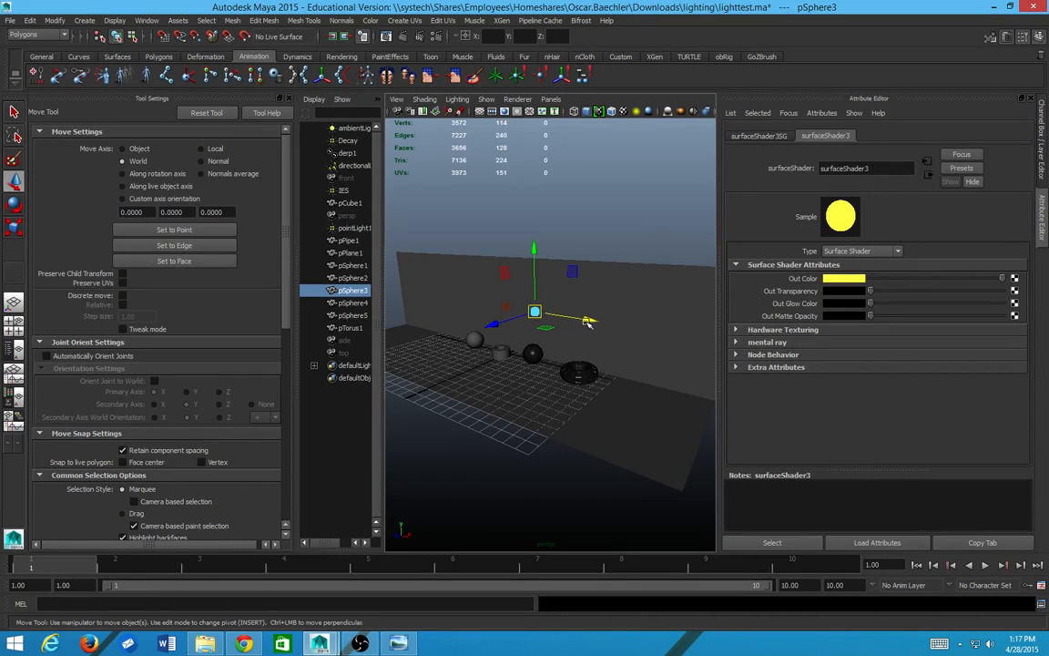
# Step: Move the yellow sphere along the X axis away from the point light and test-render the scene
pyautogui.moveTo(587, 321); pyautogui.dragTo(659, 331)
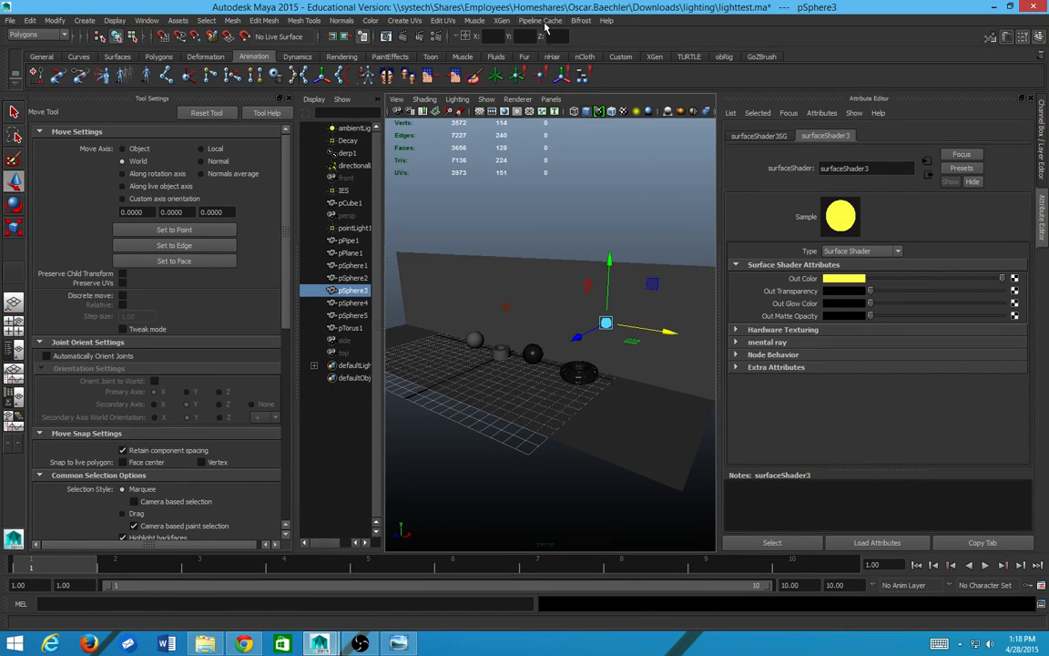
pyautogui.click(362, 35)
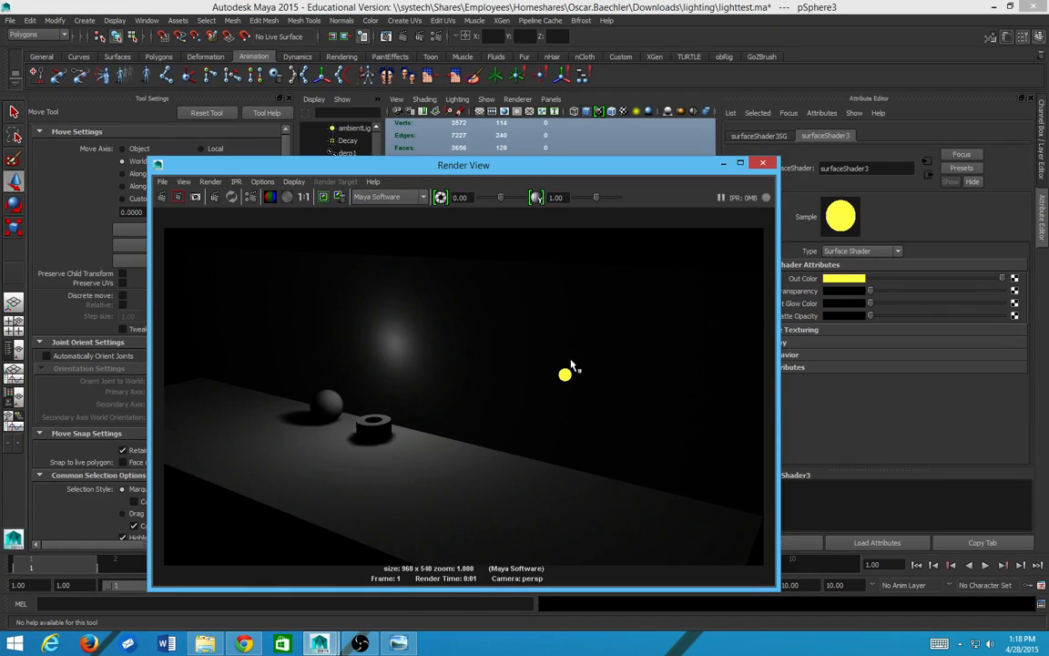
pyautogui.click(764, 162)
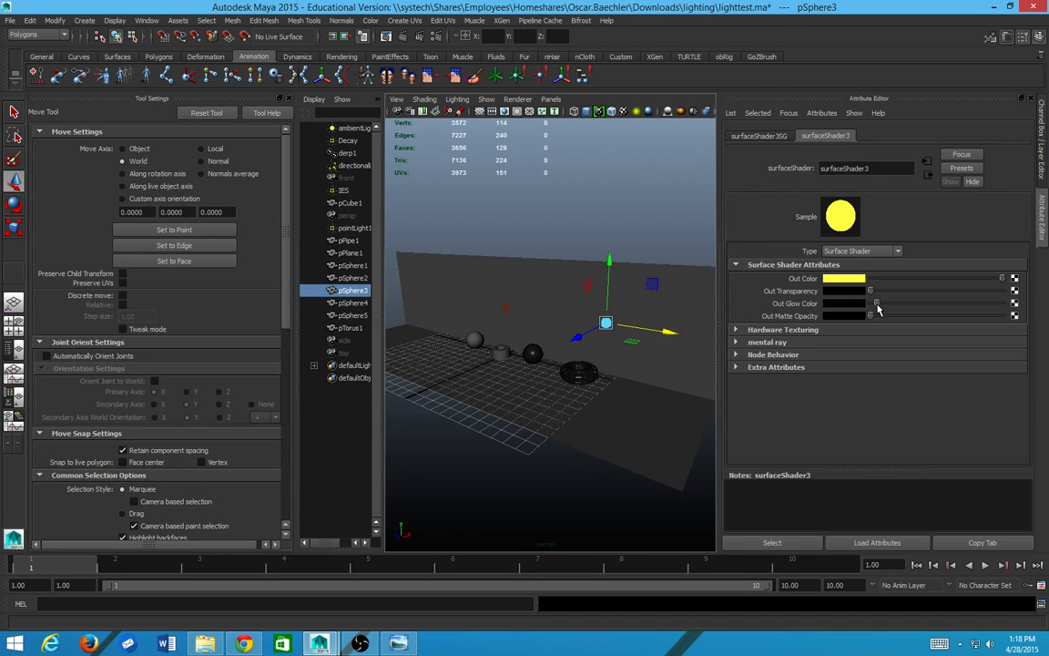
# Step: Render the yellow sphere with a dark green Out Glow Color of about HSV 82.333, 0.863, 0.275
pyautogui.moveTo(877, 304)
pyautogui.mouseDown()
pyautogui.moveTo(942, 301)
pyautogui.moveTo(953, 283)
pyautogui.moveTo(943, 285)
pyautogui.moveTo(939, 262)
pyautogui.mouseUp()
pyautogui.click(841, 303)
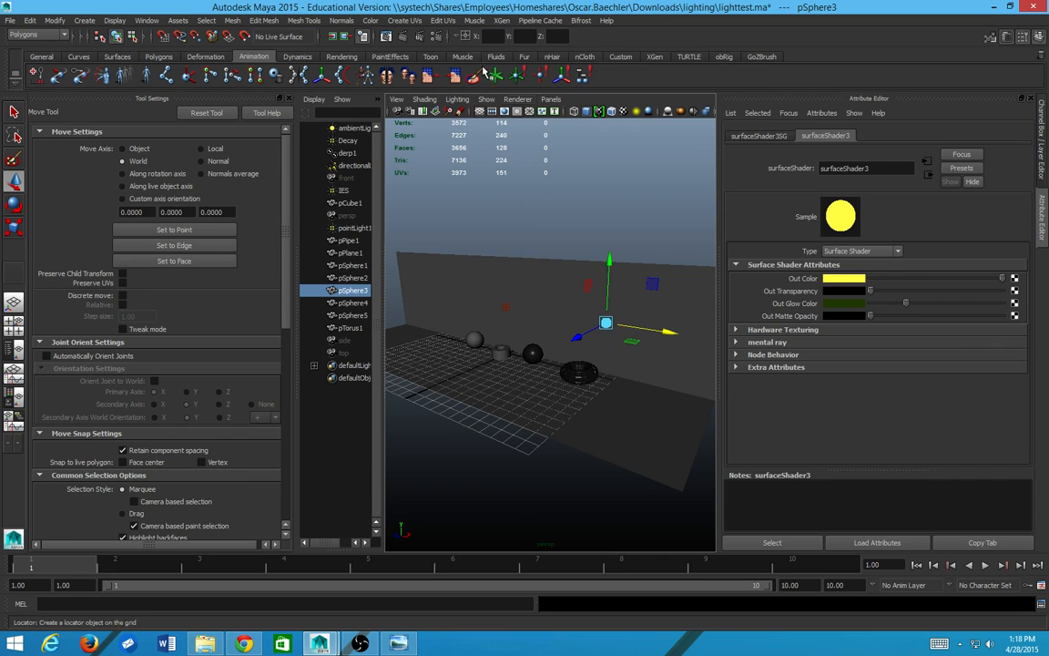
pyautogui.click(362, 35)
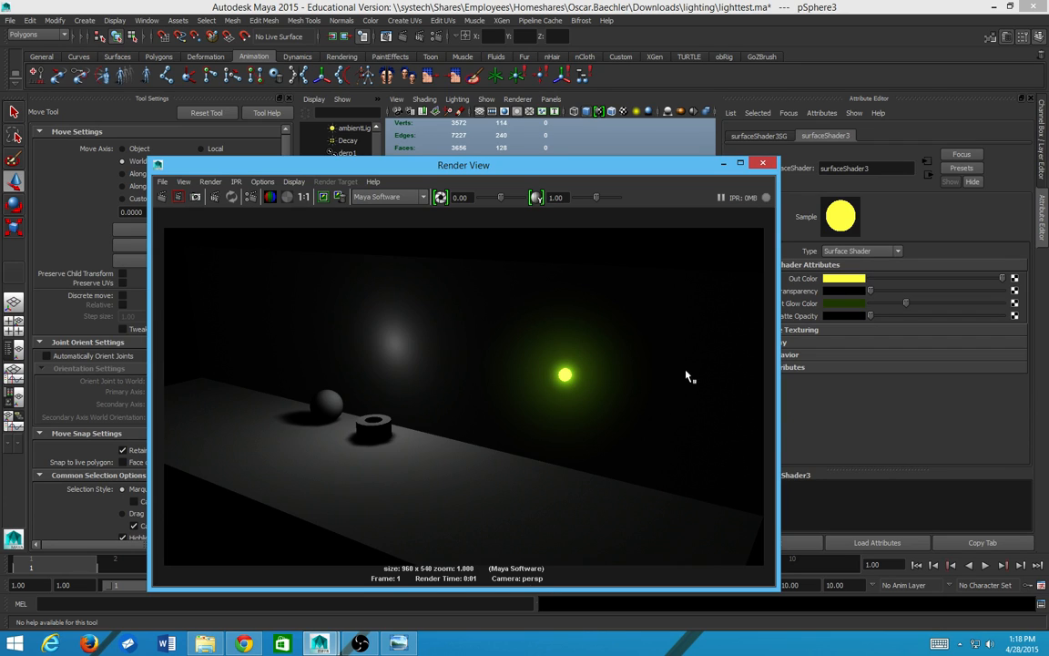
pyautogui.click(769, 163)
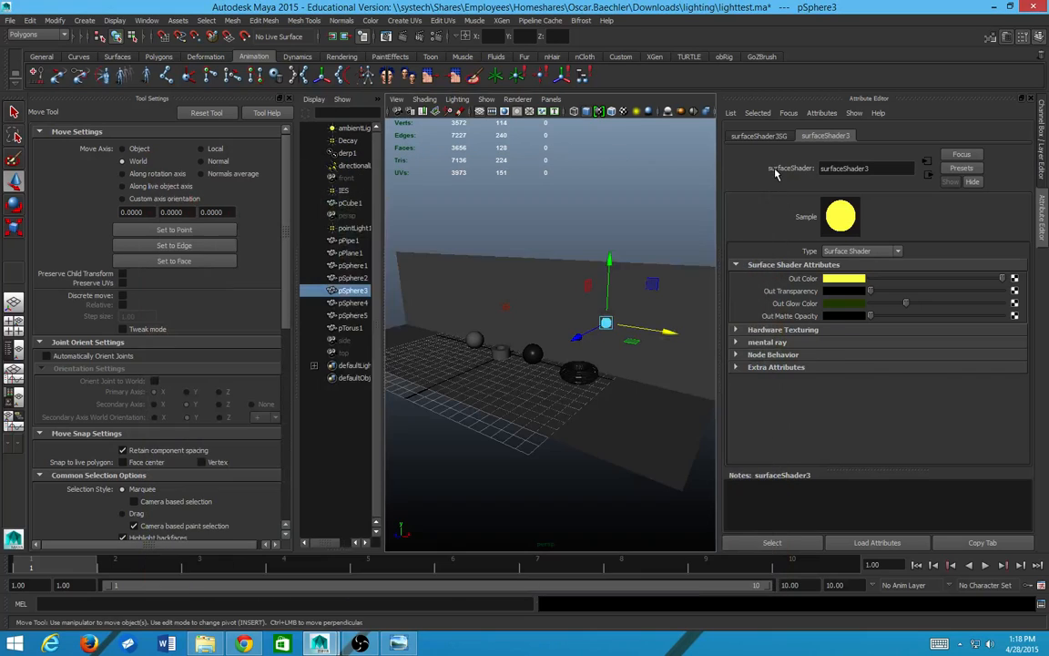
# Step: Render the sphere with its Out Color changed to white and its Out Glow Color to bright red
pyautogui.click(846, 277)
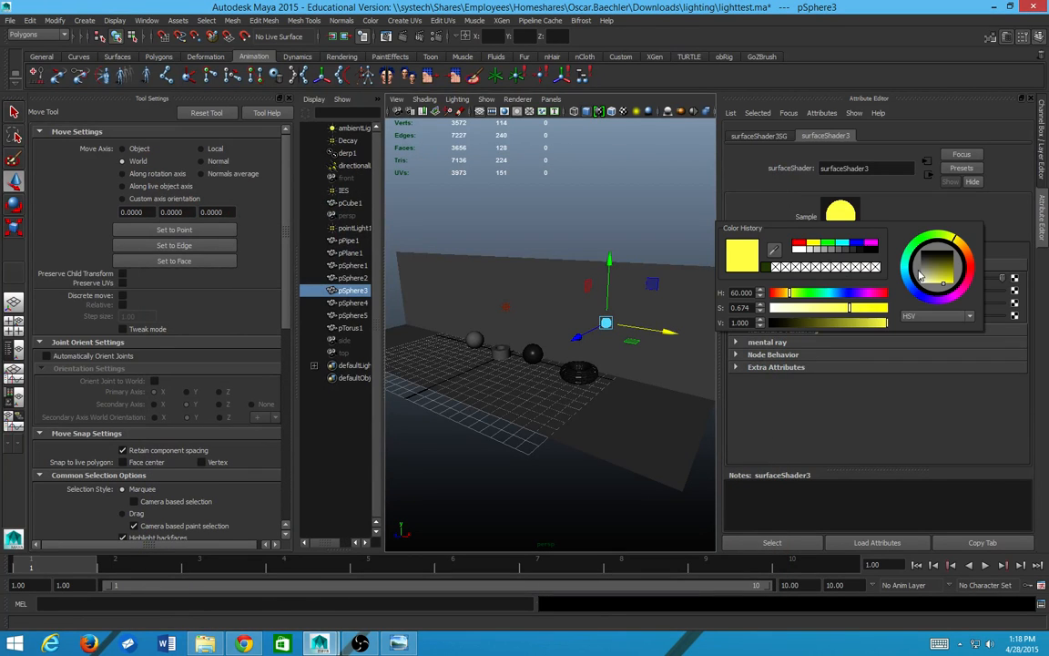
pyautogui.moveTo(932, 275); pyautogui.dragTo(694, 483)
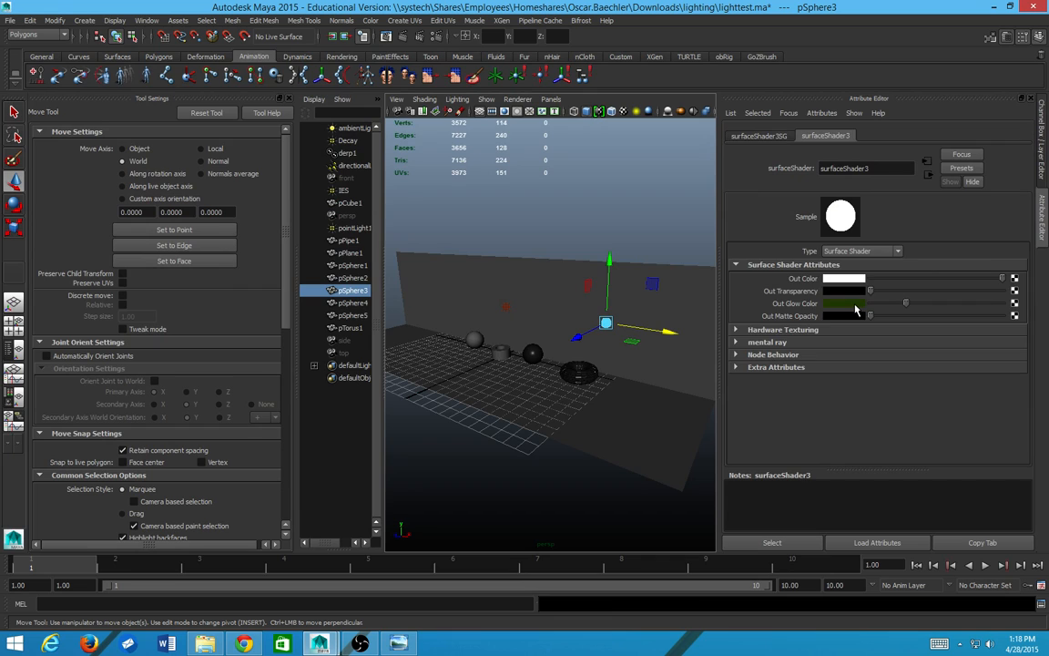
pyautogui.click(845, 303)
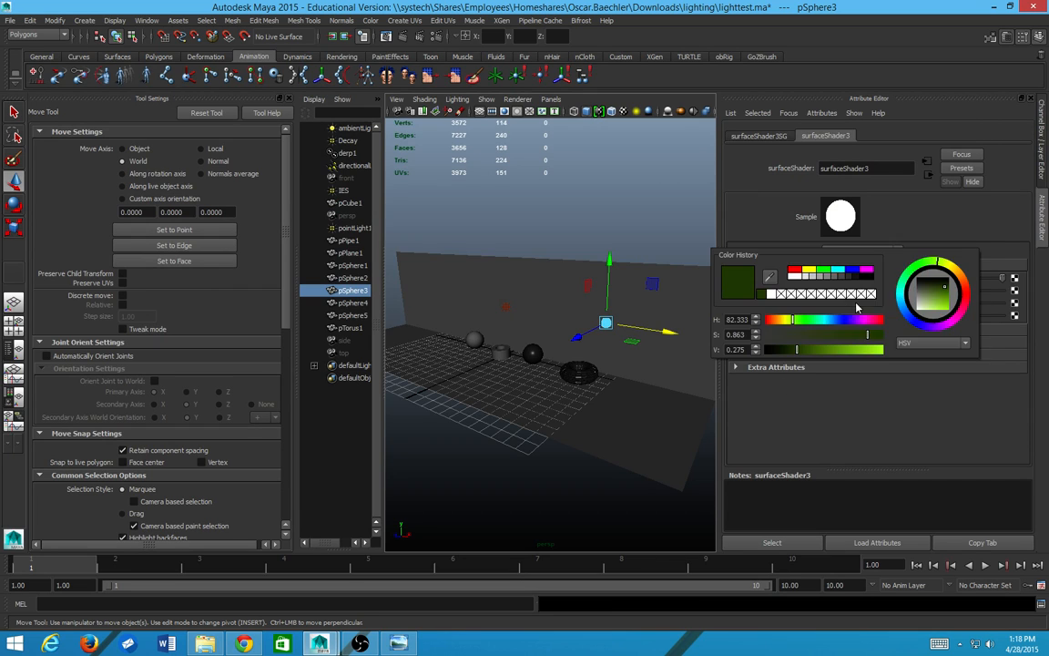
pyautogui.click(847, 305)
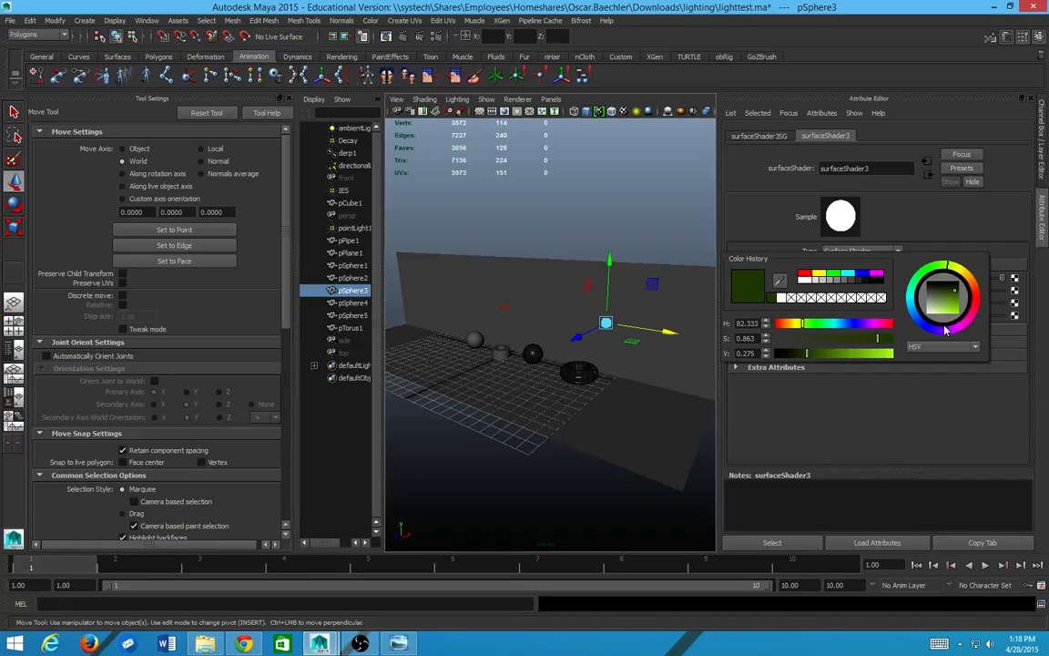
pyautogui.click(981, 304)
pyautogui.moveTo(980, 299); pyautogui.dragTo(961, 316)
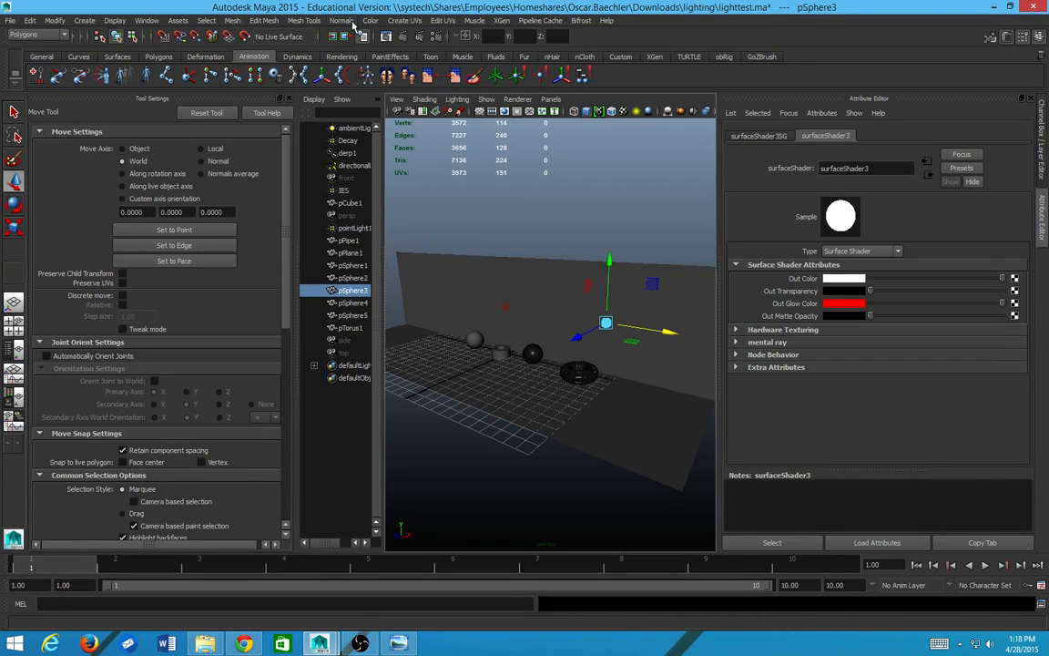
pyautogui.click(406, 36)
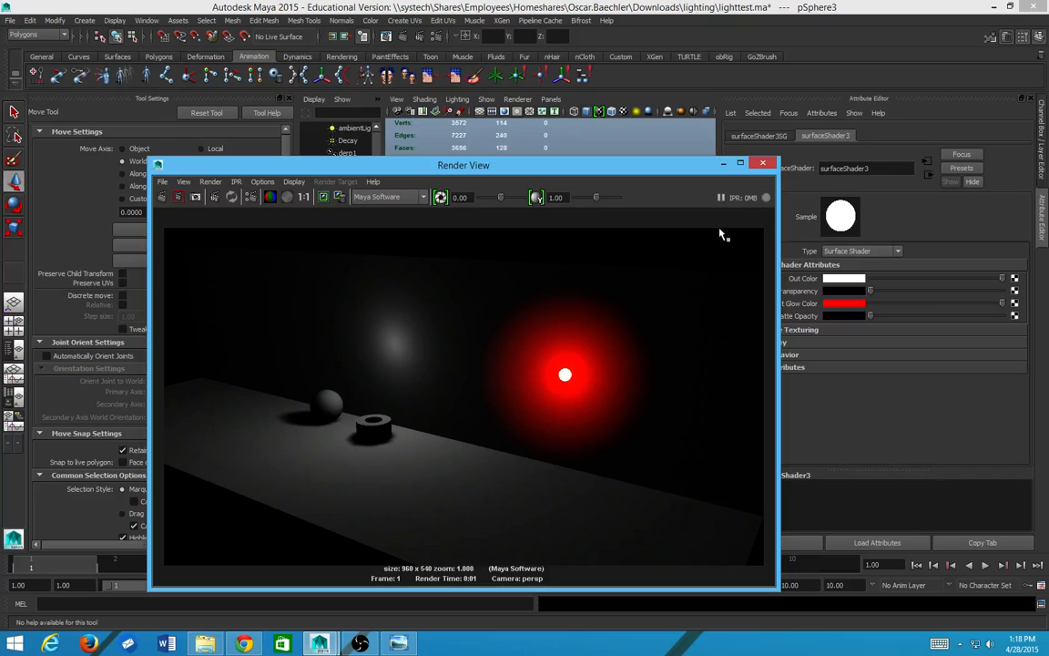
pyautogui.click(763, 164)
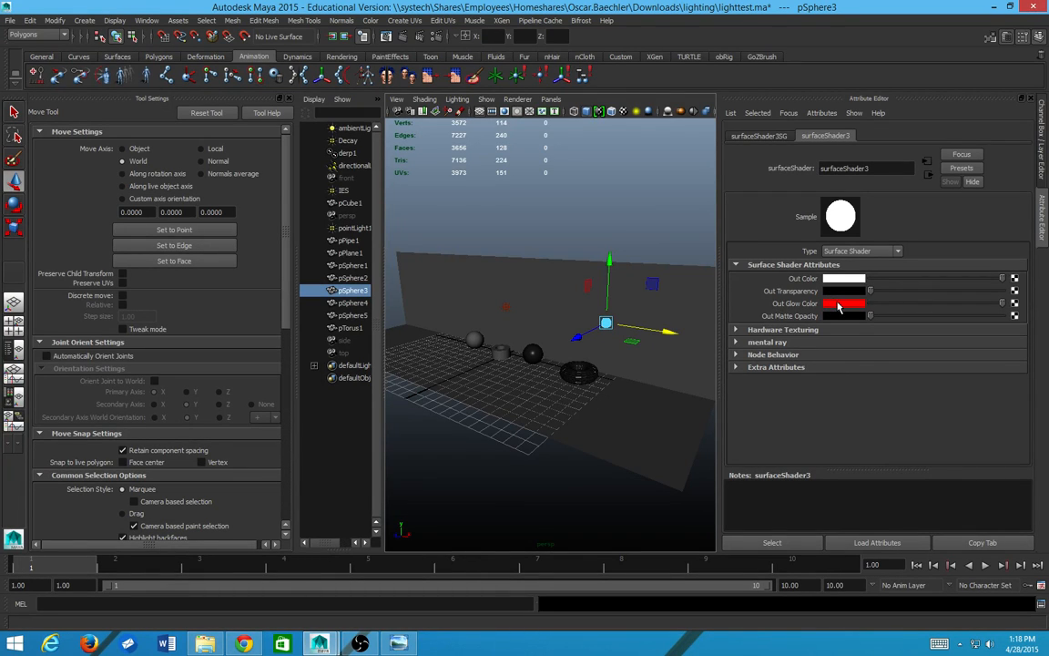
# Step: Lower the sphere's Out Glow Color to nearly black and render the scene
pyautogui.moveTo(918, 305); pyautogui.dragTo(879, 325)
pyautogui.click(403, 38)
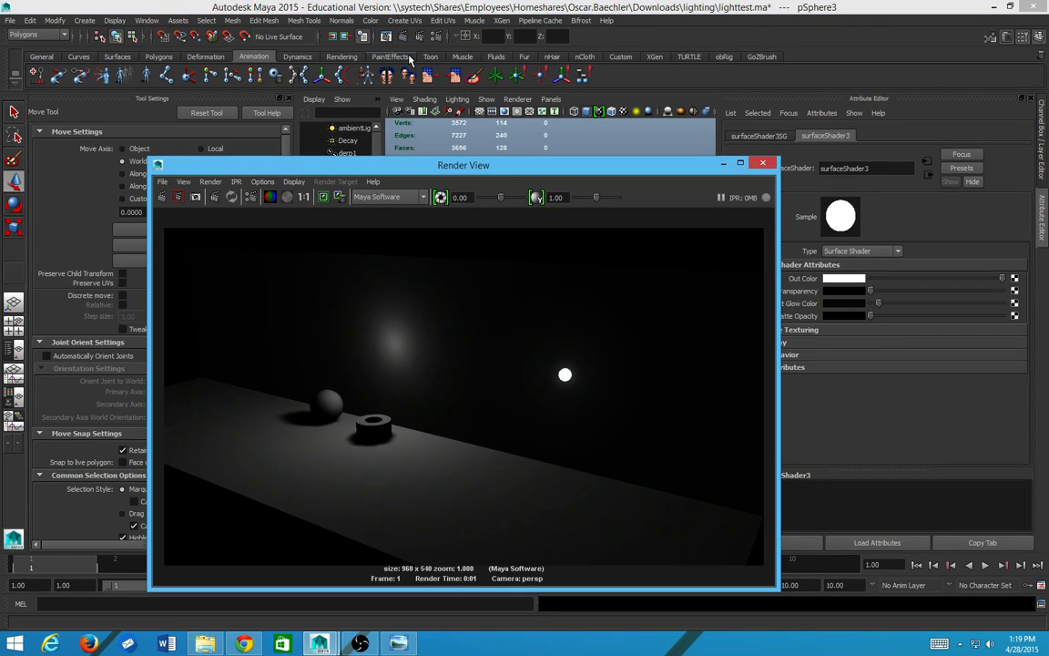
pyautogui.click(762, 162)
# Step: Set the Out Glow Color to a very dark red (HSV 0, 1, 0.062) and render the scene
pyautogui.click(825, 278)
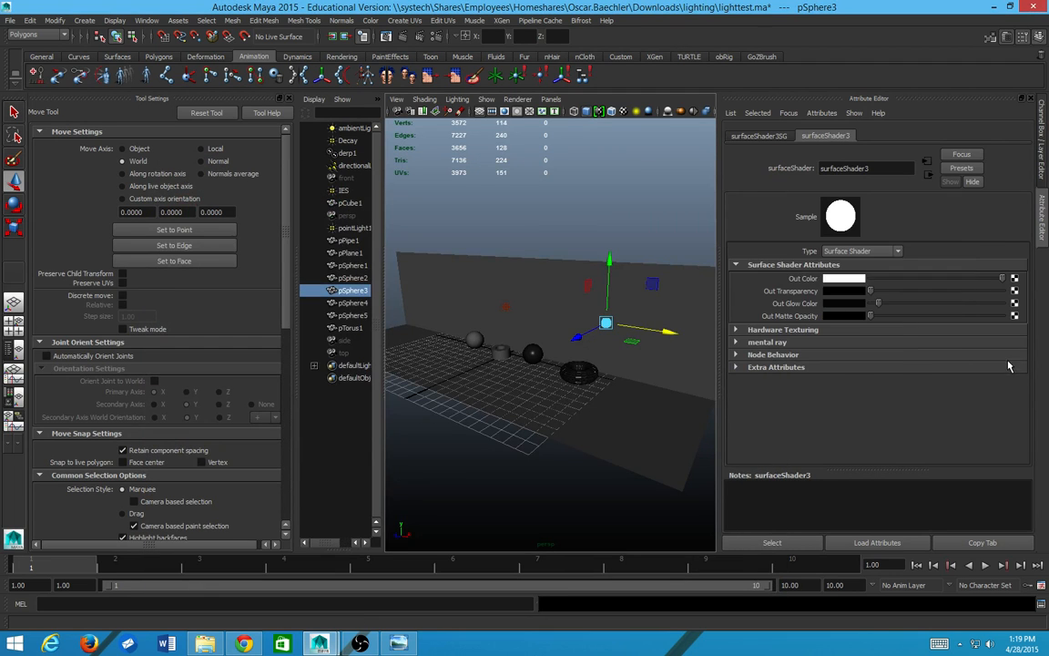
pyautogui.click(846, 308)
pyautogui.click(405, 36)
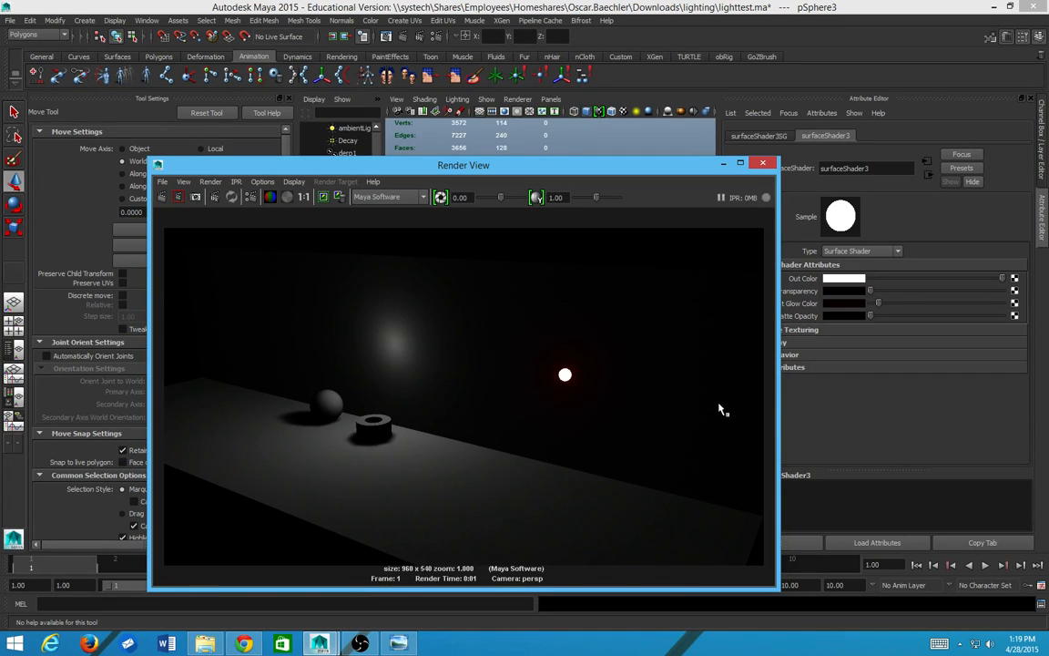
pyautogui.click(764, 167)
# Step: Scale pSphere3 up uniformly by about 383 times and render it from far away
pyautogui.scroll(-12, 609, 389)
pyautogui.press('r')
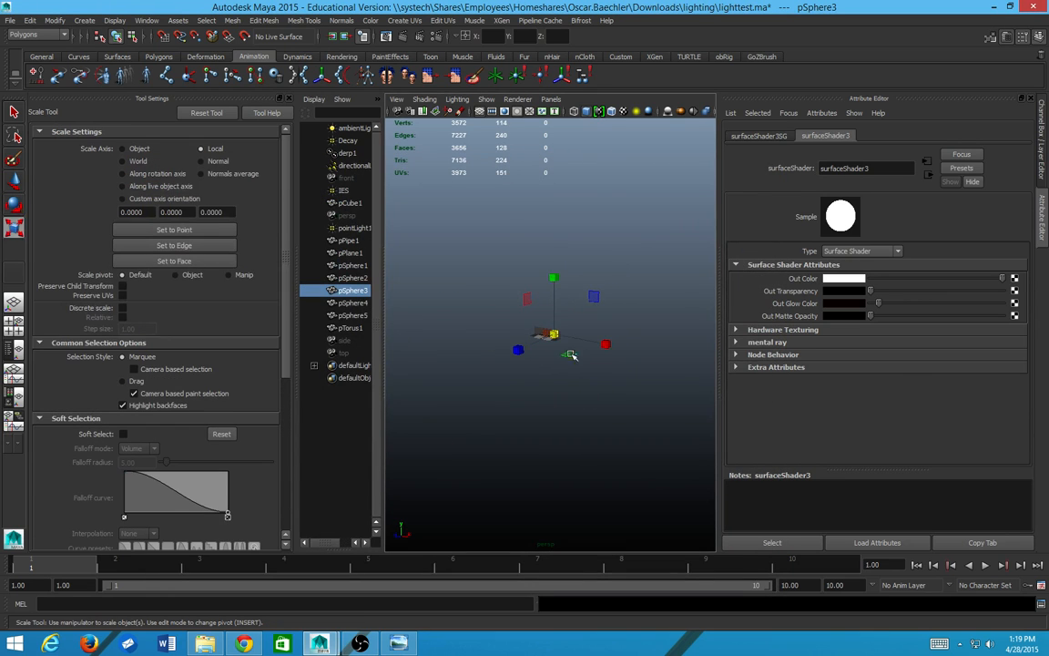
pyautogui.moveTo(497, 302); pyautogui.dragTo(621, 344, button='middle')
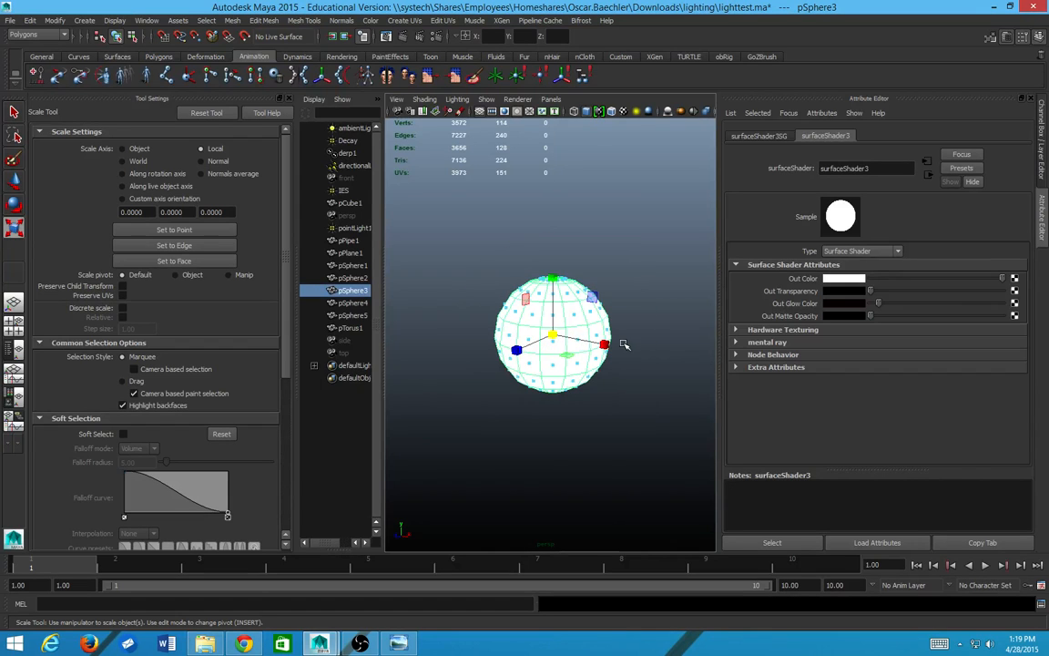
pyautogui.click(404, 40)
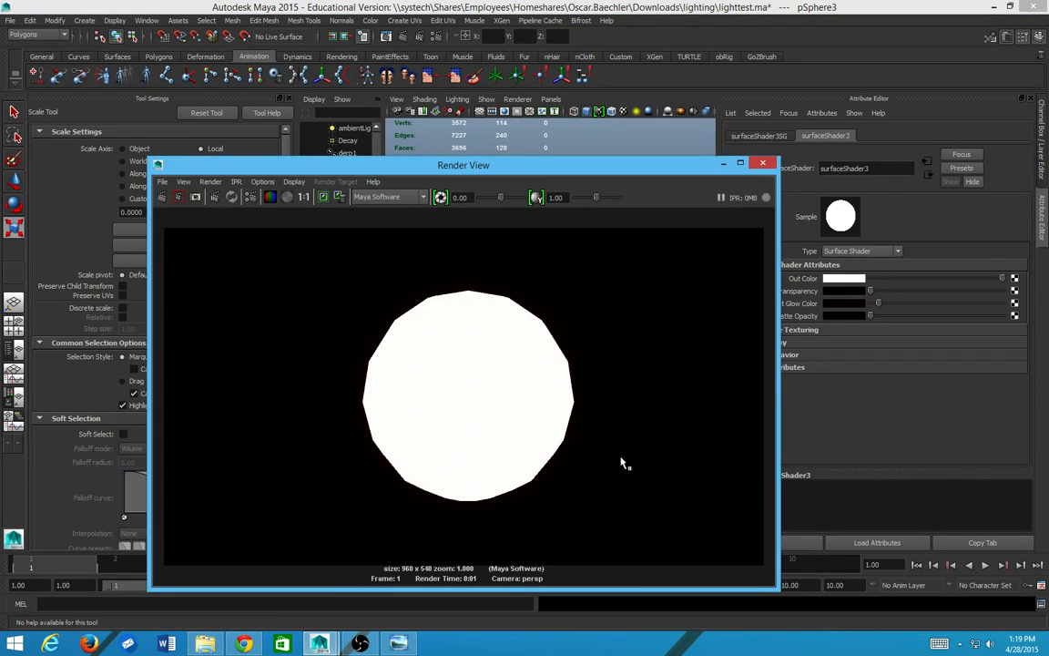
pyautogui.click(765, 164)
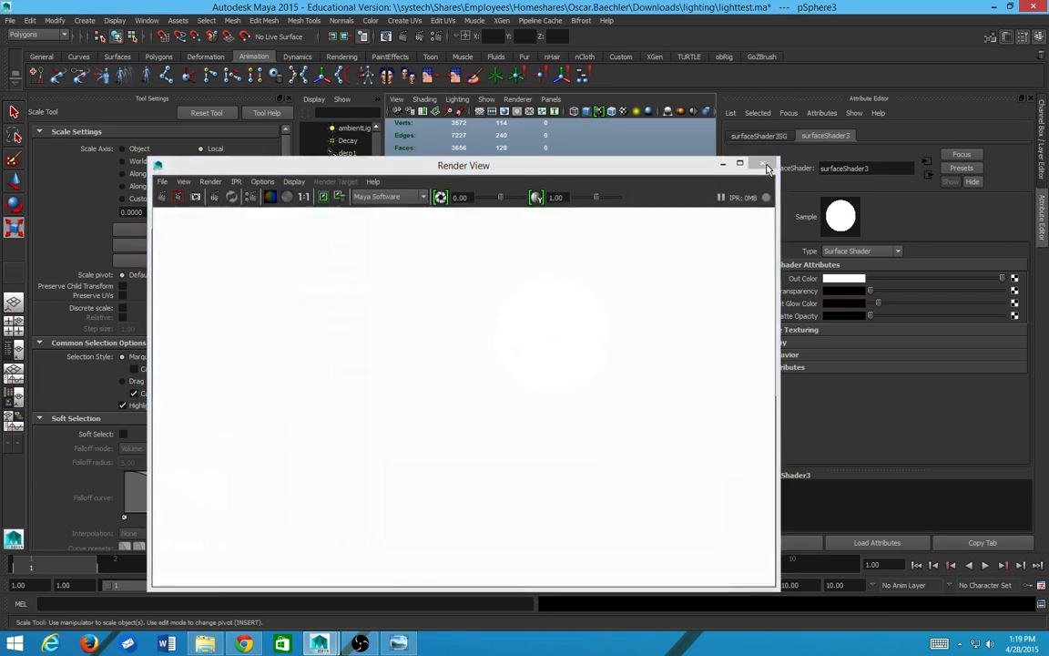
# Step: Raise the Out Glow Color to full-brightness red and render the enlarged sphere
pyautogui.moveTo(879, 304); pyautogui.dragTo(1009, 305)
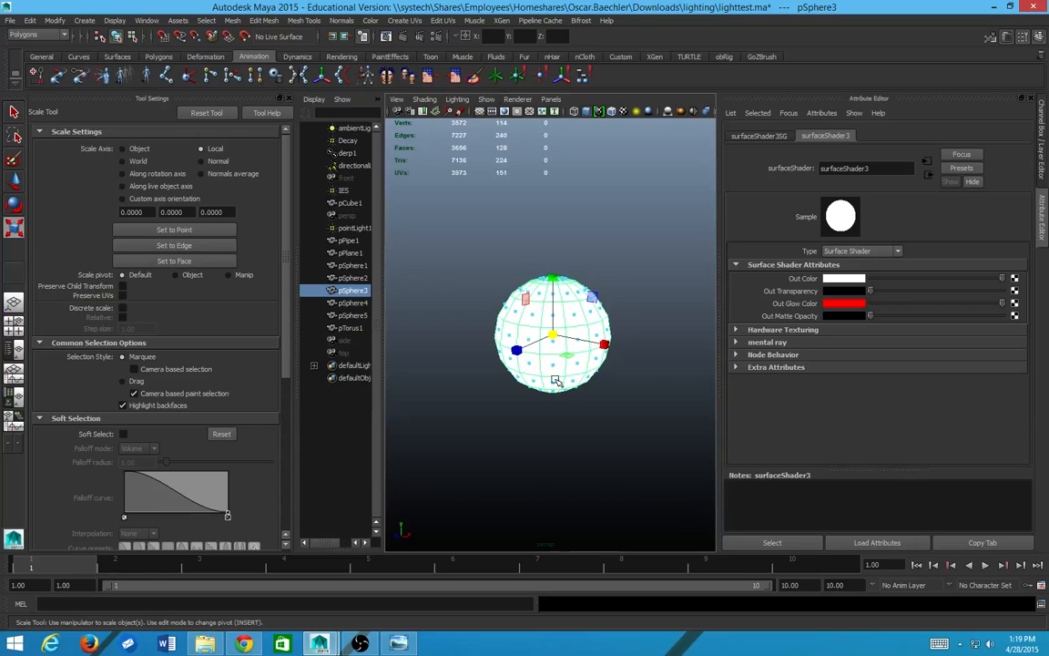
pyautogui.click(403, 38)
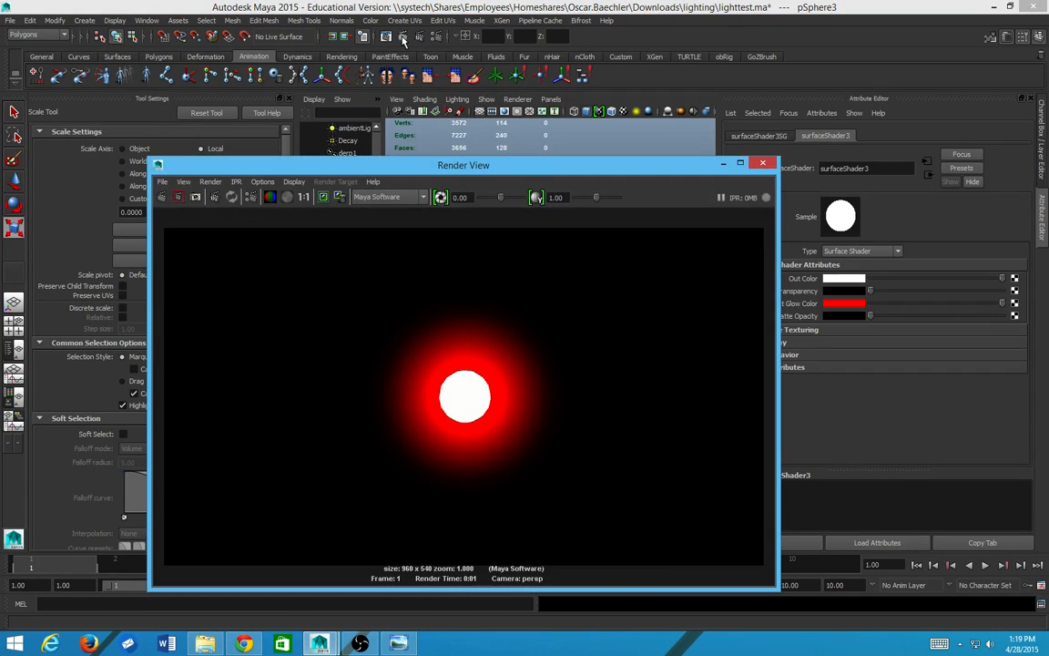
pyautogui.click(763, 163)
pyautogui.scroll(5, 616, 403)
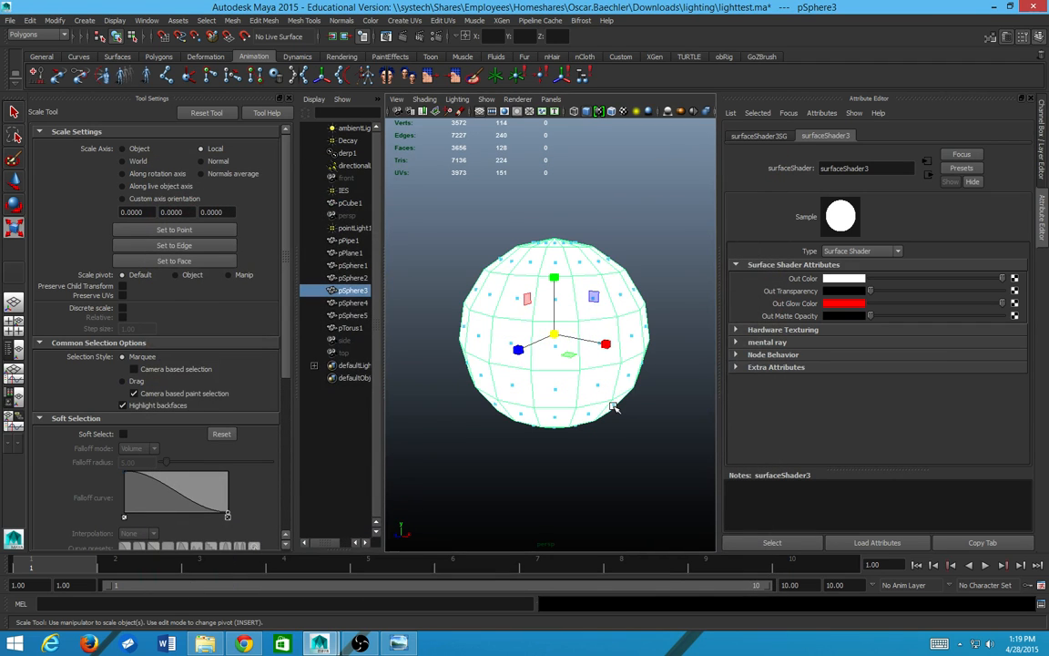
# Step: Undo the glow brightness and sphere scale changes, and deselect the sphere
pyautogui.hotkey('ctrl', 'z')
pyautogui.hotkey('ctrl', 'z')
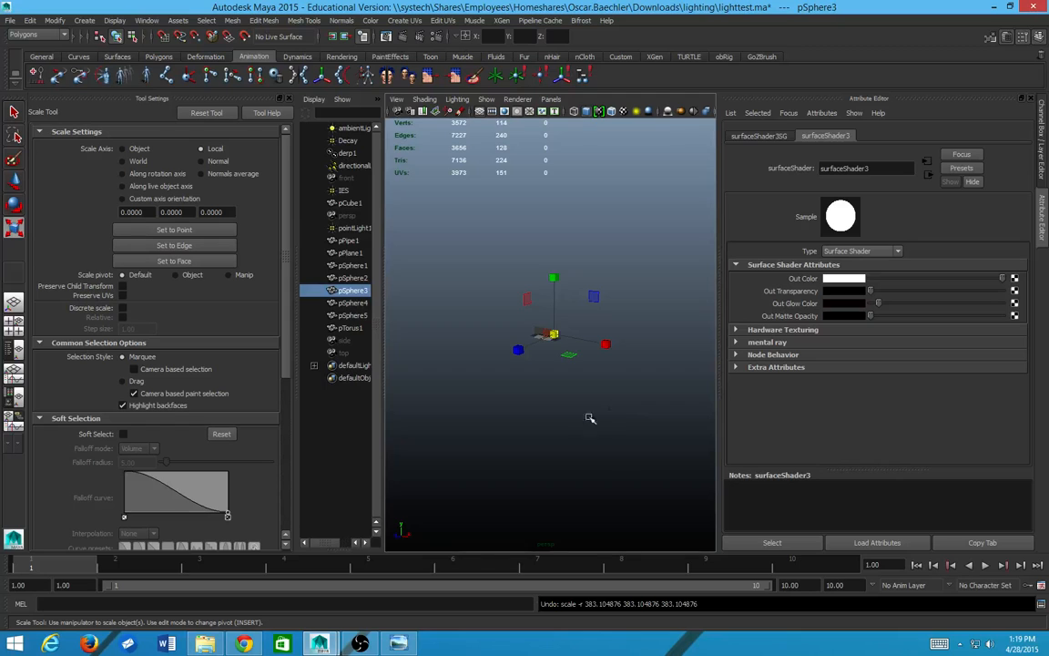
pyautogui.scroll(10, 583, 418)
pyautogui.scroll(-5, 571, 419)
pyautogui.click(514, 244)
pyautogui.scroll(3, 524, 283)
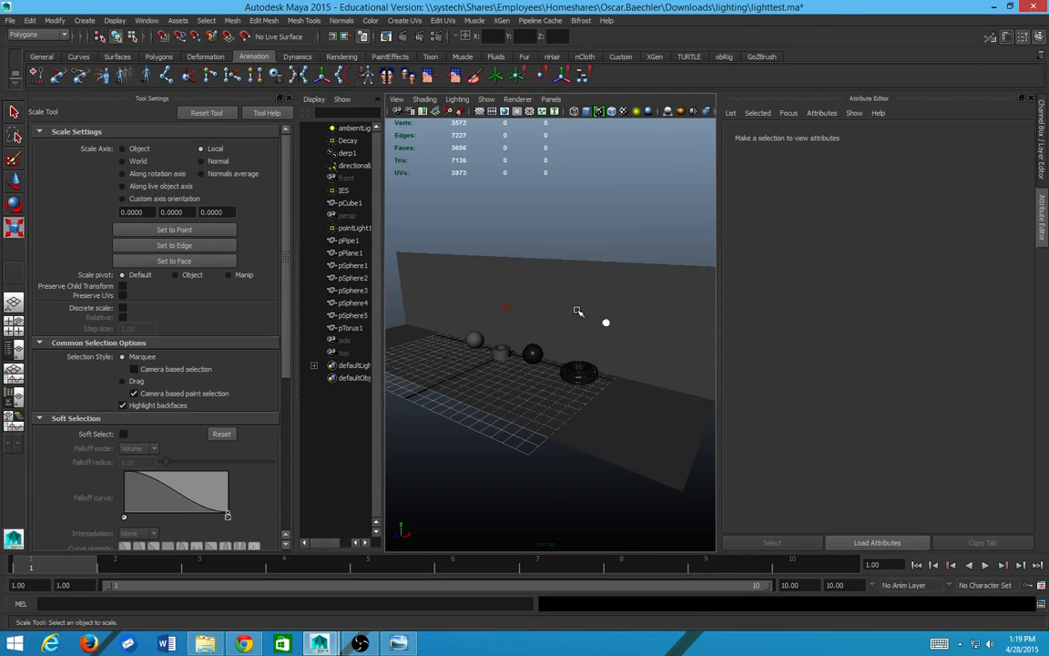
# Step: Reselect the white sphere and inspect its Out Glow Color in the color picker
pyautogui.click(606, 322)
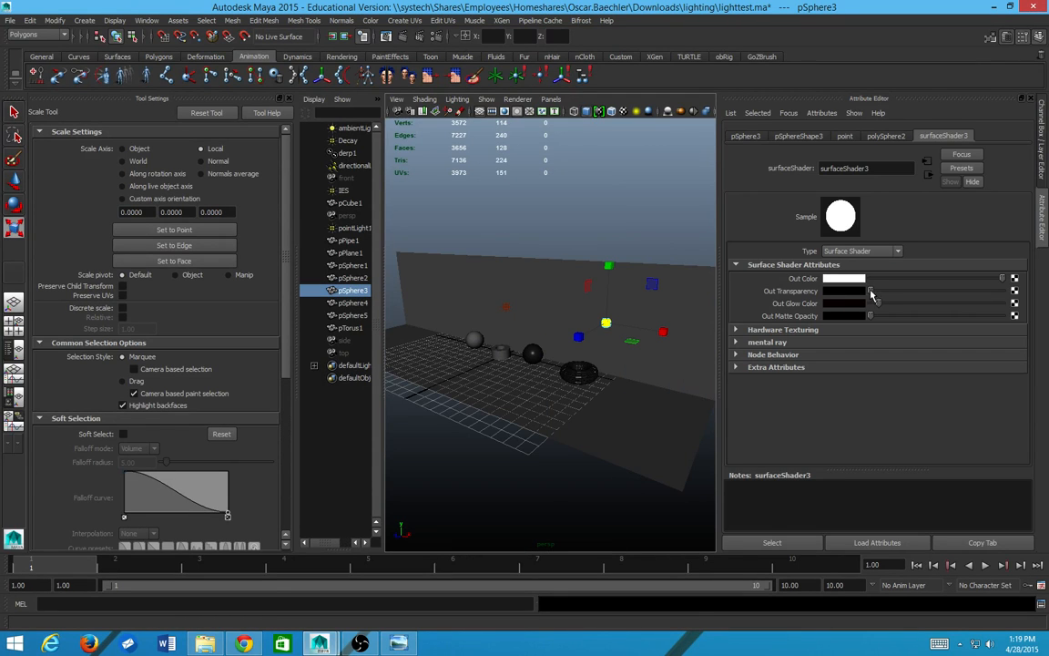
pyautogui.moveTo(877, 304)
pyautogui.mouseDown()
pyautogui.moveTo(869, 311)
pyautogui.moveTo(878, 302)
pyautogui.mouseUp()
pyautogui.click(862, 305)
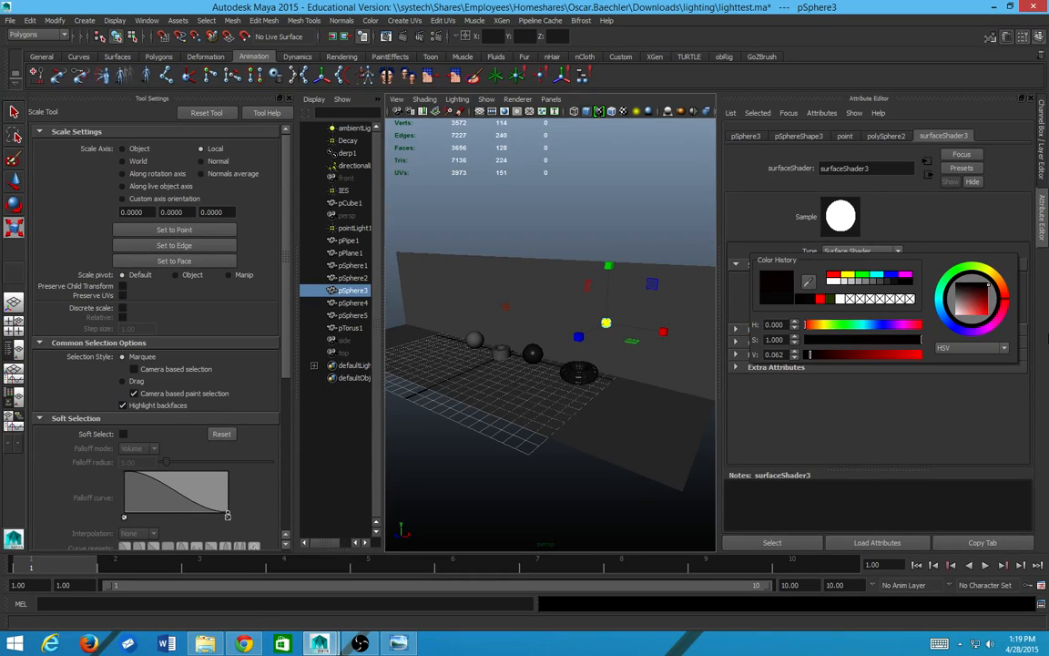
# Step: Raise the point light's intensity to about 4.513 and render the scene
pyautogui.scroll(5, 618, 288)
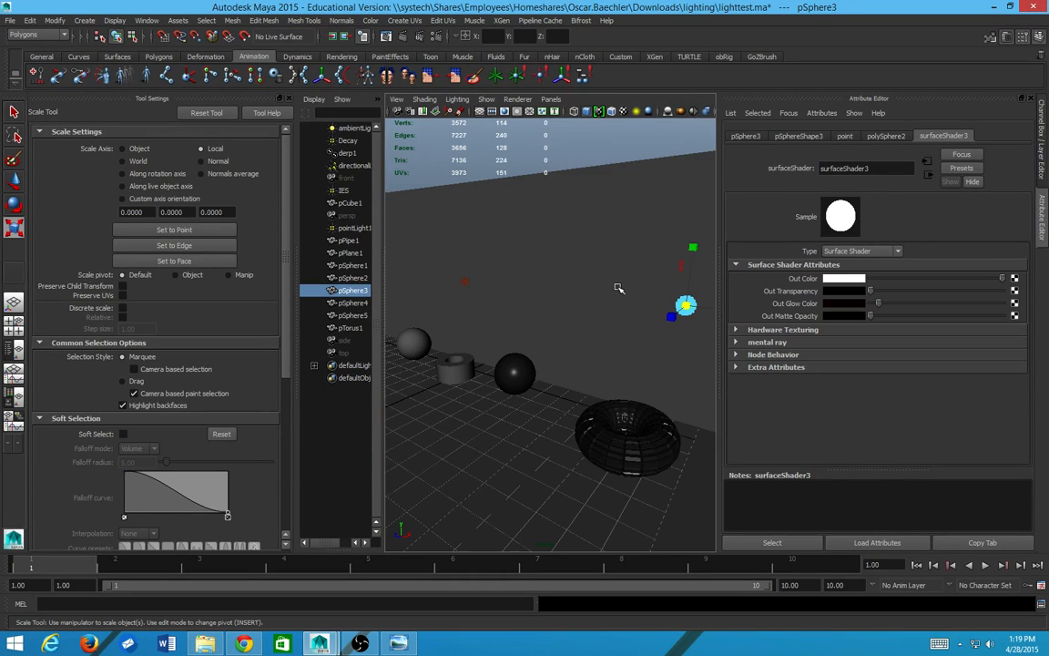
pyautogui.scroll(-5, 619, 288)
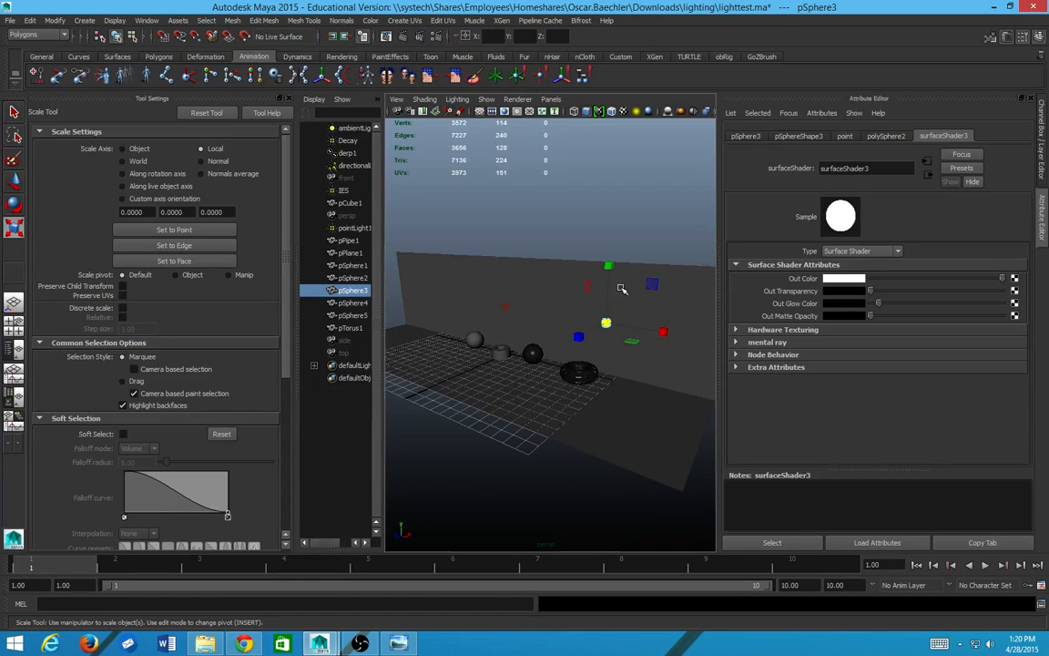
pyautogui.click(510, 305)
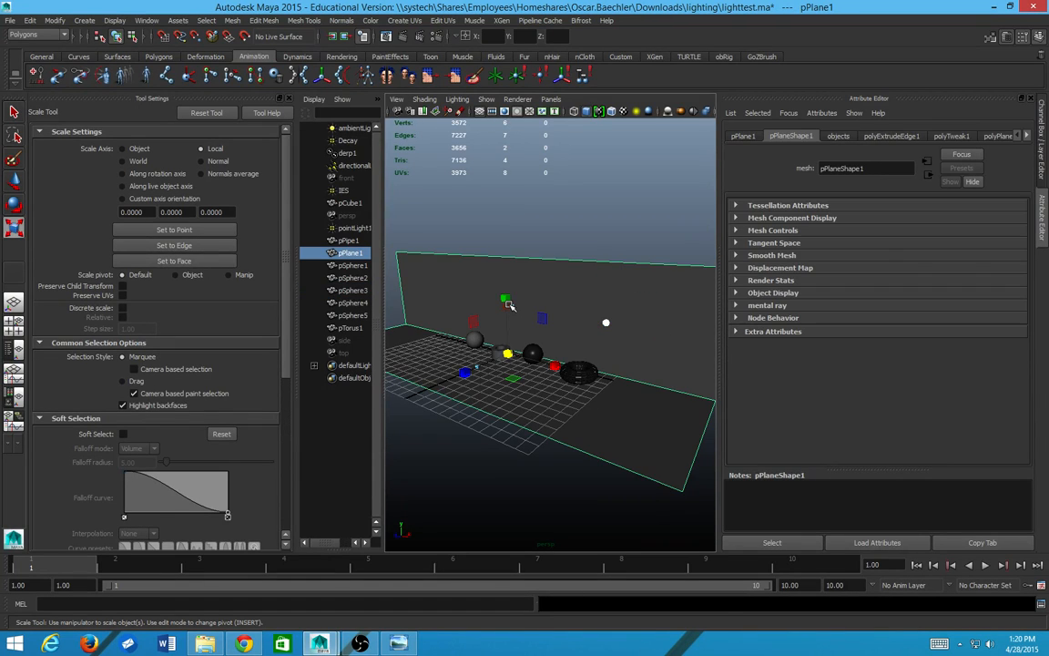
pyautogui.click(508, 304)
pyautogui.press('w')
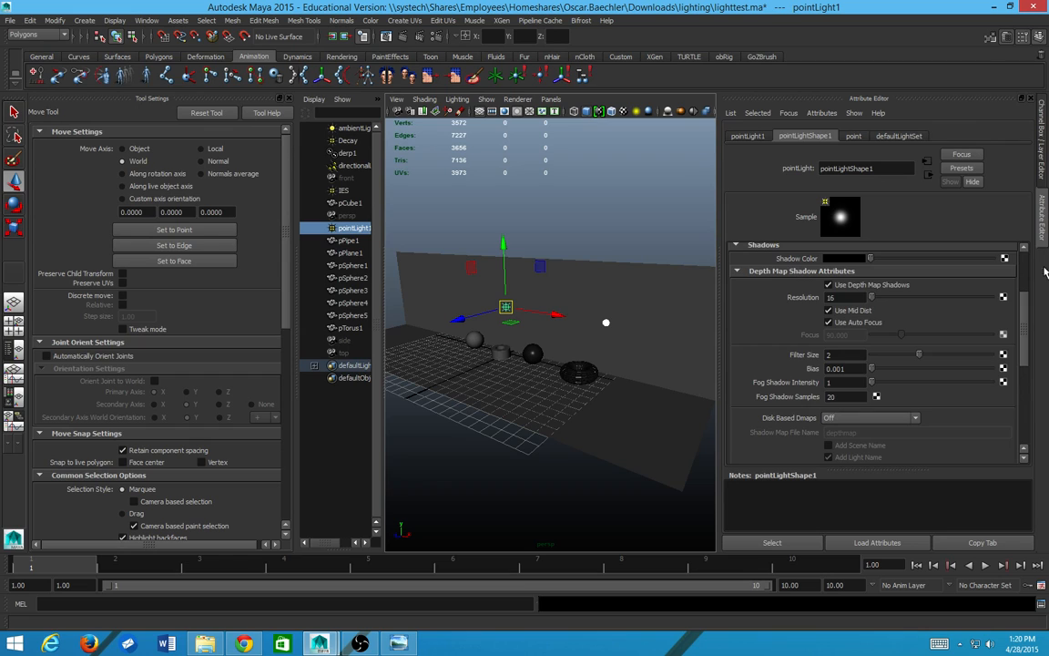
pyautogui.scroll(3, 810, 291)
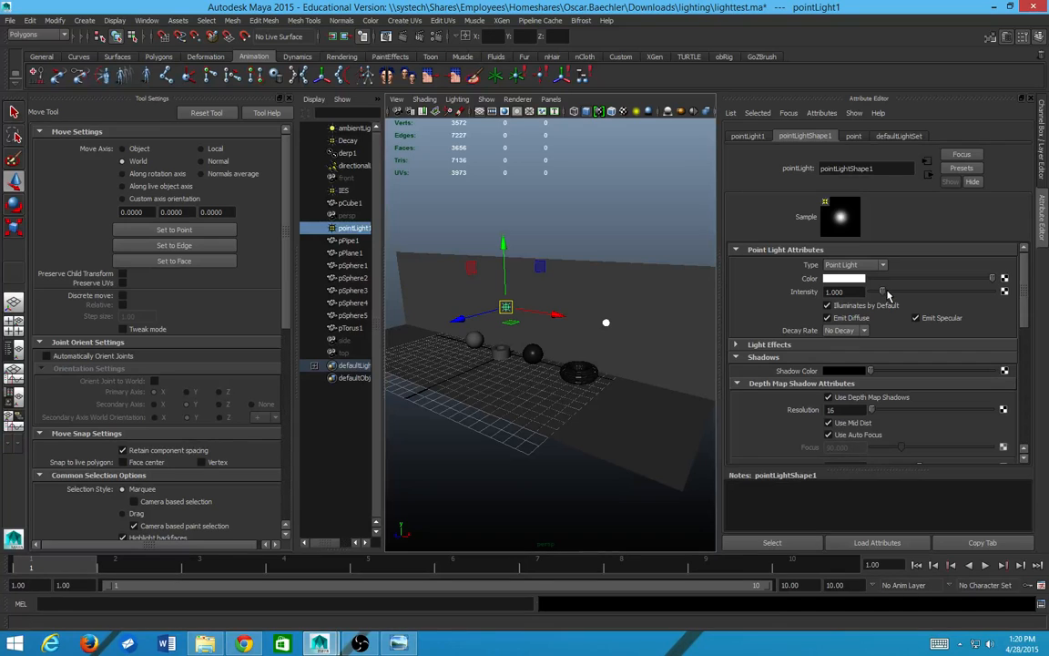
pyautogui.moveTo(888, 294); pyautogui.dragTo(925, 293)
pyautogui.click(403, 36)
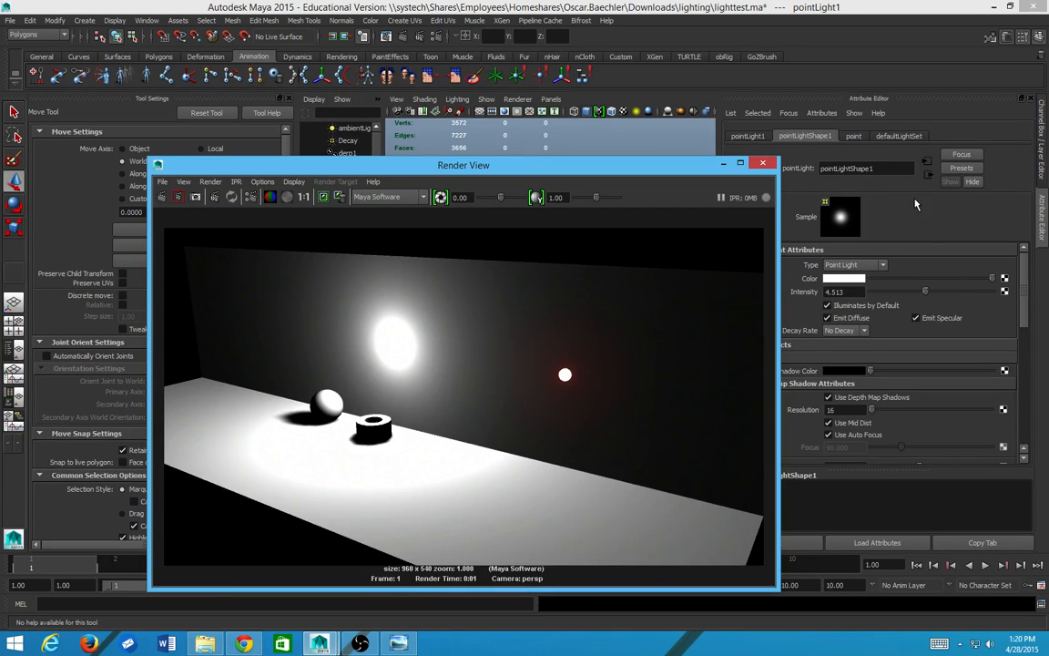
pyautogui.click(766, 164)
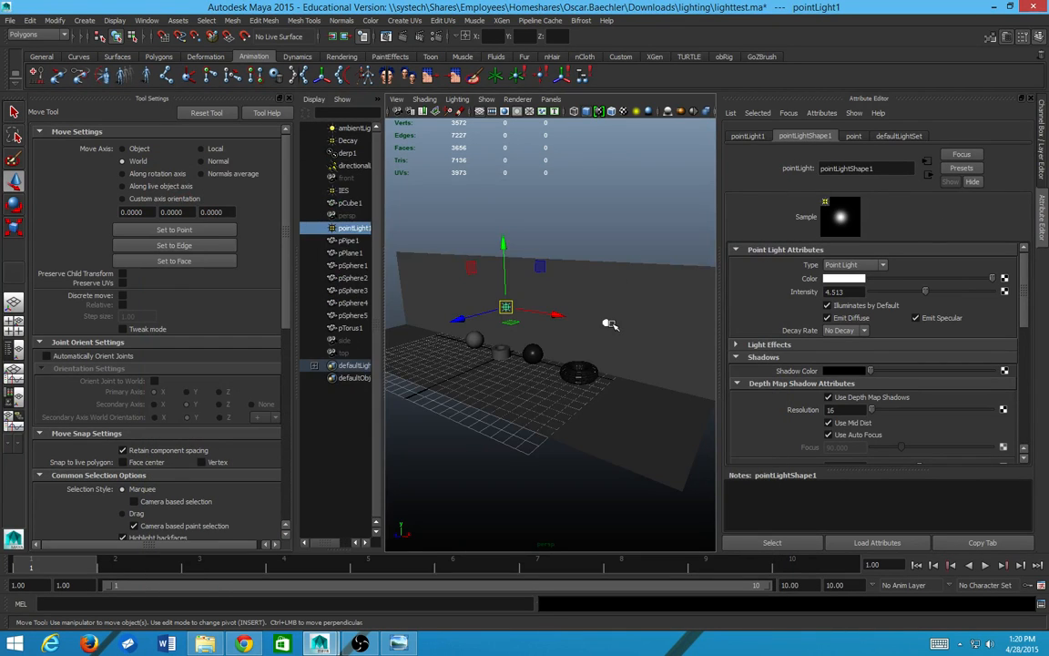
# Step: Move the white pSphere3 over to the point light and snap it exactly onto the light's position
pyautogui.click(607, 324)
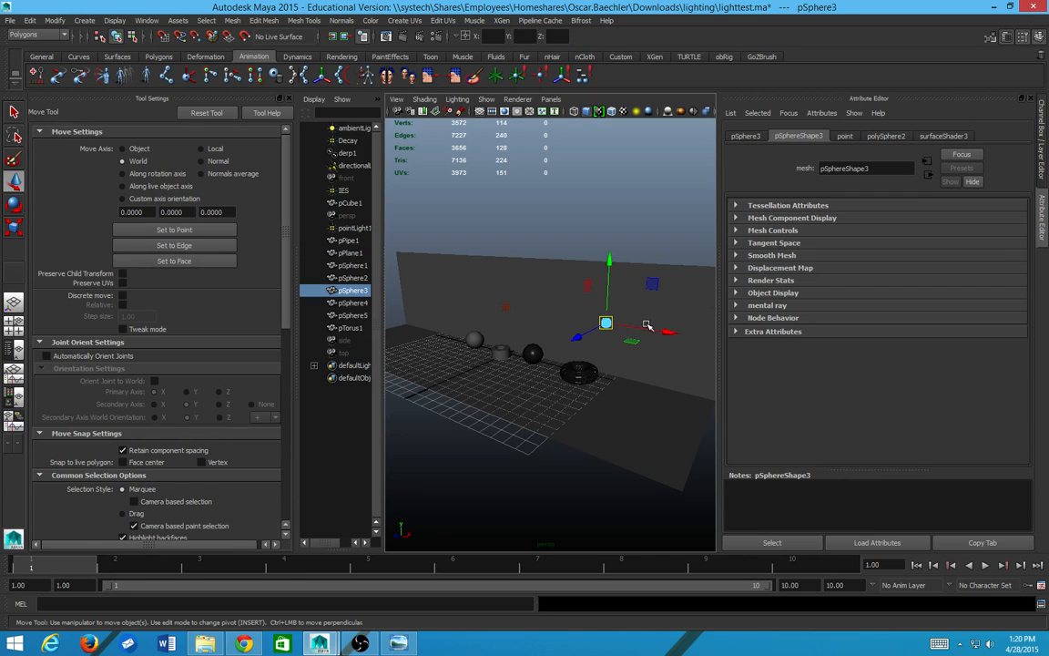
pyautogui.moveTo(646, 325); pyautogui.dragTo(499, 311)
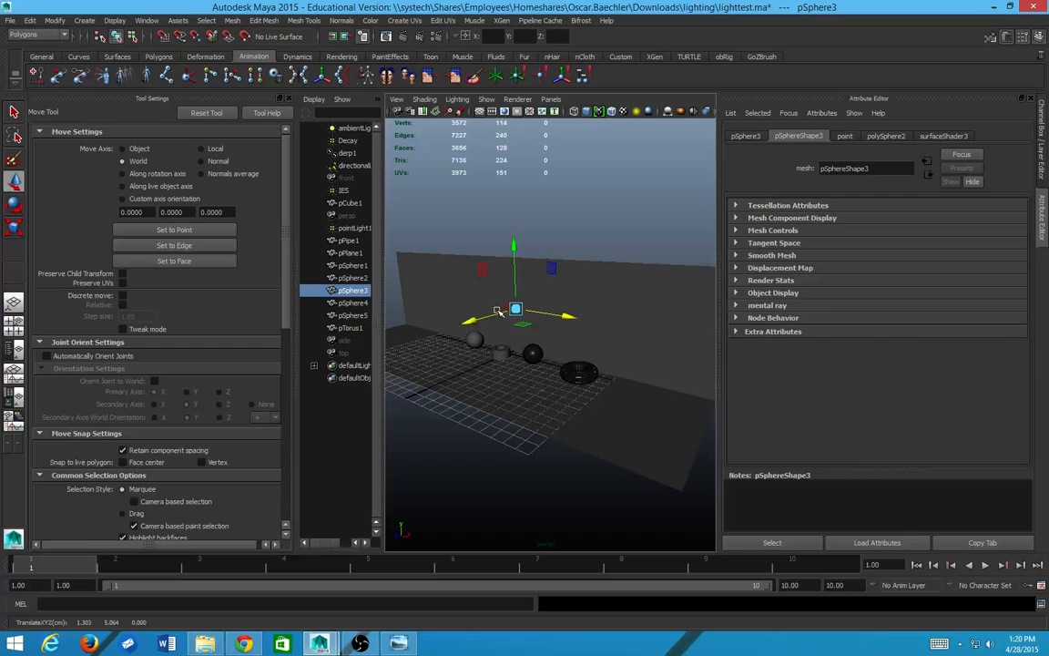
pyautogui.click(505, 309)
pyautogui.scroll(5, 526, 312)
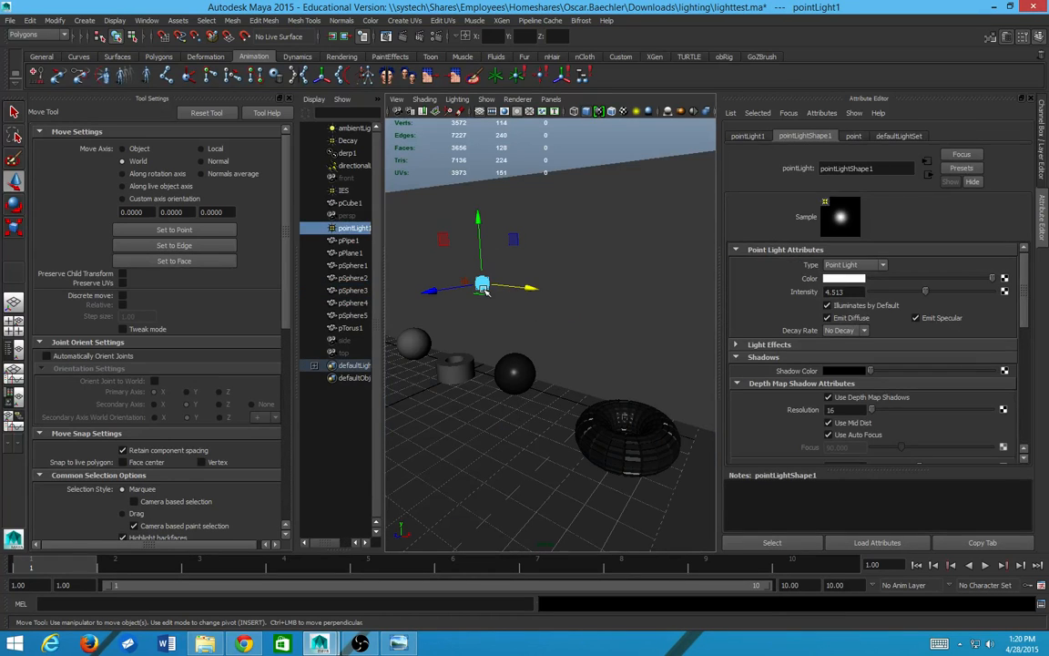
pyautogui.click(483, 284)
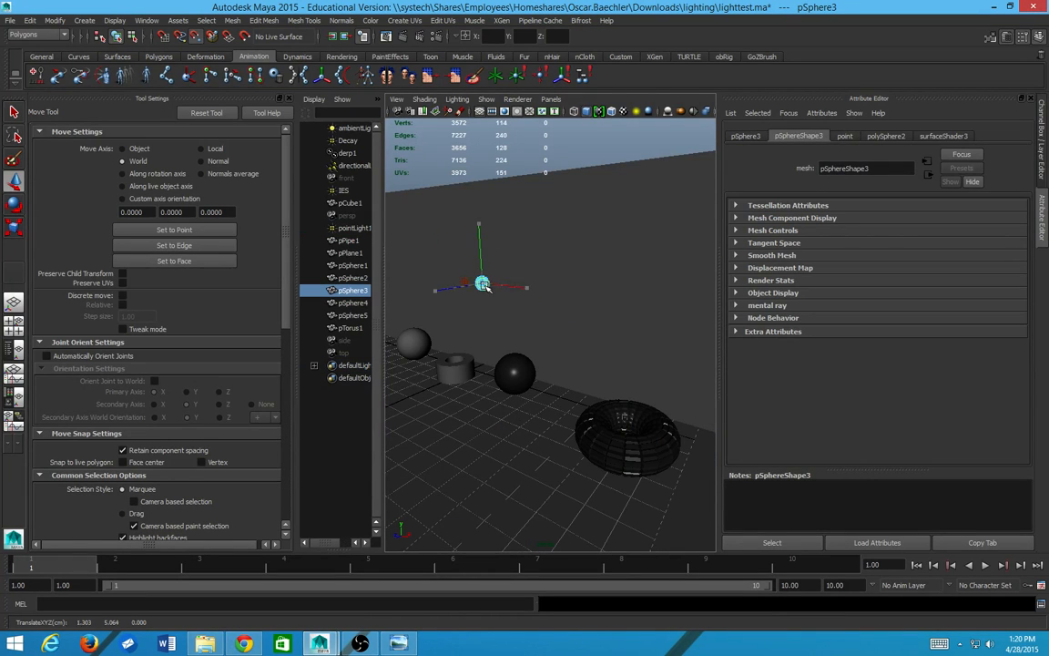
pyautogui.press('a')
pyautogui.scroll(6, 527, 315)
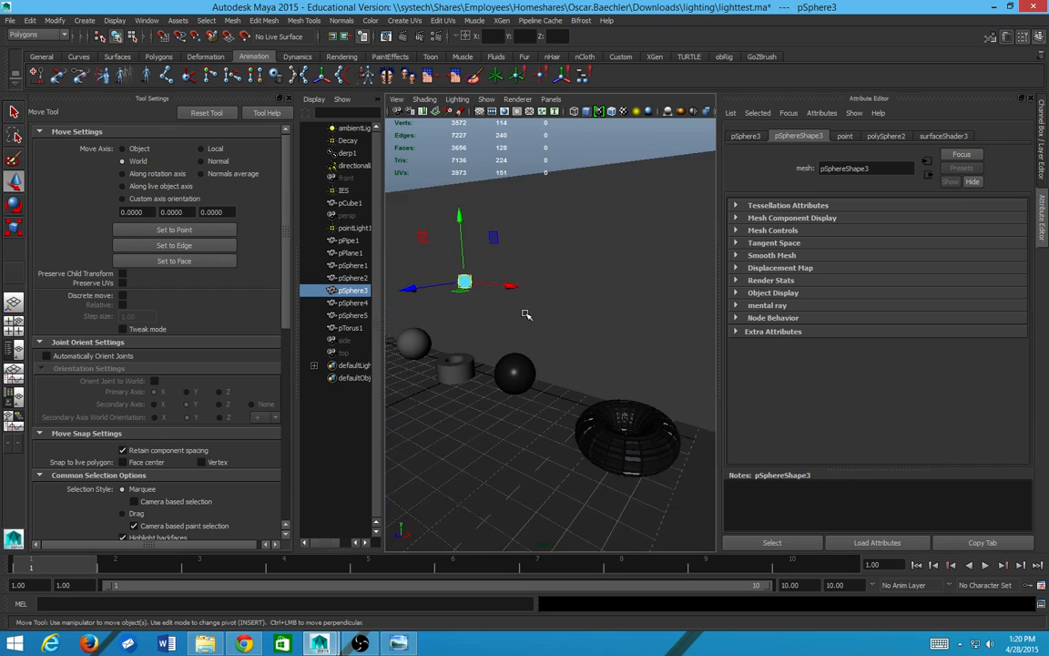
pyautogui.scroll(-3, 527, 315)
pyautogui.scroll(3, 575, 334)
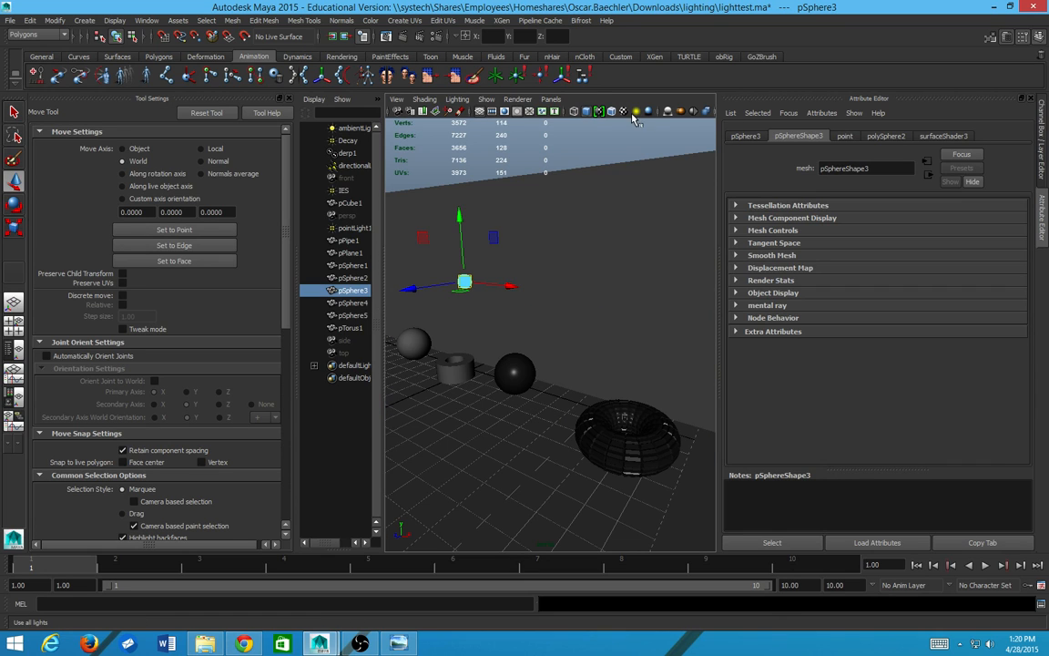
# Step: Render an IPR preview of the sphere at the light's position and close the render window
pyautogui.click(413, 37)
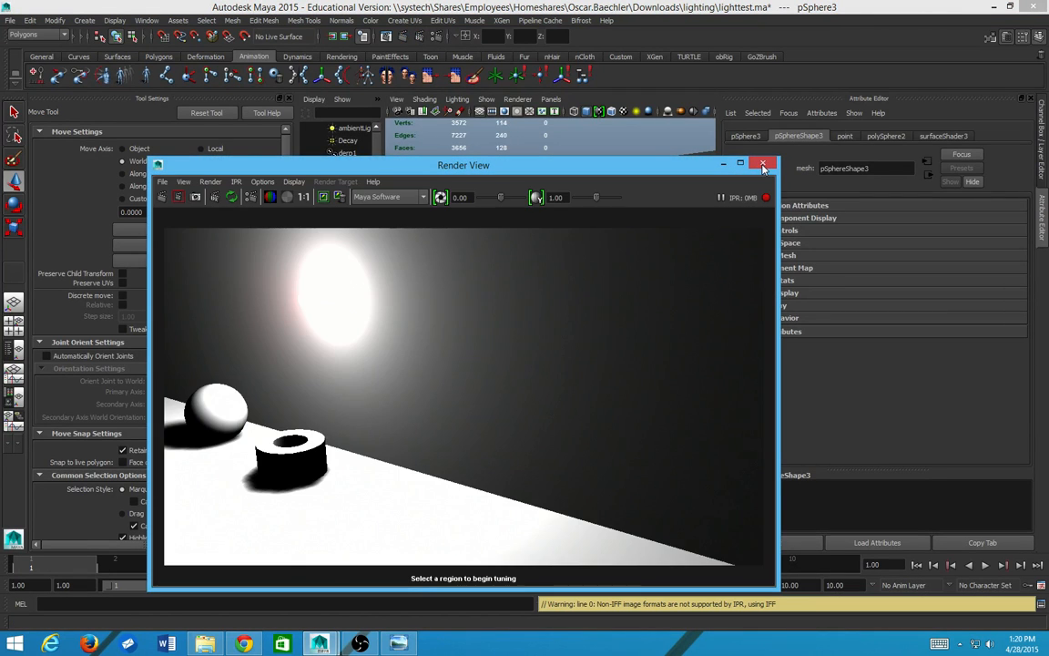
pyautogui.click(763, 165)
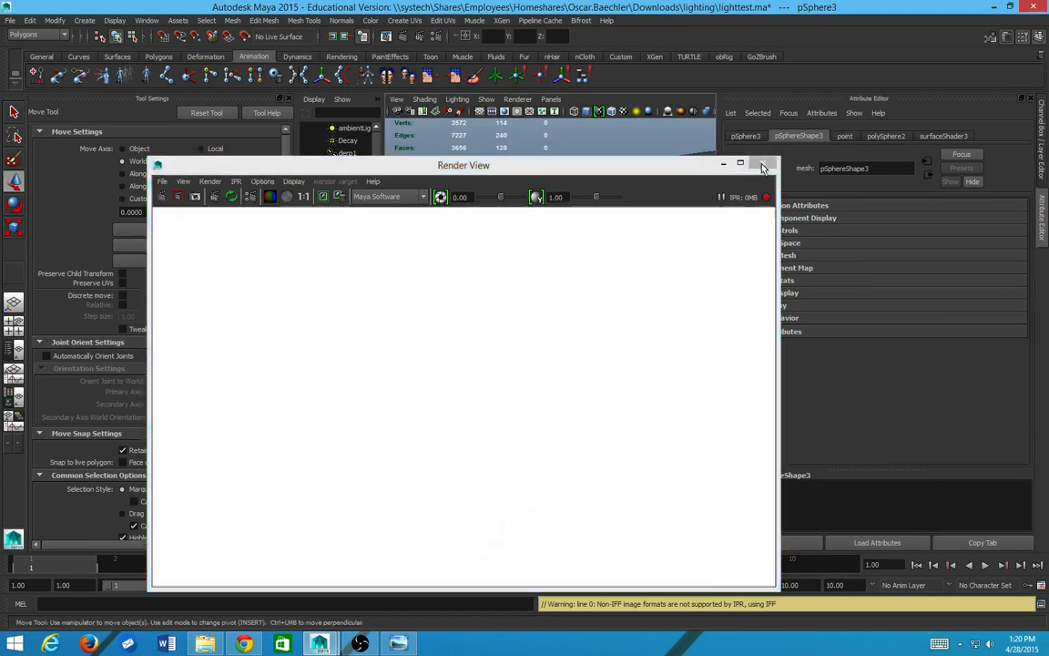
pyautogui.scroll(-3, 437, 300)
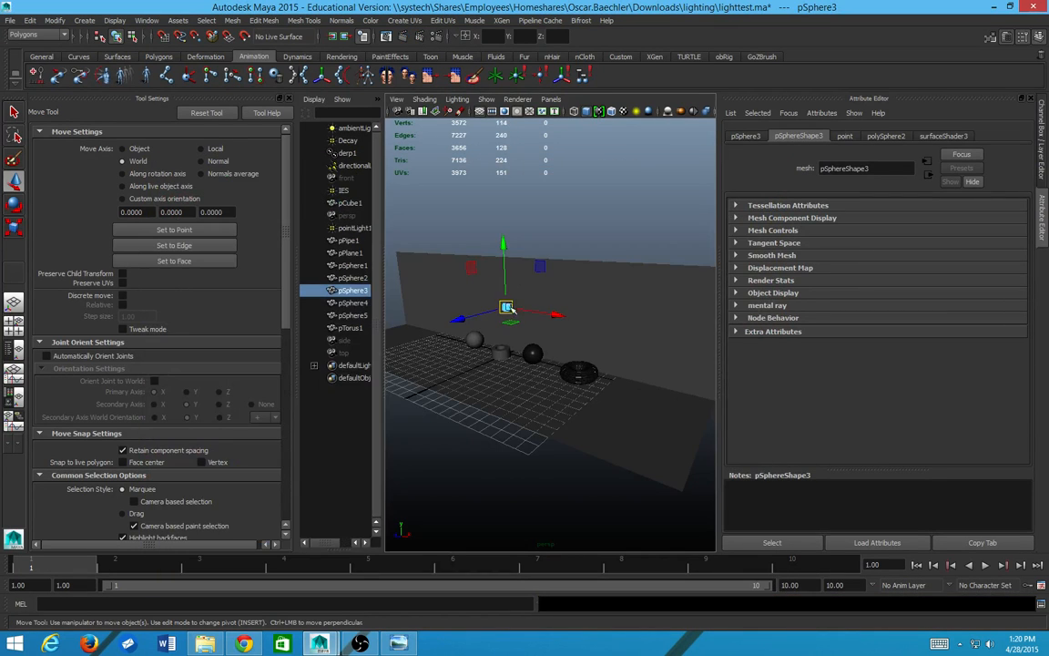
# Step: Set the point light's intensity to 1 and its color to yellow-orange, and render the scene
pyautogui.click(351, 228)
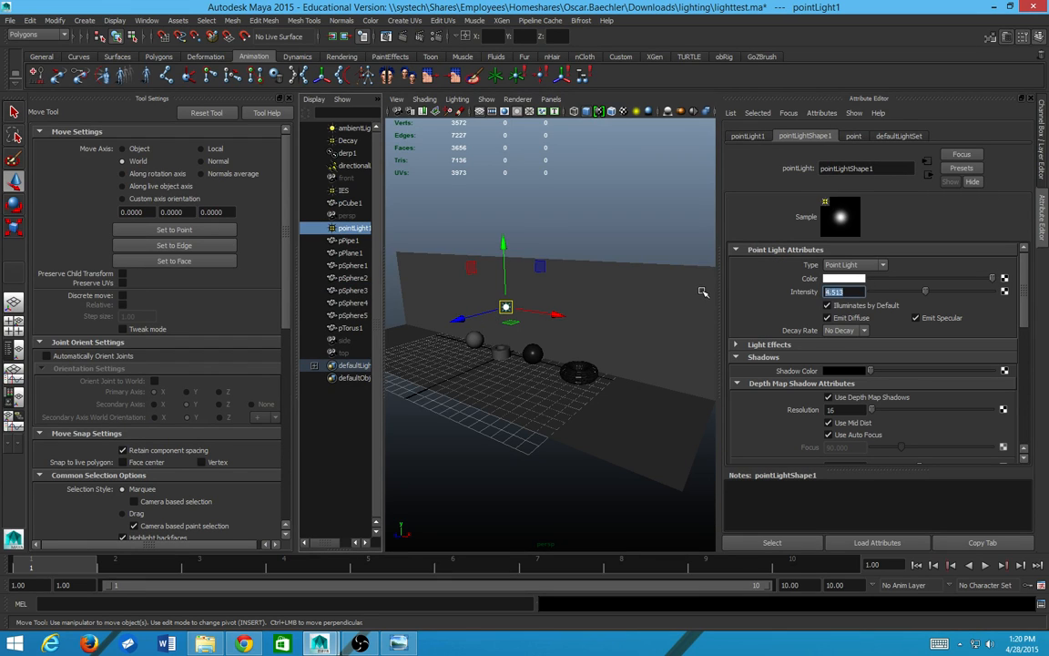
pyautogui.doubleClick(834, 292)
pyautogui.write('1')
pyautogui.click(833, 280)
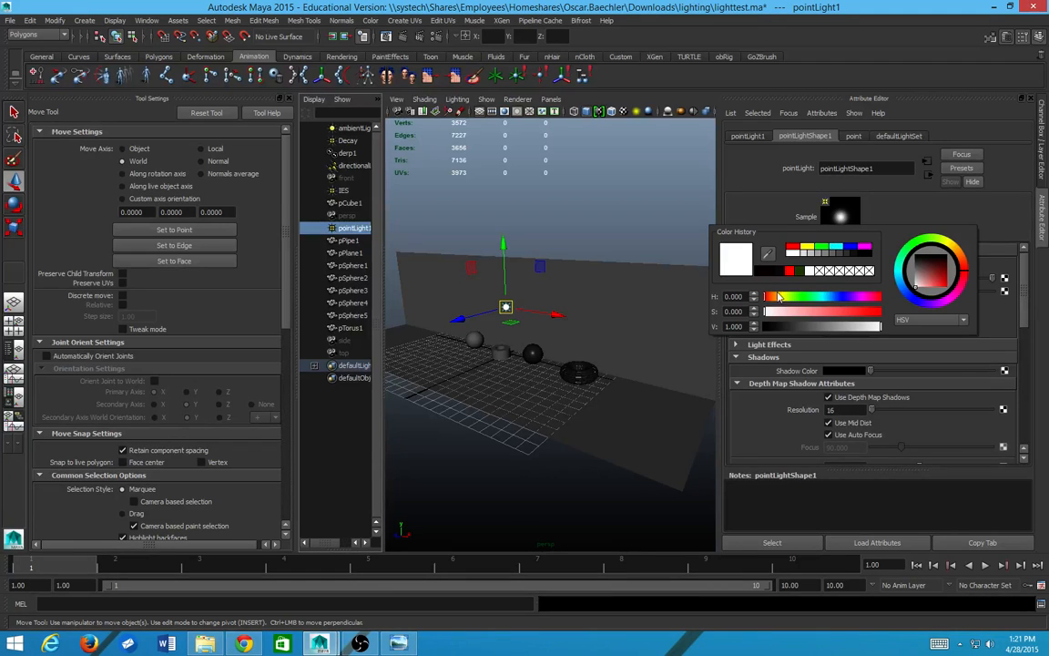
pyautogui.moveTo(948, 246)
pyautogui.mouseDown()
pyautogui.moveTo(962, 270)
pyautogui.moveTo(933, 279)
pyautogui.moveTo(958, 253)
pyautogui.mouseUp()
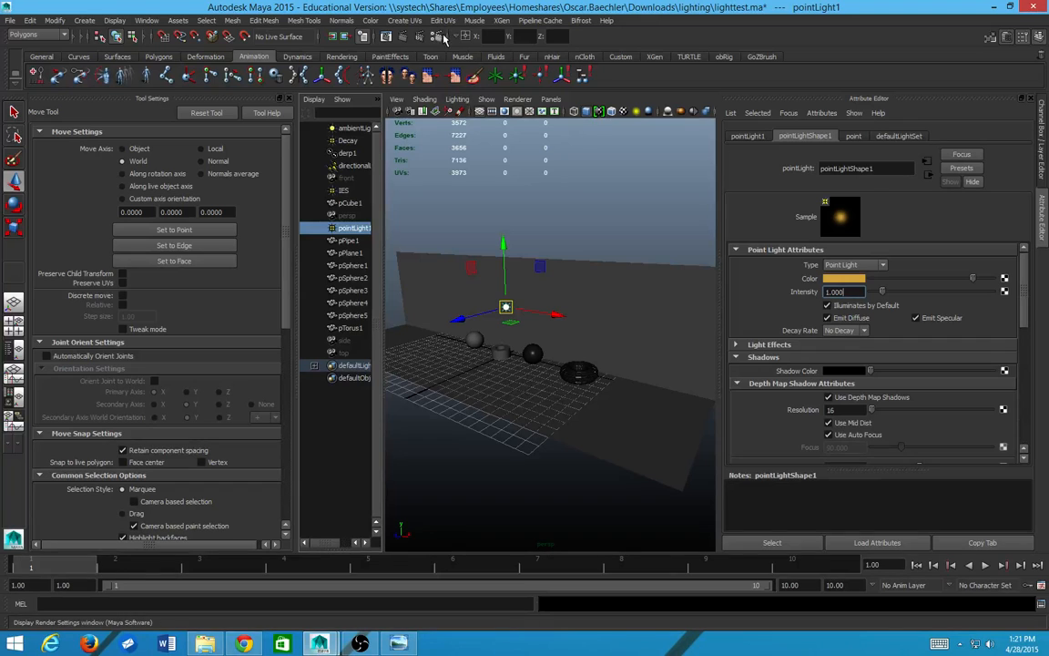
pyautogui.click(362, 36)
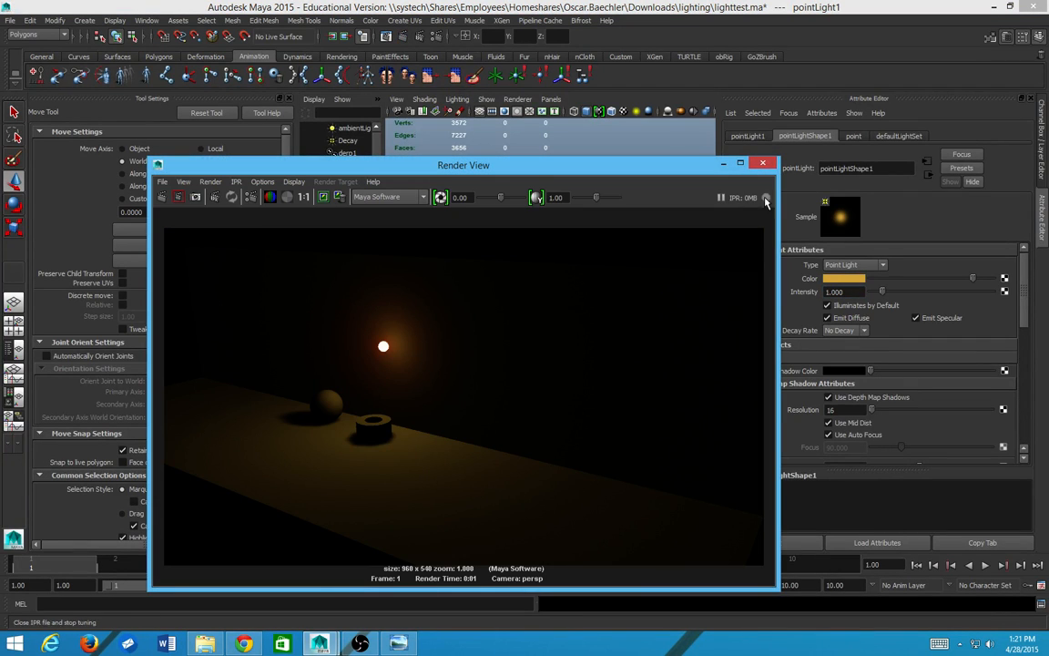
pyautogui.click(763, 163)
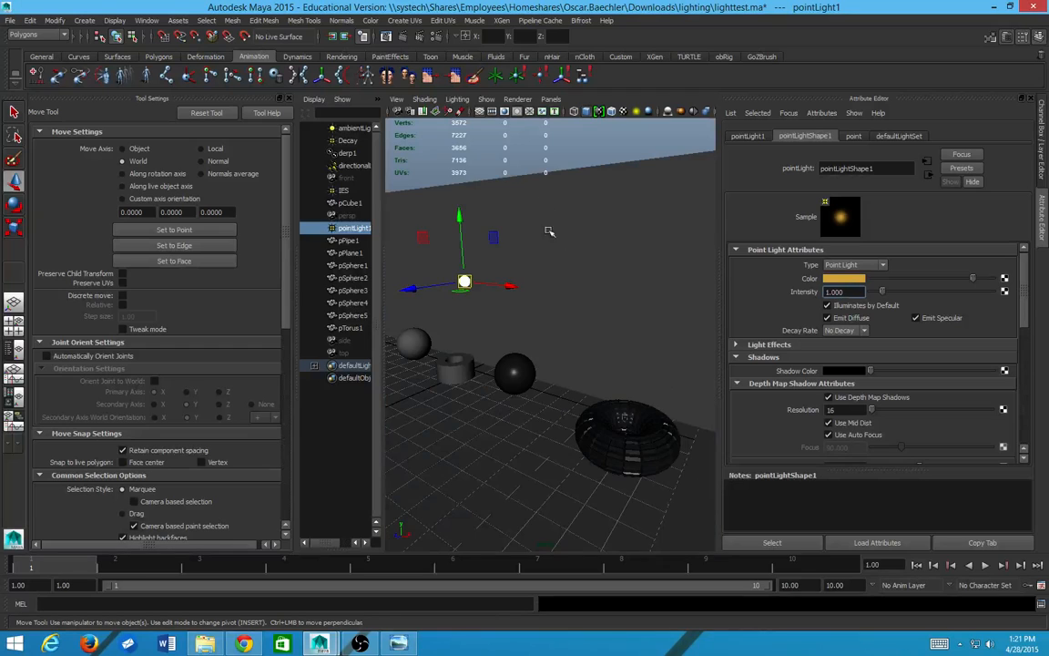
# Step: Delete the white pSphere3 located at the point light
pyautogui.click(449, 299)
pyautogui.click(462, 279)
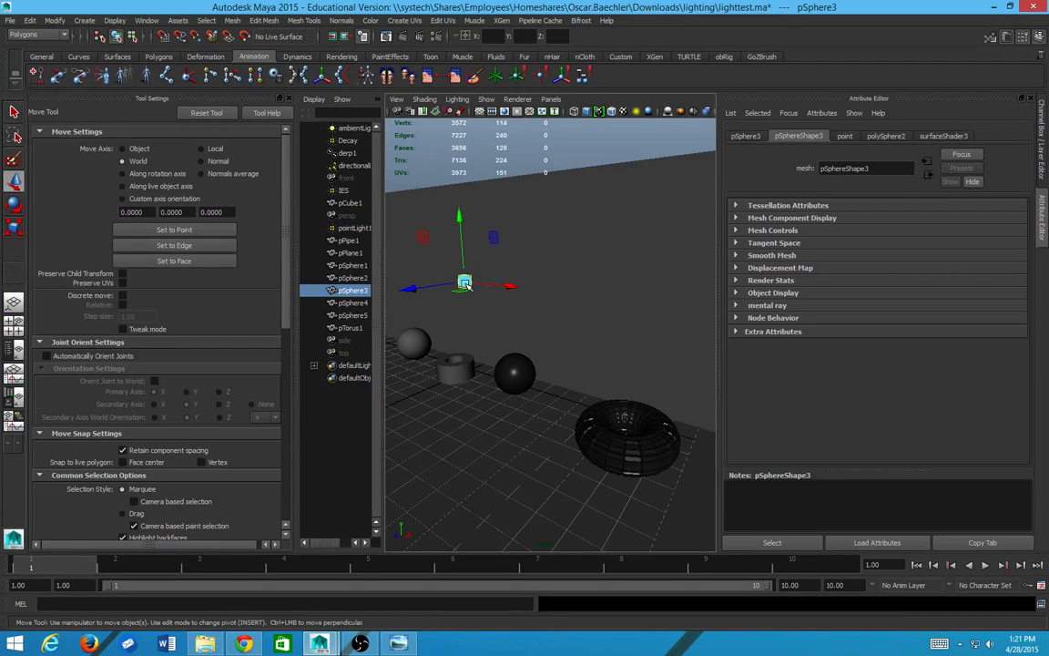
pyautogui.press('Delete')
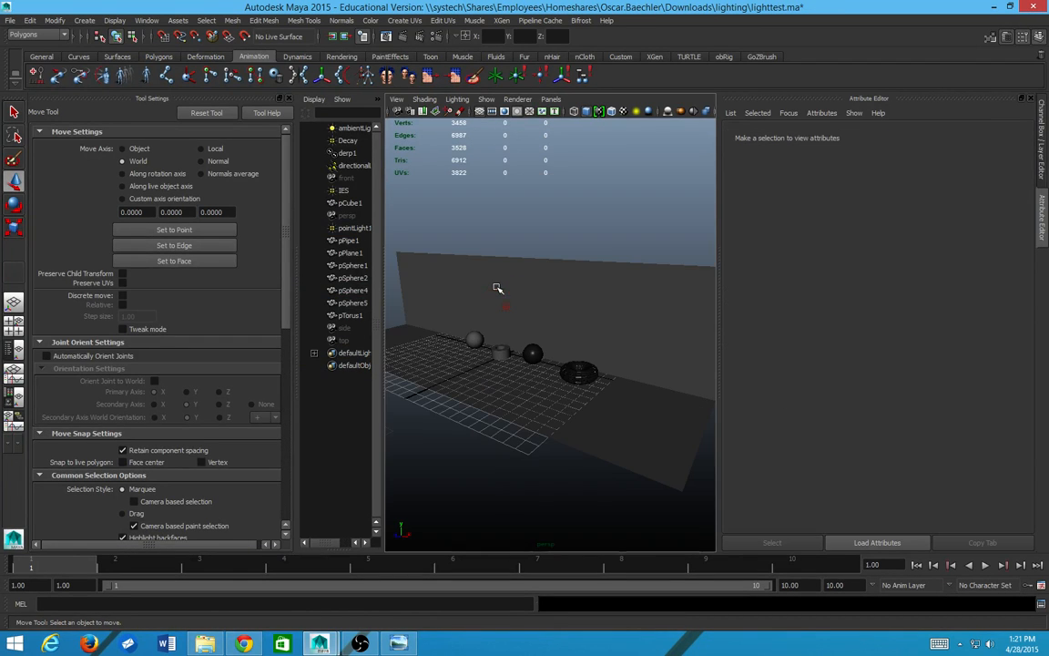
# Step: Create a new polygon sphere at the origin and scale it down uniformly to about 0.27
pyautogui.click(159, 56)
pyautogui.click(37, 75)
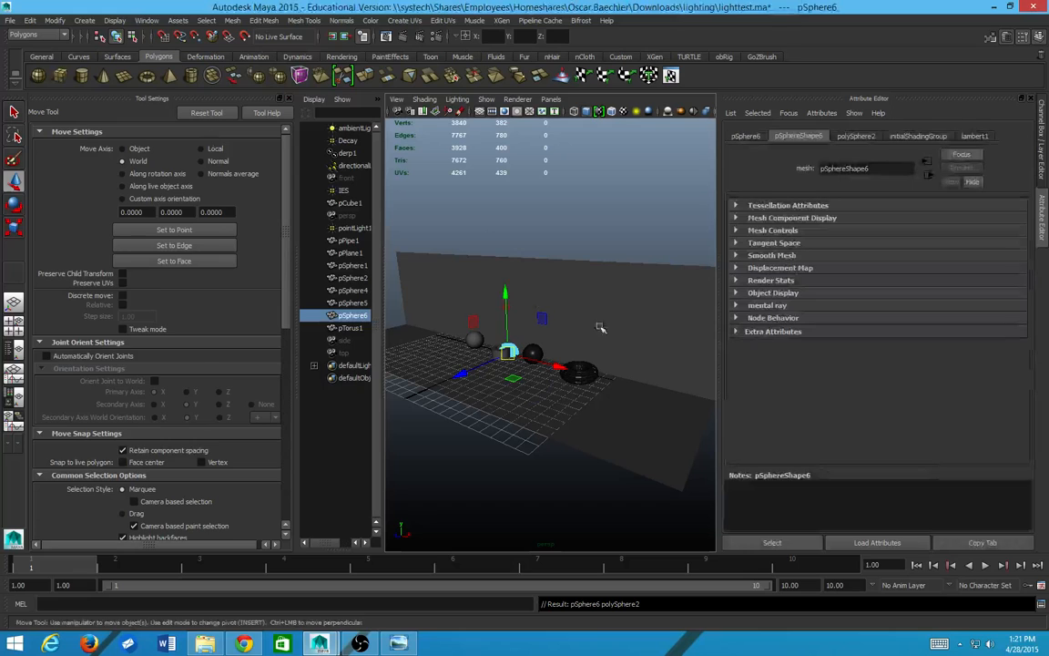
pyautogui.press('r')
pyautogui.moveTo(507, 353); pyautogui.dragTo(491, 358)
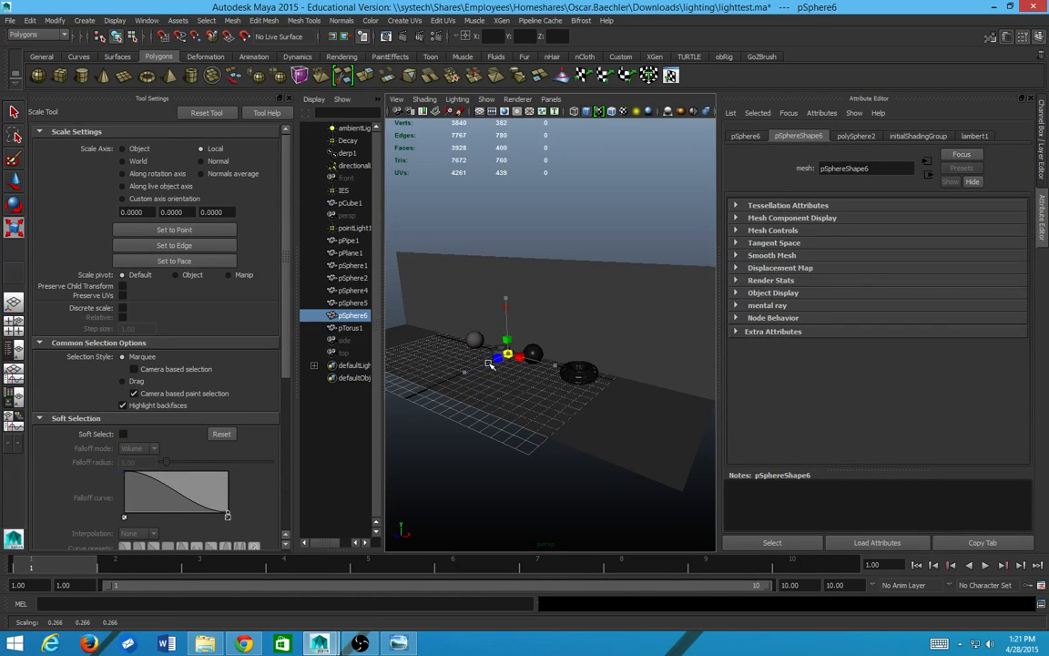
pyautogui.press('w')
pyautogui.scroll(5, 499, 360)
pyautogui.scroll(-3, 492, 367)
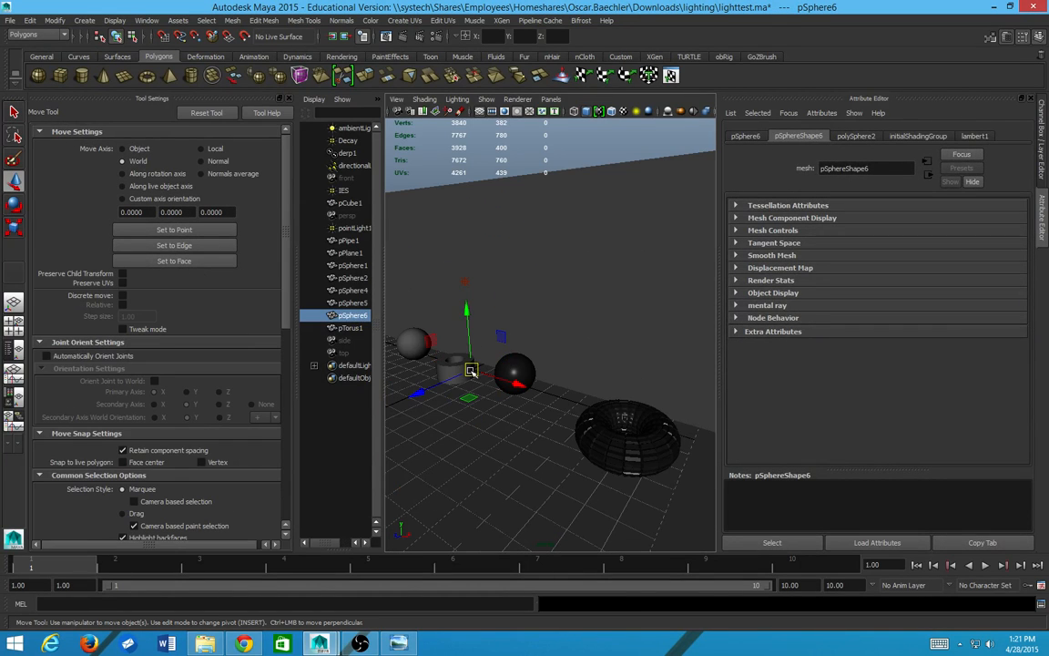
# Step: Move the new sphere straight up onto the point light, at a Translate Y of 5.064
pyautogui.press('e')
pyautogui.press('r')
pyautogui.moveTo(471, 369); pyautogui.dragTo(466, 312)
pyautogui.press('w')
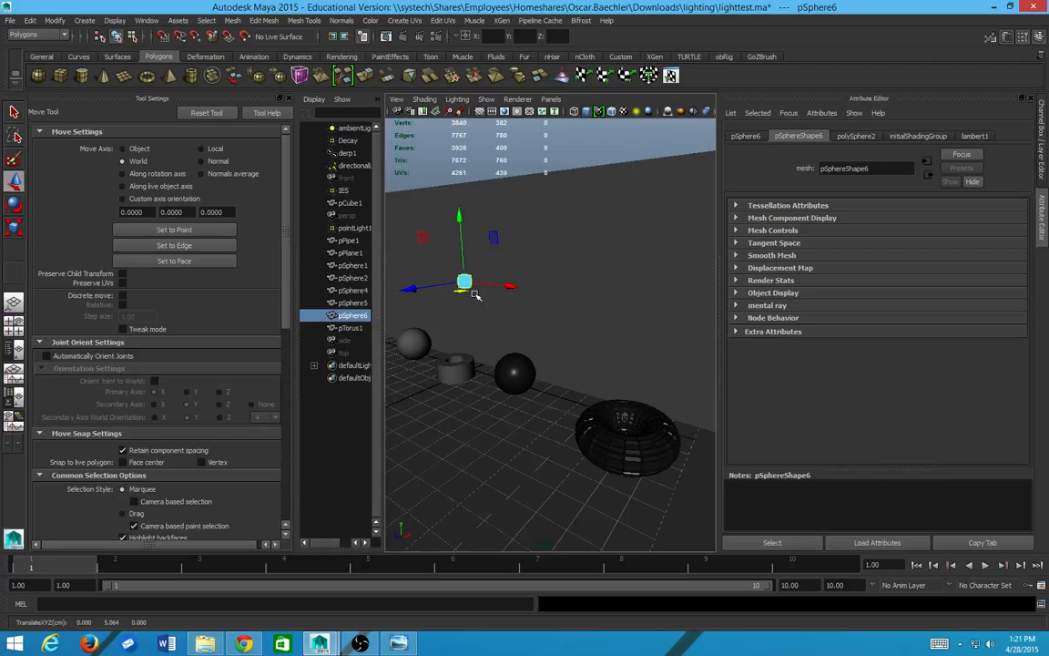
pyautogui.press('e')
# Step: Set the new sphere's Scale X, Y and Z to 0.2 and deselect it
pyautogui.hotkey('ctrl', 'a')
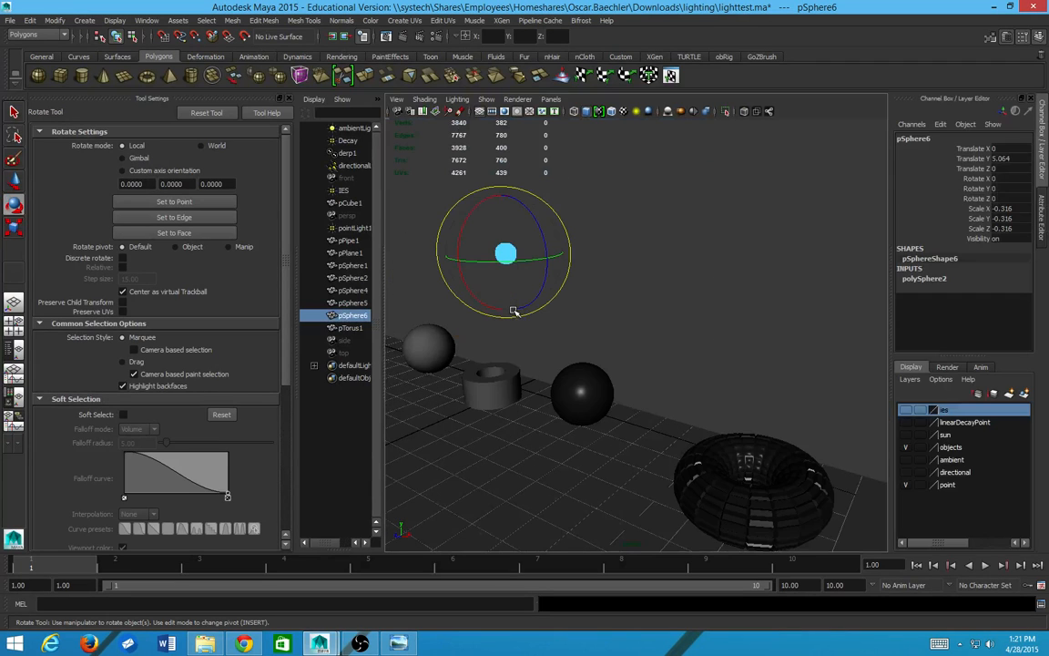
pyautogui.moveTo(1011, 228); pyautogui.dragTo(1011, 209)
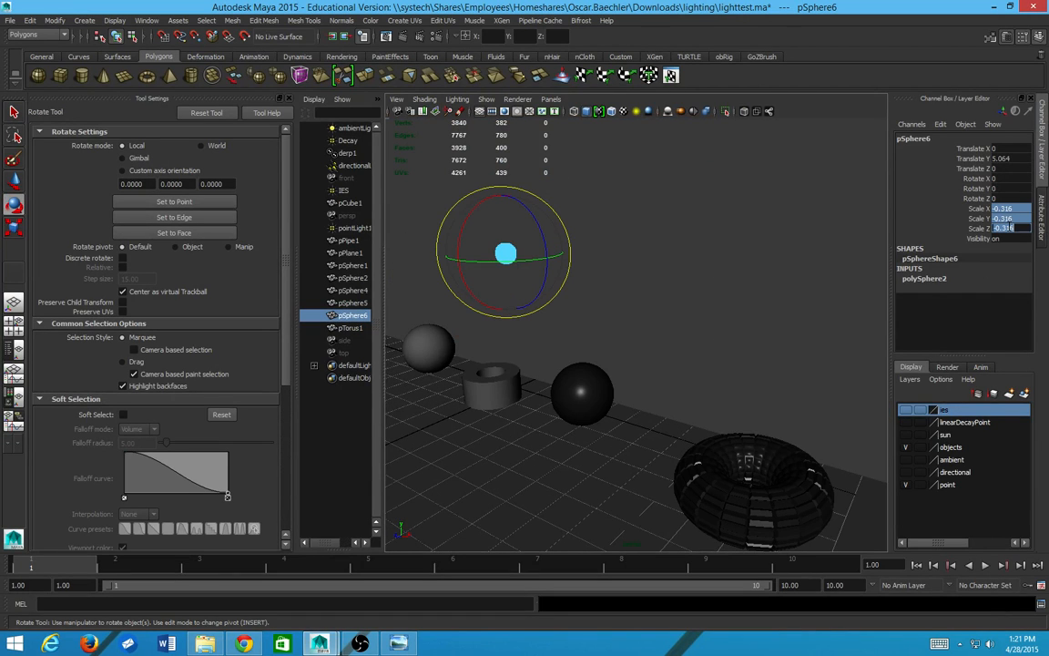
pyautogui.write('.2')
pyautogui.press('Return')
pyautogui.scroll(-5, 629, 207)
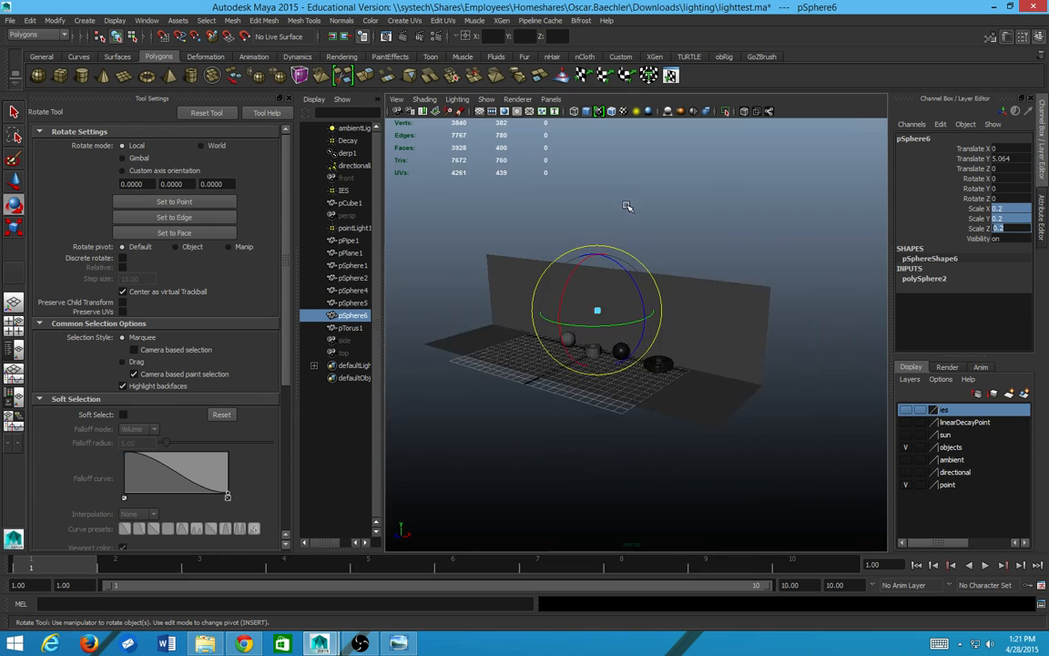
pyautogui.scroll(1, 628, 207)
pyautogui.write('w')
pyautogui.click(638, 189)
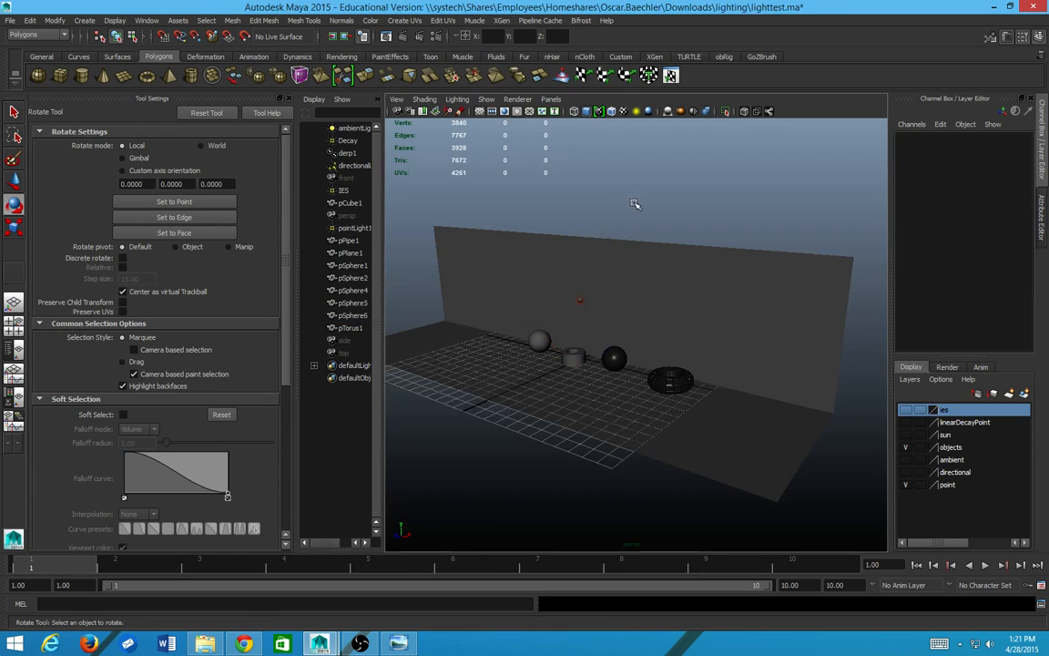
# Step: Try the red surfaceShader2 material on the new sphere, inspect its attributes, and assign the white surfaceShader3 instead
pyautogui.scroll(3, 564, 328)
pyautogui.click(504, 251)
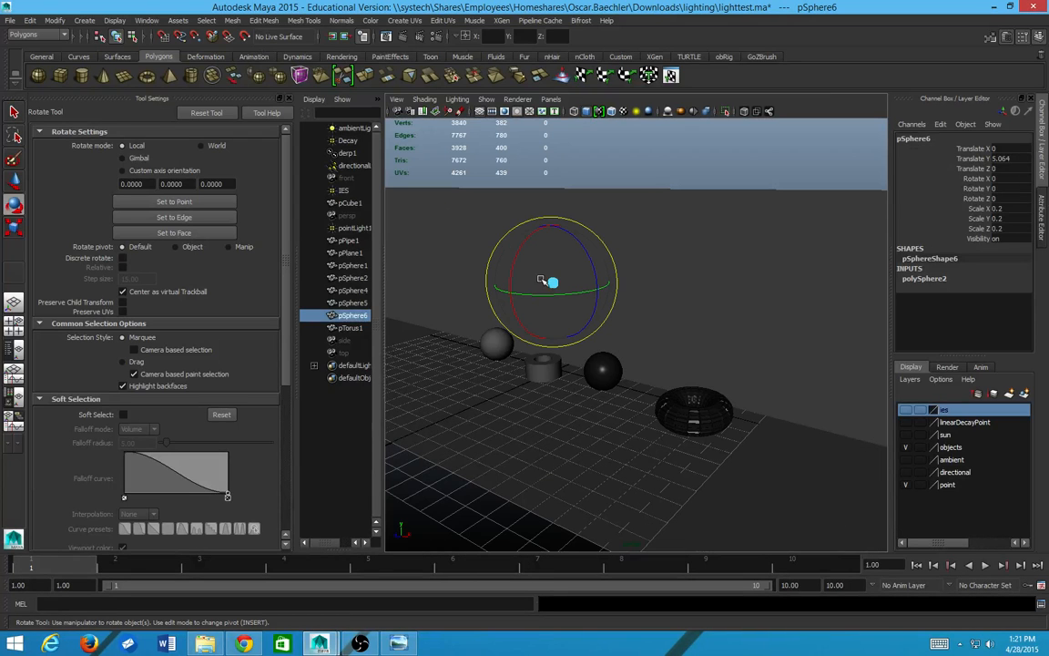
pyautogui.moveTo(551, 282); pyautogui.dragTo(670, 578, button='right')
pyautogui.hotkey('ctrl', 'a')
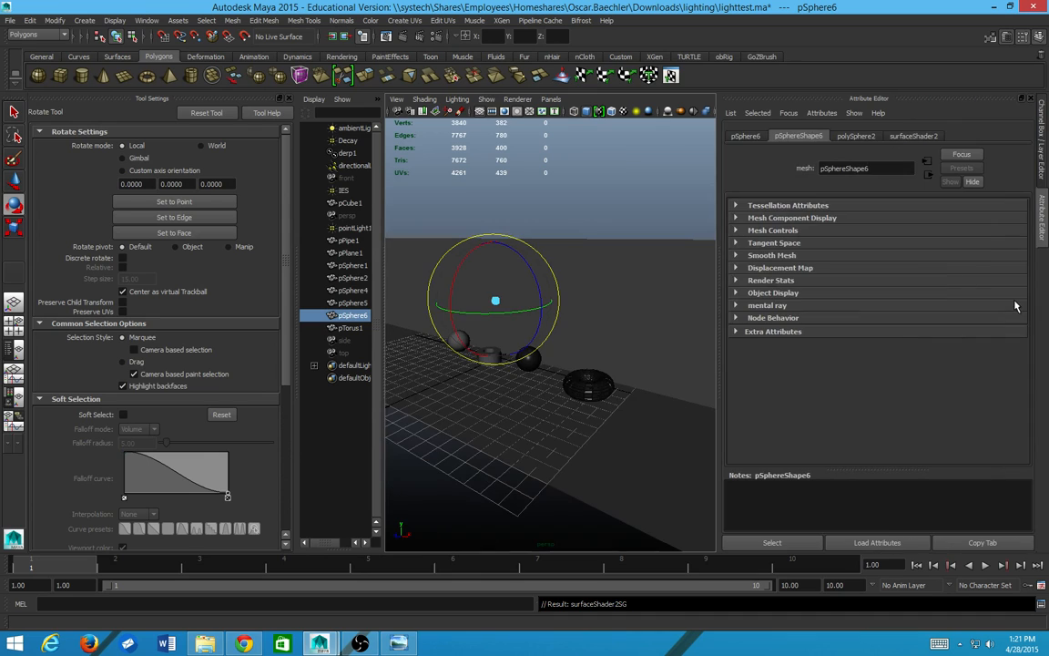
pyautogui.click(916, 136)
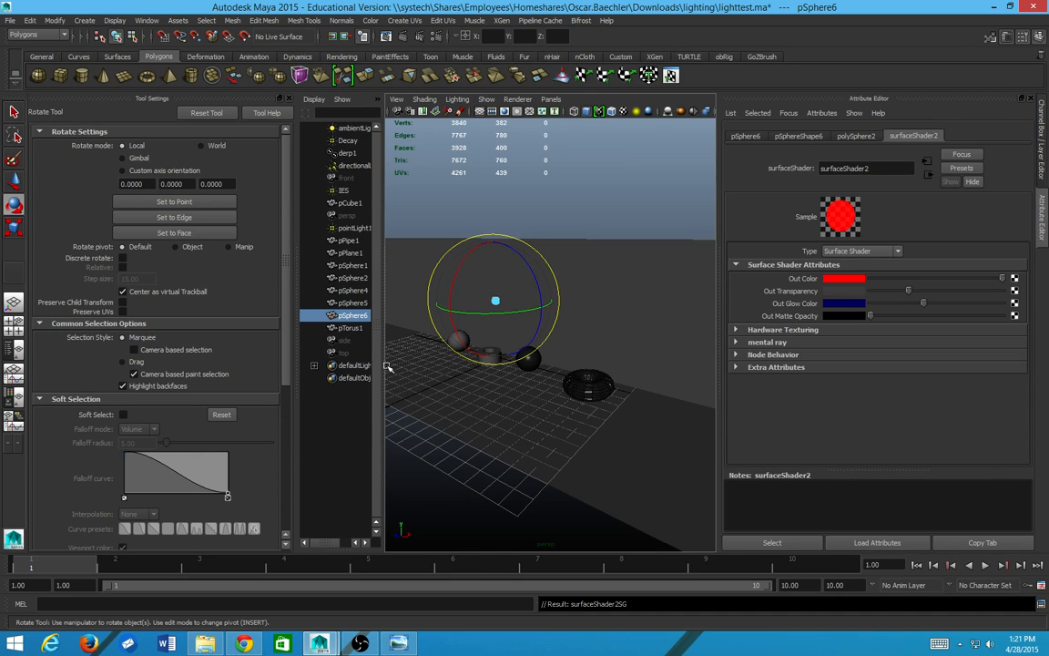
pyautogui.moveTo(494, 305); pyautogui.dragTo(593, 596, button='right')
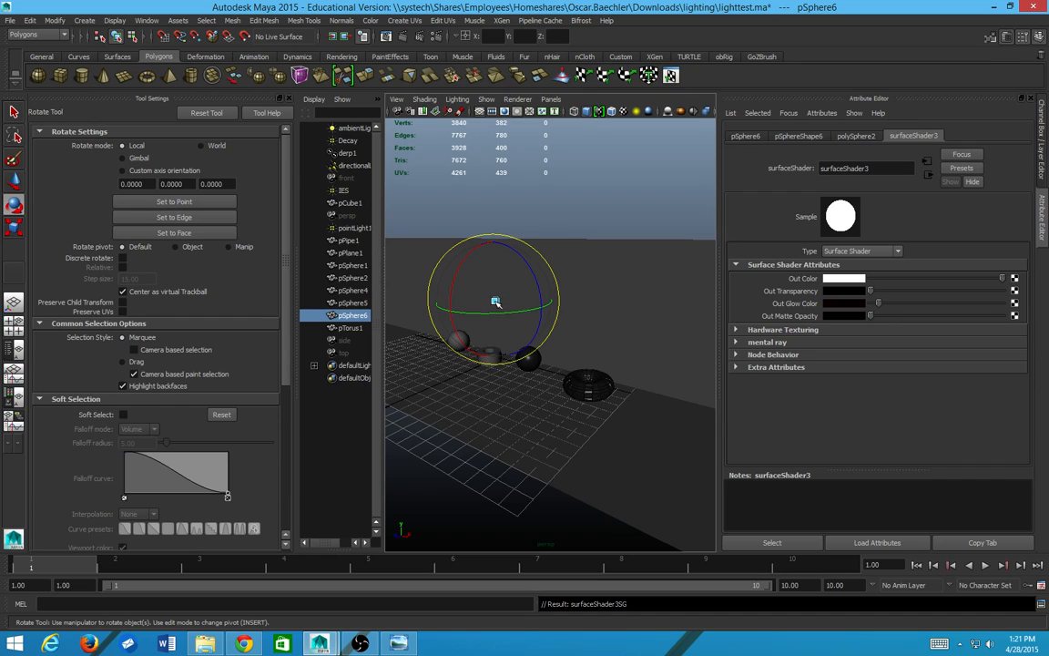
# Step: Try the surfaceShader1 material on the small sphere, then assign surfaceShader3 to it again
pyautogui.moveTo(494, 302); pyautogui.dragTo(589, 585, button='right')
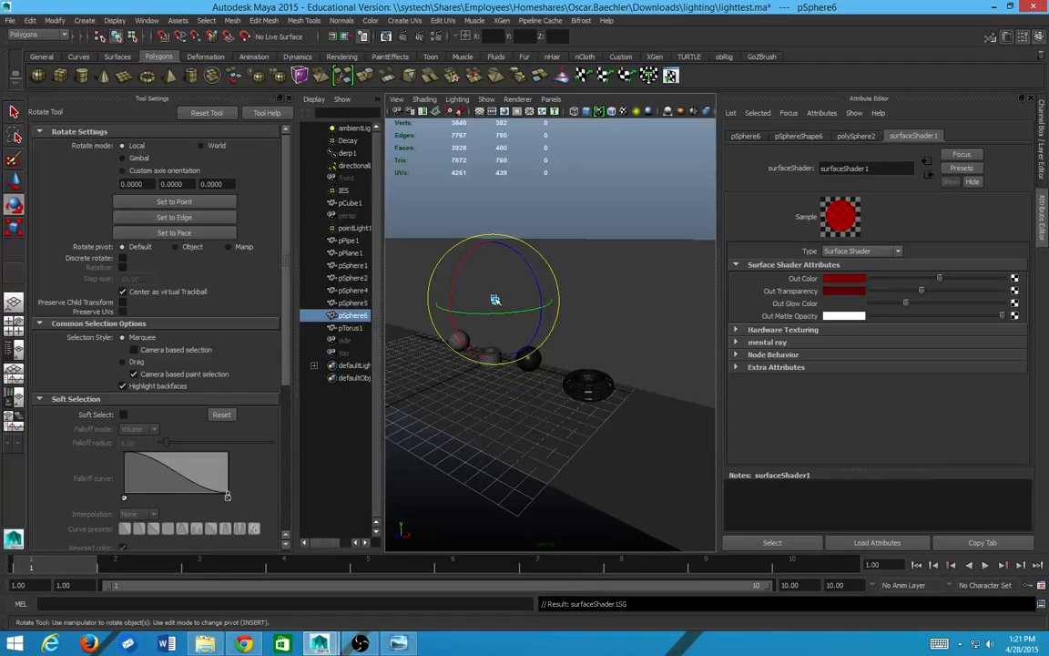
pyautogui.moveTo(494, 299); pyautogui.dragTo(575, 584, button='right')
pyautogui.moveTo(533, 536); pyautogui.dragTo(596, 605, button='right')
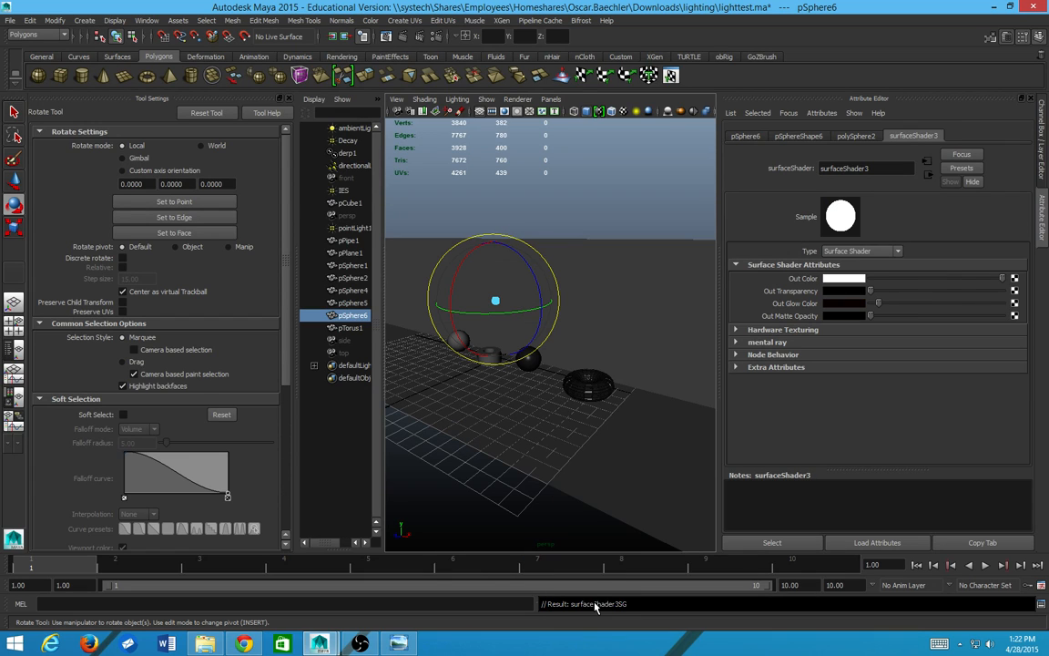
# Step: Set surfaceShader3's Out Color to orange, render the current frame, and close the render
pyautogui.click(856, 280)
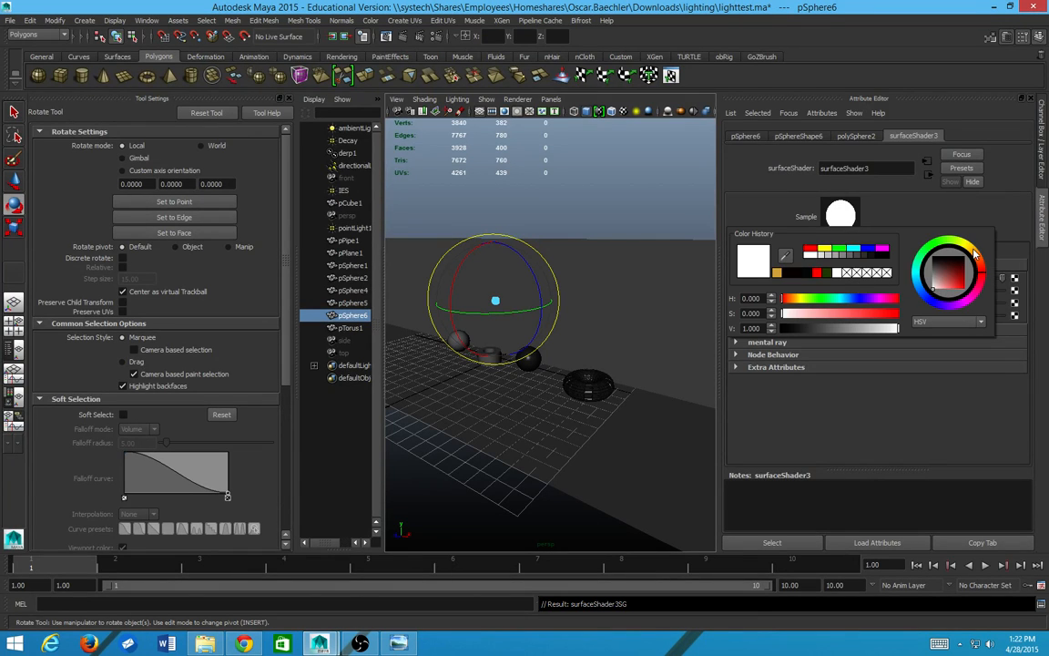
pyautogui.moveTo(965, 280); pyautogui.dragTo(973, 250)
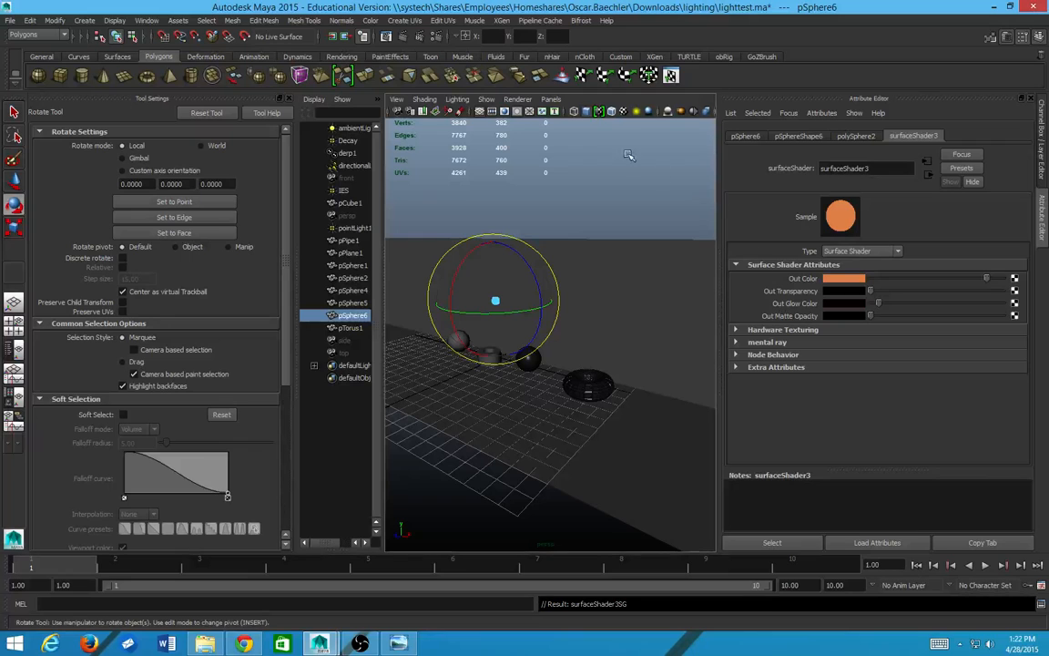
pyautogui.click(362, 37)
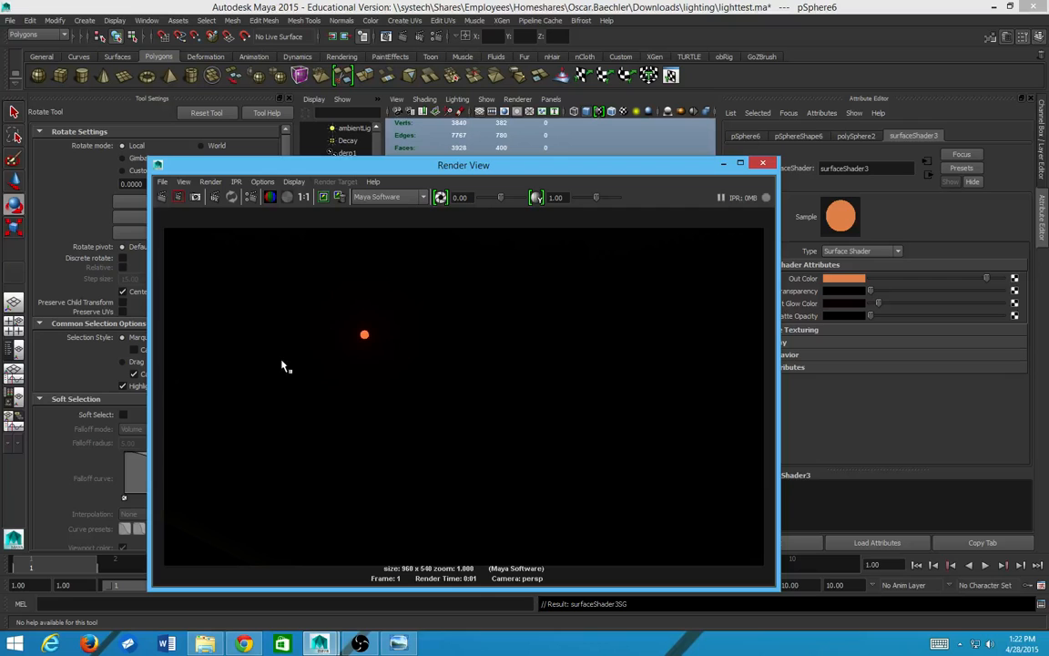
pyautogui.click(763, 164)
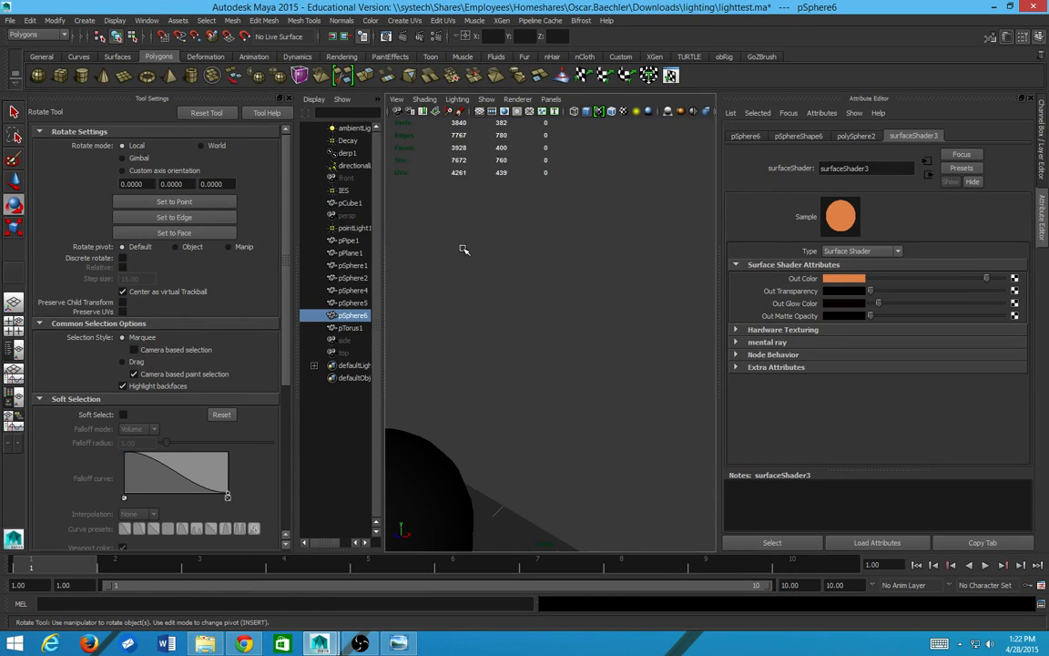
# Step: Frame the small glowing sphere and step back through its recent color changes
pyautogui.press('f')
pyautogui.hotkey('ctrl', 'z')
pyautogui.hotkey('ctrl', 'z')
pyautogui.hotkey('ctrl', 'z')
pyautogui.hotkey('ctrl', 'z')
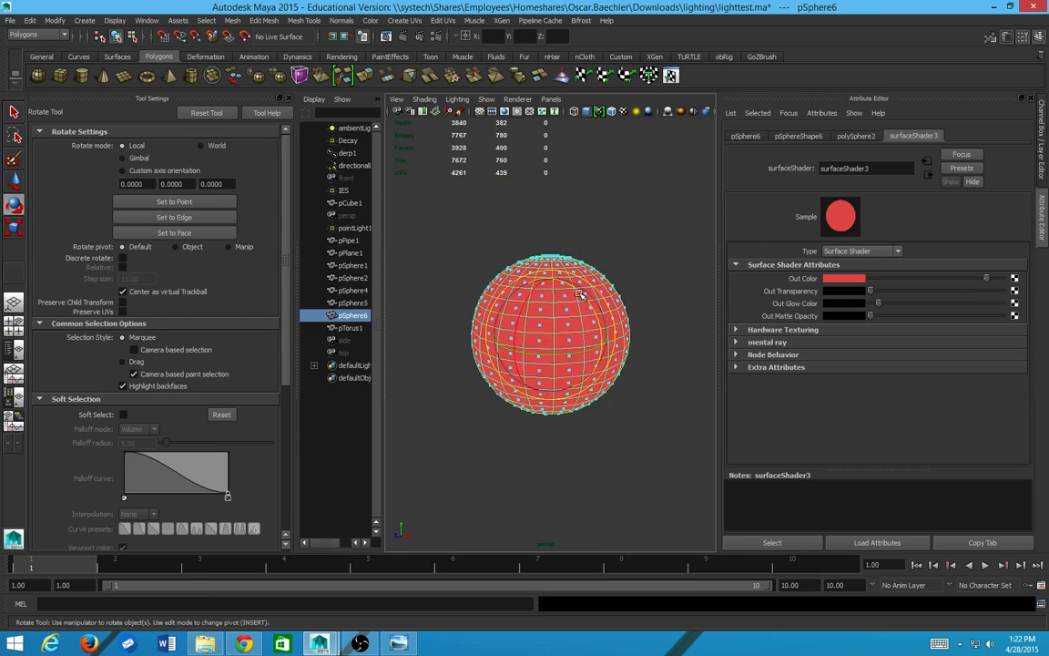
pyautogui.hotkey('ctrl', 'z')
pyautogui.hotkey('ctrl', 'z')
pyautogui.hotkey('ctrl', 'z')
pyautogui.hotkey('ctrl', 'z')
pyautogui.hotkey('ctrl', 'z')
pyautogui.hotkey('ctrl', 'z')
pyautogui.hotkey('ctrl', 'z')
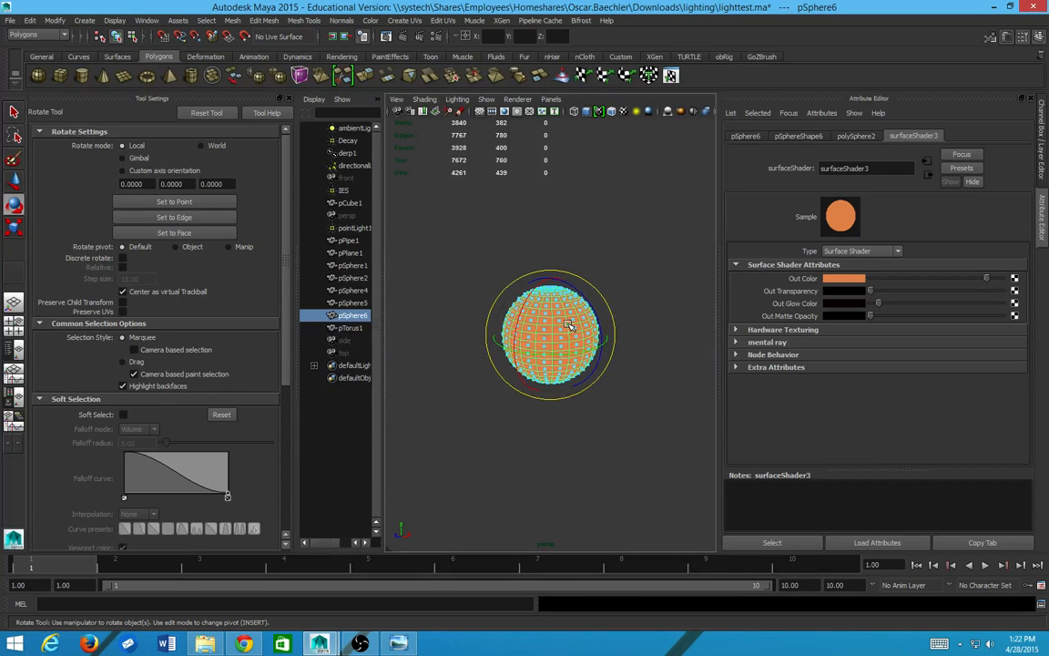
# Step: Inspect the small sphere and its surroundings in wireframe display, and restore the shaded display
pyautogui.press('4')
pyautogui.hotkey('ctrl', 'z')
pyautogui.hotkey('ctrl', 'z')
pyautogui.hotkey('ctrl', 'z')
pyautogui.hotkey('ctrl', 'z')
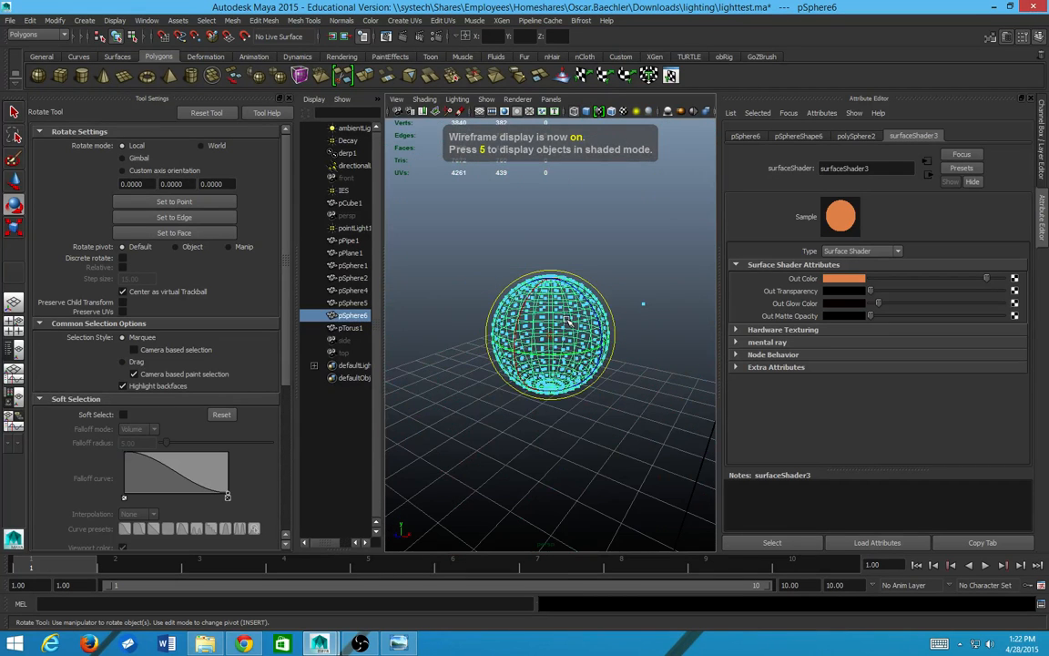
pyautogui.hotkey('ctrl', 'z')
pyautogui.hotkey('ctrl', 'z')
pyautogui.hotkey('ctrl', 'z')
pyautogui.hotkey('ctrl', 'z')
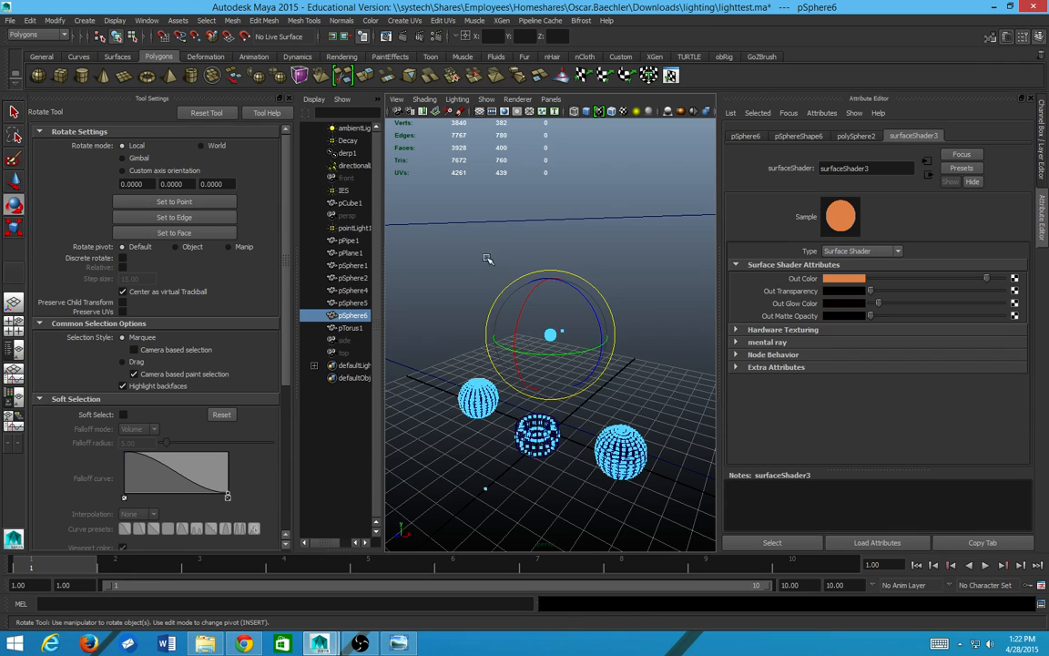
pyautogui.press('5')
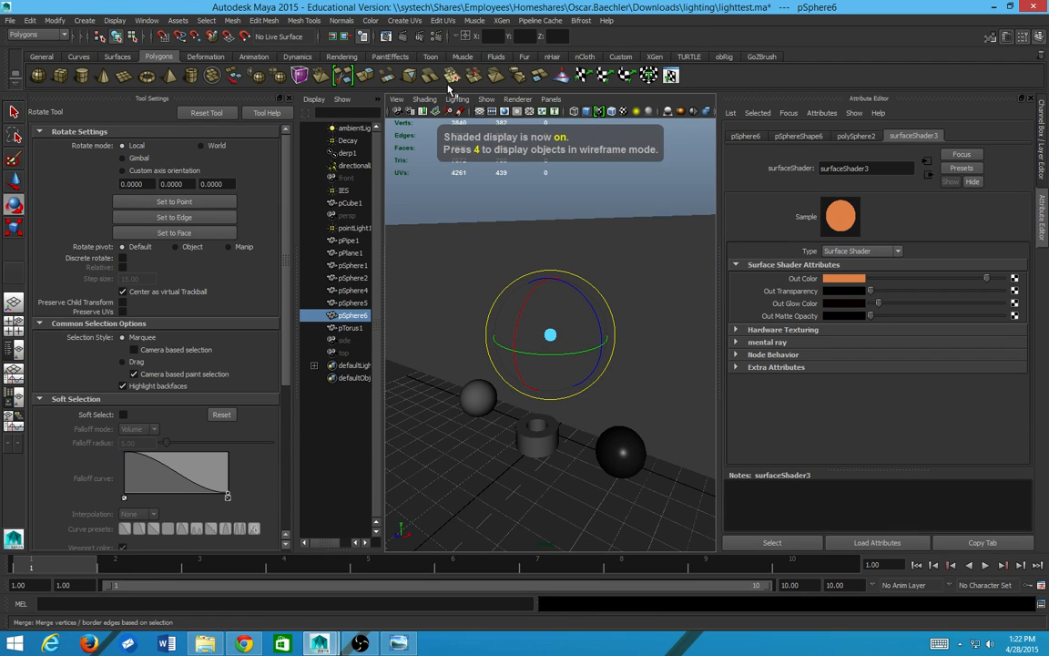
# Step: Open the Relationship Editor for light-centric light linking and look through its illuminated objects
pyautogui.click(147, 21)
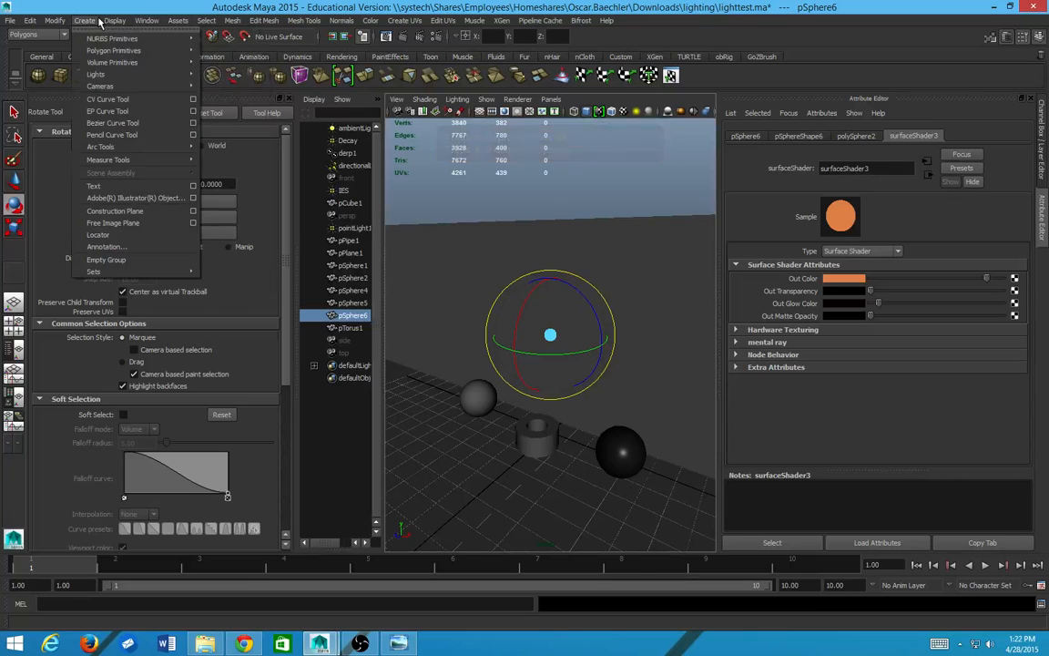
pyautogui.moveTo(167, 51)
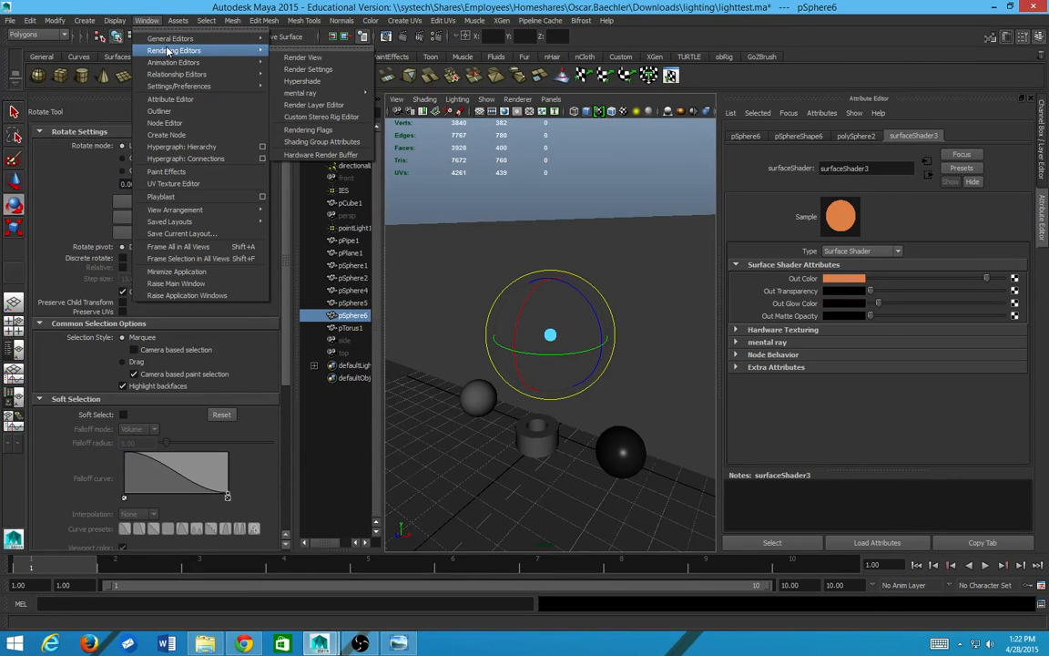
pyautogui.moveTo(259, 75)
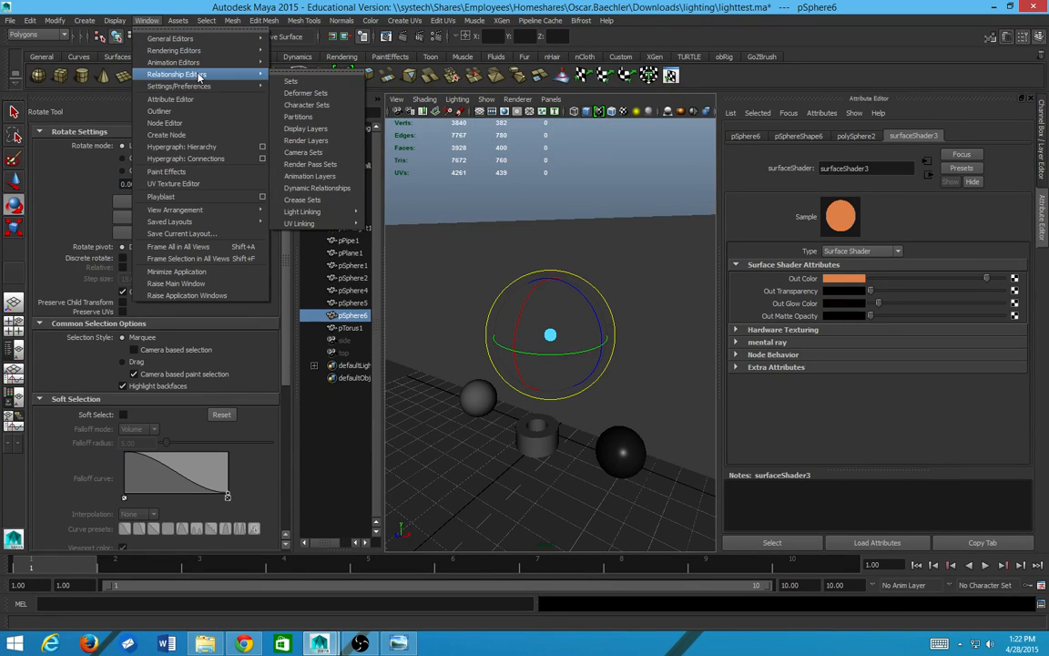
pyautogui.moveTo(350, 212)
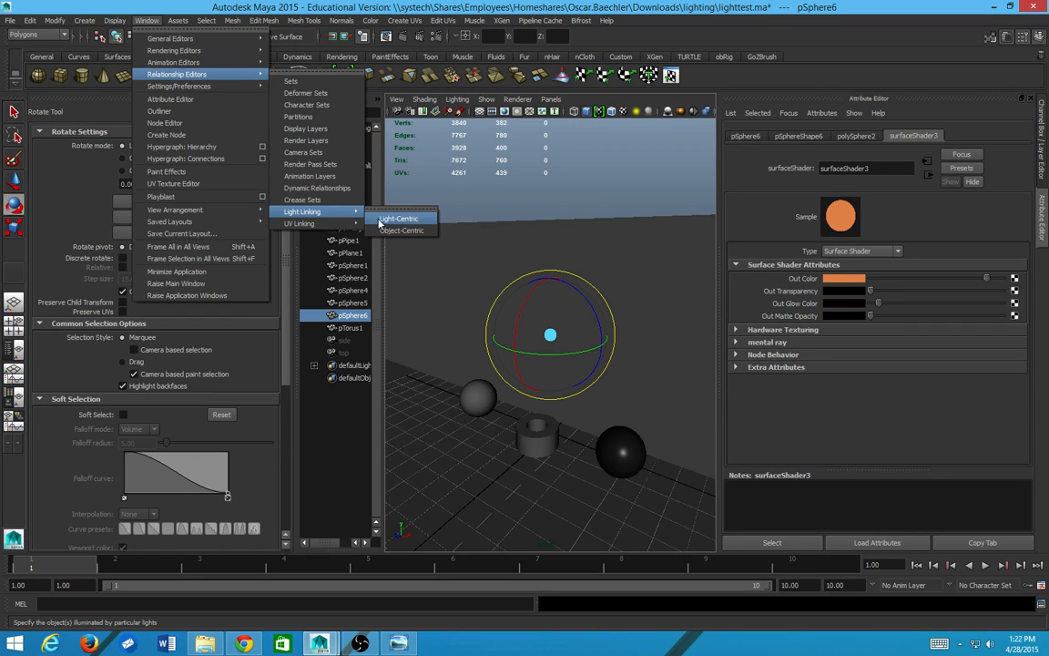
pyautogui.click(381, 219)
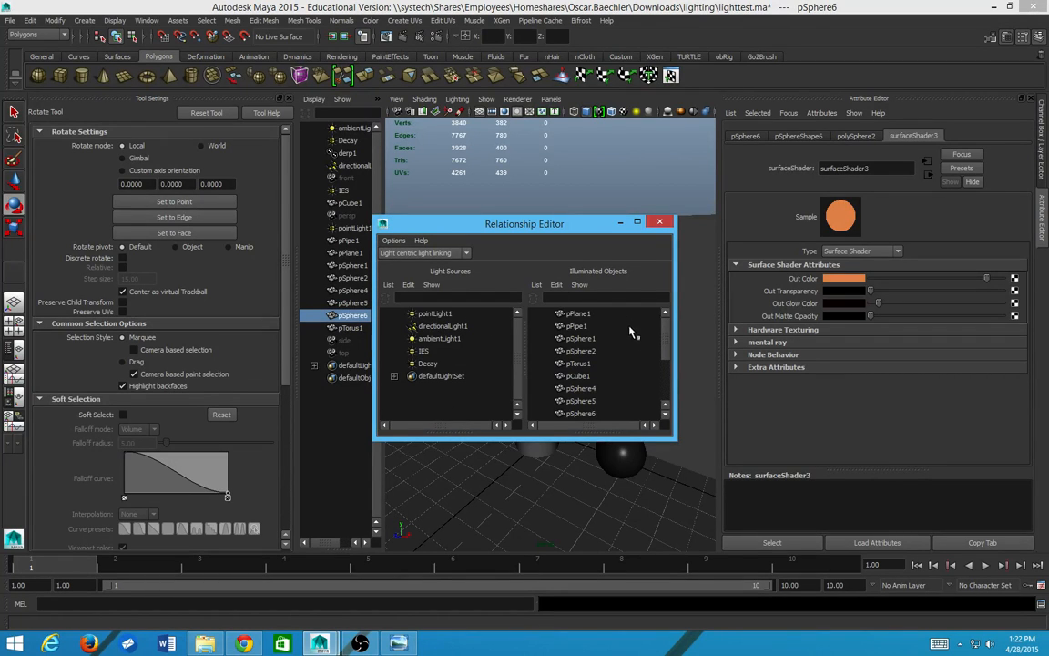
pyautogui.scroll(-4, 637, 358)
pyautogui.scroll(4, 641, 360)
# Step: Unlink pSphere6 from pointLight1 in the illuminated objects and close the Relationship Editor
pyautogui.click(423, 314)
pyautogui.scroll(-5, 610, 345)
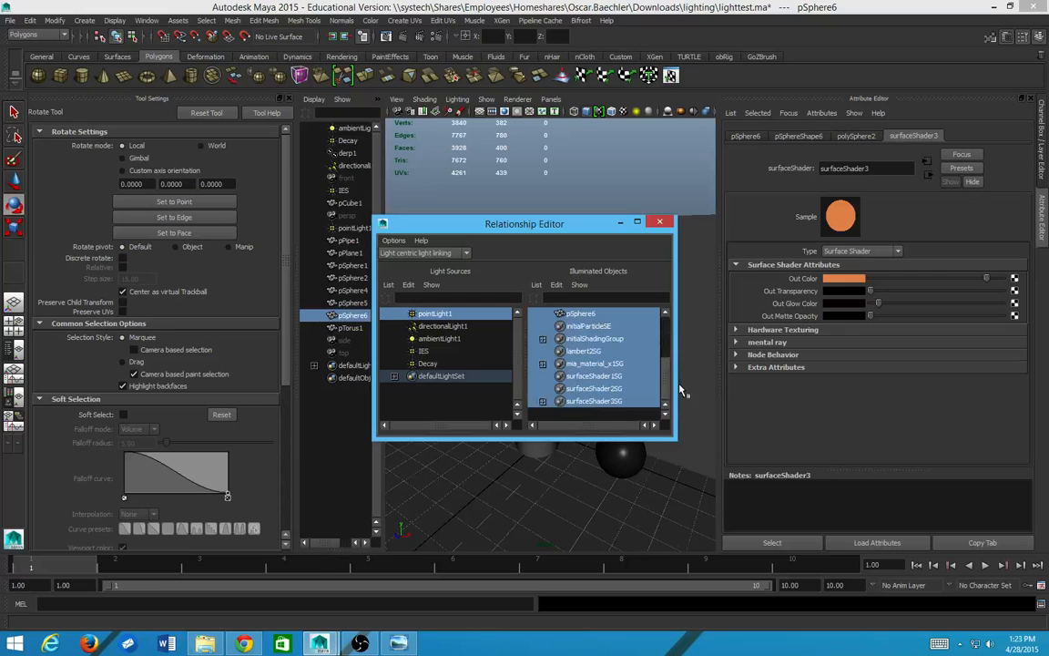
pyautogui.scroll(3, 602, 365)
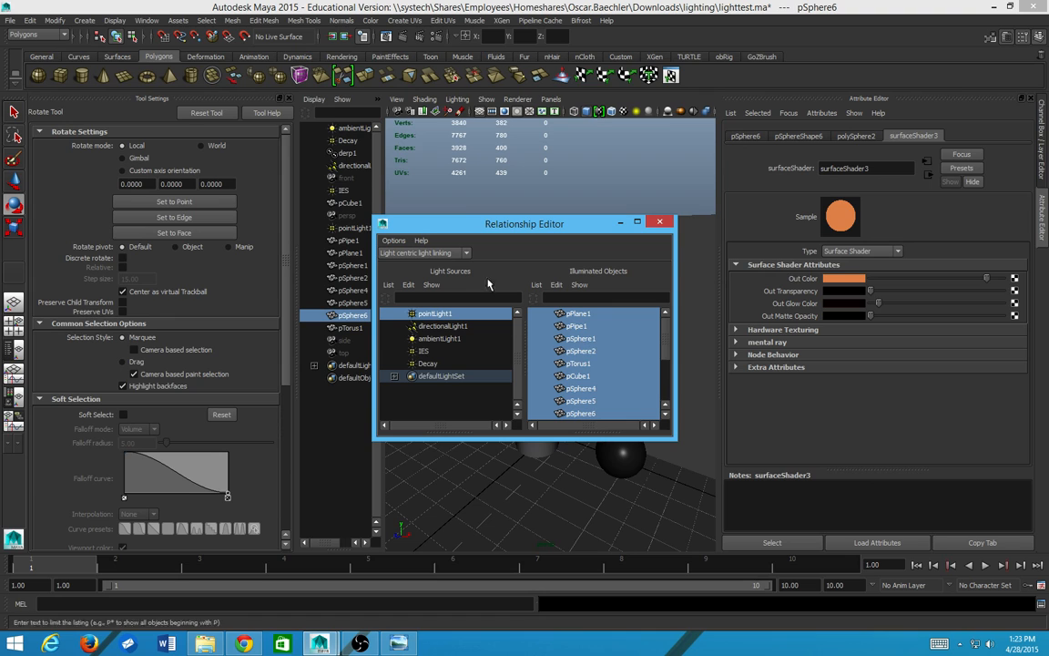
pyautogui.moveTo(515, 227); pyautogui.dragTo(792, 161)
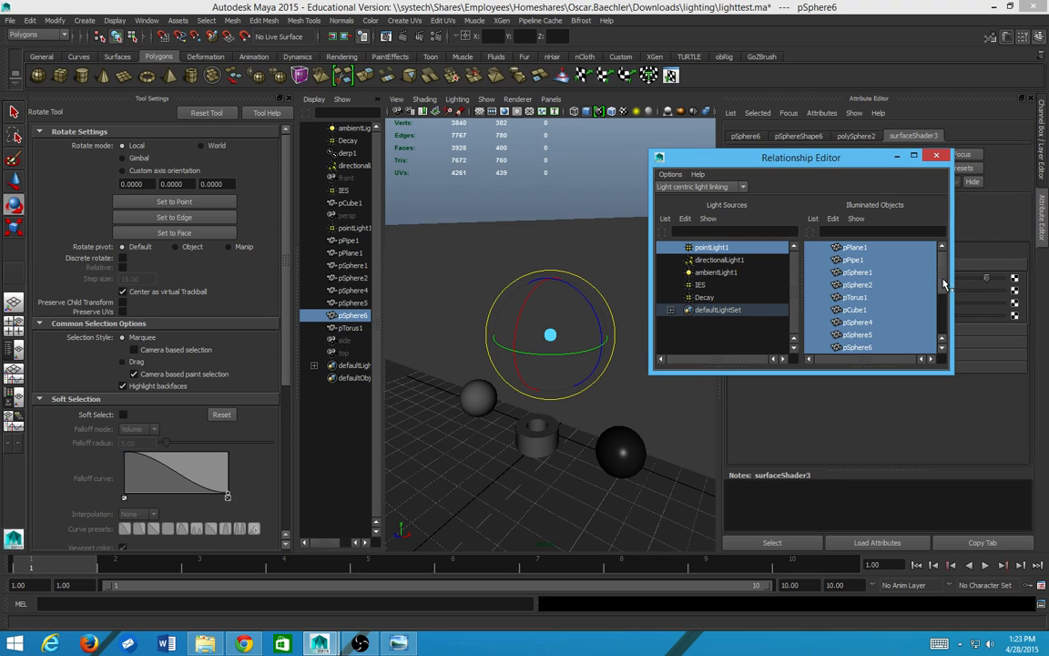
pyautogui.scroll(-1, 879, 278)
pyautogui.click(850, 323)
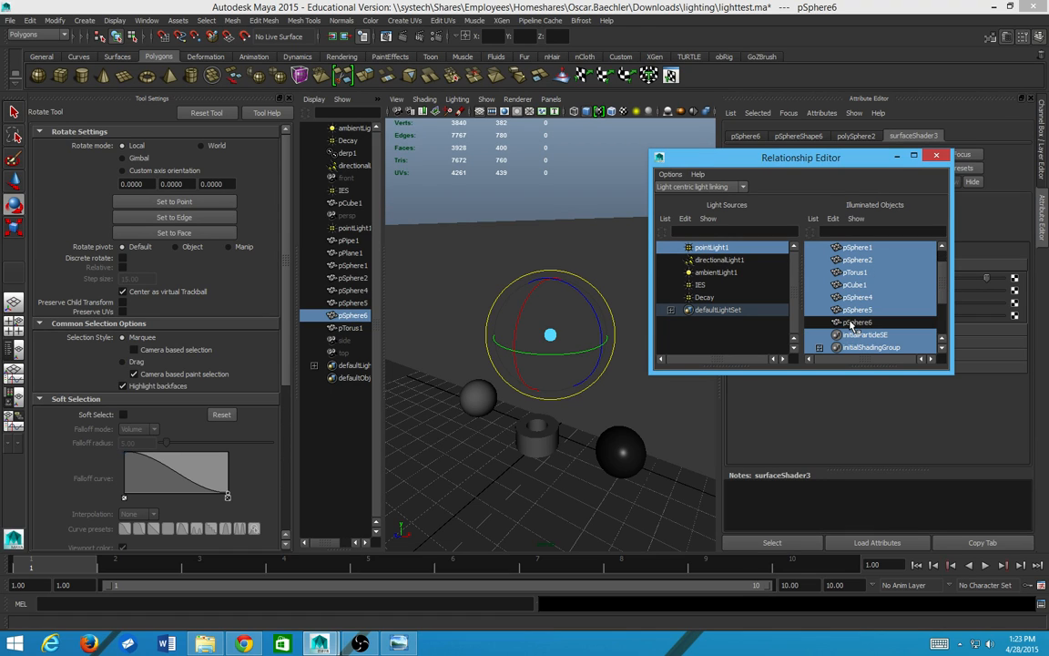
pyautogui.click(938, 156)
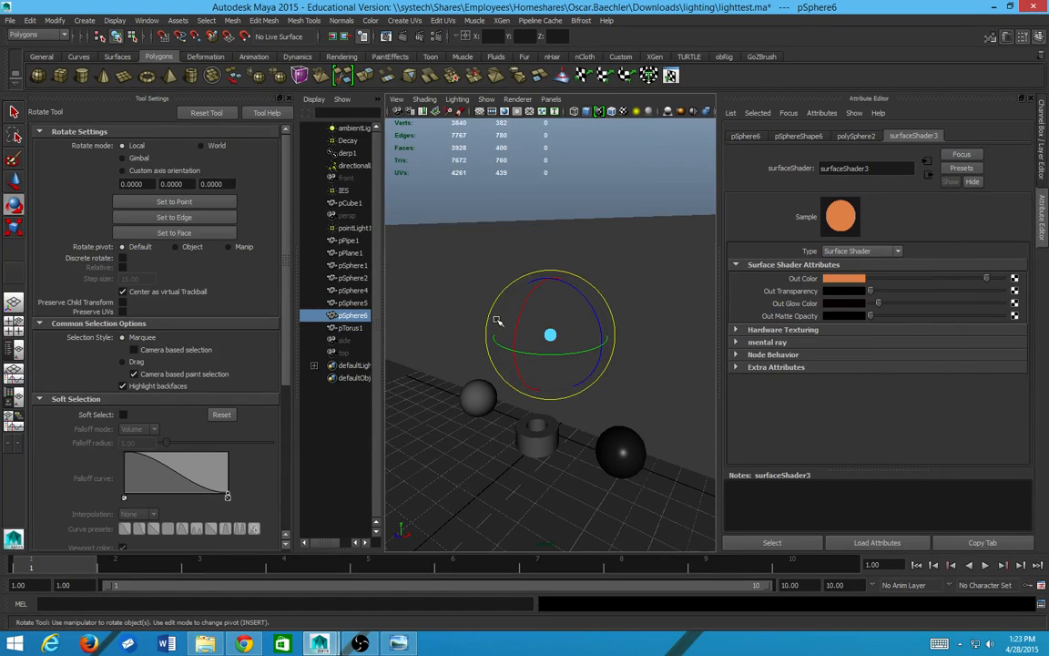
# Step: Render the scene up close, then render it again from a wider angle that takes in the floor and back wall
pyautogui.click(401, 39)
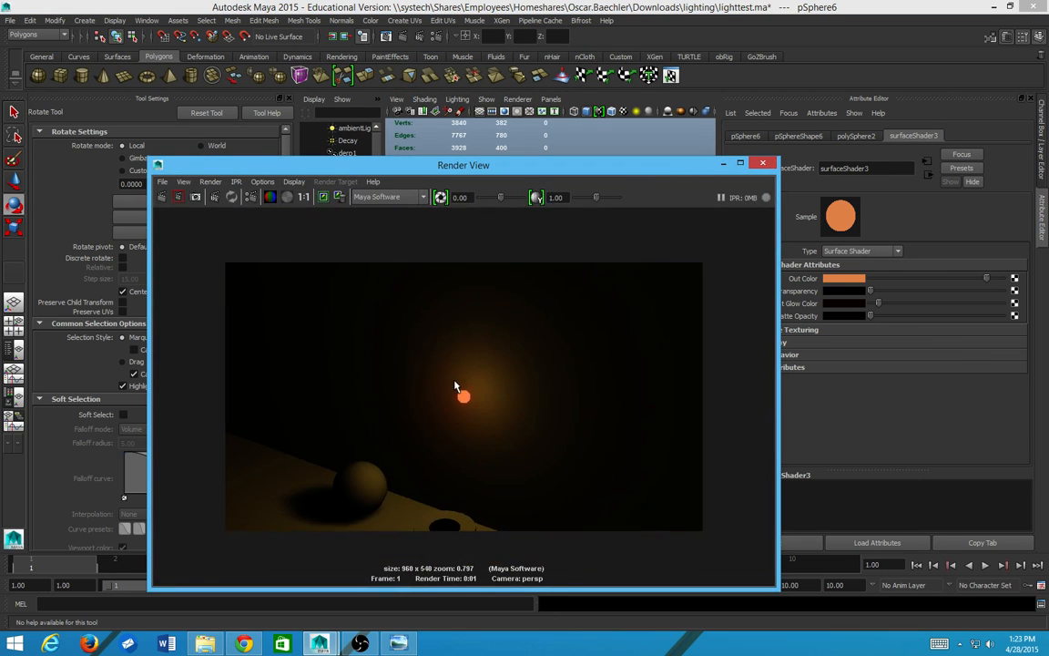
pyautogui.click(763, 164)
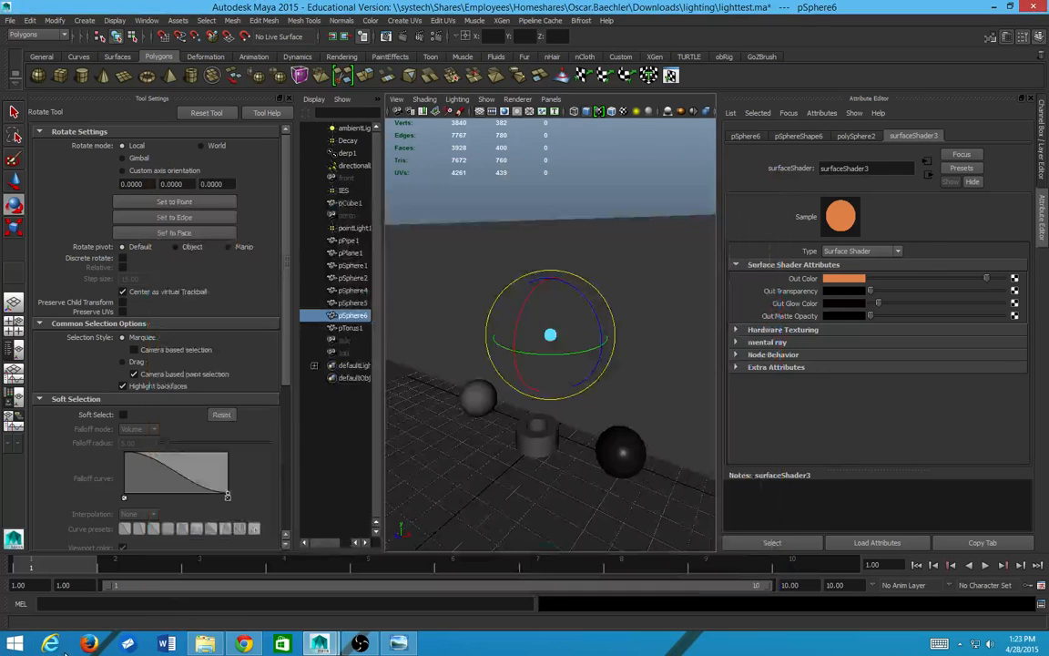
pyautogui.moveTo(68, 576)
pyautogui.mouseDown()
pyautogui.moveTo(173, 578)
pyautogui.moveTo(73, 575)
pyautogui.mouseUp()
pyautogui.keyDown('alt'); pyautogui.moveTo(456, 364); pyautogui.dragTo(586, 333); pyautogui.keyUp('alt')
pyautogui.moveTo(585, 334)
pyautogui.keyDown('alt'); pyautogui.mouseDown(button='middle')
pyautogui.moveTo(541, 375)
pyautogui.moveTo(569, 337)
pyautogui.mouseUp(button='middle'); pyautogui.keyUp('alt')
pyautogui.scroll(5, 543, 374)
pyautogui.keyDown('alt'); pyautogui.moveTo(569, 337); pyautogui.dragTo(547, 312); pyautogui.keyUp('alt')
pyautogui.keyDown('alt'); pyautogui.moveTo(537, 331); pyautogui.dragTo(604, 351); pyautogui.keyUp('alt')
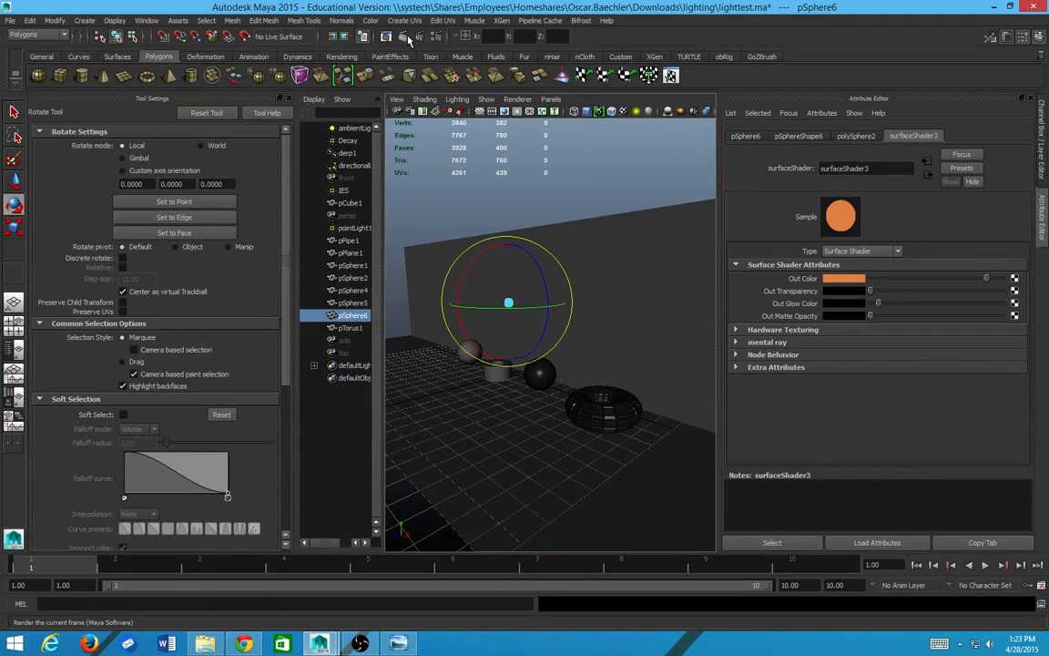
pyautogui.click(366, 36)
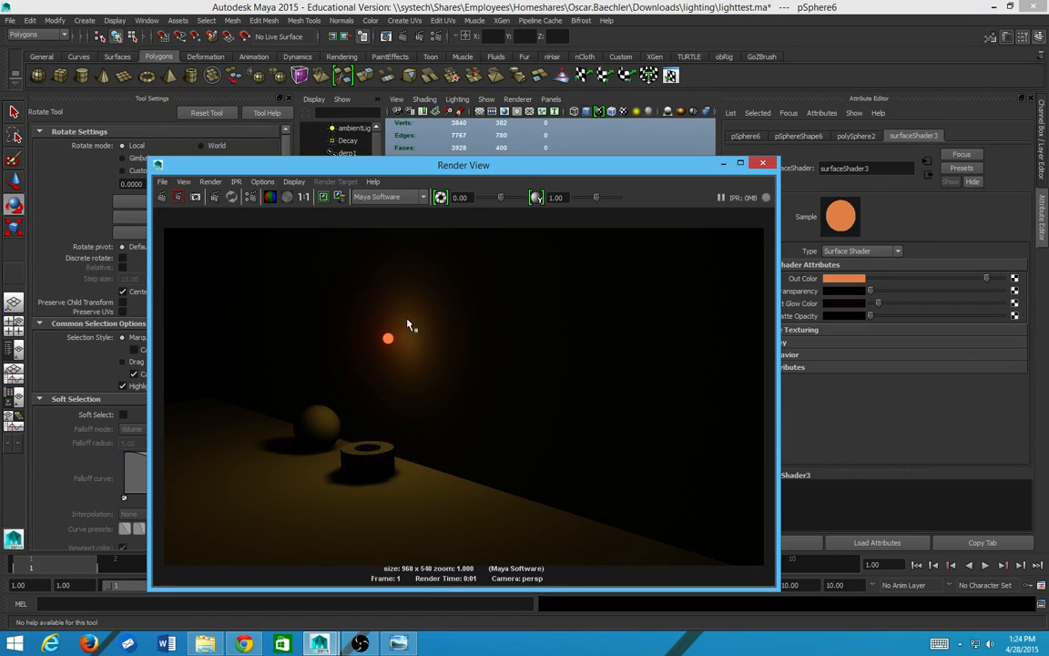
pyautogui.click(763, 165)
# Step: Select the torus and then the dark sphere beside it to inspect their attributes
pyautogui.click(590, 416)
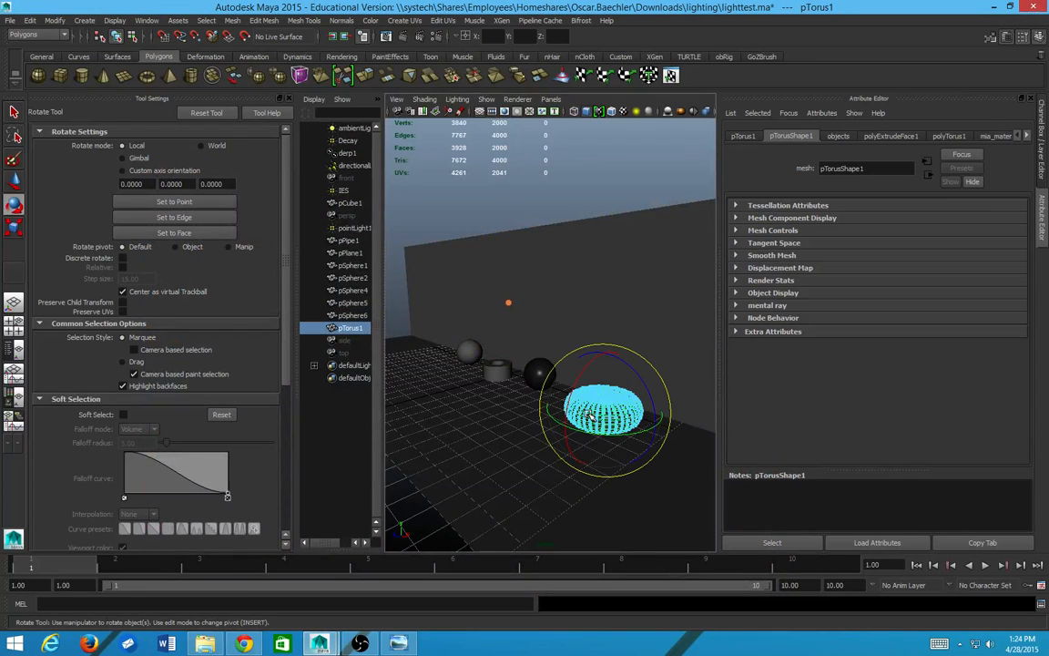
pyautogui.click(537, 372)
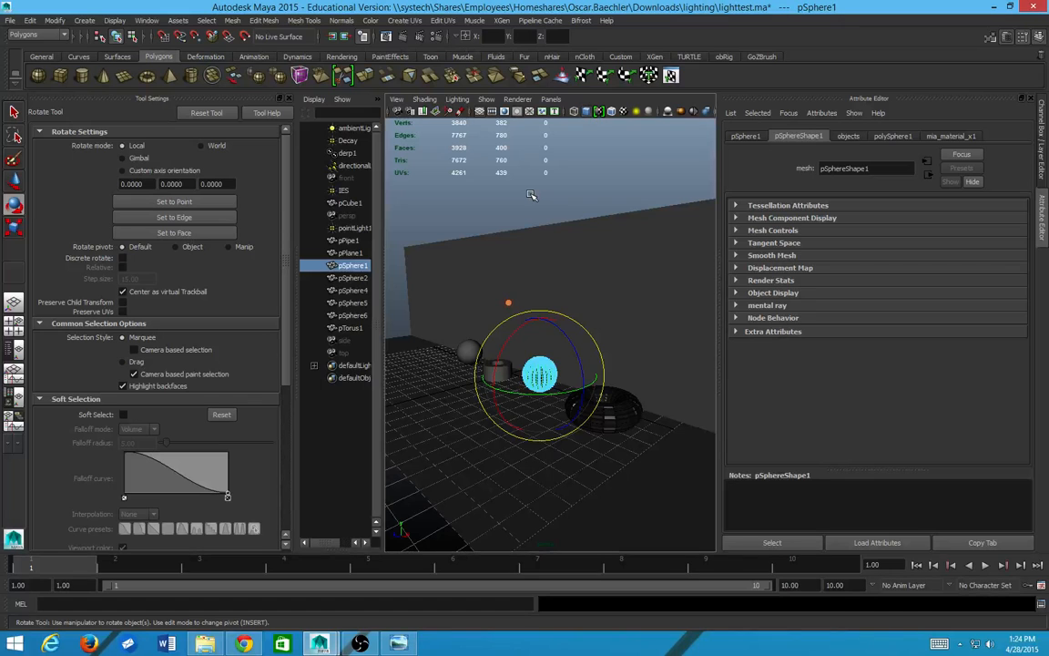
# Step: Switch to Windows Photo Viewer and browse the saved renders to software_1point_dmap_surfaceShaderSphere
pyautogui.hotkey('alt', 'Tab')
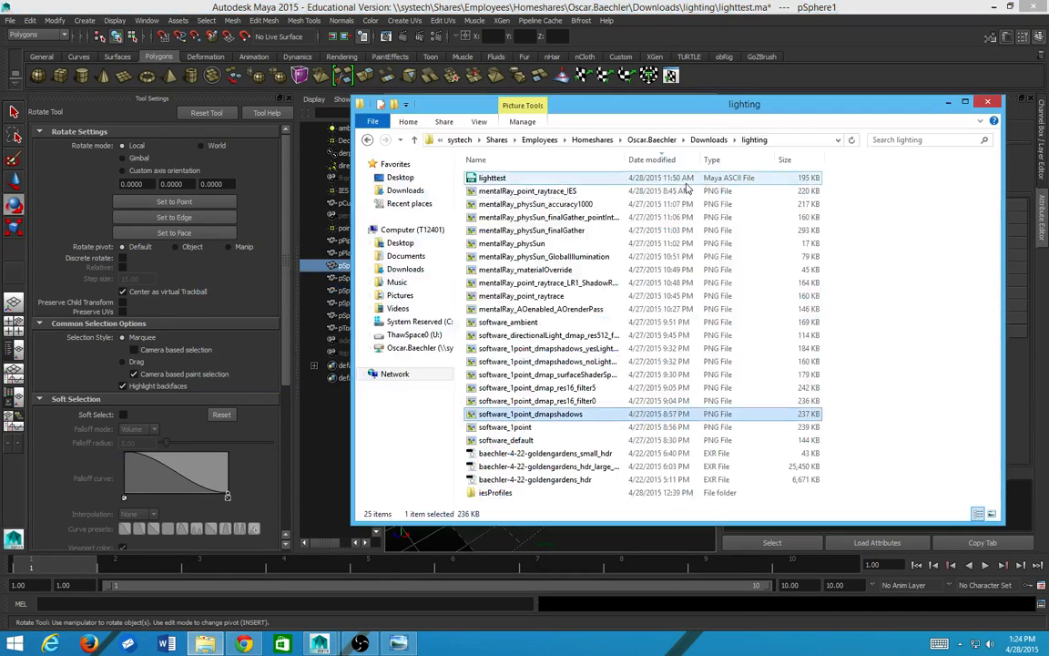
pyautogui.hotkey('alt', 'Tab')
pyautogui.hotkey('alt', 'Tab')
pyautogui.hotkey('alt', 'Tab')
pyautogui.hotkey('alt', 'Tab')
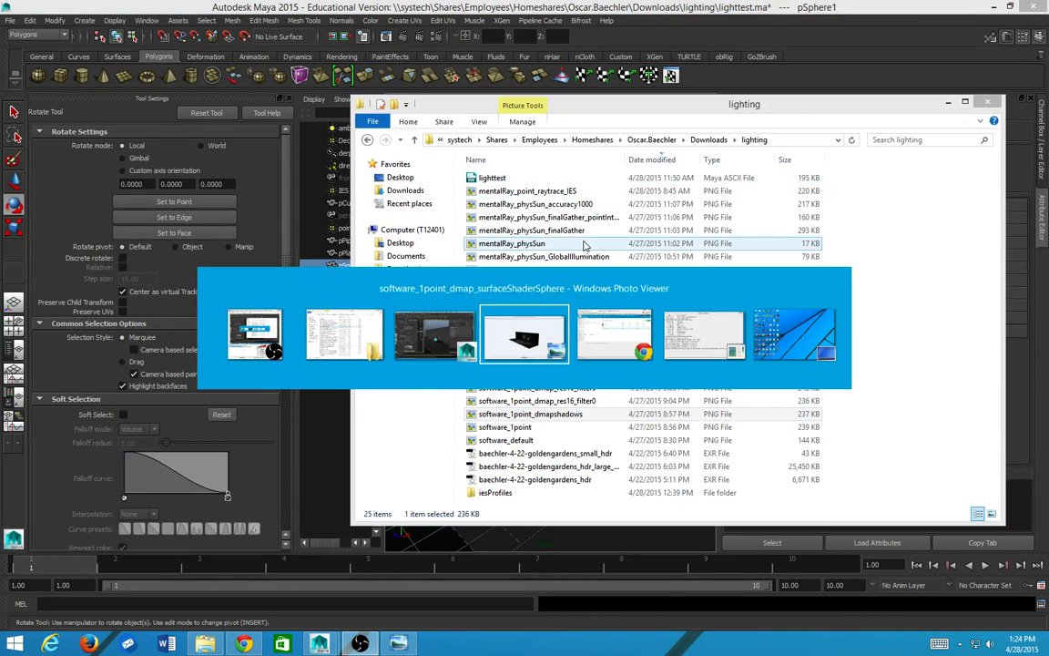
pyautogui.press('Right')
pyautogui.press('Right')
pyautogui.press('Right')
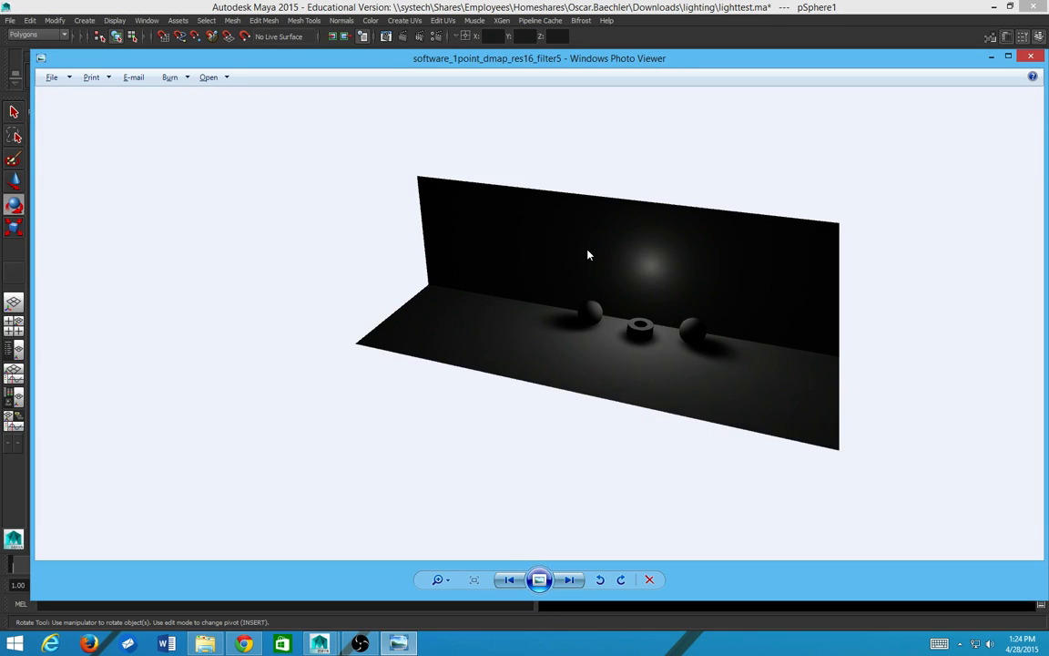
pyautogui.press('Right')
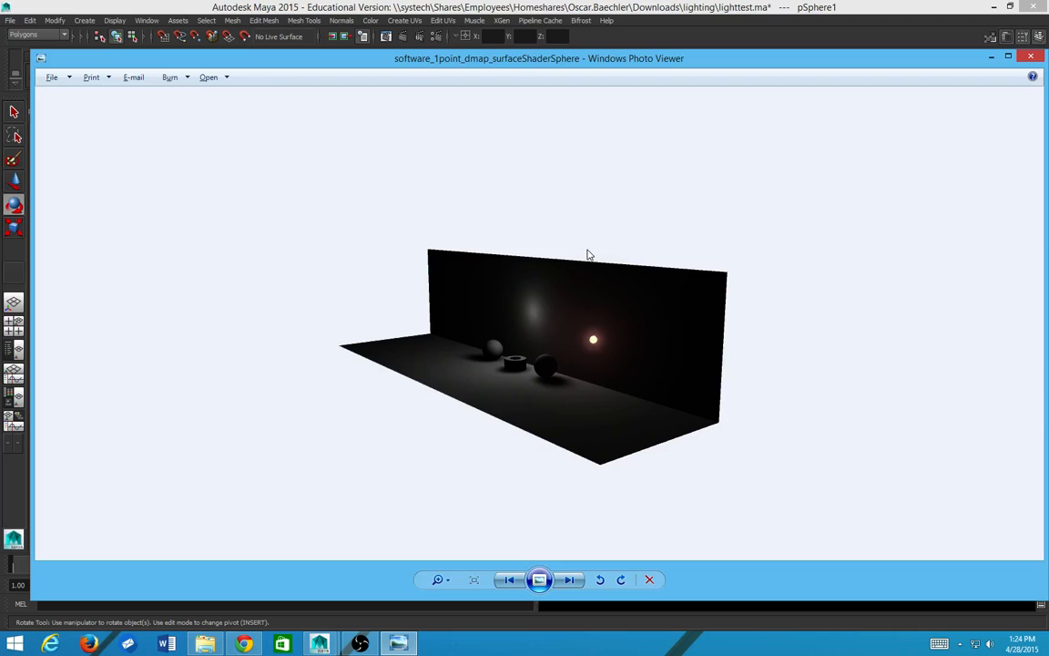
# Step: Return to Maya, select pointLight1, and review its Depth Map Shadow Attributes
pyautogui.hotkey('alt', 'Tab')
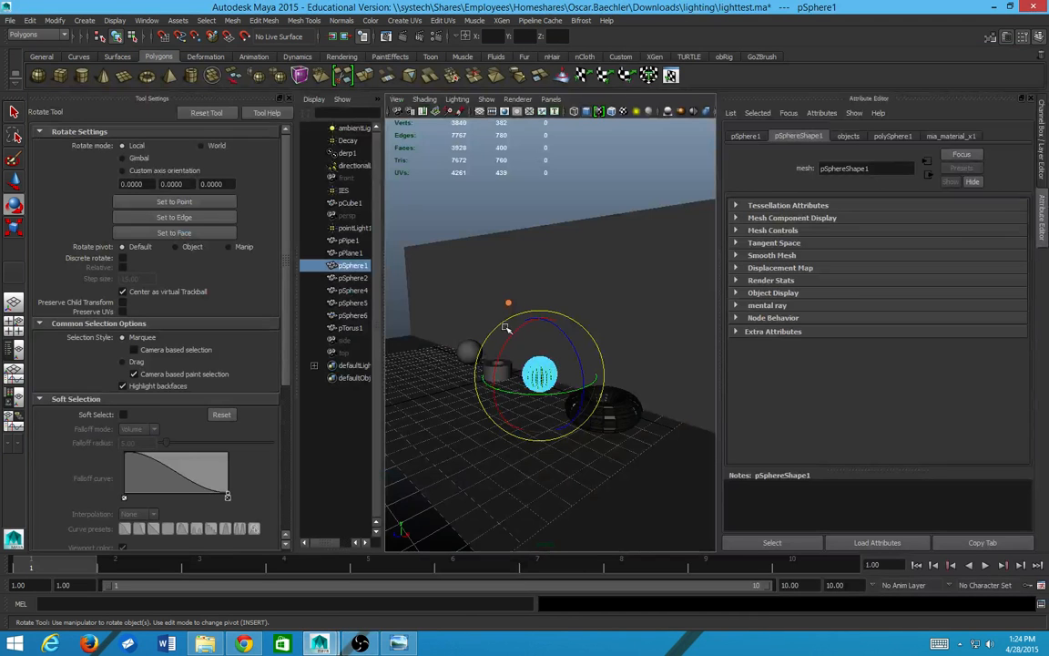
pyautogui.click(355, 228)
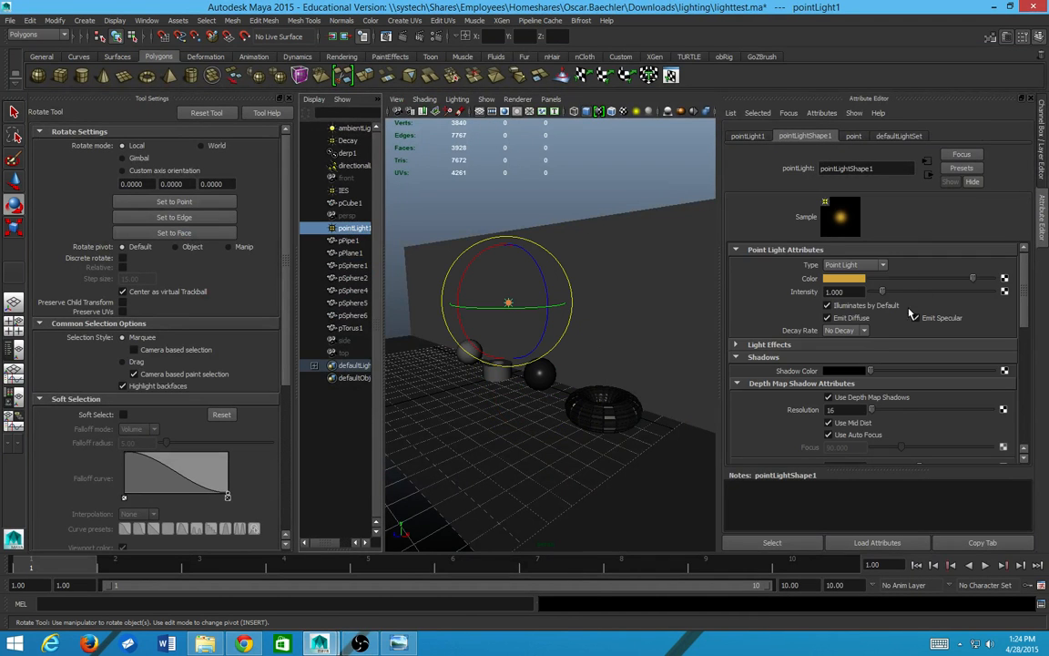
pyautogui.scroll(-5, 907, 321)
pyautogui.scroll(3, 908, 321)
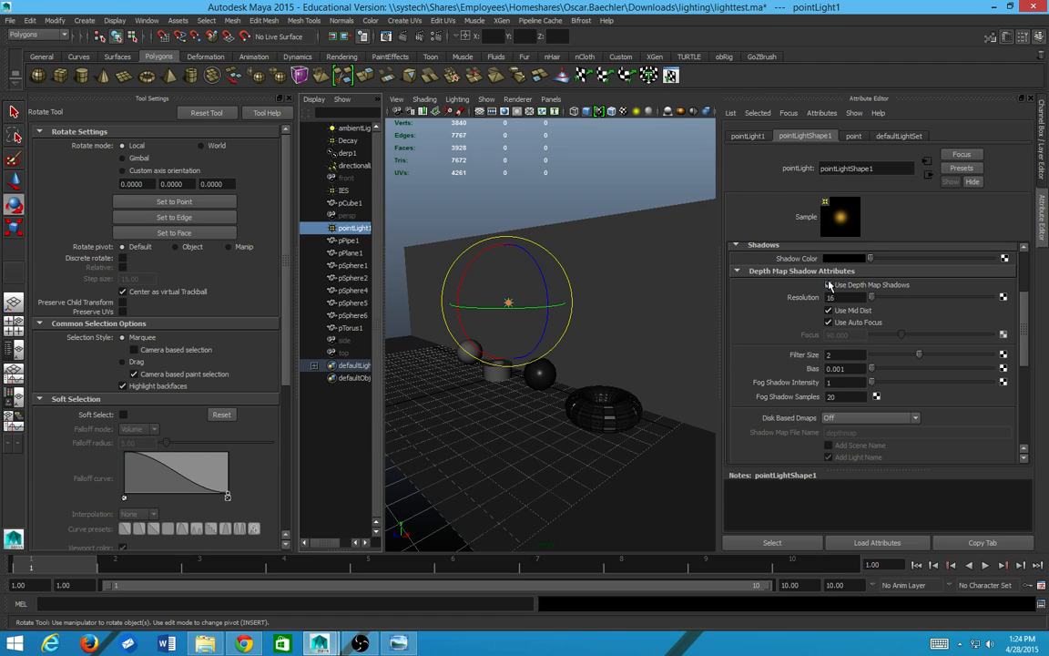
# Step: Switch to Windows Photo Viewer to check the software_1point_dmap_surfaceShaderSphere render, and return to Maya
pyautogui.hotkey('alt', 'Tab')
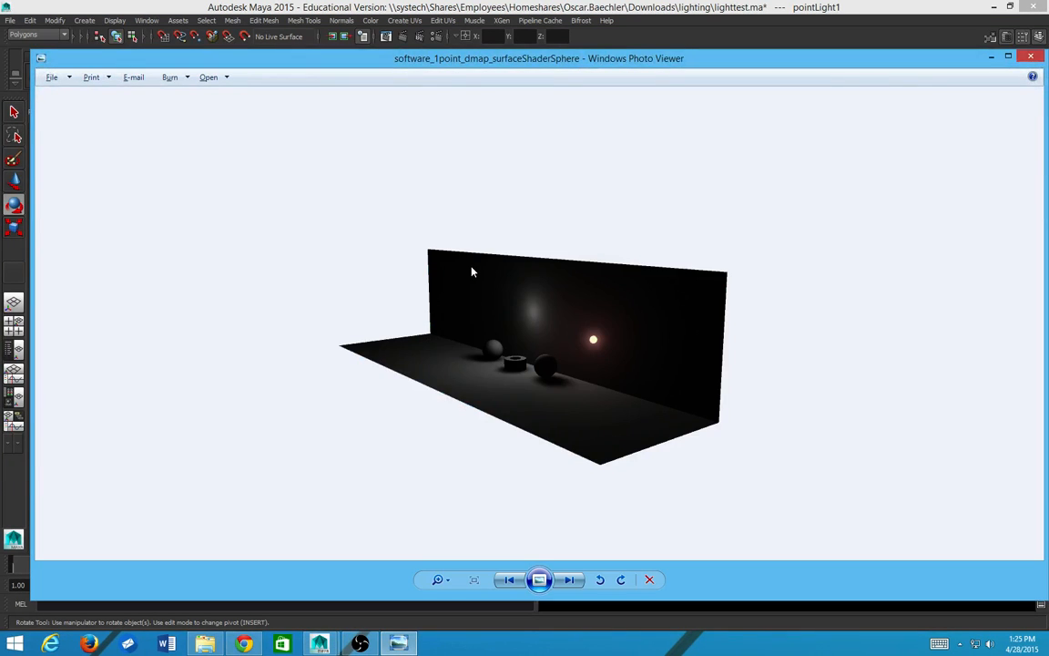
pyautogui.hotkey('alt', 'Tab')
pyautogui.scroll(-8, 620, 279)
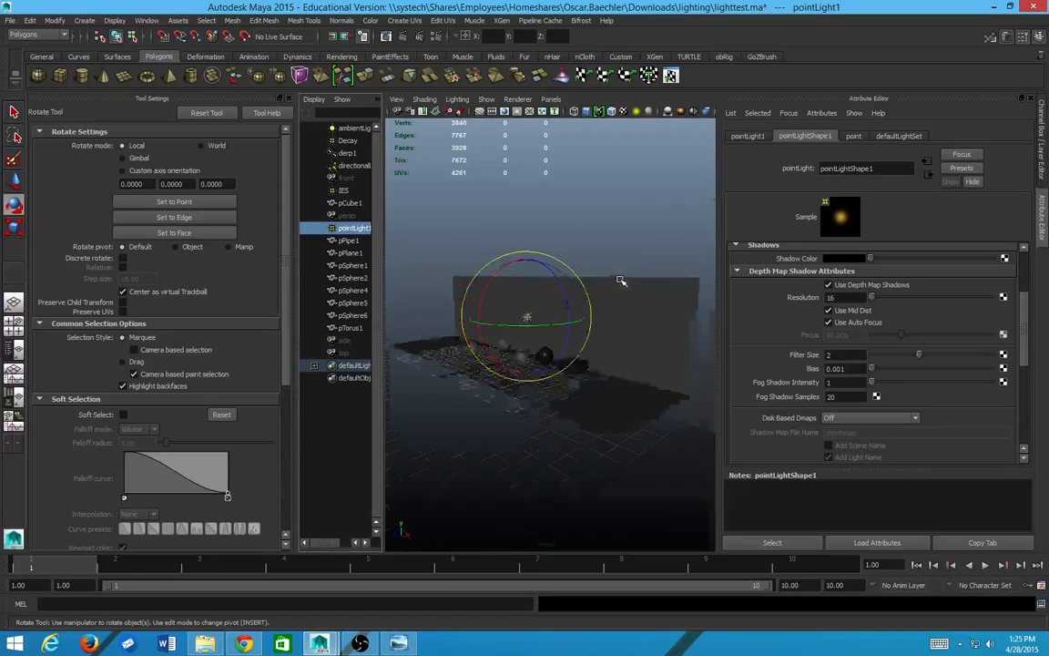
# Step: Select the point light together with the floor, back wall and all visible objects in the scene
pyautogui.keyDown('alt'); pyautogui.moveTo(635, 280); pyautogui.dragTo(677, 281); pyautogui.keyUp('alt')
pyautogui.click(646, 244)
pyautogui.moveTo(648, 244); pyautogui.dragTo(326, 519)
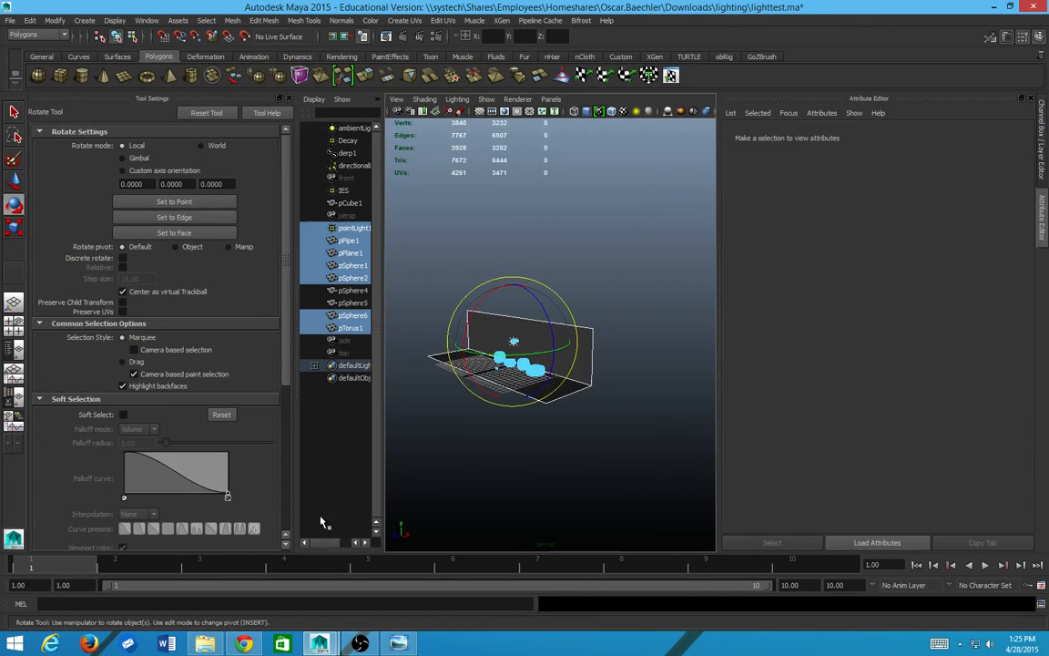
# Step: Try to scale up the selected light and objects uniformly with the Scale tool, and undo it
pyautogui.scroll(-8, 461, 423)
pyautogui.scroll(5, 510, 401)
pyautogui.press('r')
pyautogui.scroll(10, 546, 346)
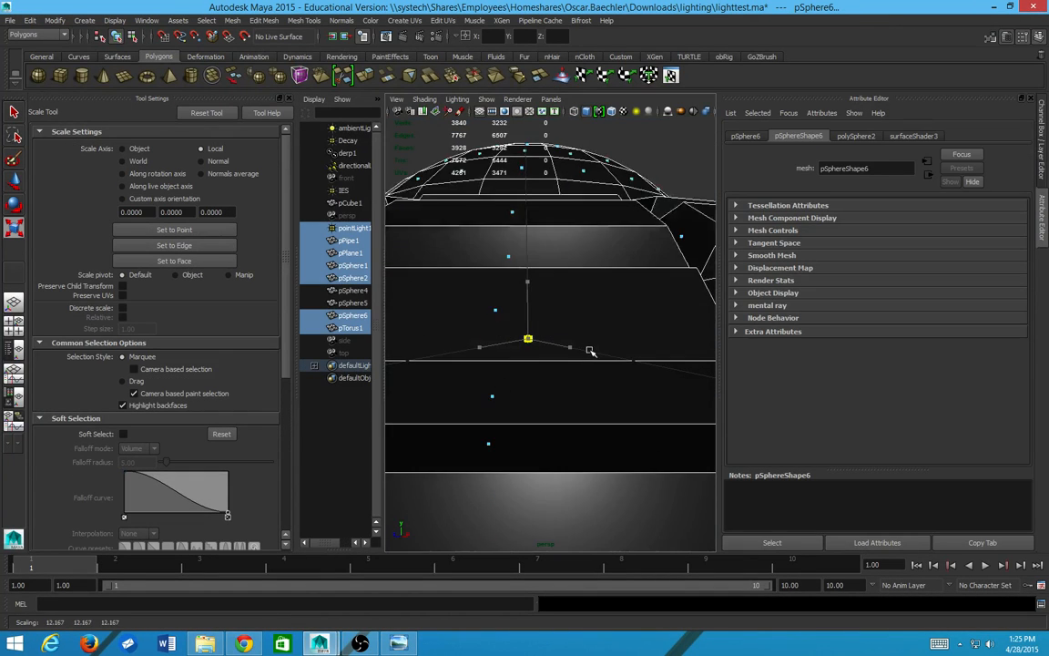
pyautogui.scroll(-10, 583, 347)
pyautogui.scroll(2, 583, 340)
pyautogui.scroll(6, 583, 341)
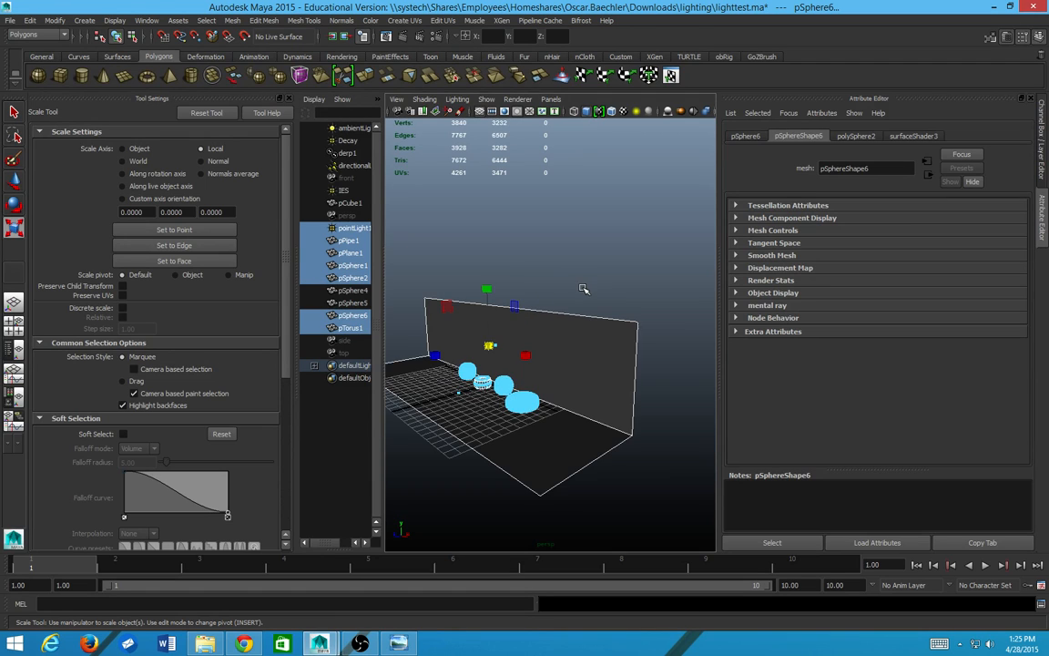
pyautogui.scroll(-5, 546, 310)
pyautogui.scroll(-3, 481, 358)
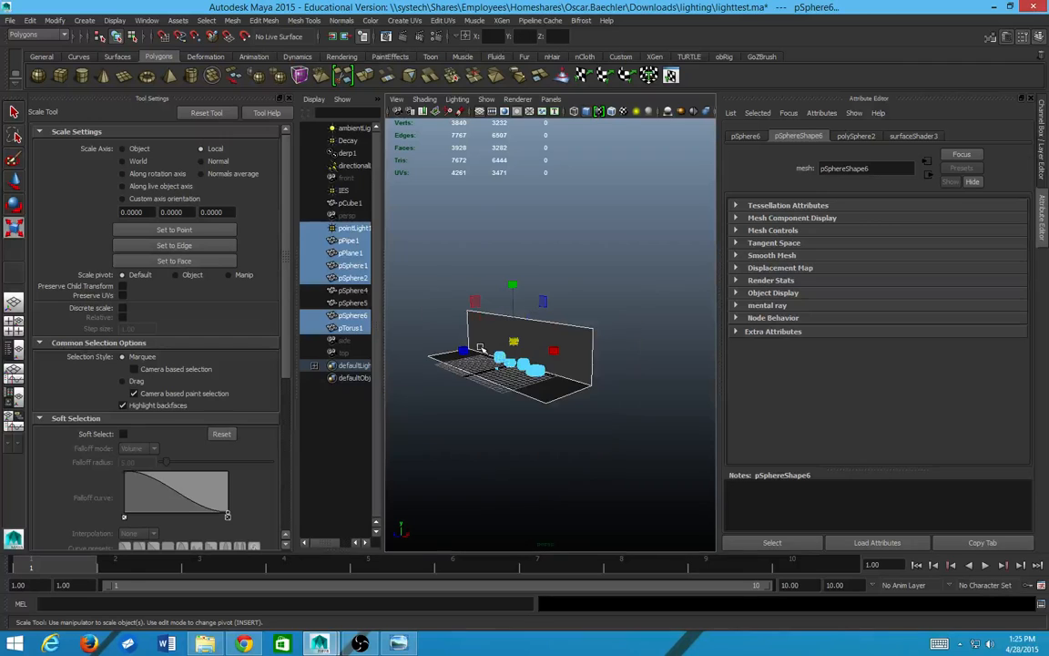
# Step: Group the selected light and objects, and scale the group uniformly to 4.905
pyautogui.hotkey('ctrl', 'g')
pyautogui.moveTo(507, 364); pyautogui.dragTo(635, 334)
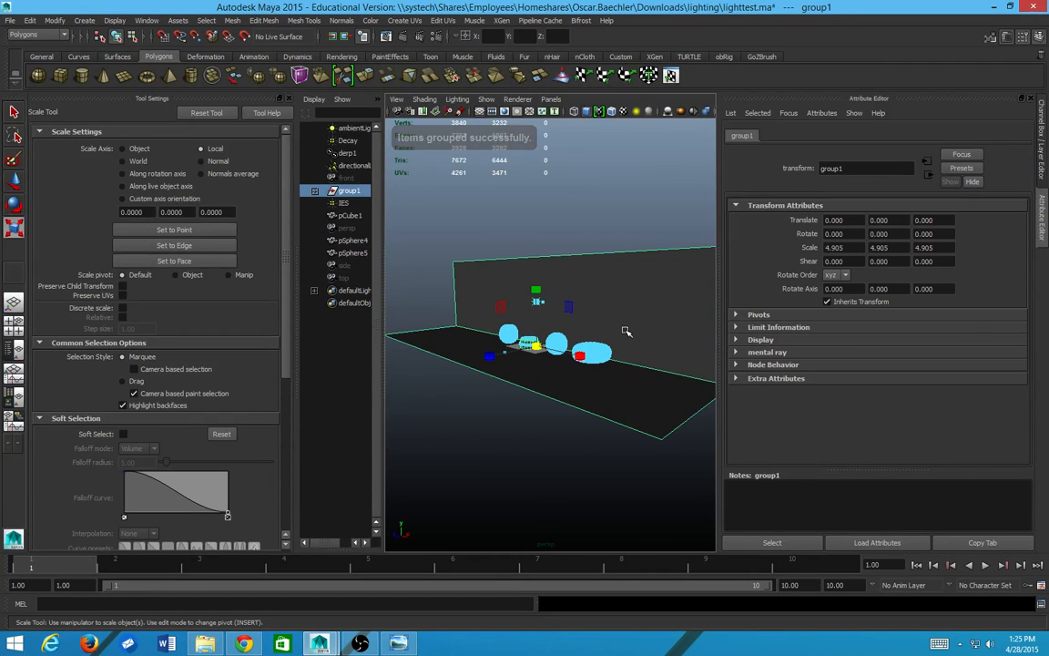
# Step: Render the scene with the enlarged group, and check the IES and Decay lights
pyautogui.click(406, 37)
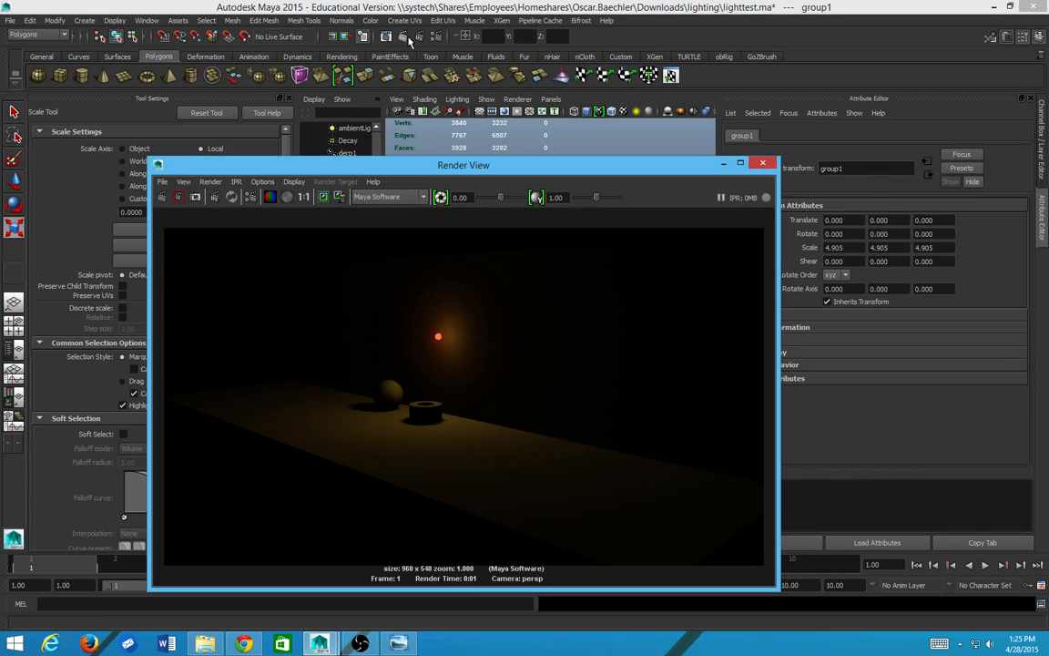
pyautogui.click(763, 163)
pyautogui.click(344, 202)
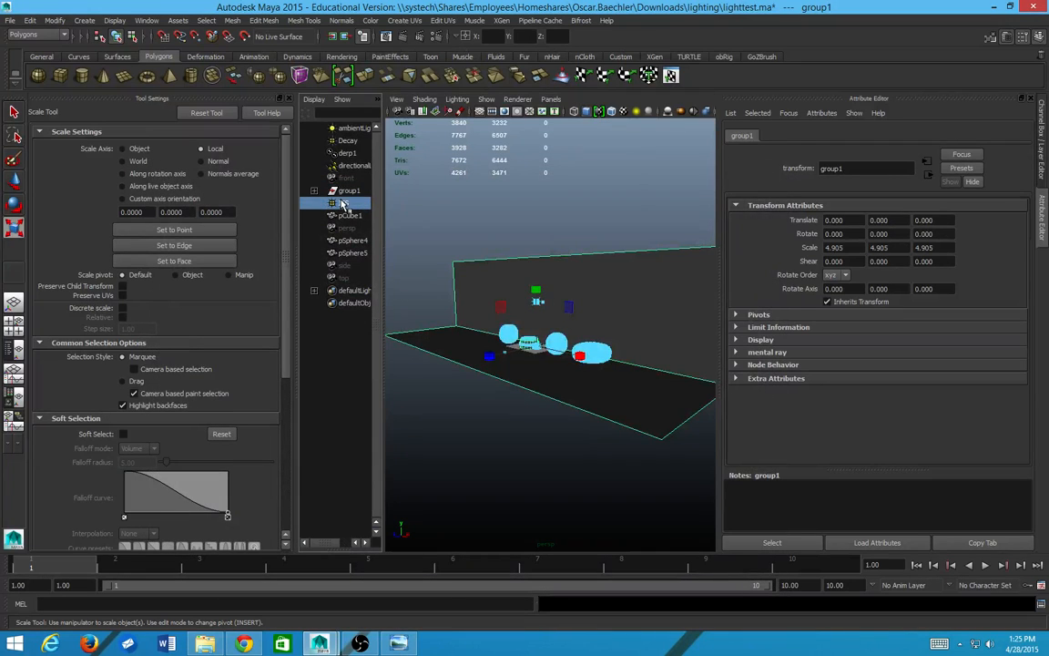
pyautogui.click(345, 141)
# Step: Undo the light selections and the group's scaling, keeping the objects grouped
pyautogui.hotkey('ctrl', 'z')
pyautogui.hotkey('ctrl', 'z')
pyautogui.hotkey('ctrl', 'z')
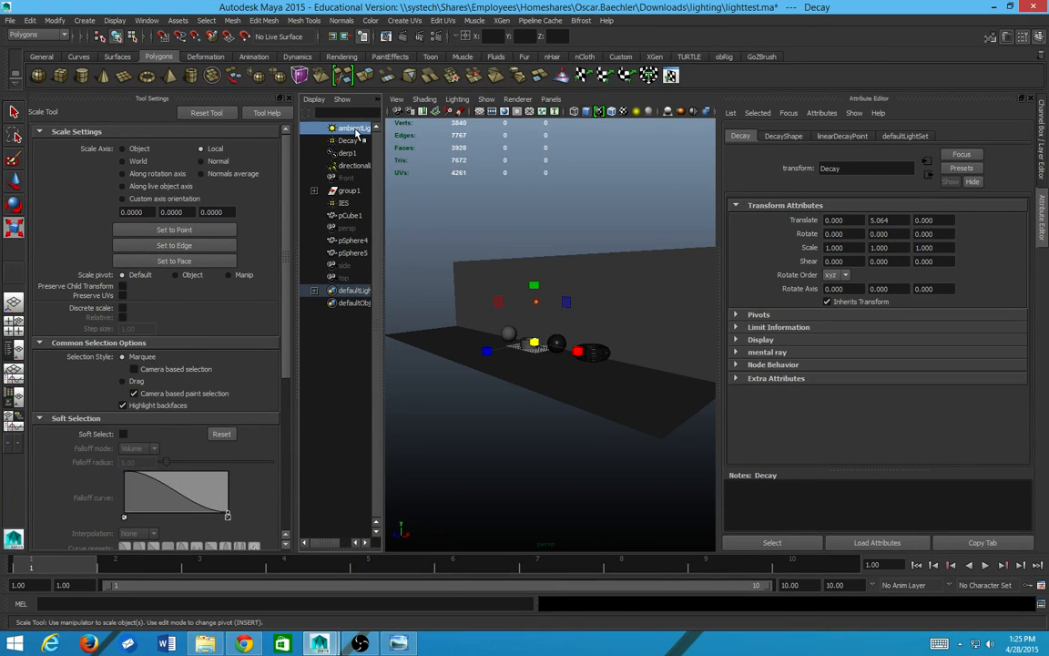
pyautogui.hotkey('ctrl', 'z')
pyautogui.hotkey('ctrl', 'z')
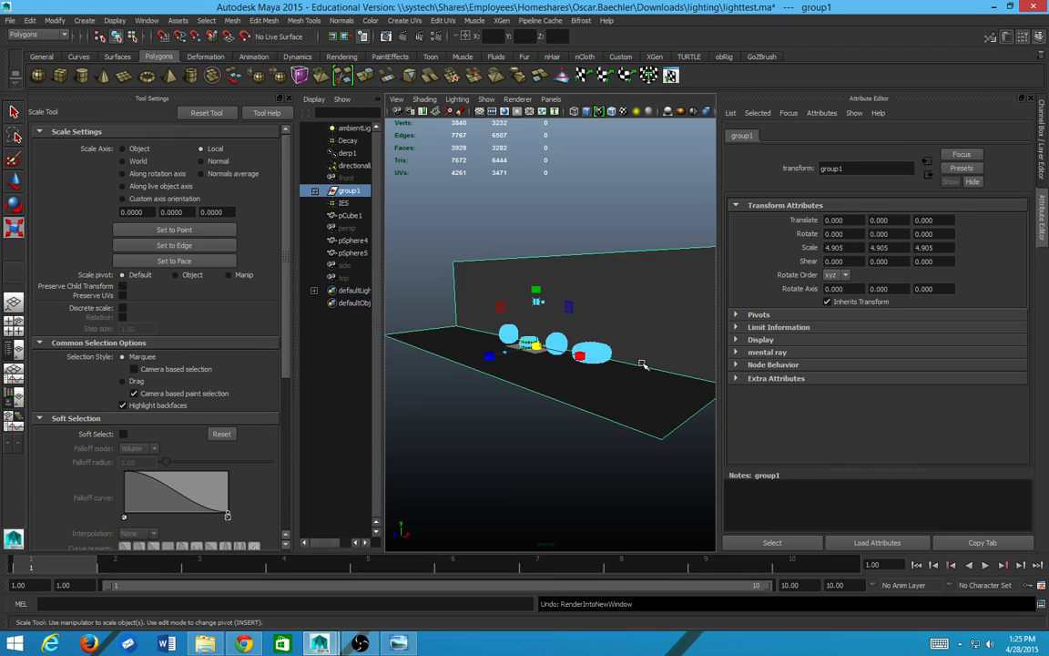
pyautogui.scroll(10, 569, 443)
pyautogui.scroll(-3, 567, 443)
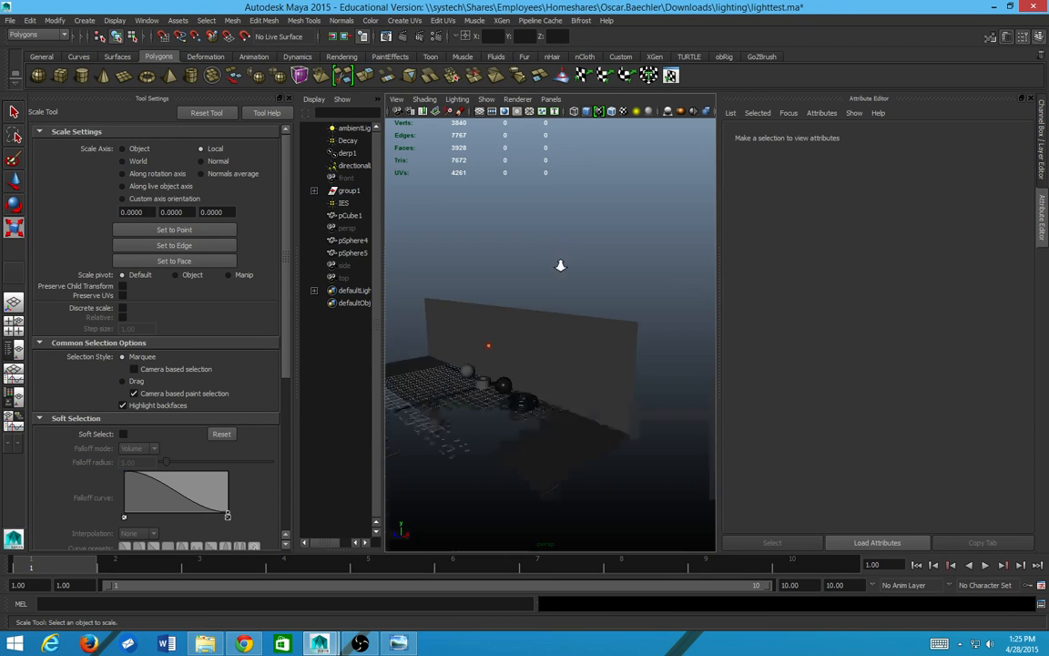
# Step: Switch to Windows Photo Viewer, compare the noLightLink and yesLightLink renders, browse to software_directionalLight_dmap_res512_filter5, and close the viewer
pyautogui.scroll(-3, 547, 291)
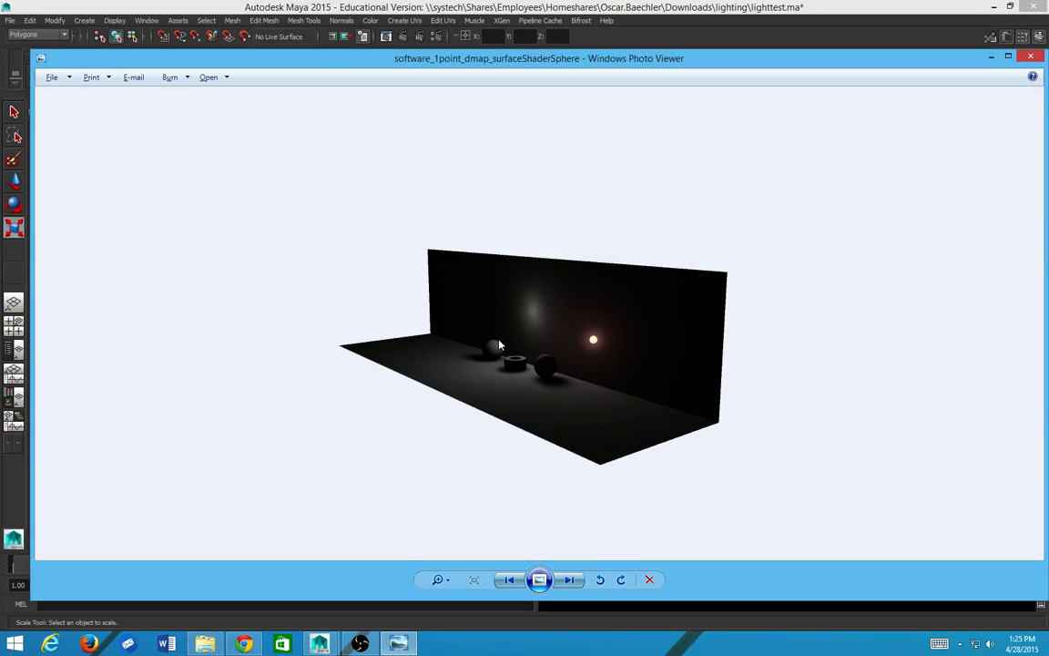
pyautogui.press('Left')
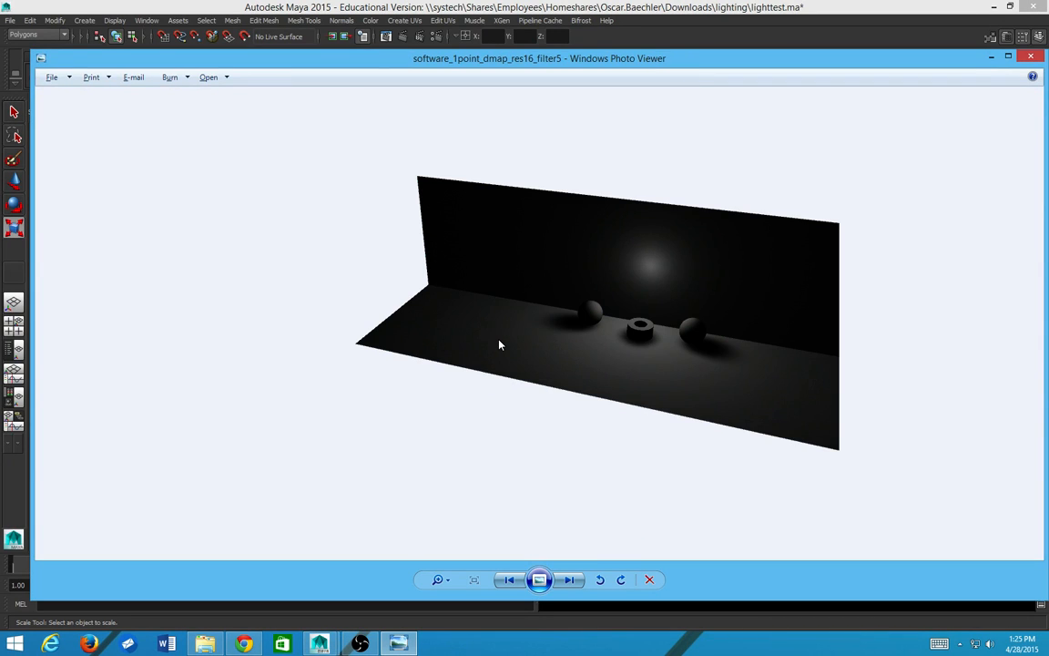
pyautogui.press('Left')
pyautogui.press('Left')
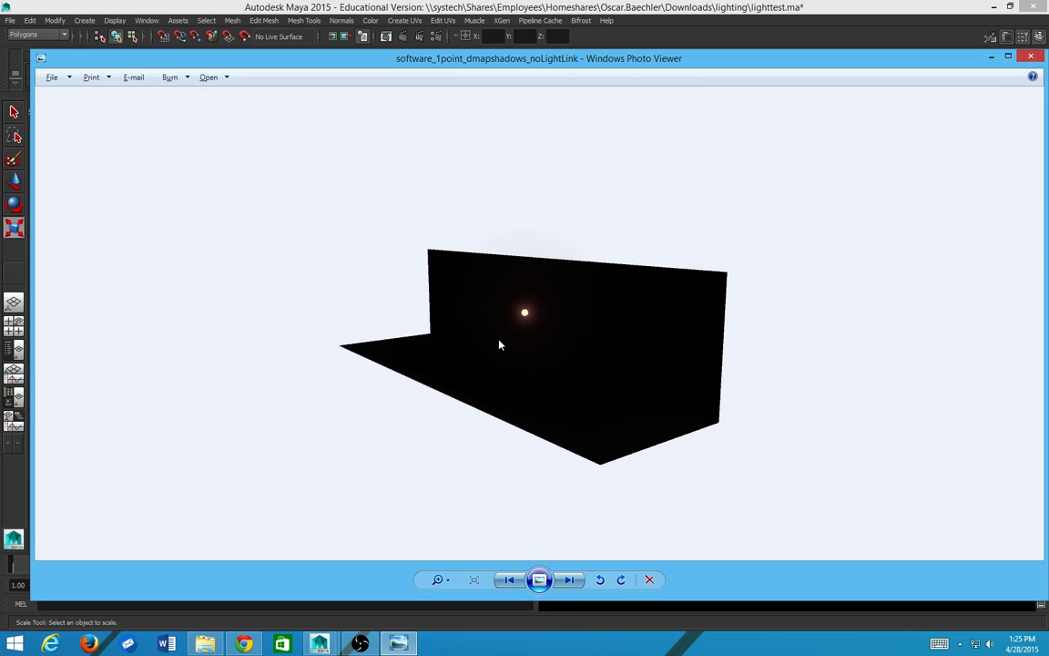
pyautogui.press('Right')
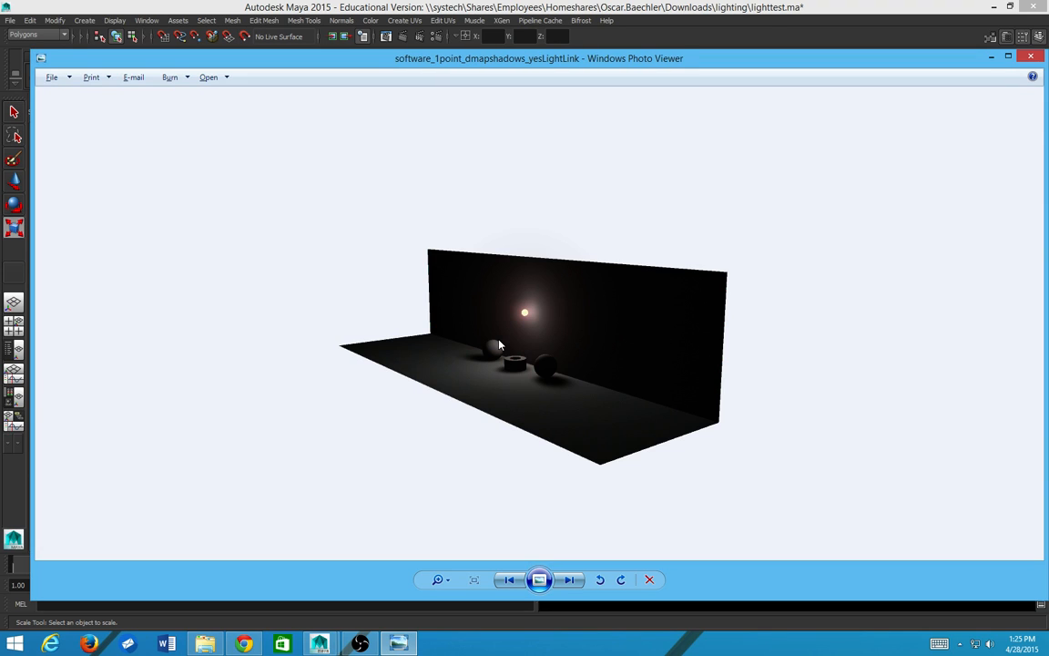
pyautogui.press('Left')
pyautogui.press('Right')
pyautogui.press('Right')
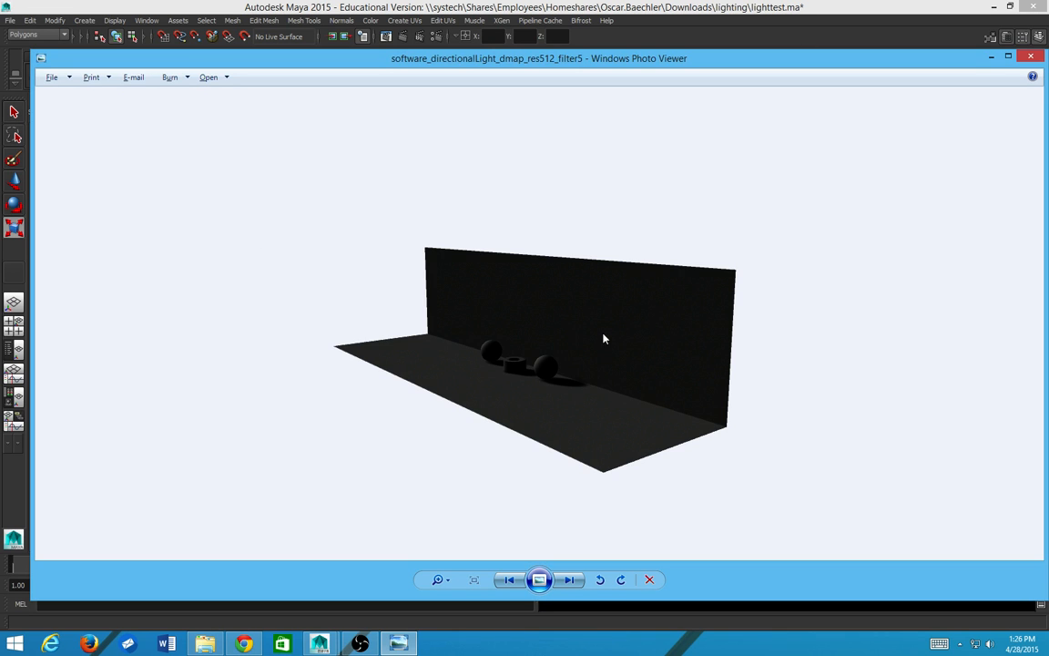
pyautogui.click(1040, 56)
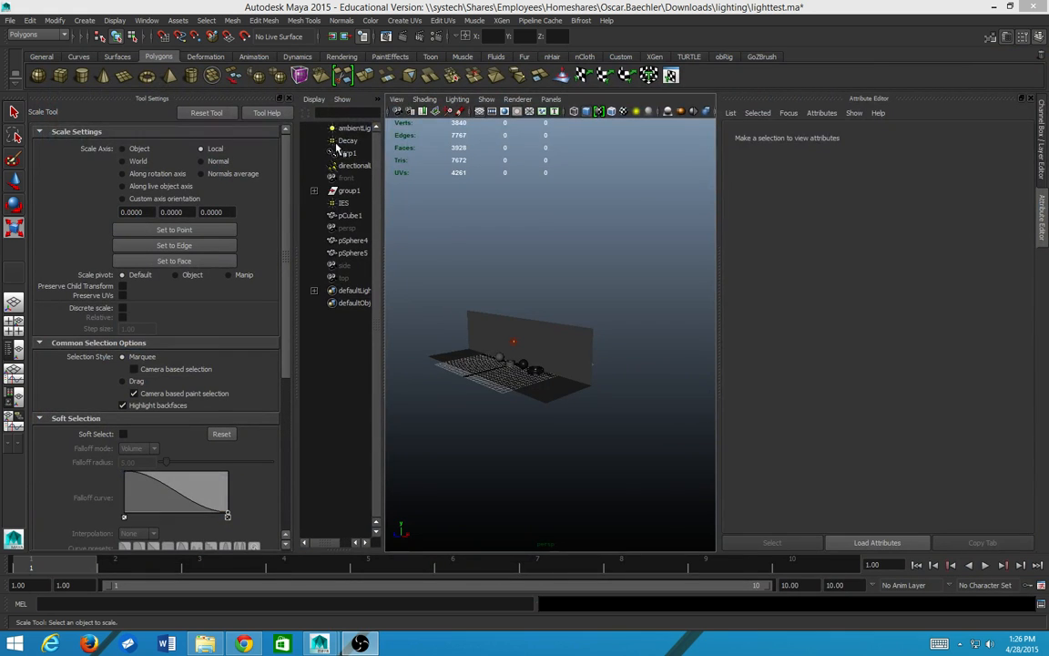
# Step: Select directionalLight1, widen the object list, and review the light's Depth Map Shadow Attributes
pyautogui.click(344, 165)
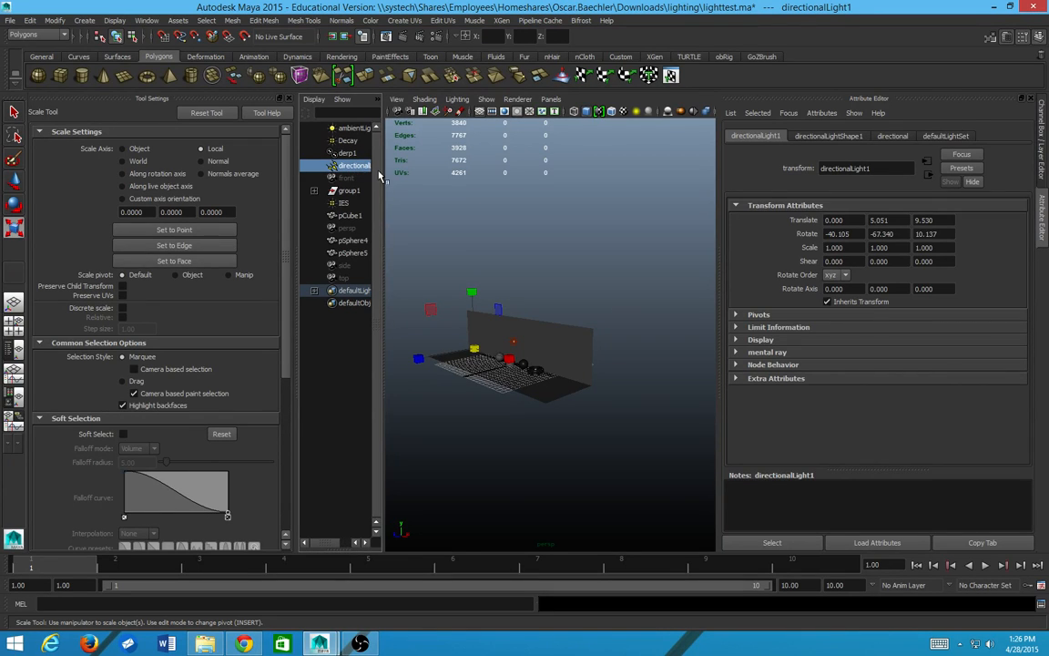
pyautogui.moveTo(387, 198); pyautogui.dragTo(461, 196)
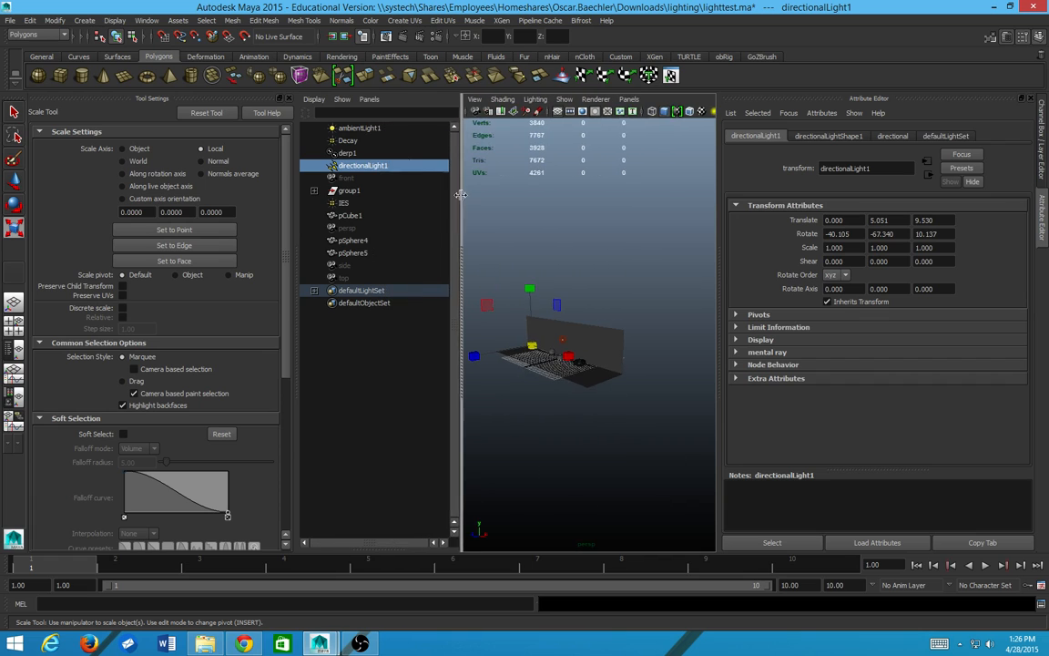
pyautogui.click(945, 136)
pyautogui.click(888, 136)
pyautogui.click(856, 137)
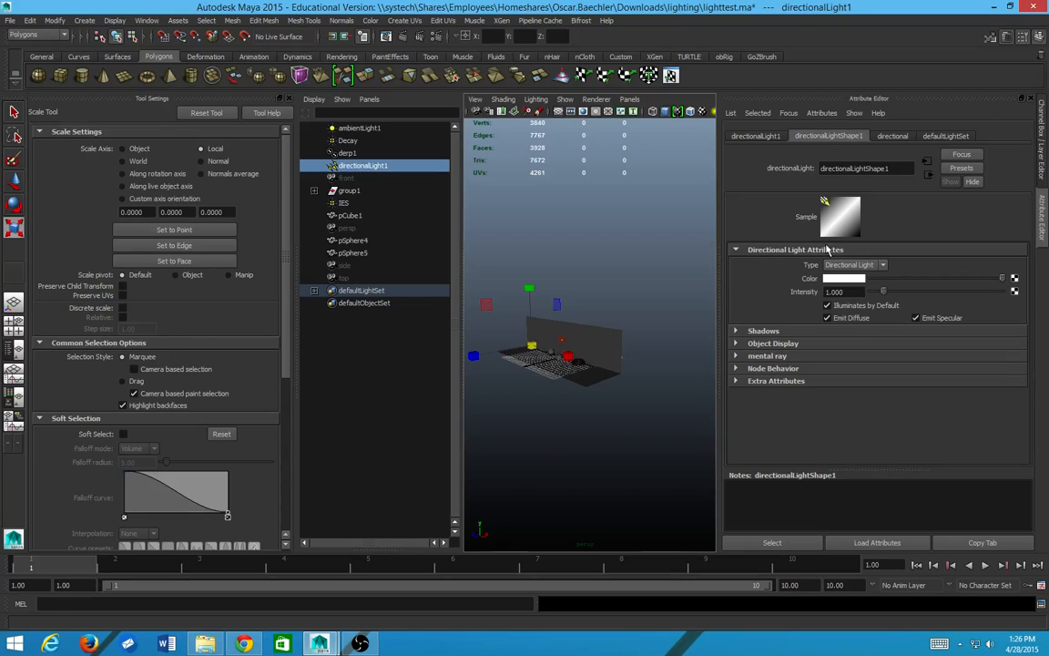
pyautogui.click(758, 331)
pyautogui.scroll(-4, 764, 324)
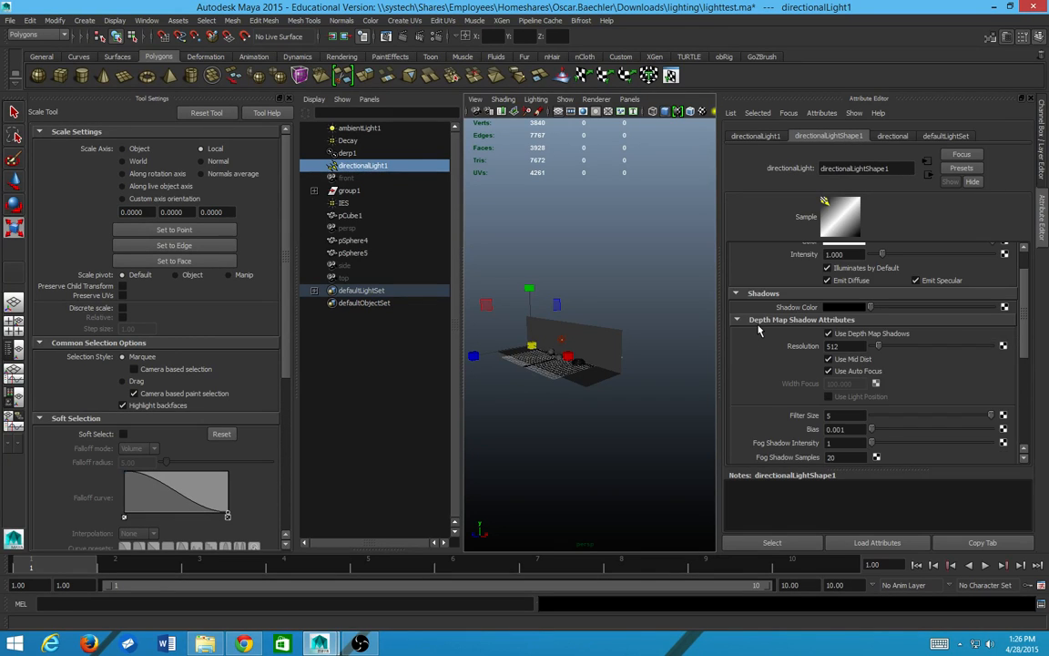
pyautogui.scroll(1, 768, 316)
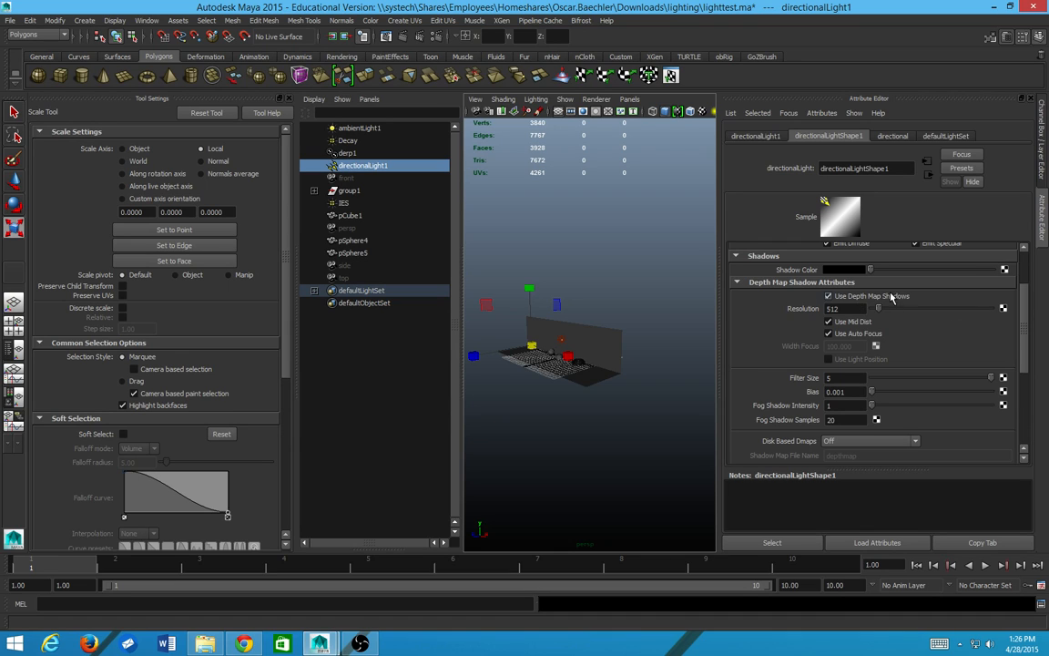
# Step: Set directionalLight1's depth map shadow resolution to 16 and render the scene from a closer view
pyautogui.scroll(5, 567, 264)
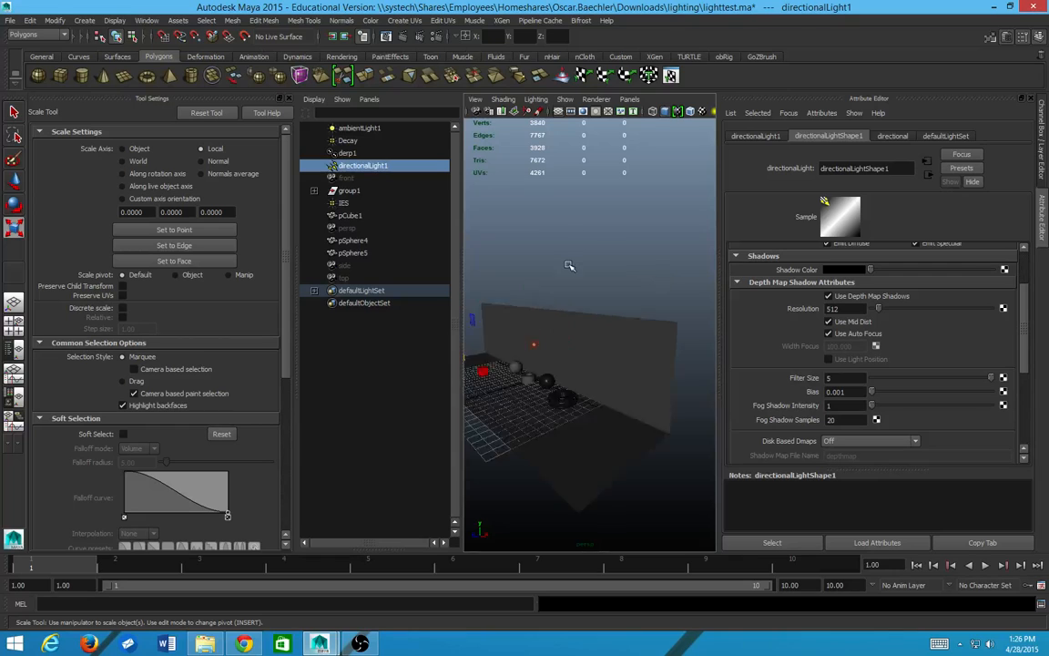
pyautogui.keyDown('alt'); pyautogui.moveTo(573, 288); pyautogui.dragTo(608, 273, button='middle'); pyautogui.keyUp('alt')
pyautogui.keyDown('alt'); pyautogui.moveTo(608, 272); pyautogui.dragTo(581, 264); pyautogui.keyUp('alt')
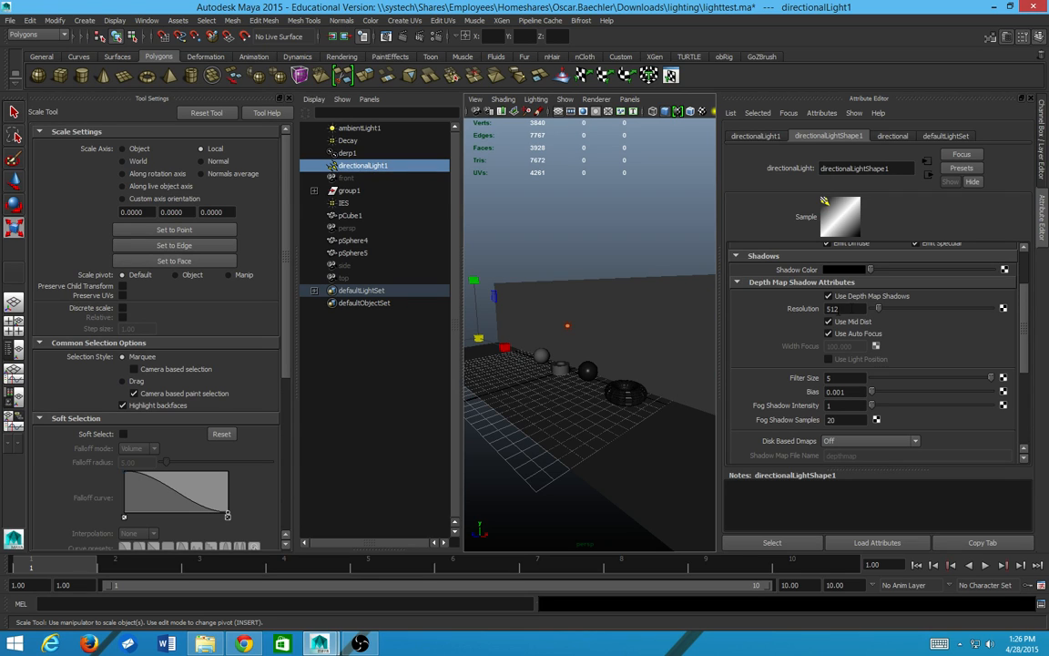
pyautogui.moveTo(877, 309); pyautogui.dragTo(707, 295)
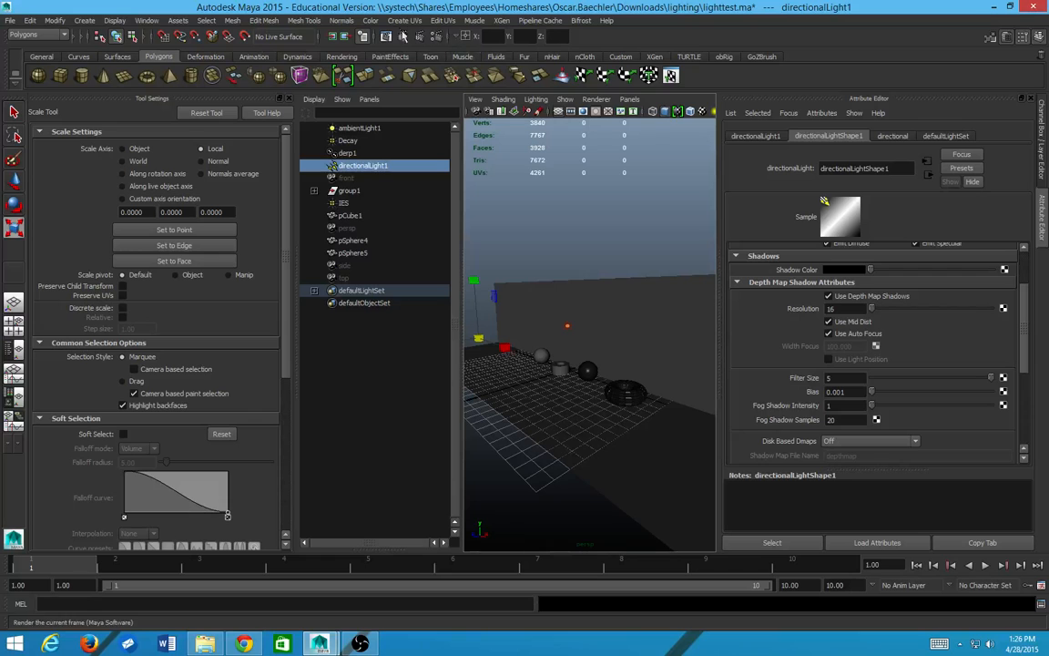
pyautogui.click(367, 36)
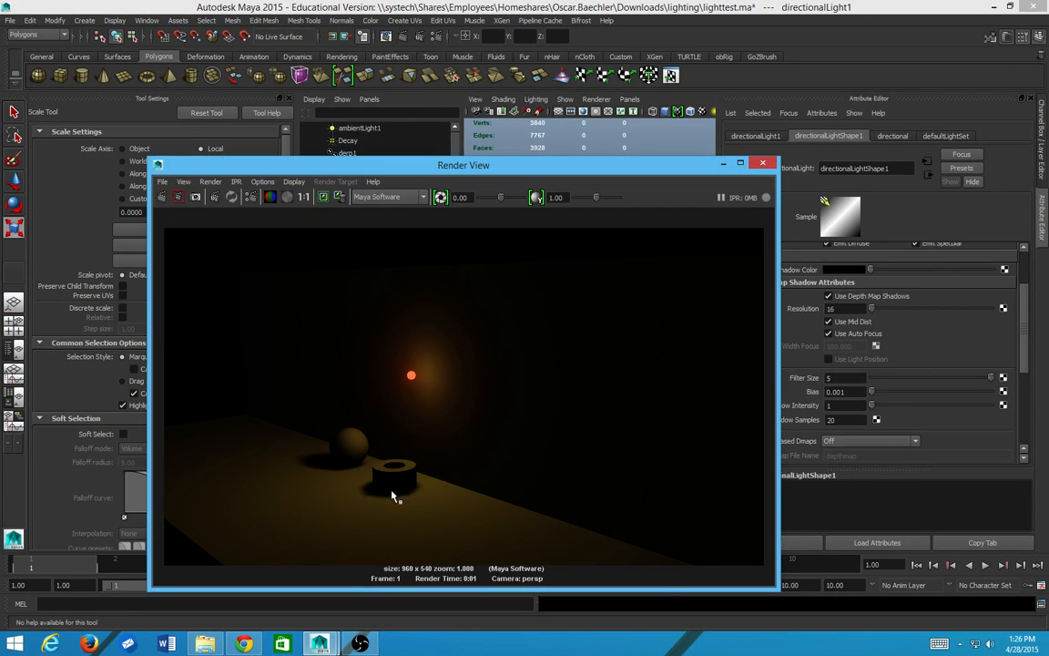
pyautogui.click(762, 163)
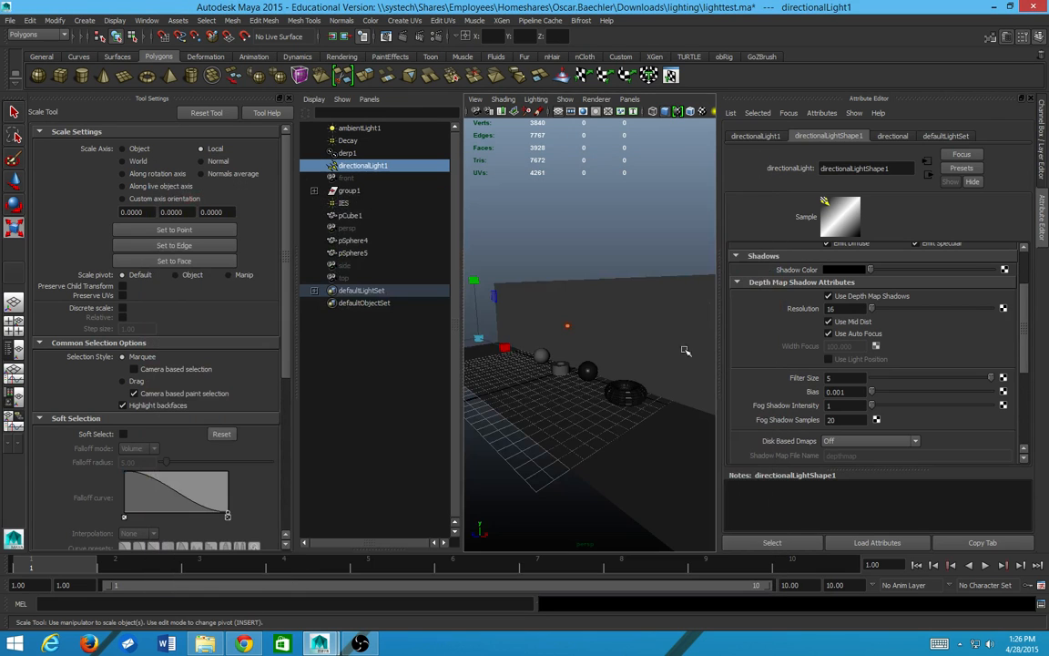
# Step: Hide the point layer and show the directional layer, checking the sun layer in between and leaving it hidden
pyautogui.hotkey('ctrl', 'a')
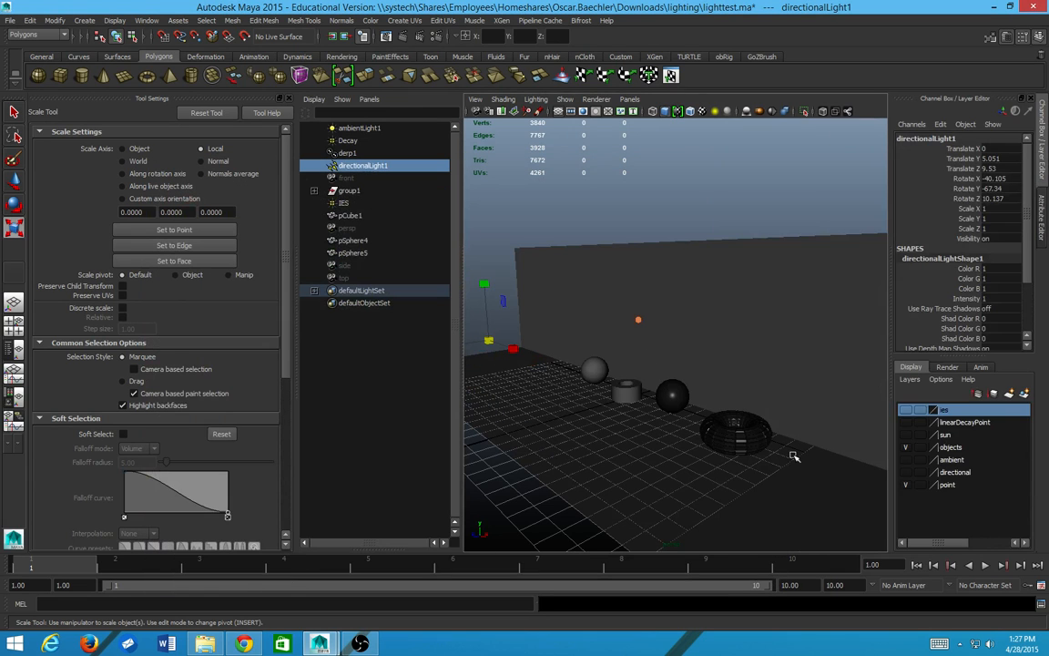
pyautogui.click(907, 447)
pyautogui.click(904, 484)
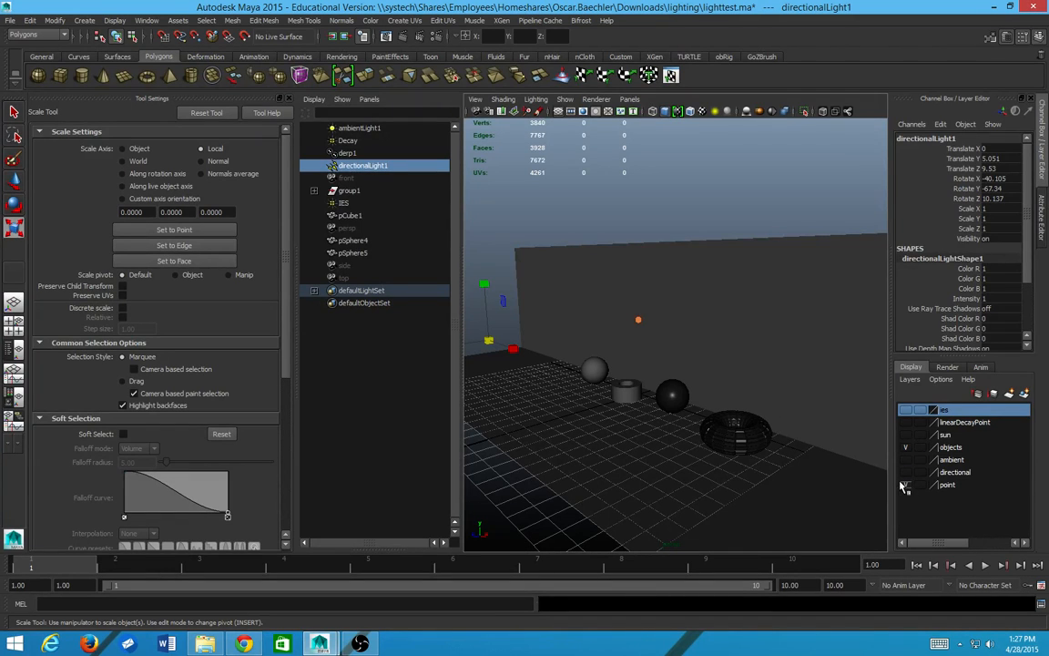
pyautogui.click(906, 435)
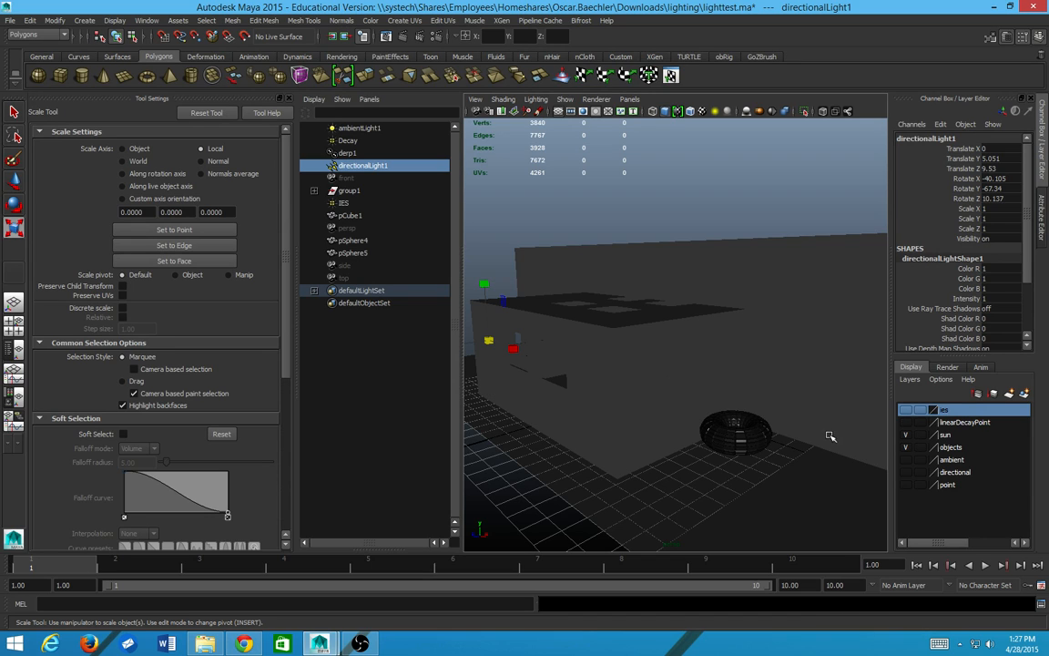
pyautogui.click(905, 435)
pyautogui.click(906, 447)
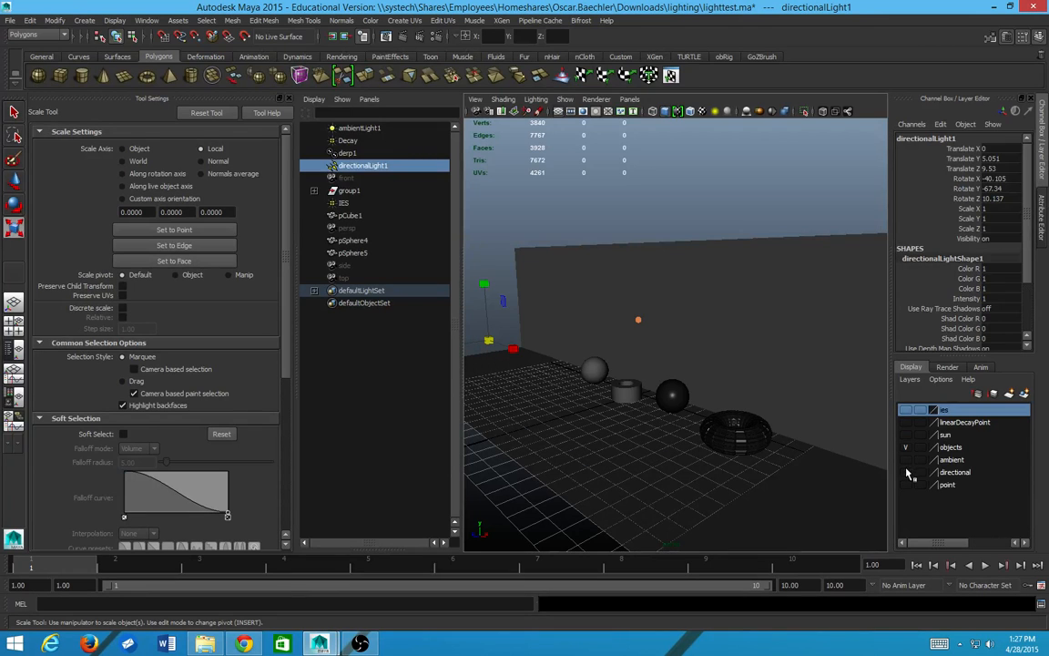
pyautogui.click(905, 472)
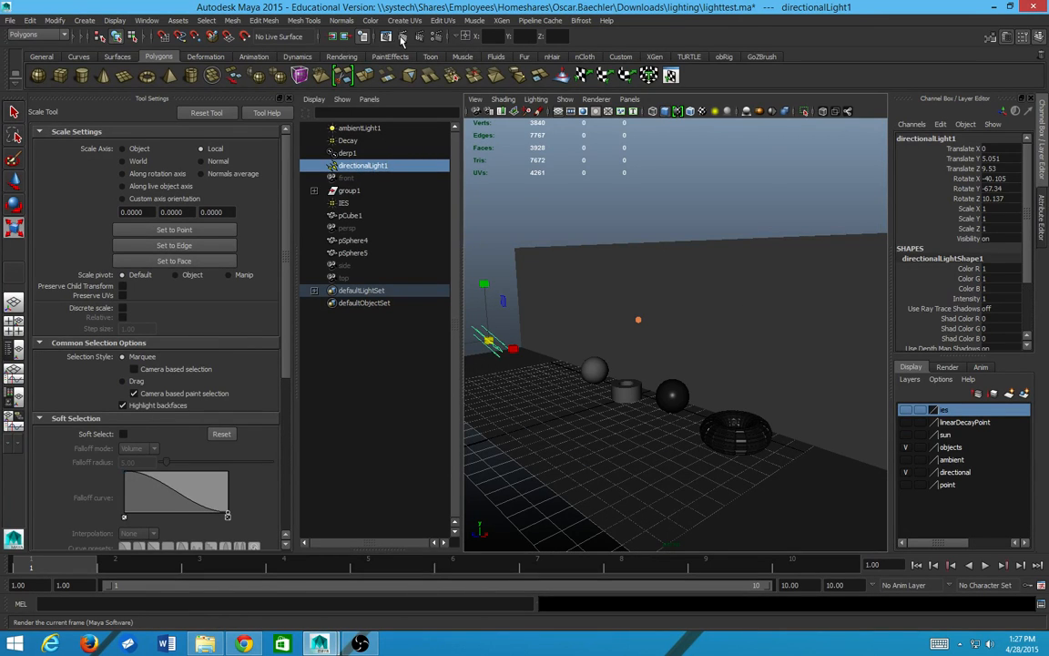
# Step: Render the scene with the directional layer active and examine the shadows around the sphere and pipe up close
pyautogui.click(404, 36)
pyautogui.scroll(-5, 483, 415)
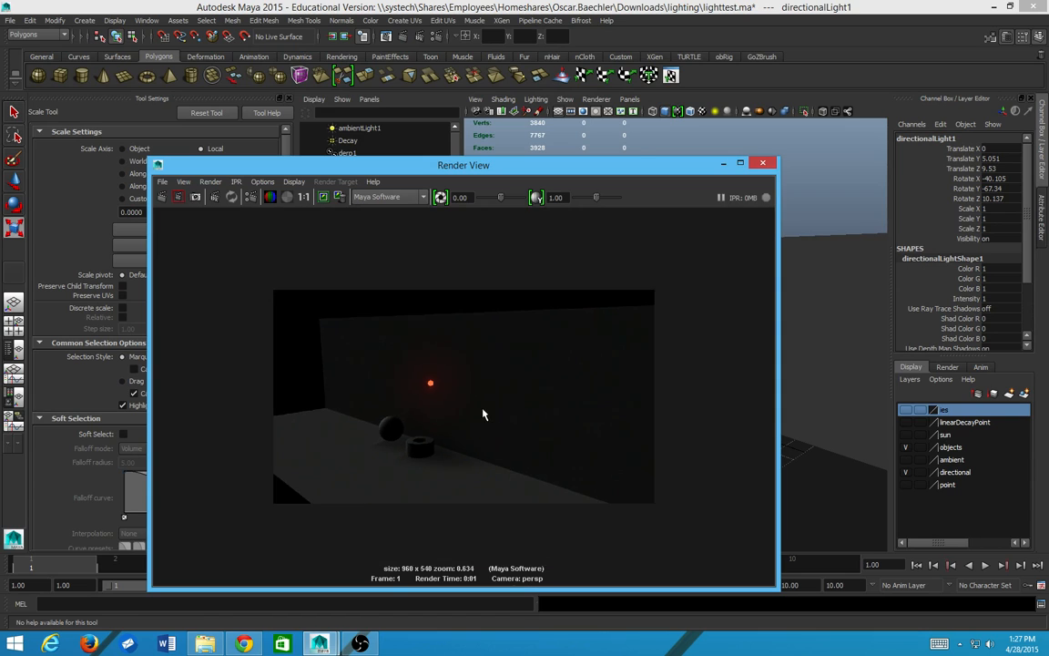
pyautogui.scroll(5, 481, 417)
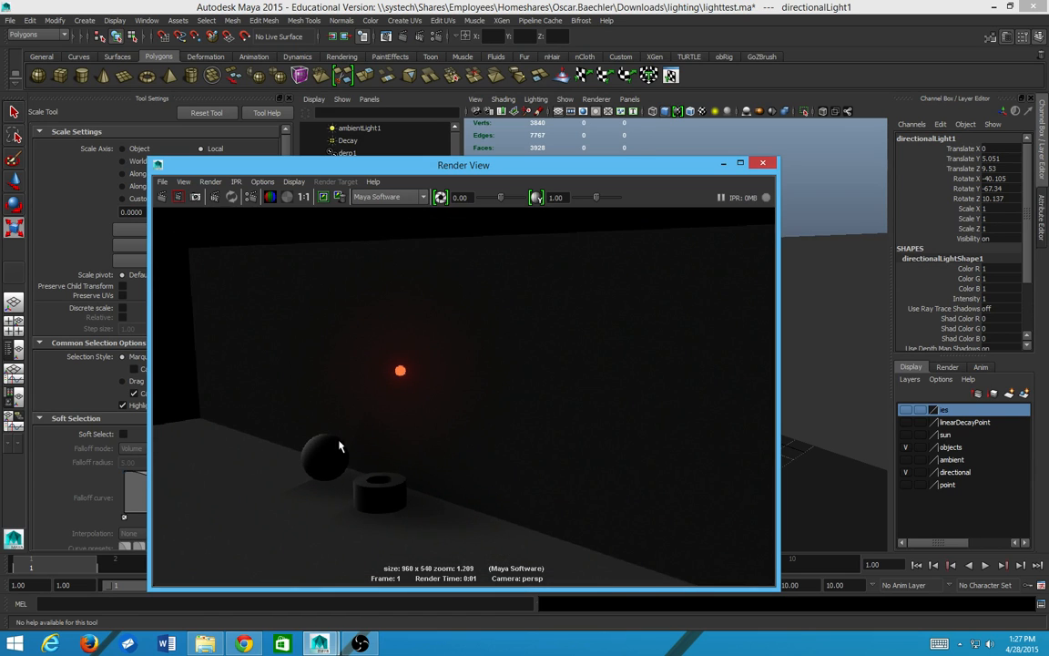
# Step: Set directionalLight1's depth map shadow resolution to 512, render the scene, and examine the resulting shadows
pyautogui.click(762, 164)
pyautogui.hotkey('ctrl', 'a')
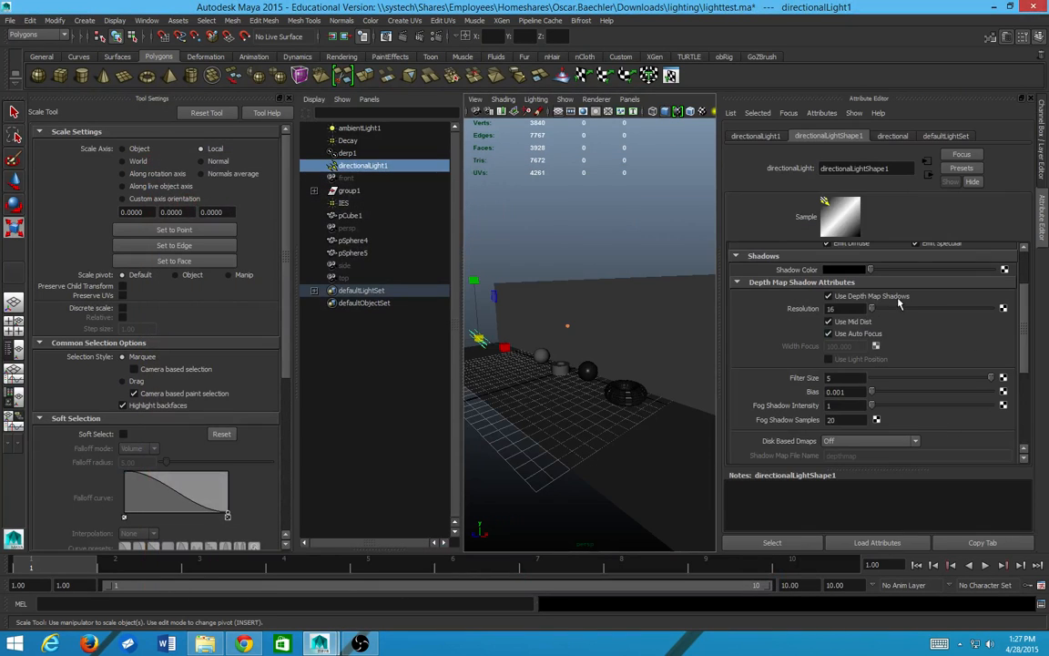
pyautogui.doubleClick(842, 307)
pyautogui.write('512')
pyautogui.press('Return')
pyautogui.click(403, 35)
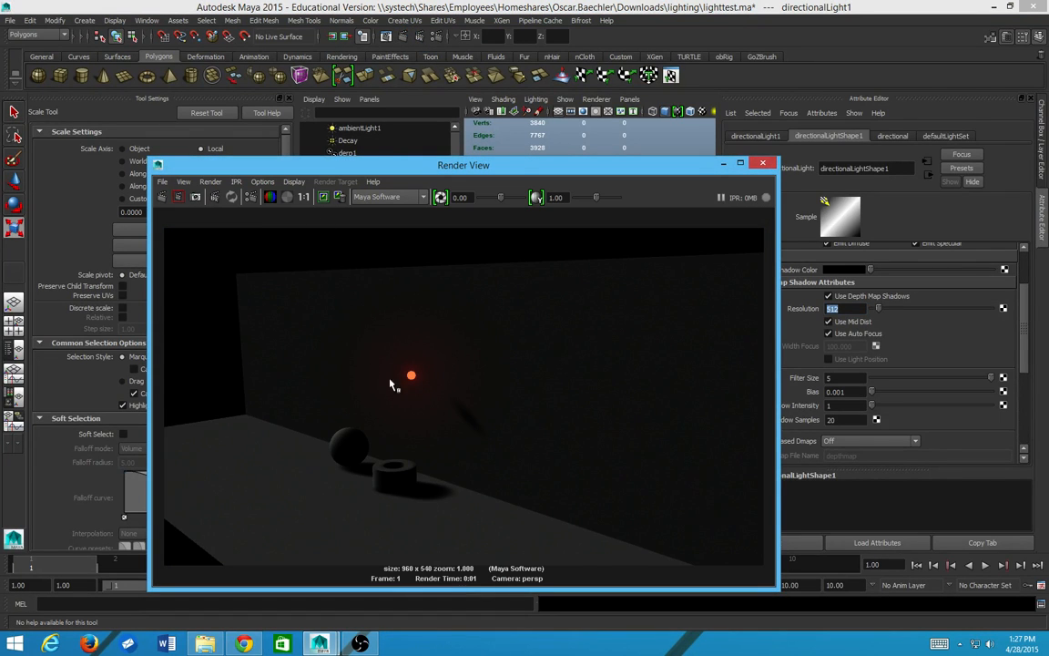
pyautogui.scroll(2, 562, 328)
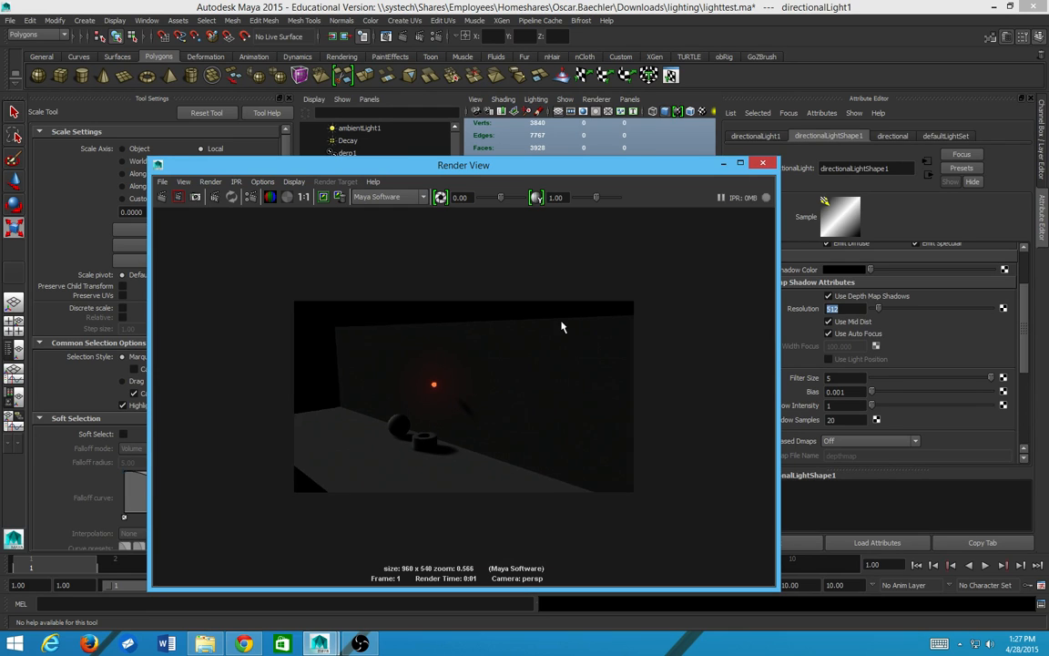
pyautogui.scroll(-15, 569, 333)
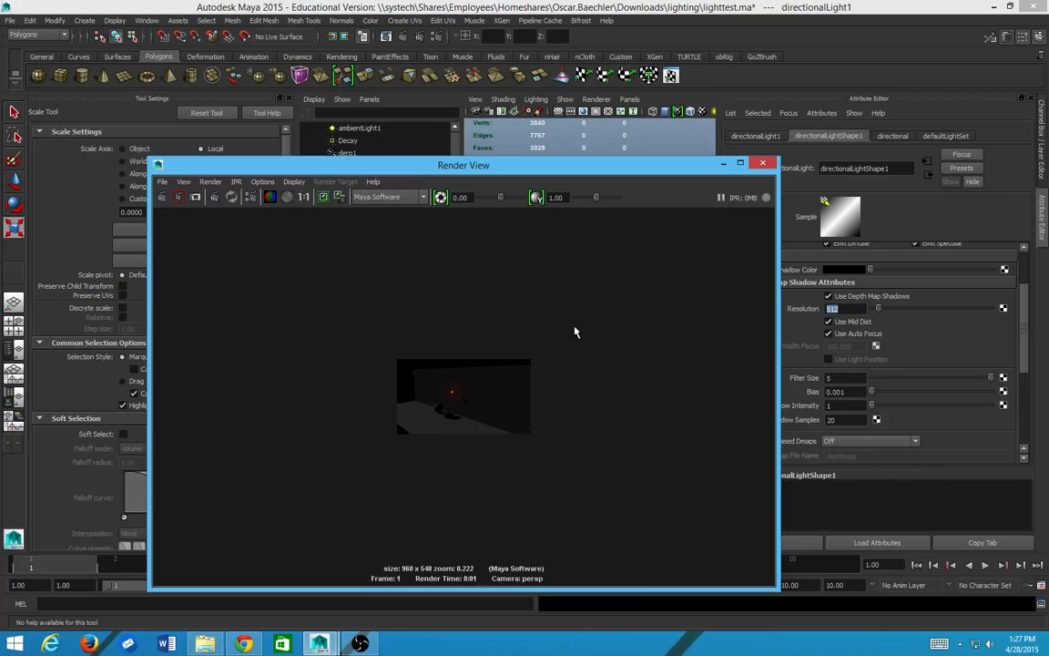
pyautogui.click(764, 163)
pyautogui.hotkey('alt', 'Tab')
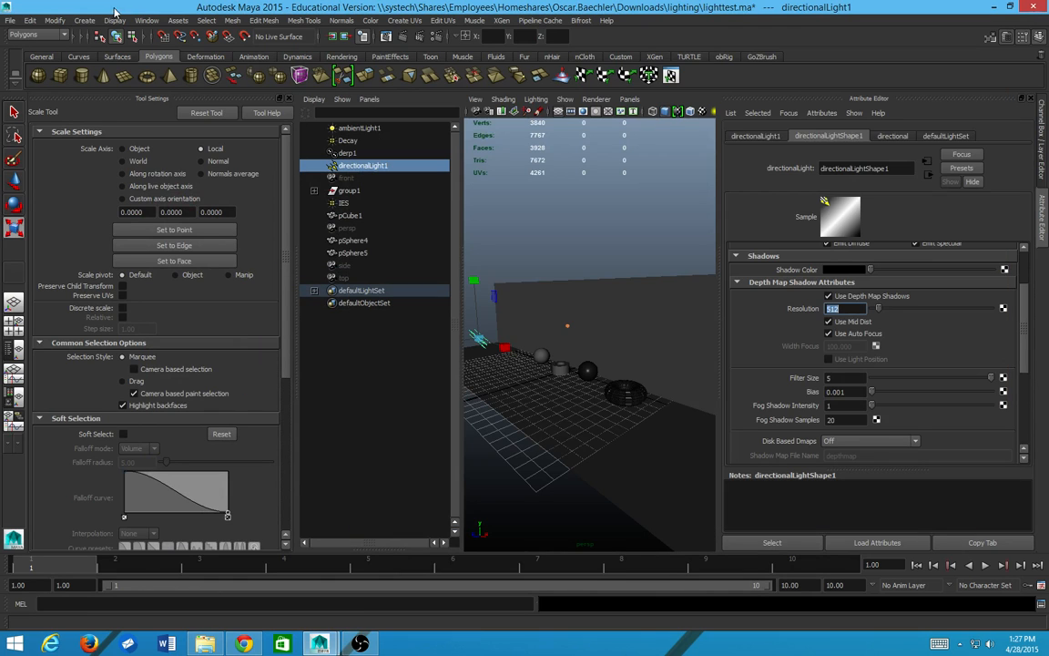
# Step: Create a spot light in the scene
pyautogui.click(104, 11)
pyautogui.click(113, 20)
pyautogui.moveTo(146, 20)
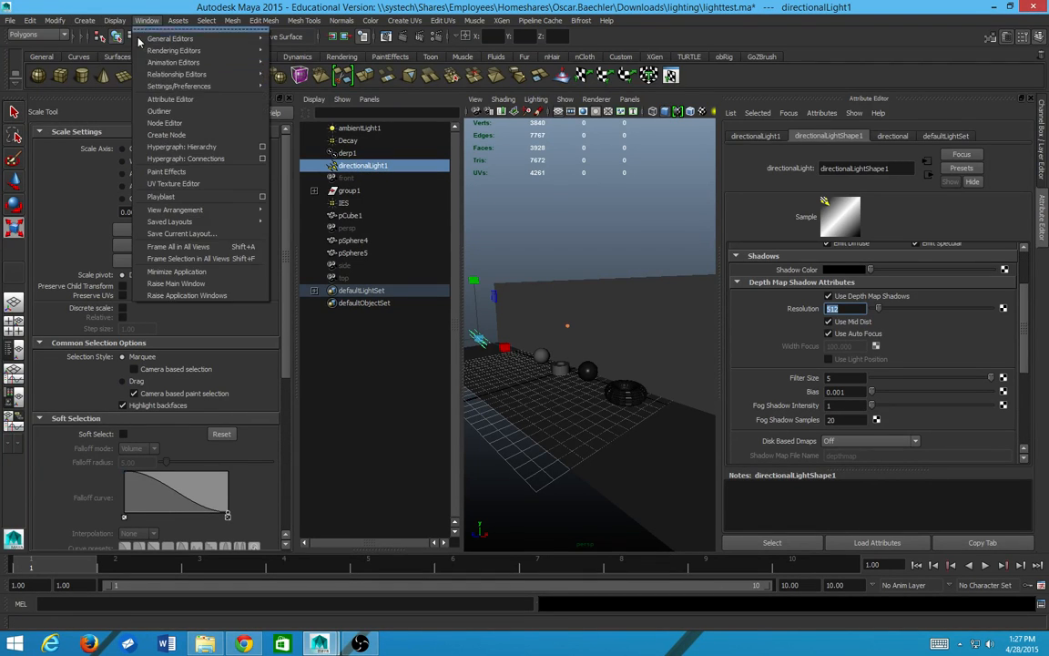
pyautogui.moveTo(119, 88)
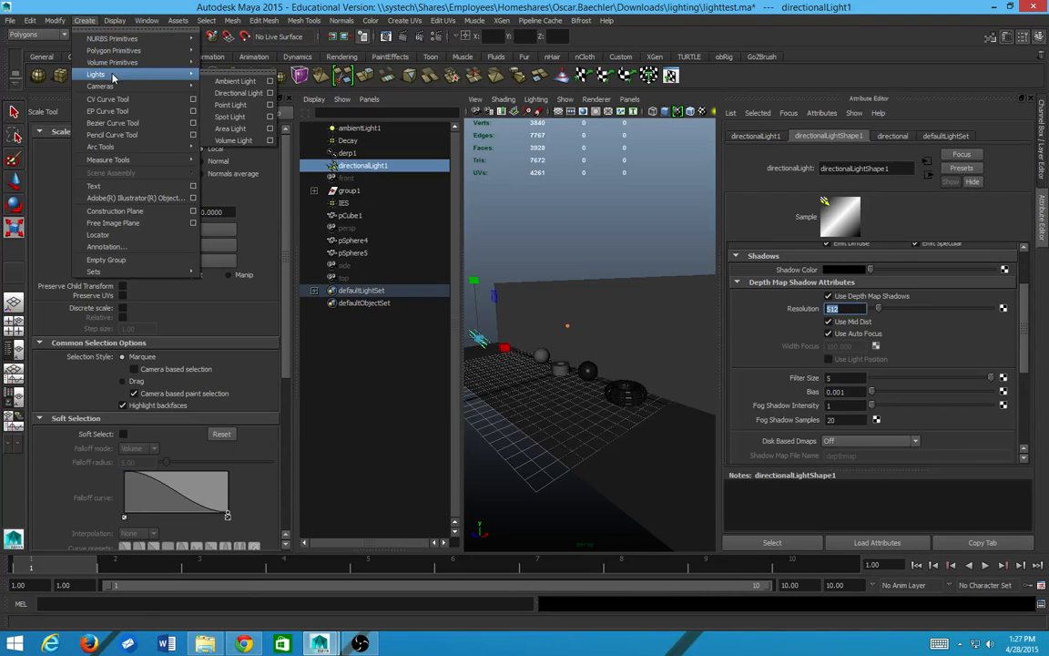
pyautogui.click(229, 117)
pyautogui.scroll(5, 663, 340)
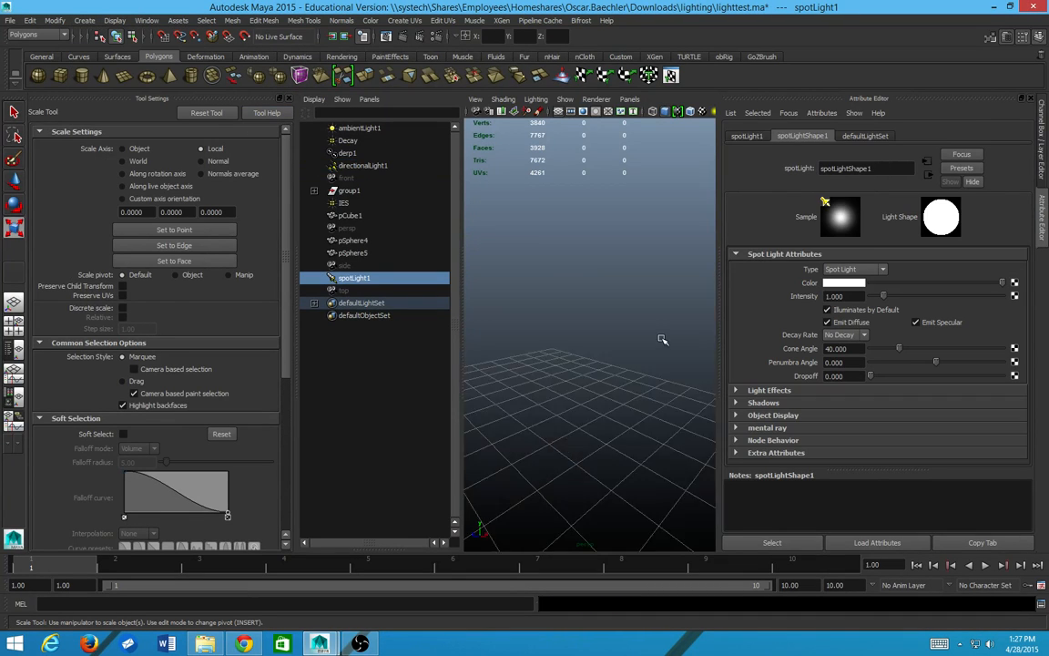
pyautogui.scroll(-8, 654, 343)
pyautogui.scroll(7, 603, 342)
pyautogui.scroll(-4, 576, 349)
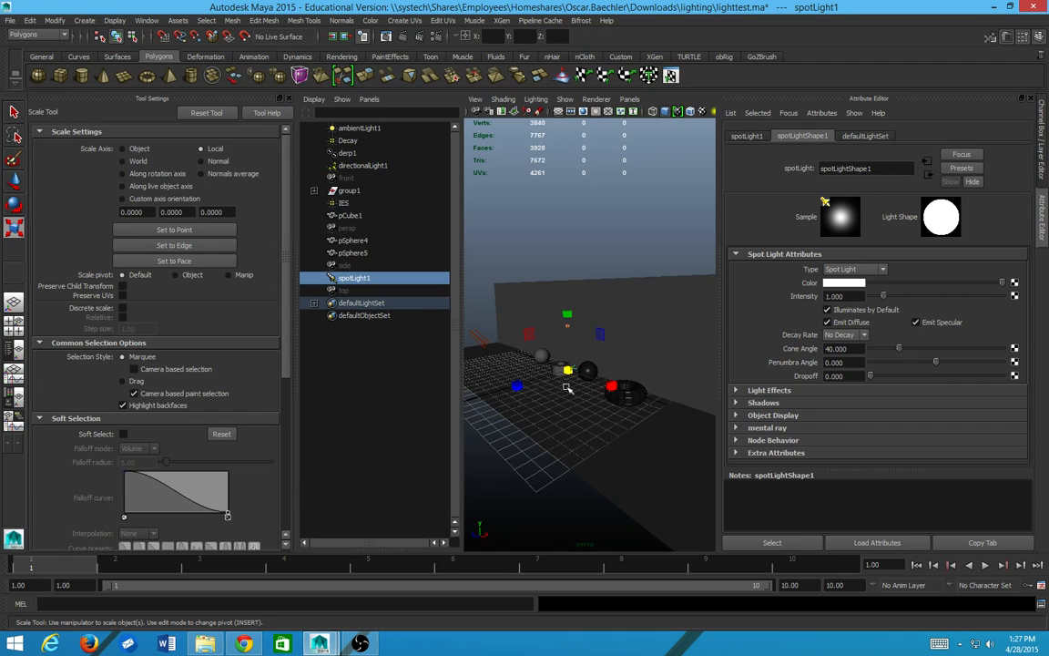
# Step: Move spotLight1 up above the objects and rotate it to aim down at the floor, undoing the accidental component-mode change on pPlane1
pyautogui.click(553, 386)
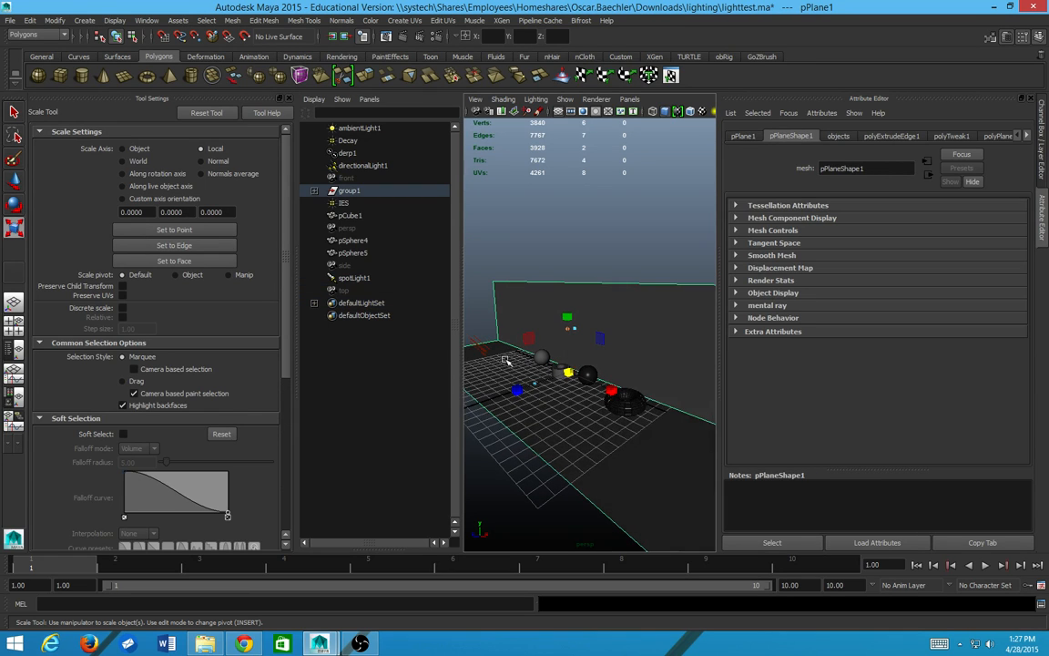
pyautogui.click(355, 277)
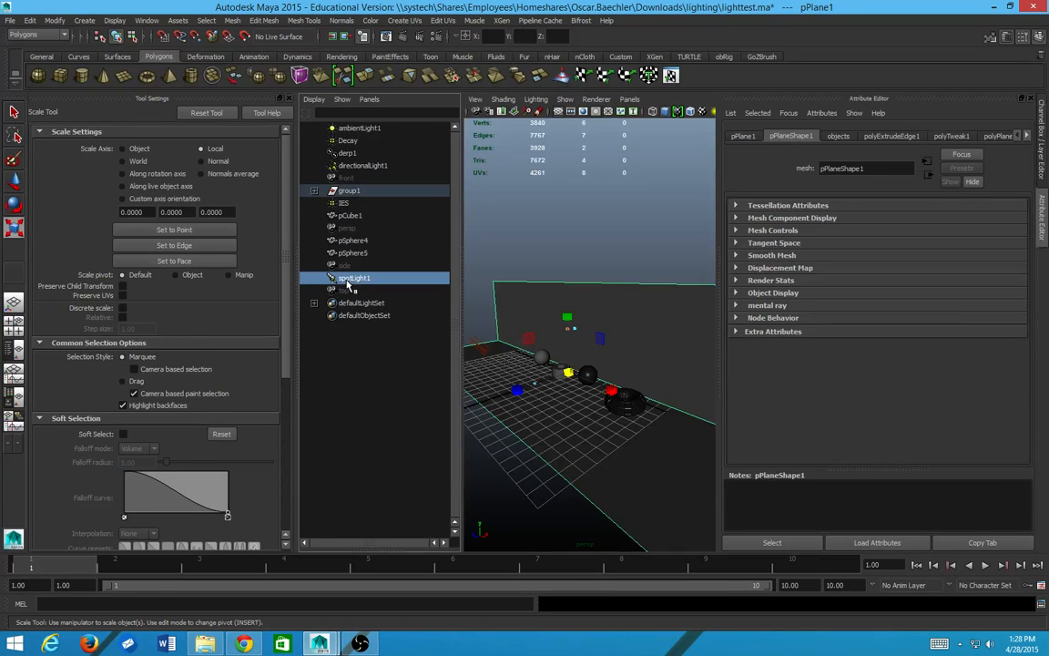
pyautogui.press('w')
pyautogui.moveTo(536, 384); pyautogui.dragTo(519, 234)
pyautogui.press('e')
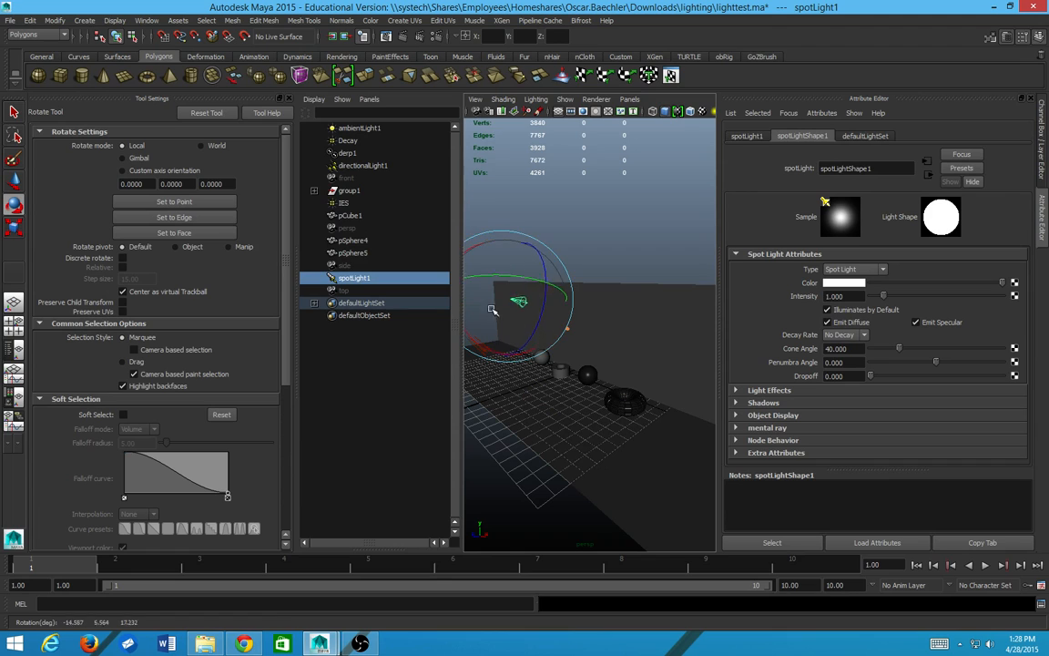
pyautogui.moveTo(537, 266); pyautogui.dragTo(537, 294)
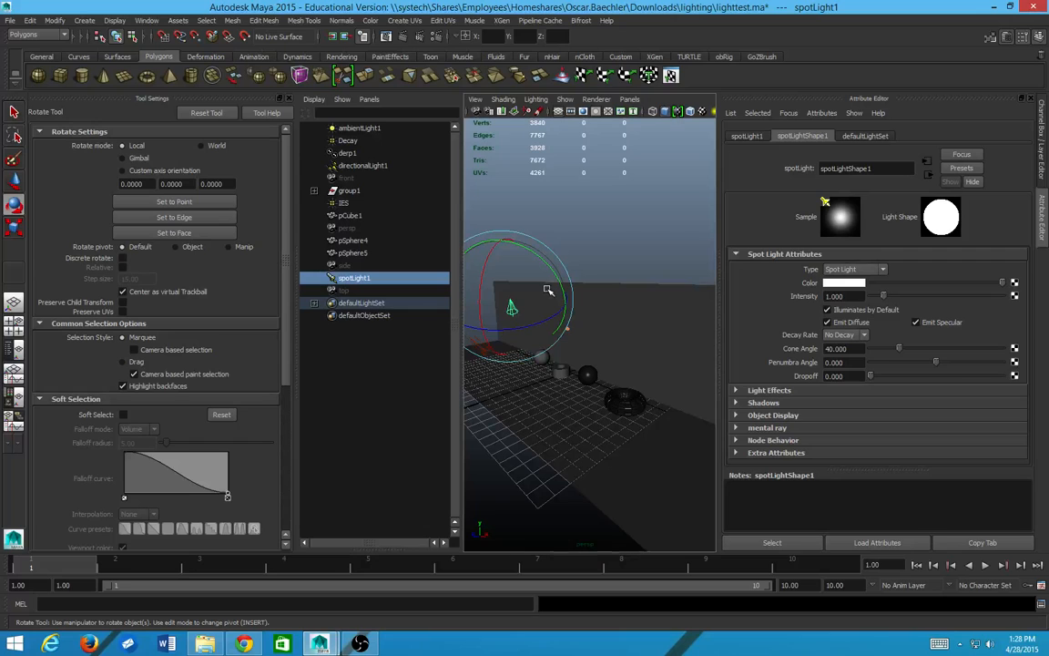
pyautogui.moveTo(547, 290); pyautogui.dragTo(592, 287, button='right')
pyautogui.hotkey('ctrl', 'z')
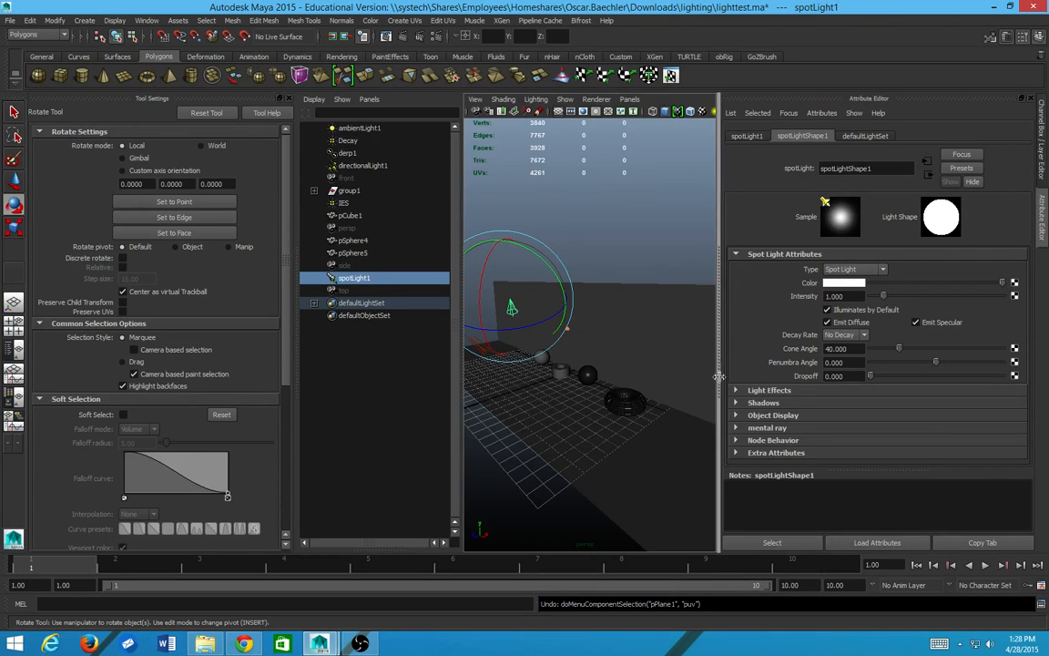
# Step: Review spotLight1's Shadows section, including its Depth Map Shadow Attributes
pyautogui.click(737, 401)
pyautogui.scroll(2, 752, 383)
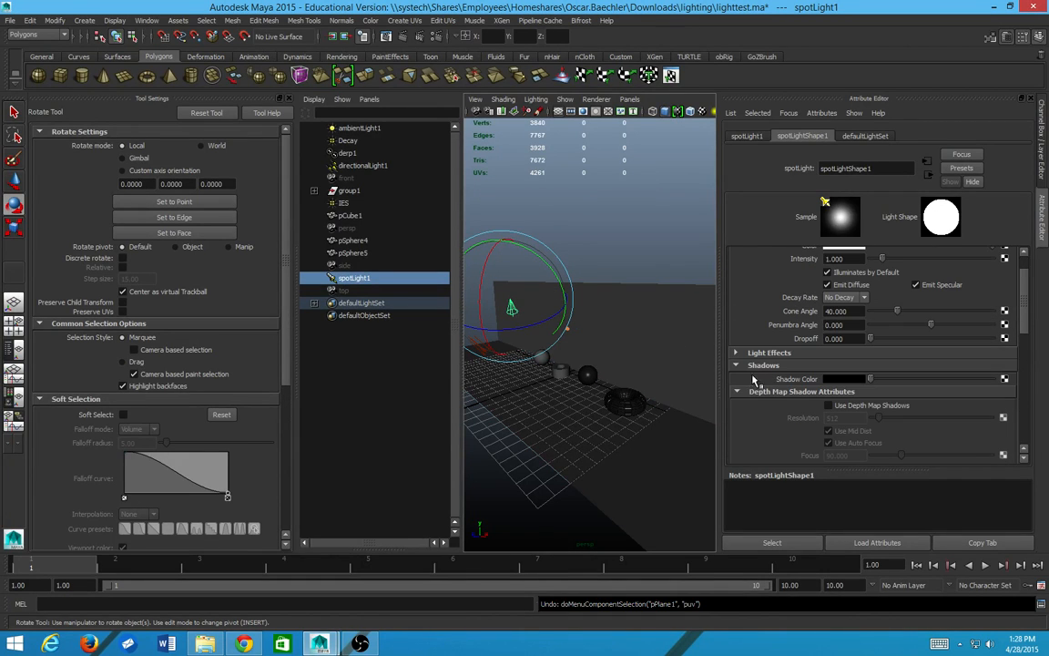
pyautogui.click(754, 366)
# Step: Switch to File Explorer with the lighting folder of saved renders
pyautogui.hotkey('alt', 'Tab')
pyautogui.hotkey('alt', 'Tab')
pyautogui.hotkey('alt', 'Tab')
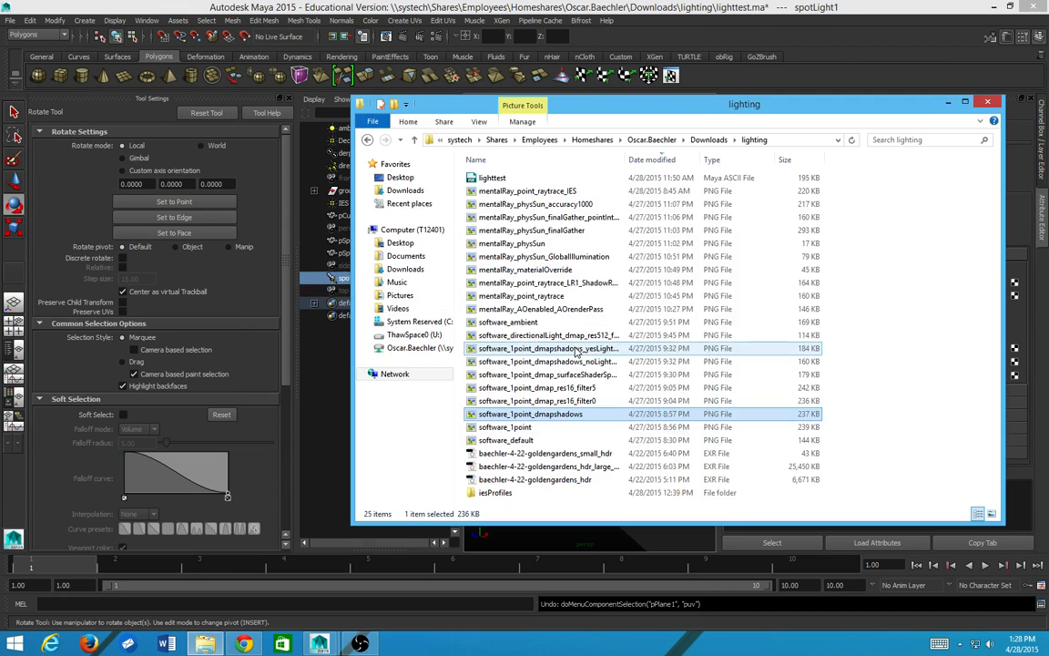
pyautogui.hotkey('alt', 'Tab')
pyautogui.hotkey('alt', 'Tab')
pyautogui.hotkey('alt', 'Tab')
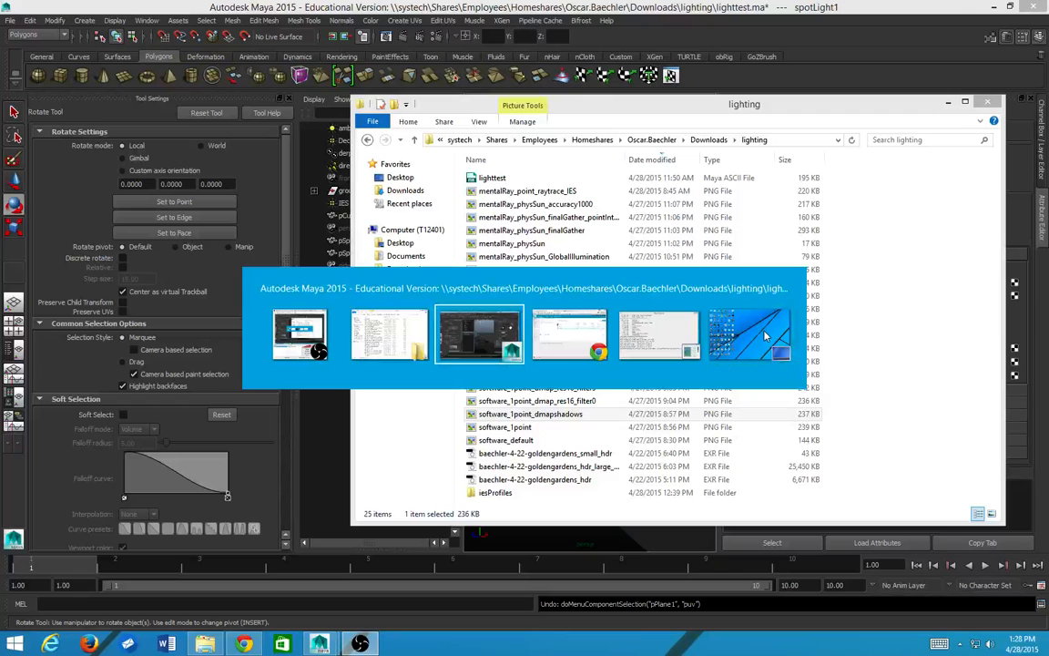
pyautogui.hotkey('alt', 'Tab')
pyautogui.hotkey('alt', 'Tab')
pyautogui.hotkey('alt', 'Tab')
pyautogui.hotkey('alt', 'Tab')
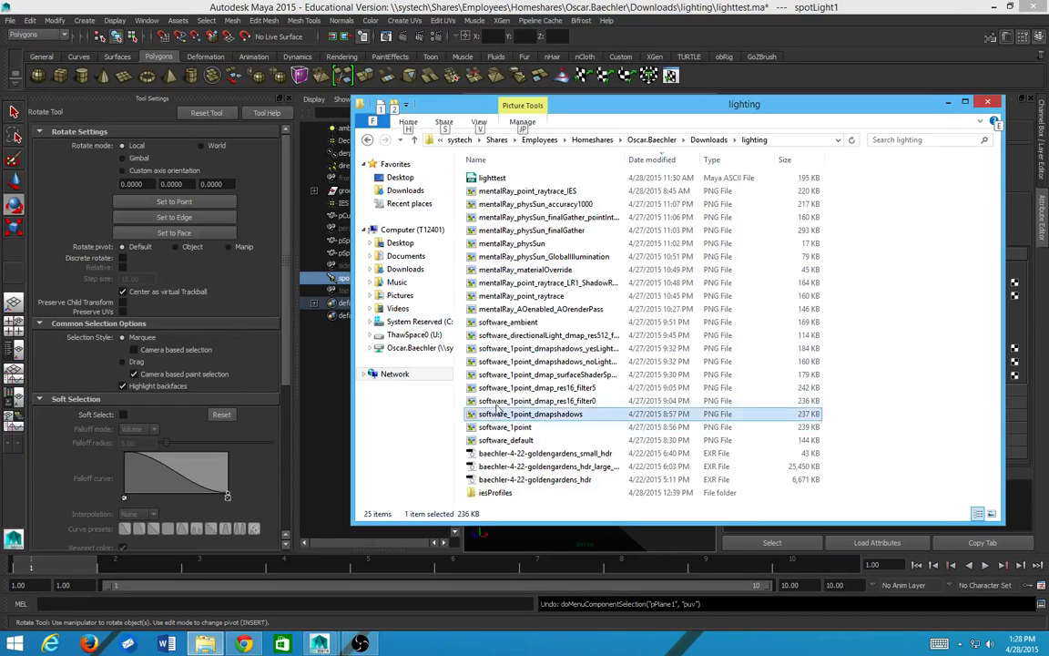
# Step: Open the saved software_directionalLight_dmap_res512_filter5 render from the lighting folder, leaving all file names as they are
pyautogui.click(497, 412)
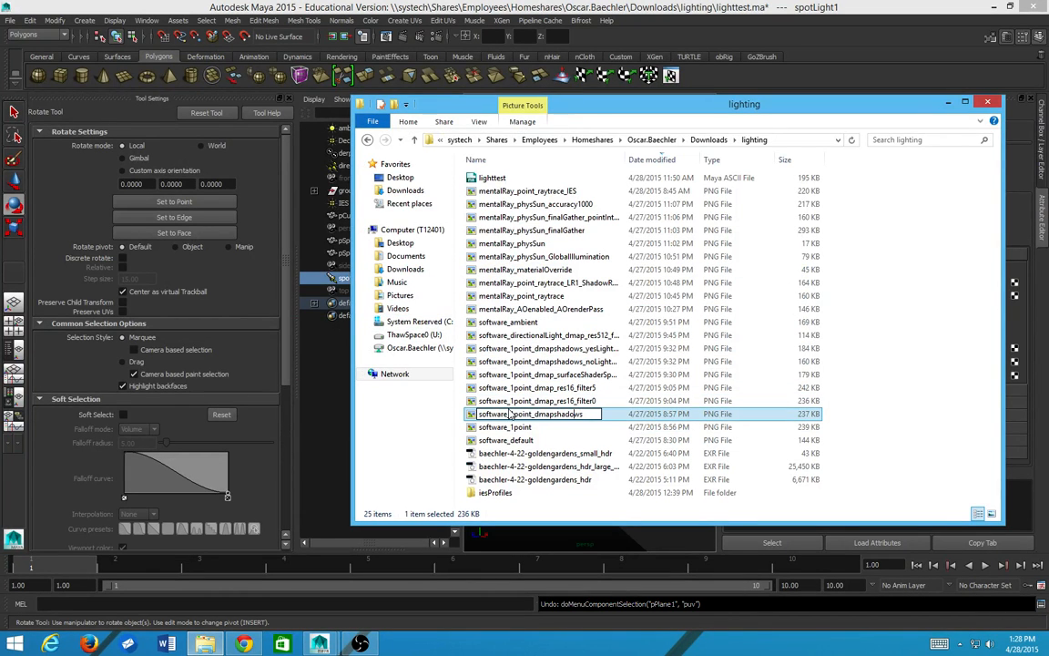
pyautogui.press('Return')
pyautogui.press('Up')
pyautogui.press('Up')
pyautogui.press('Up')
pyautogui.press('Up')
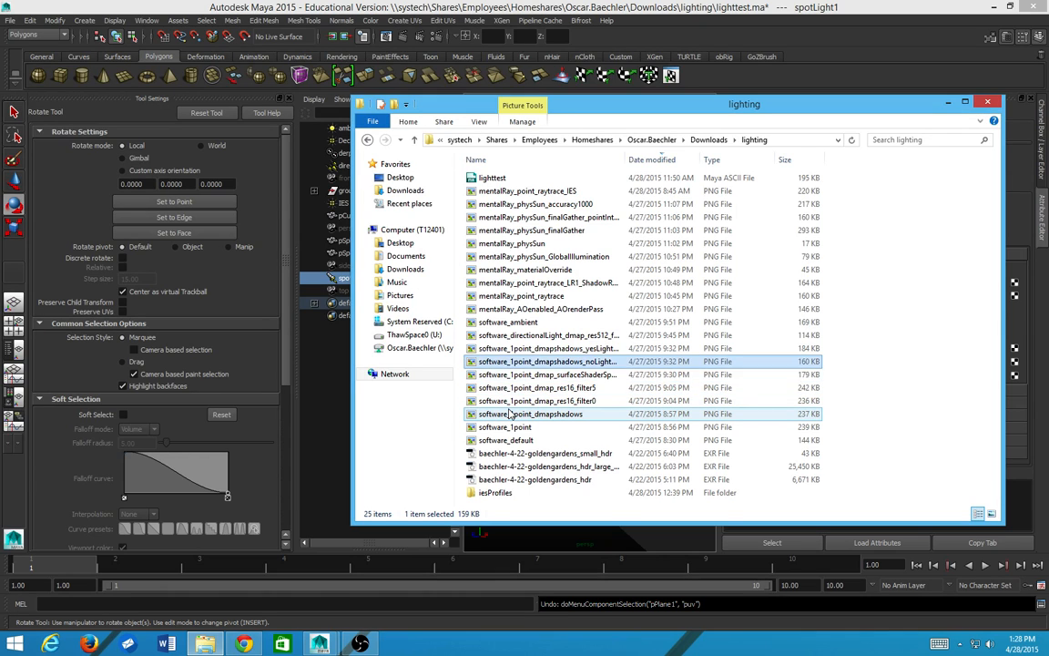
pyautogui.press('Up')
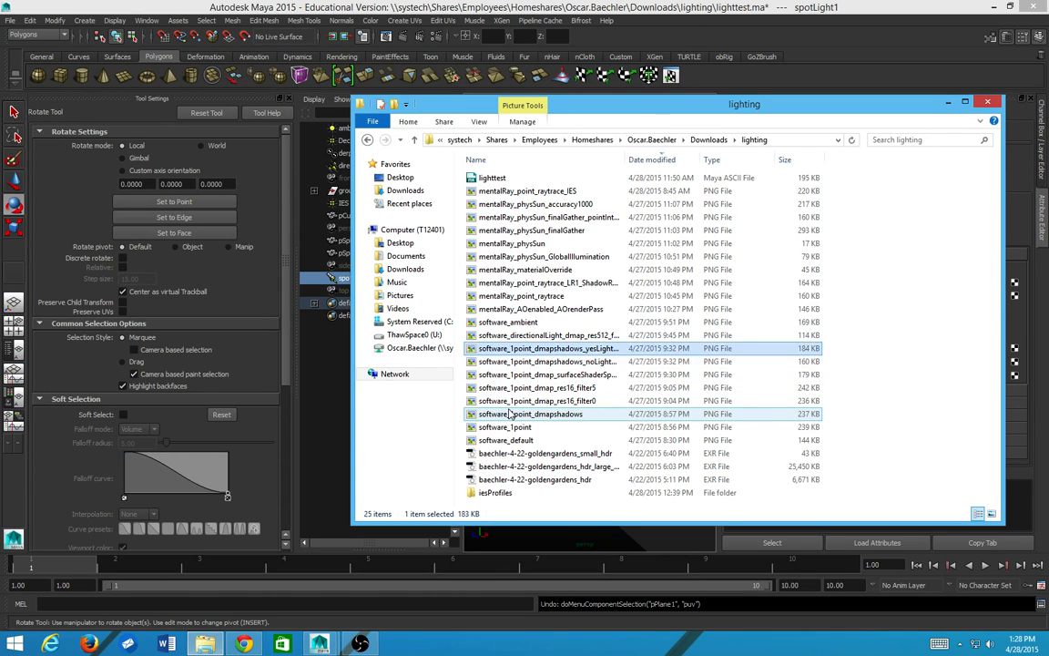
pyautogui.press('Up')
pyautogui.press('Up')
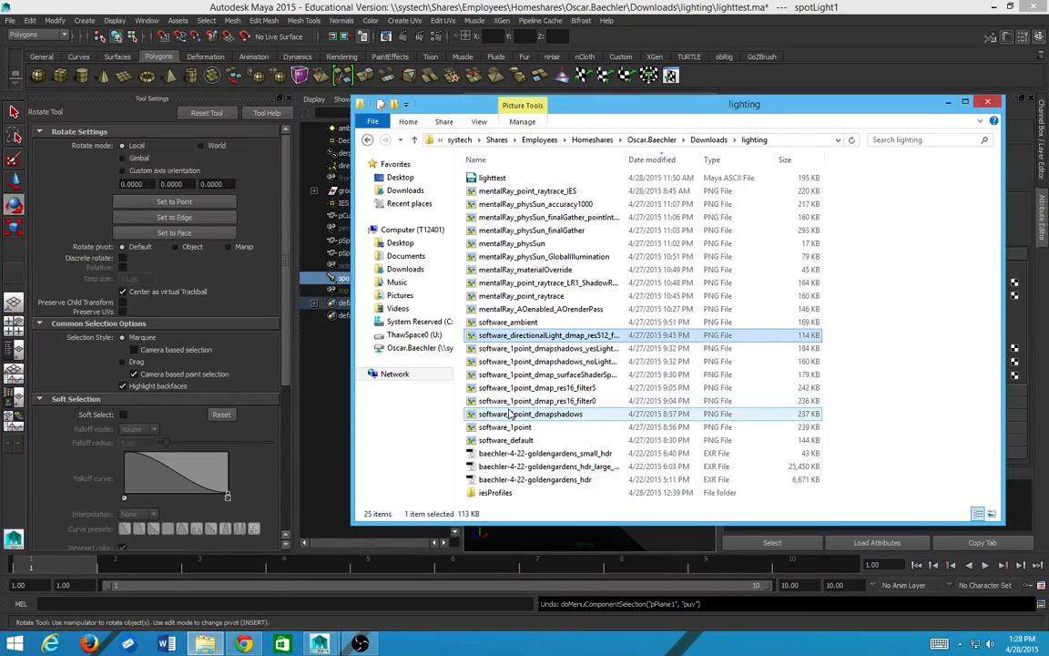
pyautogui.press('Return')
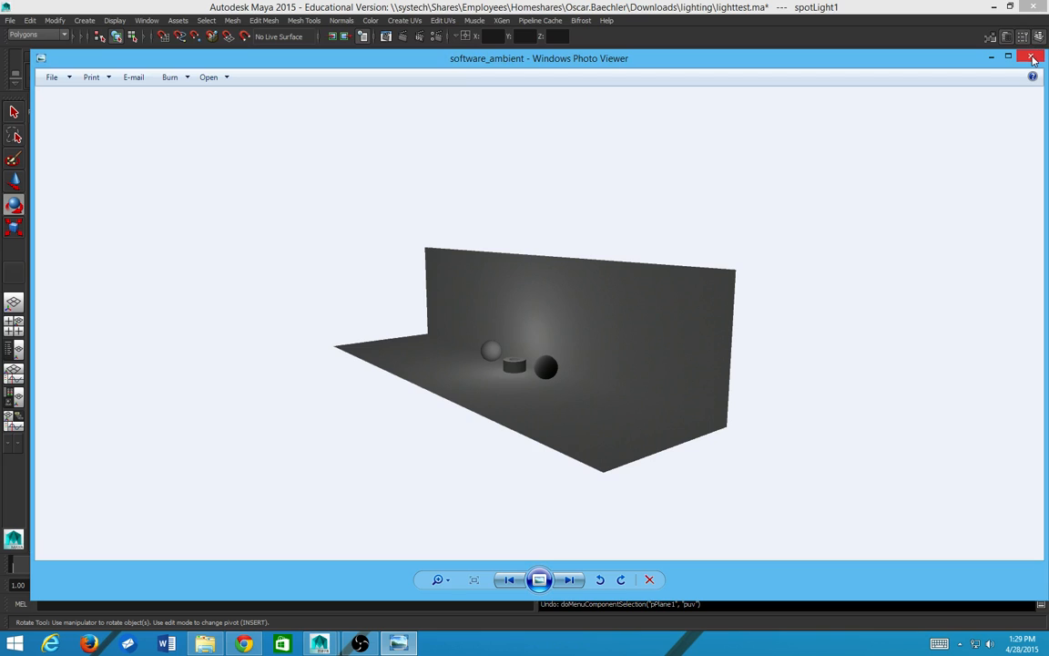
# Step: Compare the saved directional light, software_ambient, and mentalRay_AOenabled_AOrenderPass renders in Windows Photo Viewer
pyautogui.click(1033, 58)
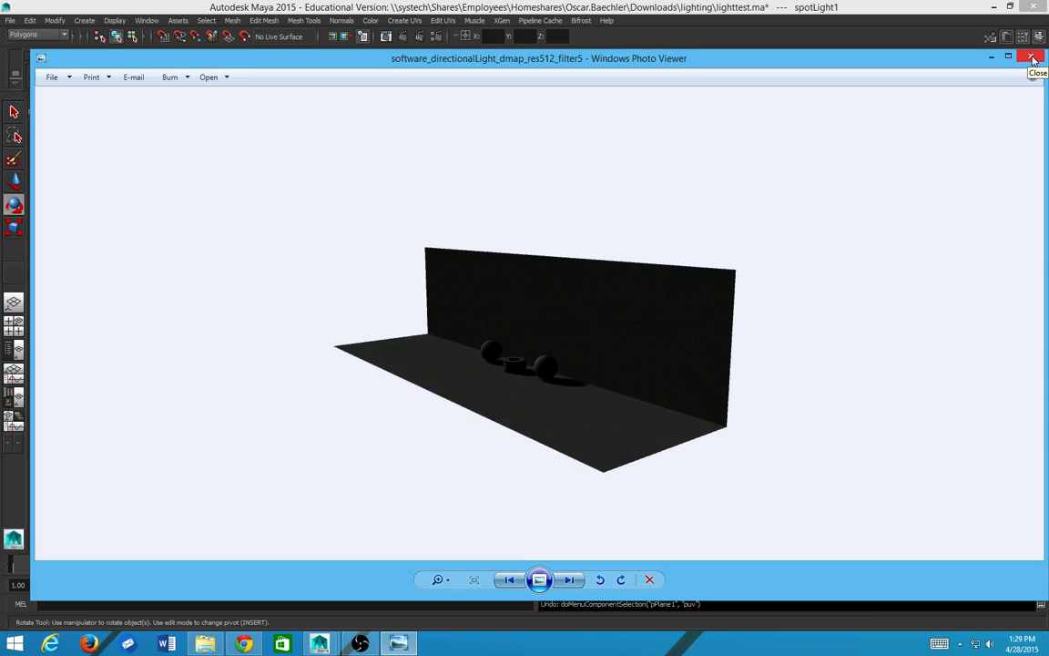
pyautogui.click(1033, 57)
pyautogui.click(1033, 57)
pyautogui.press('Right')
pyautogui.press('Left')
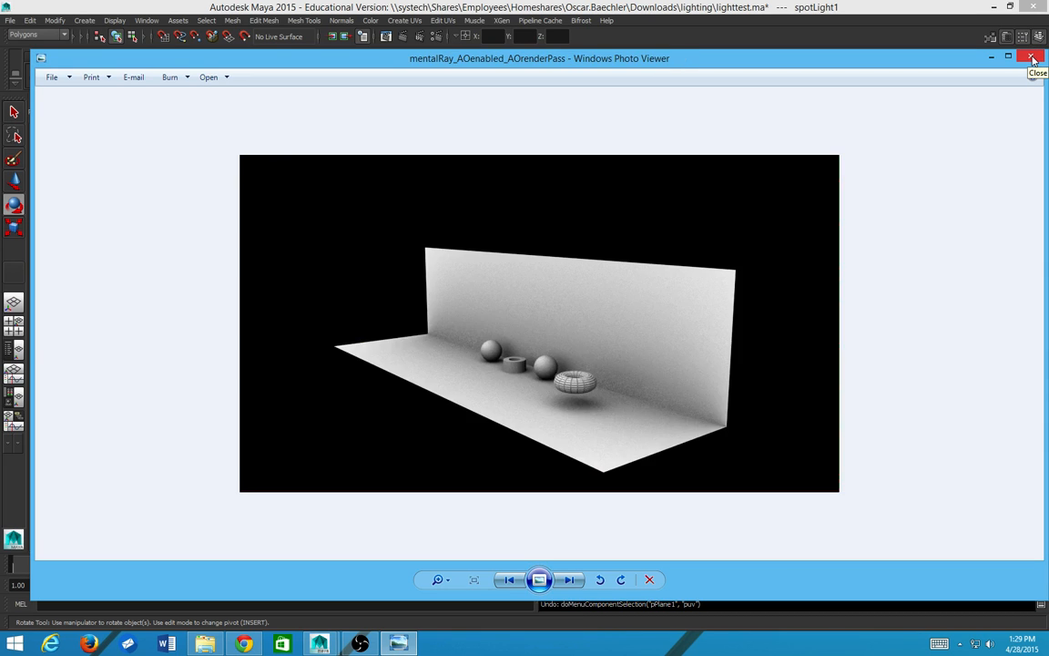
pyautogui.press('Right')
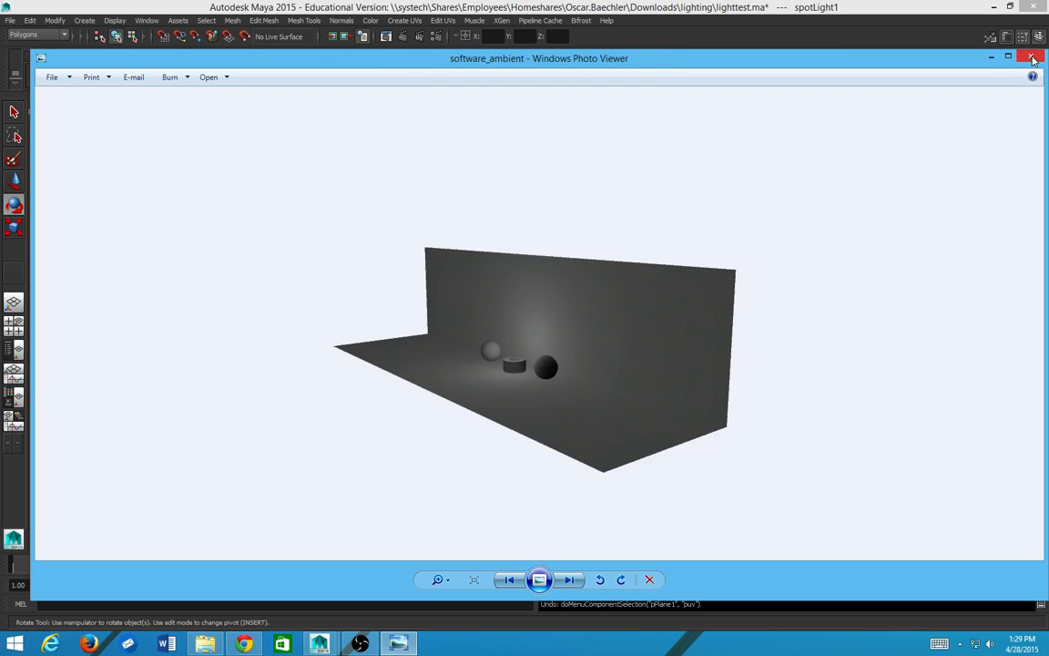
pyautogui.press('Left')
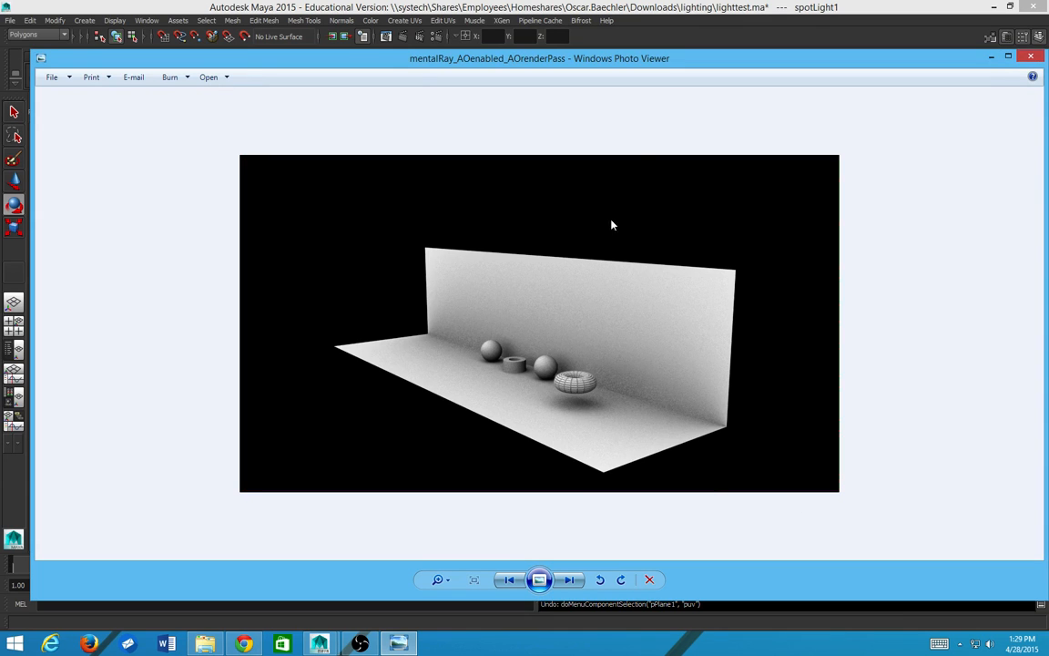
# Step: Return to Maya, delete spotLight1, and set the renderer to mental ray in the Render Settings
pyautogui.click(644, 15)
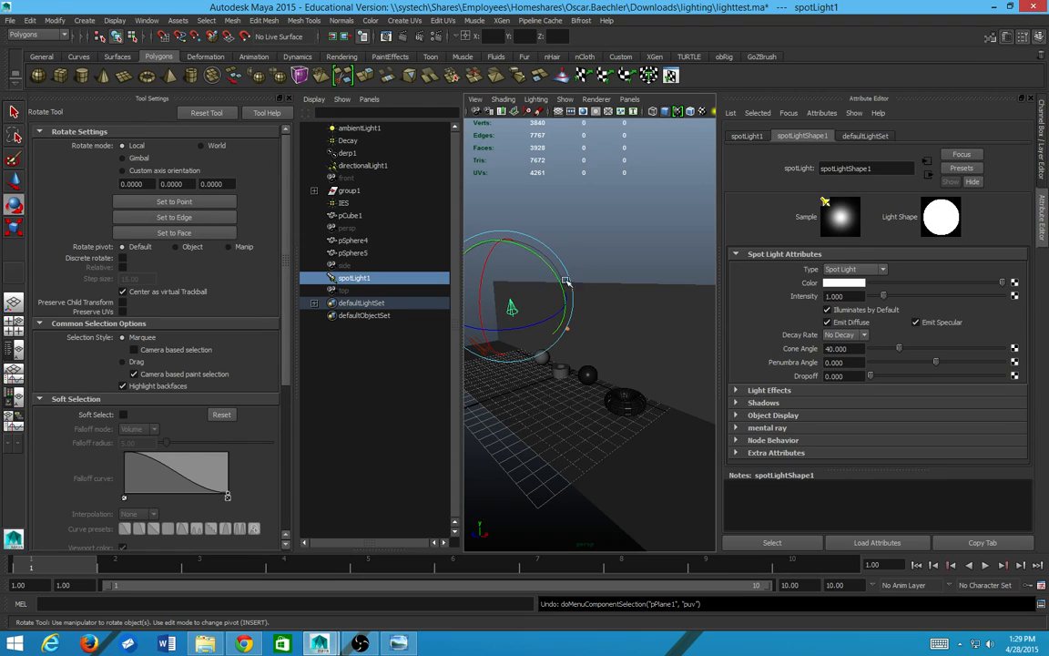
pyautogui.press('Delete')
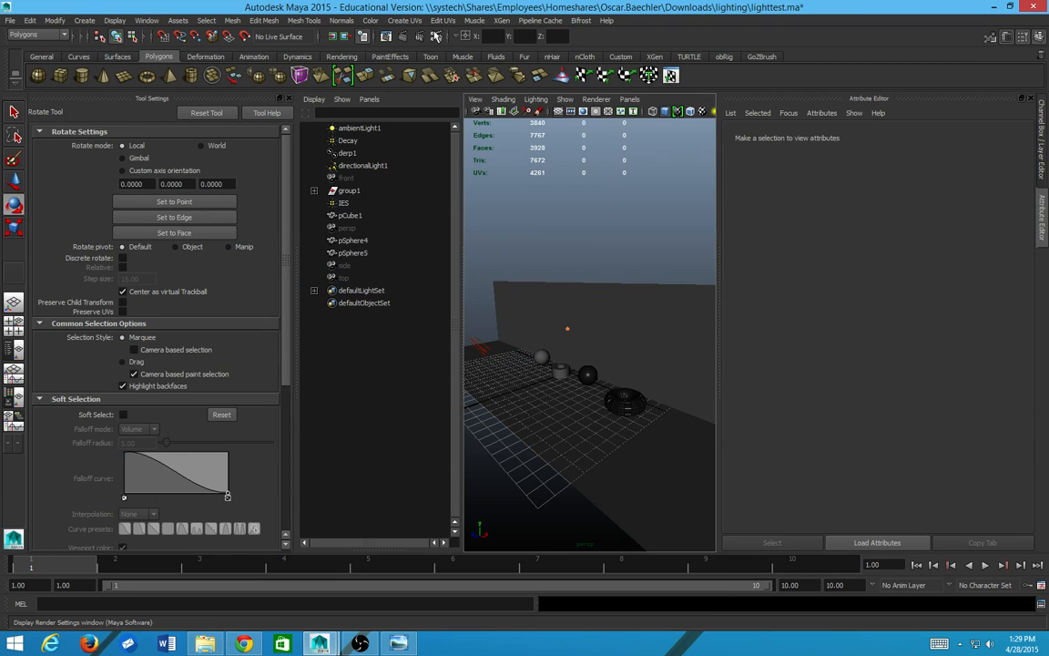
pyautogui.click(389, 36)
pyautogui.click(591, 134)
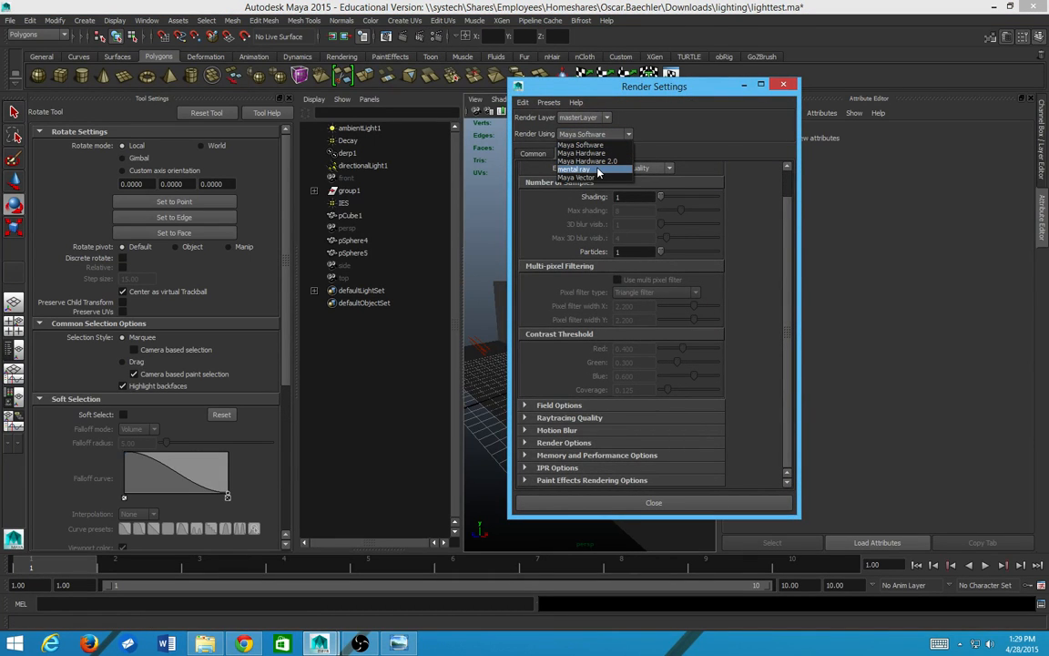
pyautogui.click(597, 171)
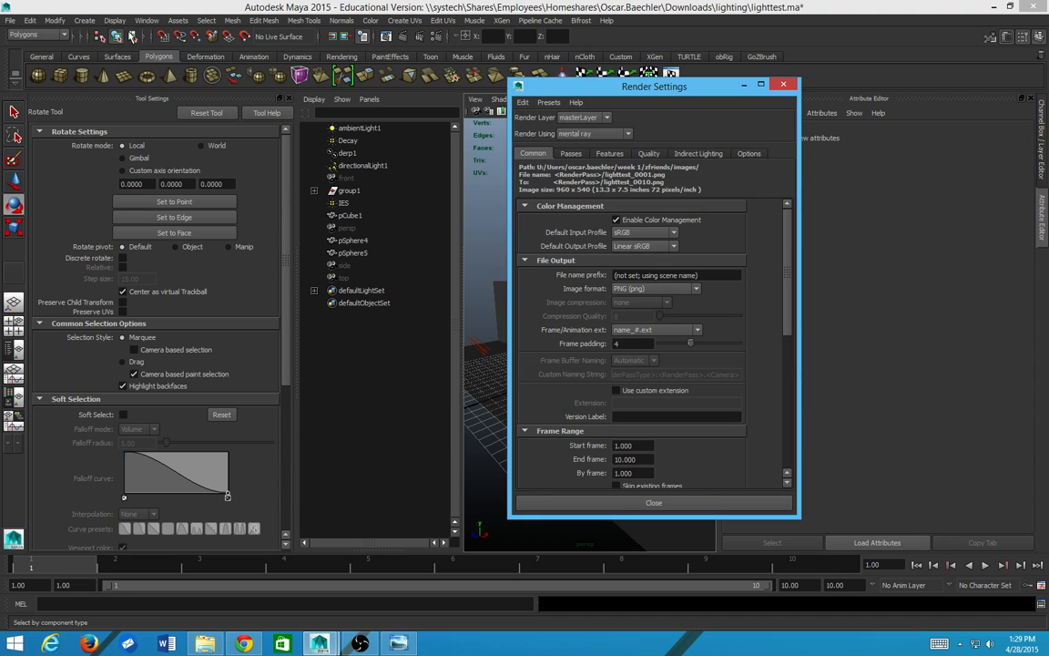
# Step: Check the load and auto-load settings of Mayatomr.mll in the Plug-in Manager
pyautogui.click(146, 20)
pyautogui.moveTo(232, 86)
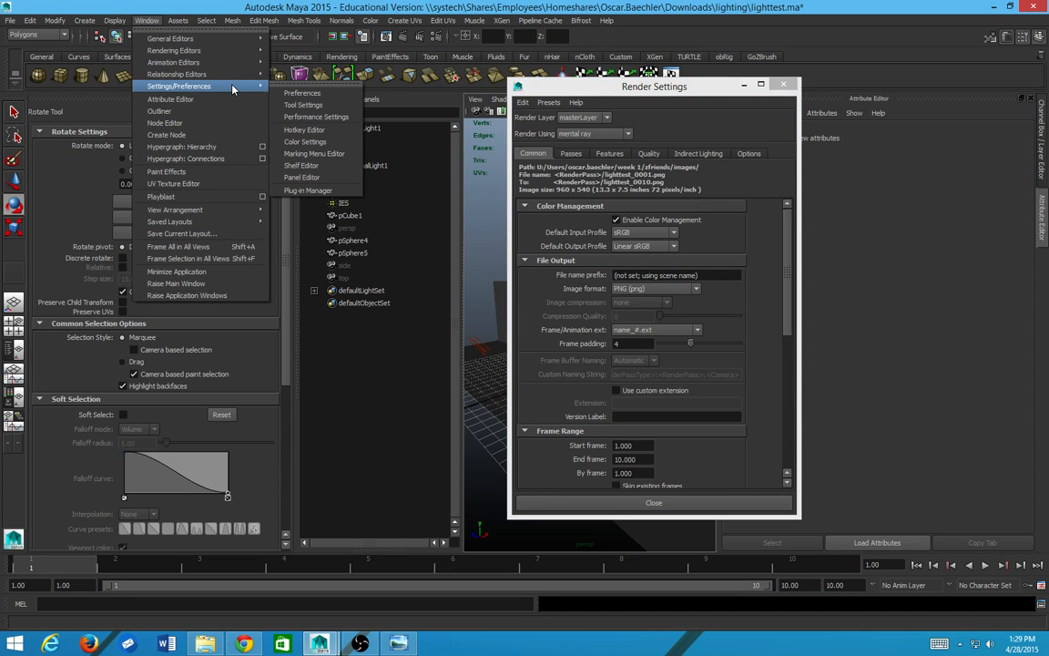
pyautogui.click(328, 191)
pyautogui.scroll(-6, 421, 374)
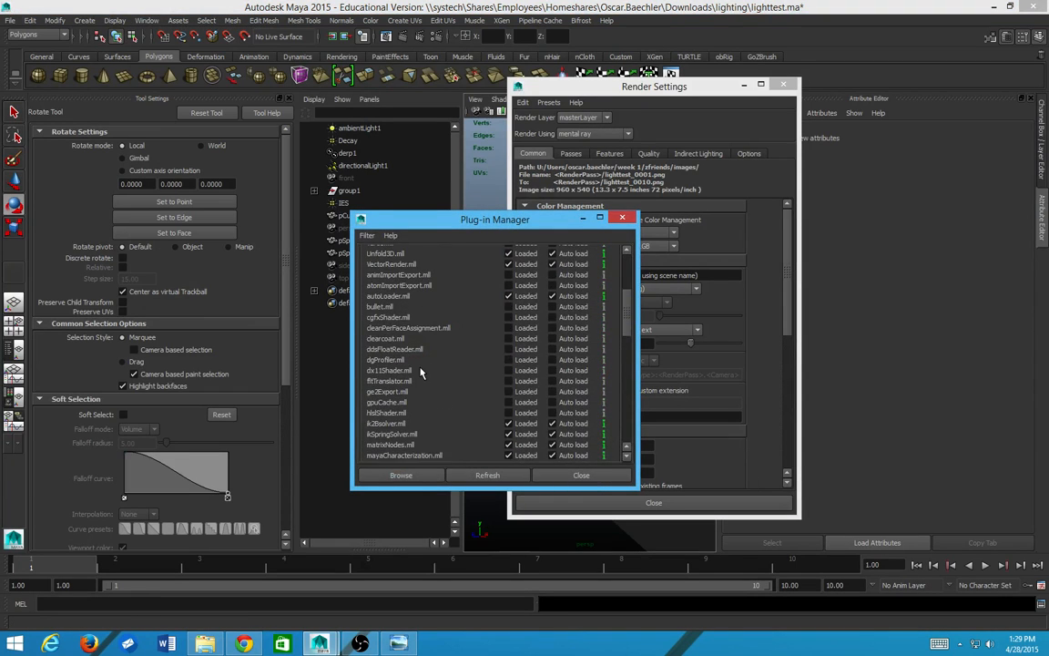
pyautogui.scroll(-8, 422, 374)
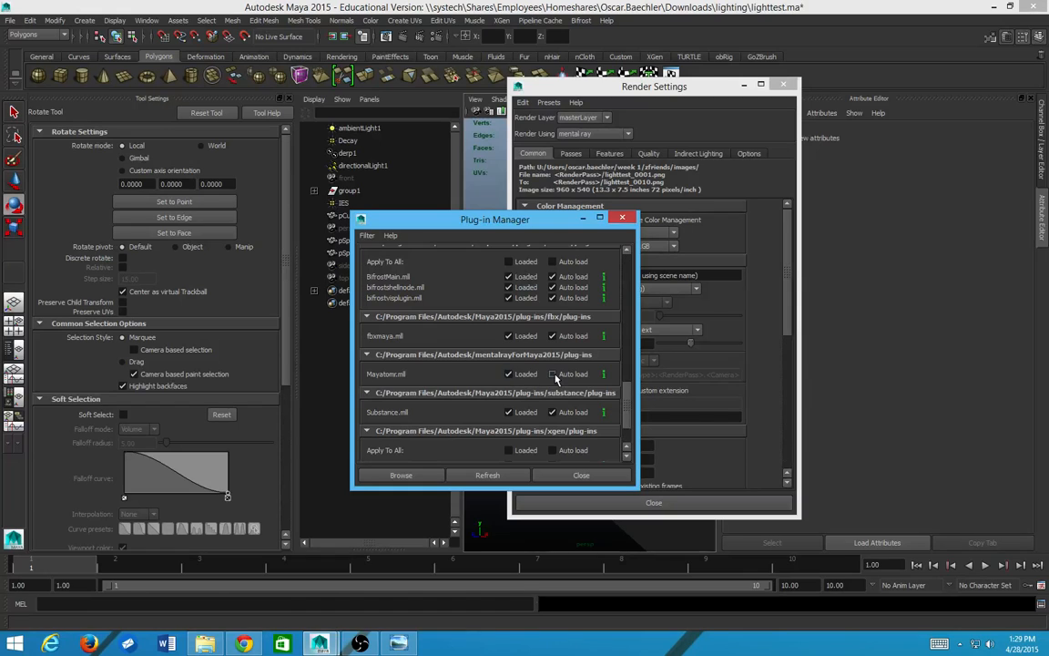
pyautogui.click(622, 217)
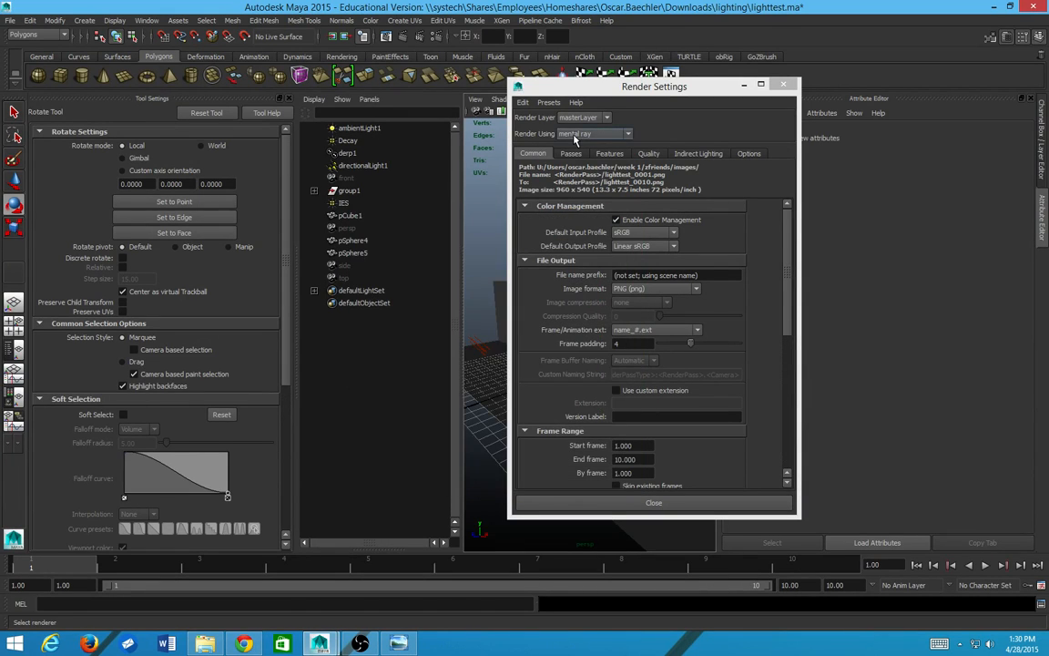
# Step: Review the available renderers and the mental ray Common settings in the Render Settings, keeping mental ray as the renderer
pyautogui.click(573, 136)
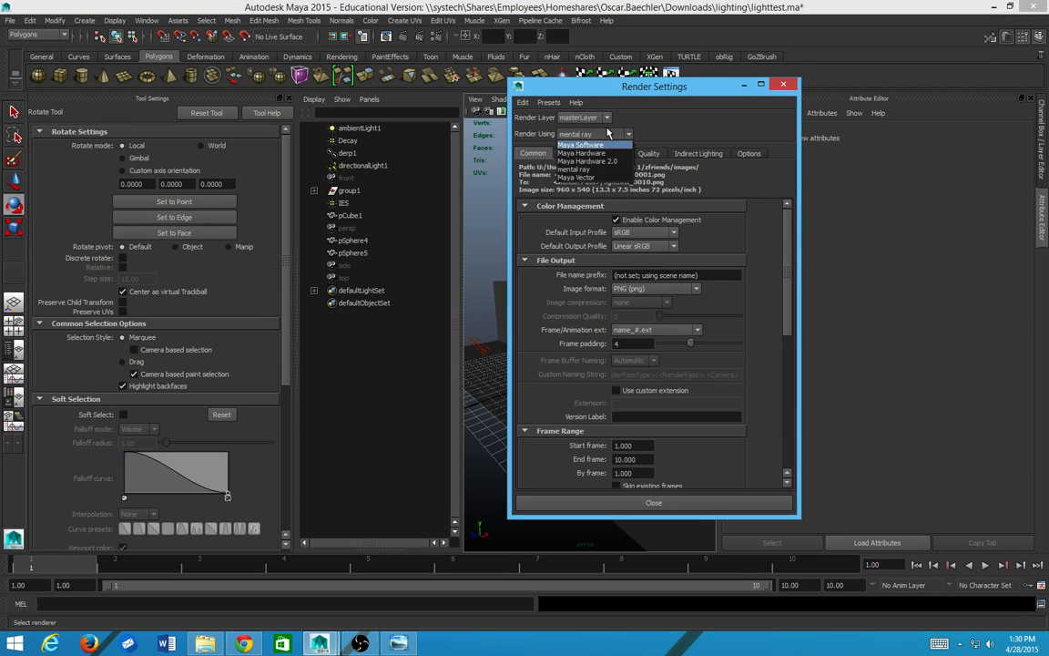
pyautogui.click(654, 115)
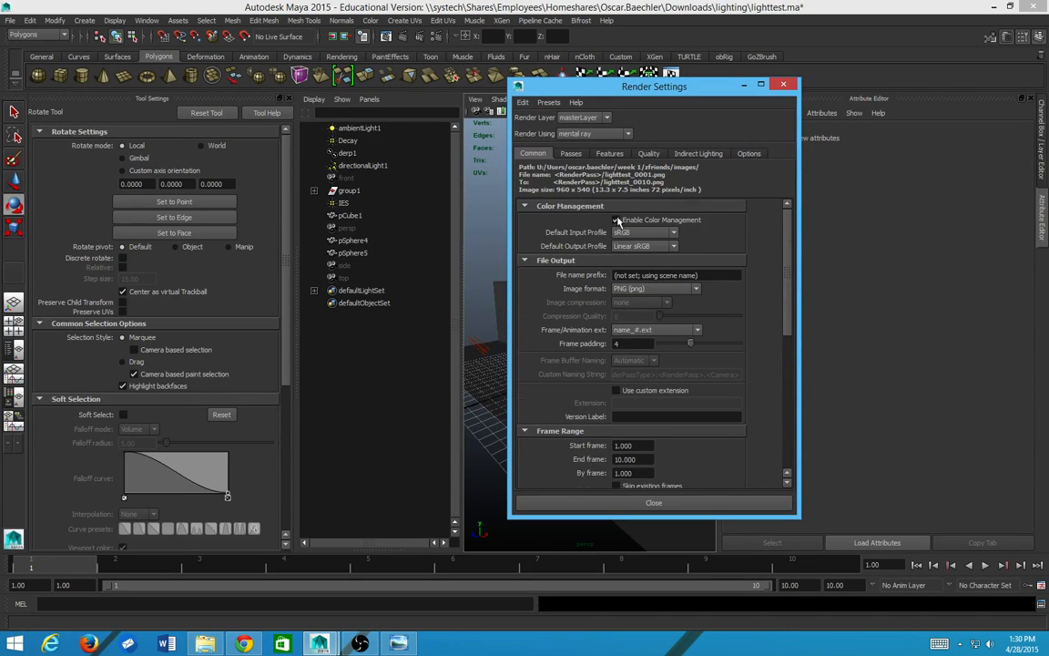
pyautogui.scroll(-10, 567, 328)
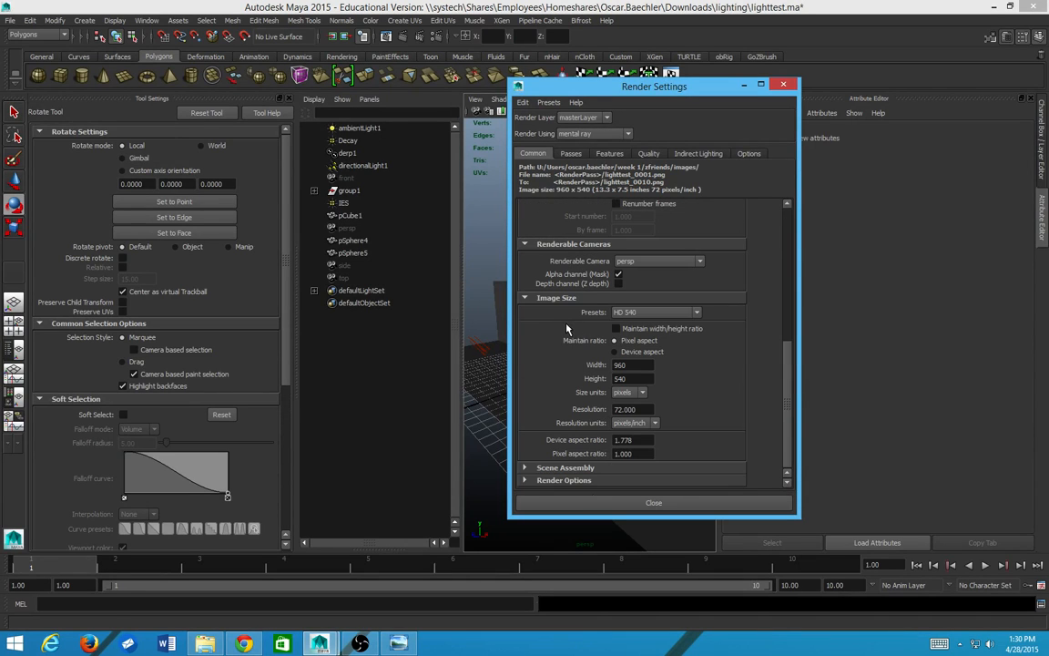
pyautogui.click(562, 480)
pyautogui.scroll(12, 648, 364)
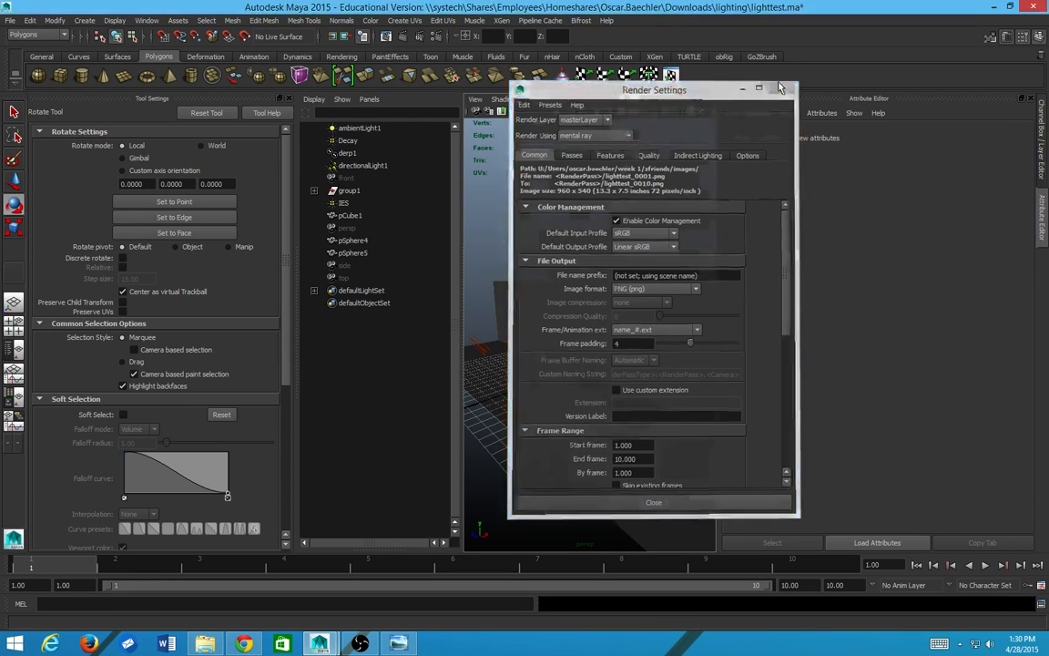
pyautogui.click(782, 83)
# Step: Hide the directional layer, show the point layer, and render the current frame with mental ray to inspect the light
pyautogui.hotkey('ctrl', 'a')
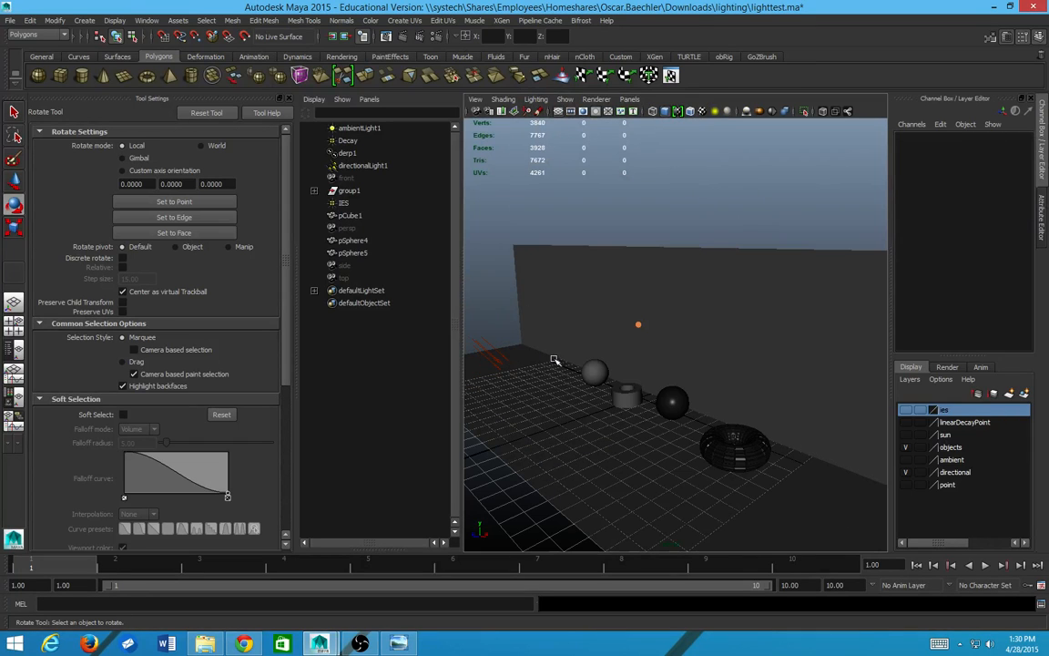
pyautogui.click(906, 484)
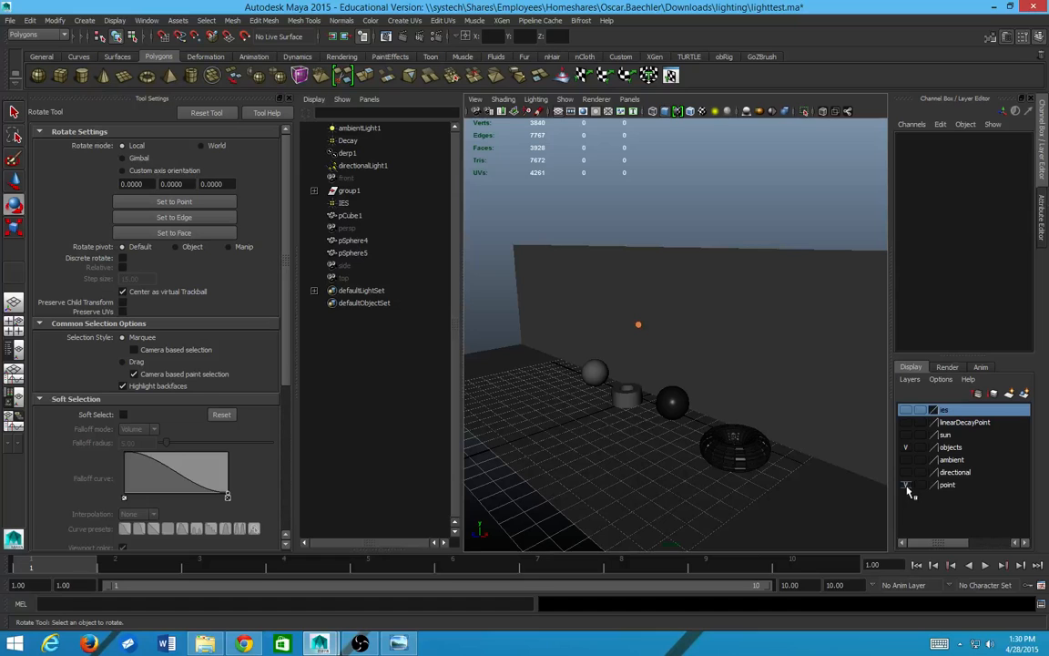
pyautogui.click(402, 37)
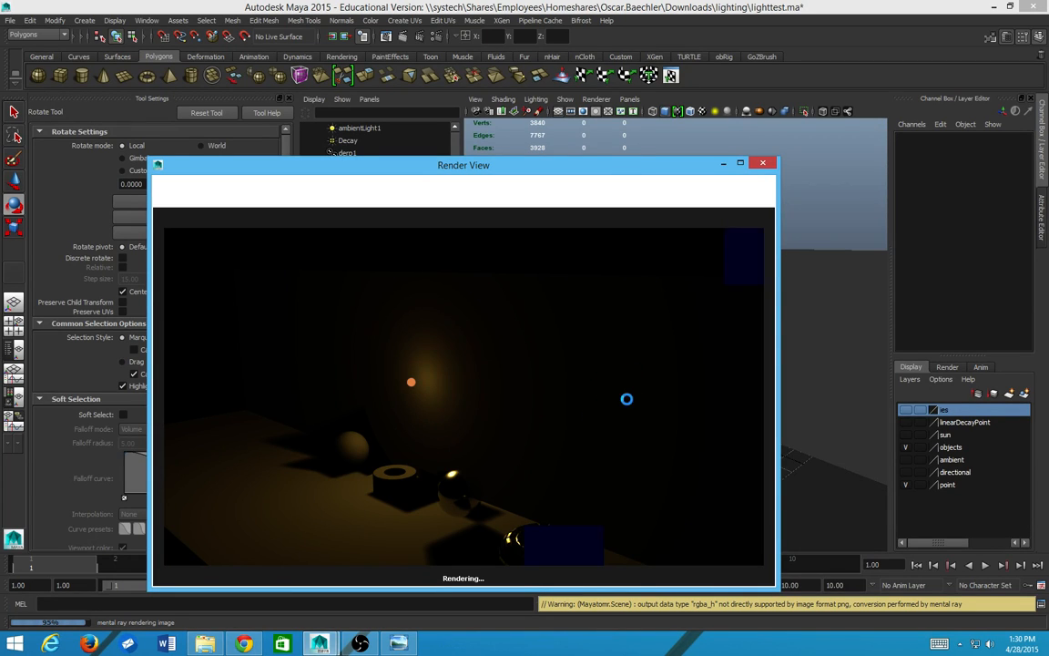
pyautogui.scroll(4, 627, 405)
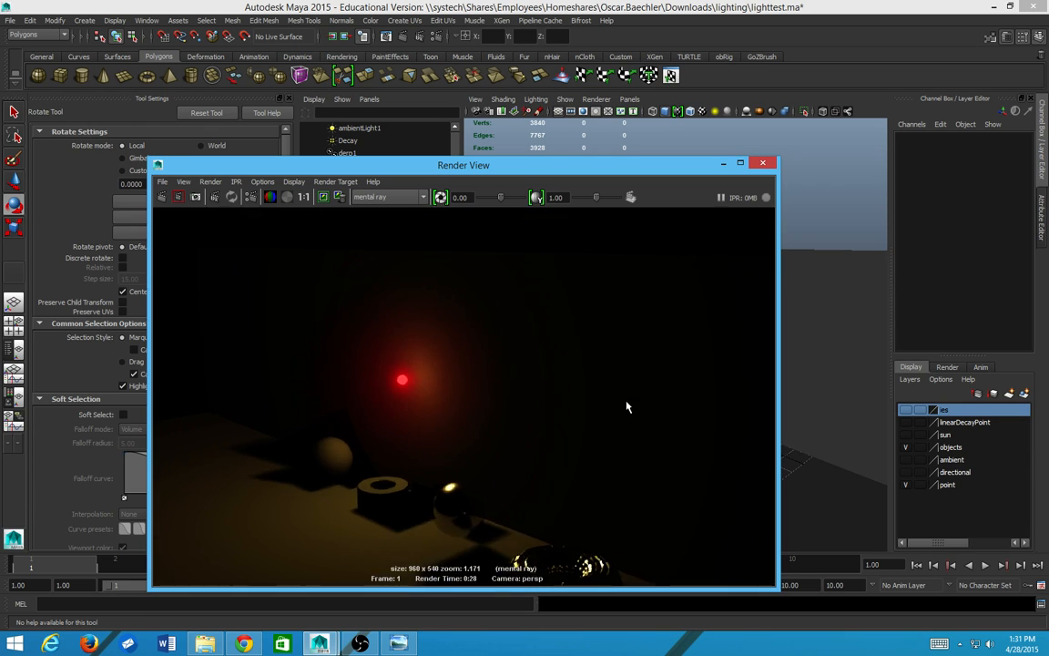
pyautogui.scroll(-3, 627, 404)
pyautogui.scroll(2, 633, 408)
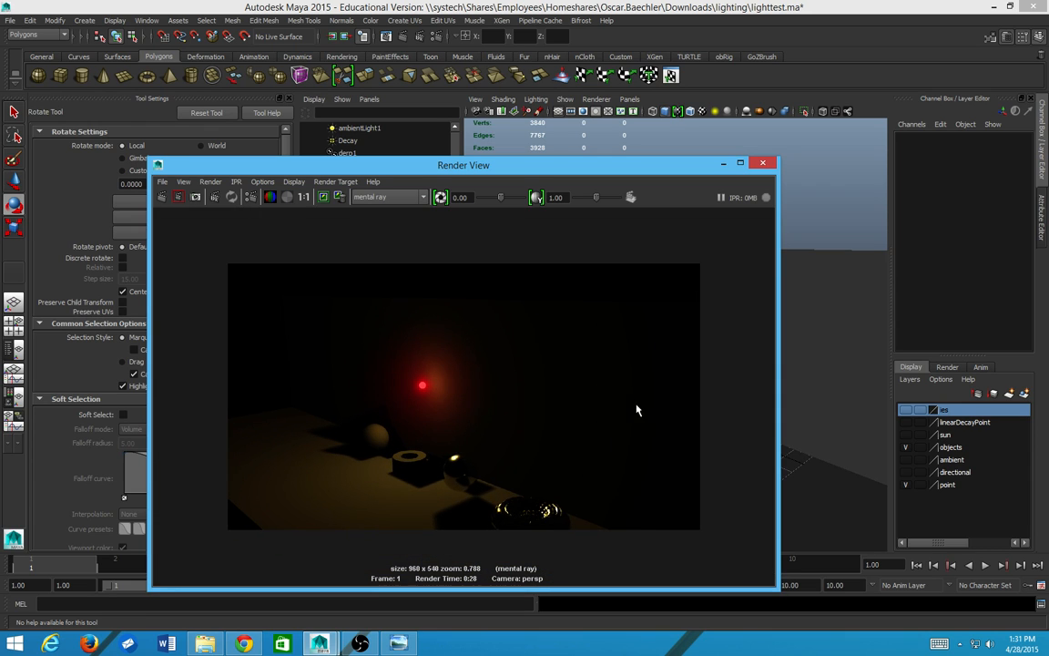
pyautogui.click(766, 165)
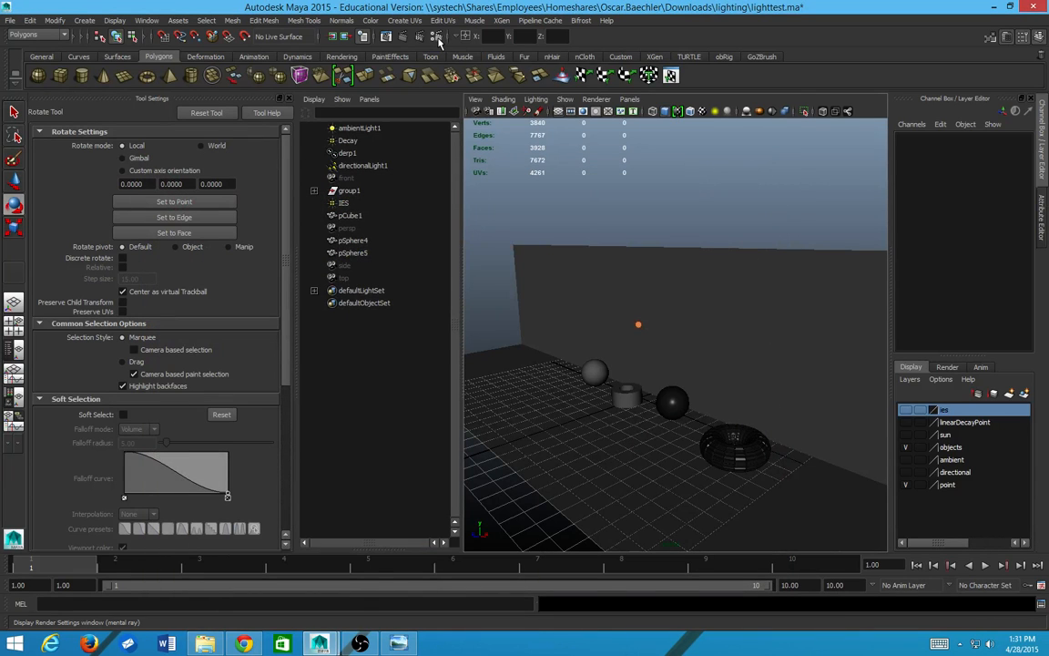
# Step: Set the render image size to a width of 128 and a height of 64 pixels in the Render Settings
pyautogui.click(394, 37)
pyautogui.scroll(-7, 574, 309)
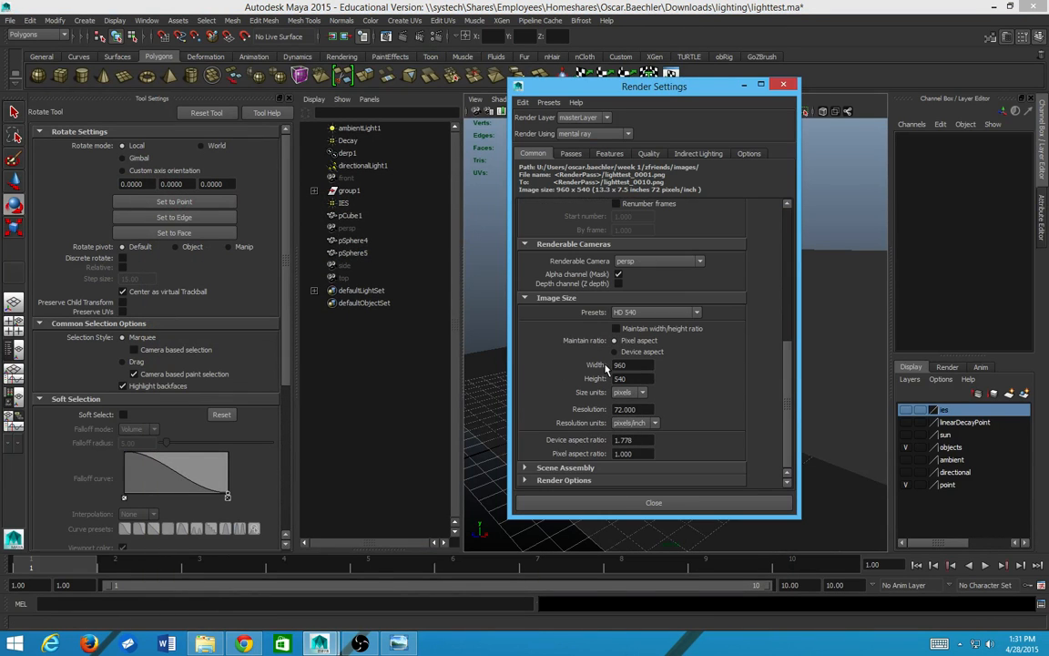
pyautogui.doubleClick(637, 366)
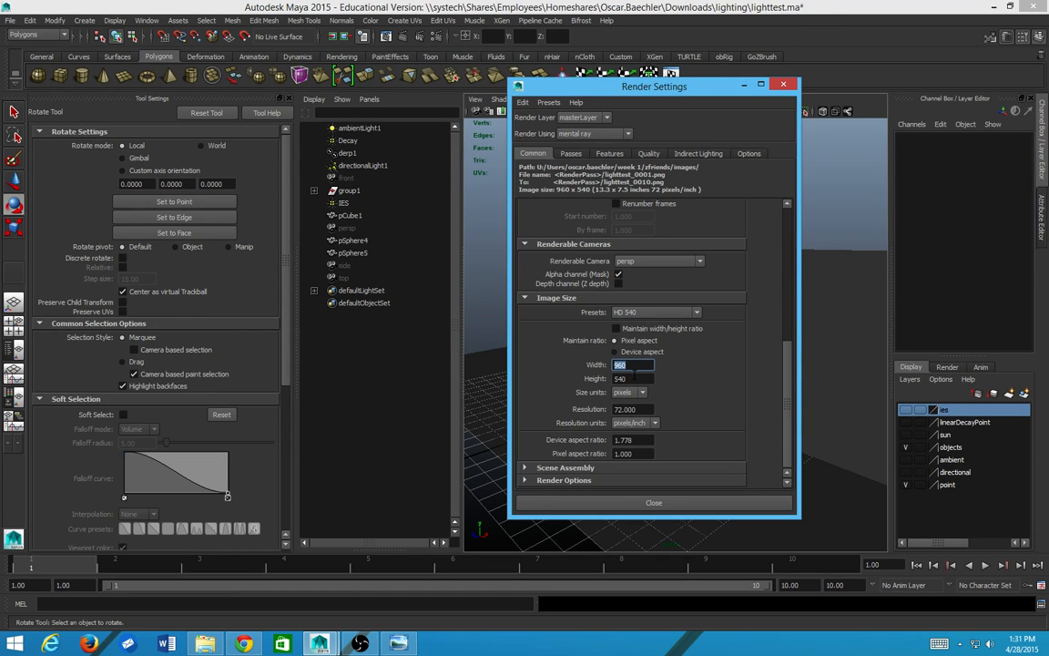
pyautogui.write('128')
pyautogui.press('Tab')
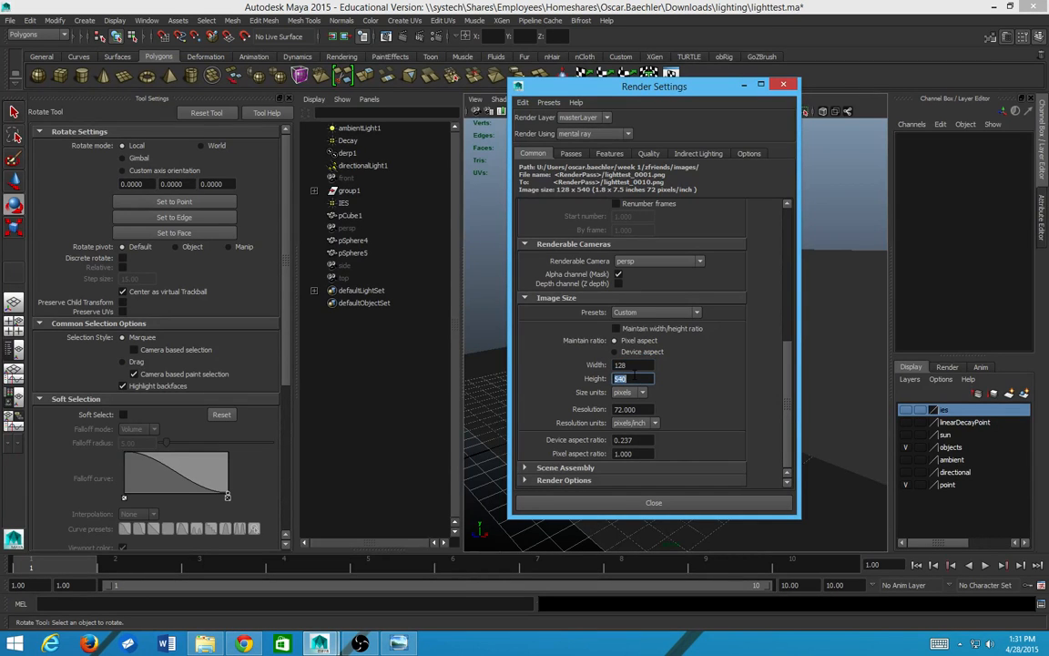
pyautogui.write('64')
pyautogui.press('Return')
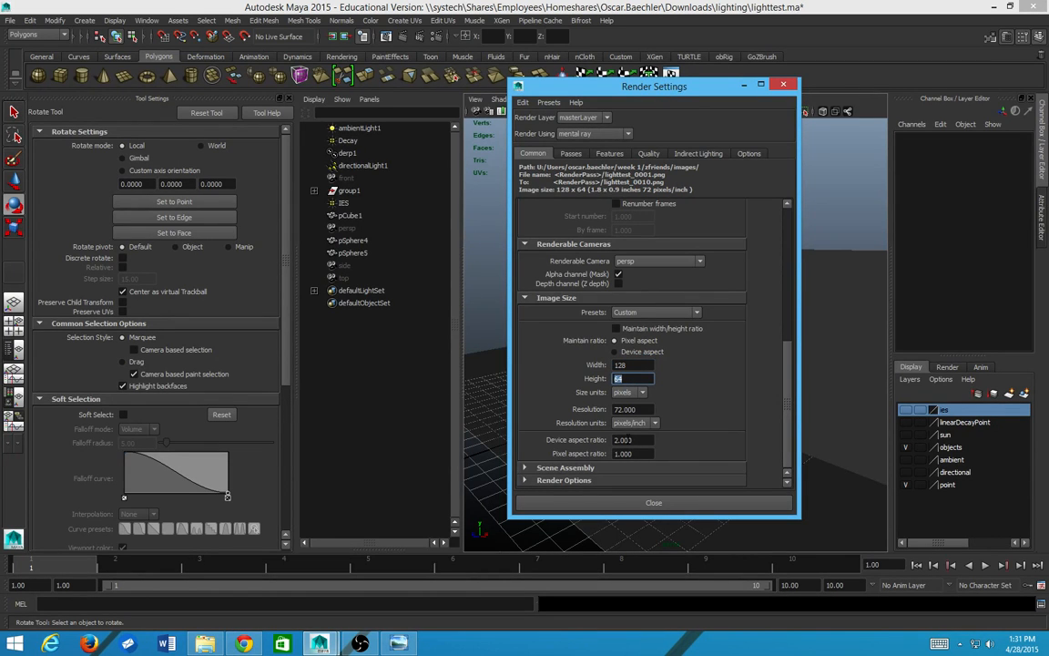
pyautogui.click(654, 502)
# Step: Reframe the perspective view slightly closer to the objects, render it at the reduced image size, and inspect the image
pyautogui.keyDown('alt'); pyautogui.moveTo(721, 426); pyautogui.dragTo(674, 398); pyautogui.keyUp('alt')
pyautogui.press('capslock')
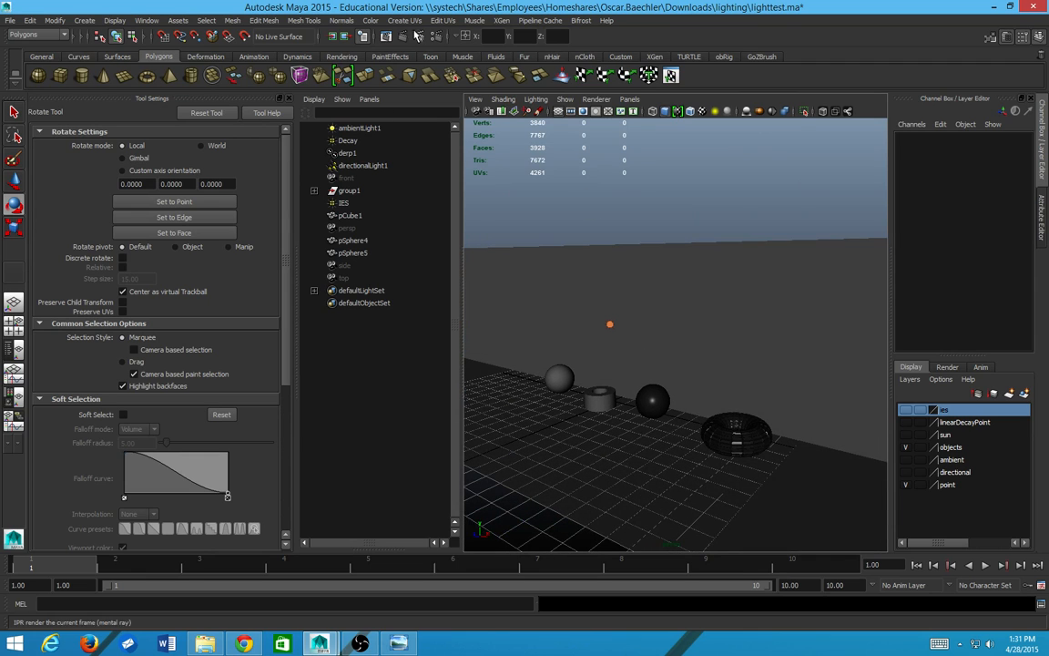
pyautogui.click(365, 35)
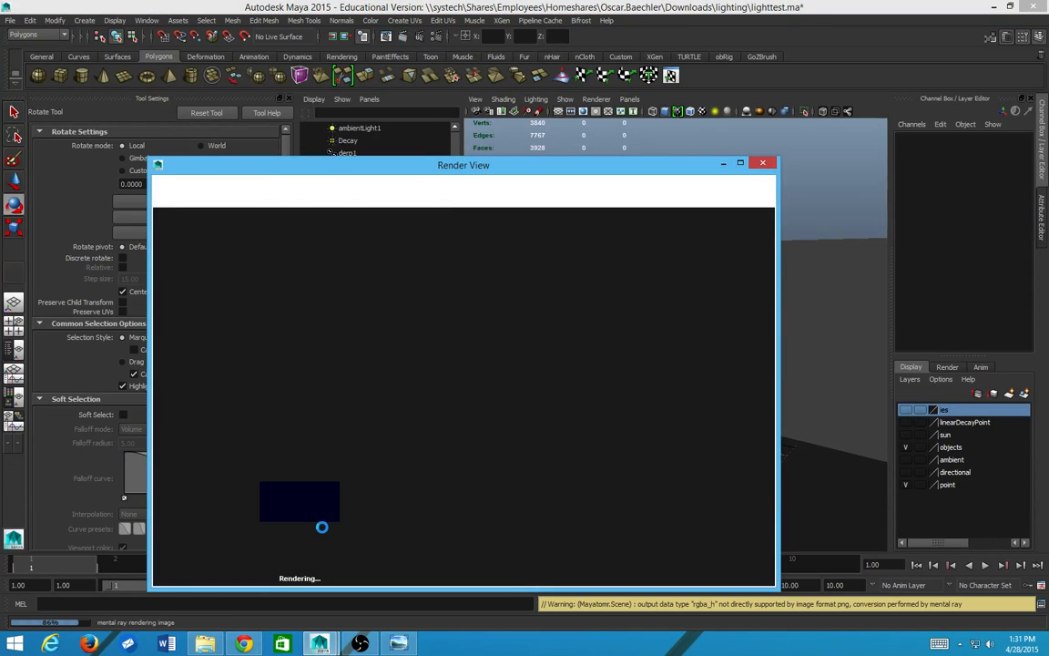
pyautogui.scroll(4, 607, 387)
pyautogui.scroll(-7, 629, 397)
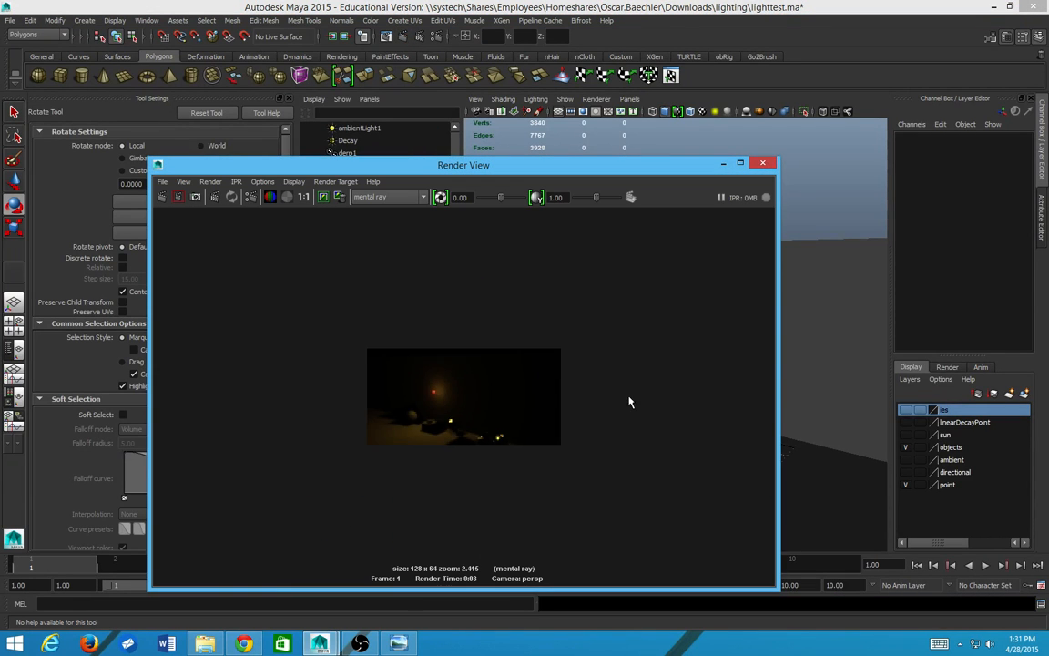
pyautogui.scroll(-2, 626, 376)
pyautogui.scroll(3, 258, 320)
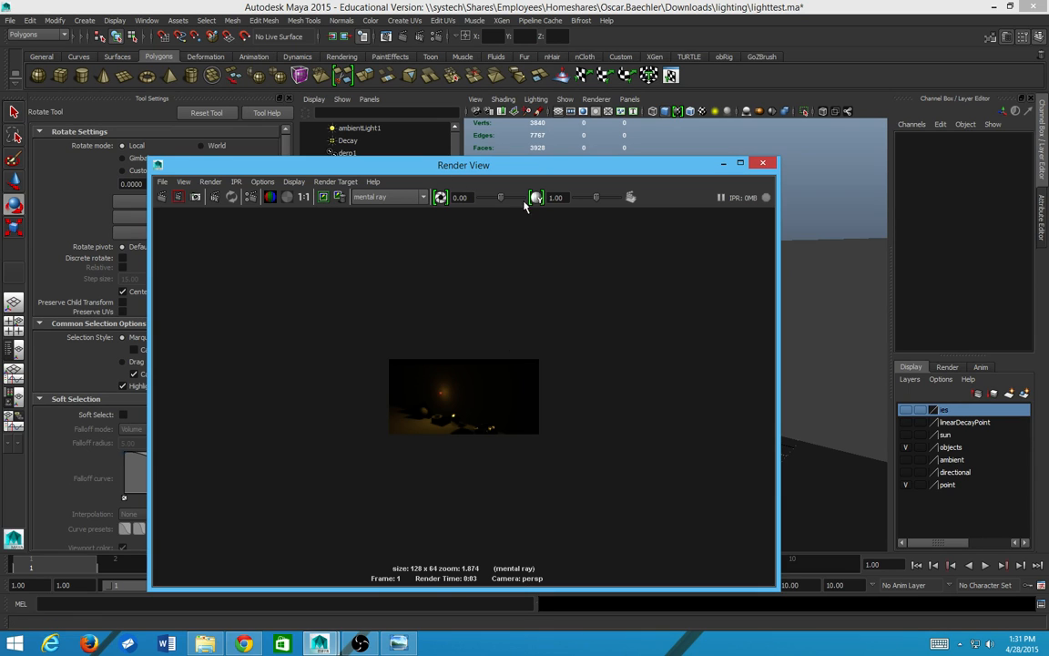
# Step: Try lowering the rendered image's exposure to -1.01 and adjusting its gamma, and close the Render View
pyautogui.moveTo(500, 203)
pyautogui.mouseDown()
pyautogui.moveTo(520, 203)
pyautogui.moveTo(497, 218)
pyautogui.moveTo(520, 226)
pyautogui.moveTo(492, 225)
pyautogui.mouseUp()
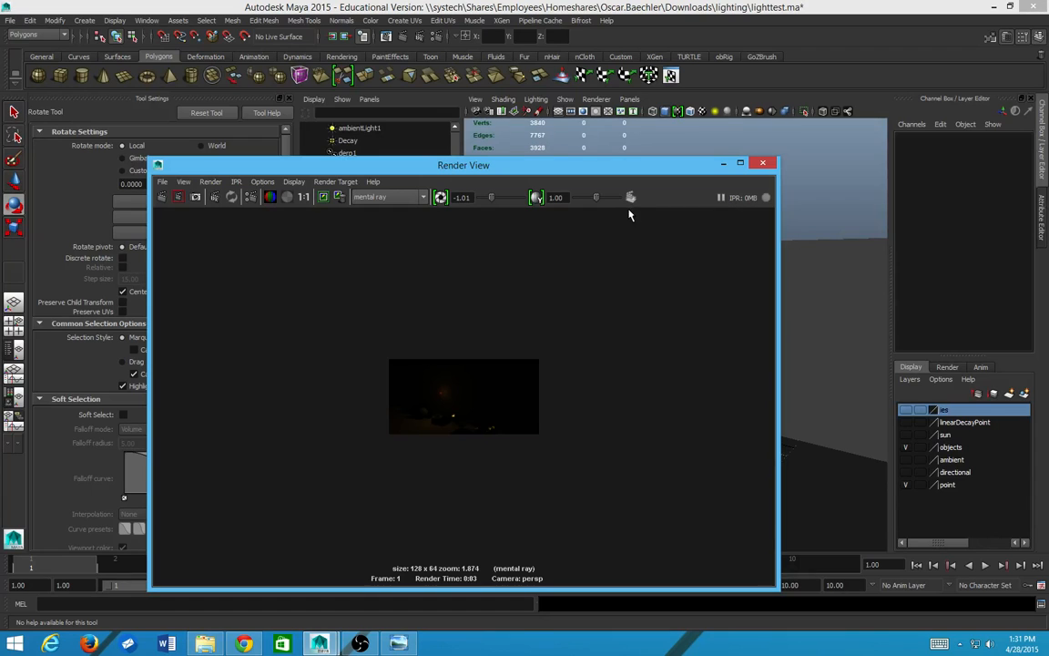
pyautogui.moveTo(598, 198); pyautogui.dragTo(660, 171)
pyautogui.click(763, 162)
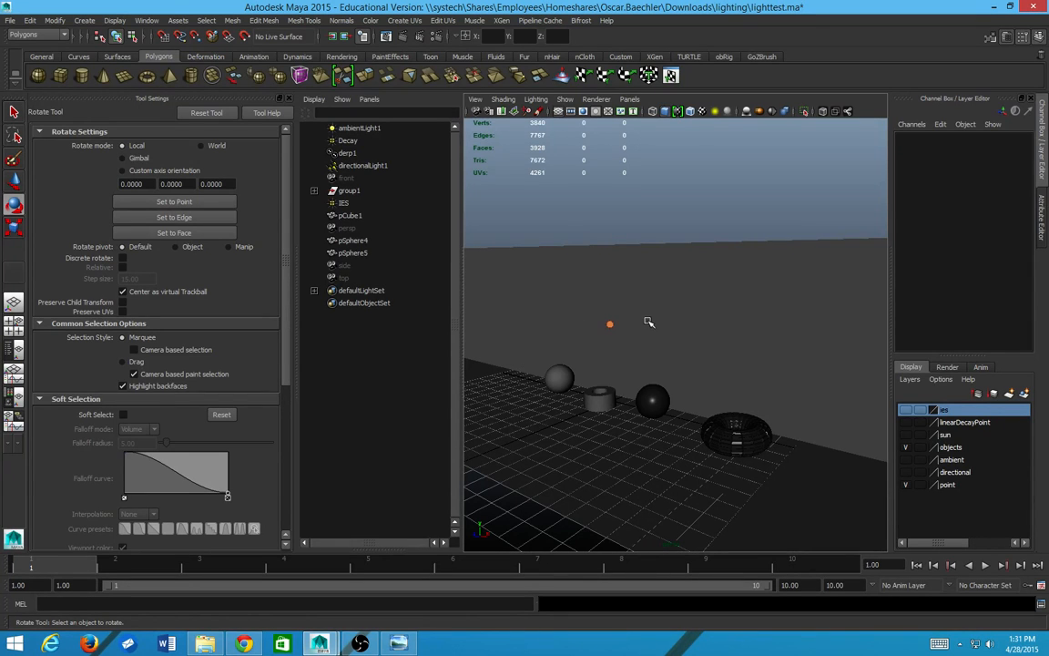
# Step: Look through the Decay, ambientLight1, IES, and directionalLight1 lights in the Outliner to find the light on the point layer
pyautogui.click(947, 484)
pyautogui.hotkey('alt', 'Tab')
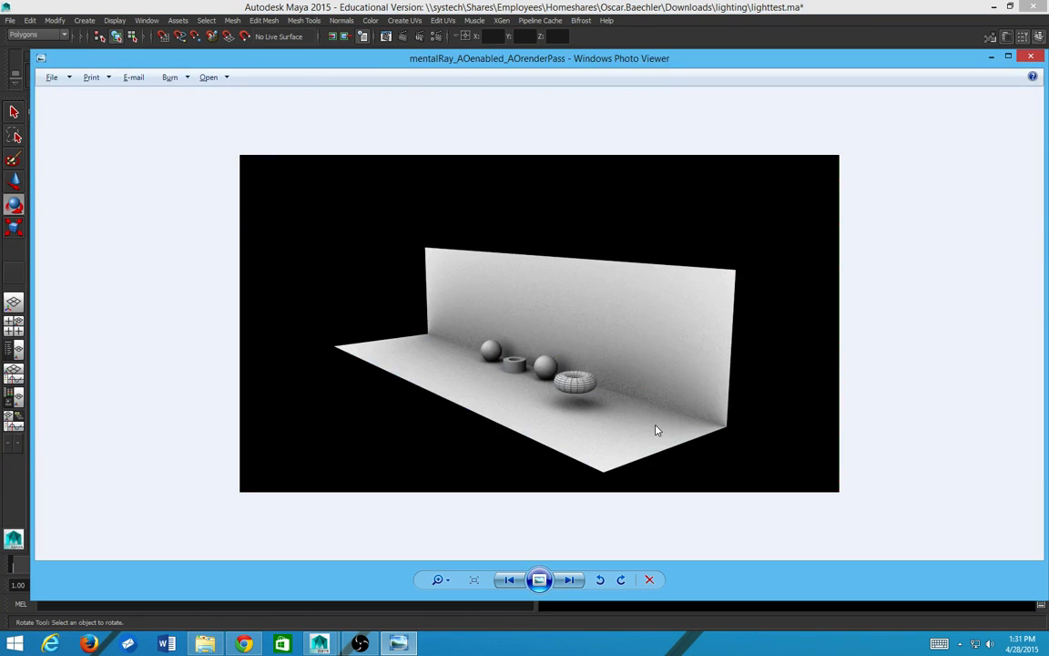
pyautogui.hotkey('alt', 'Tab')
pyautogui.scroll(2, 620, 395)
pyautogui.scroll(-6, 620, 396)
pyautogui.scroll(4, 620, 396)
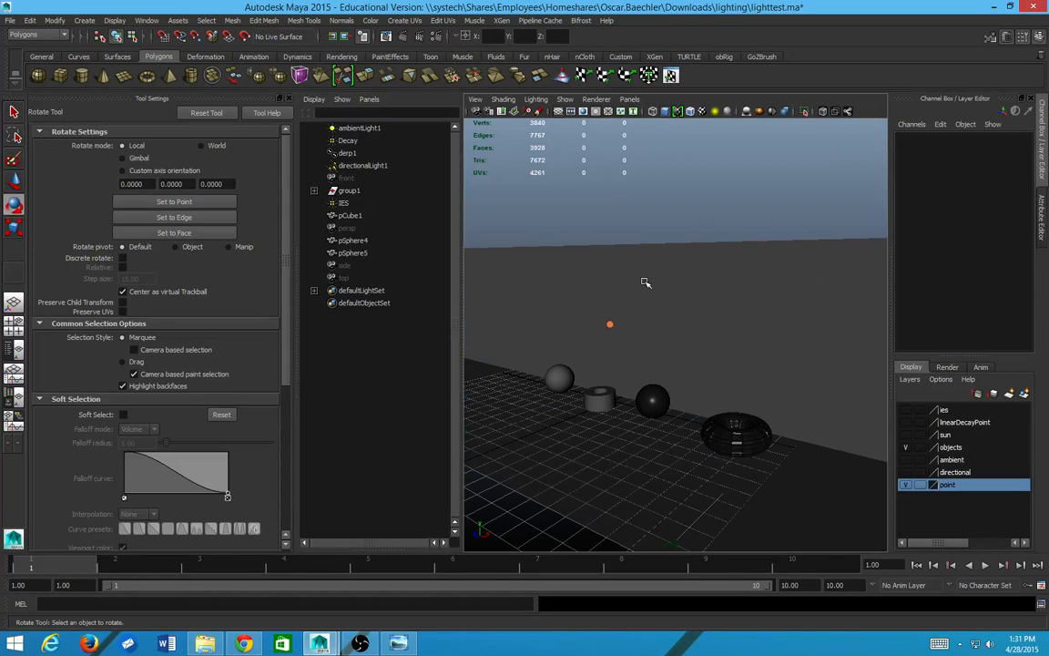
pyautogui.click(348, 139)
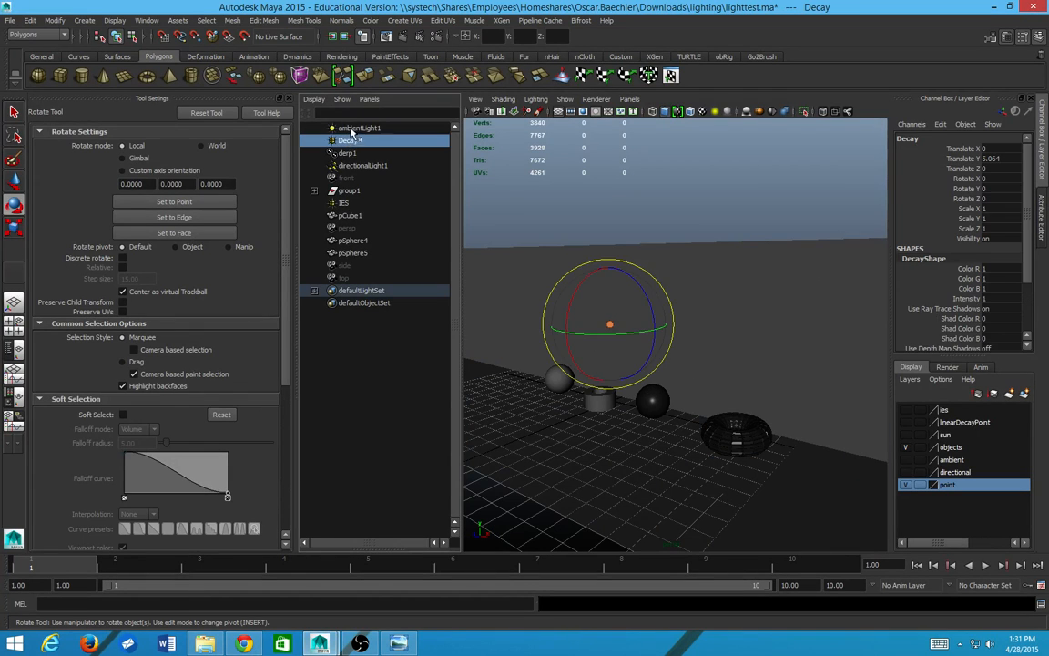
pyautogui.click(351, 129)
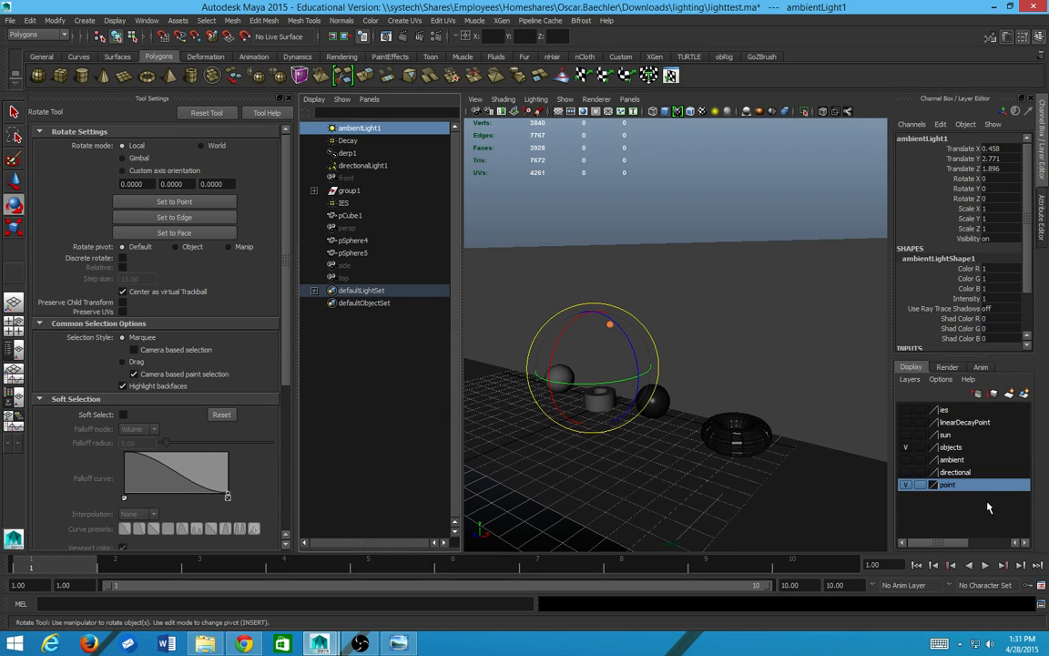
pyautogui.click(650, 218)
pyautogui.scroll(3, 618, 331)
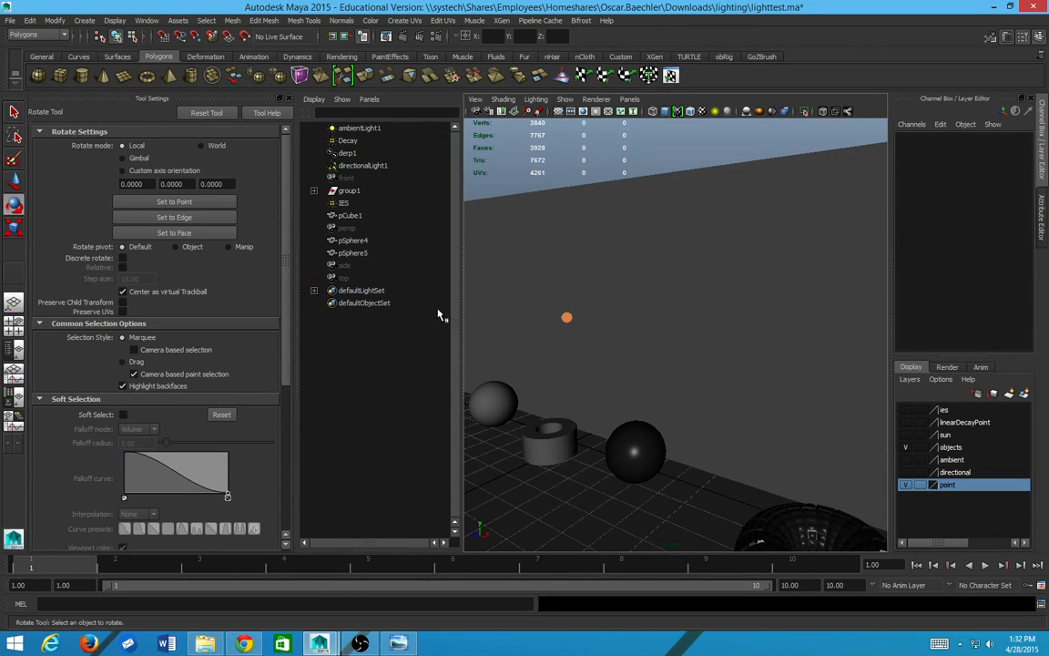
pyautogui.click(319, 201)
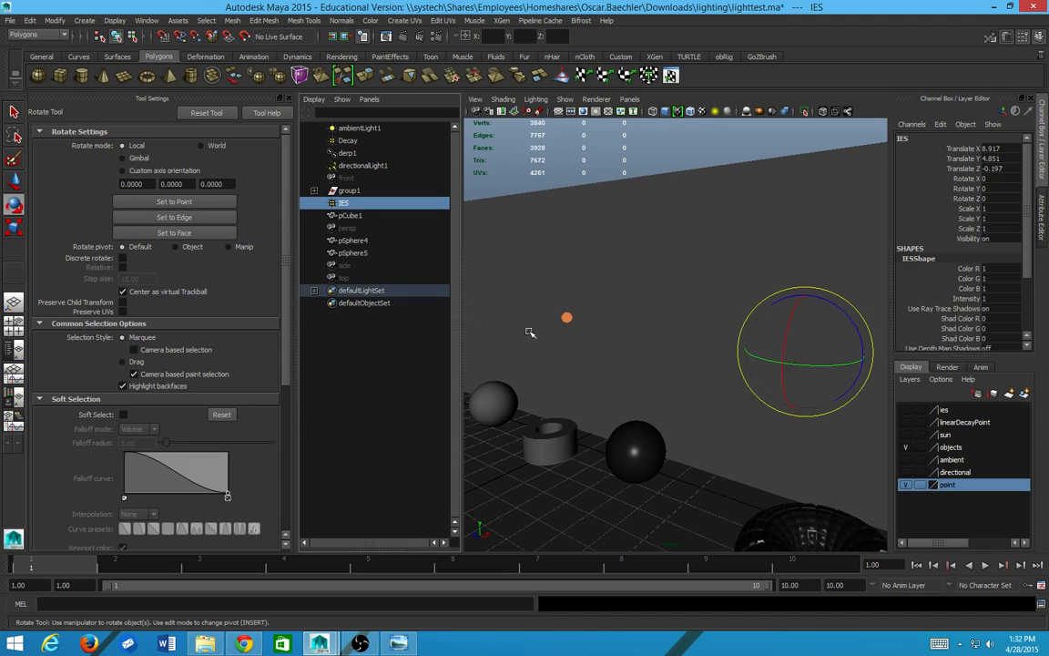
pyautogui.click(319, 164)
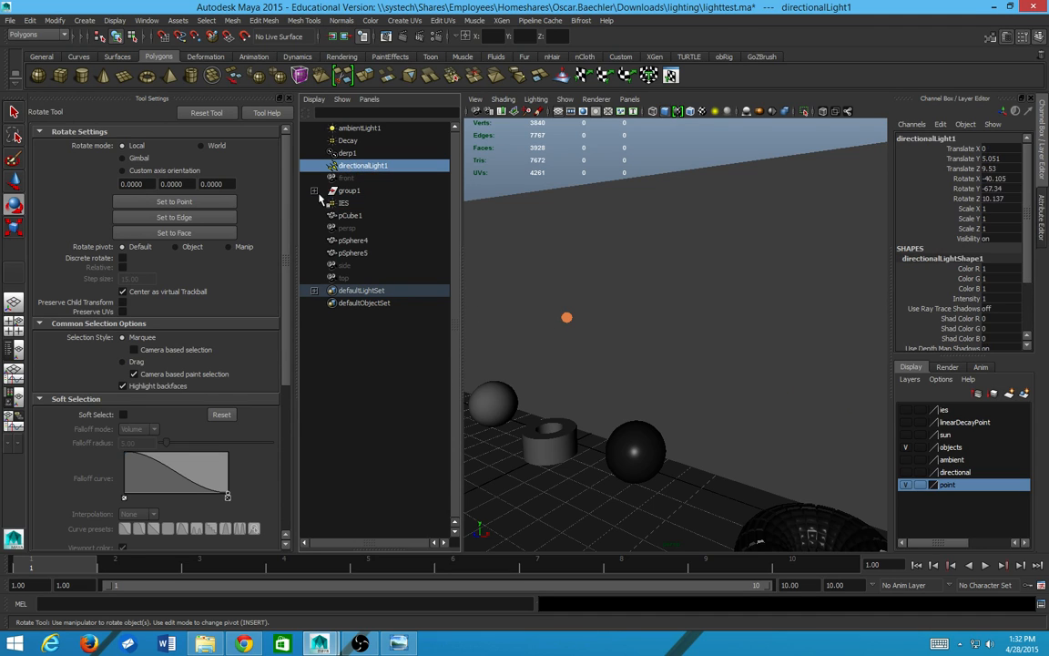
# Step: Select pointLight1 inside group1 and set its depth map shadow resolution to 512
pyautogui.click(314, 190)
pyautogui.click(364, 203)
pyautogui.keyDown('alt'); pyautogui.moveTo(492, 308); pyautogui.dragTo(550, 349); pyautogui.keyUp('alt')
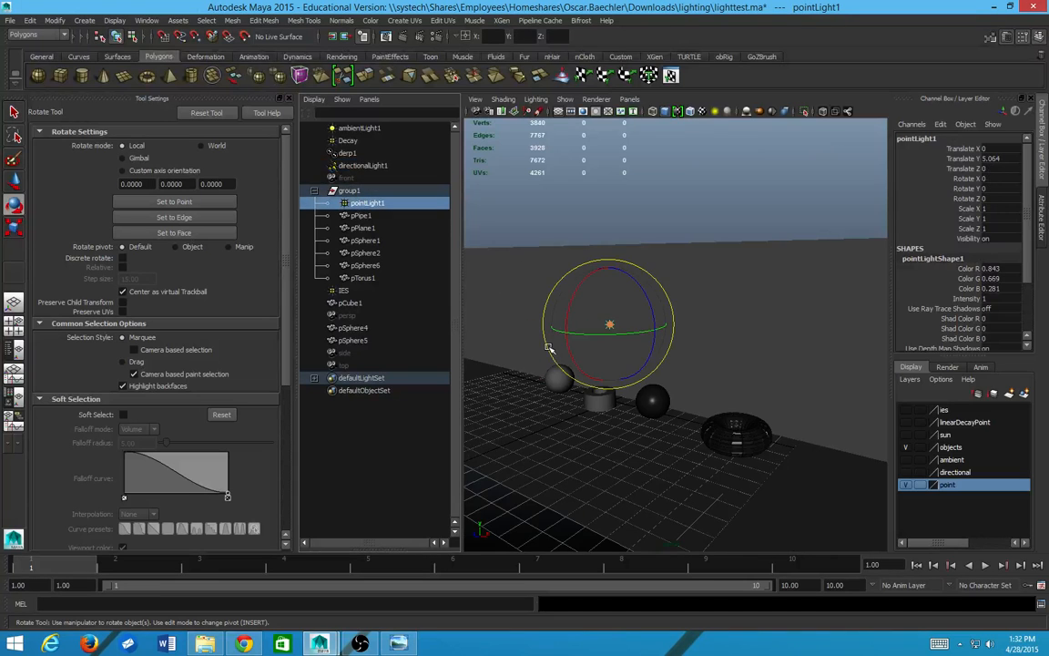
pyautogui.hotkey('ctrl', 'a')
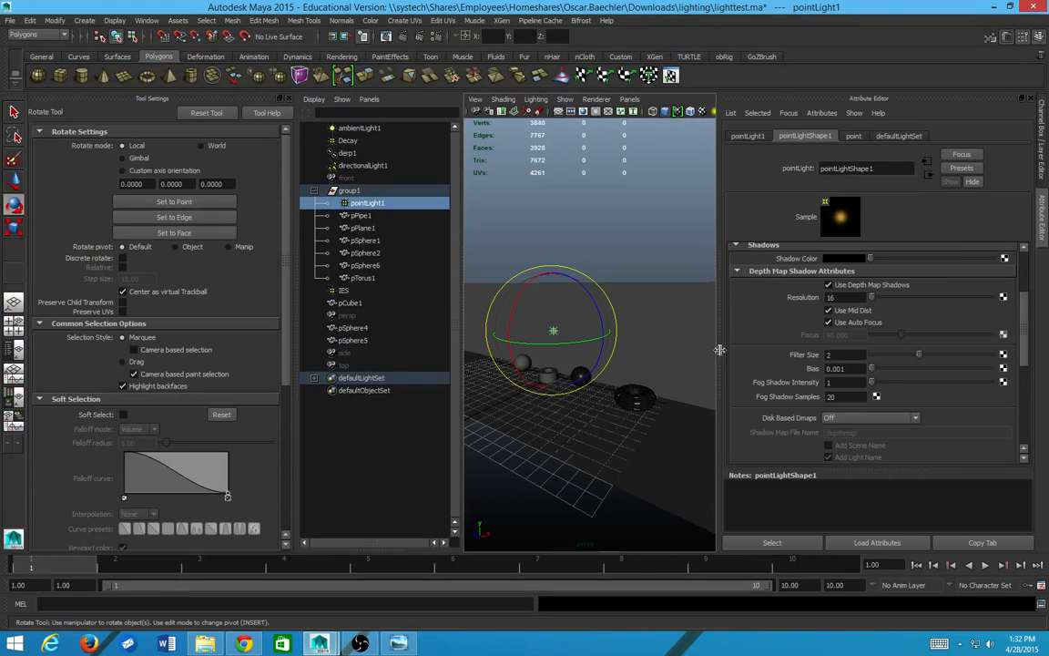
pyautogui.scroll(3, 856, 320)
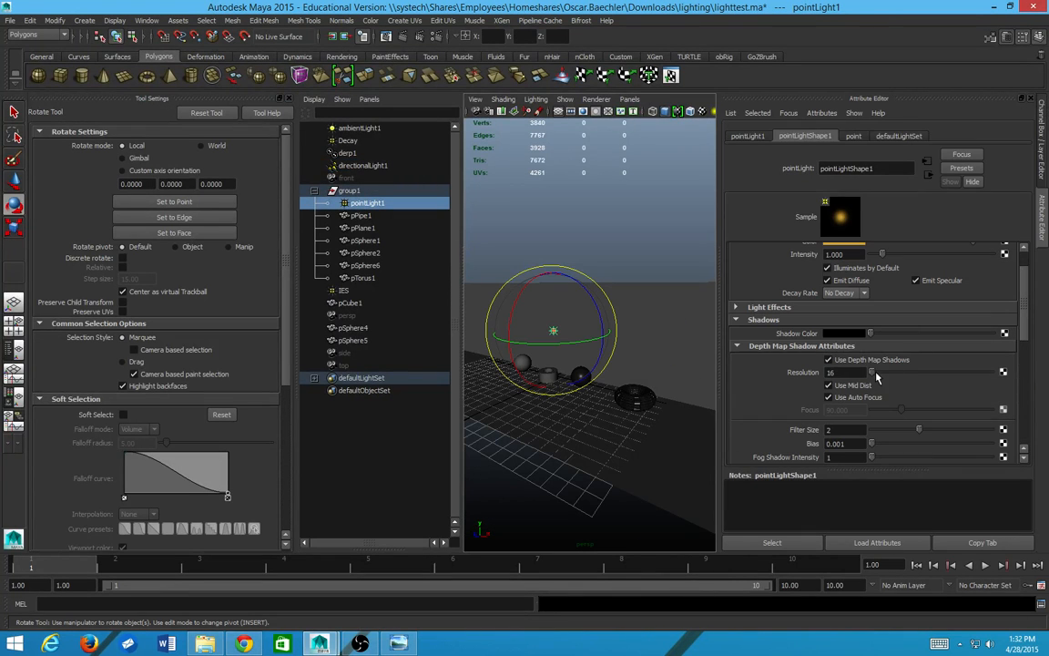
pyautogui.moveTo(874, 372); pyautogui.dragTo(888, 373)
pyautogui.write('512')
pyautogui.press('Return')
# Step: Render the point light scene with mental ray and examine the depth map shadows up close
pyautogui.click(371, 37)
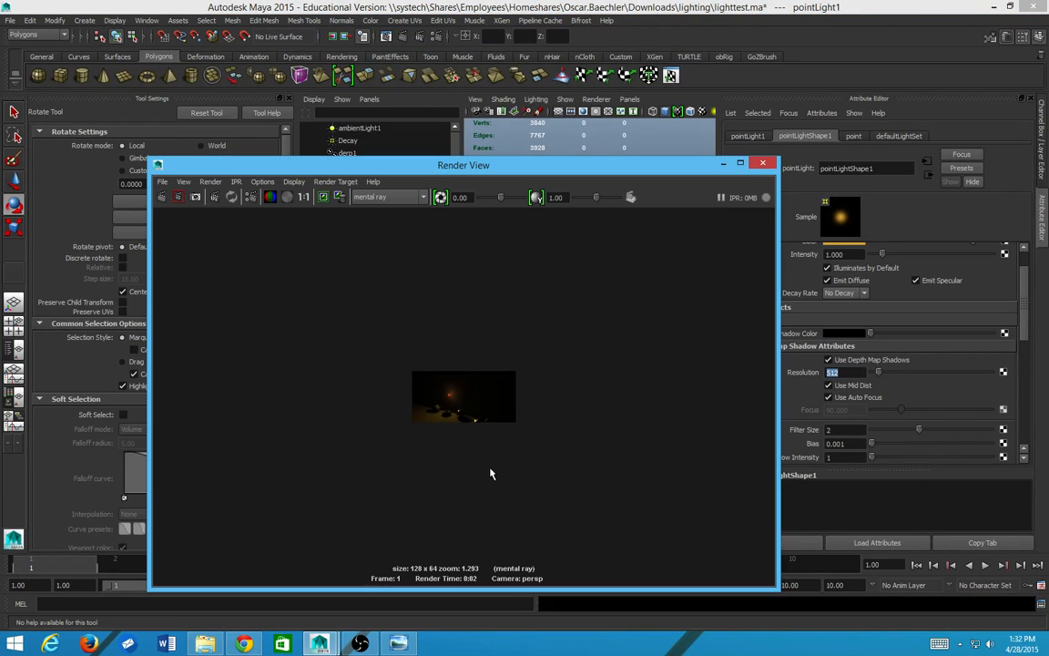
pyautogui.scroll(3, 492, 482)
pyautogui.scroll(-2, 489, 492)
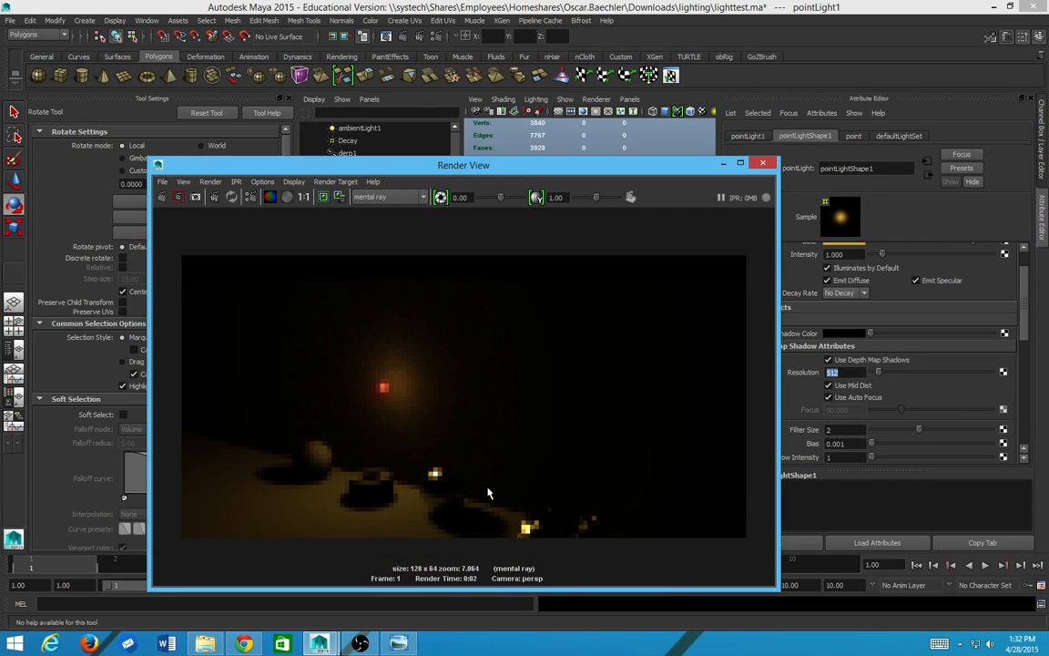
pyautogui.scroll(-4, 489, 492)
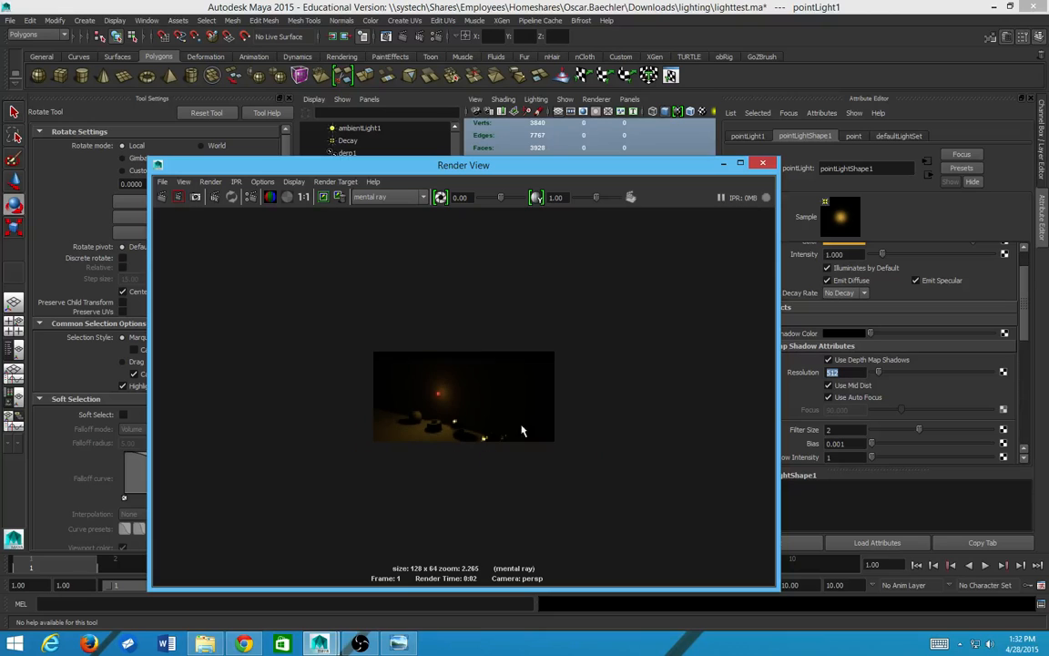
pyautogui.click(764, 163)
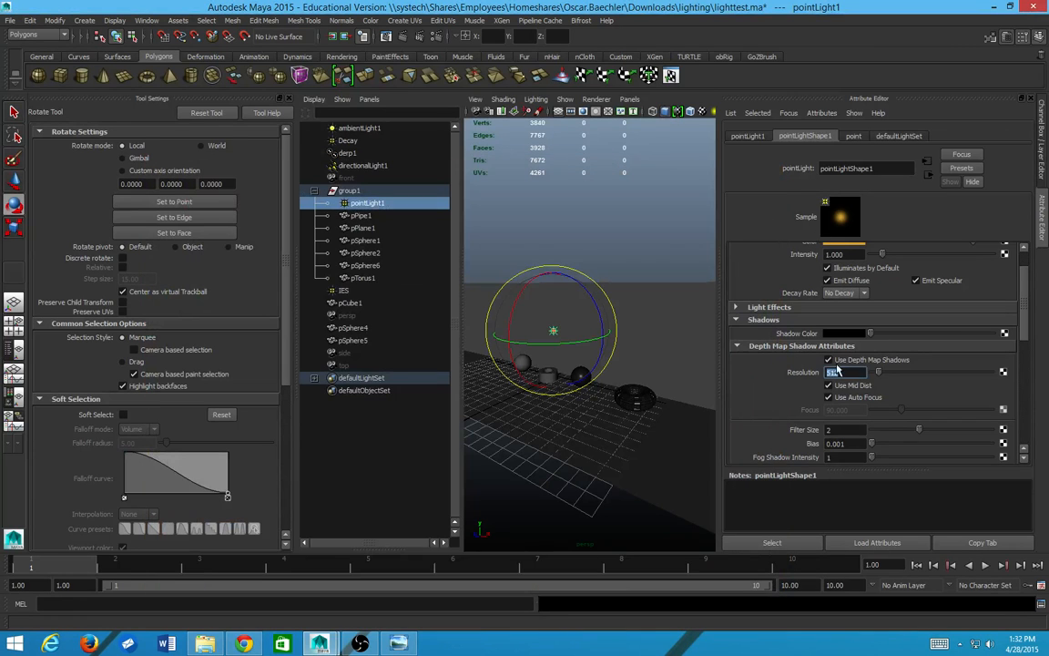
# Step: Turn off depth map shadows and enable ray trace shadows on pointLight1, and render the scene with mental ray
pyautogui.click(828, 360)
pyautogui.scroll(-5, 832, 428)
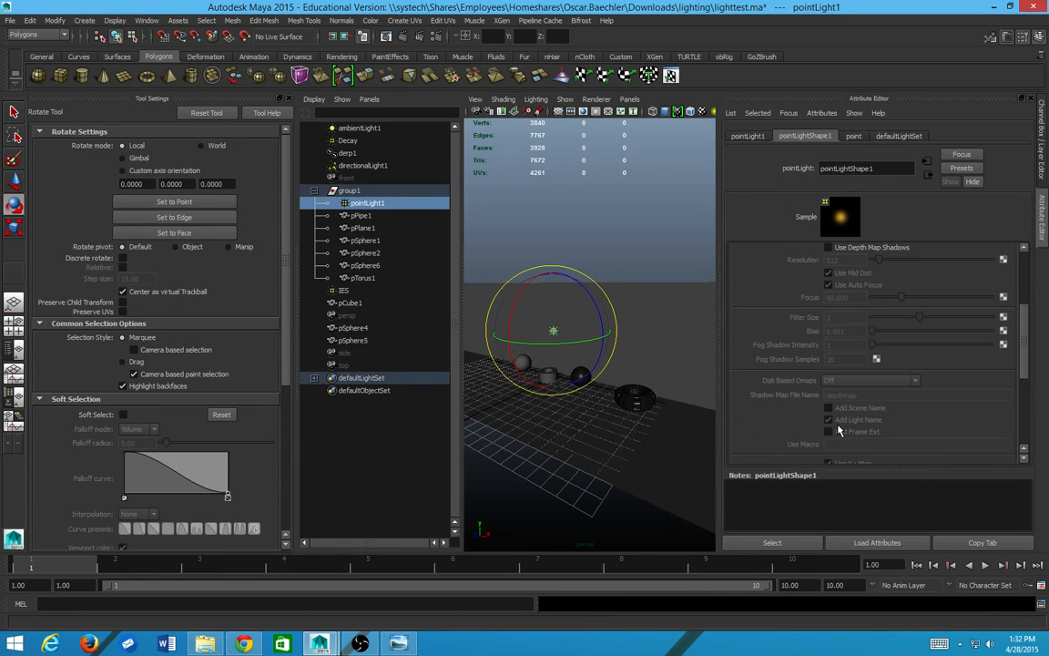
pyautogui.scroll(5, 839, 429)
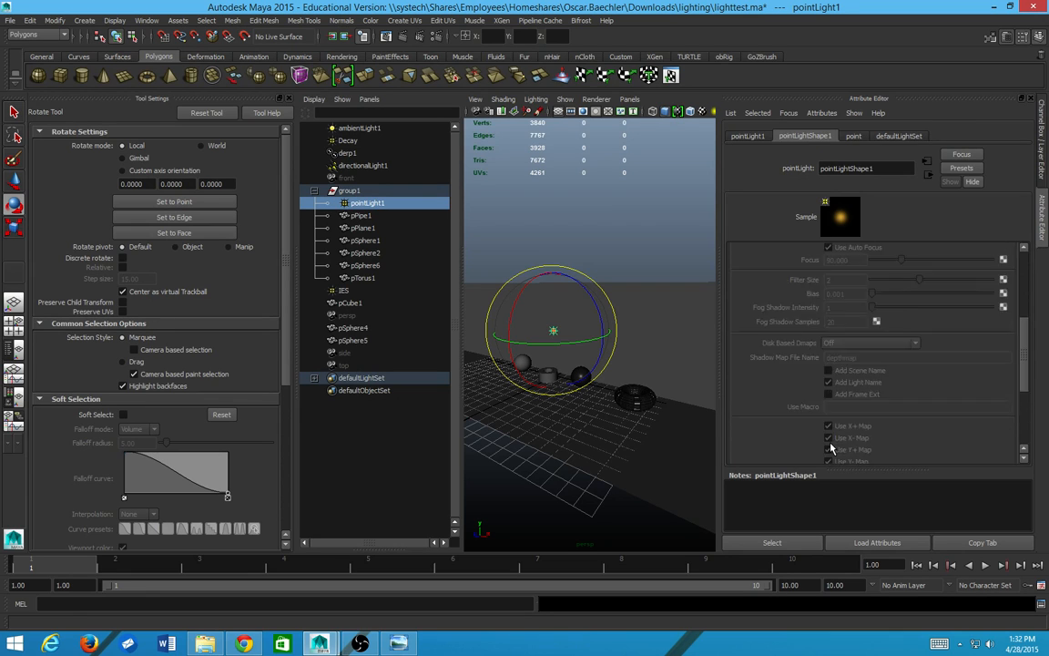
pyautogui.scroll(-2, 844, 452)
pyautogui.scroll(-5, 844, 452)
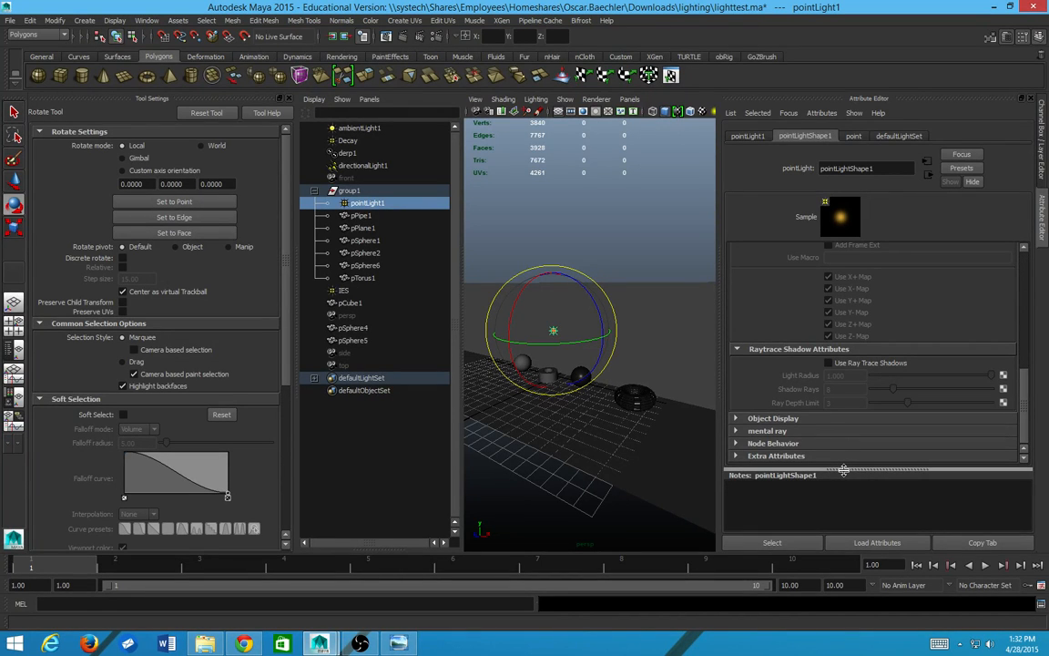
pyautogui.click(827, 363)
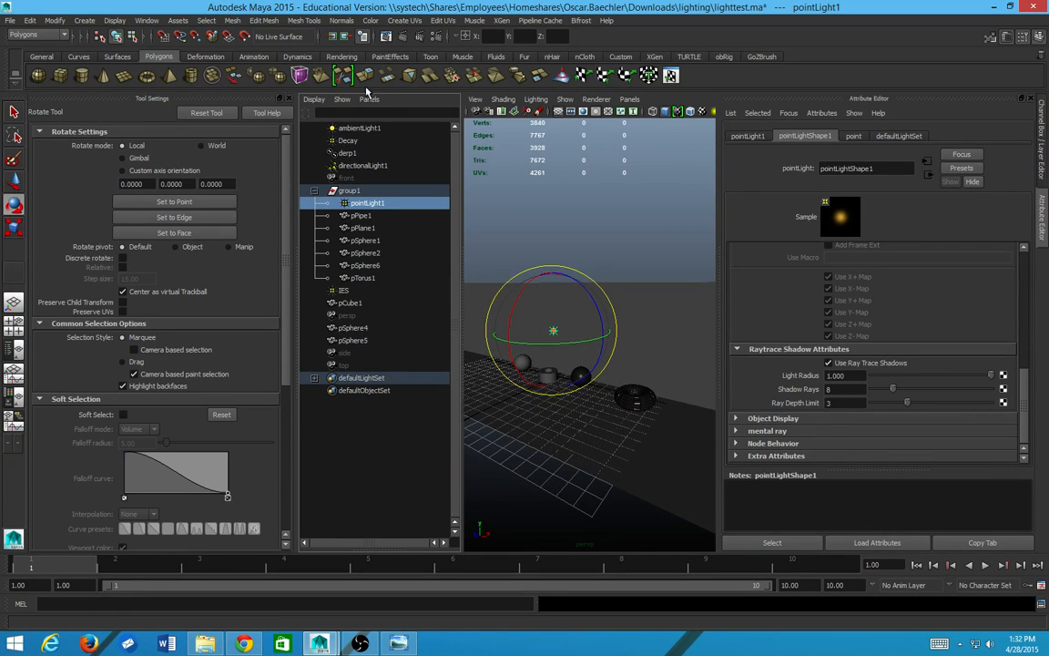
pyautogui.click(408, 37)
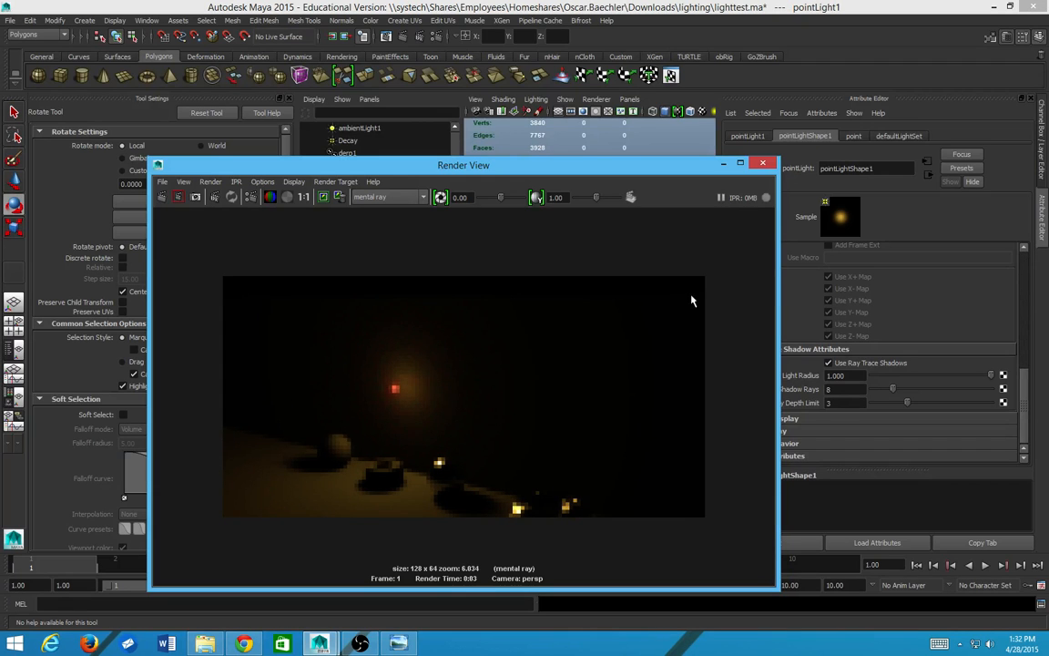
pyautogui.click(762, 163)
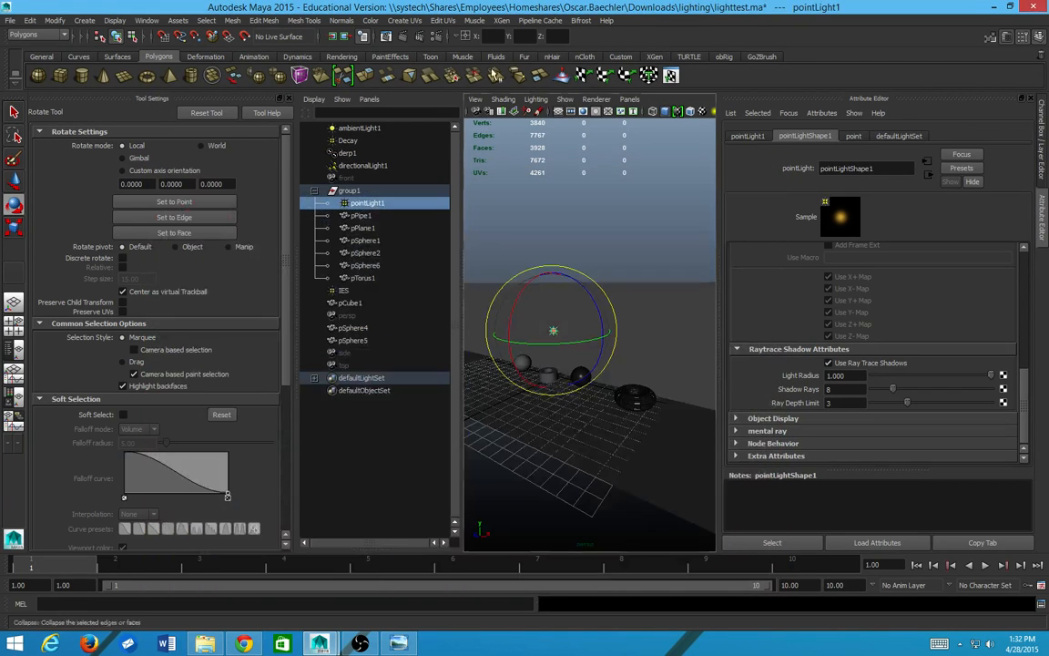
# Step: Set the render image size to a width of 256 and a height of 128 pixels
pyautogui.click(441, 34)
pyautogui.scroll(3, 626, 368)
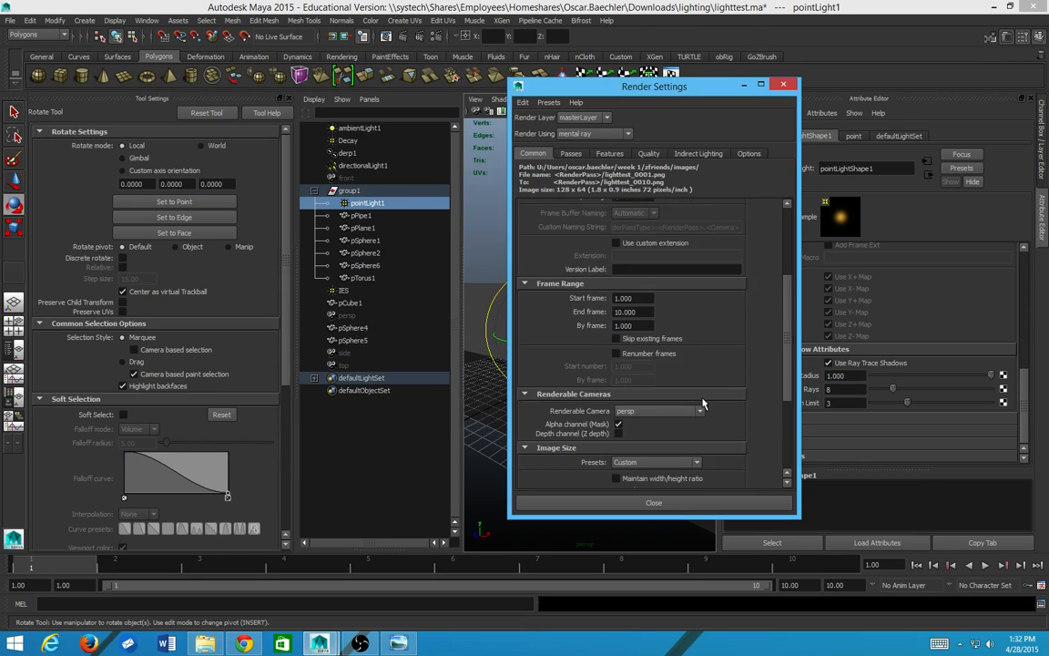
pyautogui.scroll(3, 702, 404)
pyautogui.scroll(-6, 660, 365)
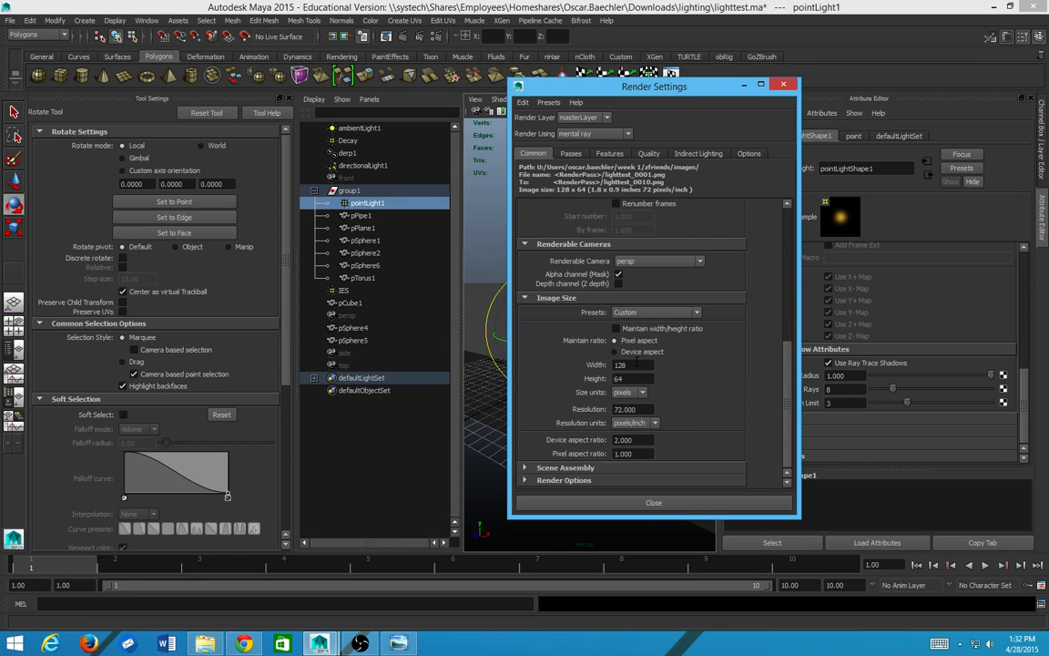
pyautogui.doubleClick(634, 365)
pyautogui.write('256')
pyautogui.press('Tab')
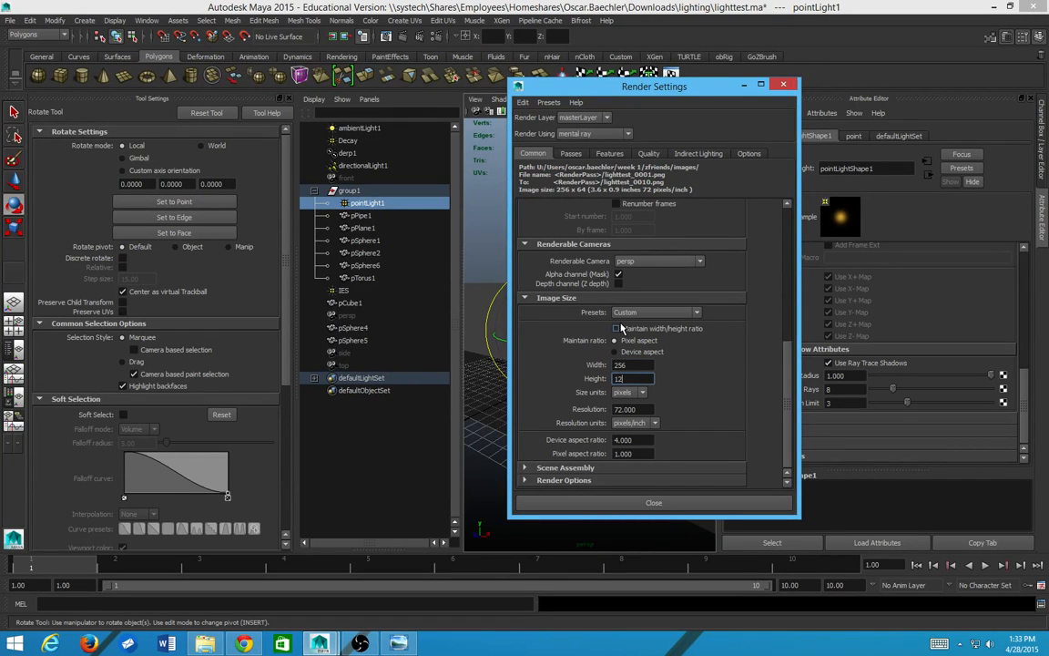
pyautogui.write('128')
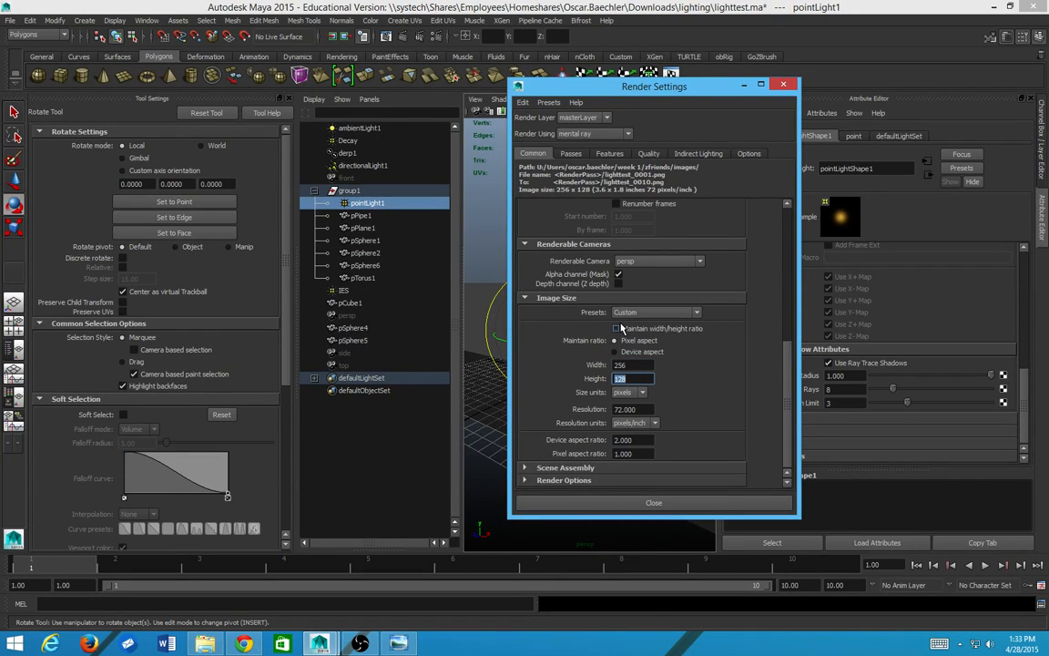
pyautogui.click(679, 502)
# Step: Render the current frame and examine the point light's soft shadows up close
pyautogui.click(403, 38)
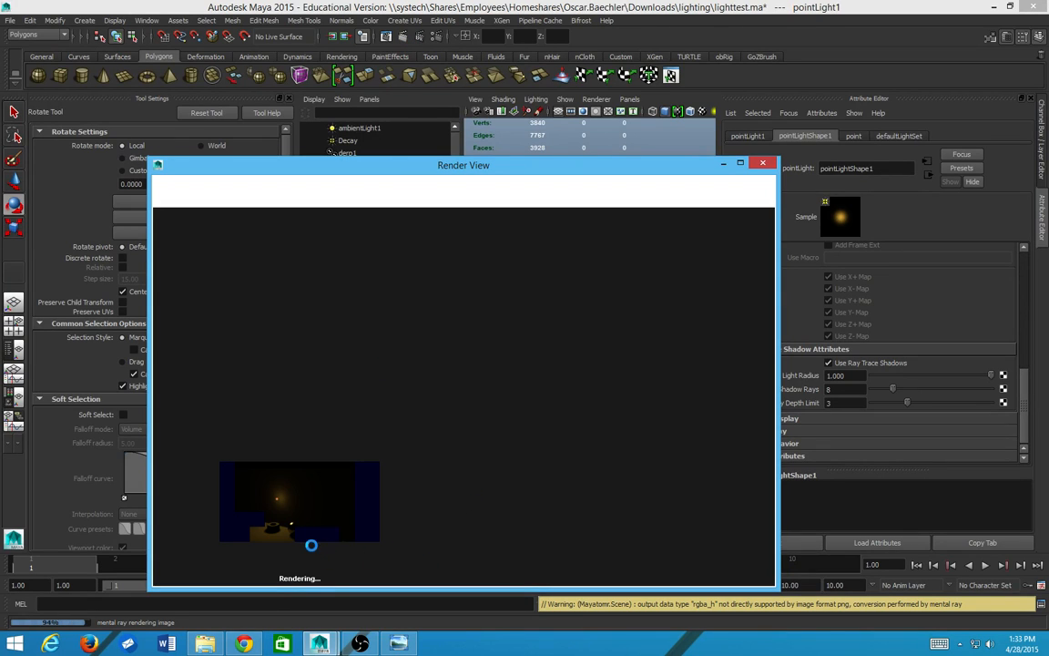
pyautogui.scroll(4, 392, 401)
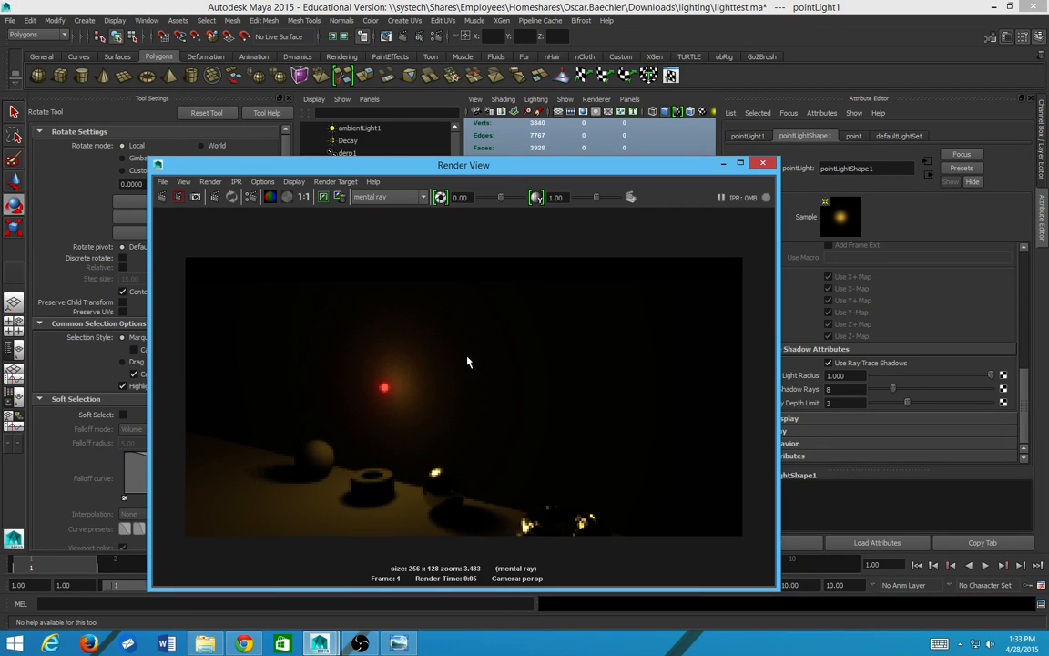
pyautogui.scroll(-2, 368, 420)
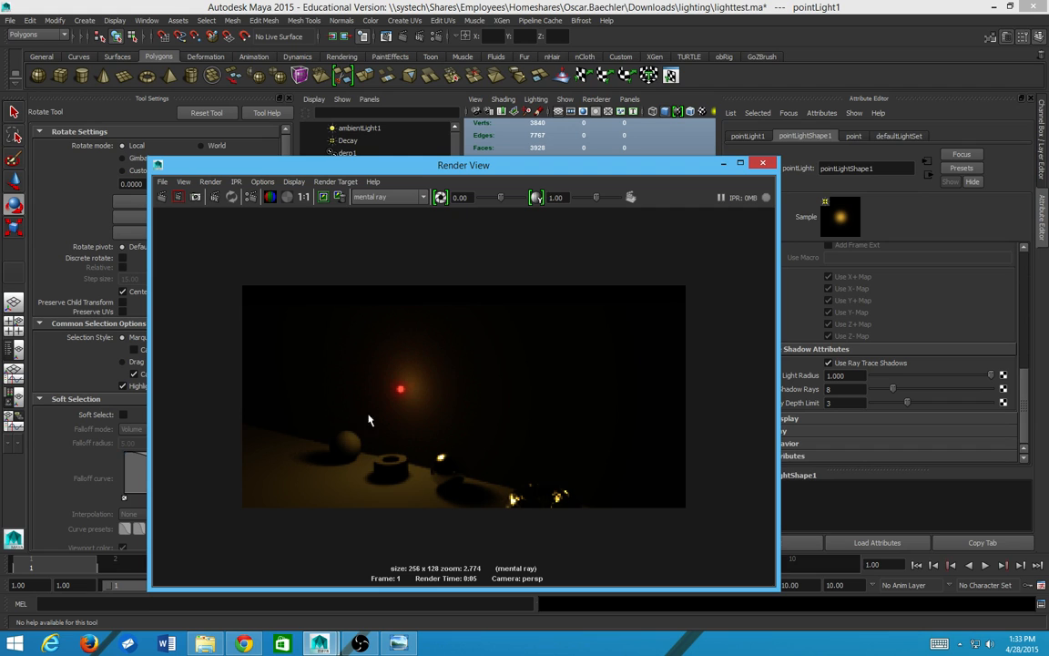
pyautogui.click(763, 163)
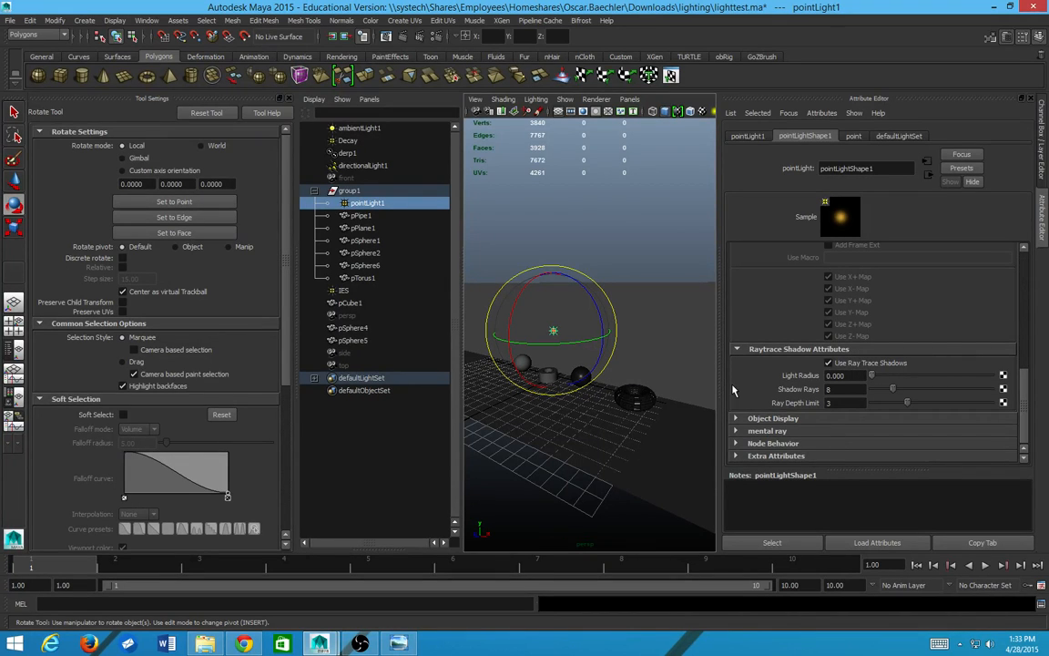
# Step: Set the point light's raytrace light radius to 0 and render the frame to check its shadows
pyautogui.moveTo(991, 374); pyautogui.dragTo(679, 346)
pyautogui.click(402, 36)
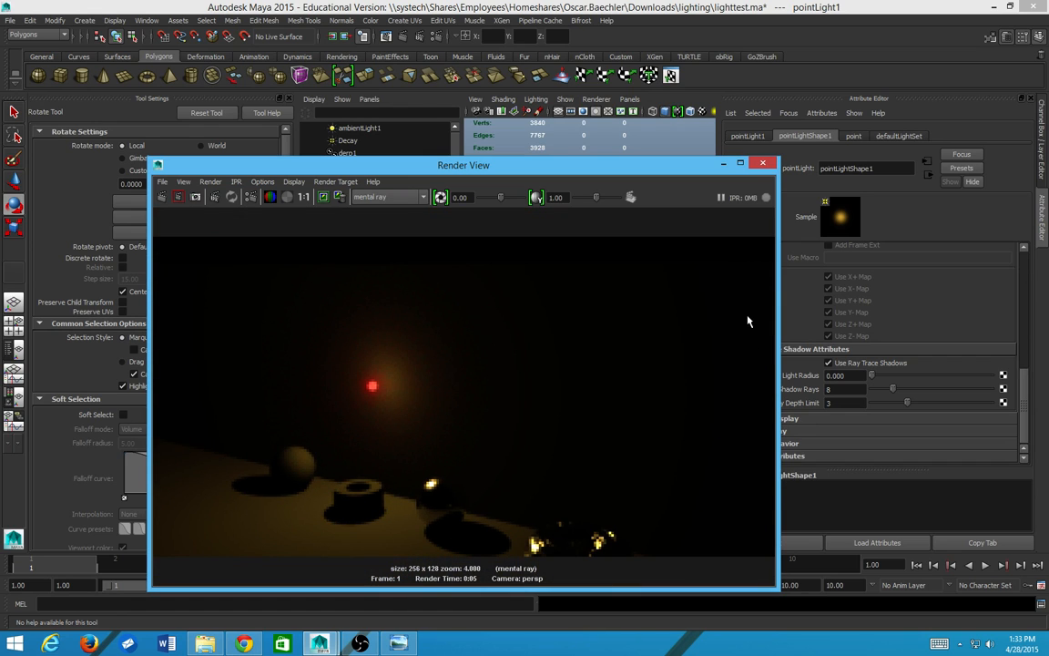
pyautogui.click(762, 164)
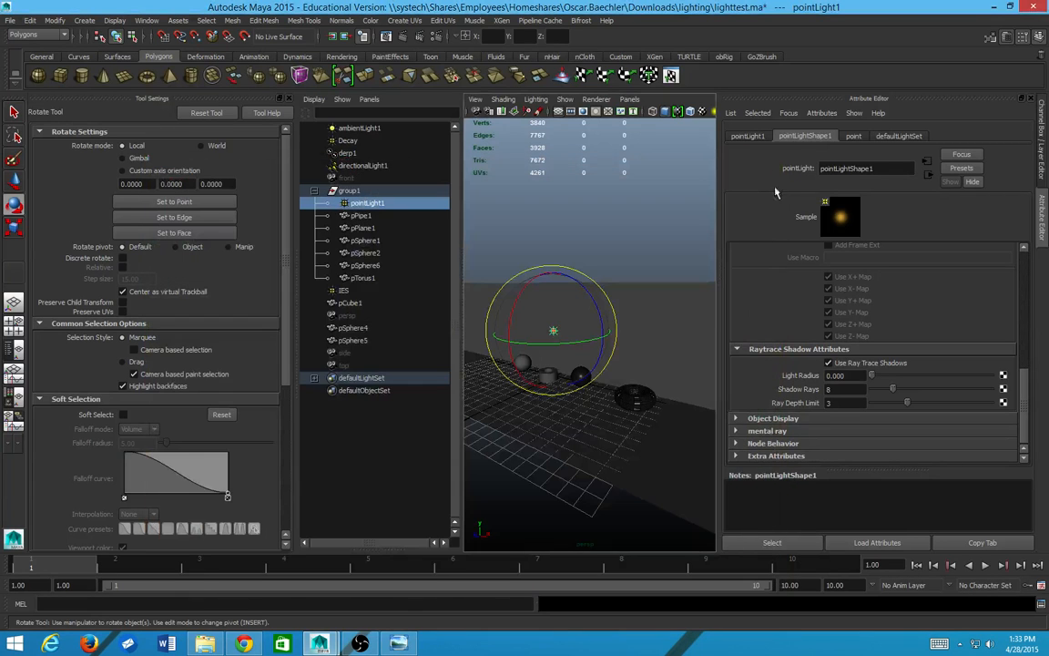
# Step: Set the point light's light radius to 0.5 and shadow rays to 16, and render the frame
pyautogui.moveTo(853, 374); pyautogui.dragTo(639, 346)
pyautogui.write('.5')
pyautogui.press('Return')
pyautogui.press('Tab')
pyautogui.write('16')
pyautogui.press('Return')
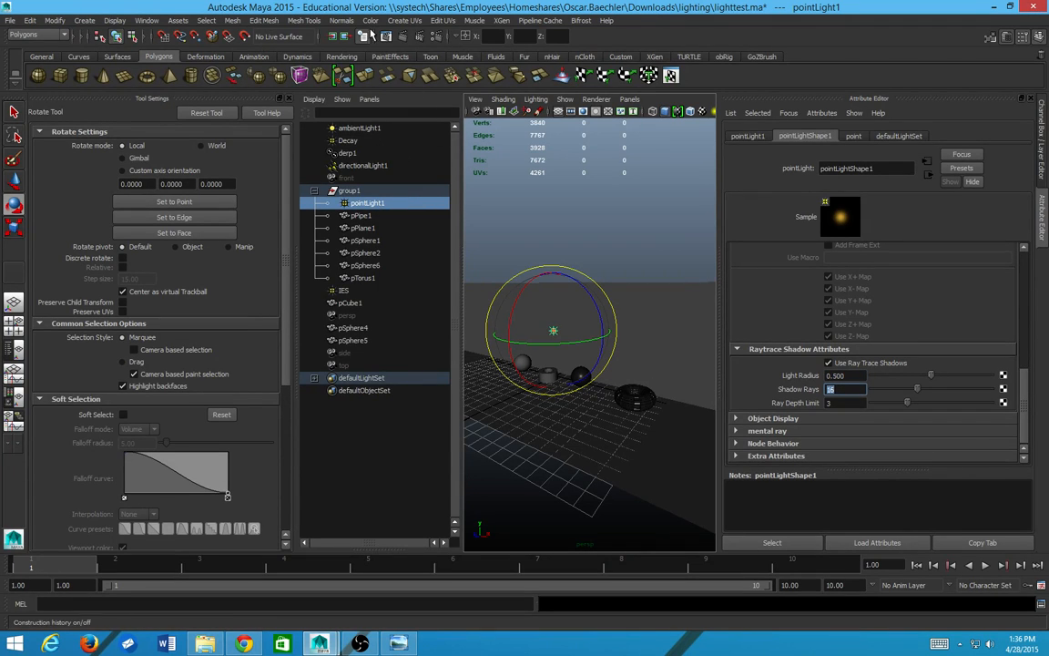
pyautogui.click(402, 37)
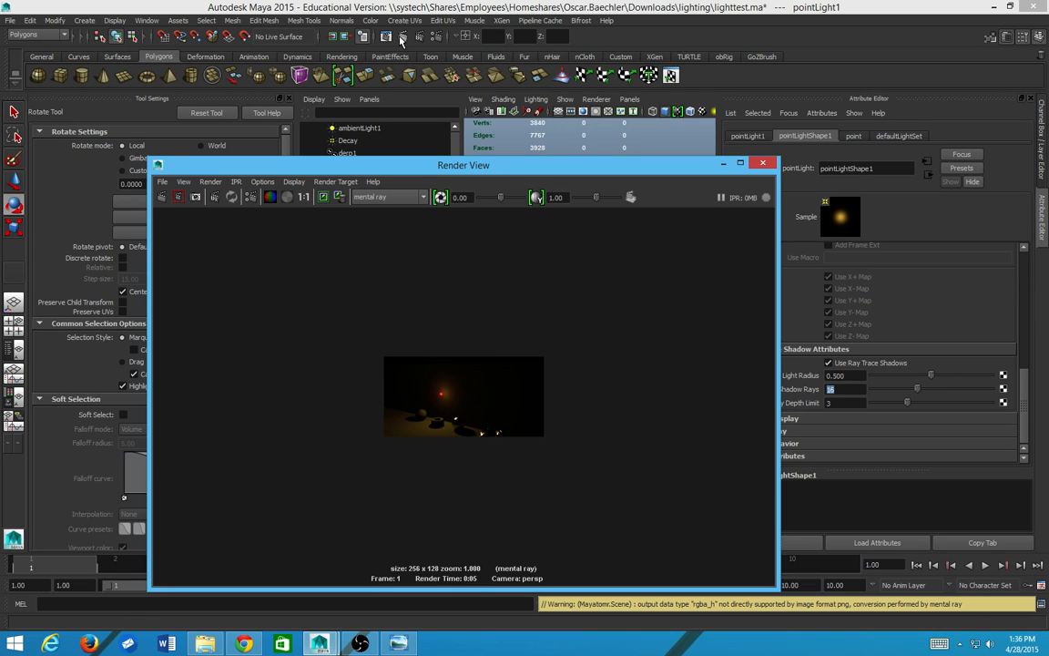
pyautogui.click(763, 164)
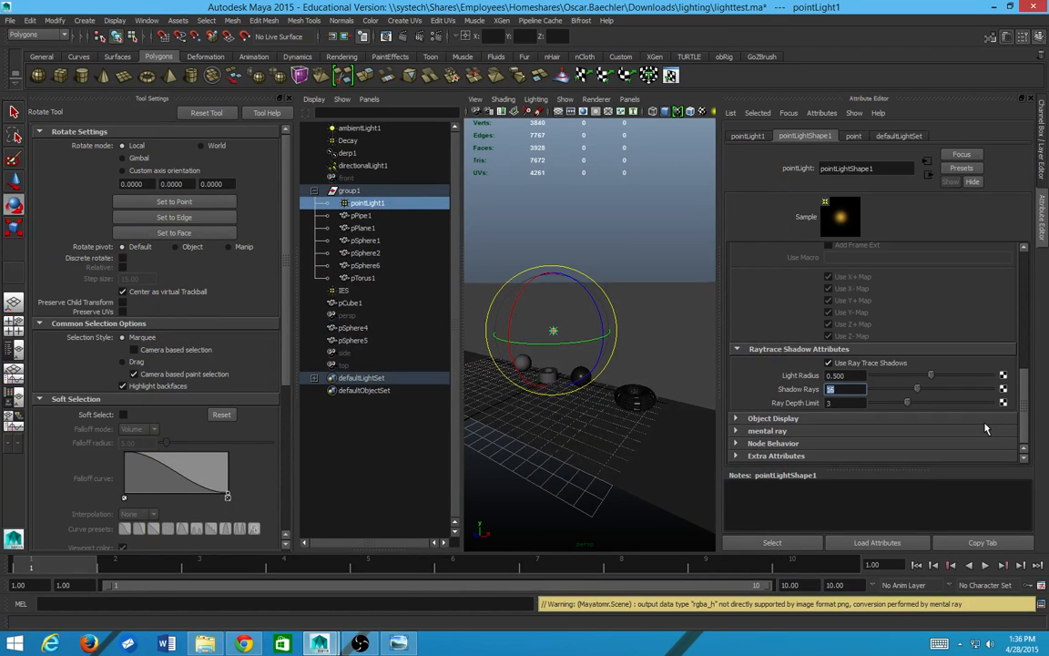
# Step: Set the point light's shadow rays to 32 and light radius to 1, and render the frame to examine its shadows
pyautogui.write('32')
pyautogui.press('Return')
pyautogui.moveTo(932, 376); pyautogui.dragTo(1000, 376)
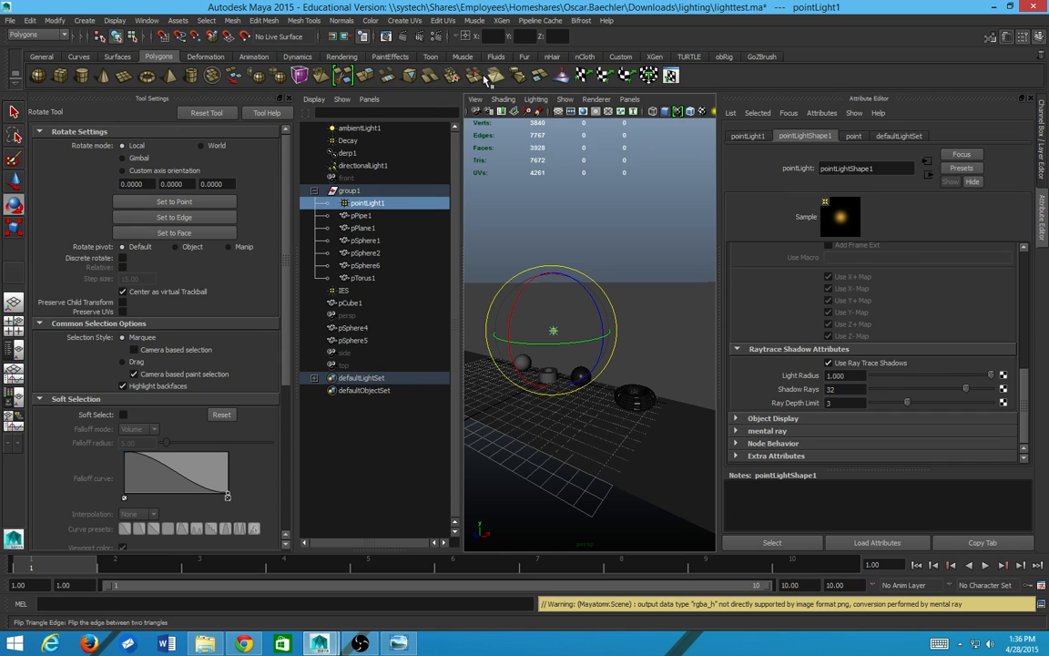
pyautogui.click(398, 39)
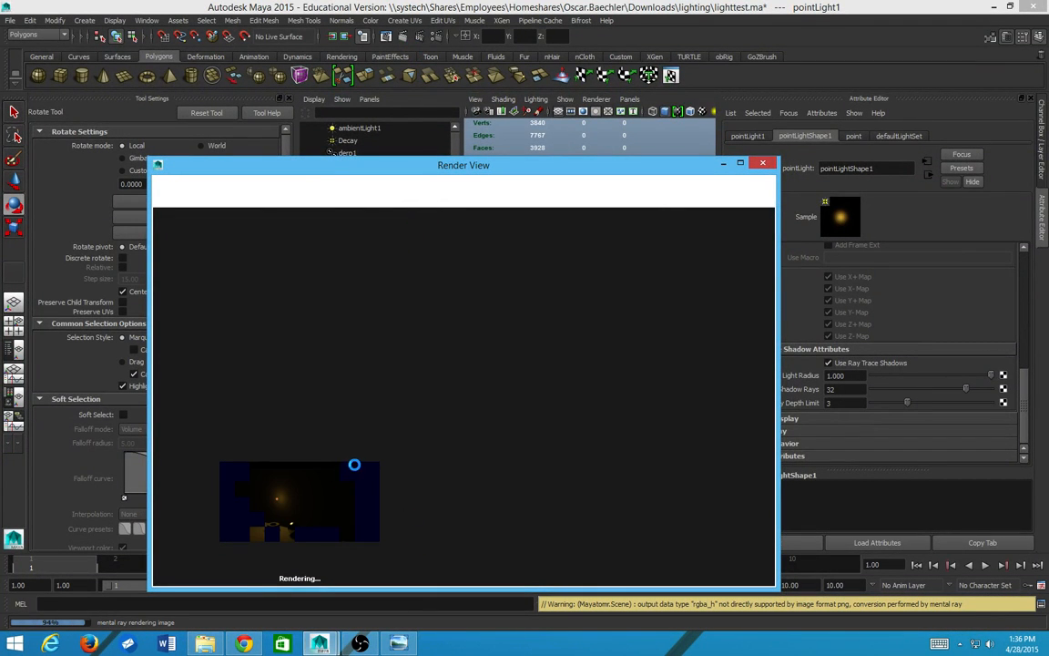
pyautogui.scroll(2, 321, 413)
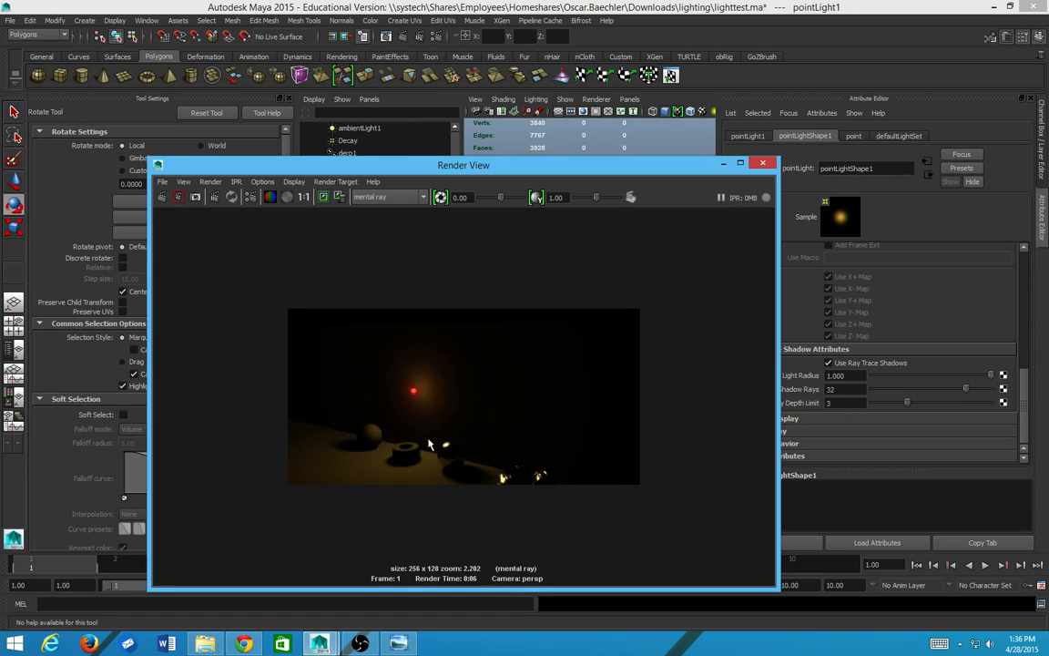
pyautogui.scroll(2, 431, 473)
pyautogui.scroll(1, 373, 476)
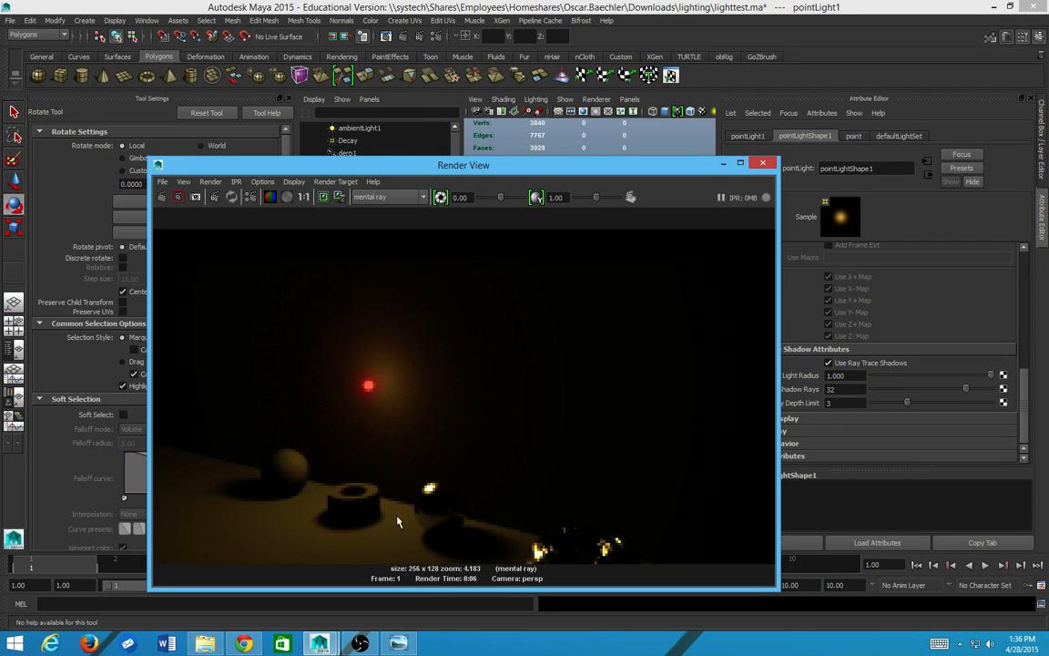
pyautogui.scroll(-2, 421, 381)
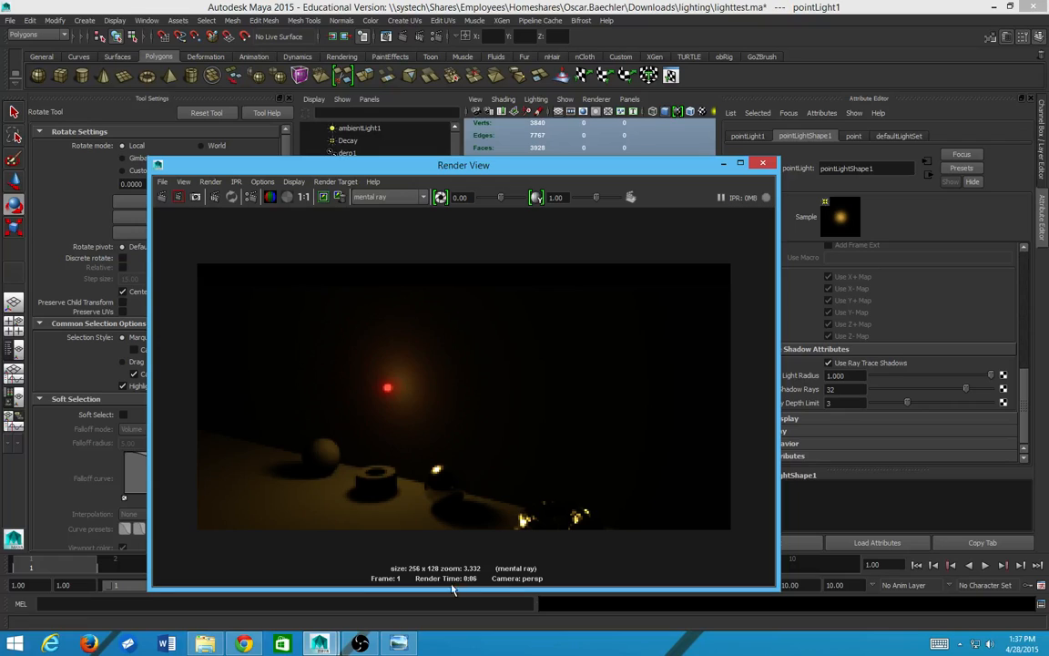
# Step: Switch to Windows Photo Viewer, compare the mentalRay_point_raytrace image with the neighbouring image, and return to Maya
pyautogui.click(398, 644)
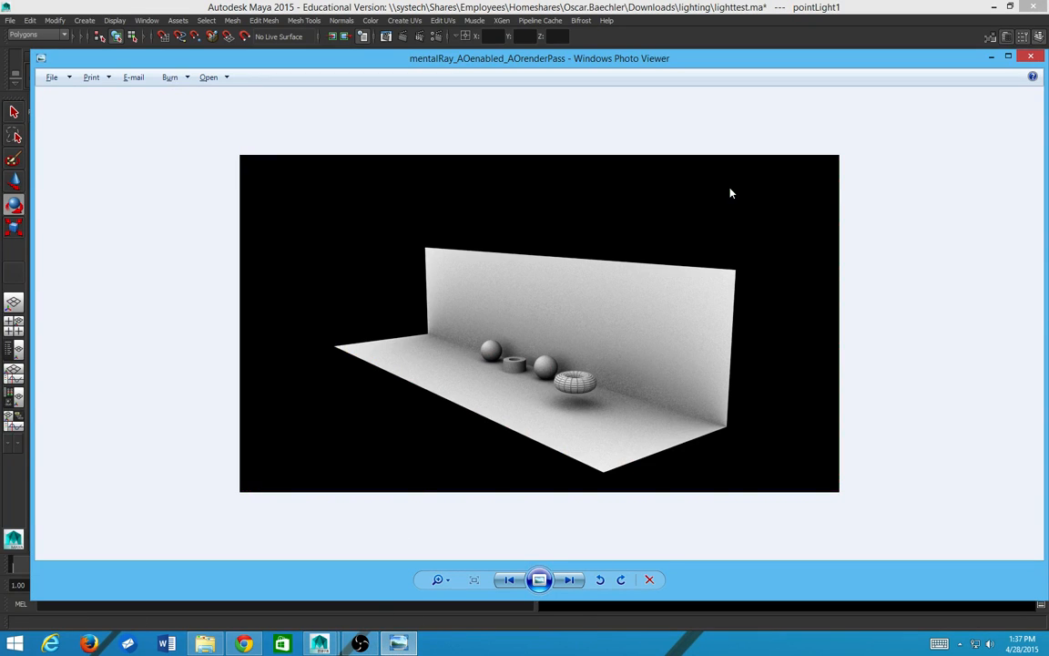
pyautogui.press('Right')
pyautogui.press('Right')
pyautogui.press('Left')
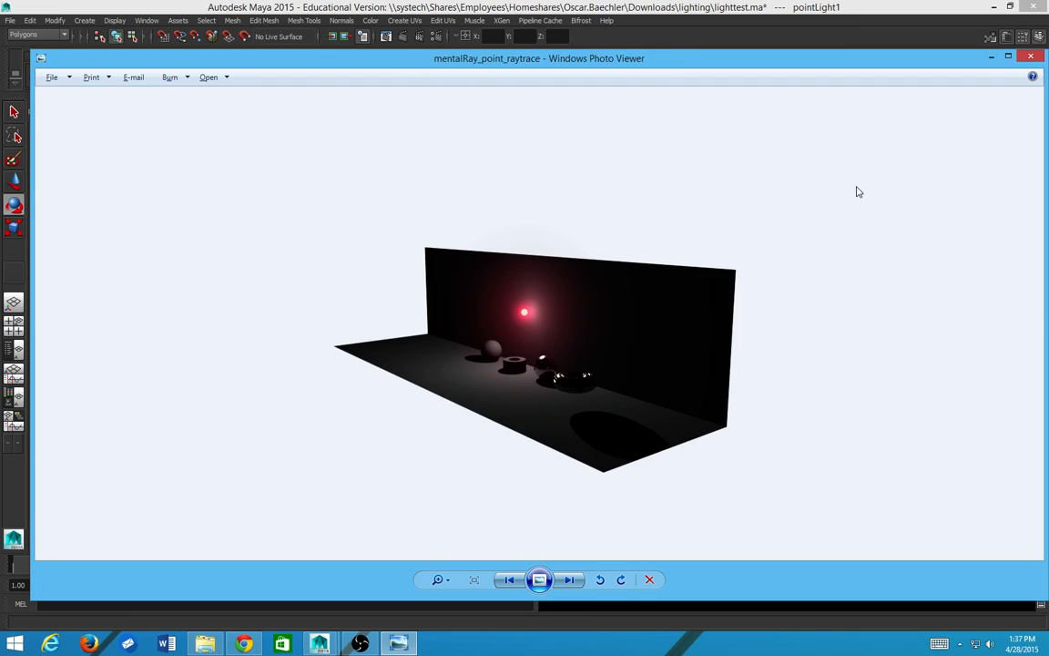
pyautogui.press('Right')
pyautogui.press('Left')
pyautogui.hotkey('alt', 'Tab')
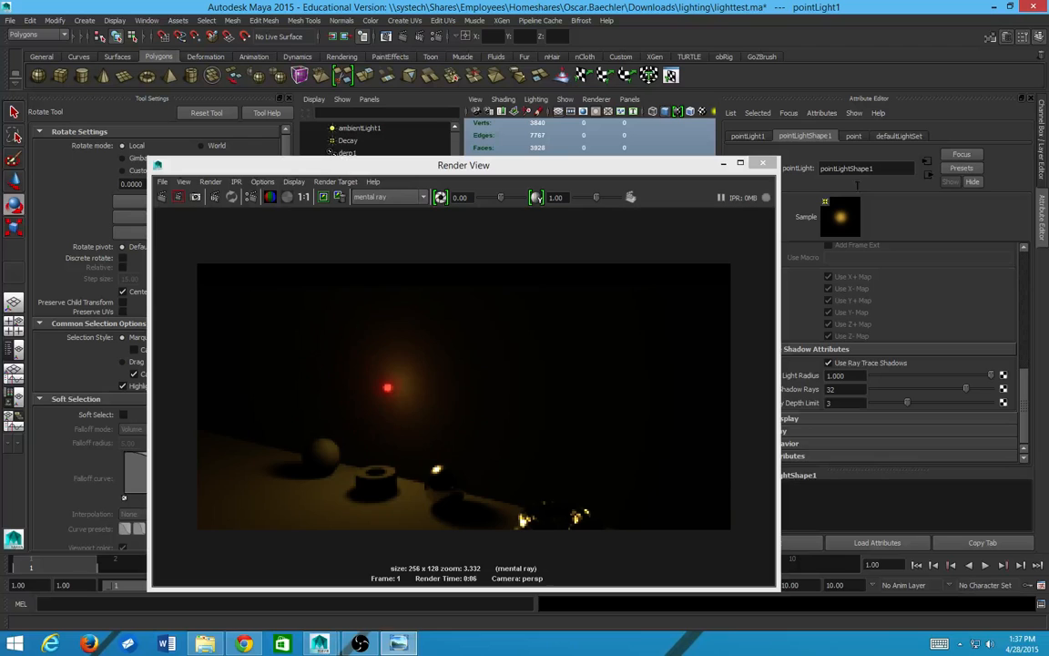
pyautogui.click(762, 164)
# Step: Review the point light's main attributes and the common render settings
pyautogui.scroll(5, 835, 342)
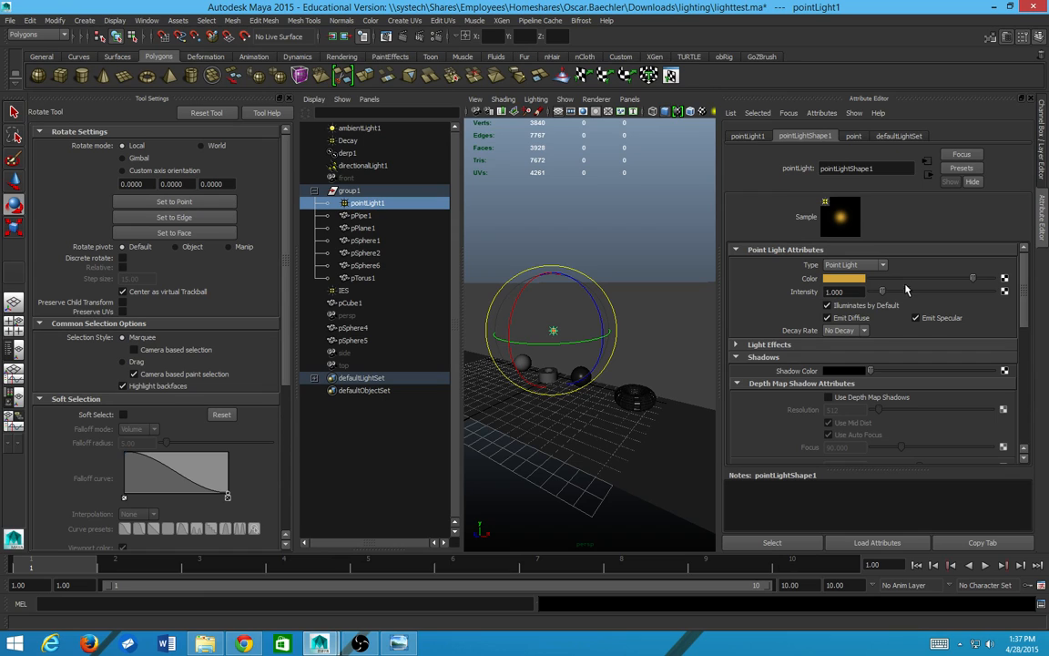
pyautogui.click(437, 41)
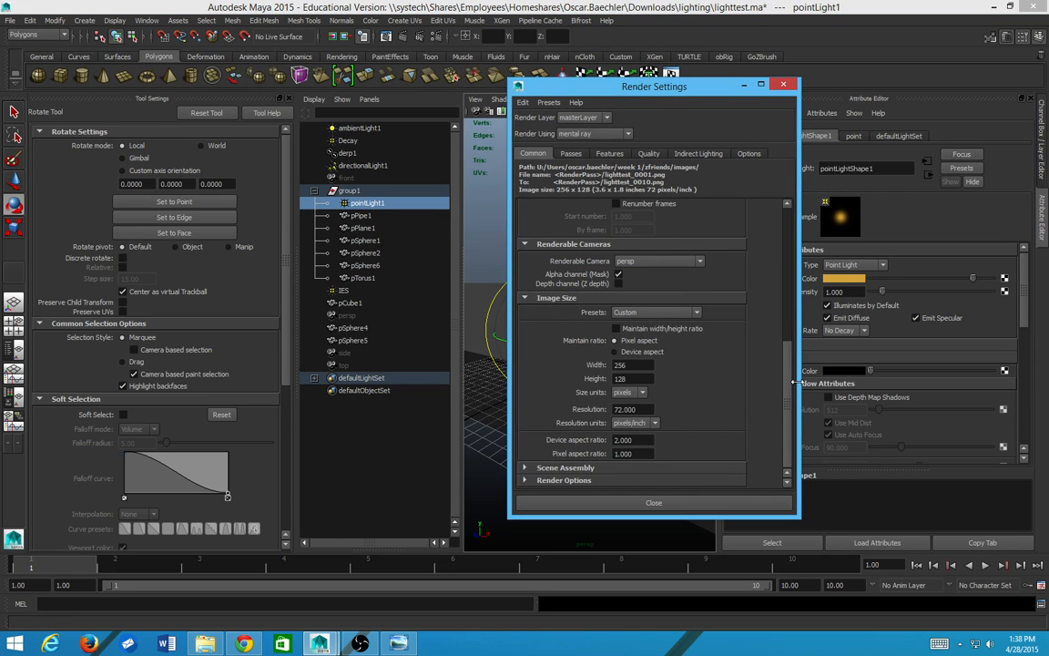
pyautogui.moveTo(786, 370); pyautogui.dragTo(775, 215)
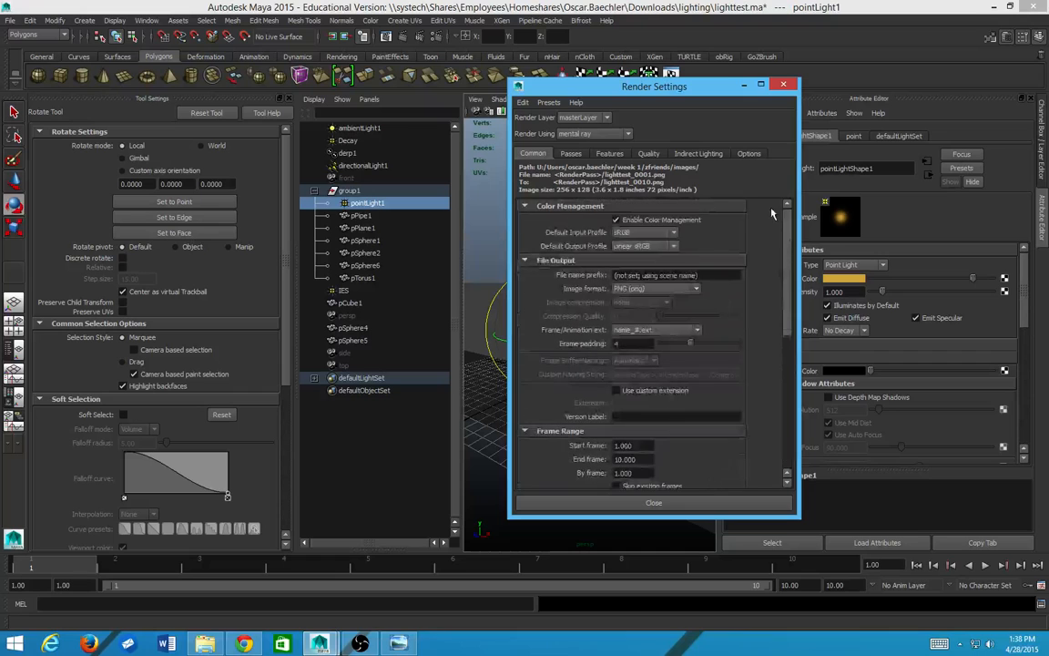
pyautogui.click(784, 86)
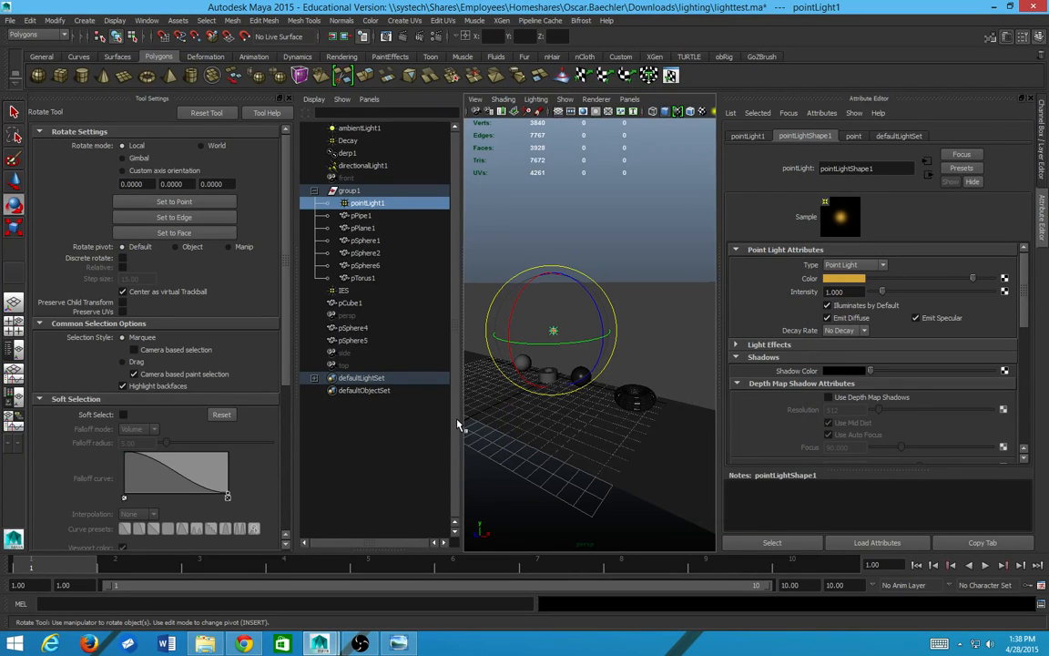
pyautogui.click(502, 210)
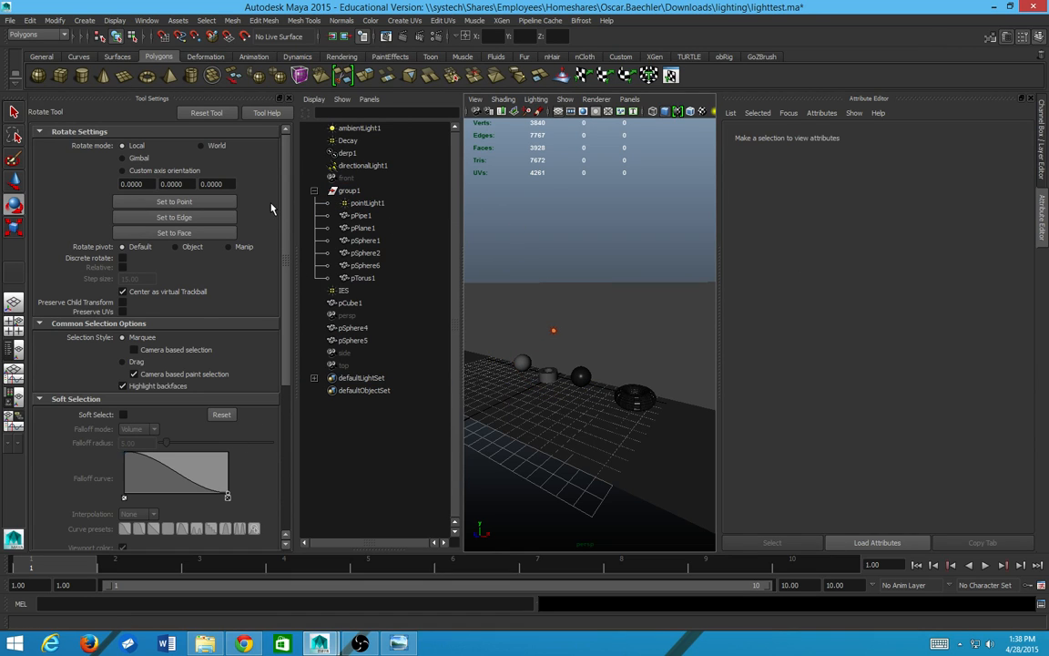
pyautogui.click(522, 362)
pyautogui.rightClick(521, 362)
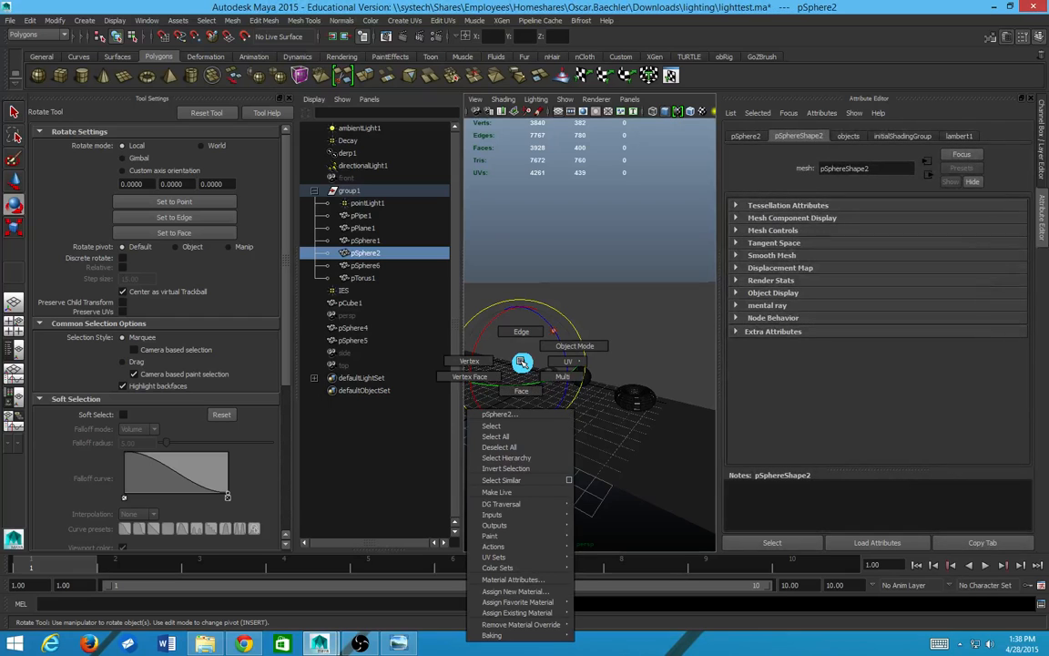
pyautogui.moveTo(531, 604)
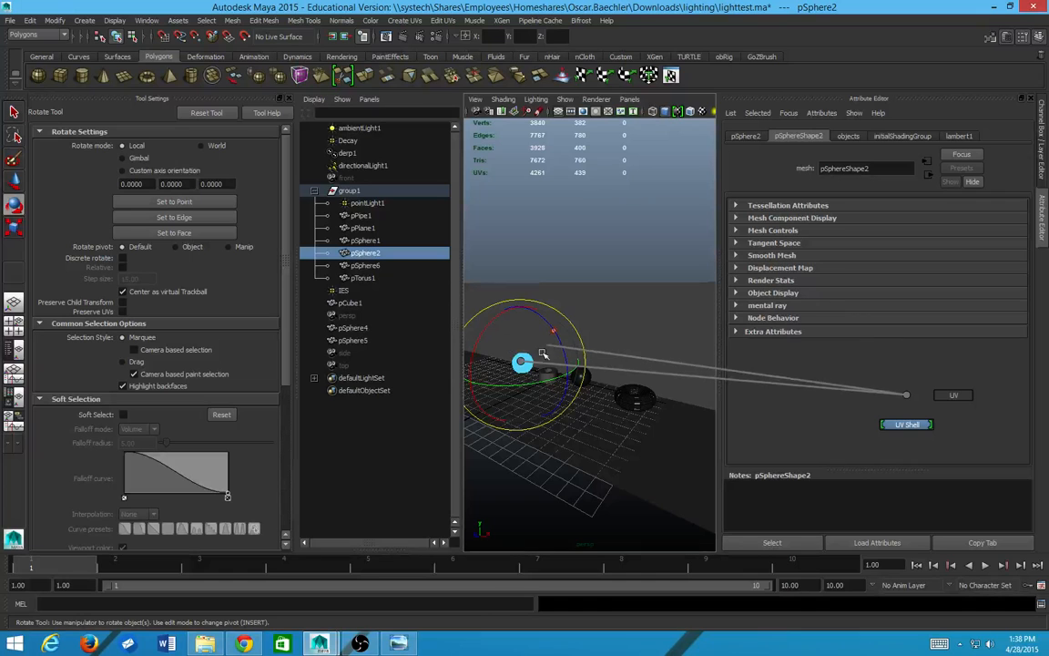
pyautogui.moveTo(521, 363); pyautogui.dragTo(519, 358, button='right')
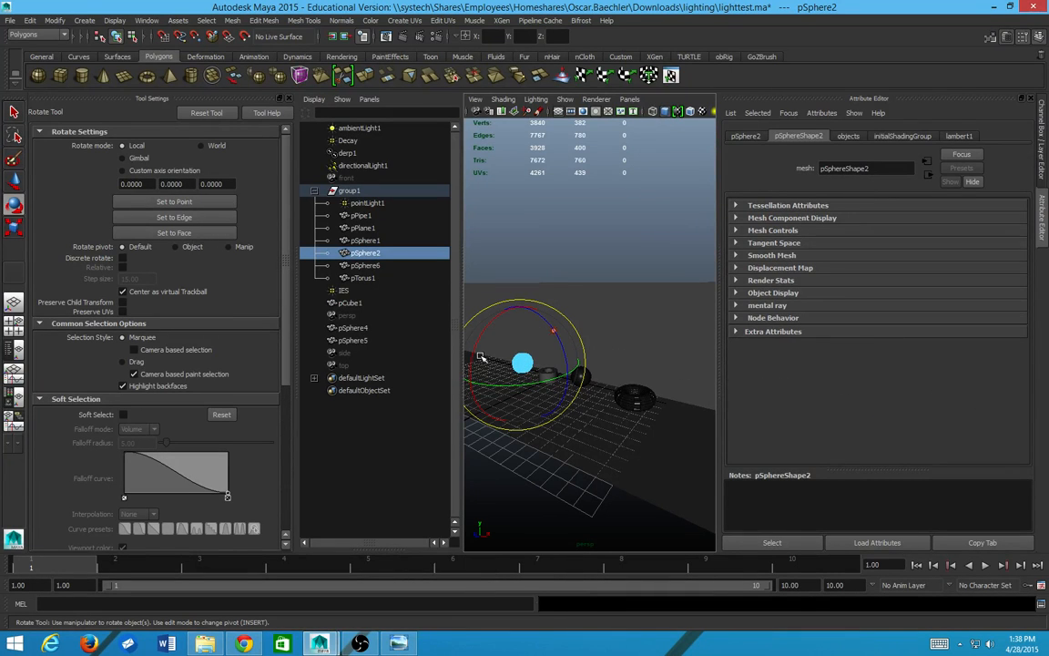
# Step: Assign a new mental ray mia_material_x material to the torus
pyautogui.click(635, 399)
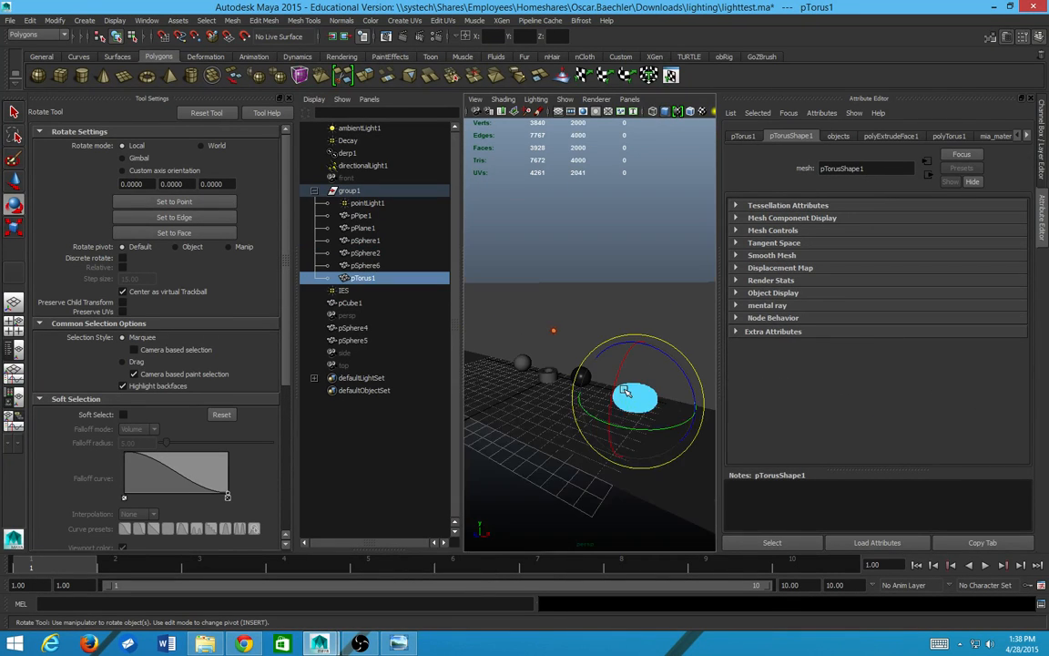
pyautogui.press('w')
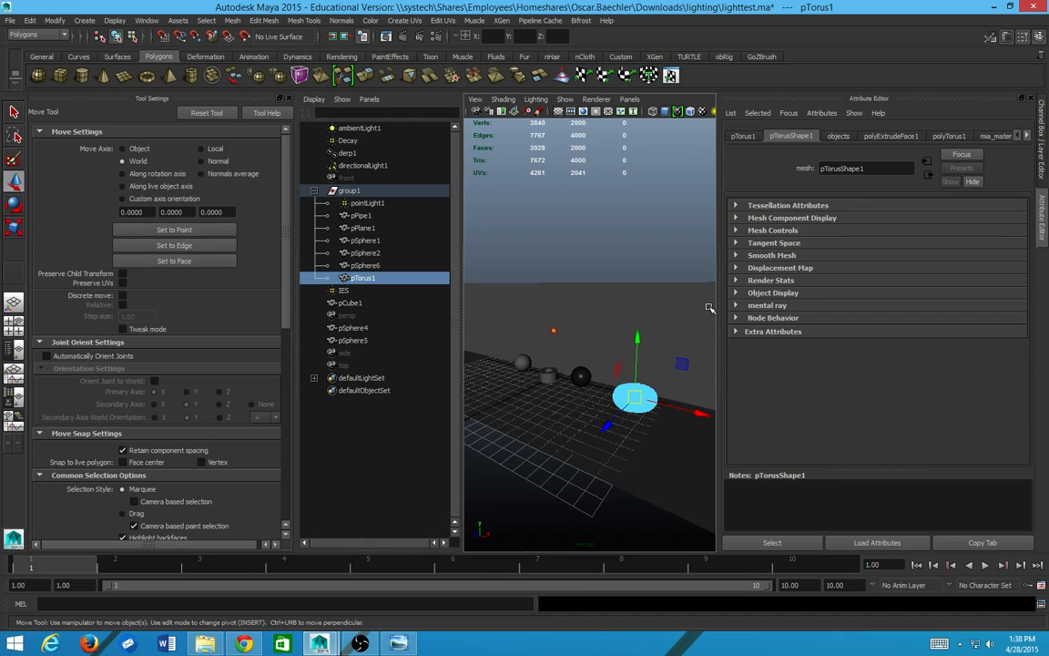
pyautogui.rightClick(620, 396)
pyautogui.click(616, 601)
pyautogui.click(41, 108)
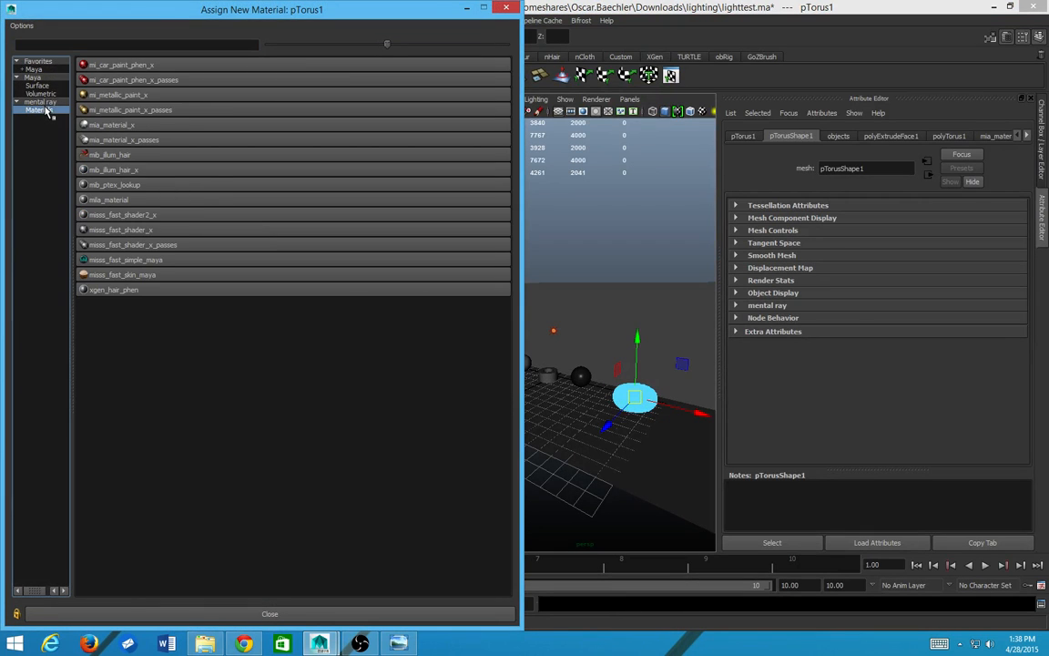
pyautogui.click(123, 125)
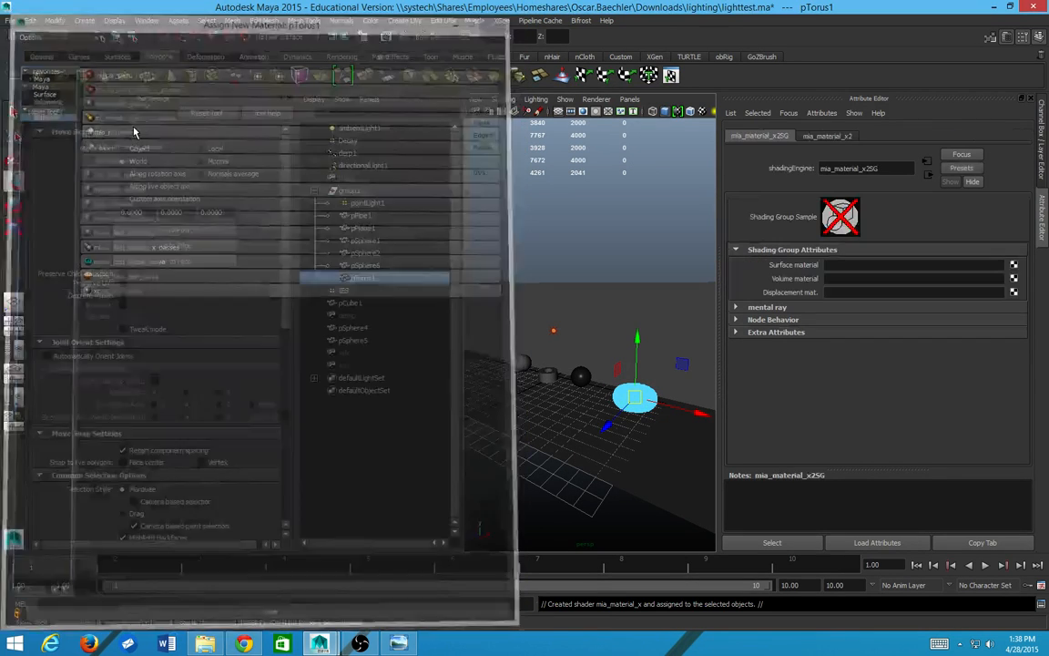
# Step: Replace the torus's mia_material_x settings with the Copper preset and render the frame to check the result
pyautogui.click(836, 138)
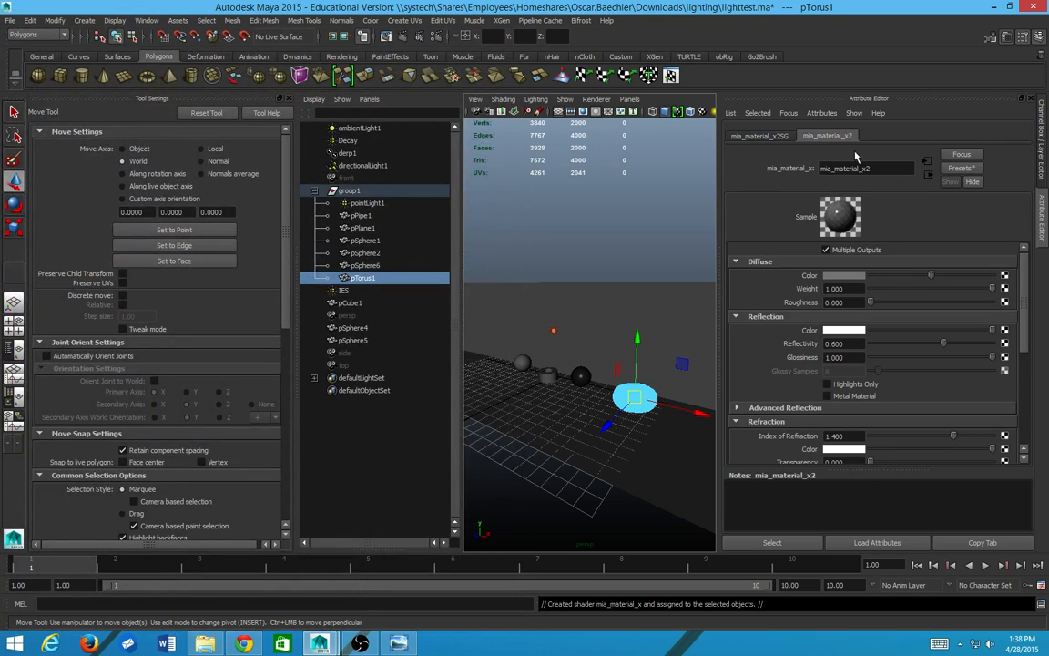
pyautogui.click(962, 168)
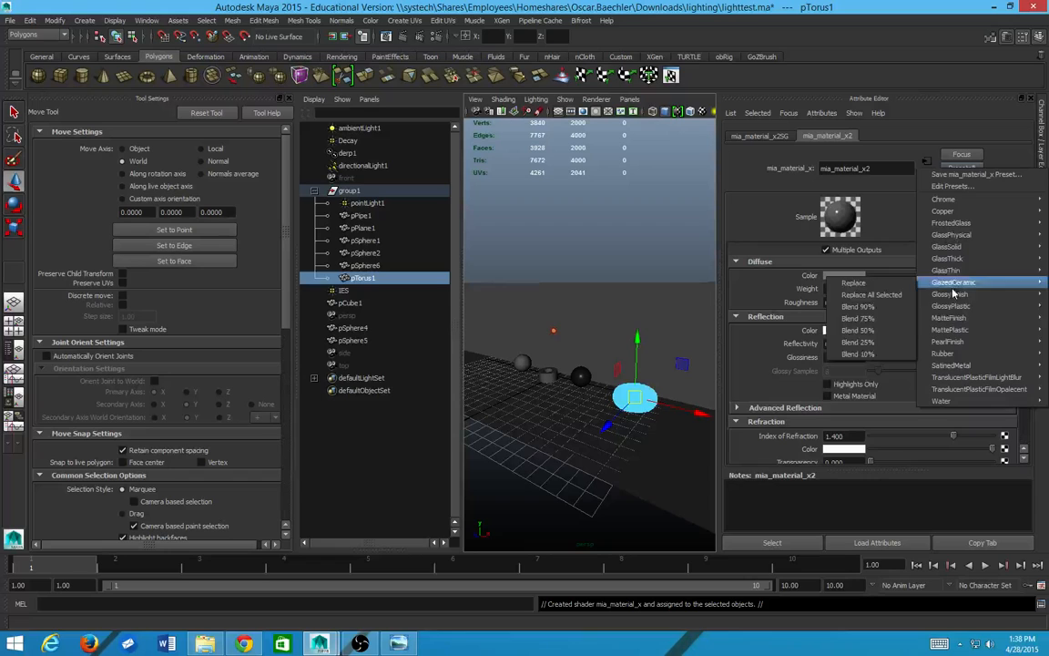
pyautogui.moveTo(942, 212)
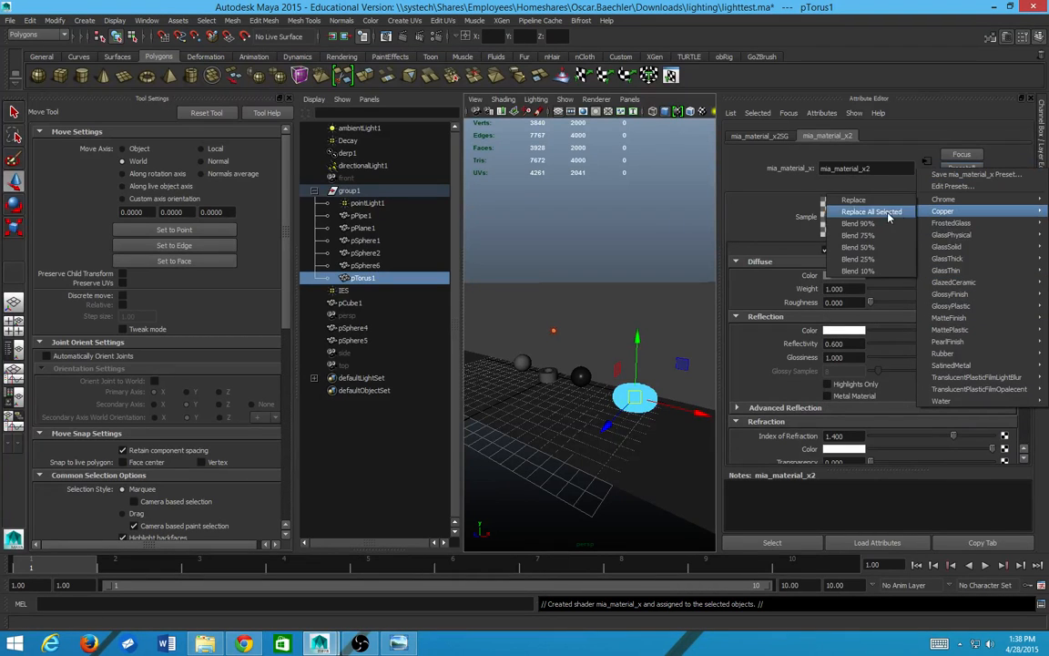
pyautogui.click(870, 211)
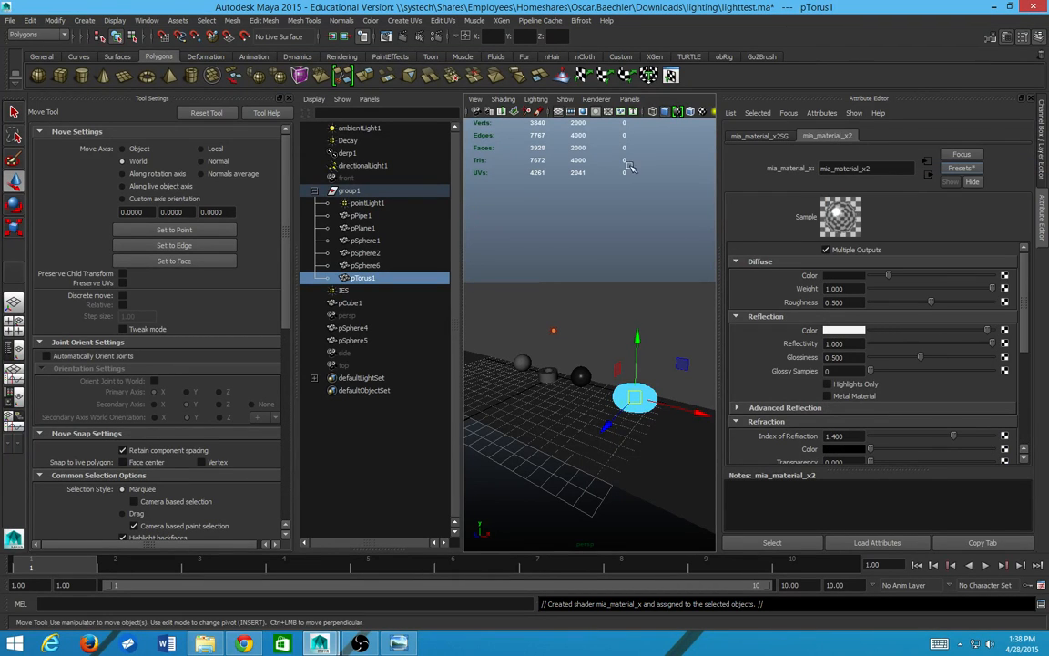
pyautogui.click(367, 36)
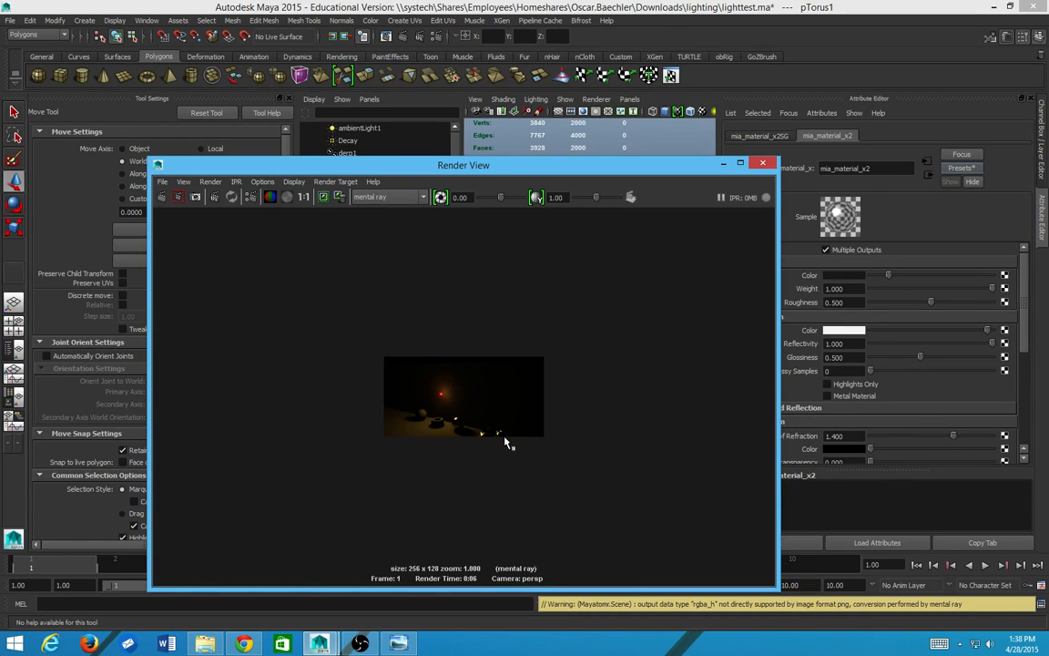
pyautogui.click(763, 163)
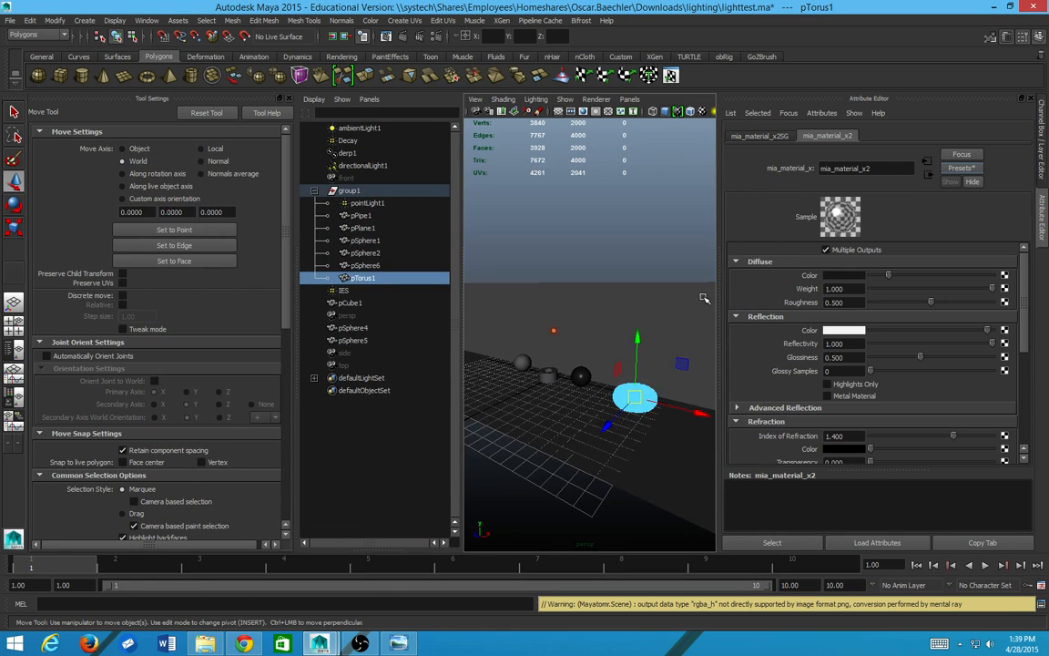
# Step: Switch to Windows Photo Viewer, view the mentalRay_AOenabled_AOrenderPass image and its neighbour, and return to Maya
pyautogui.hotkey('alt', 'Tab')
pyautogui.press('Left')
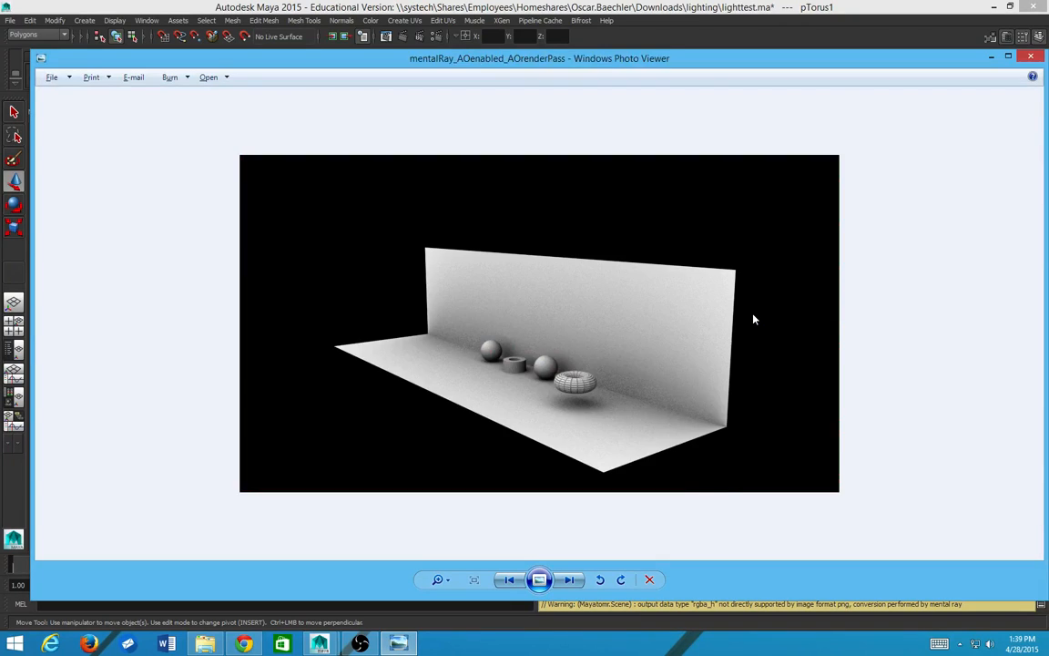
pyautogui.press('Left')
pyautogui.press('Right')
pyautogui.hotkey('alt', 'Tab')
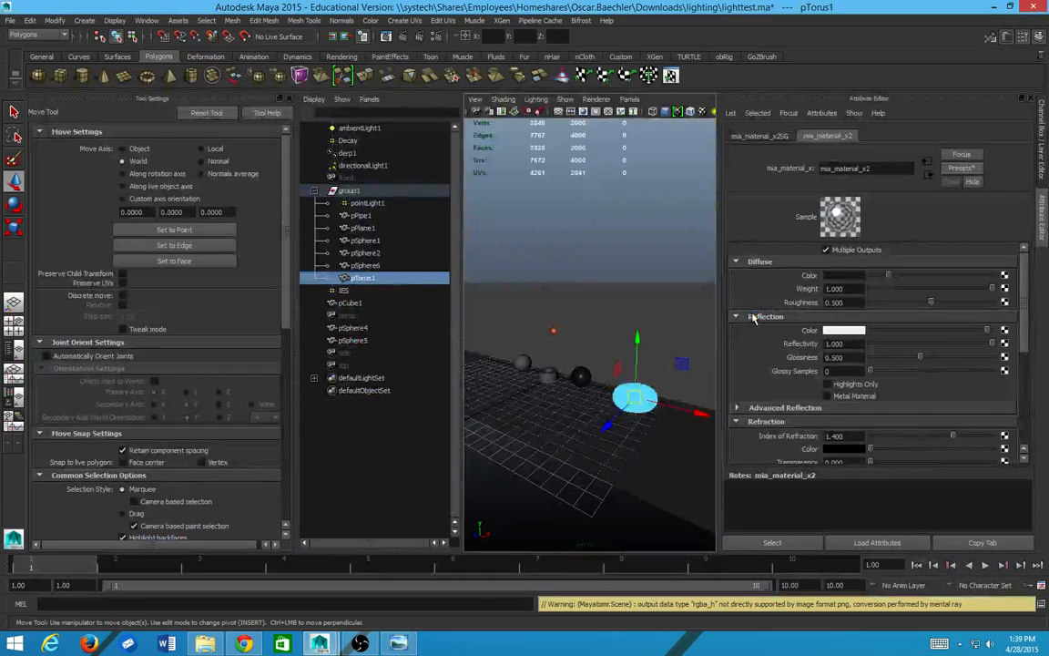
# Step: Show the render layers and assign the existing lambert1 as a material override on masterLayer
pyautogui.hotkey('ctrl', 'a')
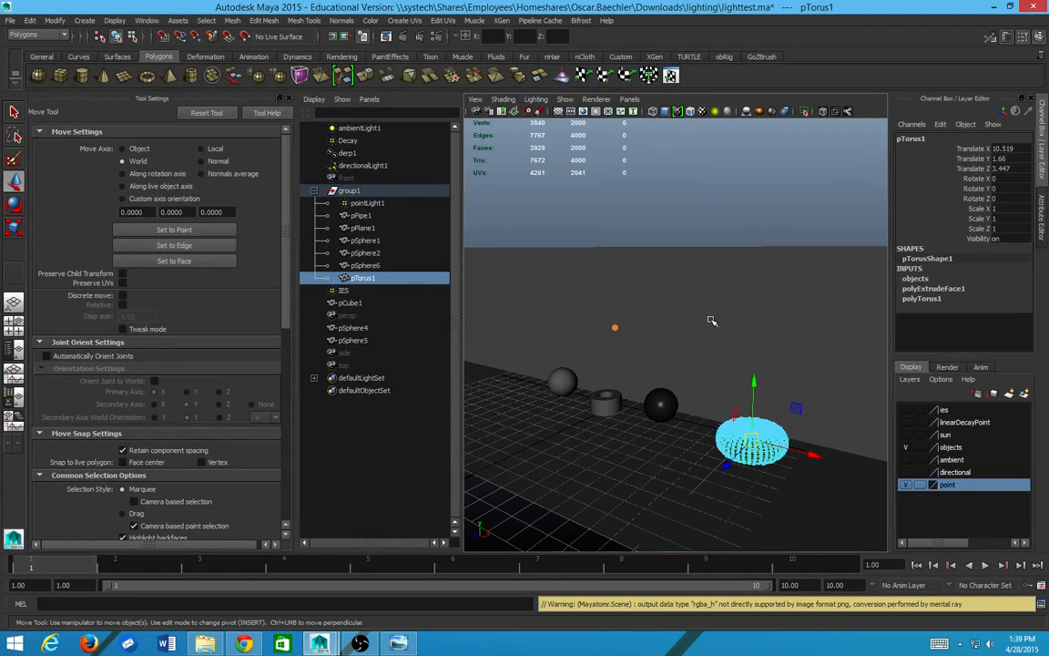
pyautogui.click(949, 367)
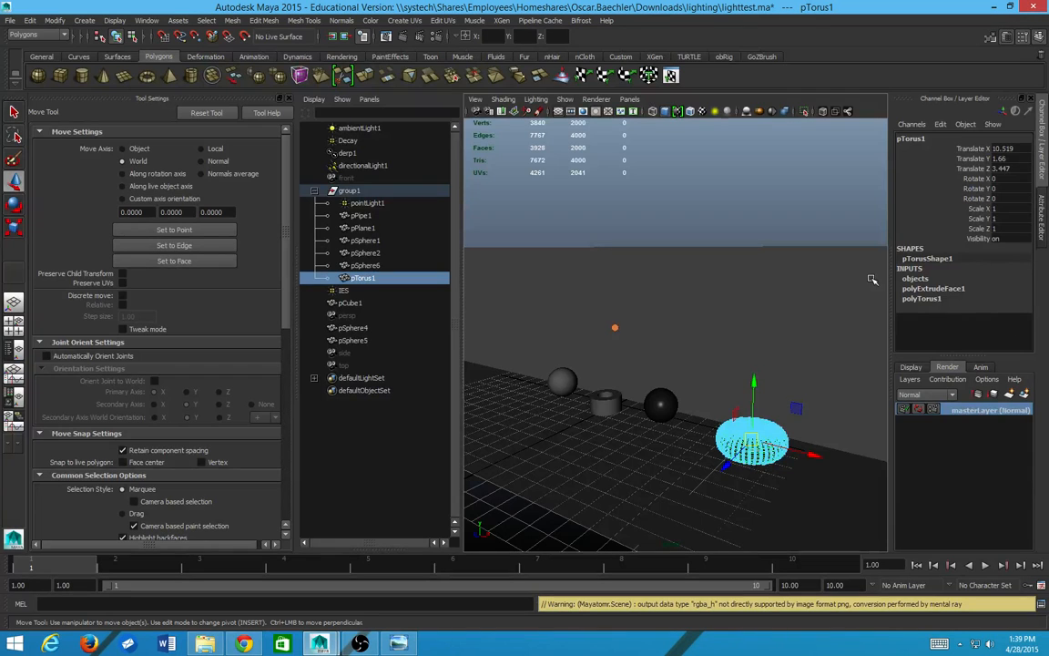
pyautogui.click(912, 368)
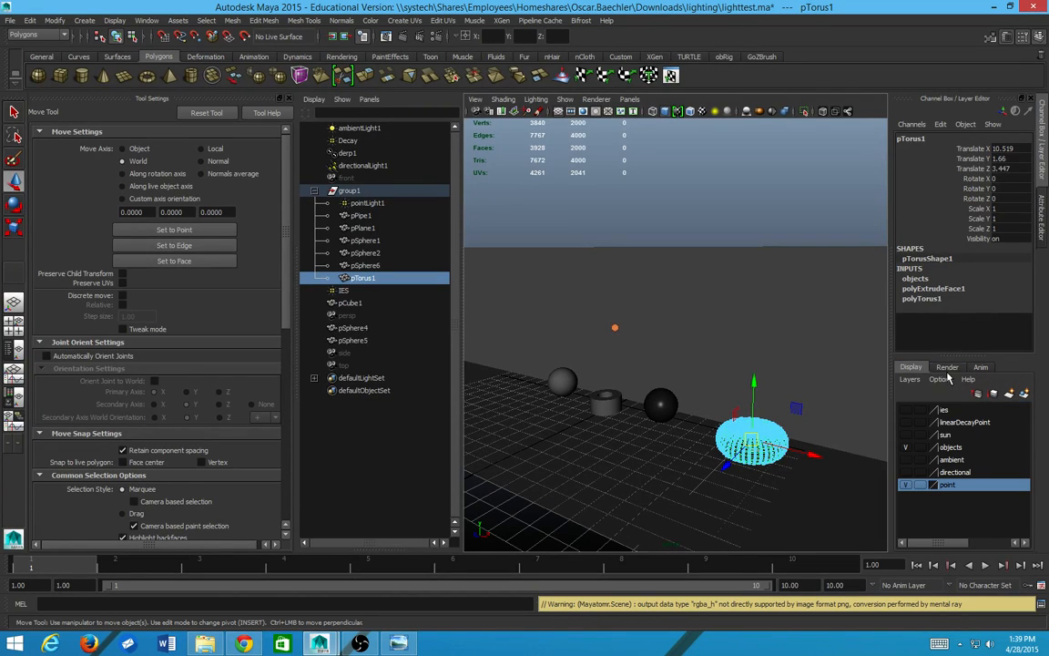
pyautogui.click(948, 368)
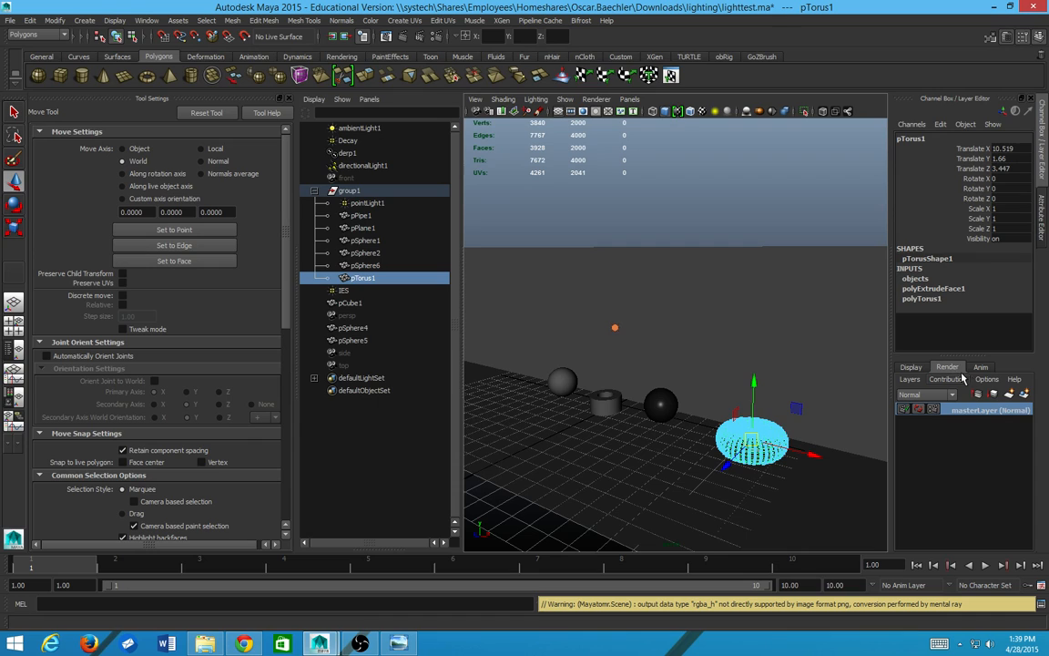
pyautogui.rightClick(969, 416)
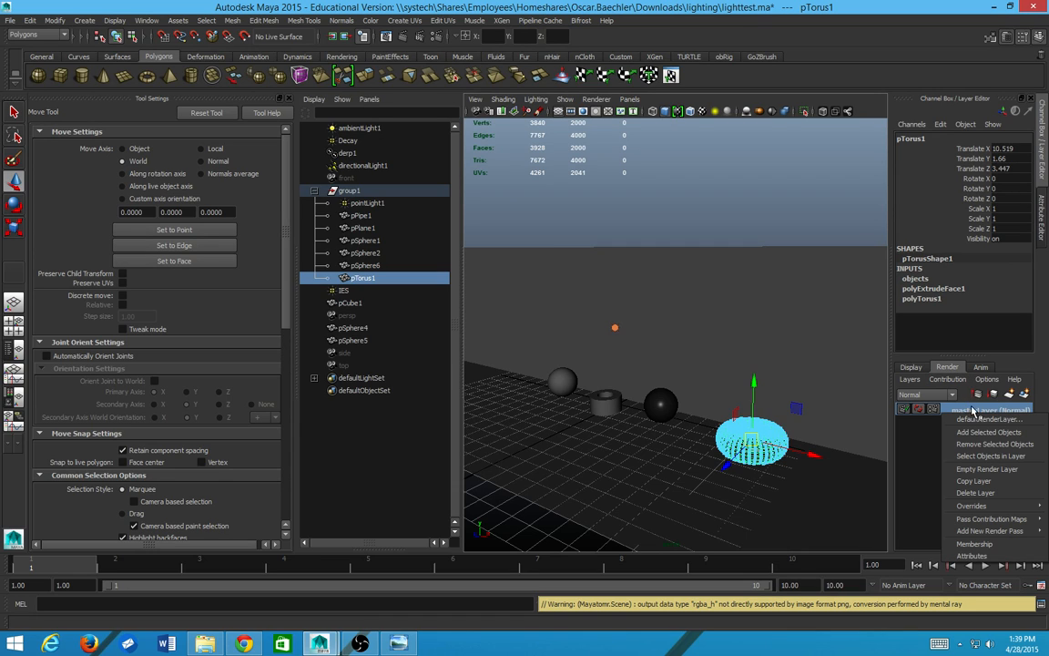
pyautogui.moveTo(973, 510)
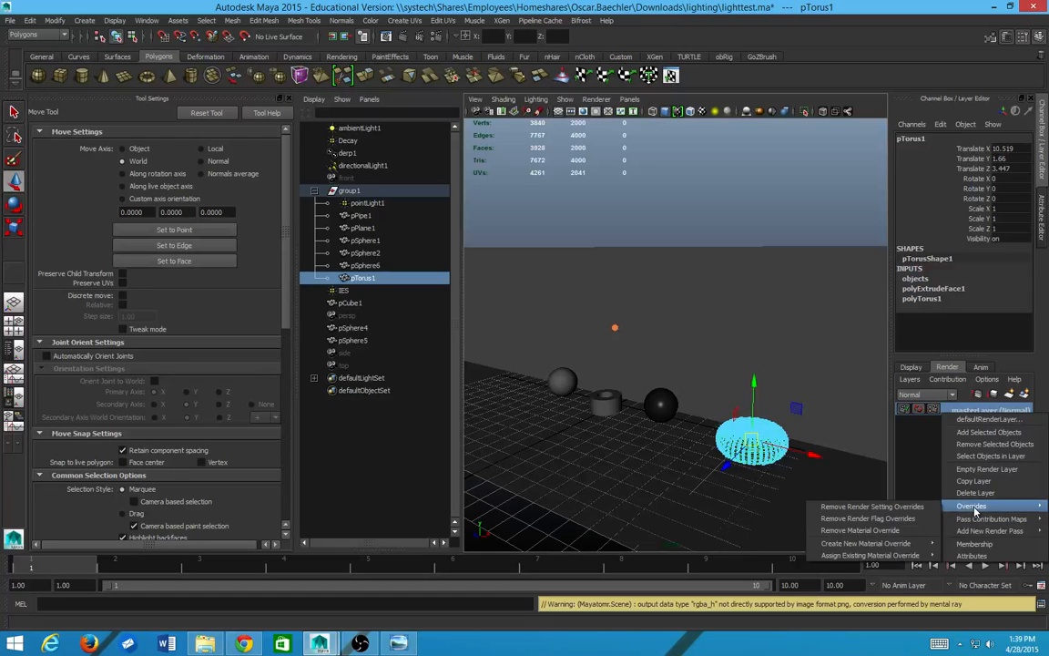
pyautogui.moveTo(878, 546)
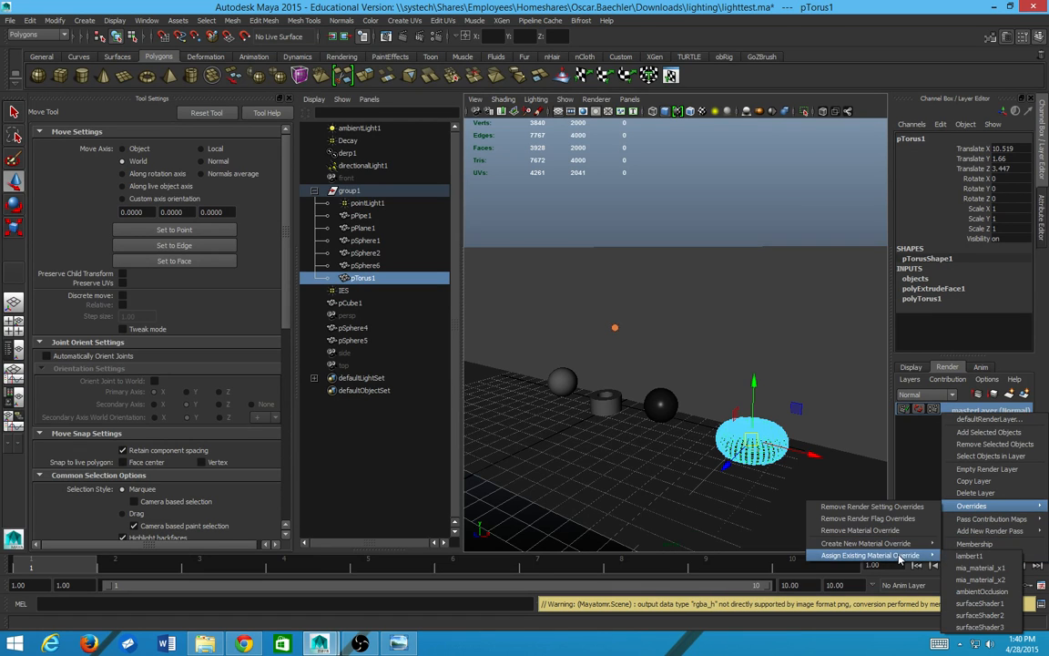
pyautogui.click(966, 556)
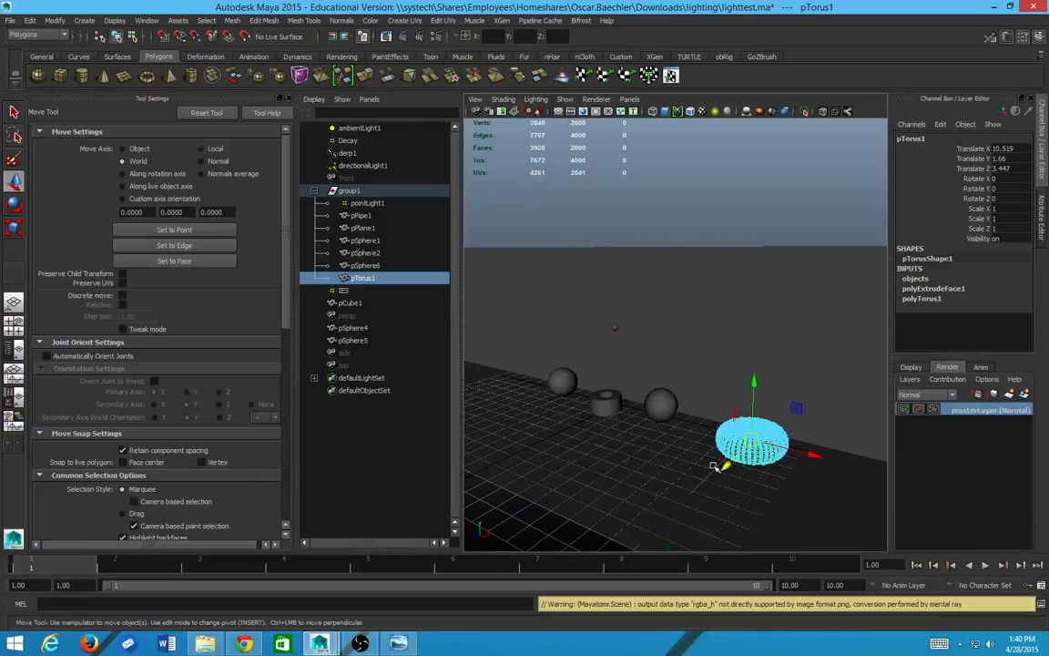
# Step: Render the frame with the override, examine the objects and shadows up close, and close the render
pyautogui.click(401, 36)
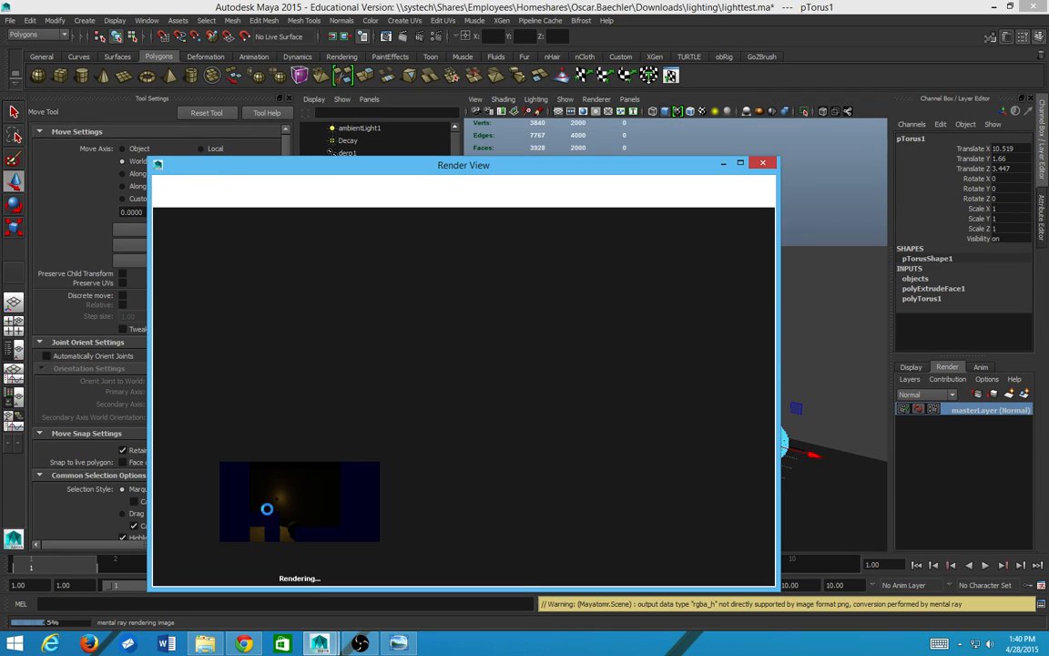
pyautogui.scroll(5, 391, 442)
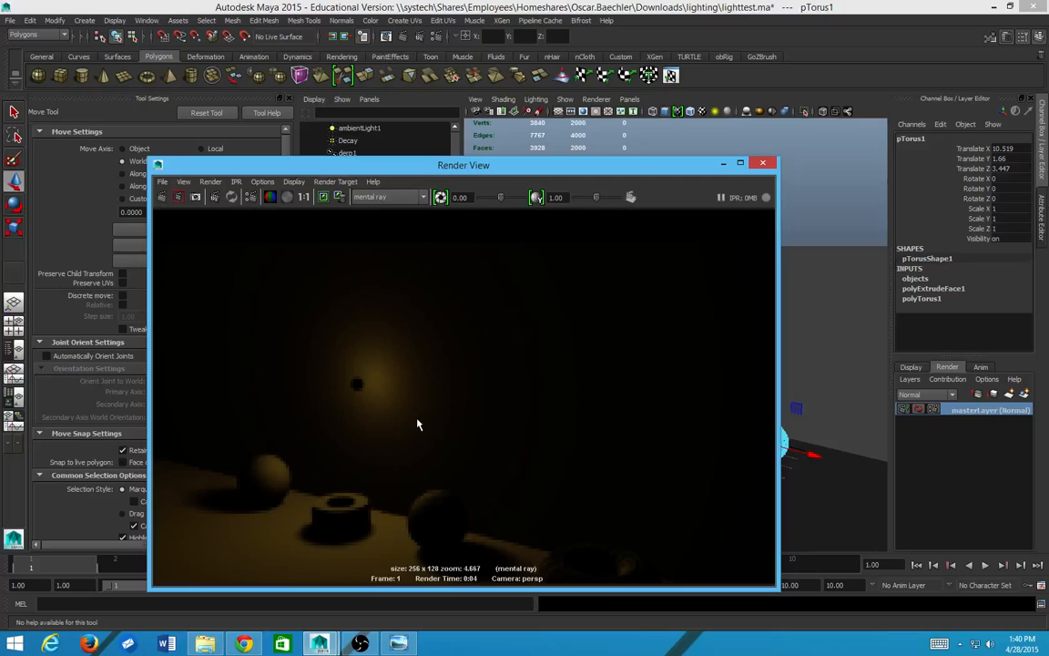
pyautogui.scroll(-4, 421, 423)
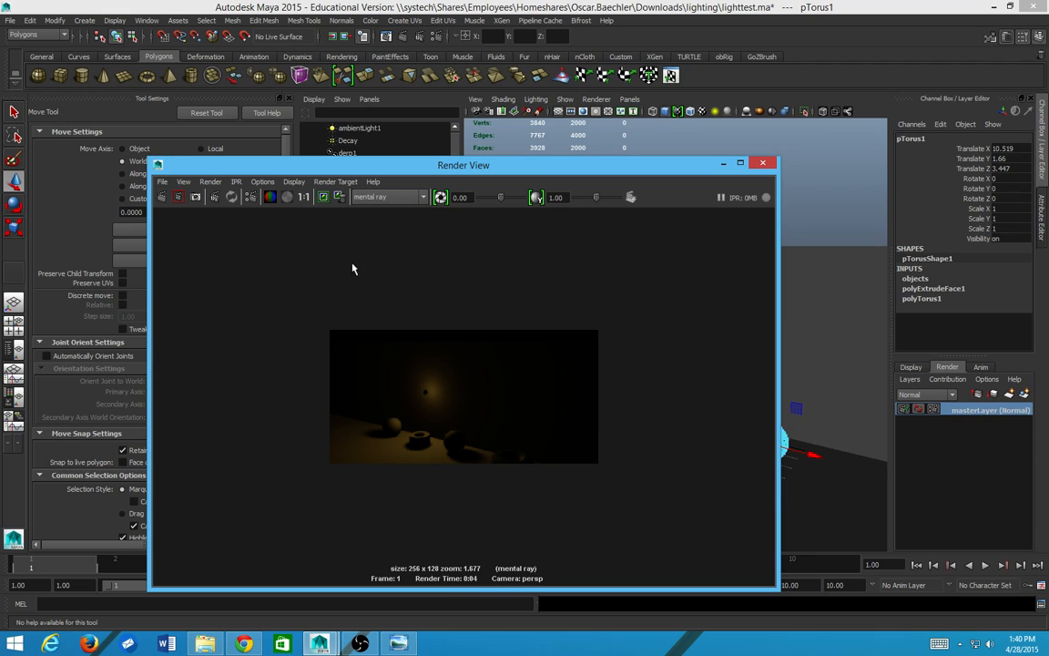
pyautogui.click(764, 163)
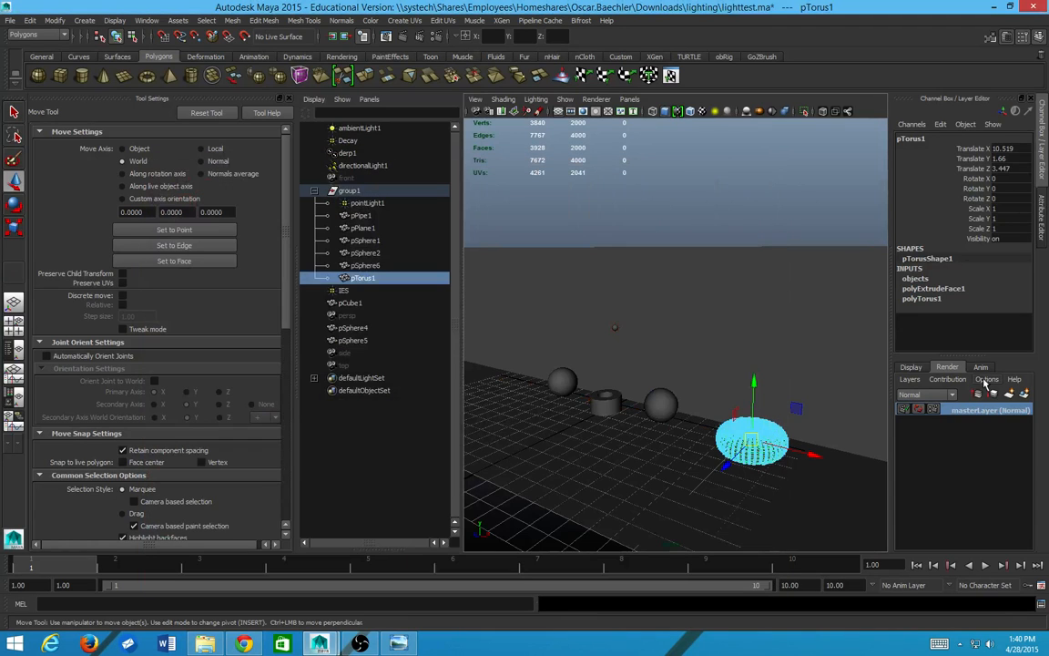
# Step: Remove the material override from masterLayer
pyautogui.rightClick(987, 409)
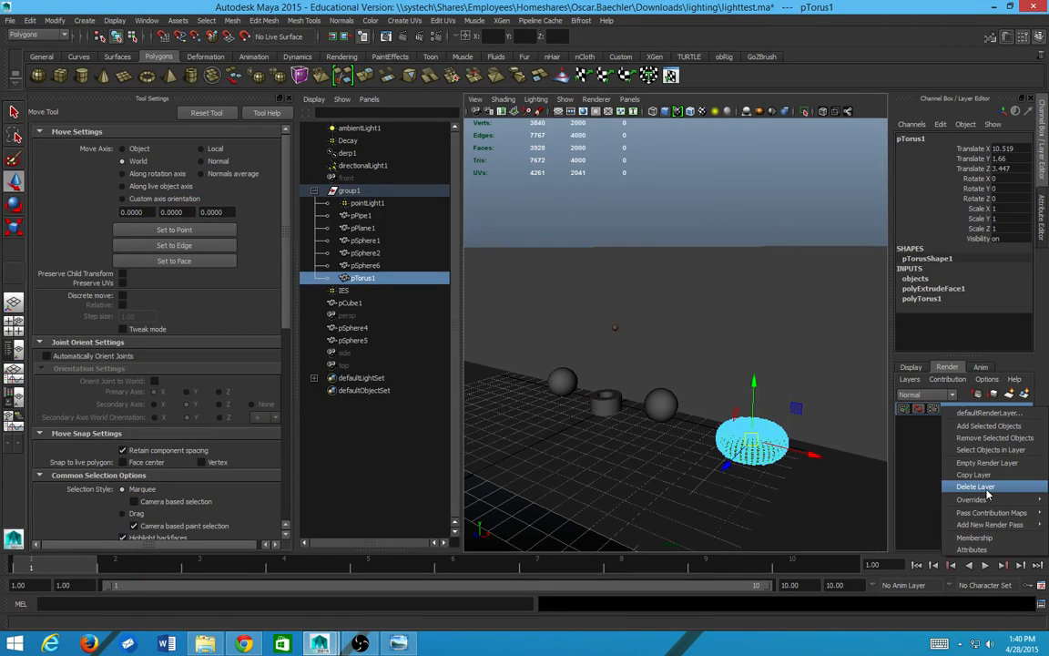
pyautogui.moveTo(1011, 502)
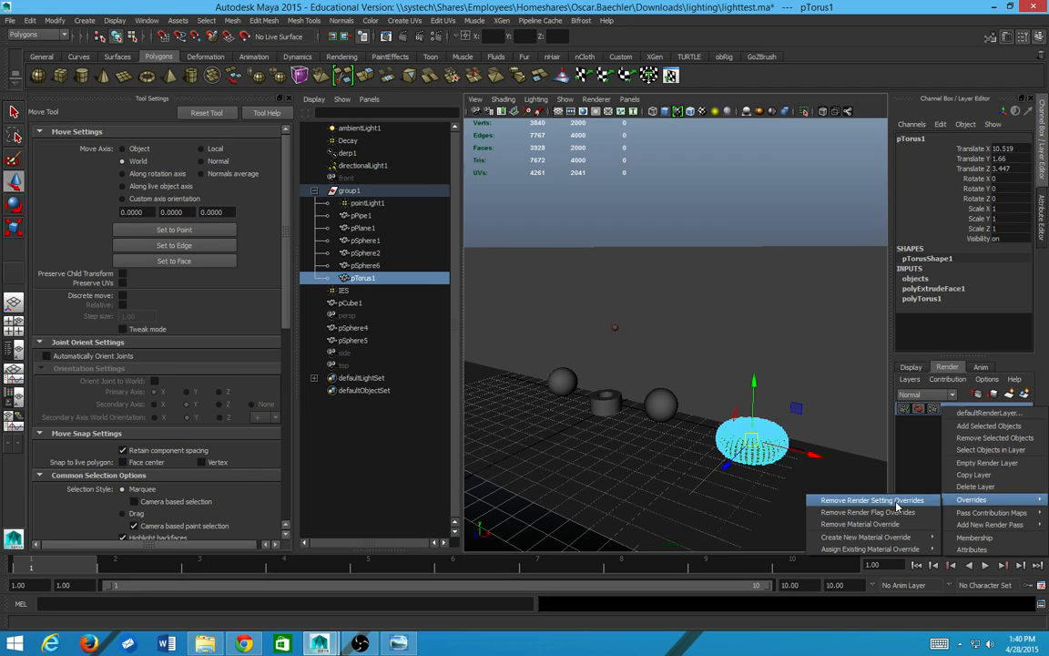
pyautogui.click(900, 529)
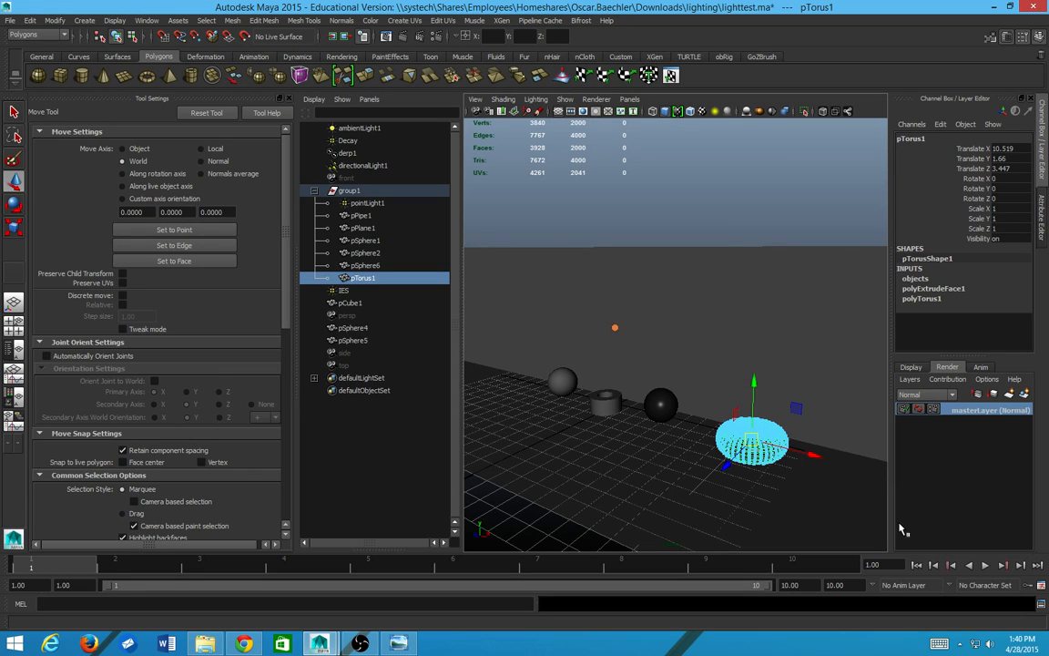
# Step: Deselect the torus and close the reference image in Windows Photo Viewer
pyautogui.click(650, 144)
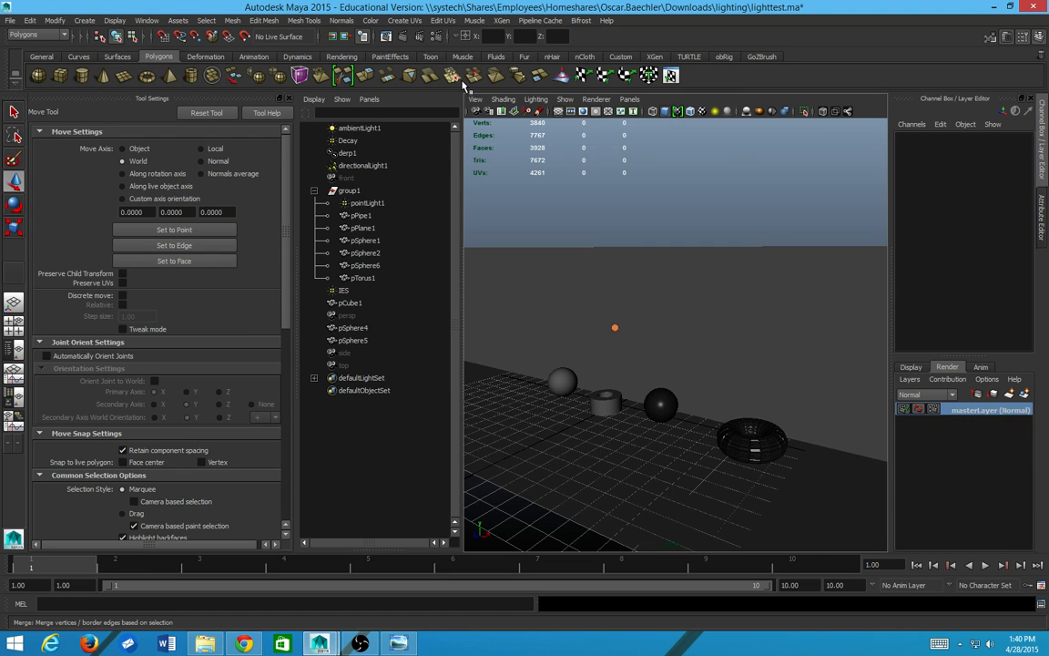
pyautogui.hotkey('alt', 'Tab')
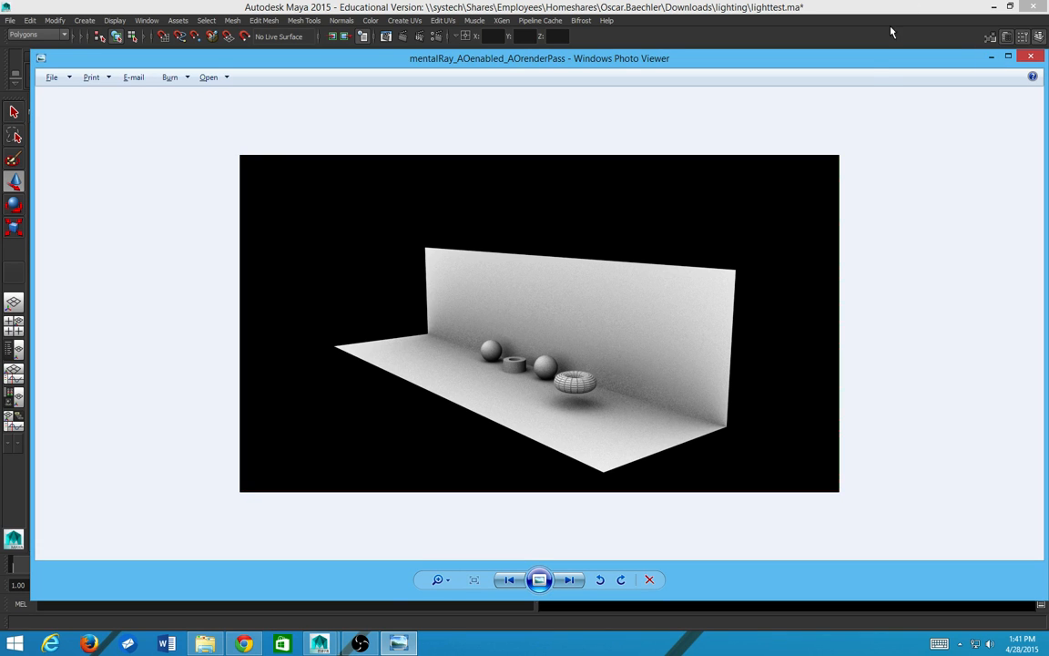
pyautogui.click(1031, 57)
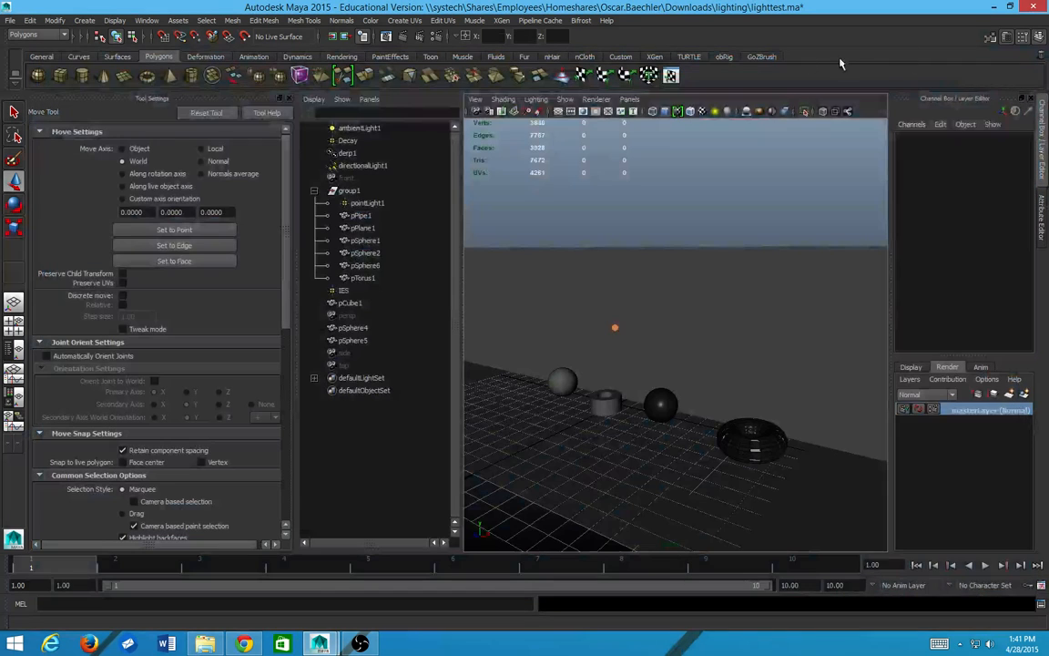
# Step: Open the mental ray render settings and review masterLayer's scene passes and associated passes
pyautogui.click(436, 37)
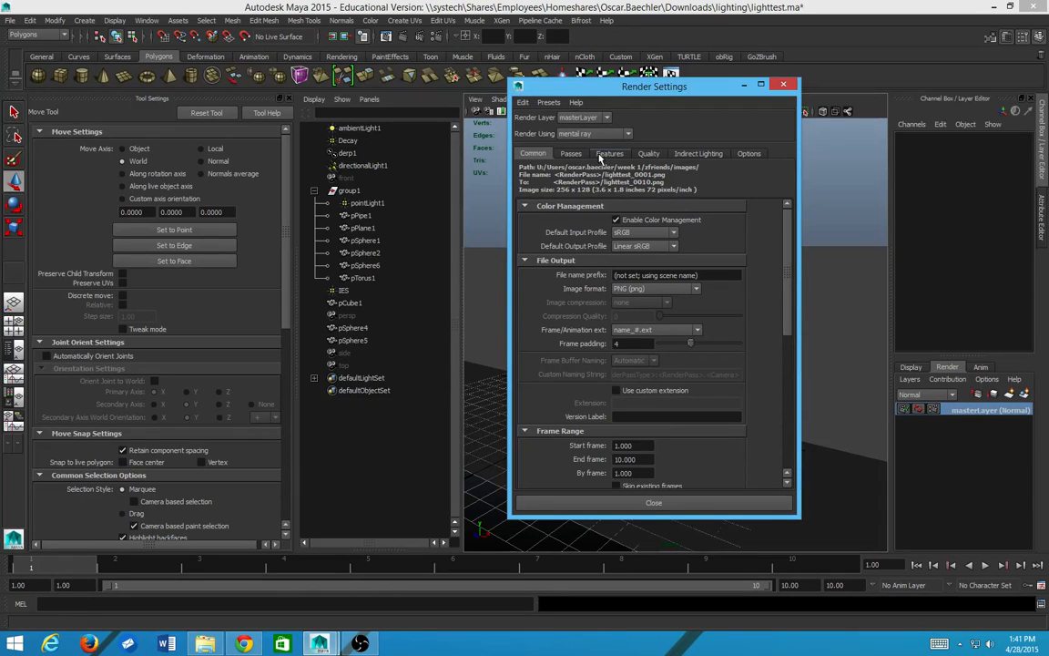
pyautogui.click(570, 155)
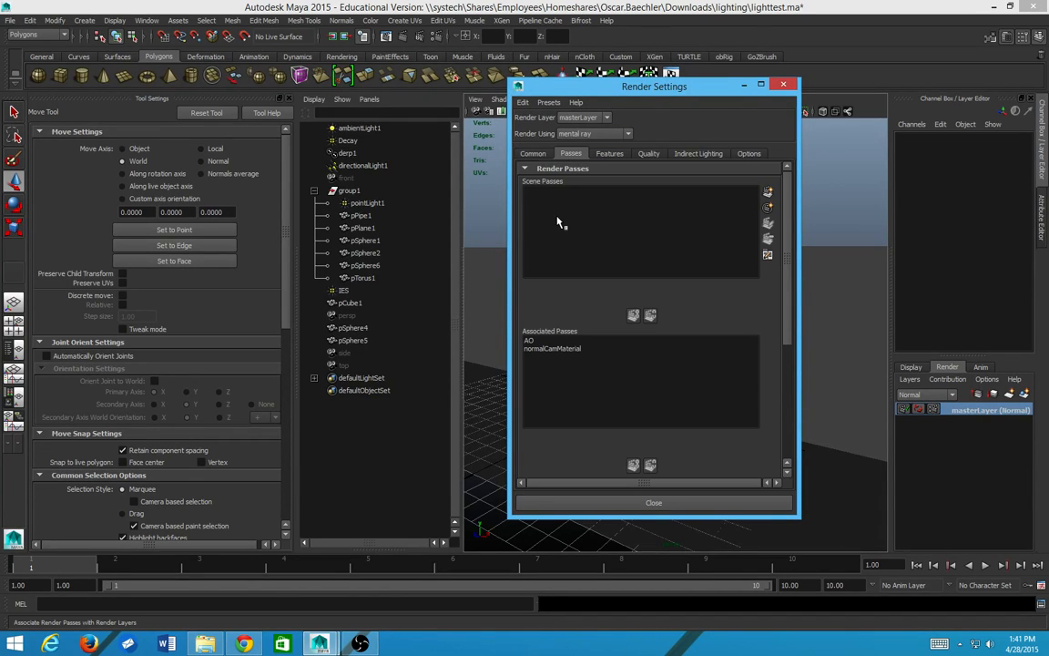
pyautogui.click(630, 189)
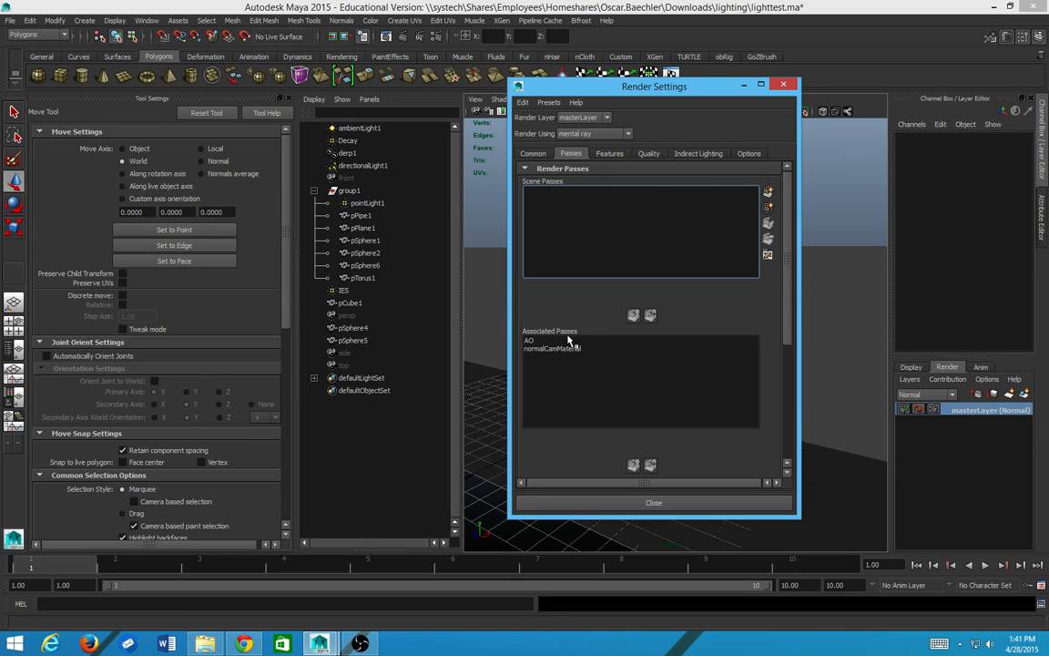
# Step: Create an Ambient Occlusion render pass, associate it with masterLayer, and close the render settings
pyautogui.click(767, 193)
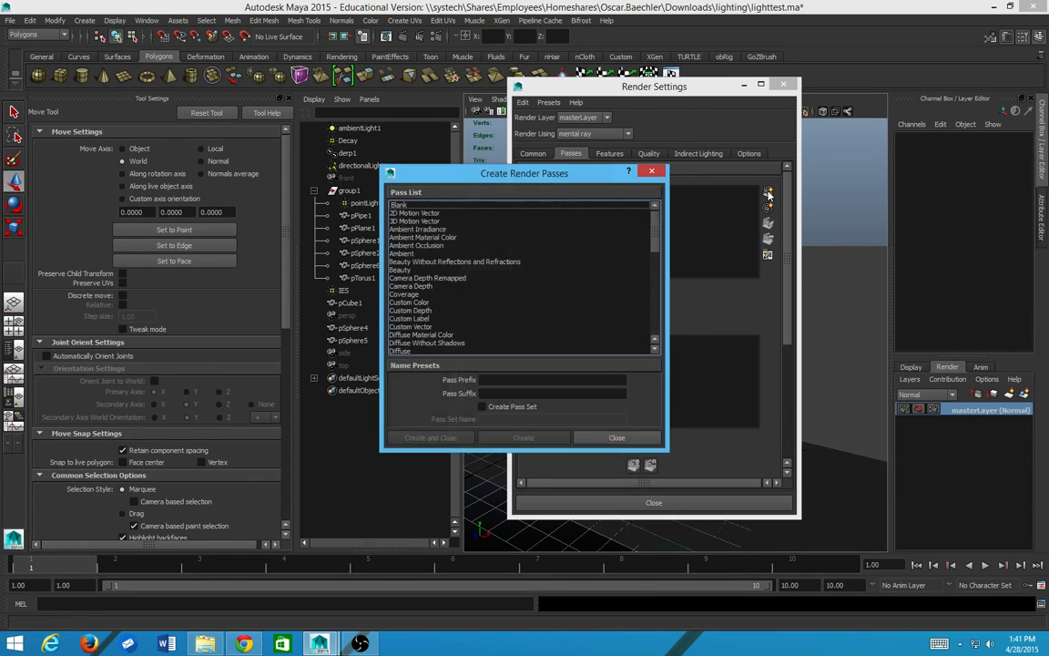
pyautogui.scroll(-10, 499, 283)
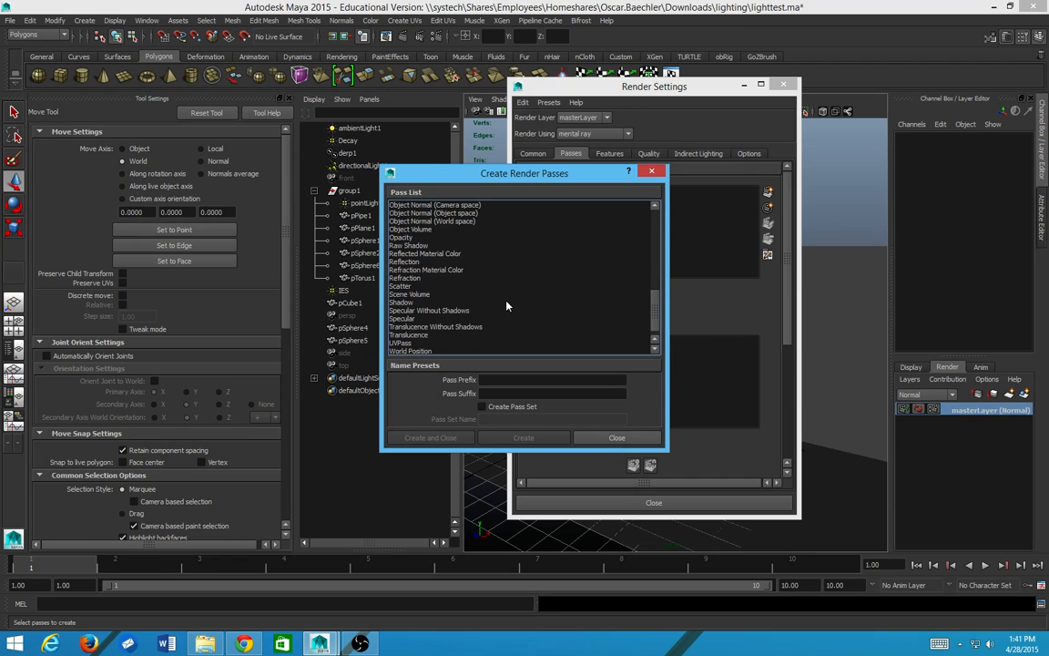
pyautogui.scroll(10, 427, 337)
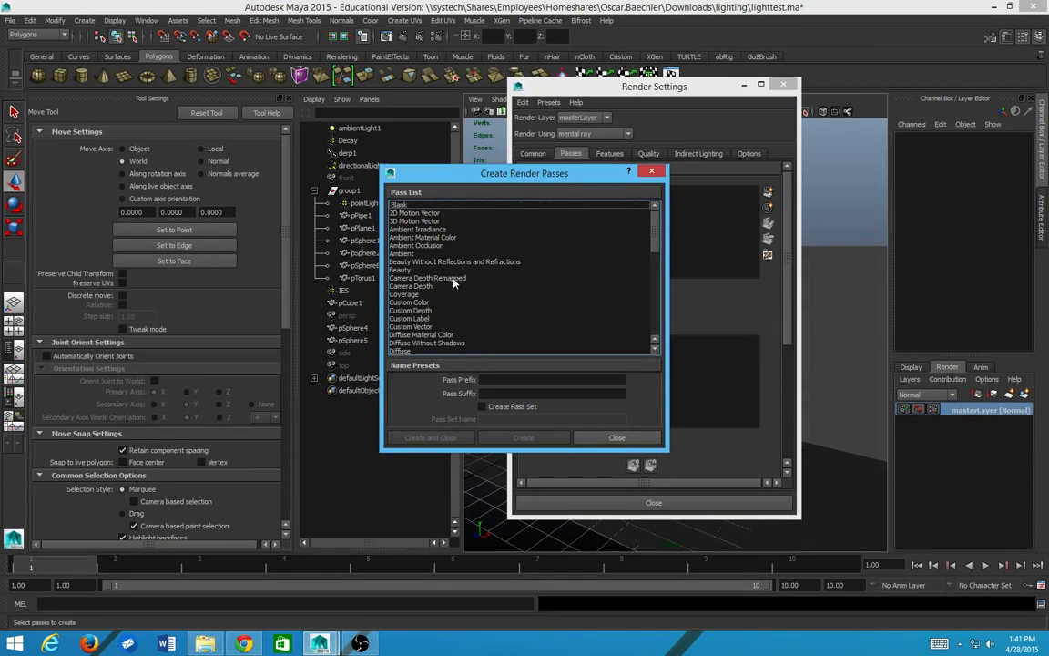
pyautogui.scroll(-12, 455, 283)
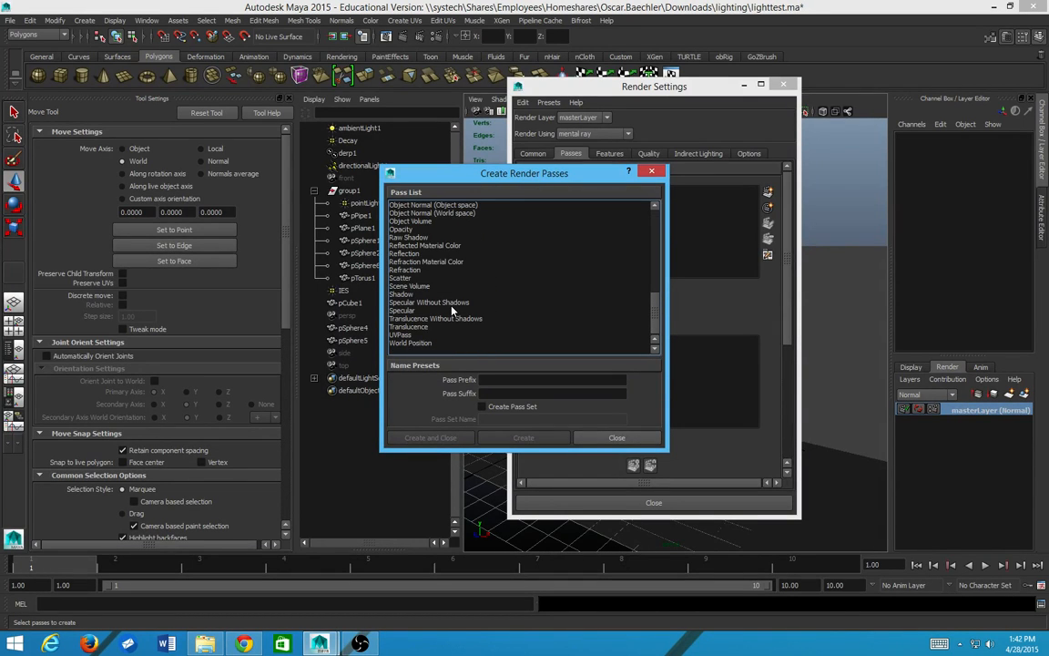
pyautogui.scroll(12, 453, 311)
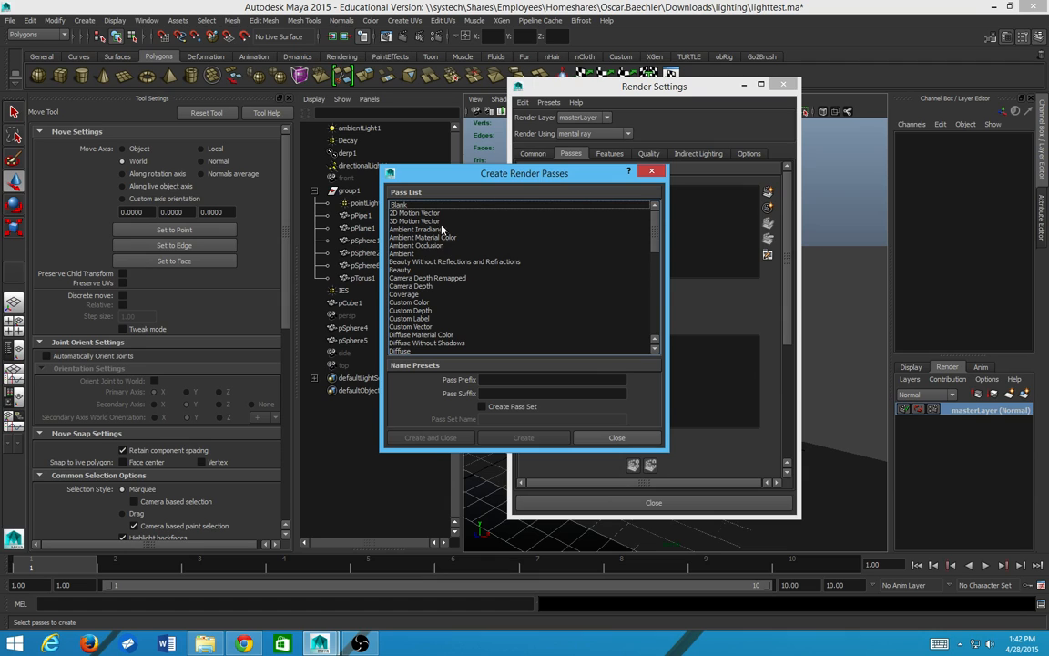
pyautogui.click(438, 246)
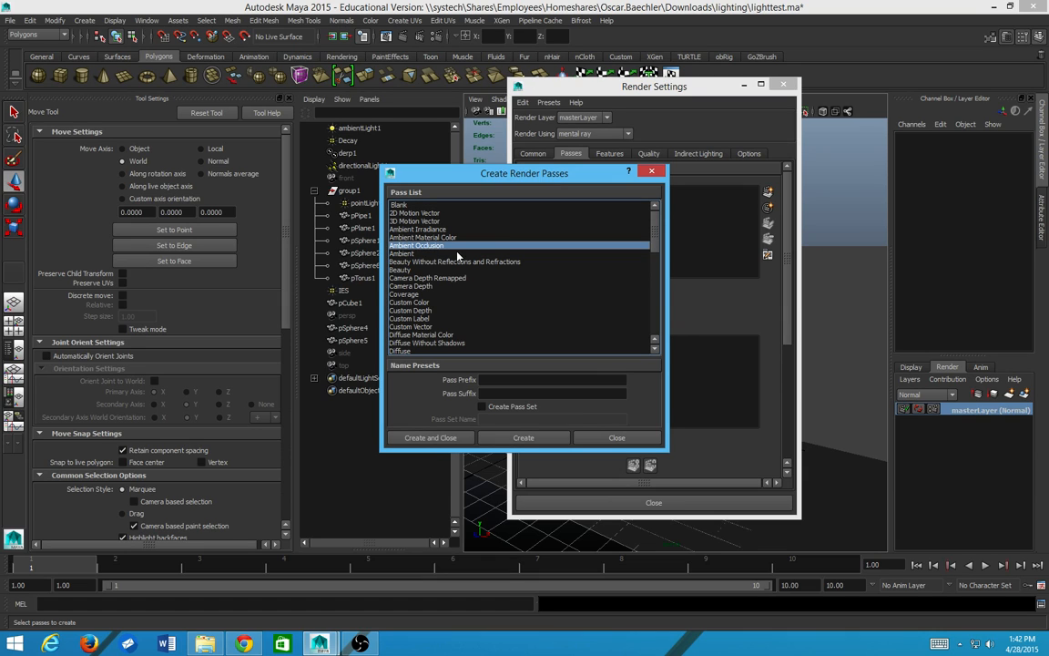
pyautogui.click(411, 438)
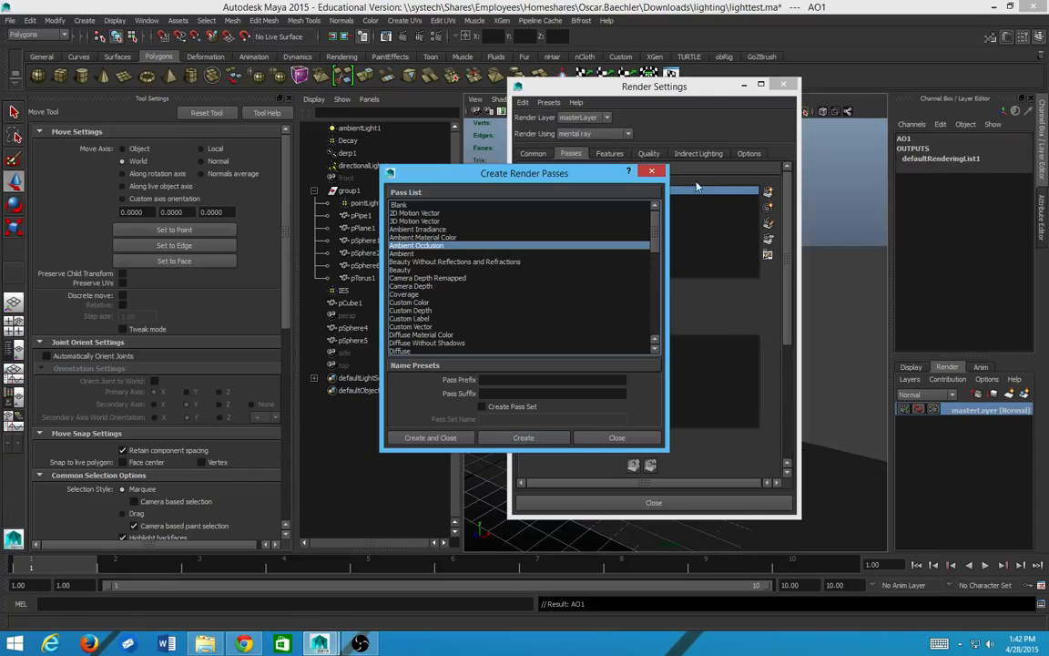
pyautogui.click(651, 173)
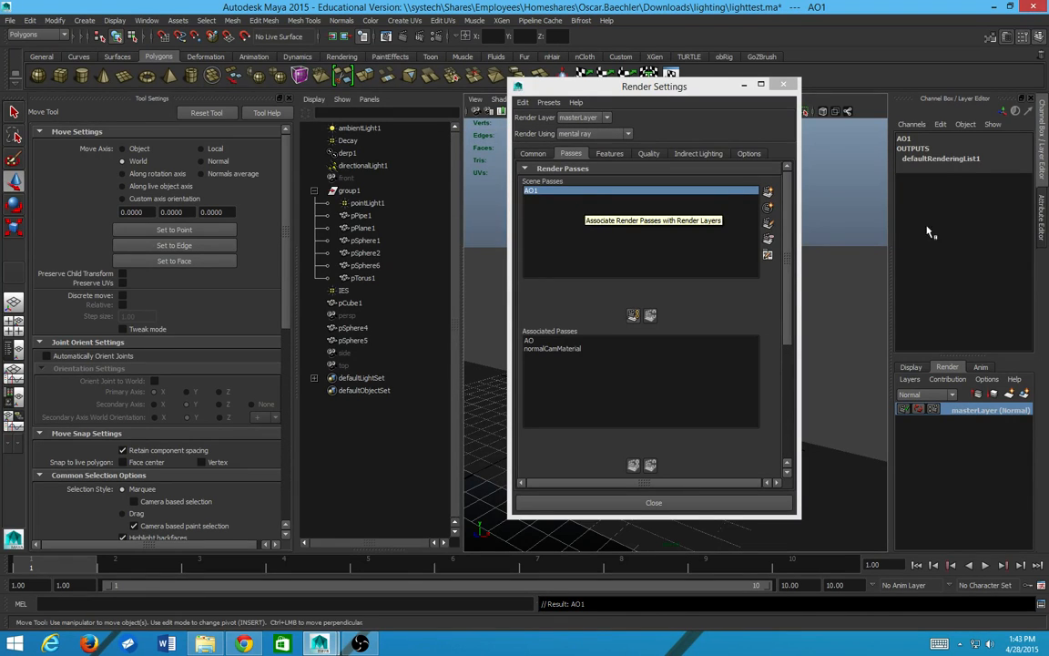
pyautogui.click(633, 315)
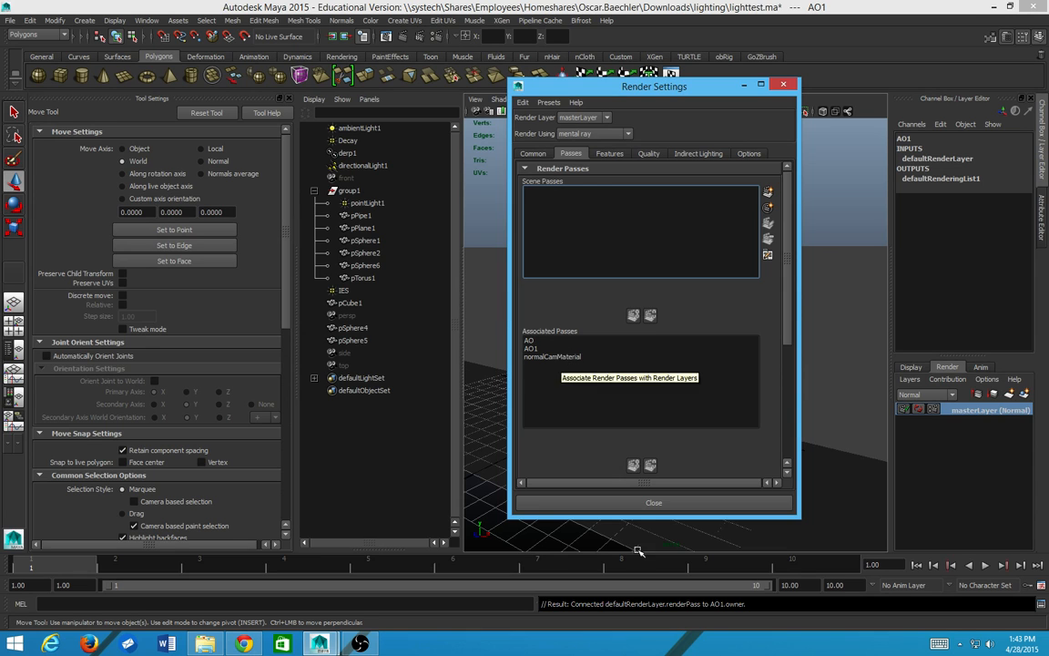
pyautogui.click(653, 502)
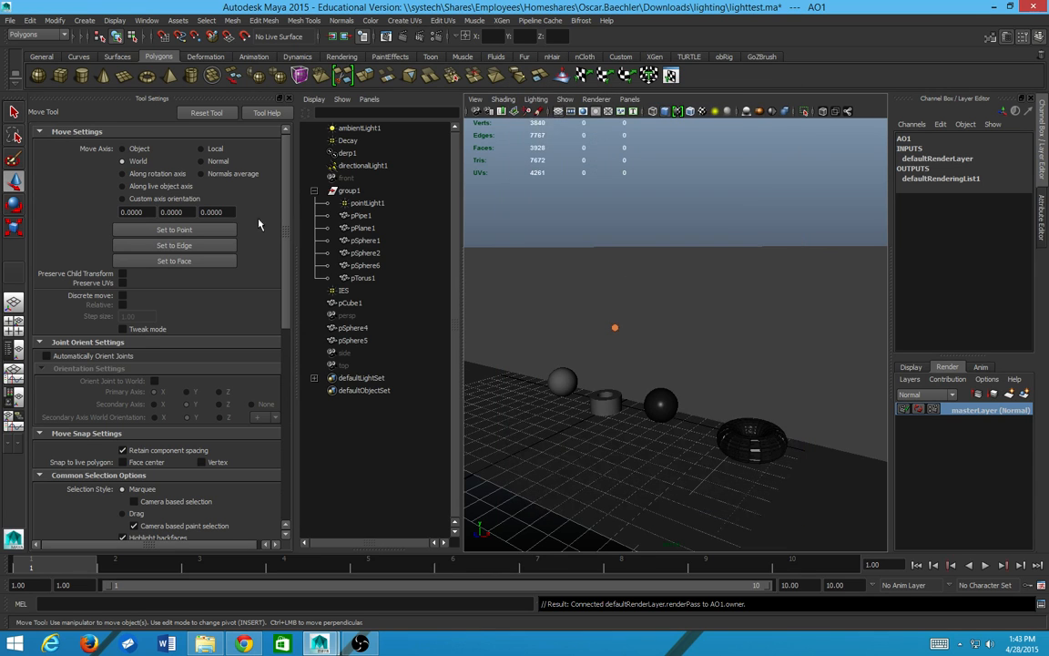
# Step: Set the project to a new folder named lightingtest in the user's home folder and create a default workspace there
pyautogui.click(8, 20)
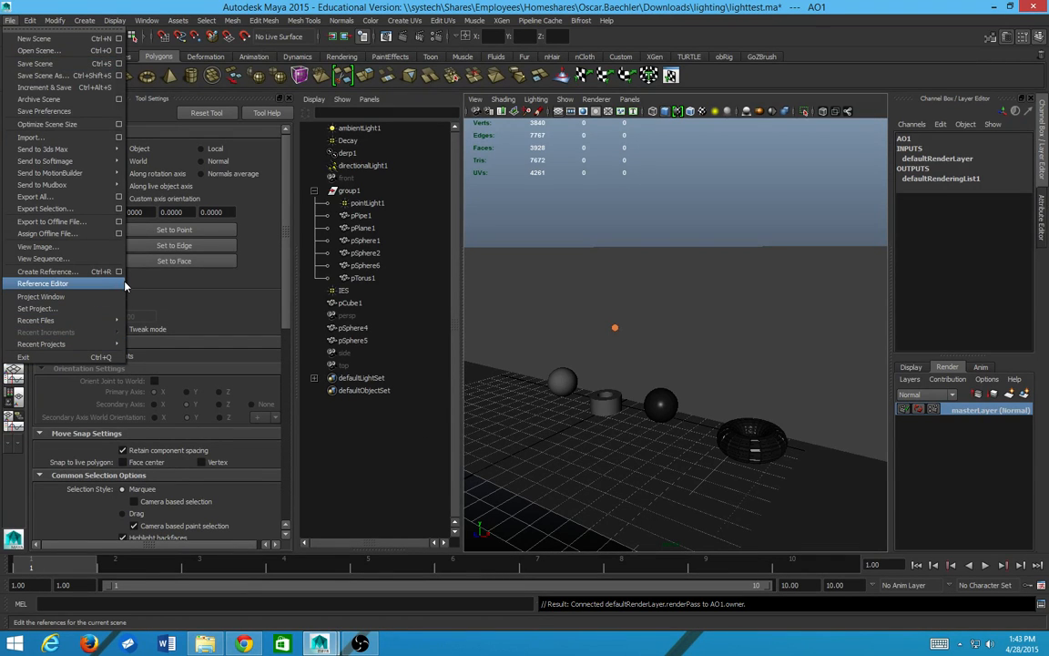
pyautogui.click(46, 308)
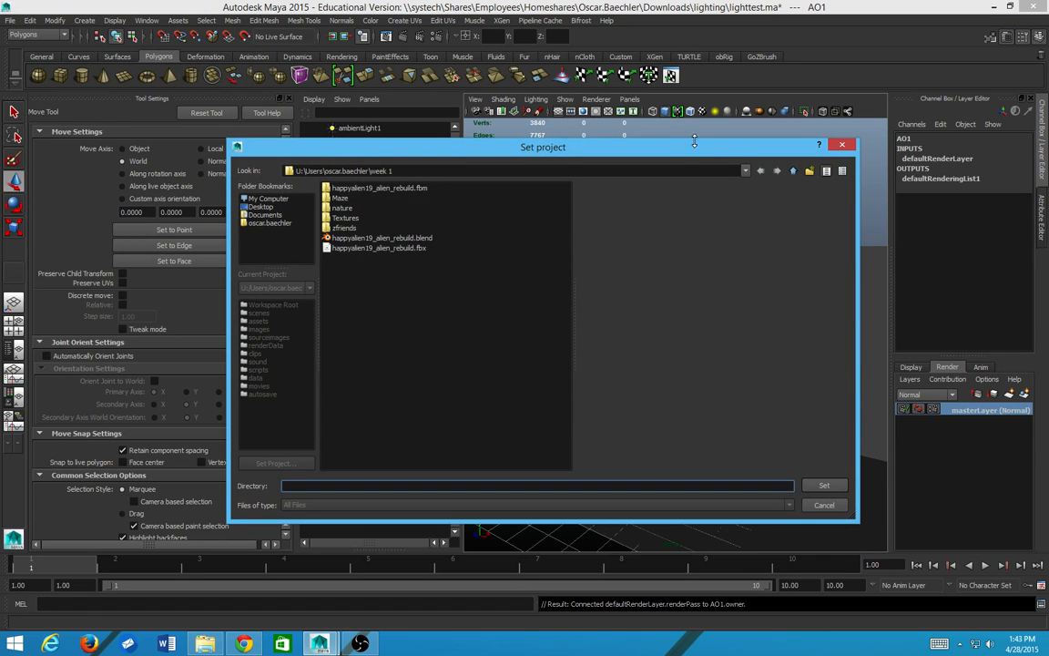
pyautogui.click(795, 172)
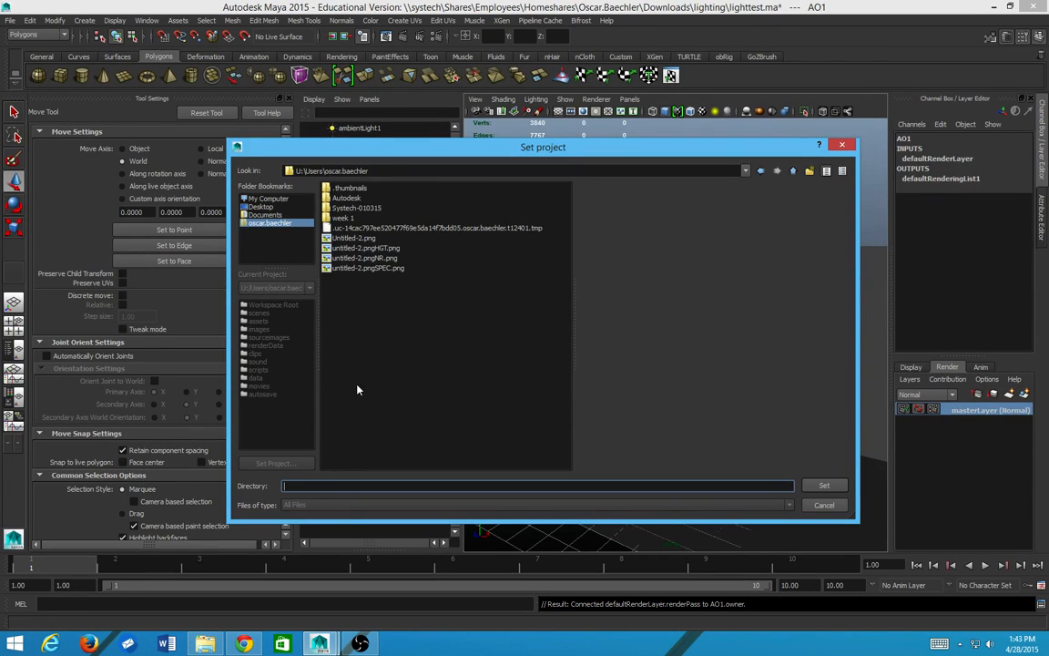
pyautogui.click(810, 170)
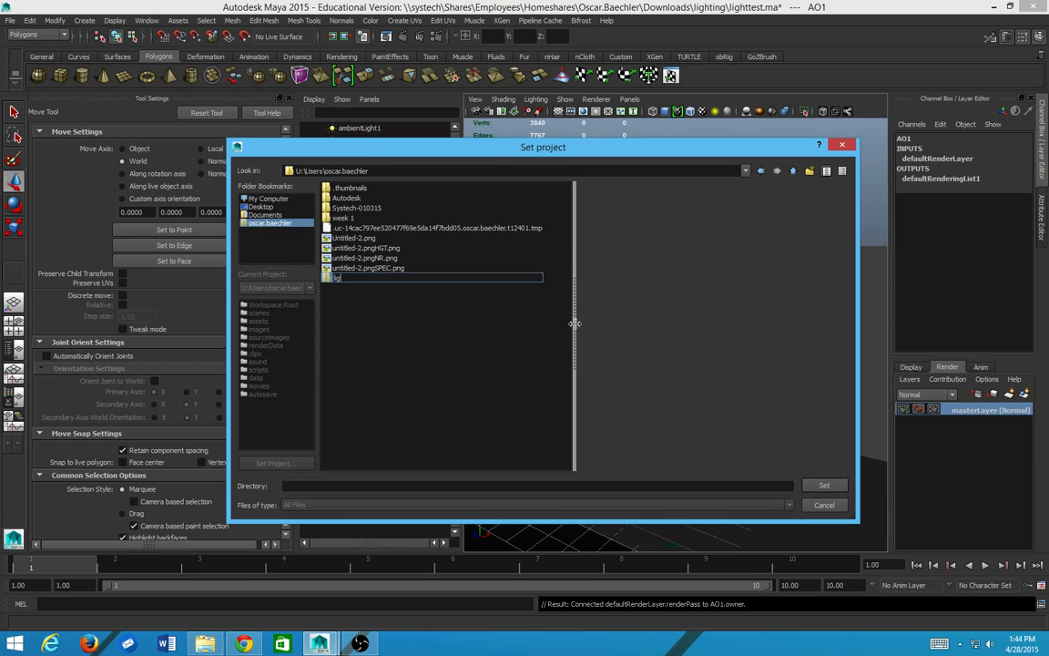
pyautogui.write('lightingtest')
pyautogui.press('Return')
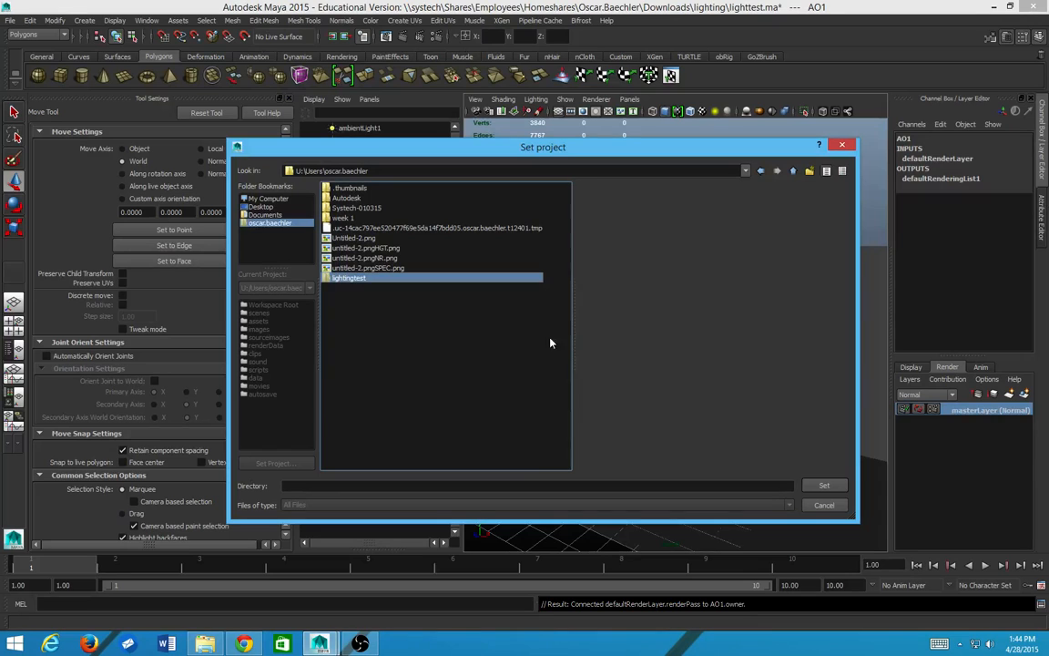
pyautogui.click(821, 487)
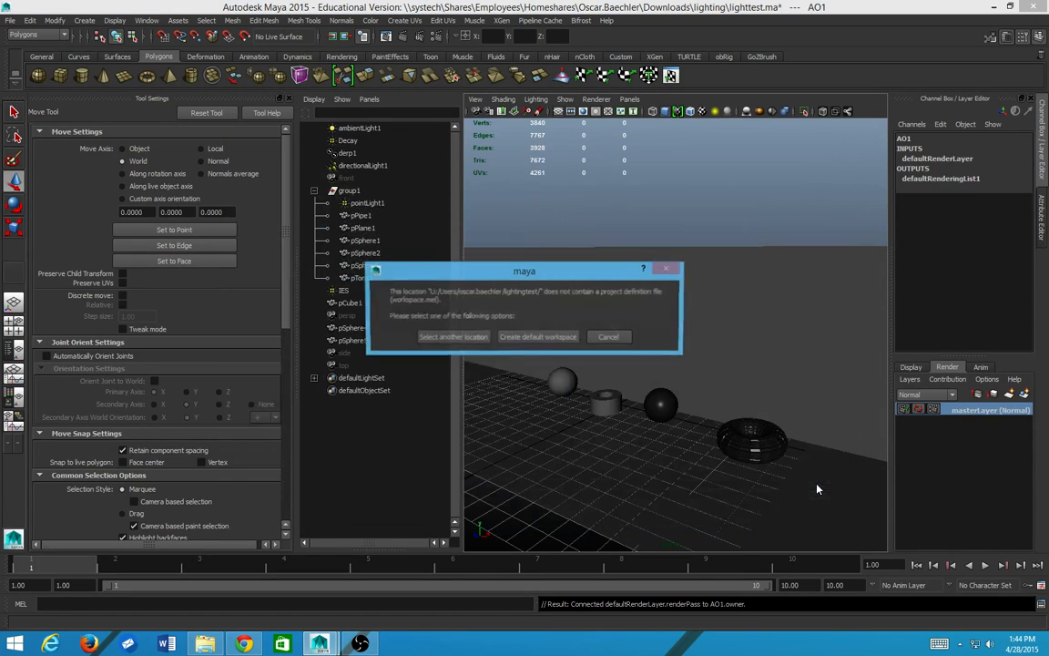
pyautogui.click(550, 338)
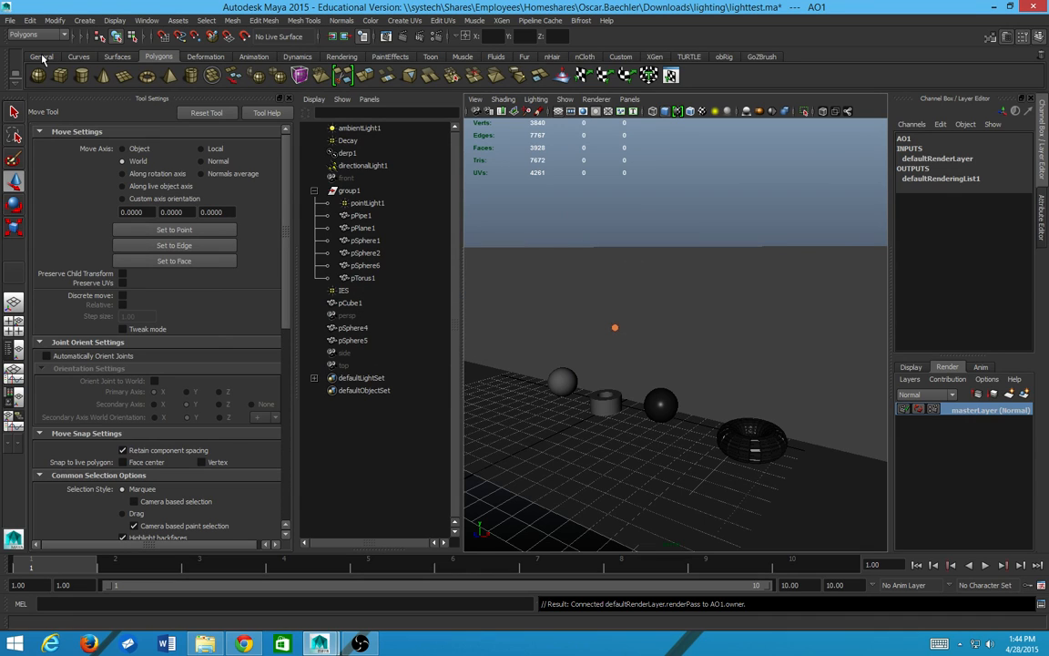
pyautogui.click(11, 21)
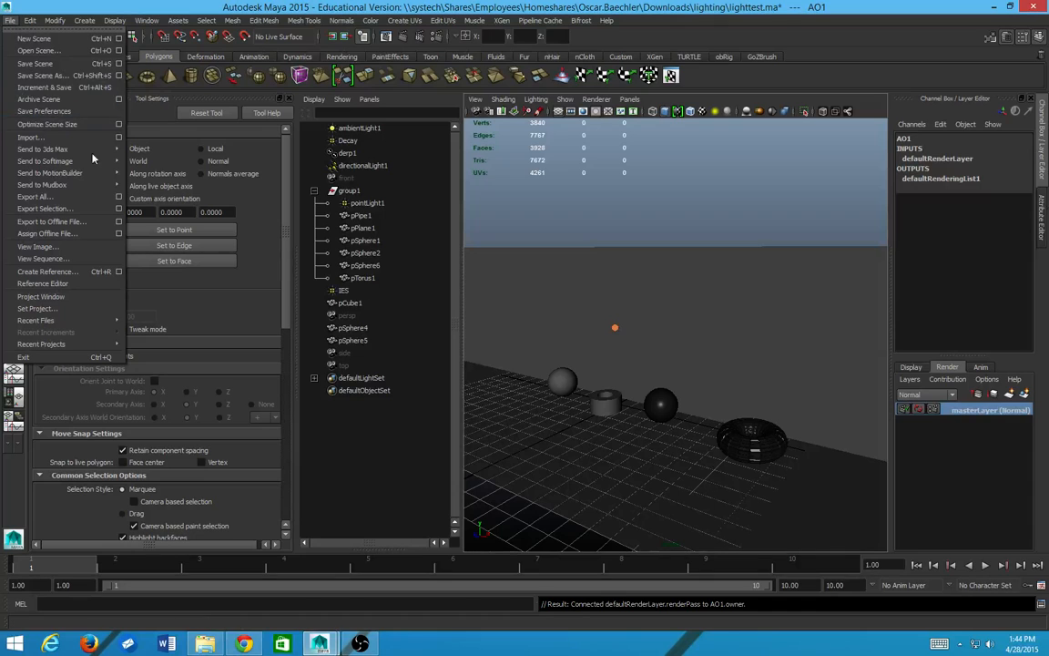
pyautogui.click(91, 74)
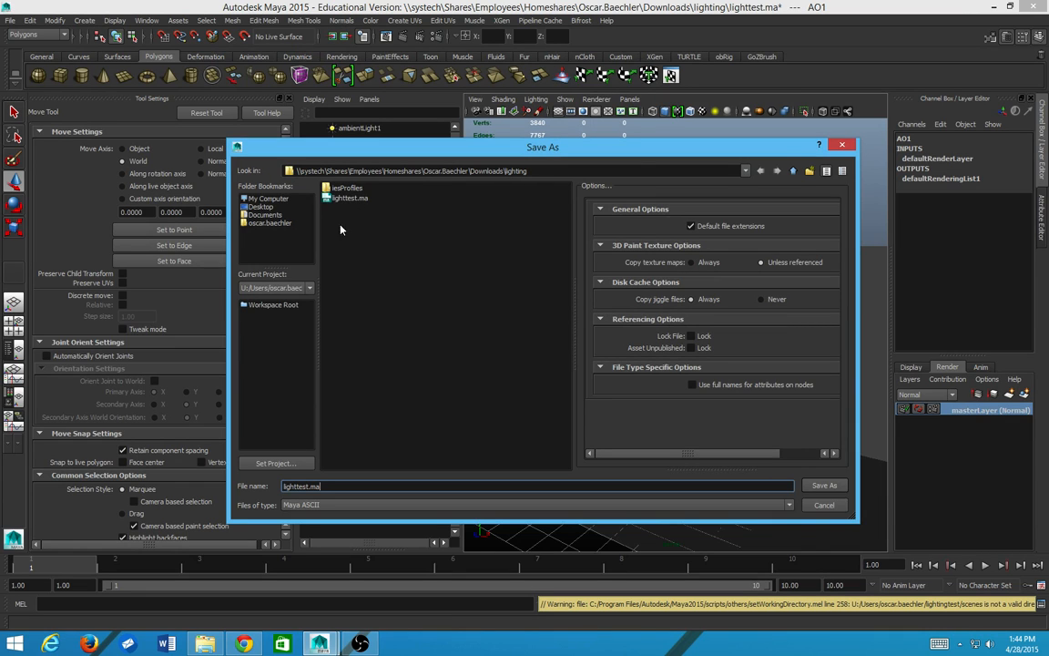
pyautogui.click(263, 217)
pyautogui.click(261, 223)
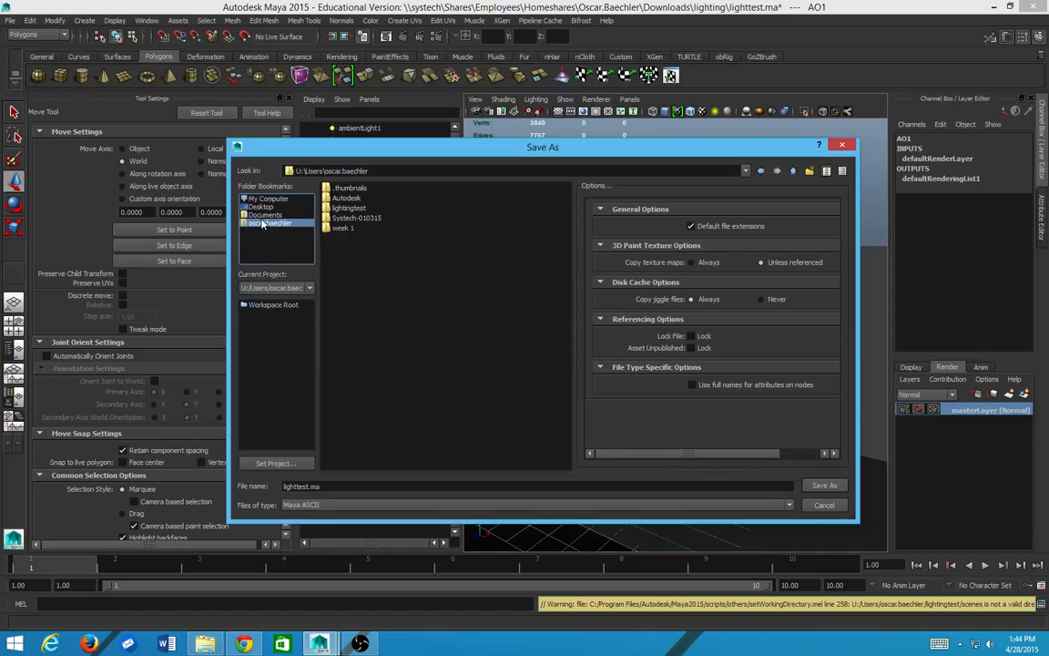
pyautogui.doubleClick(347, 208)
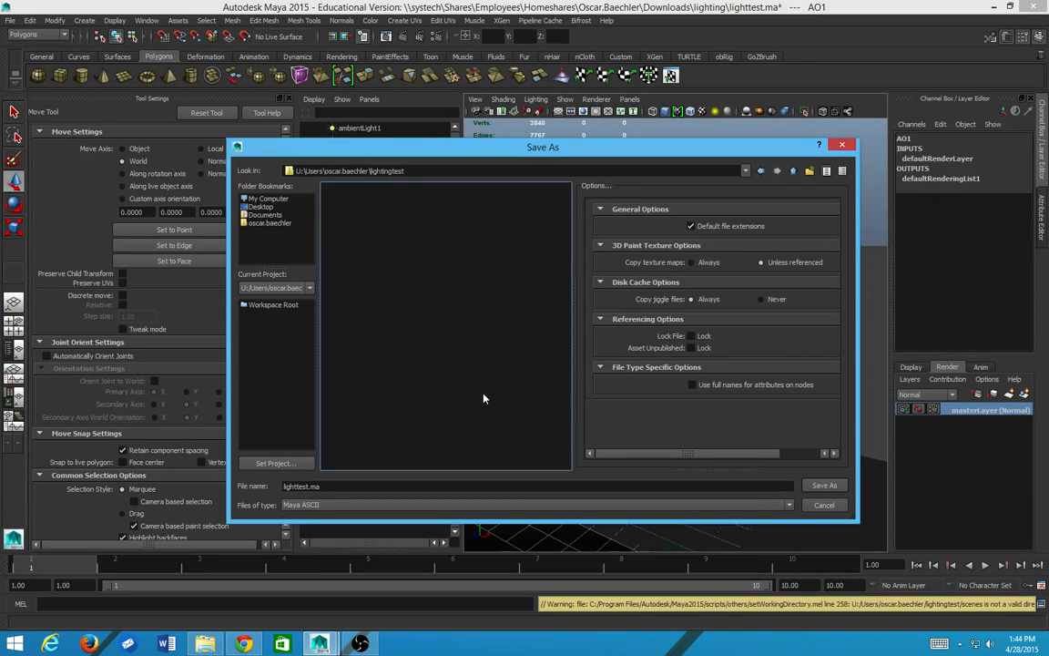
pyautogui.press('Escape')
# Step: Create the lightingtest project's subfolders by accepting the default project locations
pyautogui.click(11, 21)
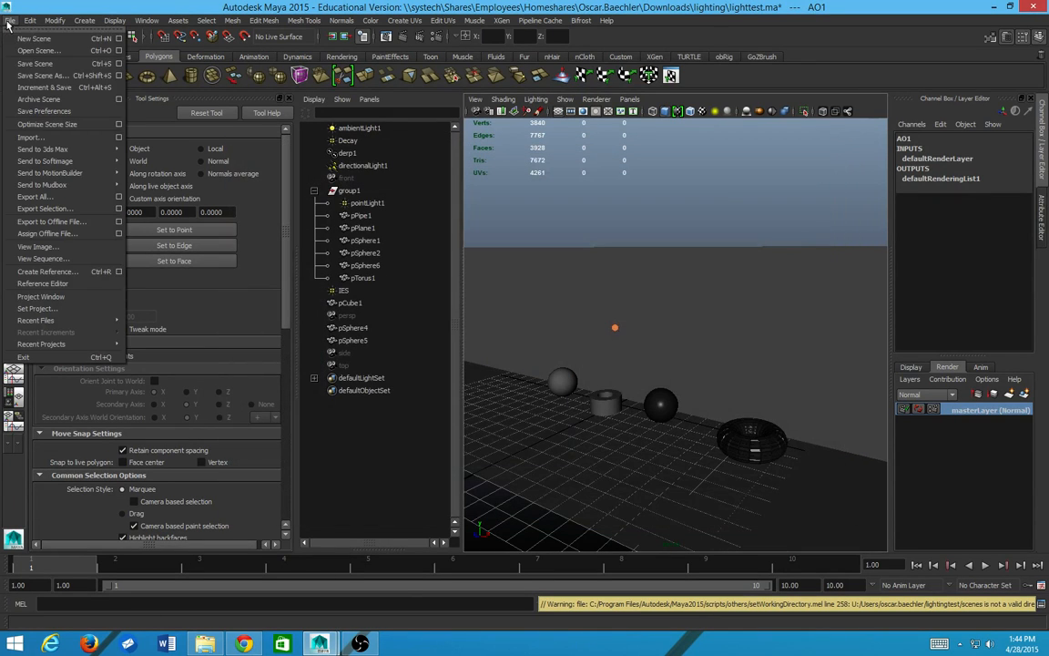
pyautogui.click(41, 296)
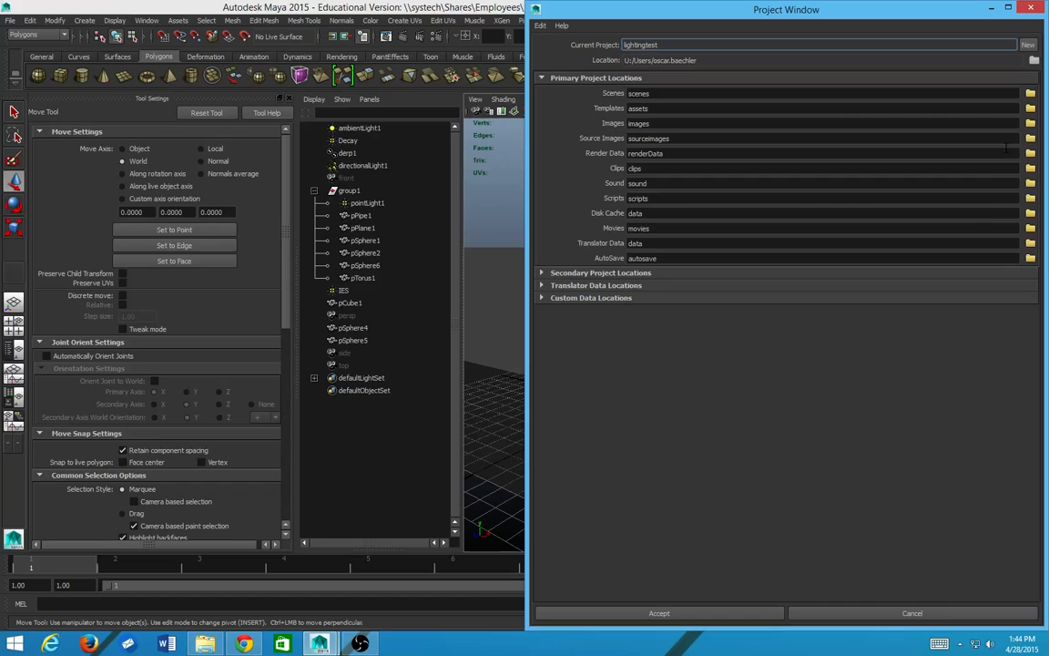
pyautogui.click(745, 615)
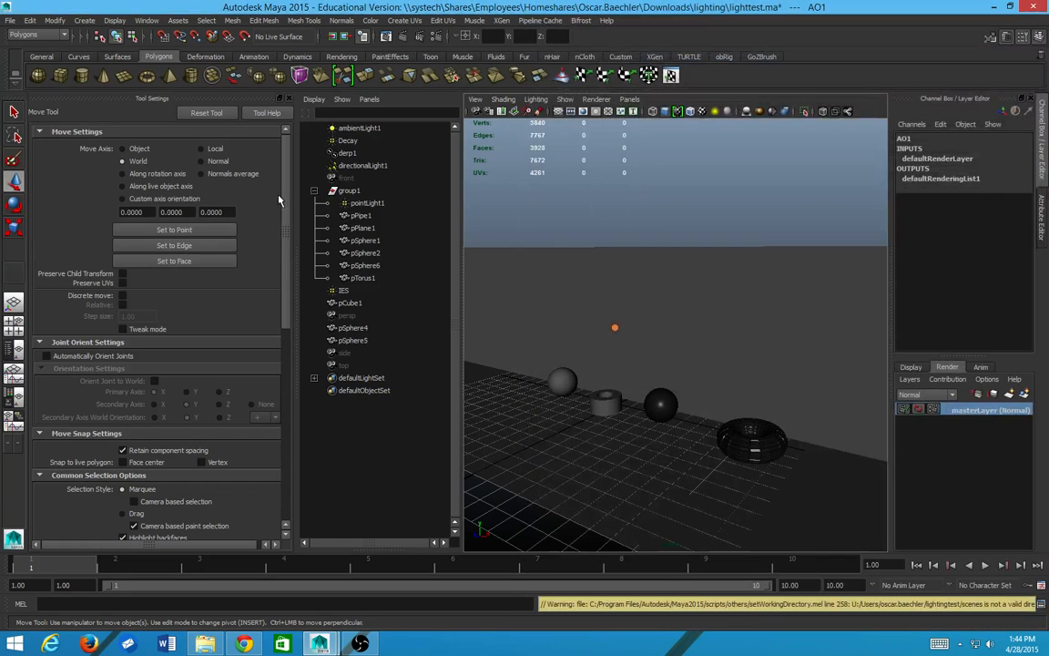
# Step: Save the scene to its existing file and accept the student version notice
pyautogui.click(10, 19)
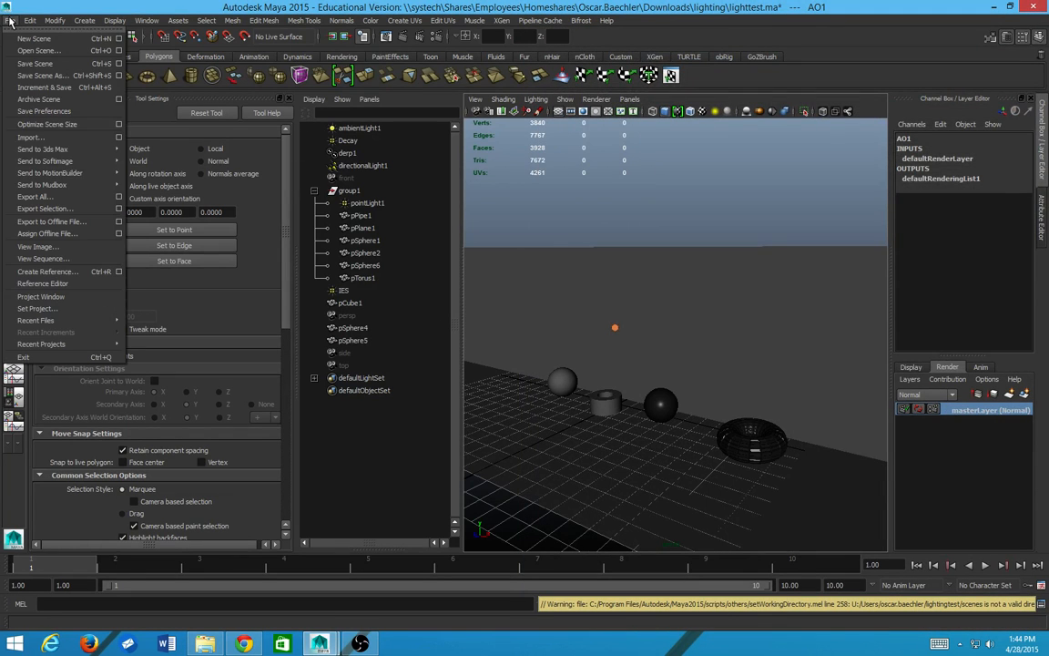
pyautogui.click(73, 63)
pyautogui.click(497, 330)
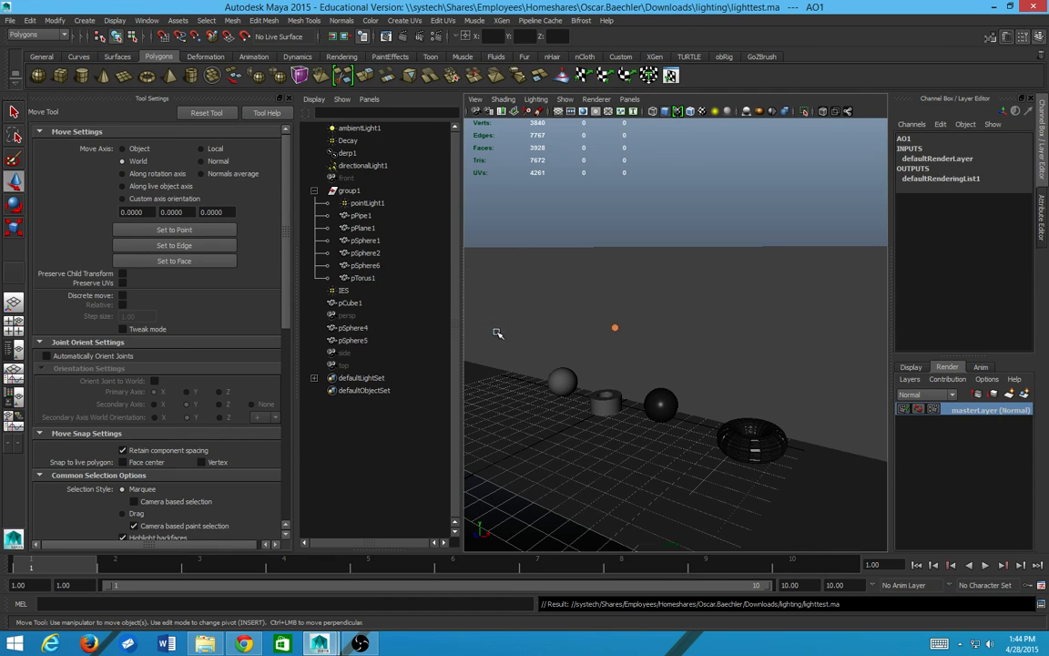
# Step: Save a copy of the scene as lighttest.ma in the scenes folder of the lightingtest project
pyautogui.click(12, 20)
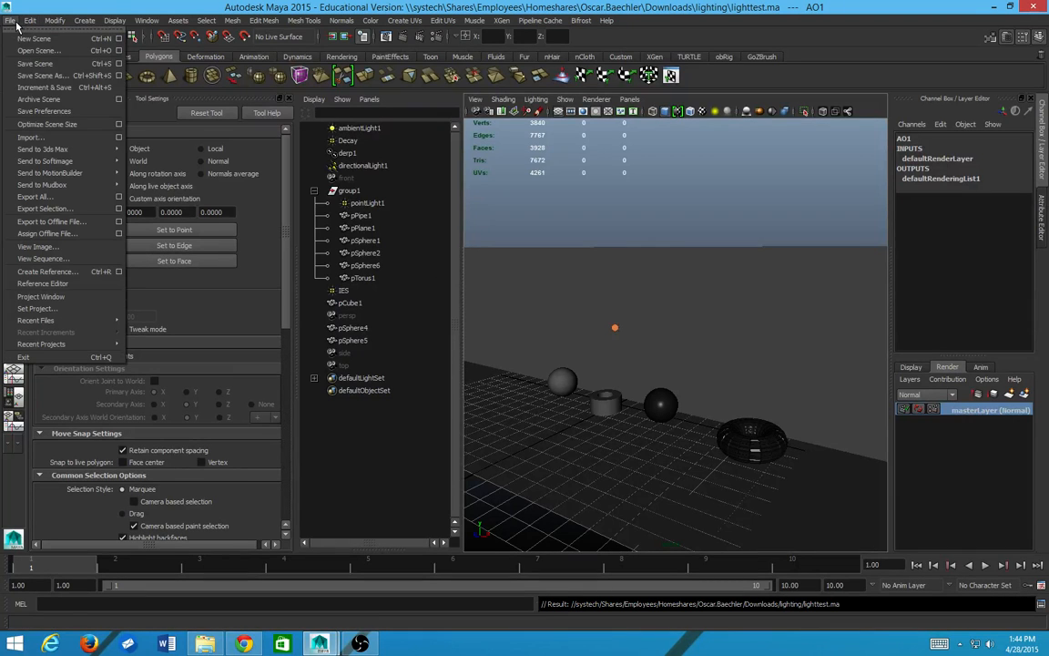
pyautogui.click(81, 78)
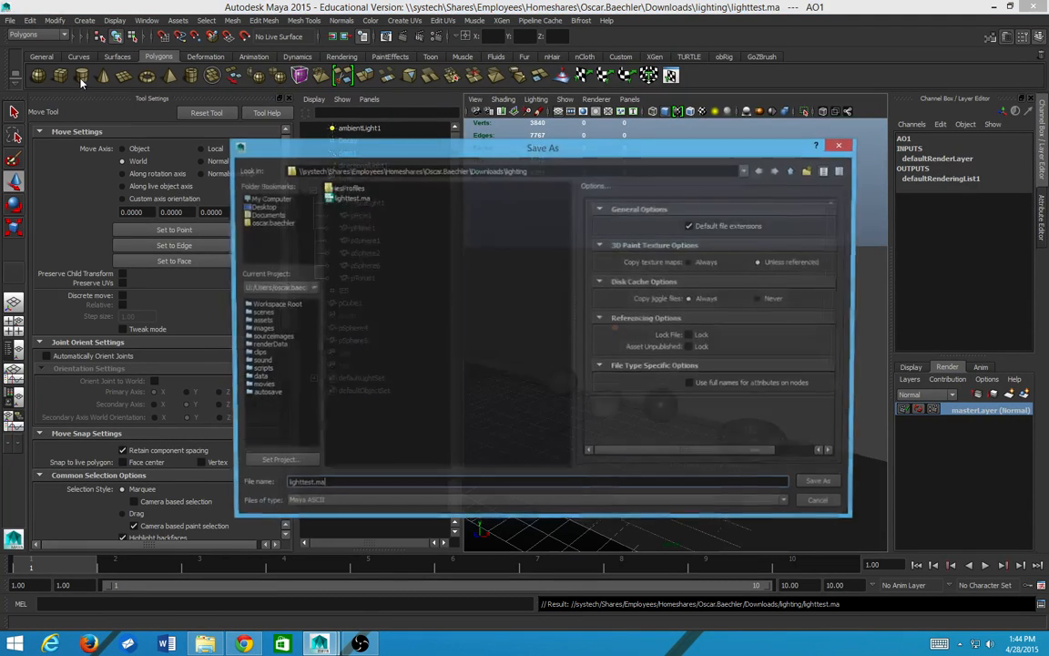
pyautogui.click(264, 215)
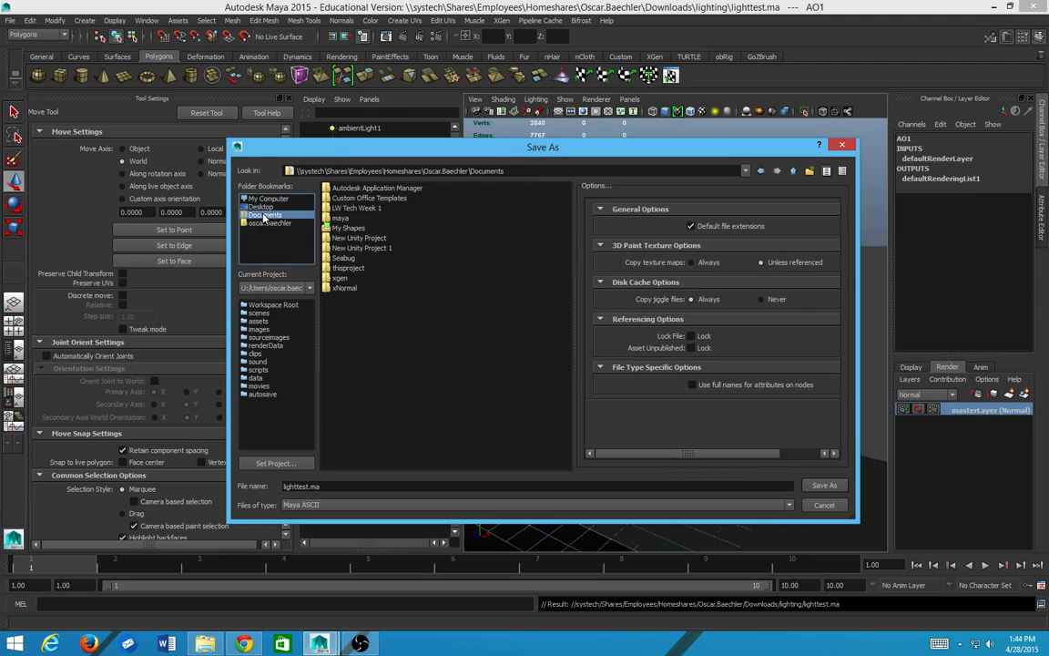
pyautogui.click(264, 223)
pyautogui.doubleClick(335, 209)
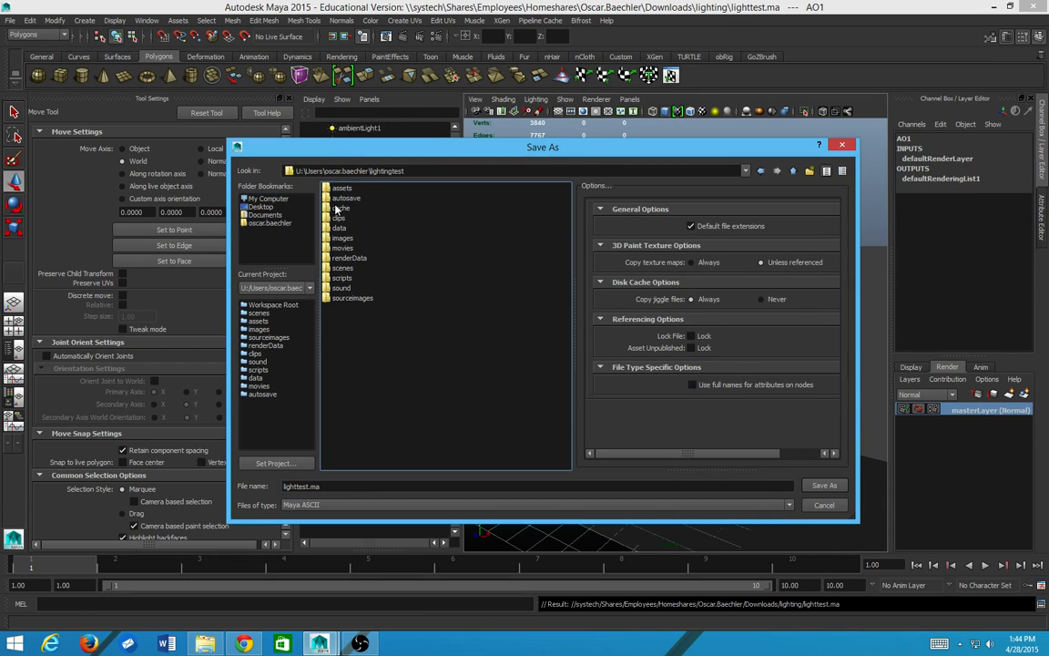
pyautogui.doubleClick(340, 267)
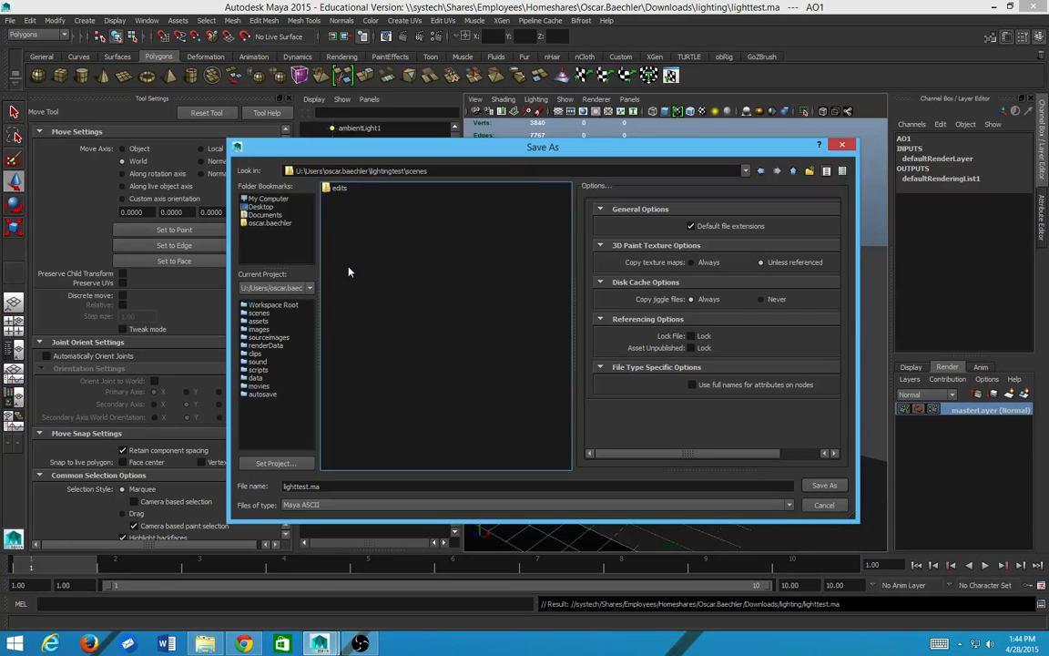
pyautogui.click(838, 487)
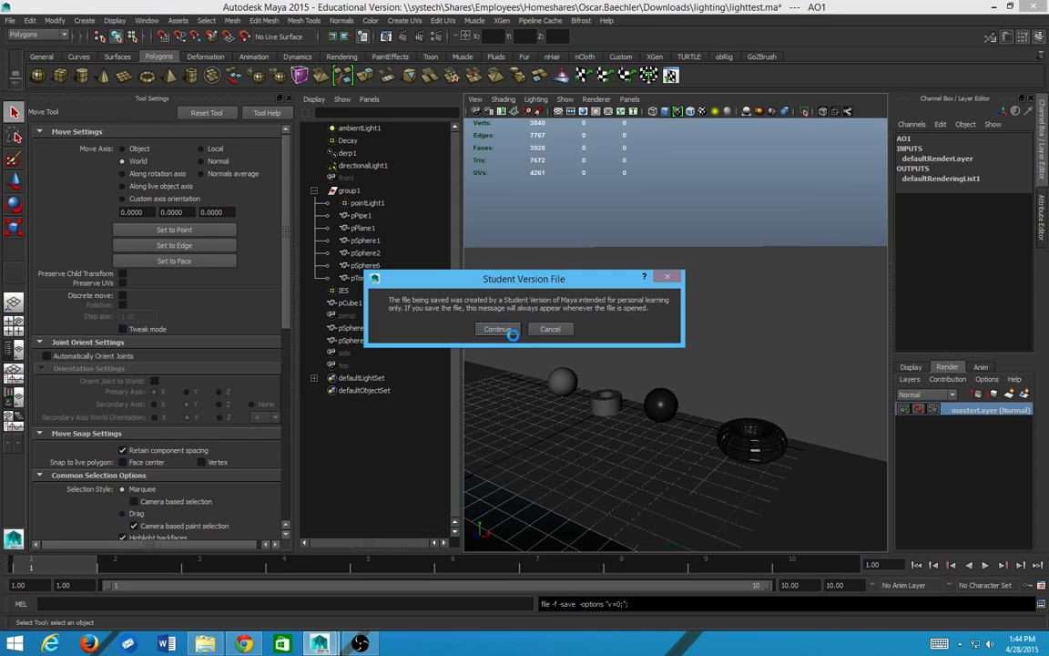
pyautogui.click(513, 334)
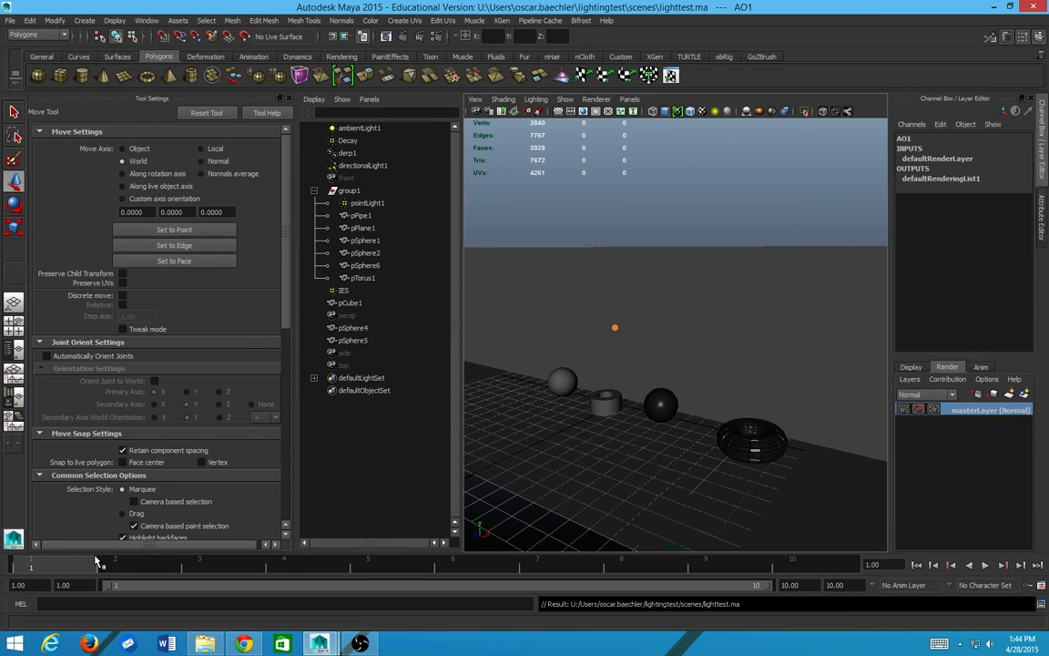
# Step: Play back the animation, return the timeline to frame 1, and view the whole set from farther away
pyautogui.hotkey('alt', 'v')
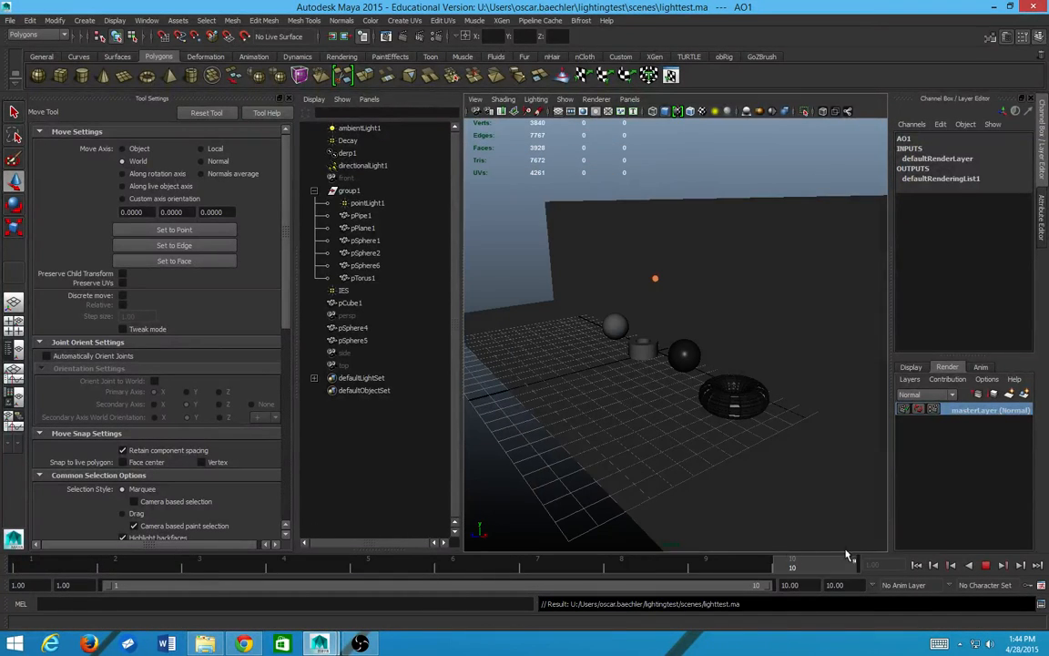
pyautogui.moveTo(846, 553); pyautogui.dragTo(45, 555)
pyautogui.keyDown('alt'); pyautogui.moveTo(530, 412); pyautogui.dragTo(602, 351); pyautogui.keyUp('alt')
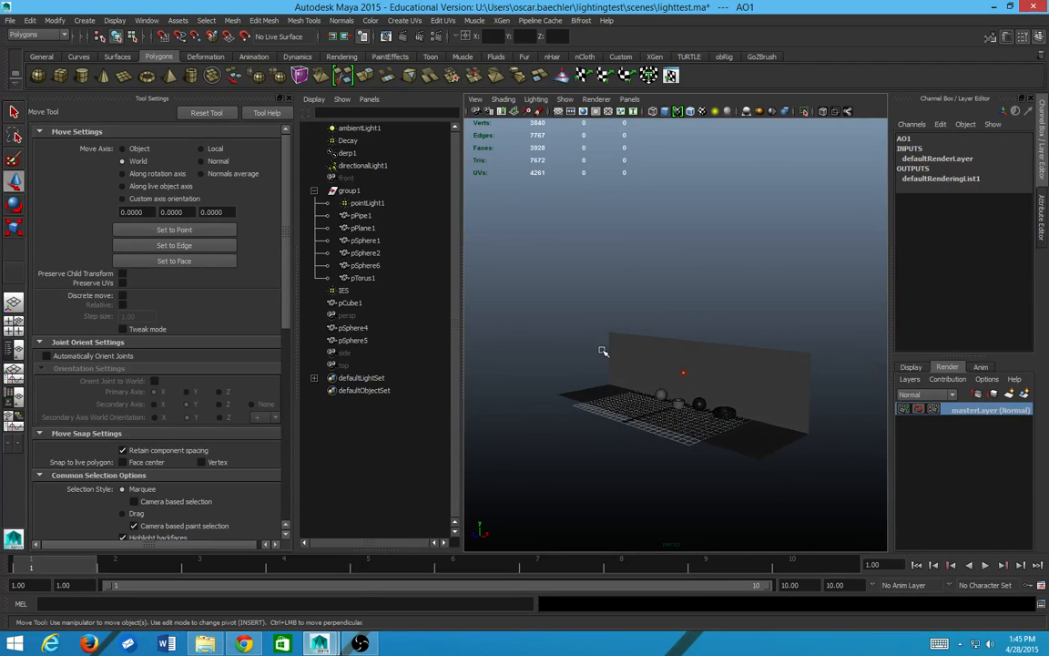
# Step: Keyframe the persp camera at frame 1 with a closer view of the whole set
pyautogui.keyDown('alt'); pyautogui.moveTo(602, 352); pyautogui.dragTo(733, 352, button='right'); pyautogui.keyUp('alt')
pyautogui.keyDown('alt'); pyautogui.moveTo(733, 352); pyautogui.dragTo(682, 305, button='middle'); pyautogui.keyUp('alt')
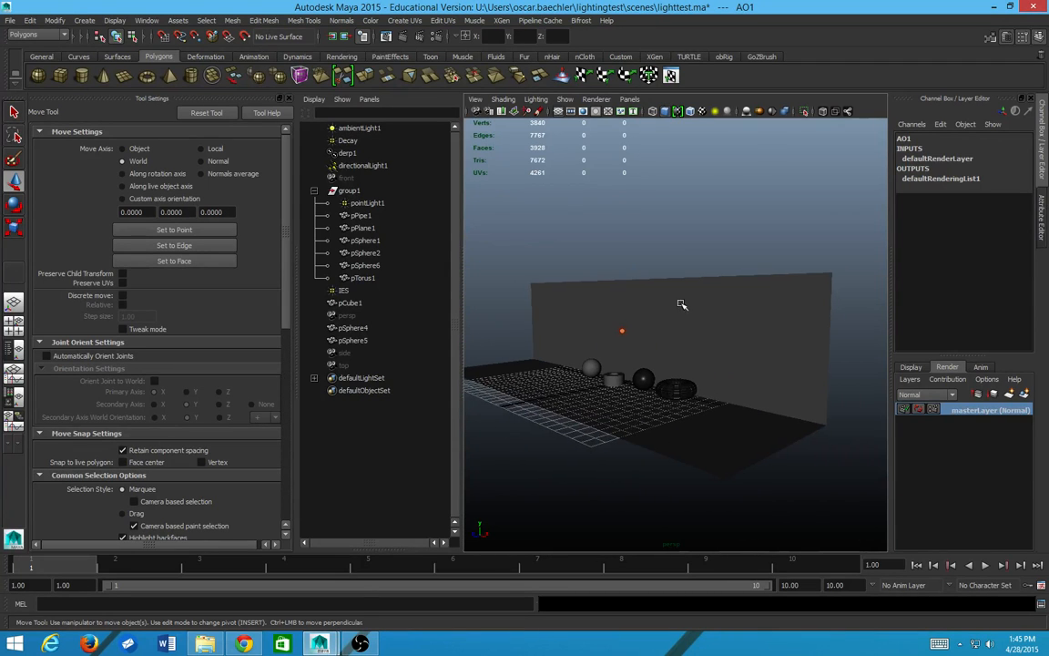
pyautogui.click(349, 304)
pyautogui.click(360, 316)
pyautogui.press('s')
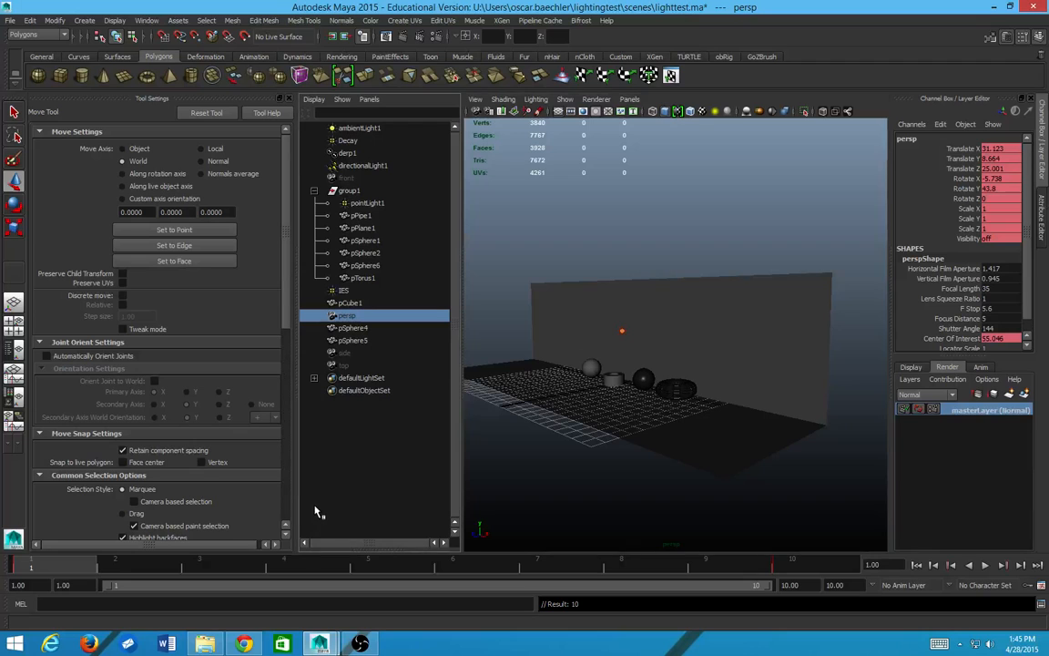
# Step: Play back the camera move and step back and forth through its frames to review the motion
pyautogui.hotkey('alt', 'v')
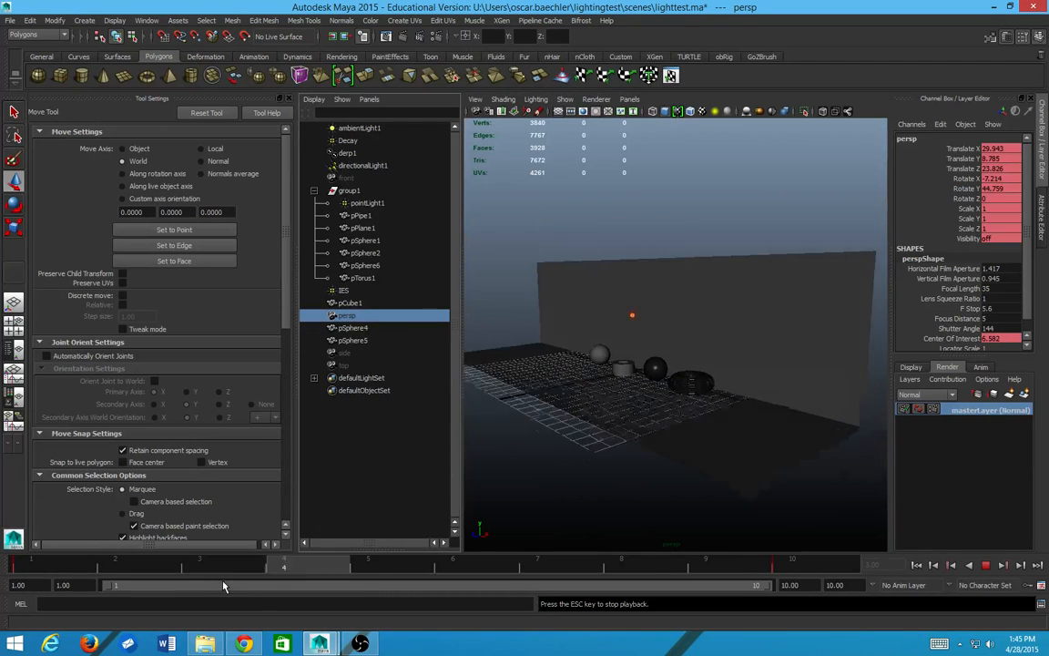
pyautogui.press('Escape')
pyautogui.press('Right')
pyautogui.press('Right')
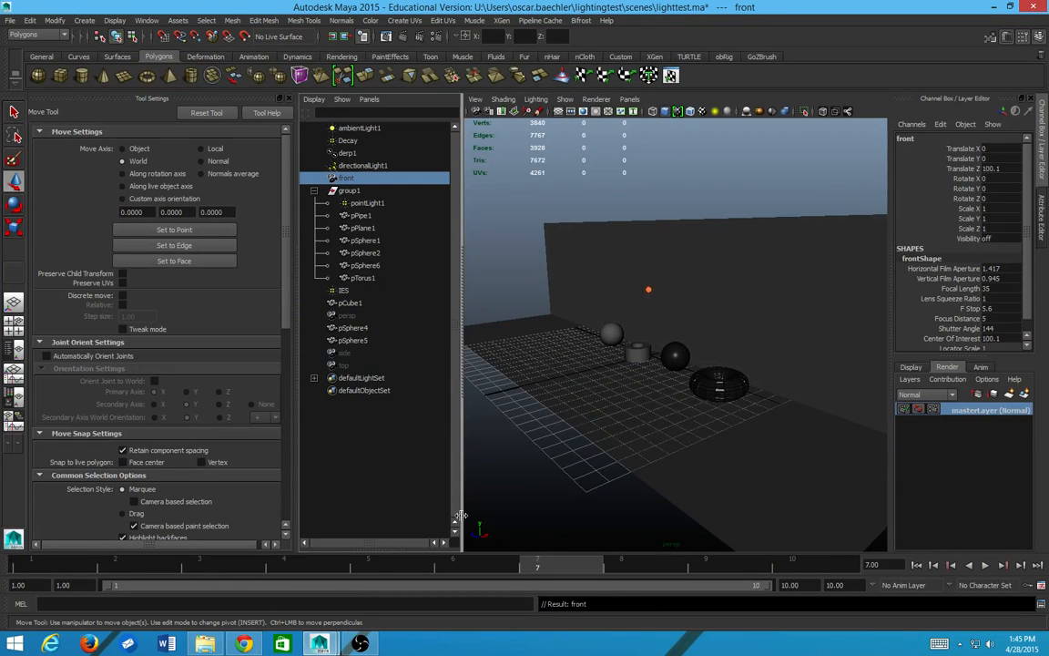
pyautogui.press('Left')
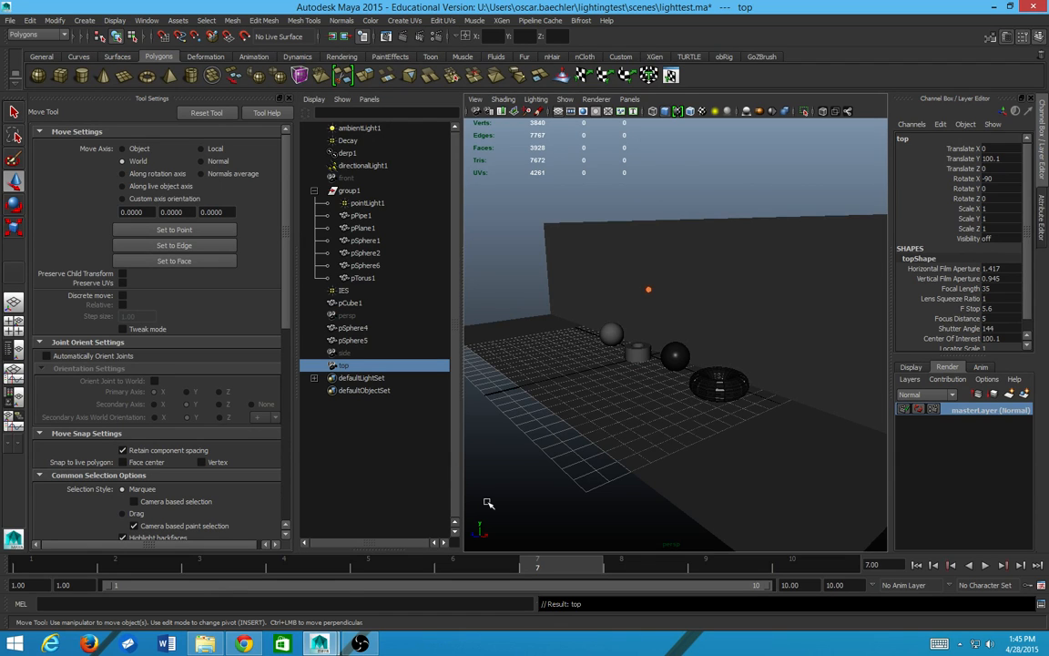
pyautogui.hotkey('alt', '.')
pyautogui.hotkey('alt', '.')
pyautogui.hotkey('alt', '.')
pyautogui.hotkey('alt', '.')
pyautogui.hotkey('alt', '.')
pyautogui.hotkey('alt', ',')
pyautogui.hotkey('alt', ',')
pyautogui.hotkey('alt', ',')
pyautogui.hotkey('alt', ',')
pyautogui.hotkey('alt', ',')
pyautogui.hotkey('alt', ',')
pyautogui.hotkey('alt', ',')
pyautogui.hotkey('alt', ',')
pyautogui.hotkey('alt', ',')
pyautogui.hotkey('alt', ',')
pyautogui.hotkey('alt', ',')
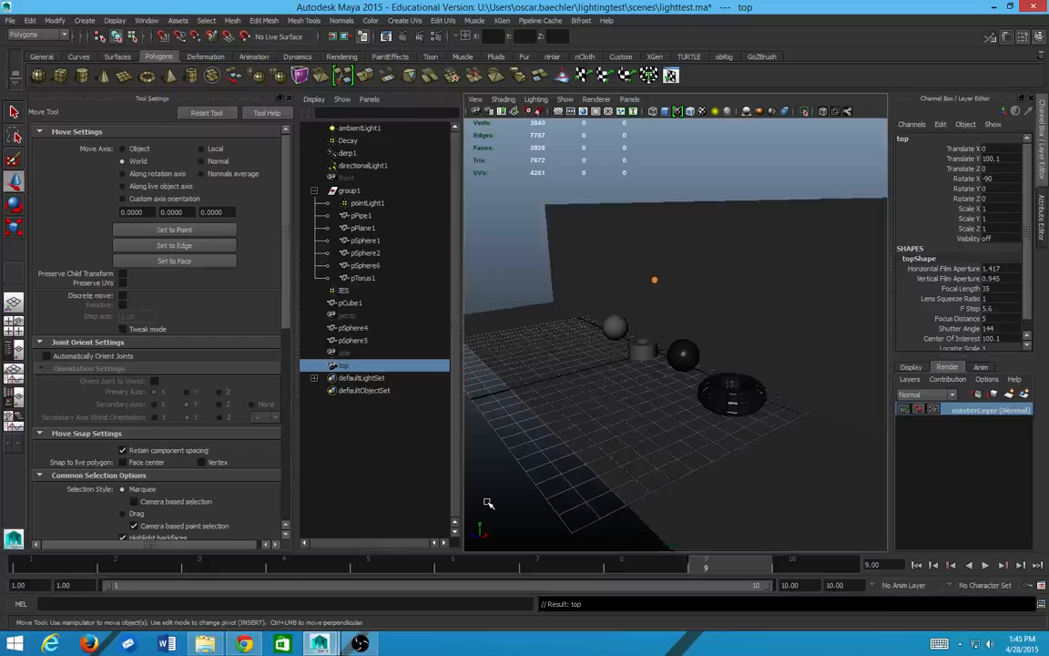
pyautogui.hotkey('alt', '.')
pyautogui.hotkey('alt', '.')
pyautogui.hotkey('alt', '.')
pyautogui.hotkey('alt', '.')
pyautogui.hotkey('alt', '.')
pyautogui.hotkey('alt', '.')
pyautogui.hotkey('alt', '.')
pyautogui.hotkey('alt', '.')
pyautogui.hotkey('alt', '.')
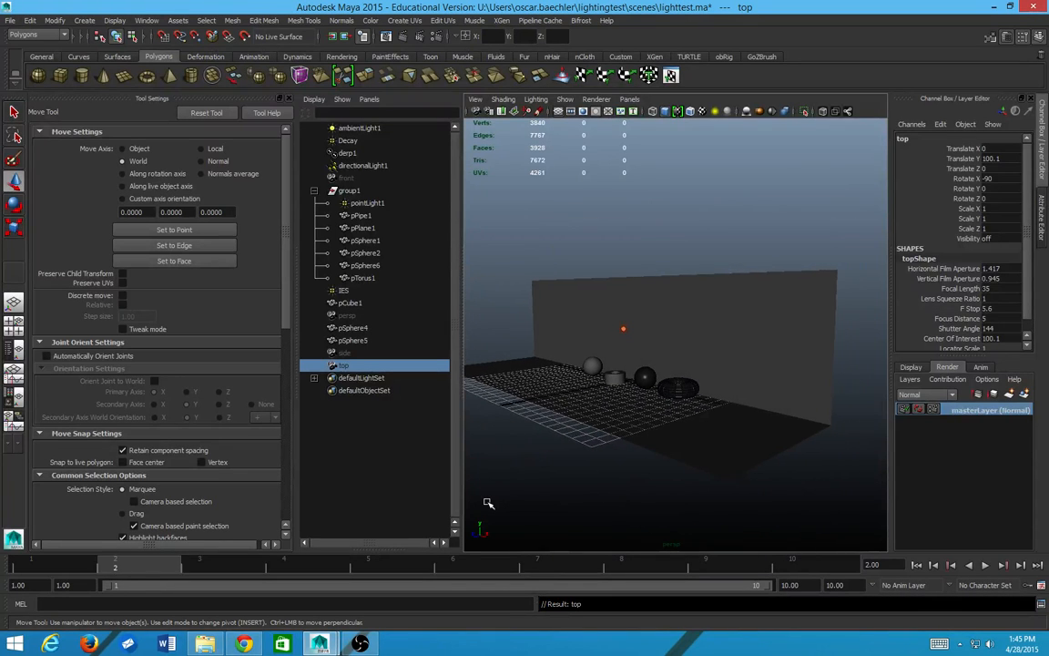
pyautogui.hotkey('alt', ',')
pyautogui.hotkey('alt', ',')
pyautogui.hotkey('alt', ',')
pyautogui.hotkey('alt', ',')
pyautogui.hotkey('alt', ',')
pyautogui.hotkey('alt', ',')
pyautogui.hotkey('alt', ',')
pyautogui.hotkey('alt', ',')
# Step: Start a batch render of the scene from the Rendering command set and accept the student version notice
pyautogui.click(36, 35)
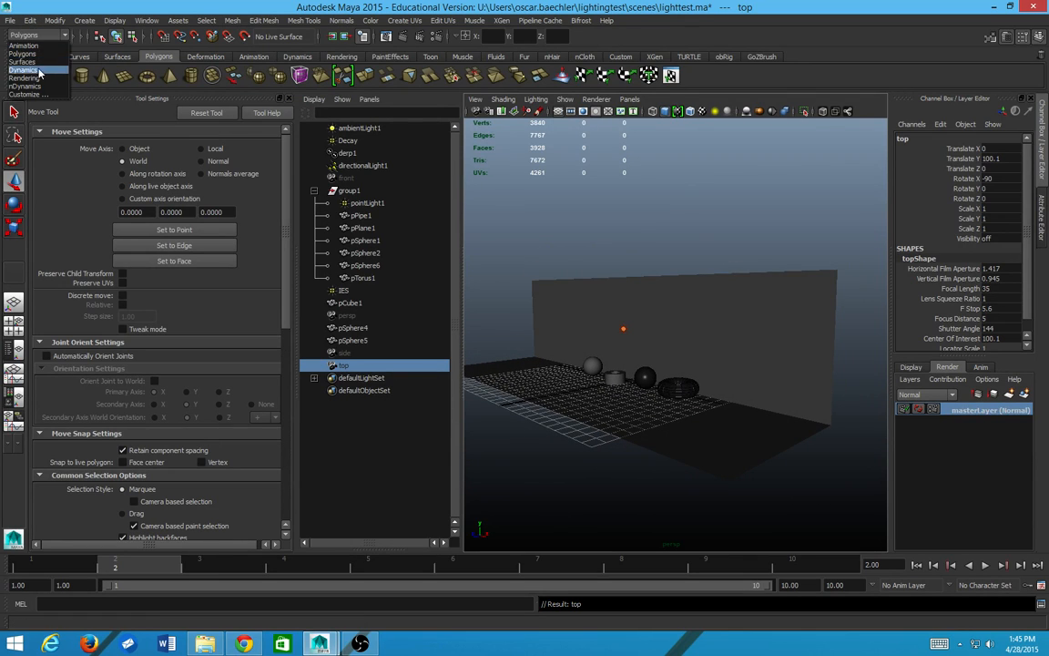
pyautogui.click(29, 85)
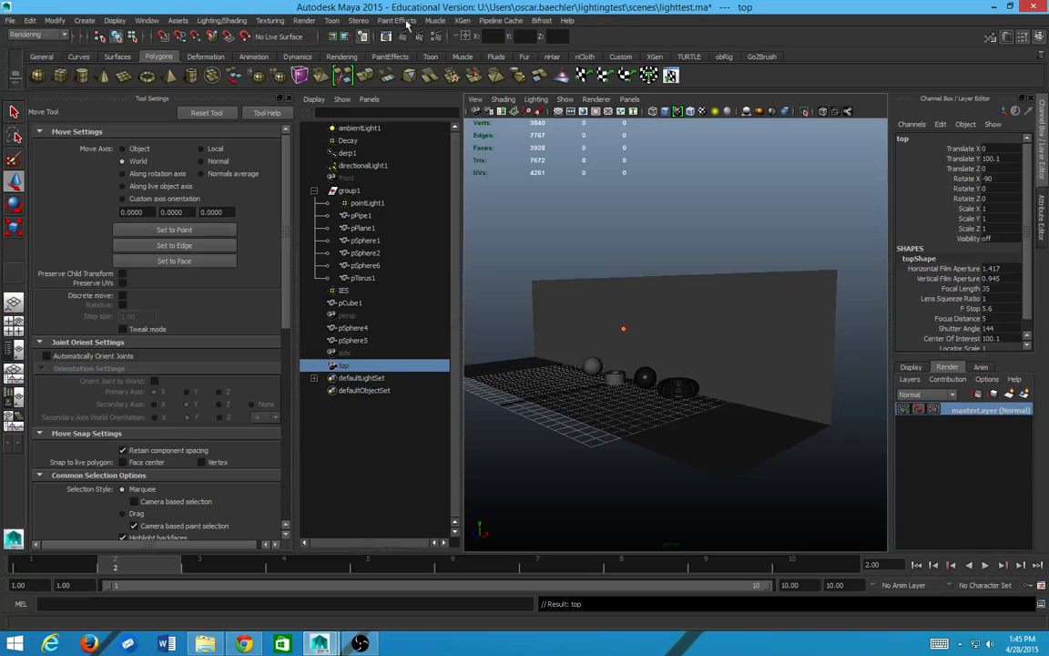
pyautogui.click(301, 21)
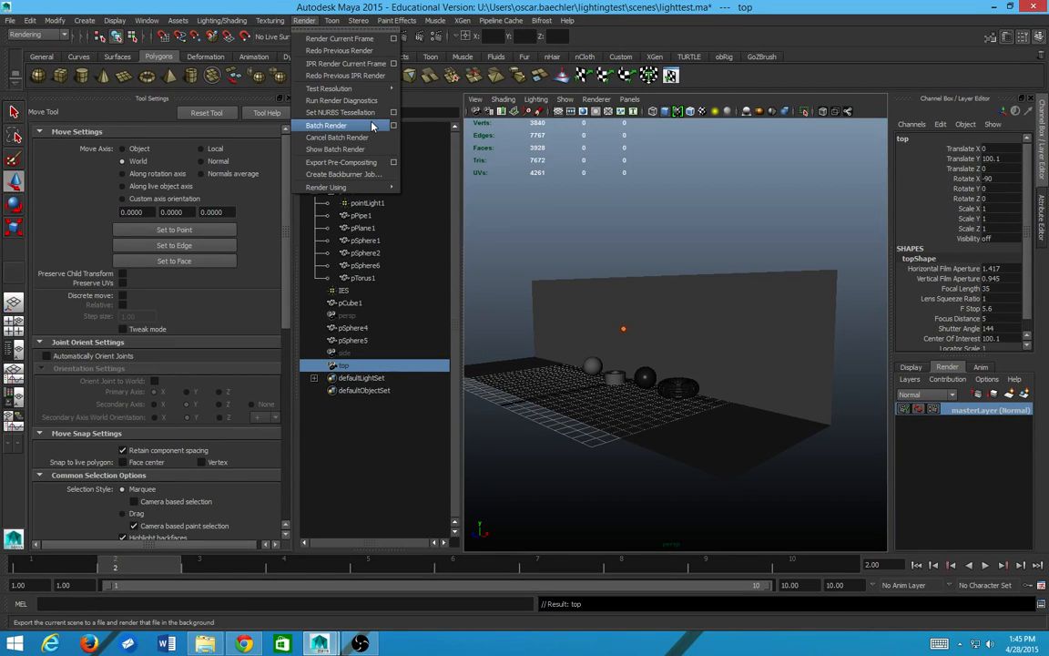
pyautogui.click(326, 124)
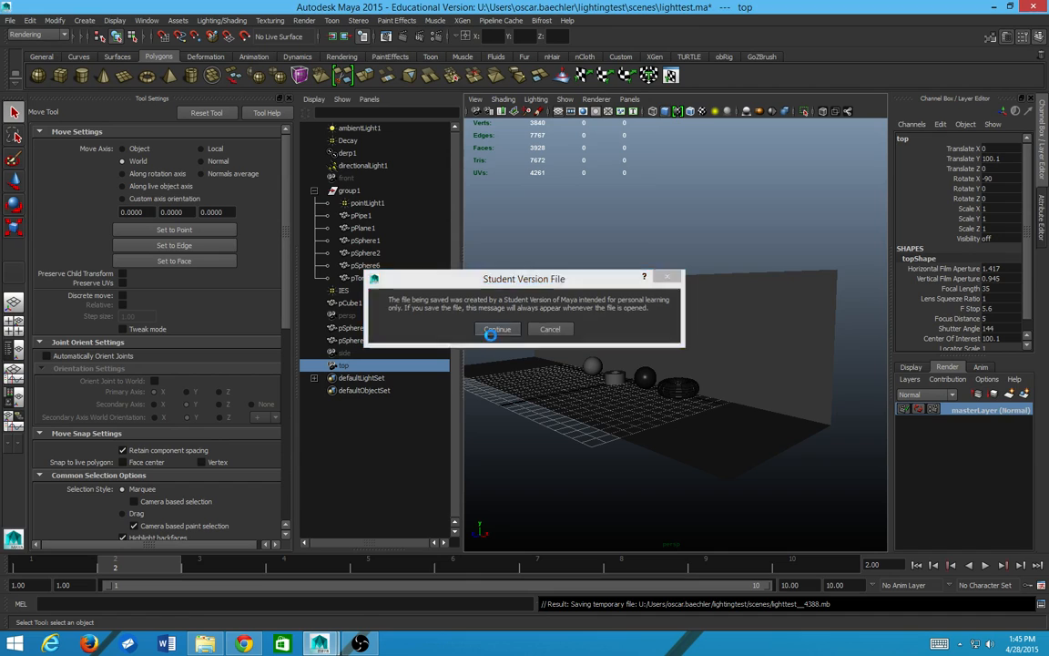
pyautogui.click(491, 331)
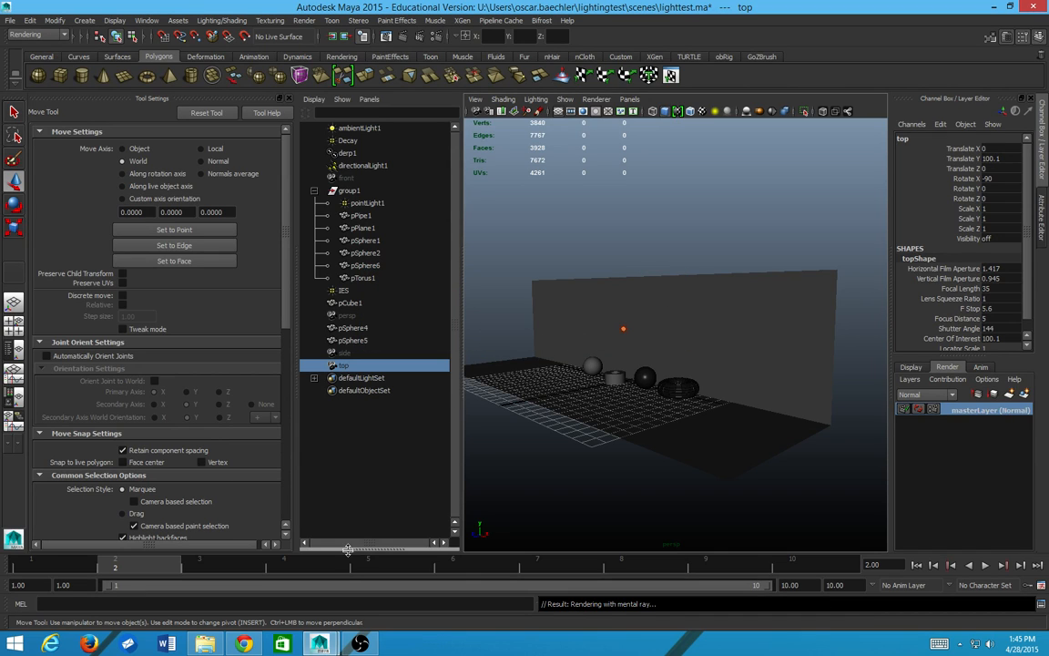
# Step: Switch to File Explorer and look for the lightingtest project on the home share, the ThawSpace0 (U:) drive and in Documents
pyautogui.click(208, 645)
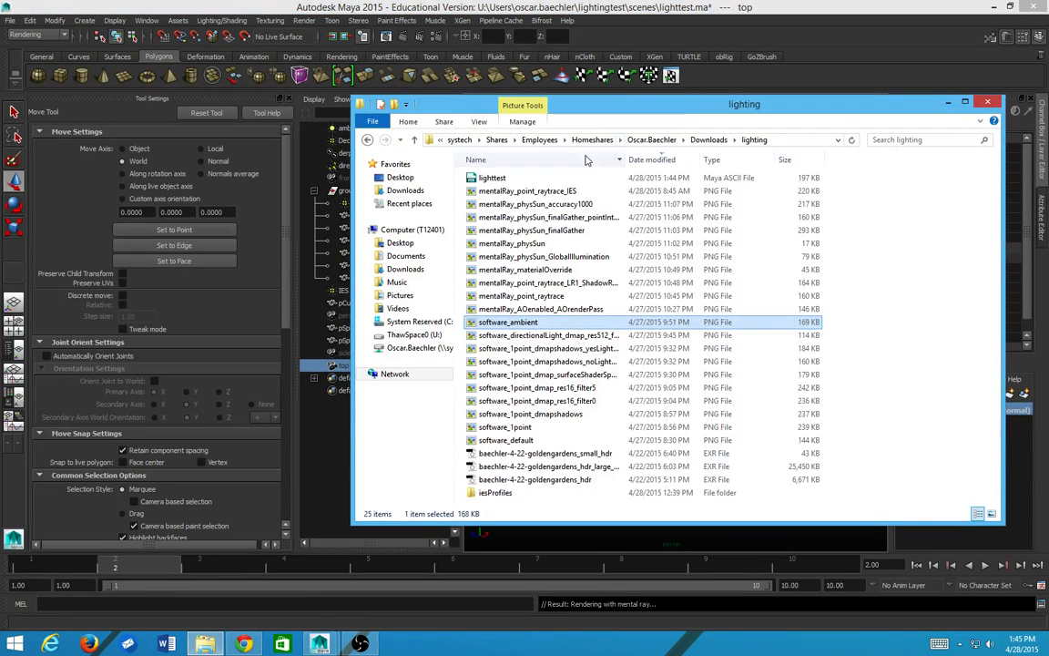
pyautogui.click(402, 257)
pyautogui.click(398, 350)
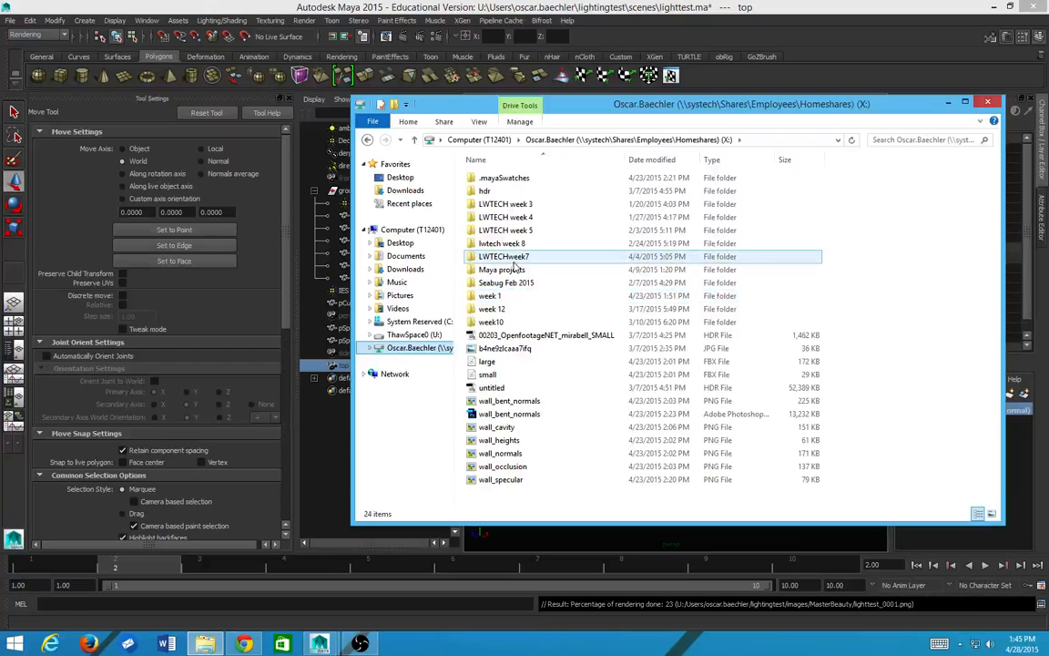
pyautogui.click(490, 191)
pyautogui.click(499, 269)
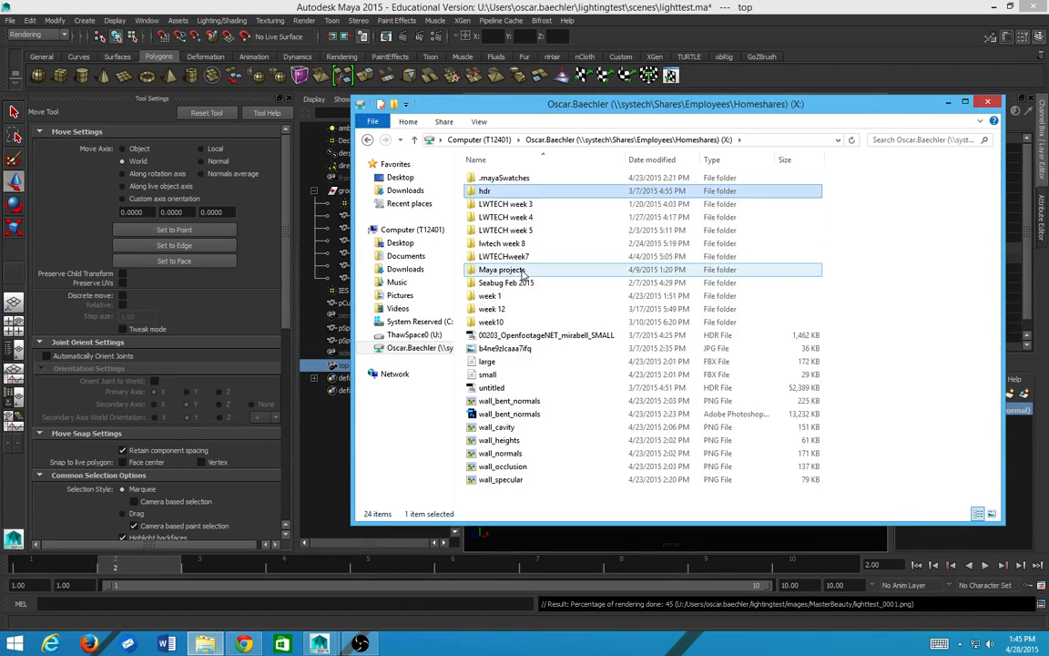
pyautogui.click(401, 335)
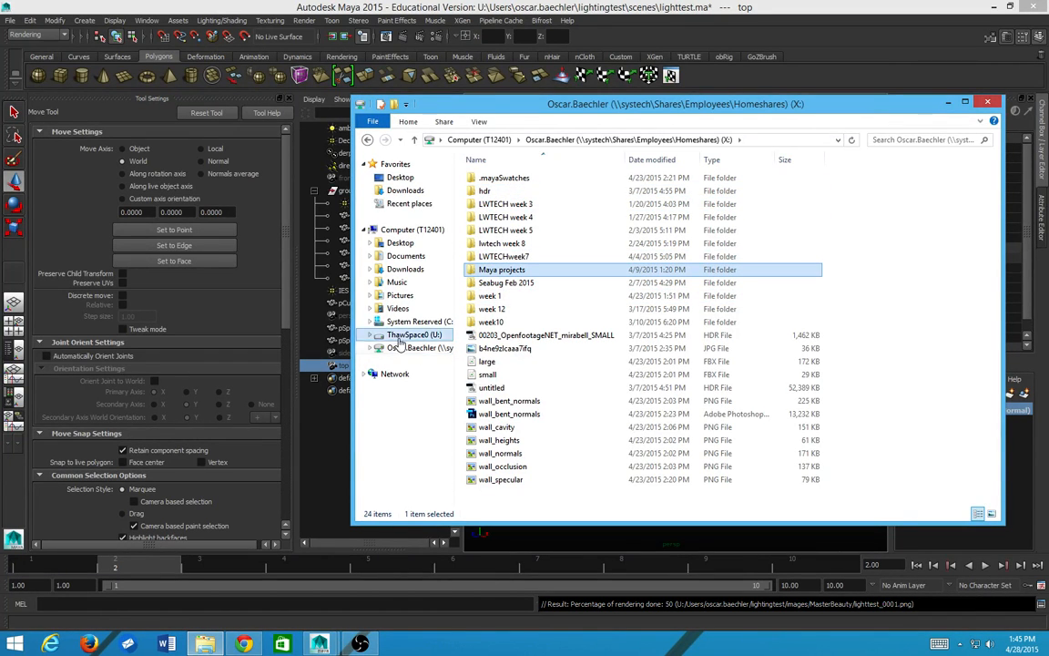
pyautogui.doubleClick(505, 192)
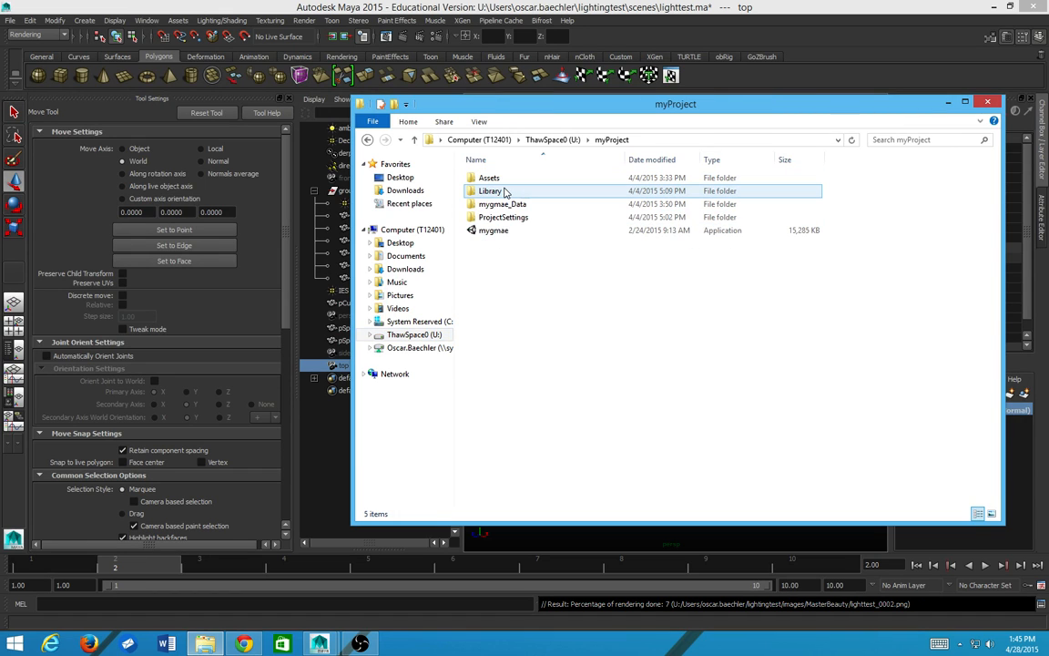
pyautogui.press('BackSpace')
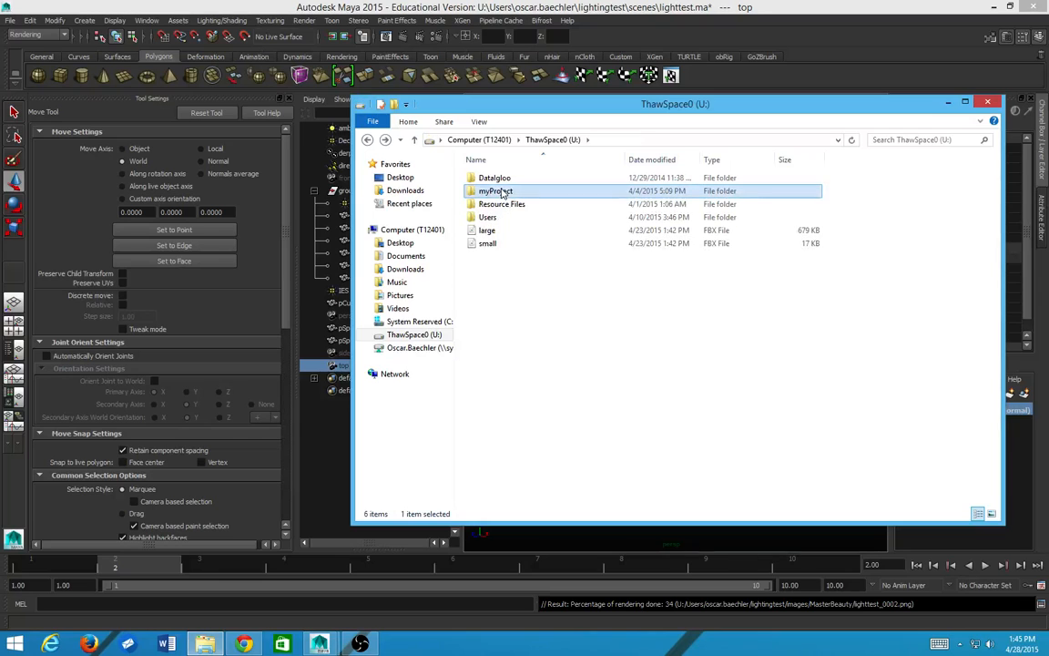
pyautogui.press('Down')
pyautogui.press('Down')
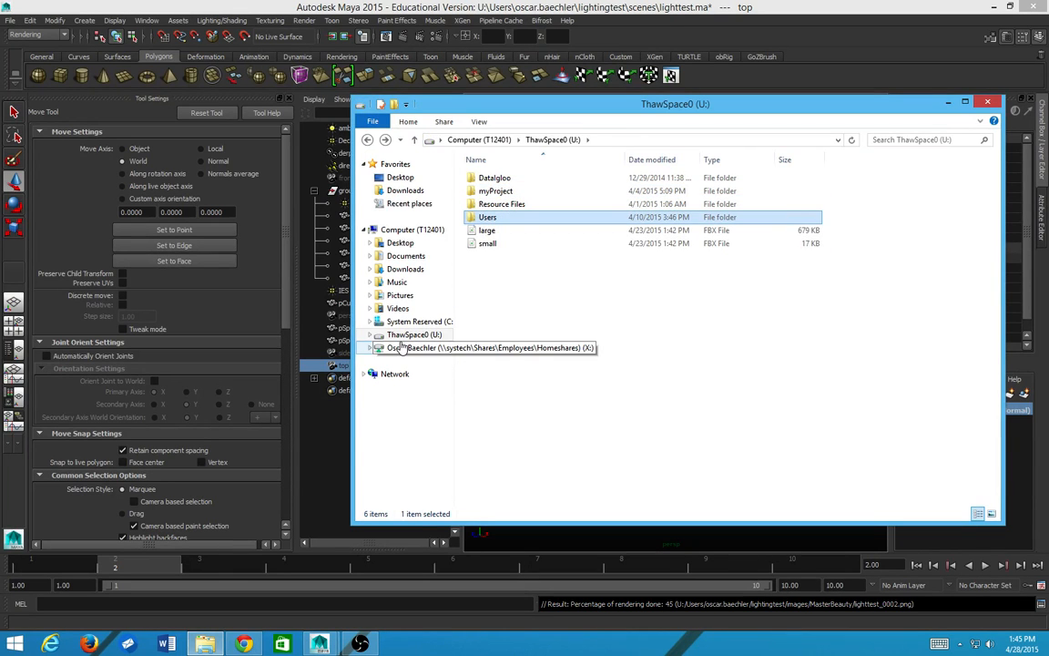
pyautogui.click(392, 347)
pyautogui.click(404, 259)
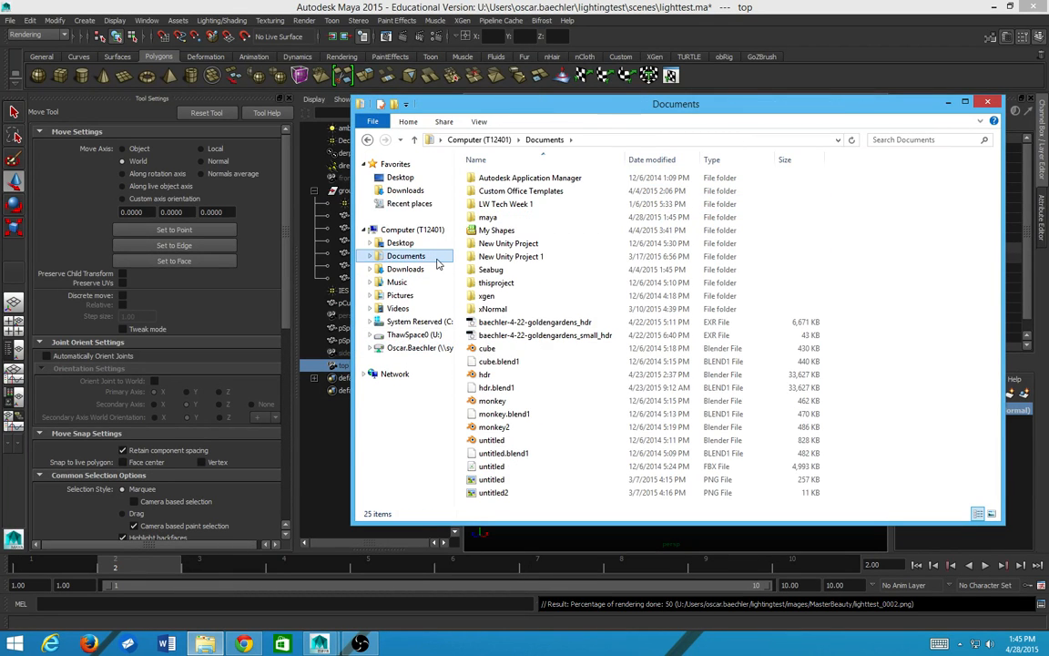
pyautogui.click(495, 206)
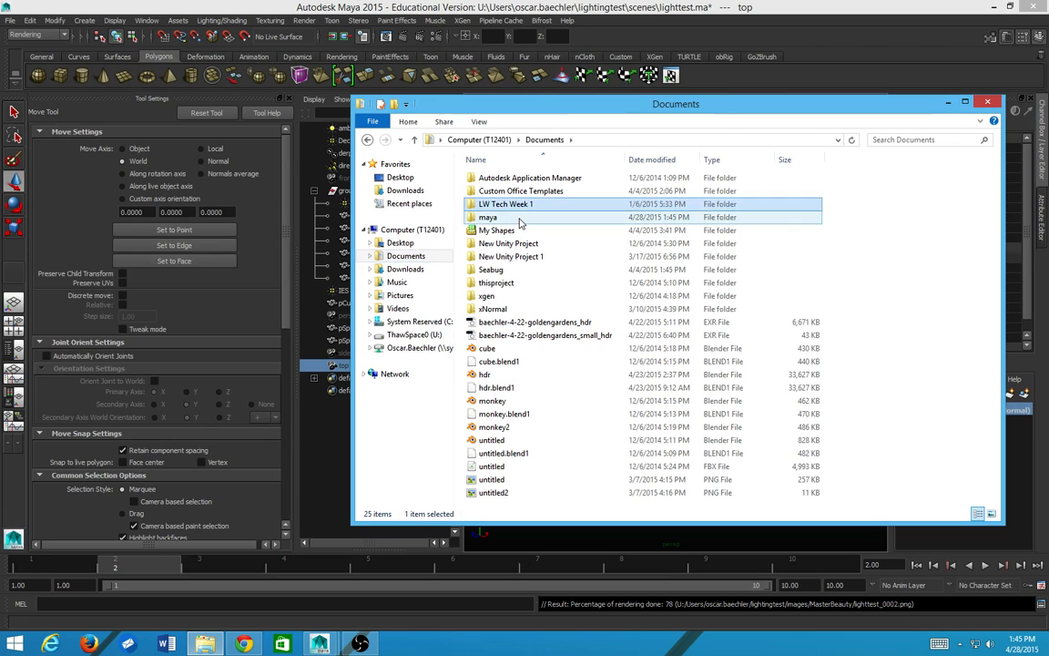
# Step: Search the home share drive's folders for the project, including the contents of Maya projects
pyautogui.click(414, 348)
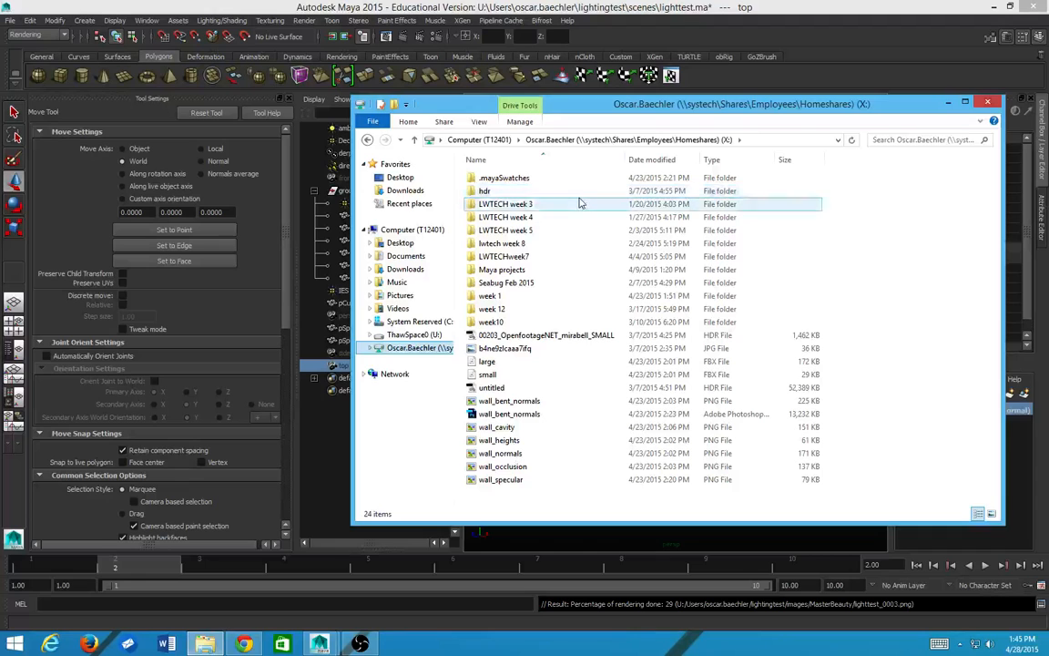
pyautogui.click(579, 204)
pyautogui.press('Down')
pyautogui.press('Down')
pyautogui.press('Down')
pyautogui.press('Down')
pyautogui.press('Down')
pyautogui.press('Down')
pyautogui.press('Down')
pyautogui.press('Down')
pyautogui.press('Down')
pyautogui.press('Down')
pyautogui.press('Down')
pyautogui.press('Down')
pyautogui.press('Down')
pyautogui.press('Down')
pyautogui.press('Down')
pyautogui.press('Down')
pyautogui.press('Down')
pyautogui.press('Down')
pyautogui.press('Down')
pyautogui.press('Down')
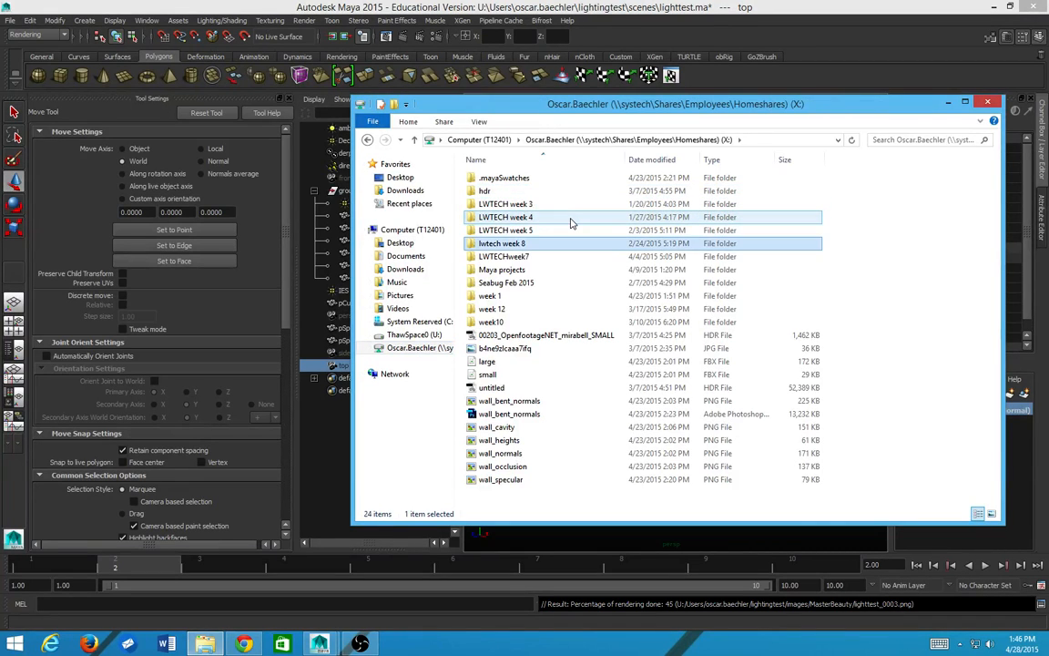
pyautogui.press('Up')
pyautogui.press('Up')
pyautogui.press('Up')
pyautogui.press('Up')
pyautogui.press('Up')
pyautogui.press('Up')
pyautogui.press('Up')
pyautogui.press('Up')
pyautogui.press('Up')
pyautogui.press('Up')
pyautogui.press('Up')
pyautogui.press('Up')
pyautogui.press('Up')
pyautogui.press('Up')
pyautogui.press('Up')
pyautogui.press('Up')
pyautogui.press('Up')
pyautogui.press('Up')
pyautogui.press('Up')
pyautogui.press('Up')
pyautogui.press('Up')
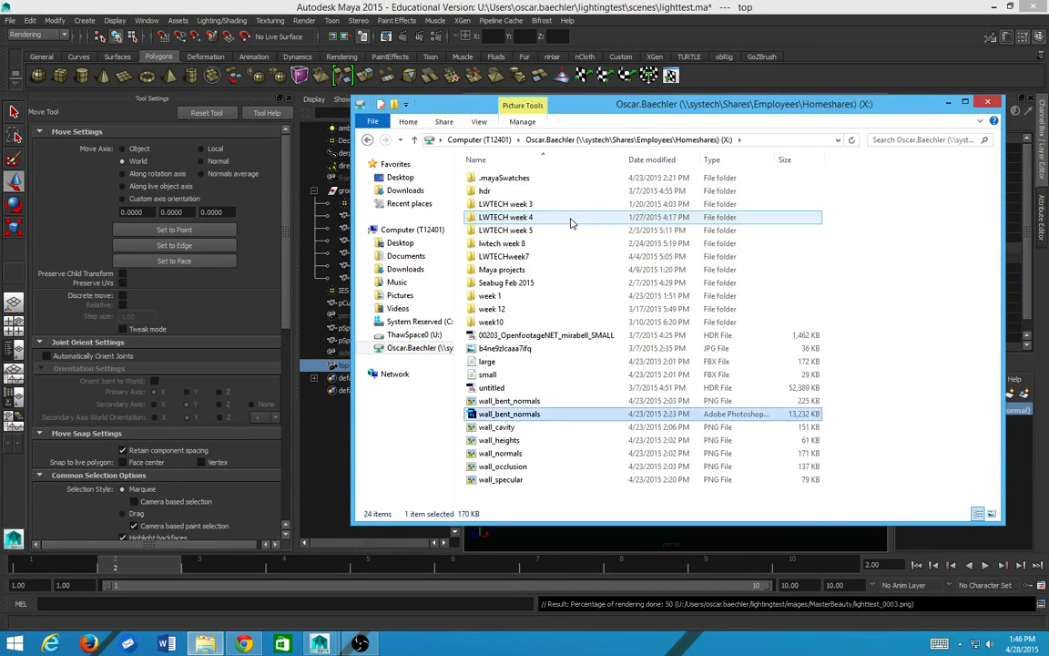
pyautogui.press('Down')
pyautogui.press('Down')
pyautogui.press('Down')
pyautogui.press('Down')
pyautogui.press('Down')
pyautogui.press('Down')
pyautogui.press('Down')
pyautogui.press('Down')
pyautogui.press('Down')
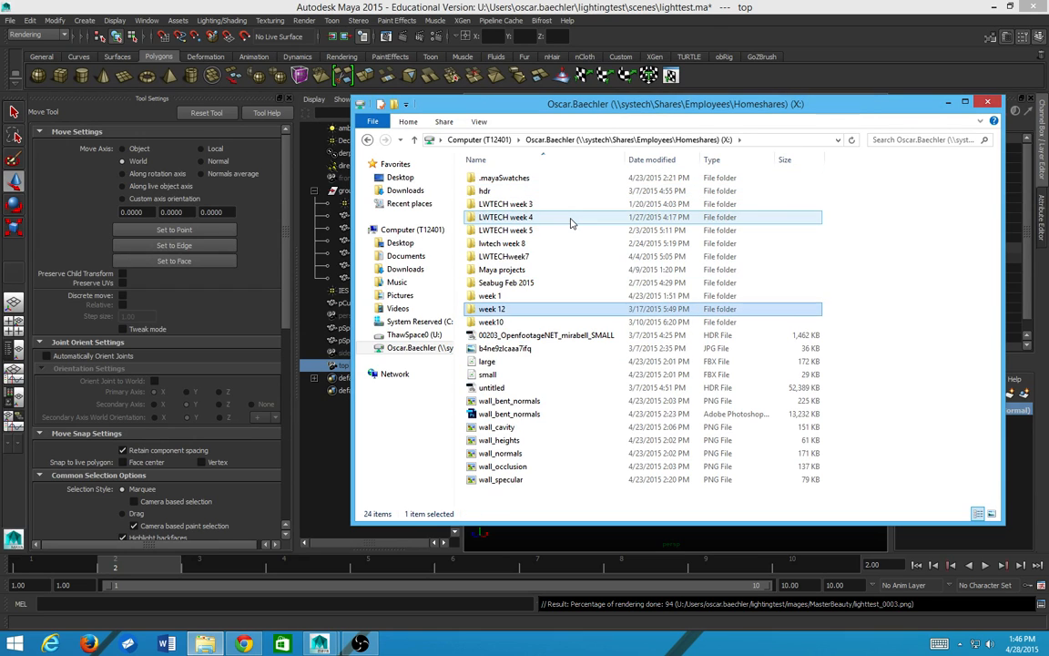
pyautogui.press('Up')
pyautogui.press('Up')
pyautogui.press('Return')
pyautogui.press('Down')
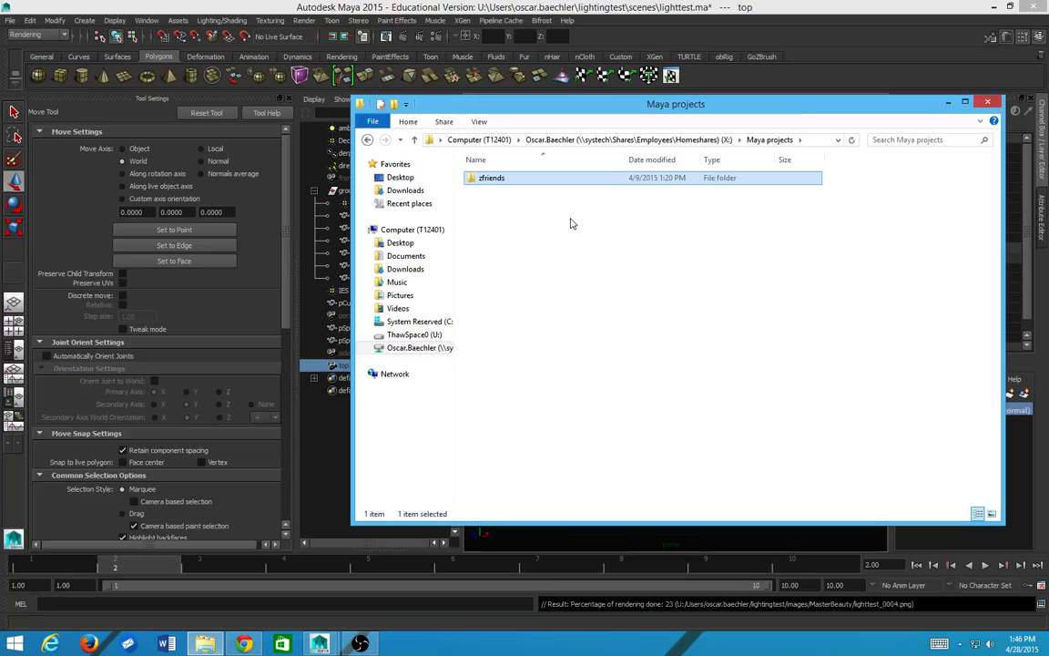
pyautogui.press('BackSpace')
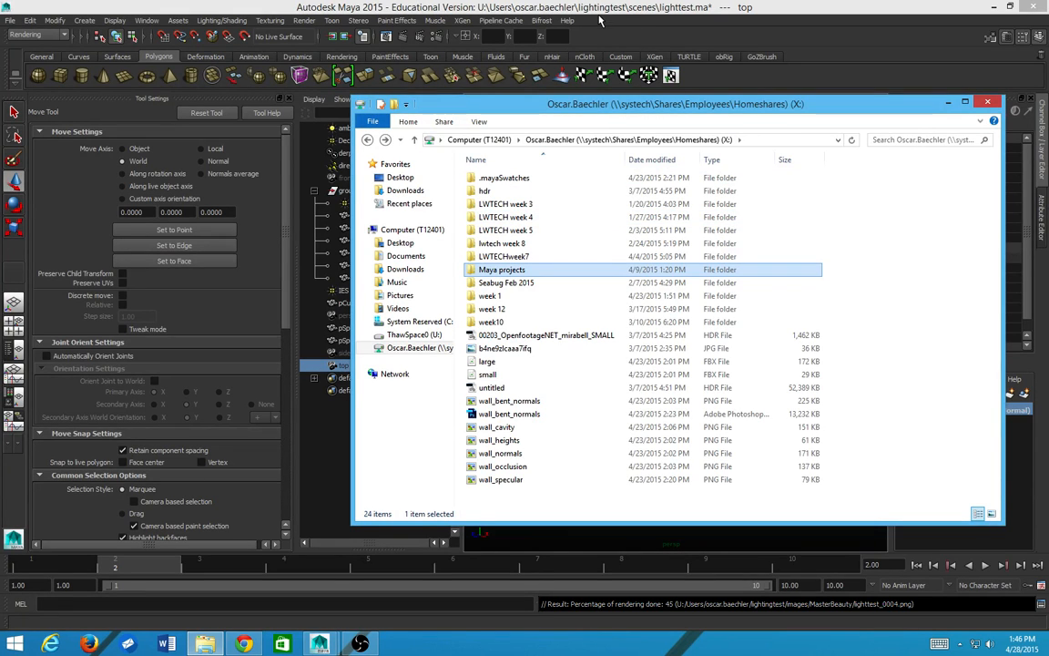
# Step: Open the lightingtest project folder inside the account's own Users folder on the ThawSpace0 (U:) drive
pyautogui.click(407, 335)
pyautogui.doubleClick(489, 216)
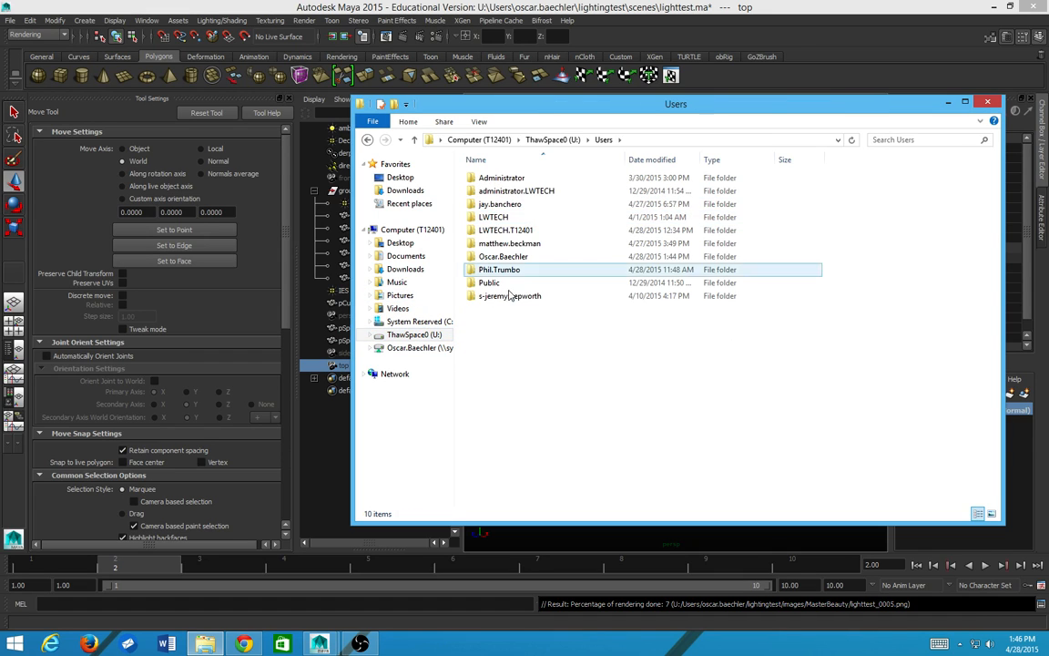
pyautogui.doubleClick(505, 259)
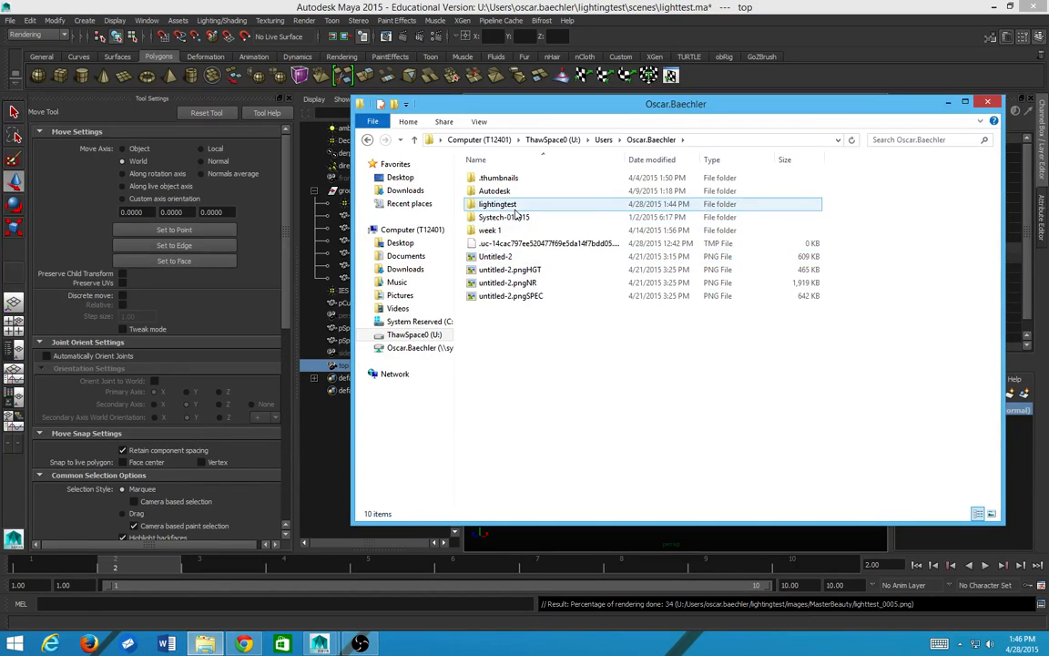
pyautogui.doubleClick(517, 209)
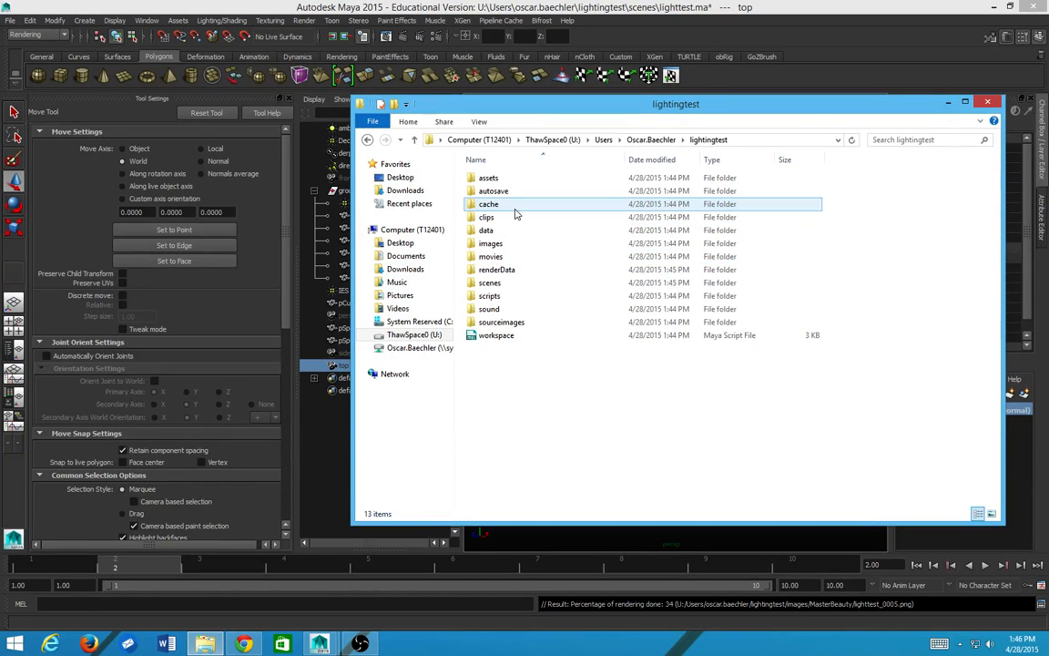
# Step: Review the lightingtest project's subfolders and open its images folder
pyautogui.doubleClick(486, 244)
pyautogui.press('BackSpace')
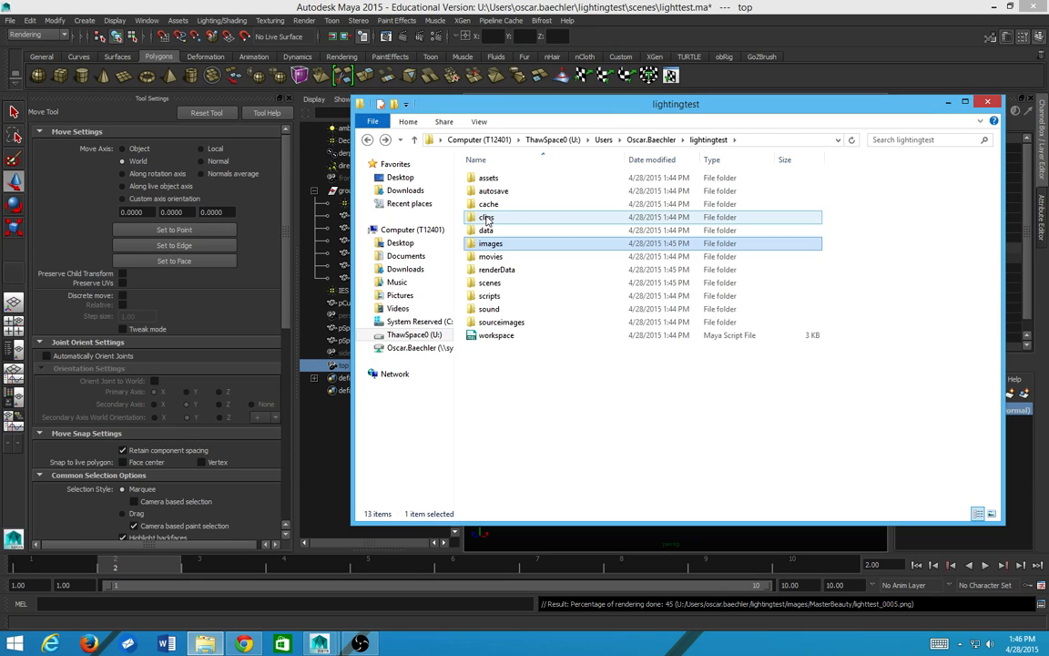
pyautogui.press('Down')
pyautogui.press('Down')
pyautogui.press('Down')
pyautogui.press('Down')
pyautogui.press('Down')
pyautogui.press('Down')
pyautogui.press('Down')
pyautogui.press('Up')
pyautogui.press('Up')
pyautogui.press('Up')
pyautogui.press('Up')
pyautogui.press('Up')
pyautogui.press('Up')
pyautogui.press('Up')
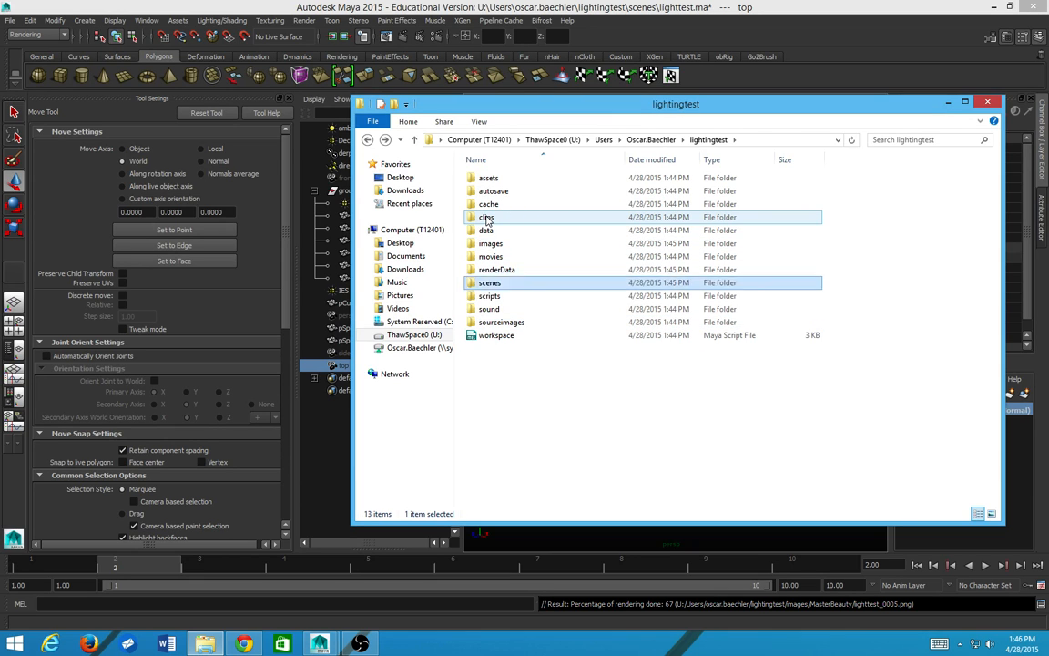
pyautogui.press('Return')
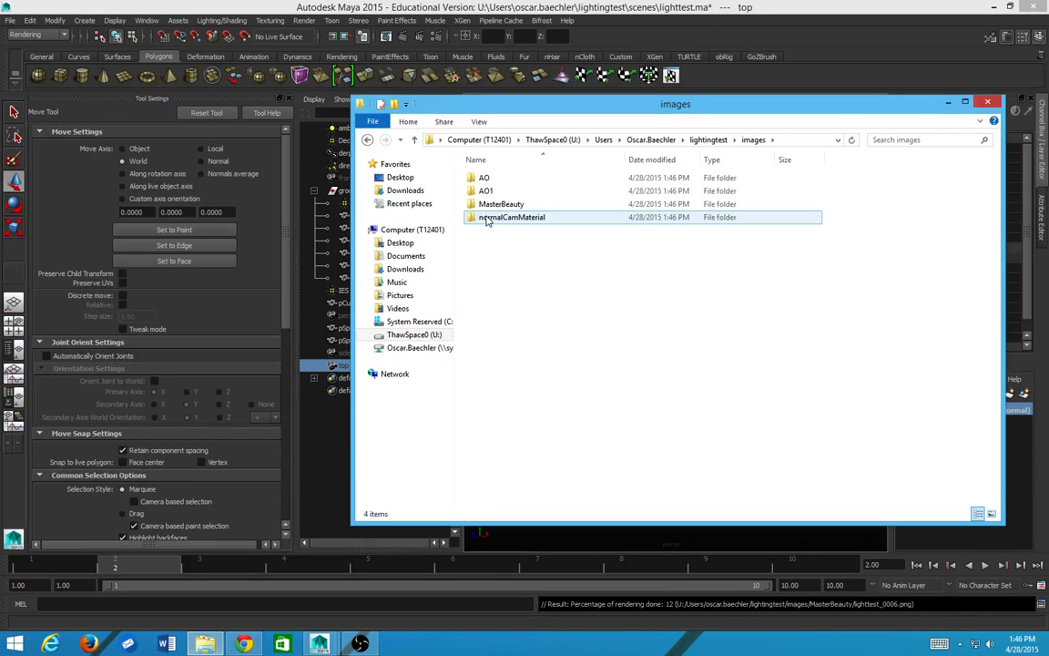
# Step: Check the MasterBeauty and AO1 render layer folders for rendered frames
pyautogui.press('Down')
pyautogui.press('Down')
pyautogui.press('Down')
pyautogui.press('Return')
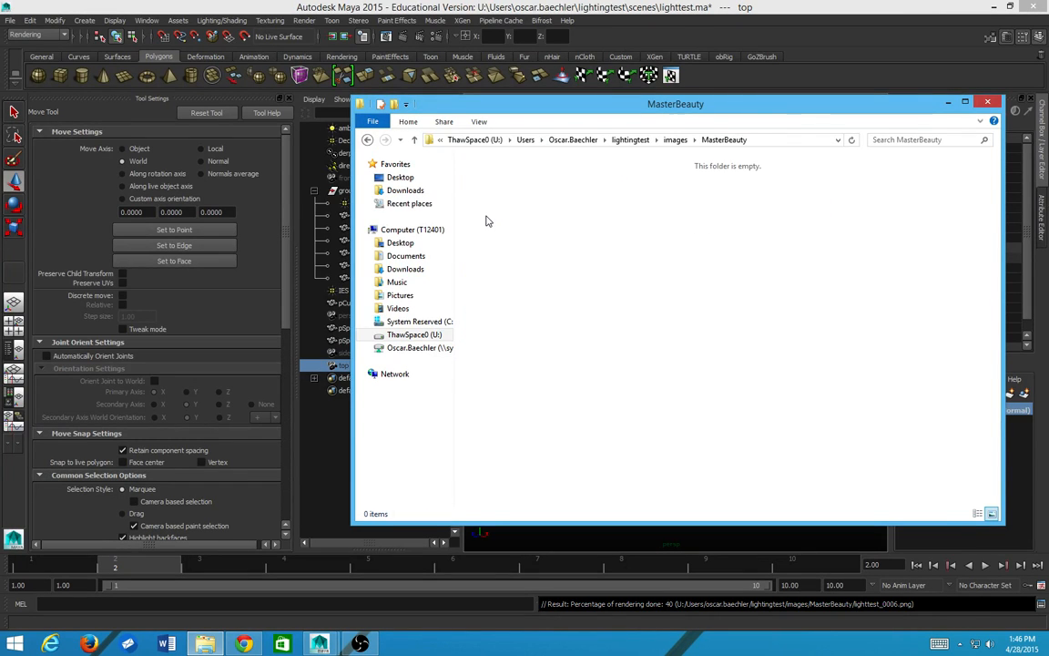
pyautogui.press('BackSpace')
pyautogui.press('Up')
pyautogui.press('Return')
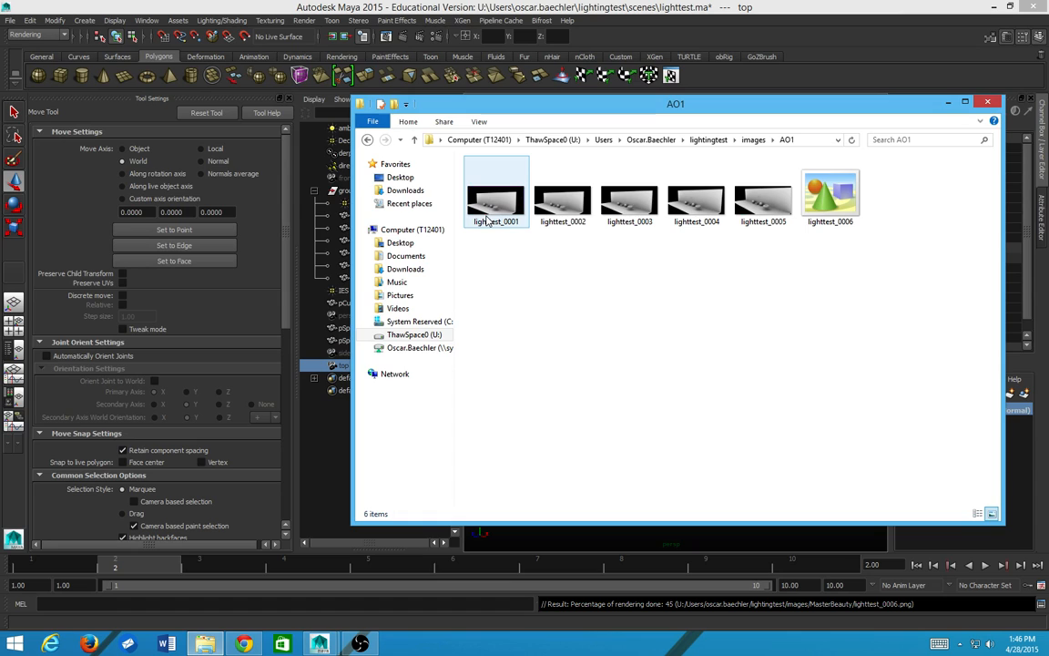
# Step: Look through the AO1 folder's rendered frames and return to the images folder
pyautogui.press('Right')
pyautogui.press('Right')
pyautogui.press('Right')
pyautogui.press('Right')
pyautogui.press('Left')
pyautogui.press('Left')
pyautogui.press('Left')
pyautogui.press('Left')
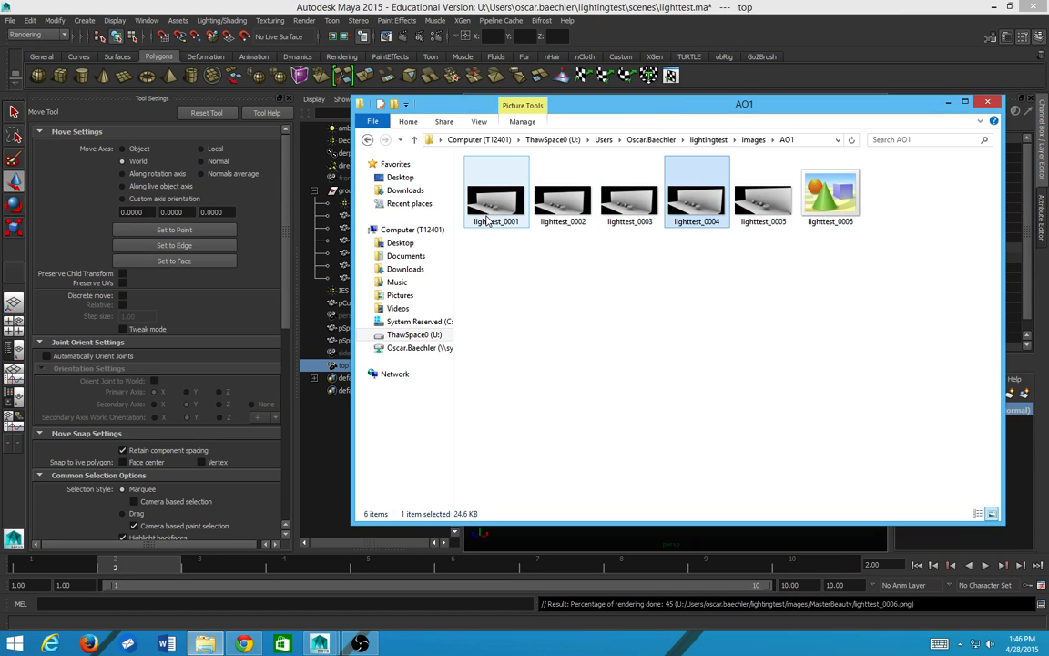
pyautogui.press('Left')
pyautogui.press('BackSpace')
# Step: Open the AO folder, look through its rendered frames and return to the images folder
pyautogui.press('Up')
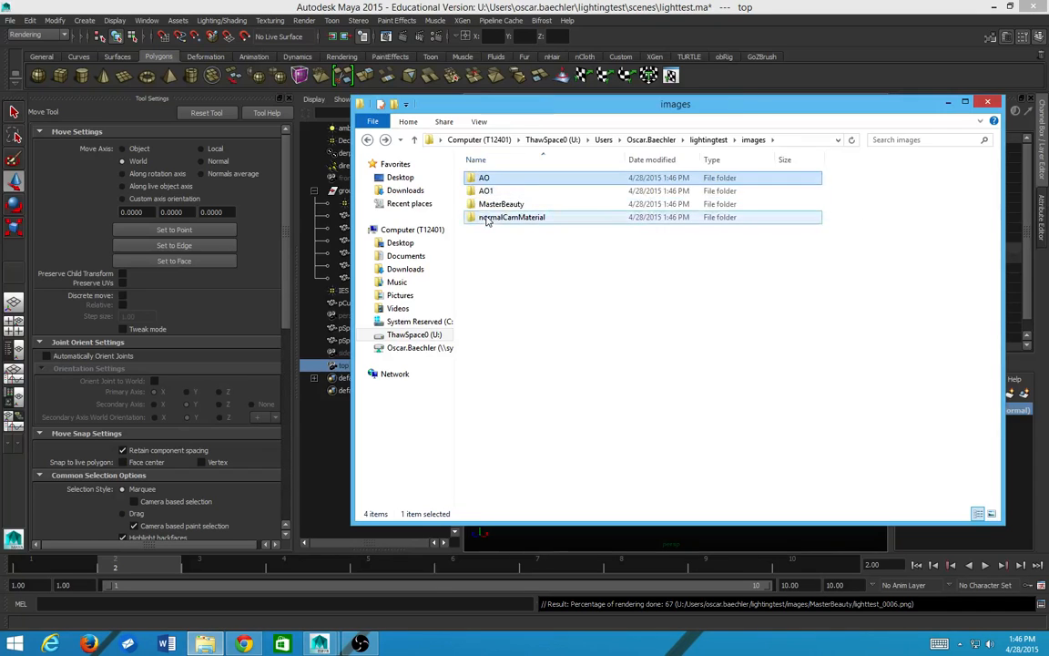
pyautogui.press('Return')
pyautogui.press('Right')
pyautogui.press('Right')
pyautogui.press('Right')
pyautogui.press('Right')
pyautogui.press('Right')
pyautogui.press('Right')
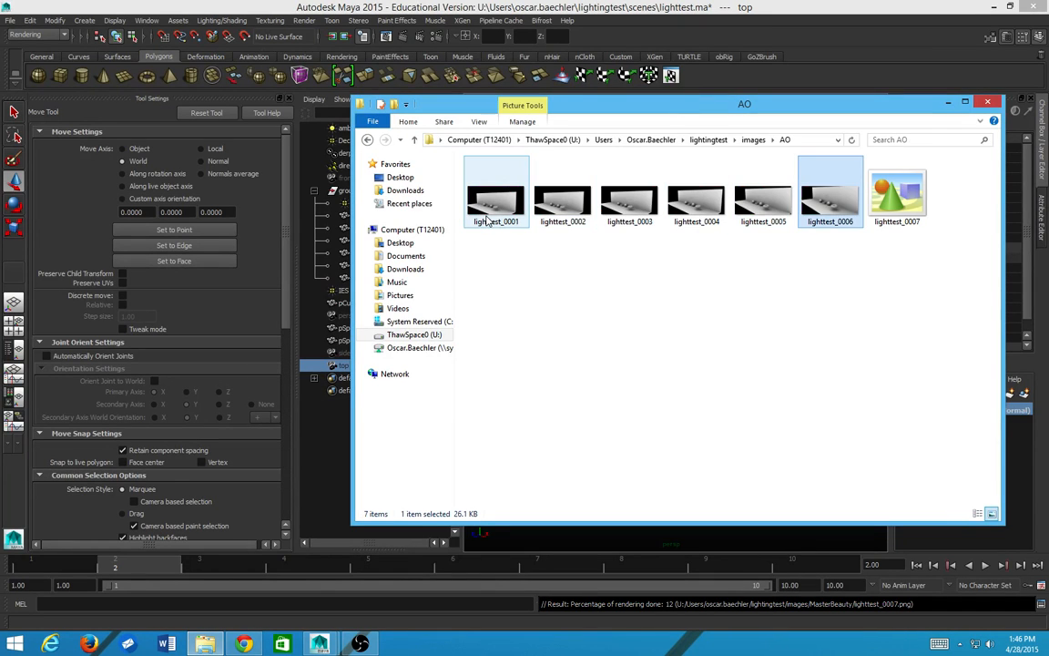
pyautogui.press('Left')
pyautogui.press('Left')
pyautogui.press('Left')
pyautogui.press('Left')
pyautogui.press('Left')
pyautogui.press('Left')
pyautogui.press('BackSpace')
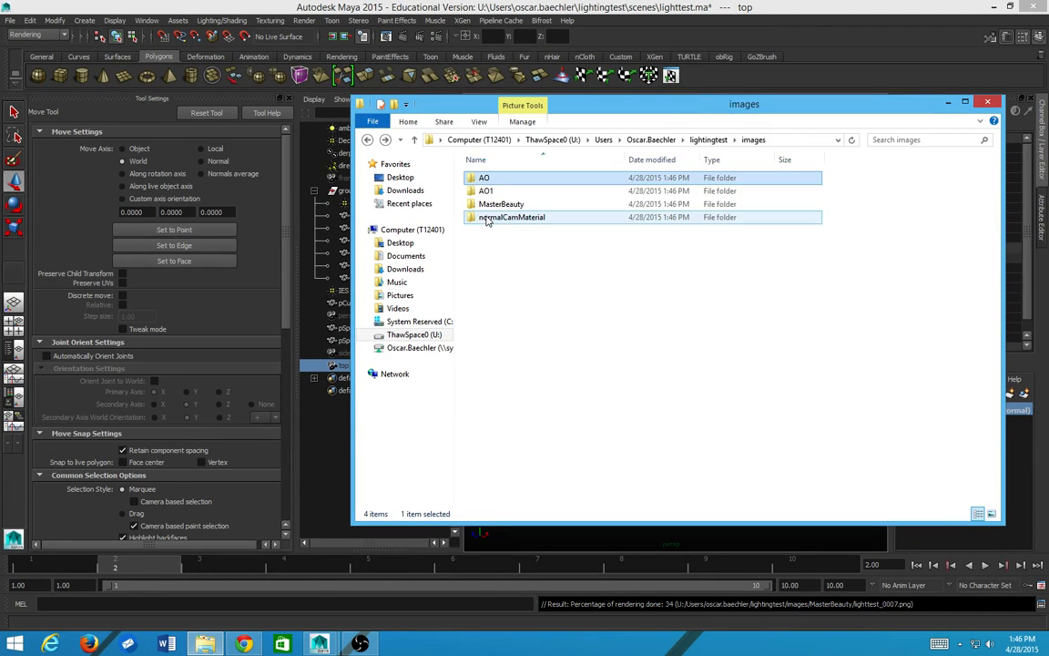
# Step: Open the MasterBeauty folder and look over its first rendered frames
pyautogui.press('Down')
pyautogui.press('Down')
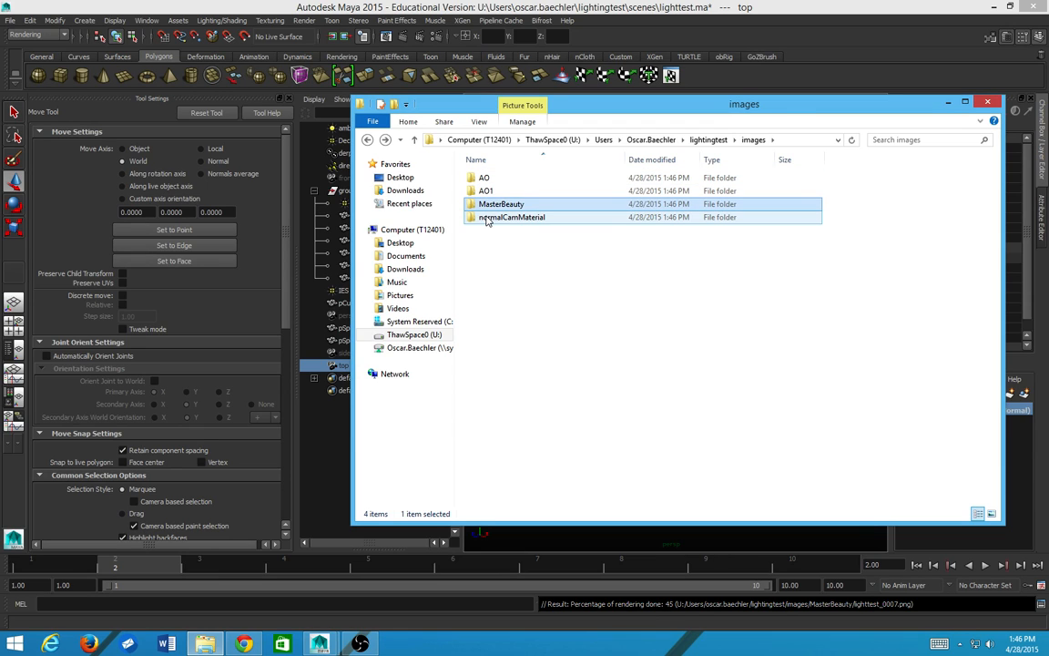
pyautogui.press('Return')
pyautogui.press('Right')
pyautogui.press('Right')
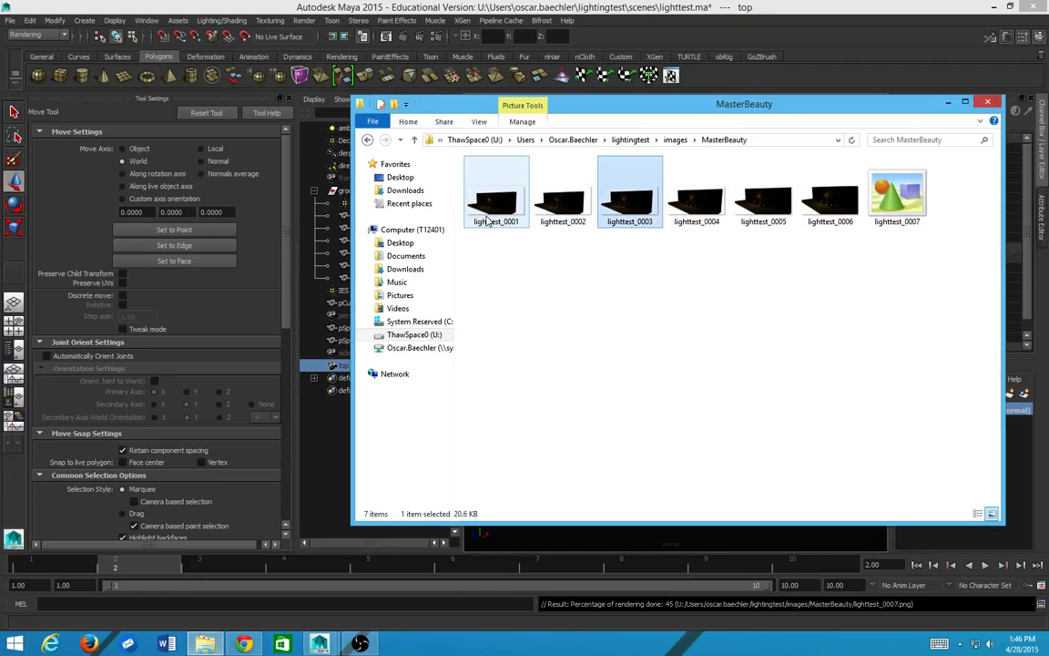
pyautogui.press('Left')
pyautogui.press('Left')
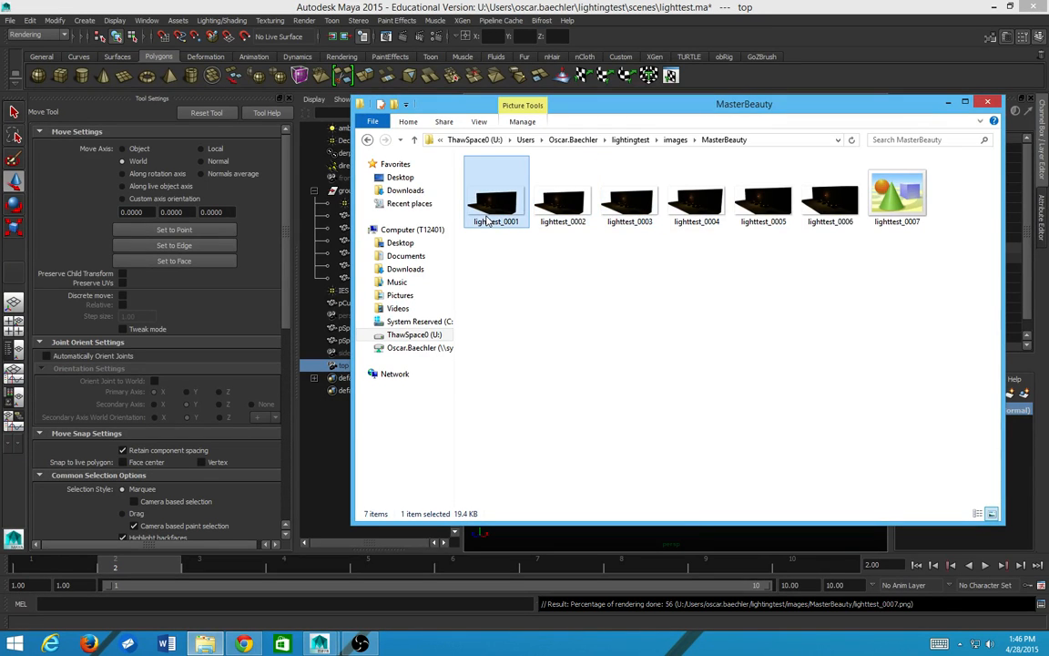
# Step: View lighttest_0001 full size, flip back and forth through the MasterBeauty frames to check the animation, and close the viewer
pyautogui.doubleClick(488, 221)
pyautogui.press('Right')
pyautogui.press('Right')
pyautogui.press('Right')
pyautogui.press('Right')
pyautogui.press('Right')
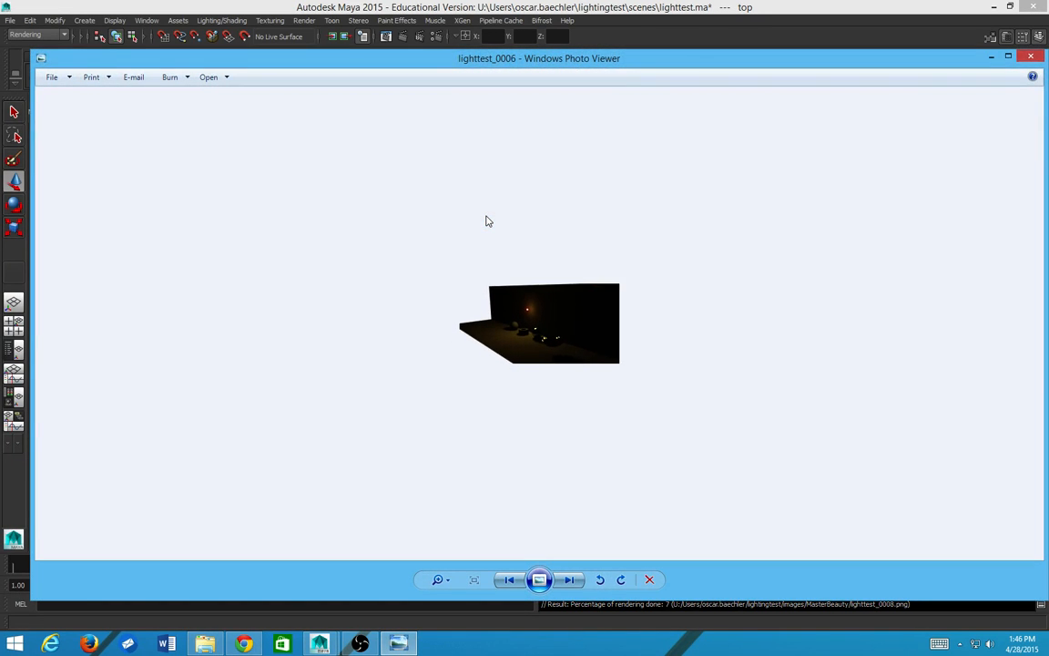
pyautogui.press('Left')
pyautogui.press('Left')
pyautogui.press('Left')
pyautogui.press('Left')
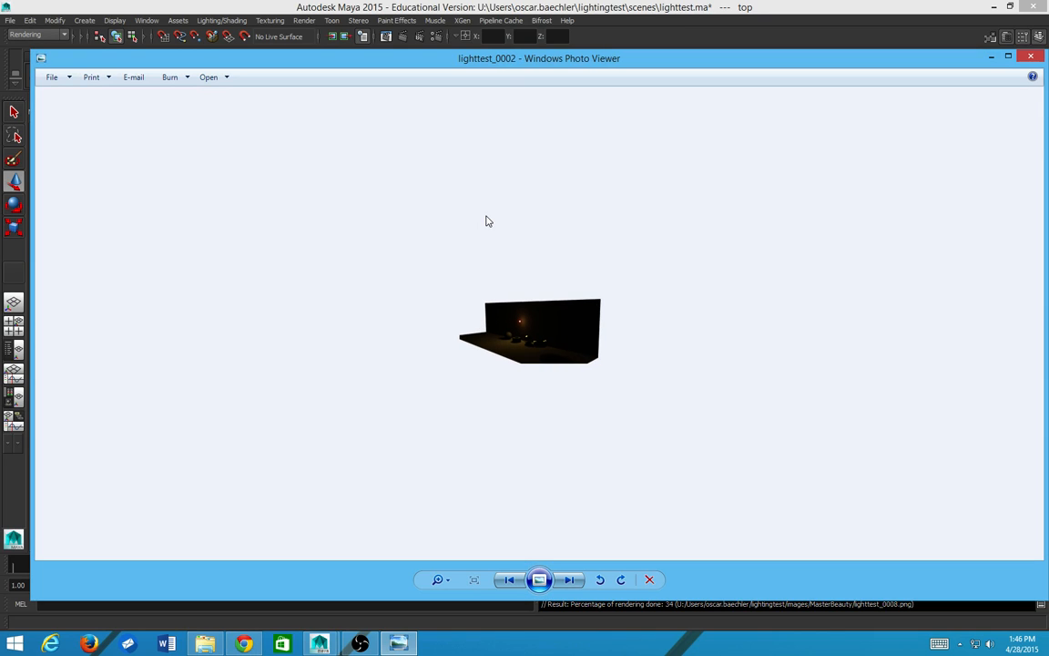
pyautogui.press('Right')
pyautogui.press('Right')
pyautogui.press('Right')
pyautogui.press('Right')
pyautogui.press('Right')
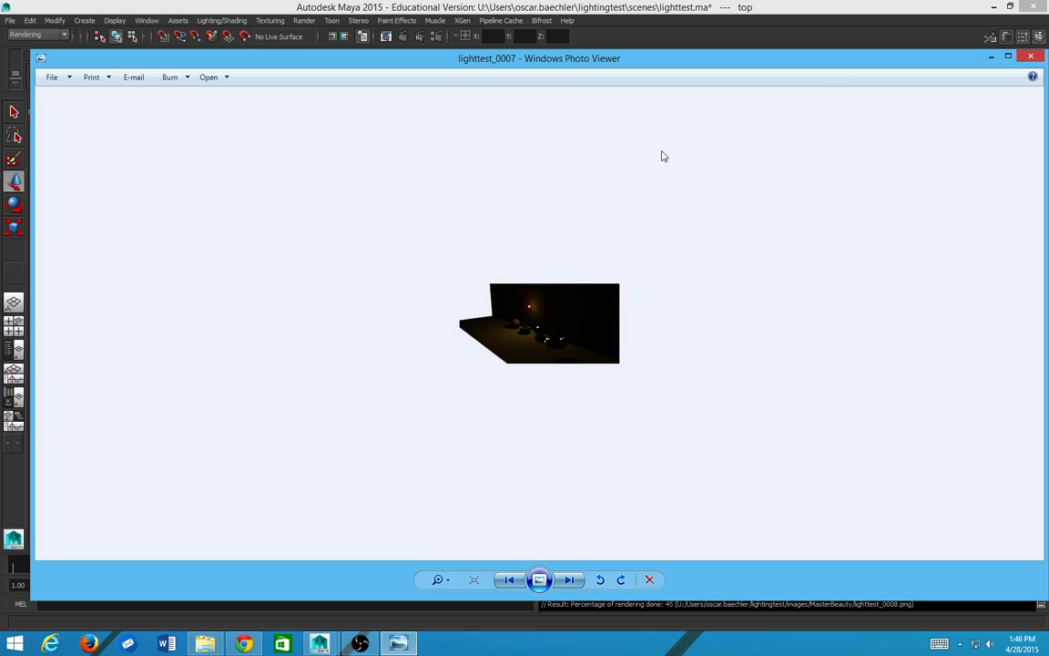
pyautogui.click(1037, 58)
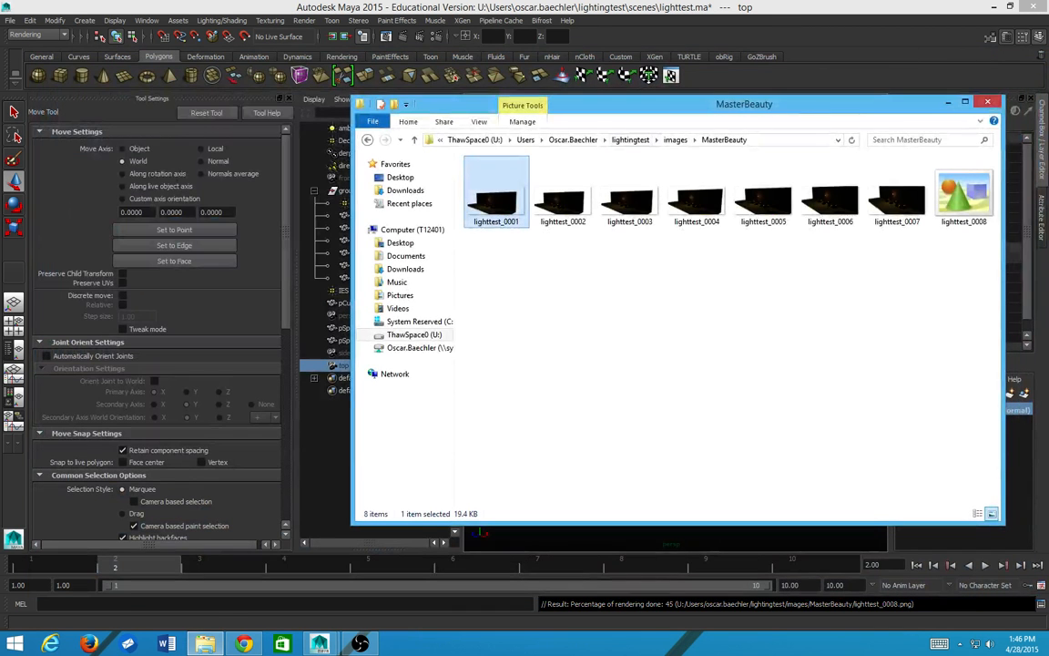
# Step: Launch Photoshop for compositing the rendered passes
pyautogui.click(14, 643)
pyautogui.click(73, 411)
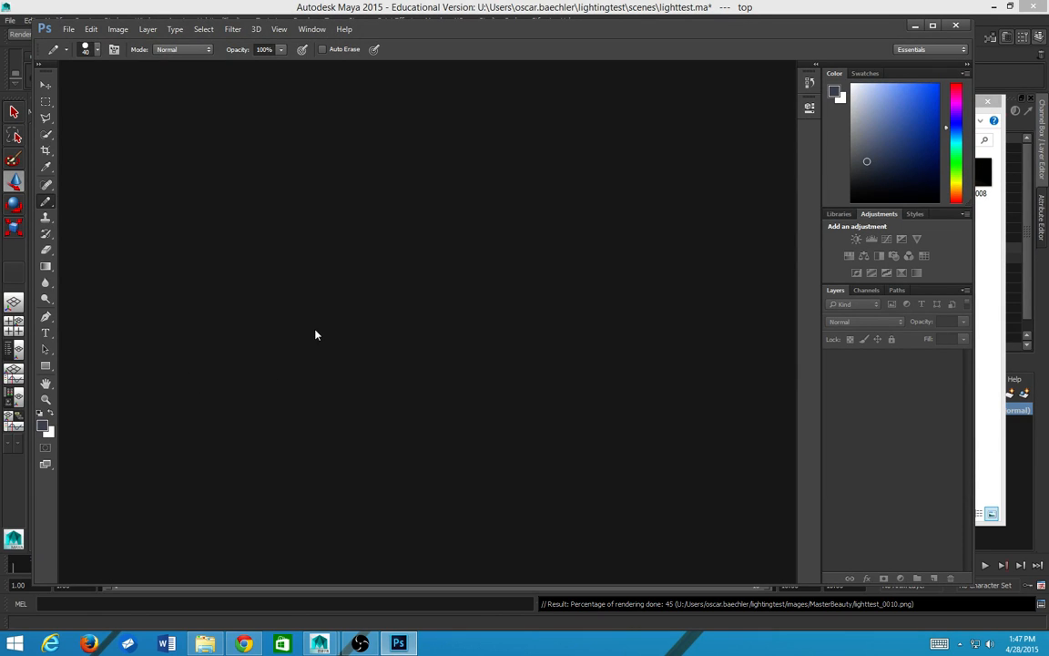
pyautogui.hotkey('ctrl', 'n')
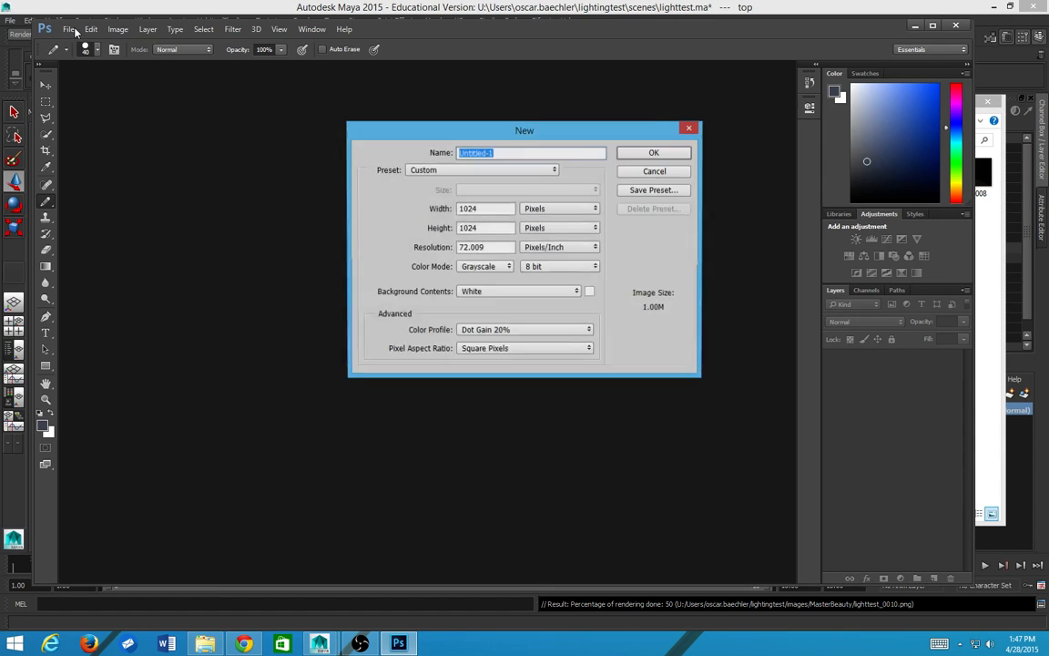
pyautogui.click(75, 32)
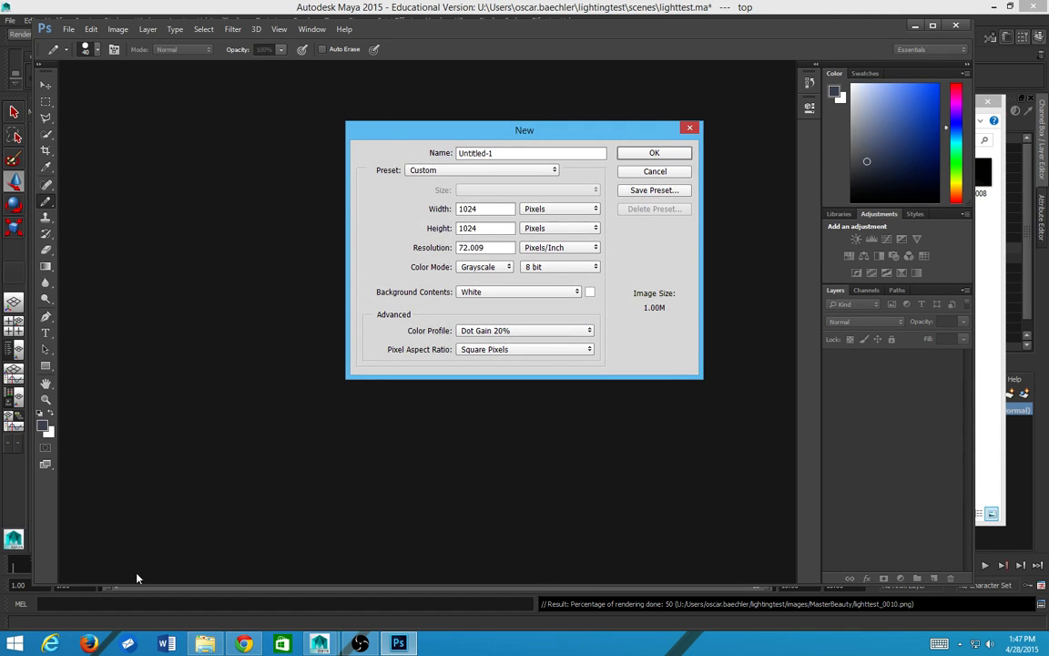
pyautogui.click(205, 644)
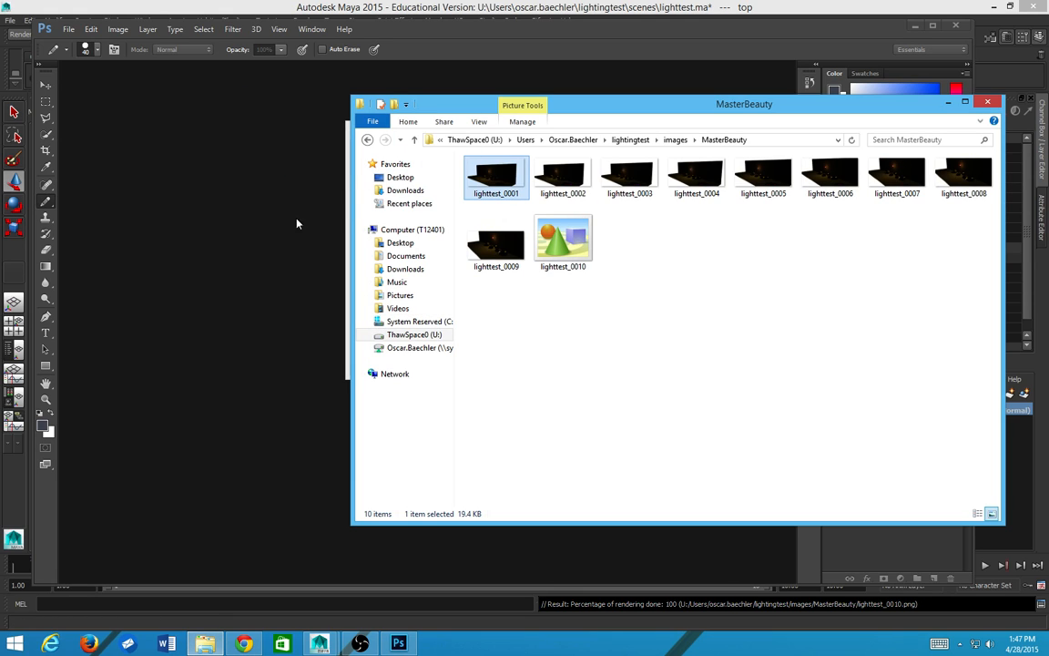
pyautogui.click(199, 355)
pyautogui.hotkey('ctrl', 'n')
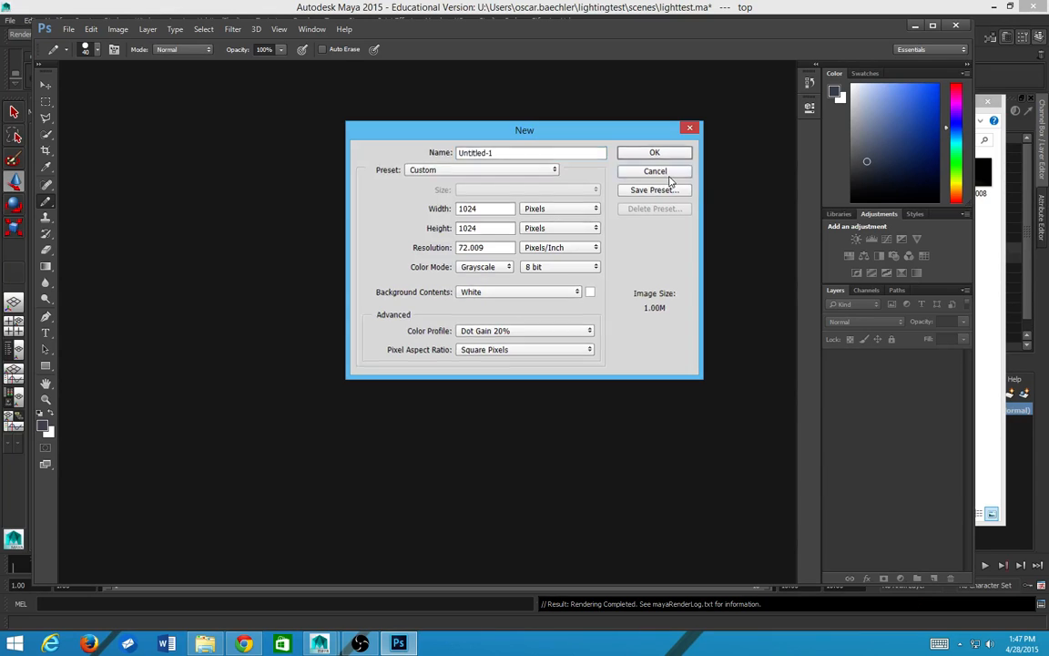
pyautogui.click(668, 176)
# Step: Open lighttest_0001 from the MasterBeauty folder as a document in Photoshop
pyautogui.hotkey('alt', 'Tab')
pyautogui.moveTo(497, 173); pyautogui.dragTo(178, 207)
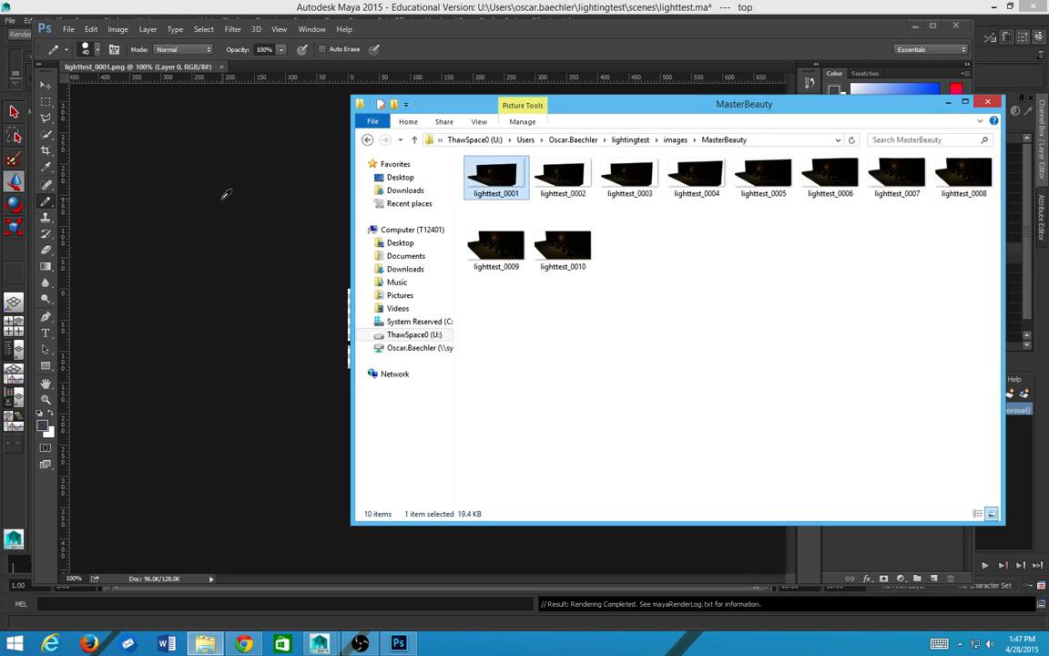
pyautogui.click(205, 168)
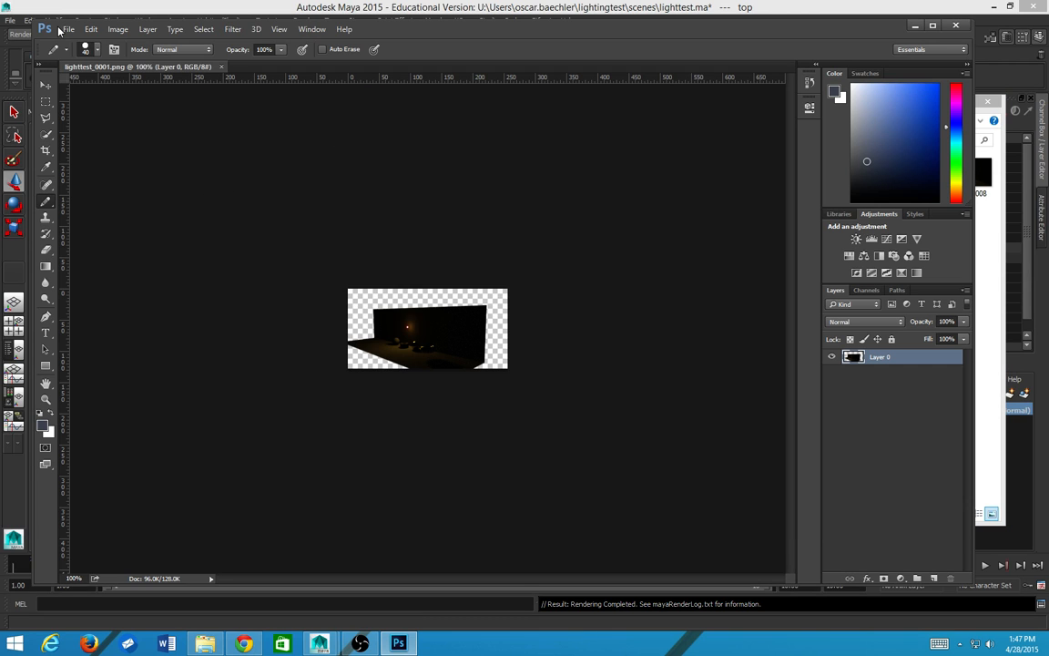
pyautogui.click(67, 29)
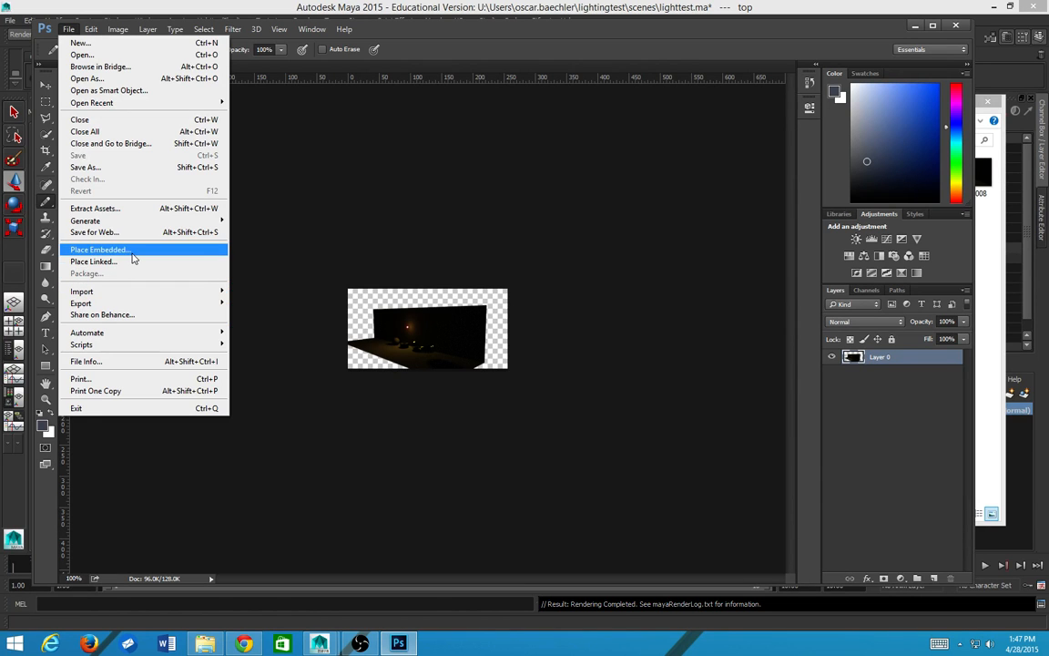
pyautogui.click(100, 250)
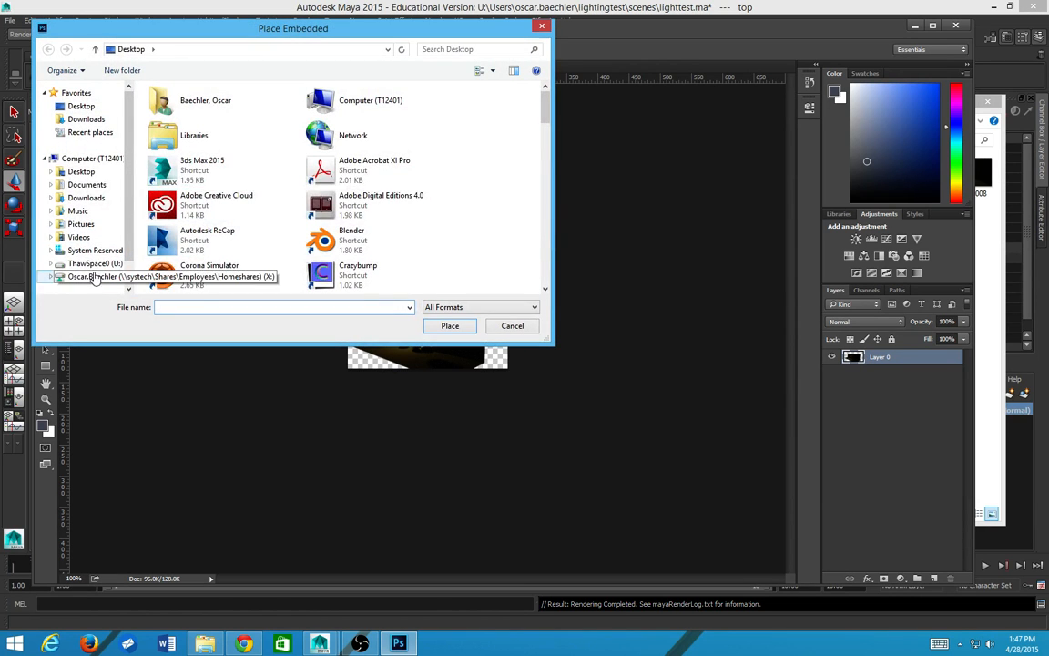
pyautogui.click(97, 263)
pyautogui.press('Escape')
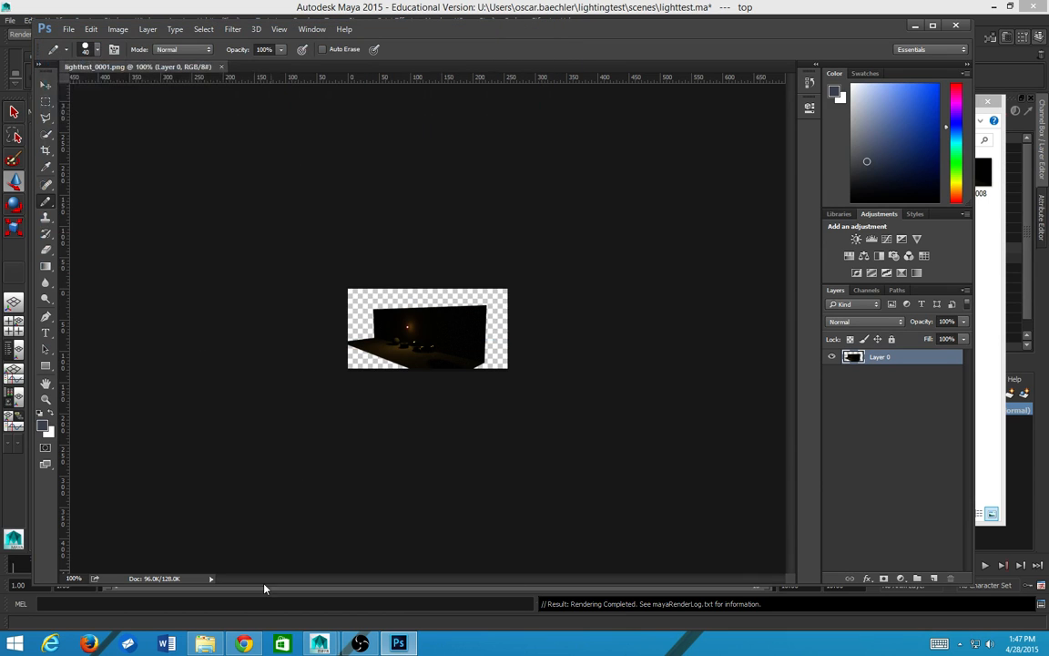
# Step: Place lighttest_0001 from the AO folder into the open beauty document as a layer above Layer 0
pyautogui.click(202, 643)
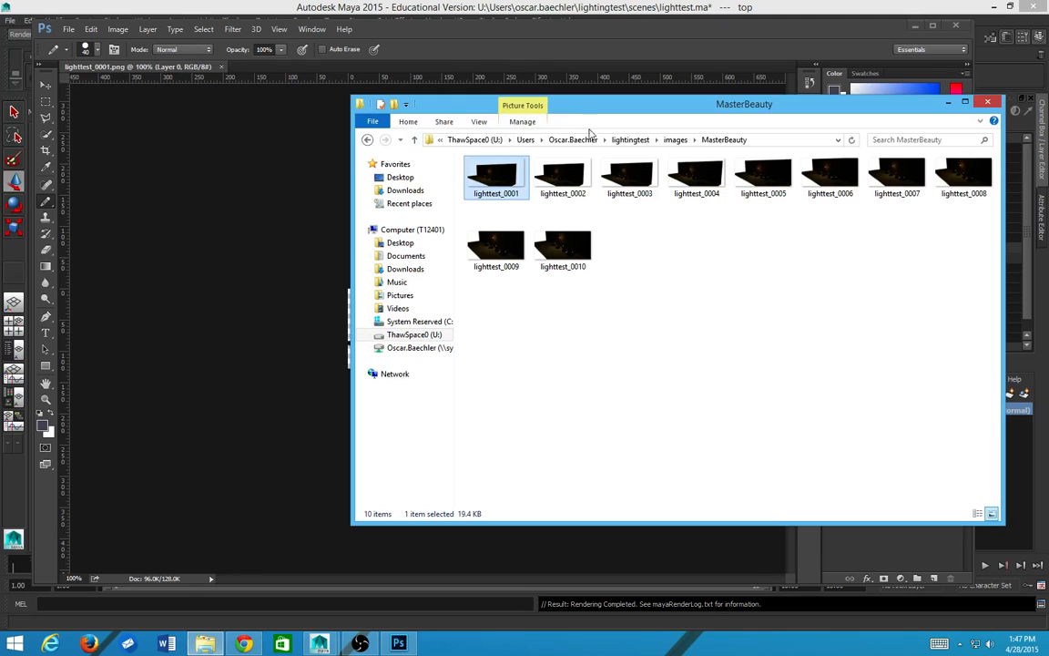
pyautogui.click(675, 140)
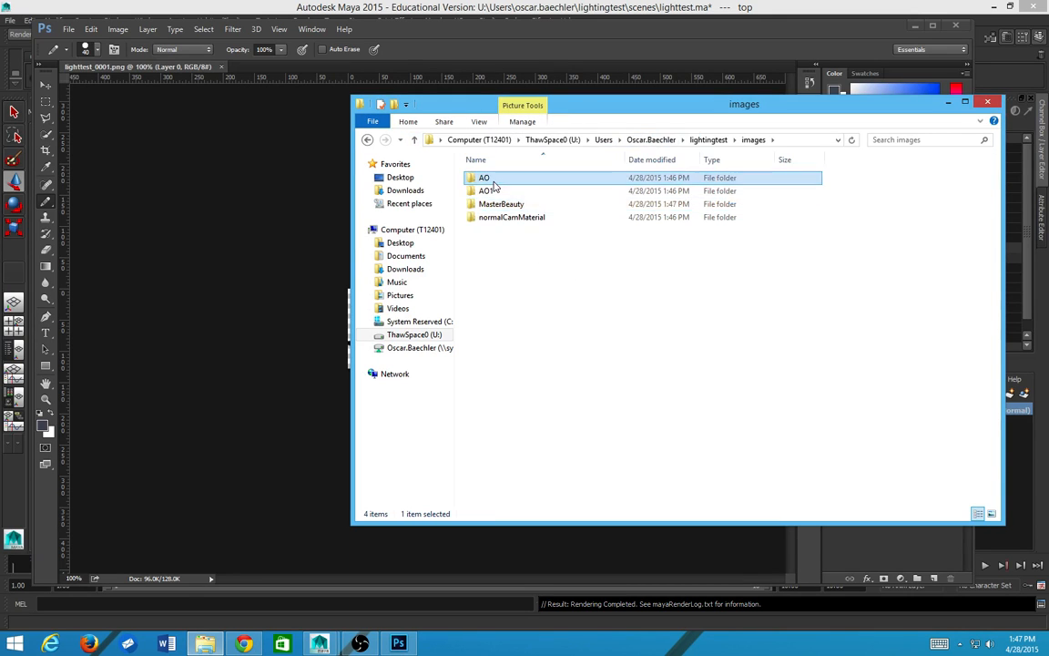
pyautogui.doubleClick(489, 175)
pyautogui.moveTo(488, 196); pyautogui.dragTo(171, 288)
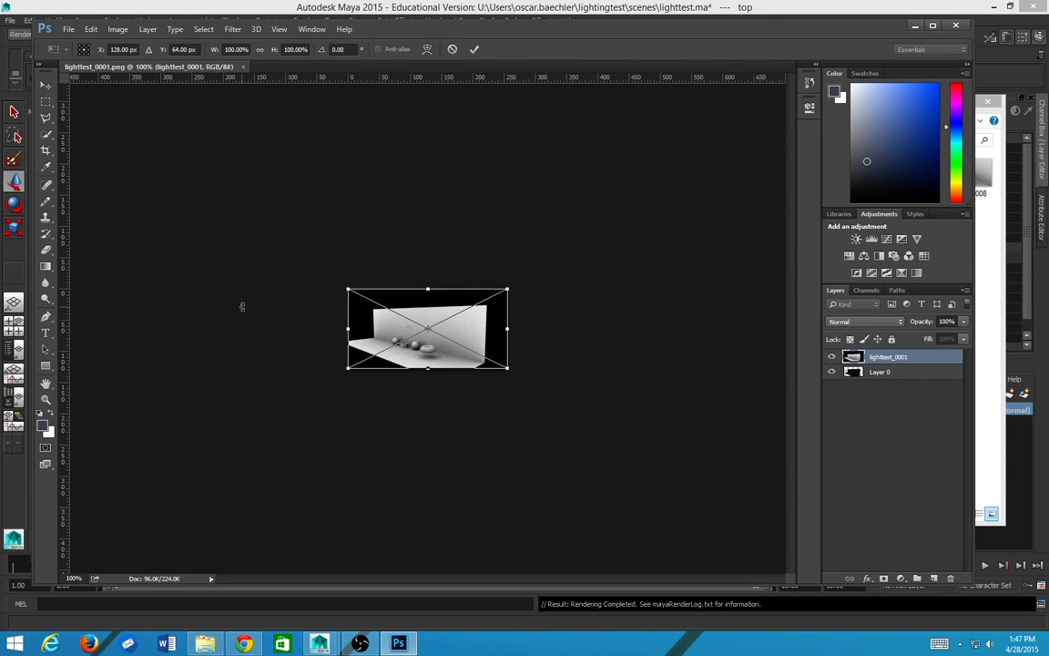
pyautogui.press('Return')
# Step: Set the blend mode of the ambient occlusion layer lighttest_0001 to Multiply
pyautogui.hotkey('ctrl', '0')
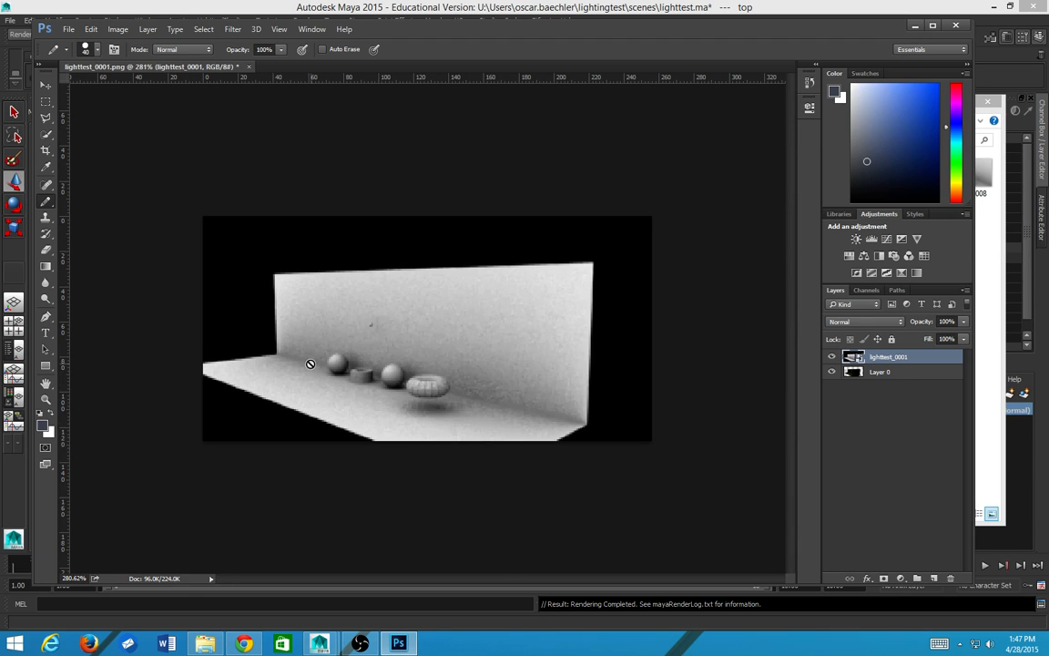
pyautogui.press('v')
pyautogui.hotkey('shift', 'alt', 'm')
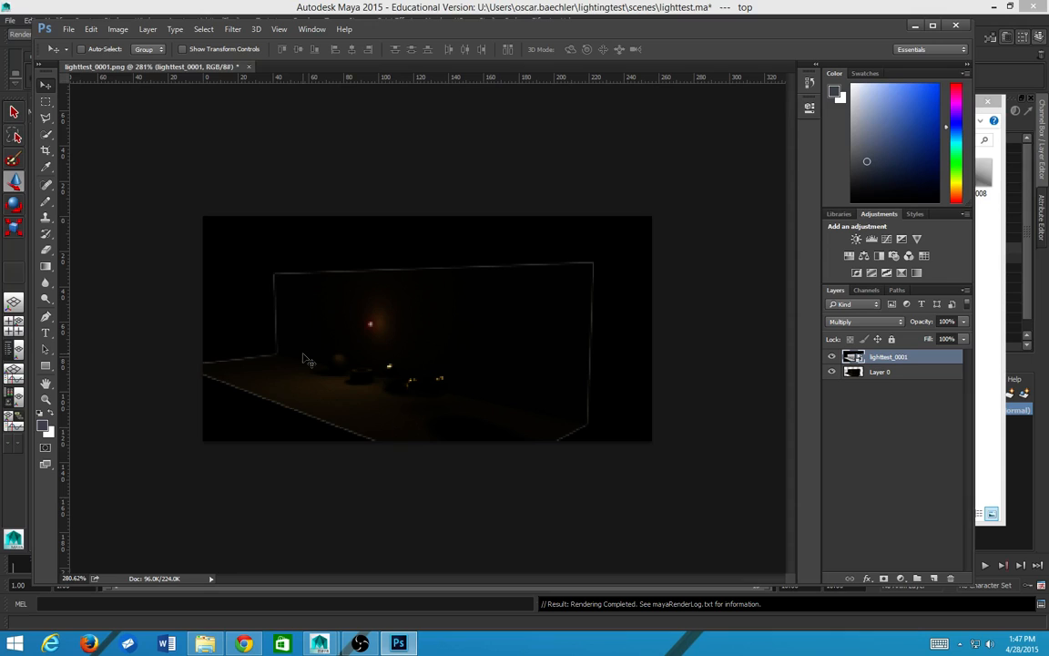
# Step: Brighten Layer 0 with Levels, setting the output black level to 93 and the midtone input to 2.56
pyautogui.click(857, 372)
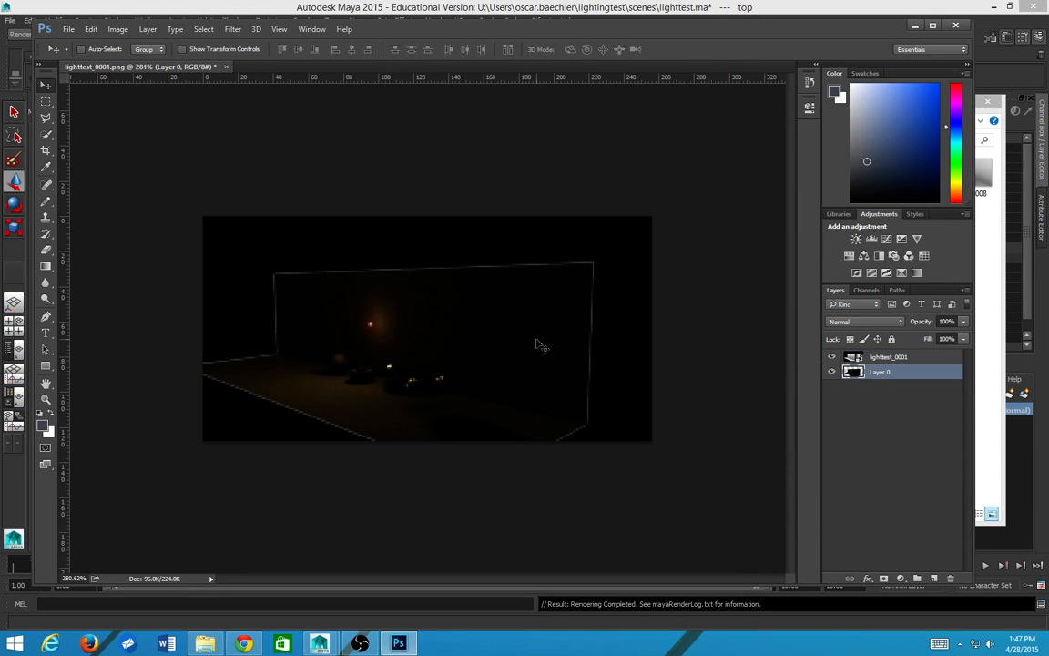
pyautogui.press('ctrl')
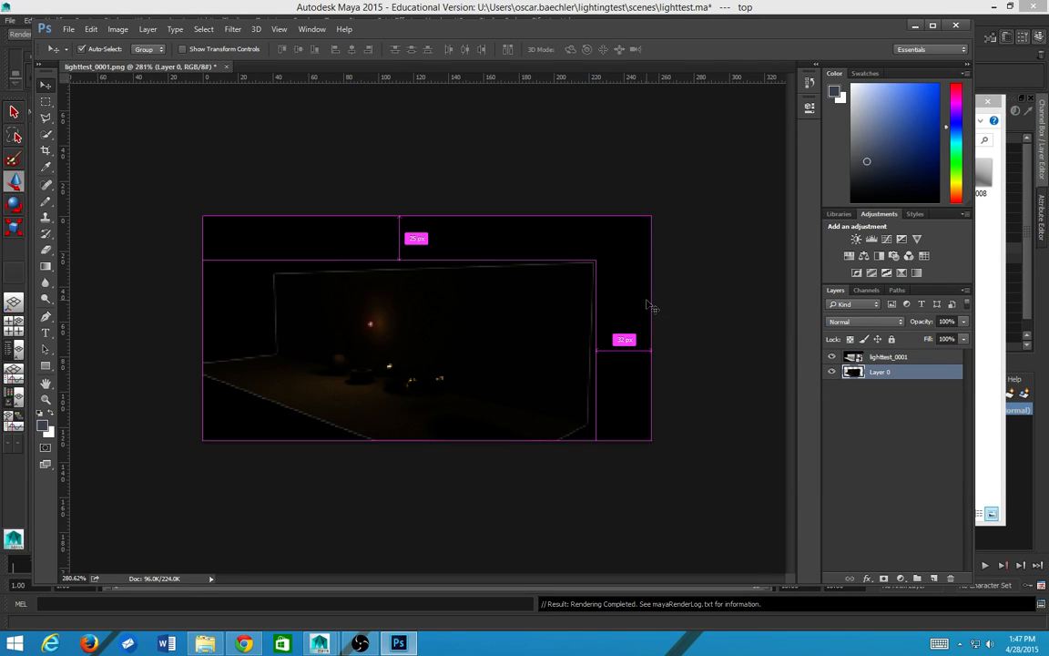
pyautogui.hotkey('ctrl', 'l')
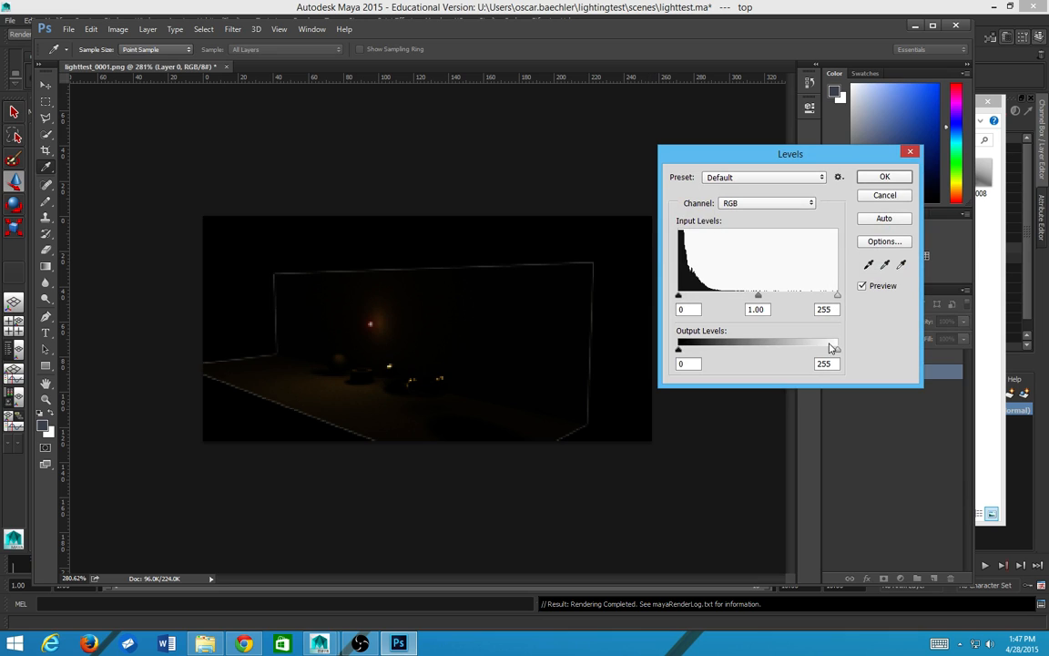
pyautogui.moveTo(678, 351); pyautogui.dragTo(736, 348)
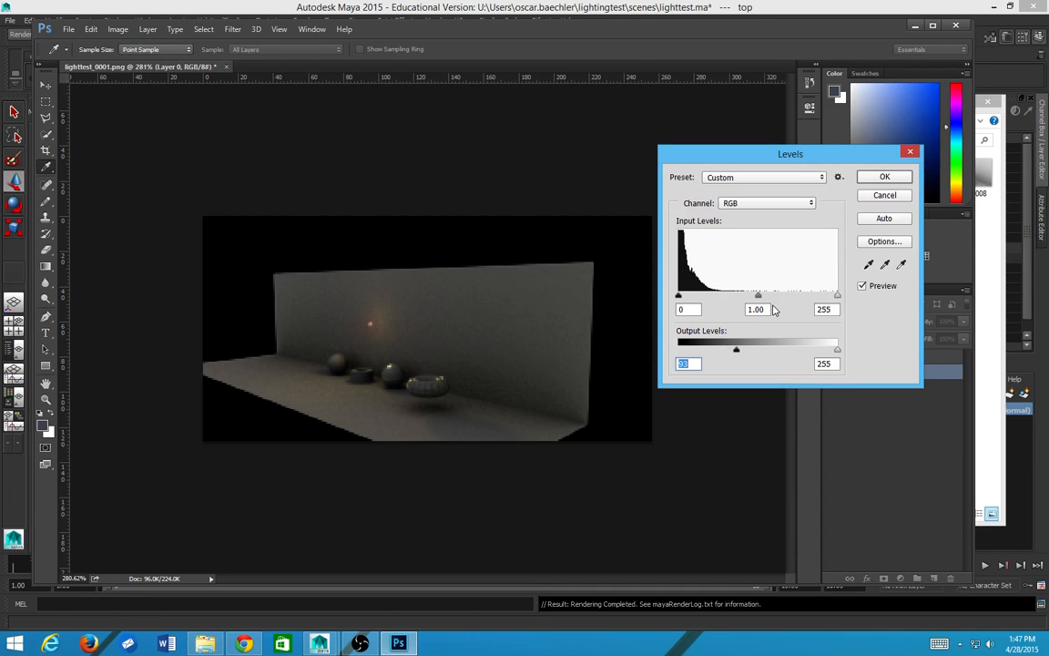
pyautogui.moveTo(761, 298); pyautogui.dragTo(705, 294)
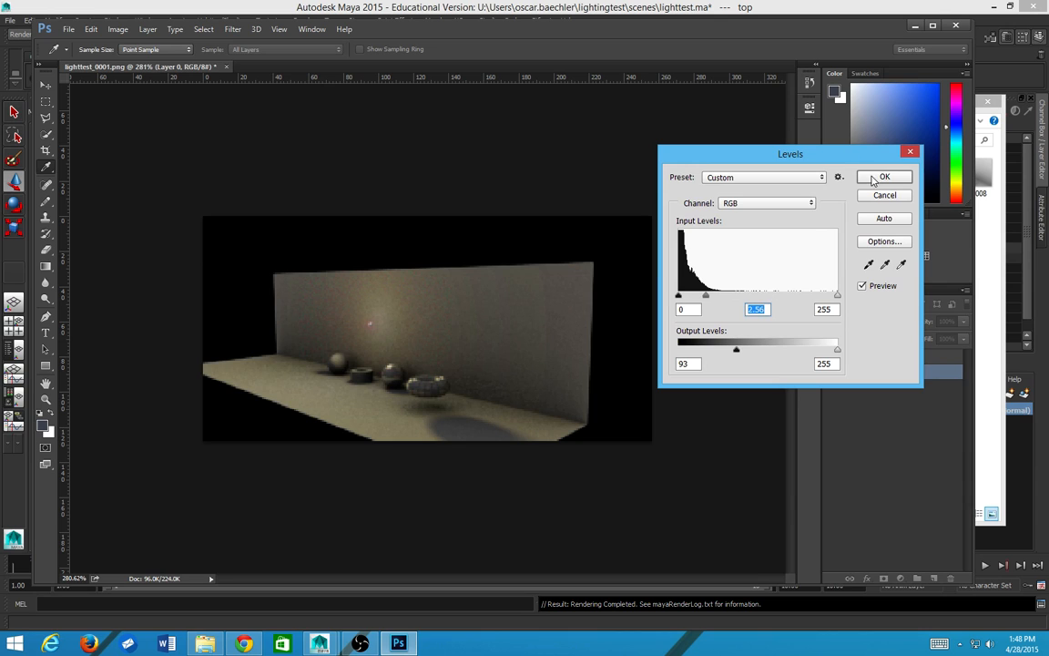
pyautogui.click(873, 178)
# Step: Toggle the visibility of the lighttest_0001 layer to compare the image with and without ambient occlusion
pyautogui.click(830, 359)
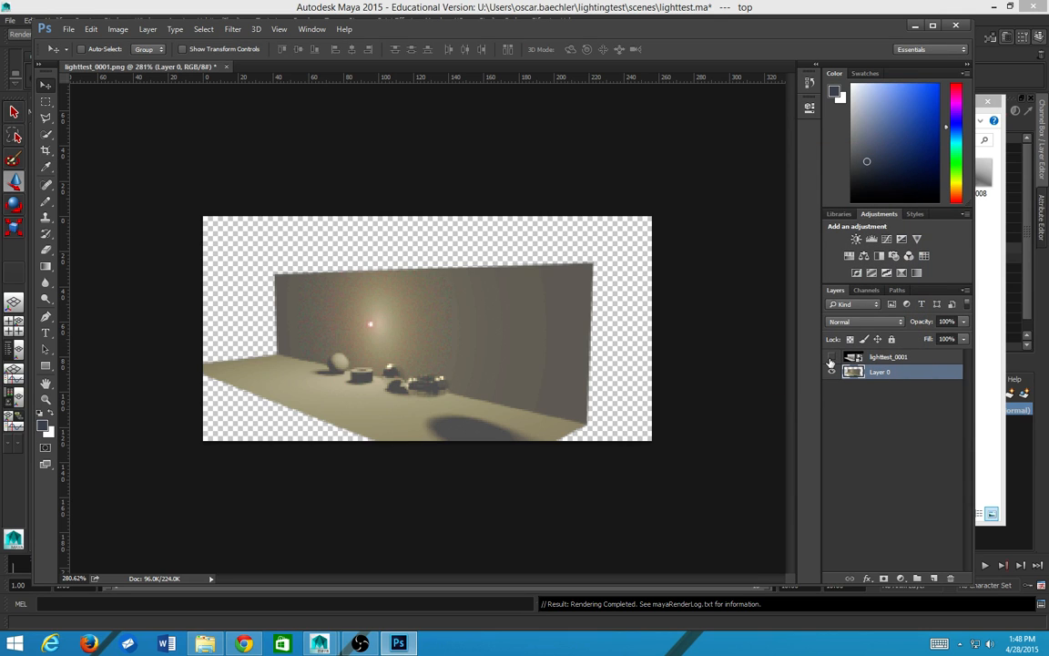
pyautogui.click(831, 358)
pyautogui.click(830, 358)
pyautogui.click(831, 358)
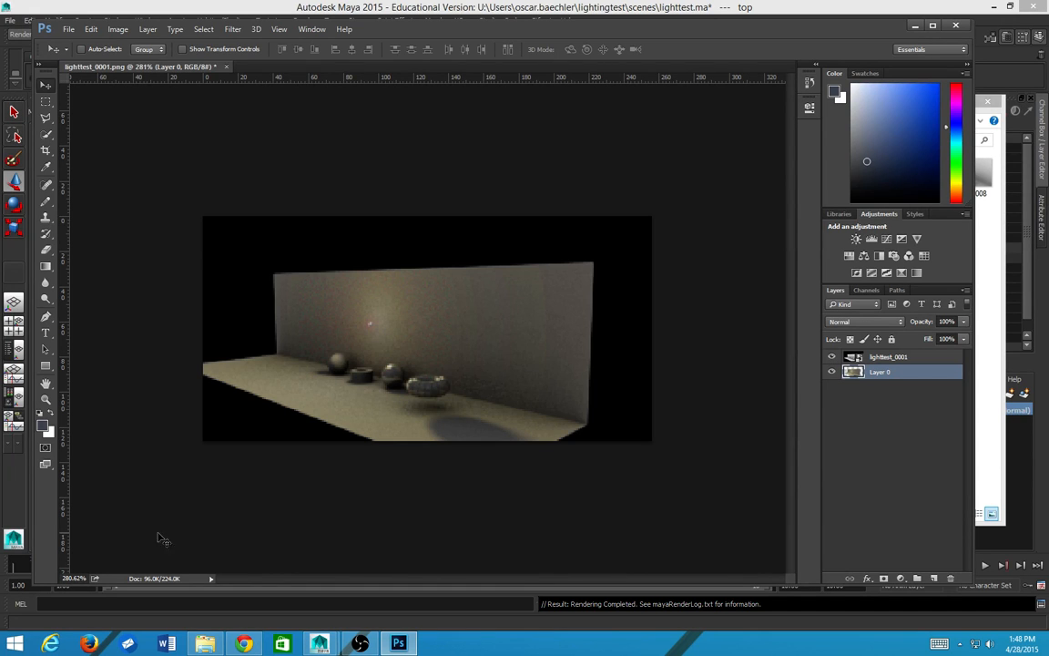
# Step: Select the lighttest_0001 layer and switch back to the scene in Maya
pyautogui.click(849, 360)
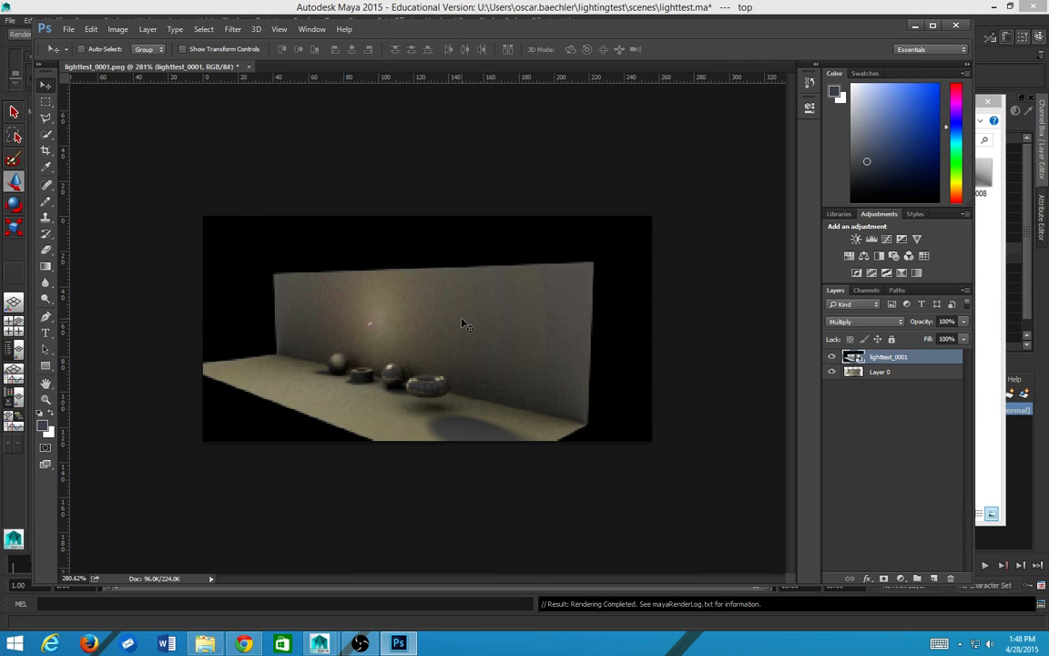
pyautogui.hotkey('alt', 'Tab')
pyautogui.hotkey('alt', 'Tab')
pyautogui.hotkey('alt', 'Tab')
pyautogui.hotkey('alt', 'Tab')
pyautogui.hotkey('alt', 'Tab')
pyautogui.hotkey('alt', 'Tab')
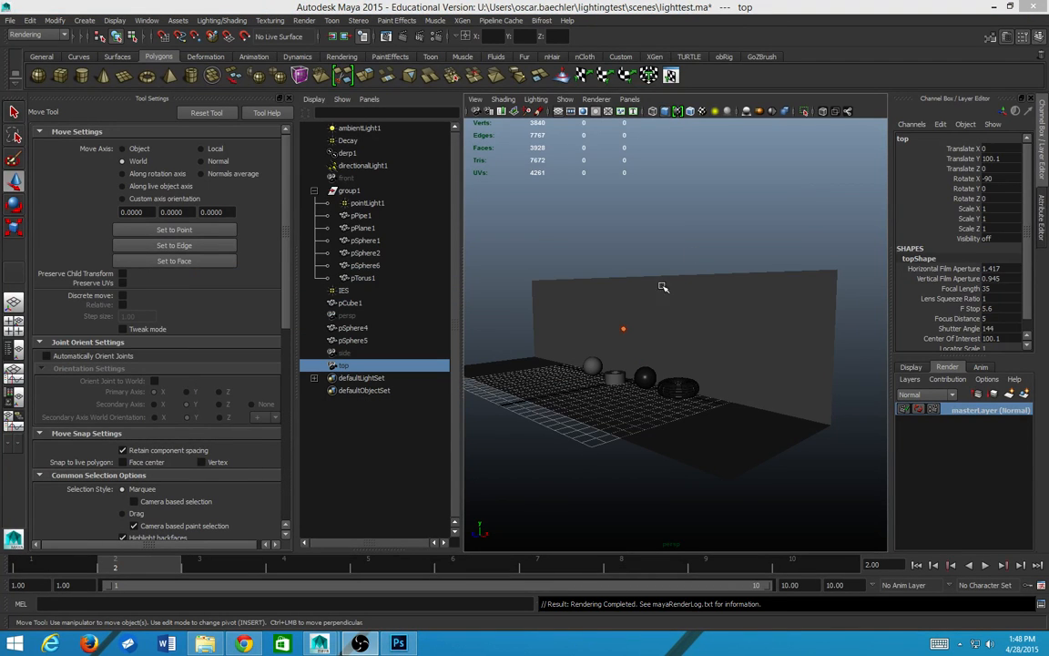
pyautogui.moveTo(324, 631)
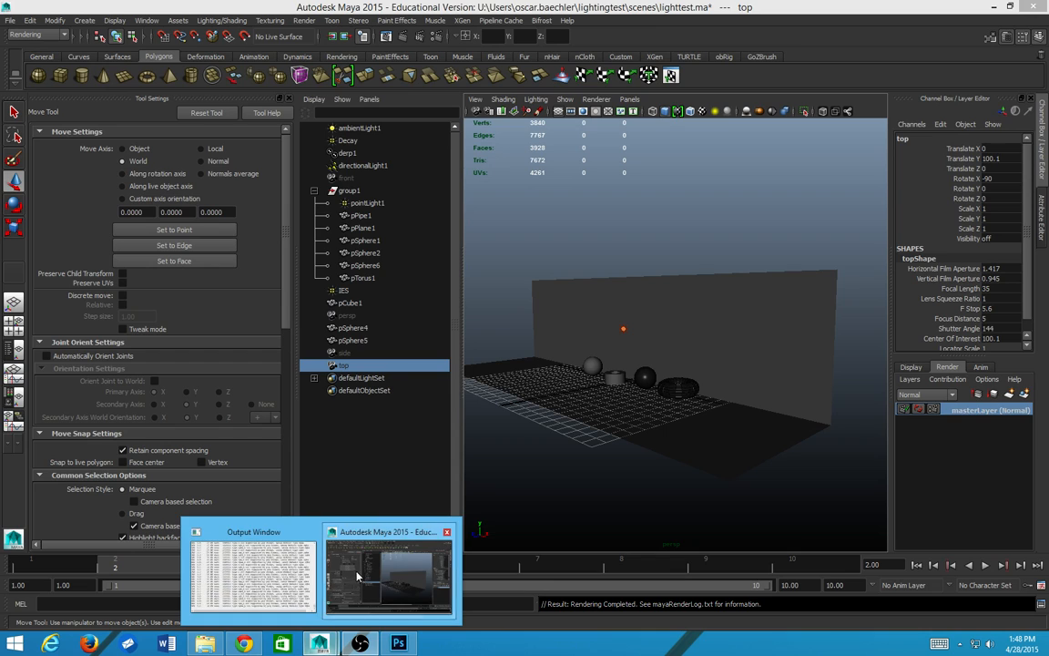
pyautogui.click(355, 572)
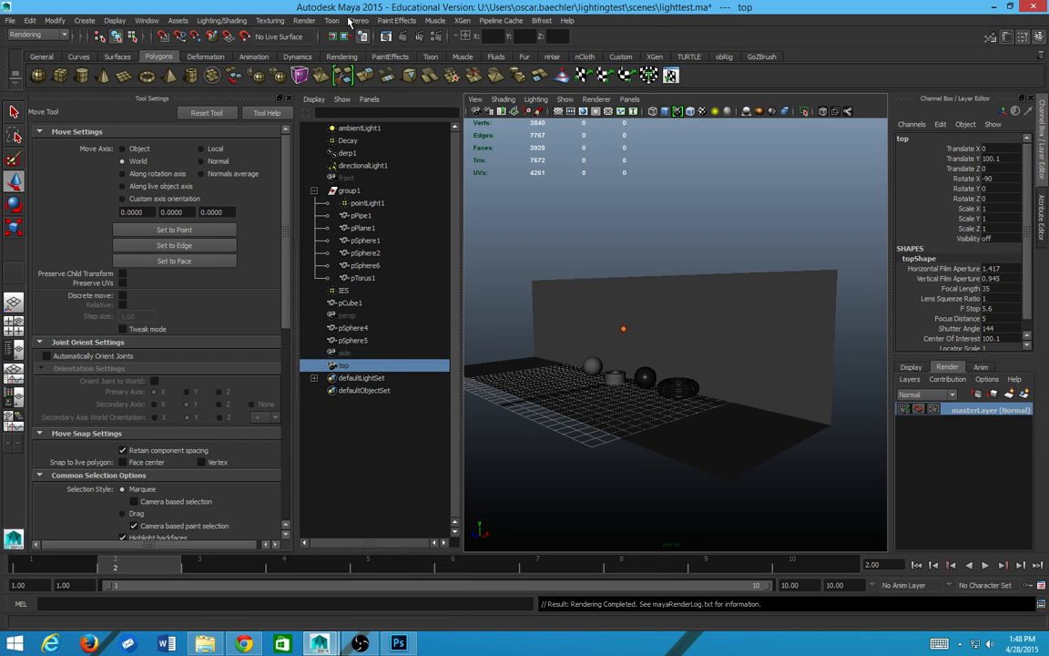
pyautogui.click(313, 21)
pyautogui.click(312, 22)
pyautogui.click(314, 23)
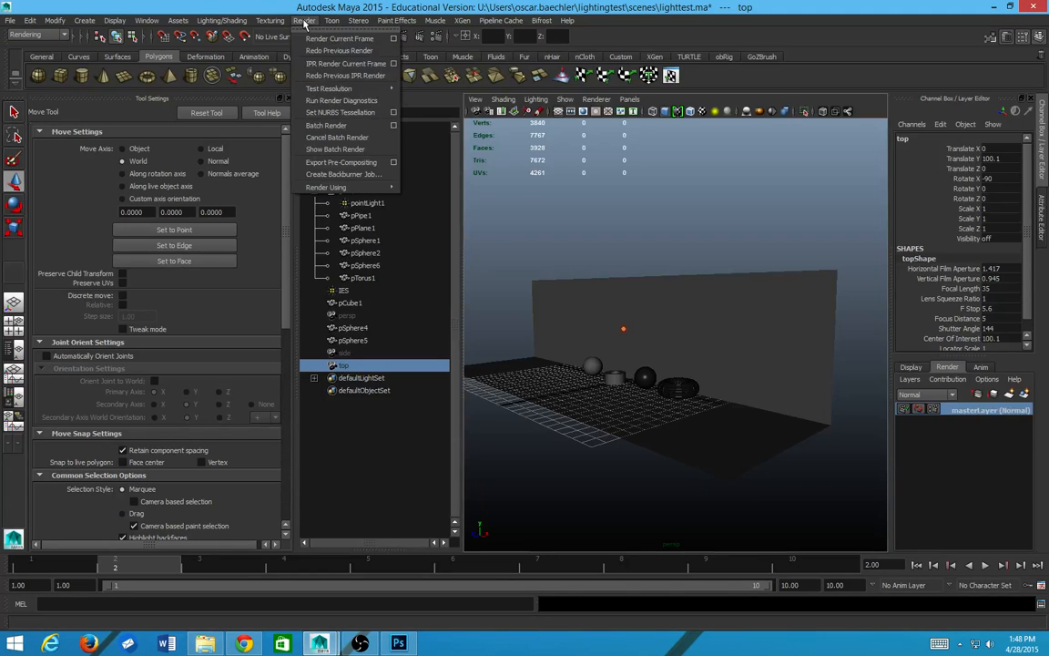
pyautogui.moveTo(261, 22)
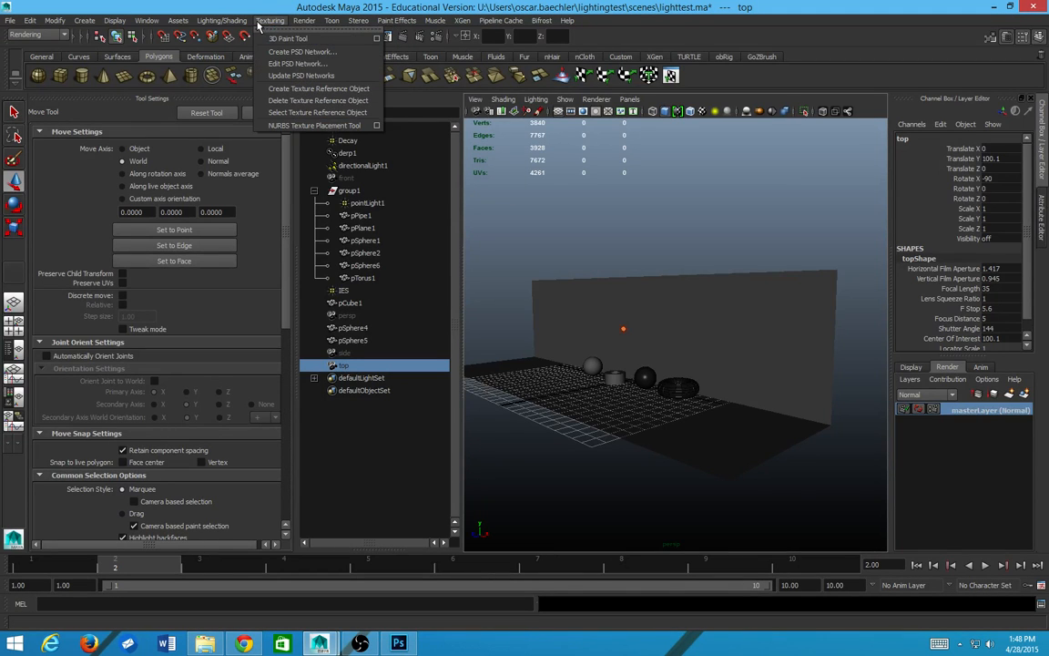
pyautogui.moveTo(305, 21)
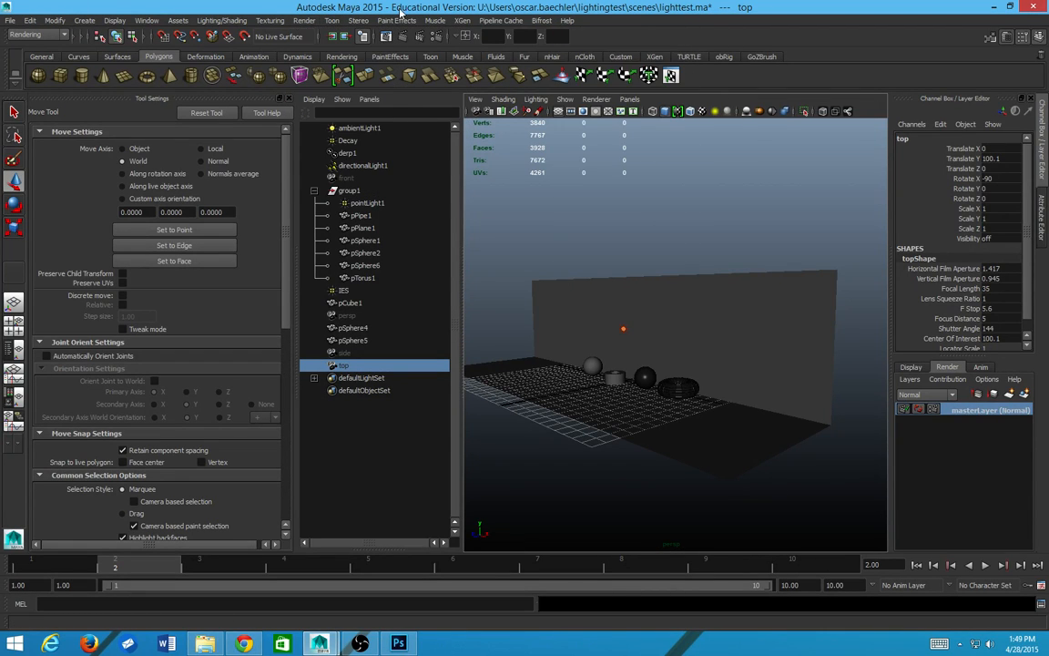
# Step: Create an Object Normal (World space) render pass and associate it with masterLayer in the render settings
pyautogui.click(435, 38)
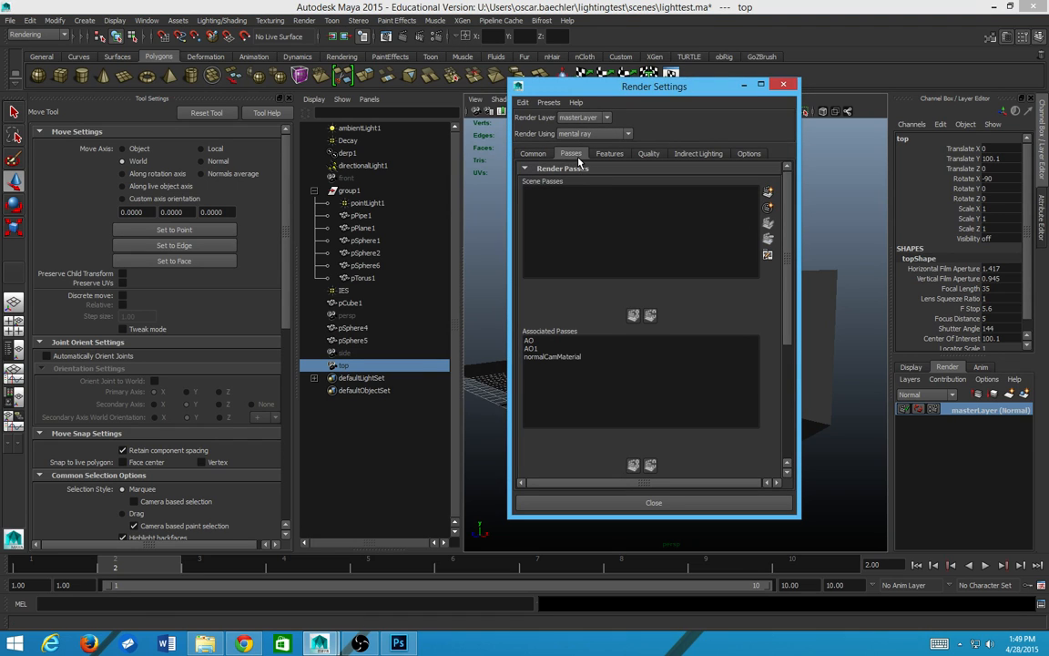
pyautogui.click(768, 193)
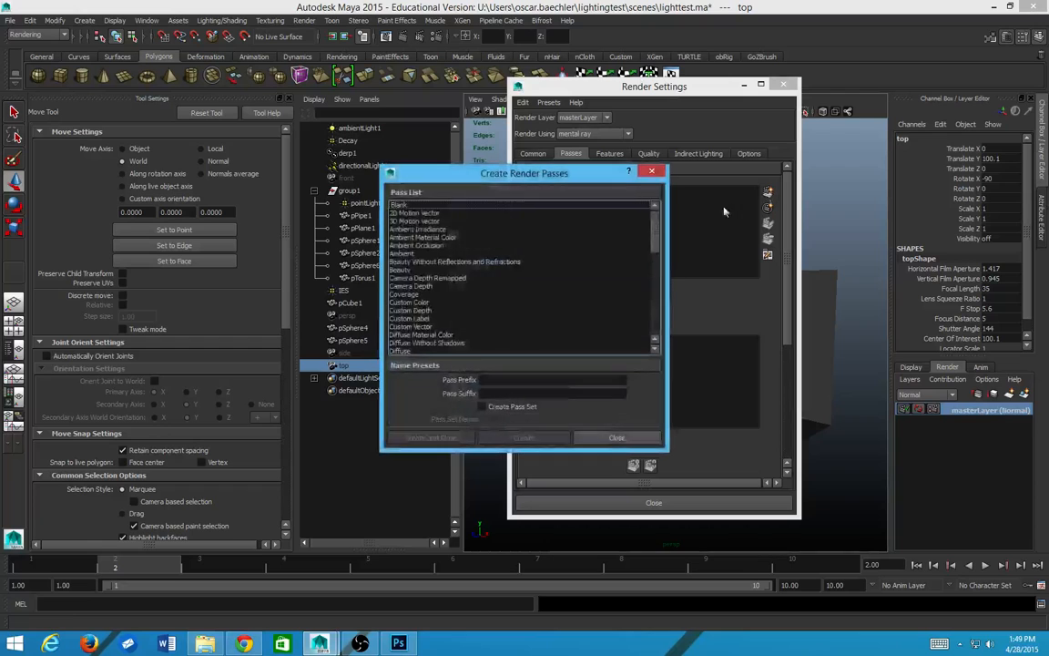
pyautogui.scroll(-8, 568, 261)
pyautogui.scroll(4, 569, 262)
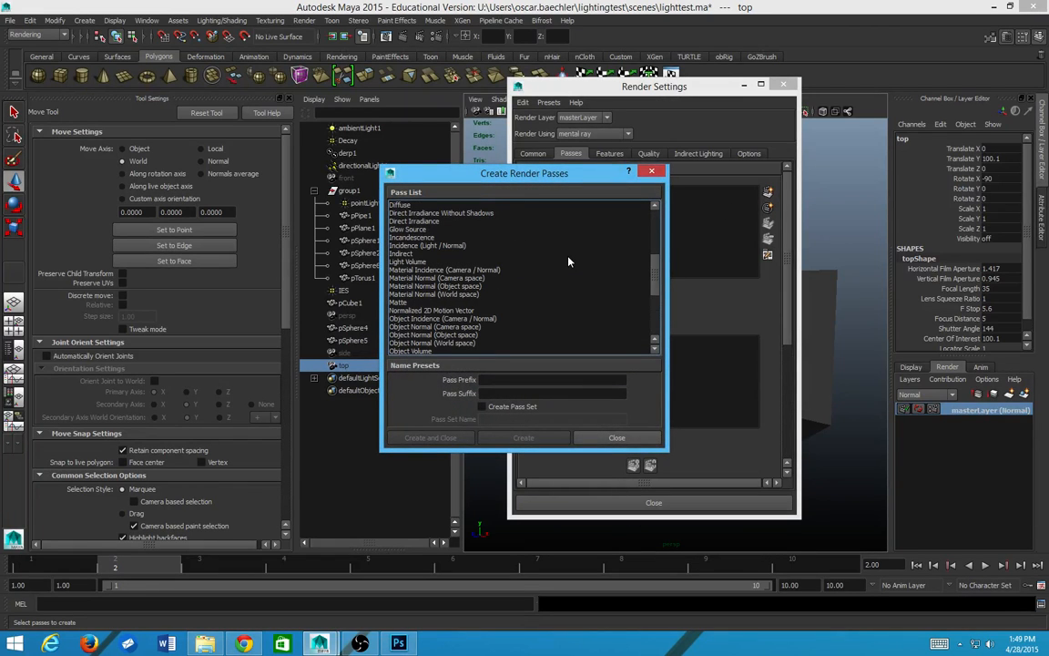
pyautogui.click(438, 343)
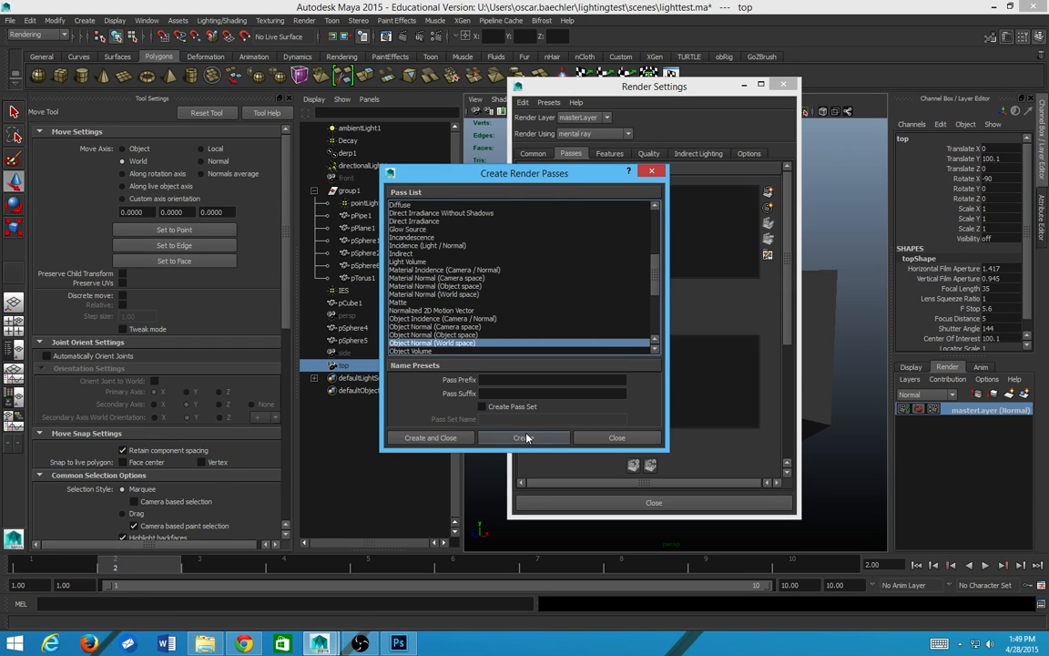
pyautogui.click(527, 438)
pyautogui.click(615, 437)
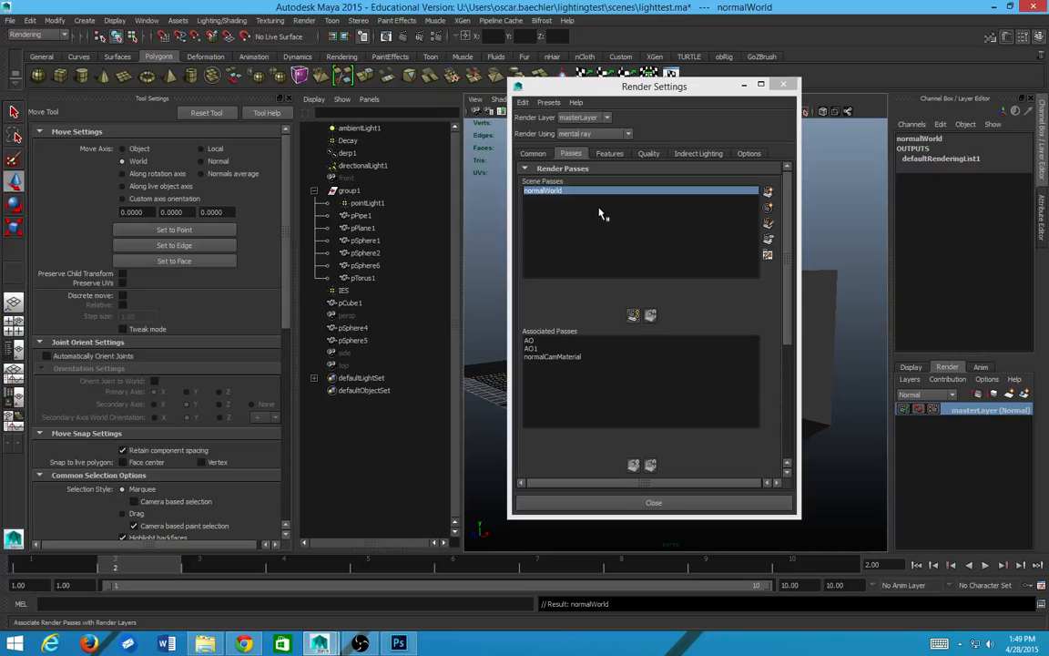
pyautogui.click(633, 314)
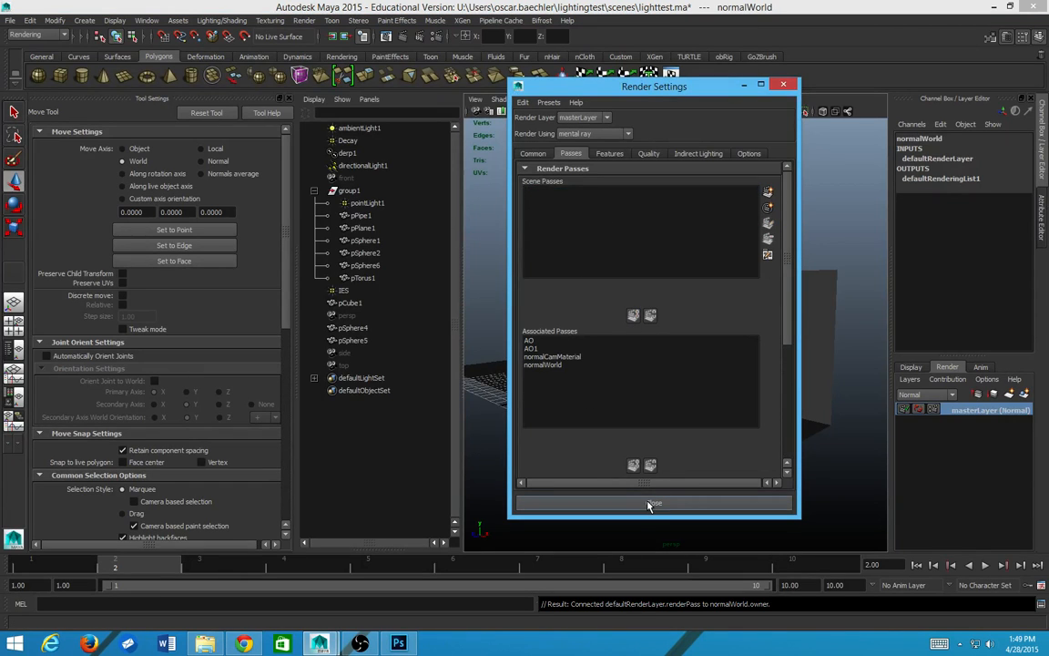
# Step: Dissociate the AO, AO1 and normalCamMaterial passes from masterLayer and delete them from the scene passes
pyautogui.click(533, 341)
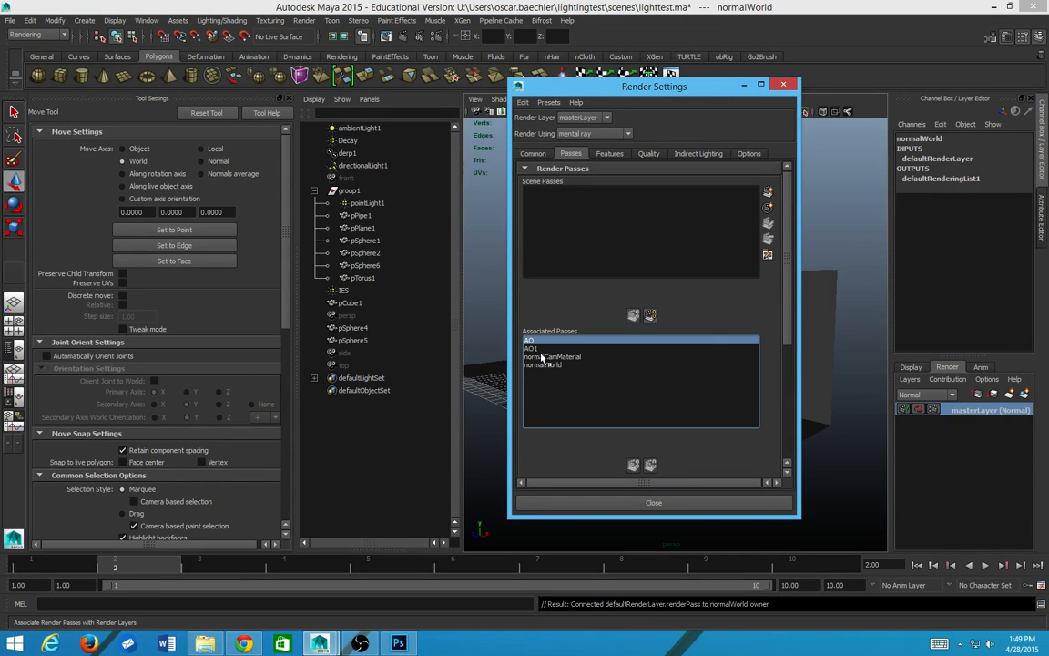
pyautogui.click(649, 314)
pyautogui.click(650, 315)
pyautogui.click(649, 314)
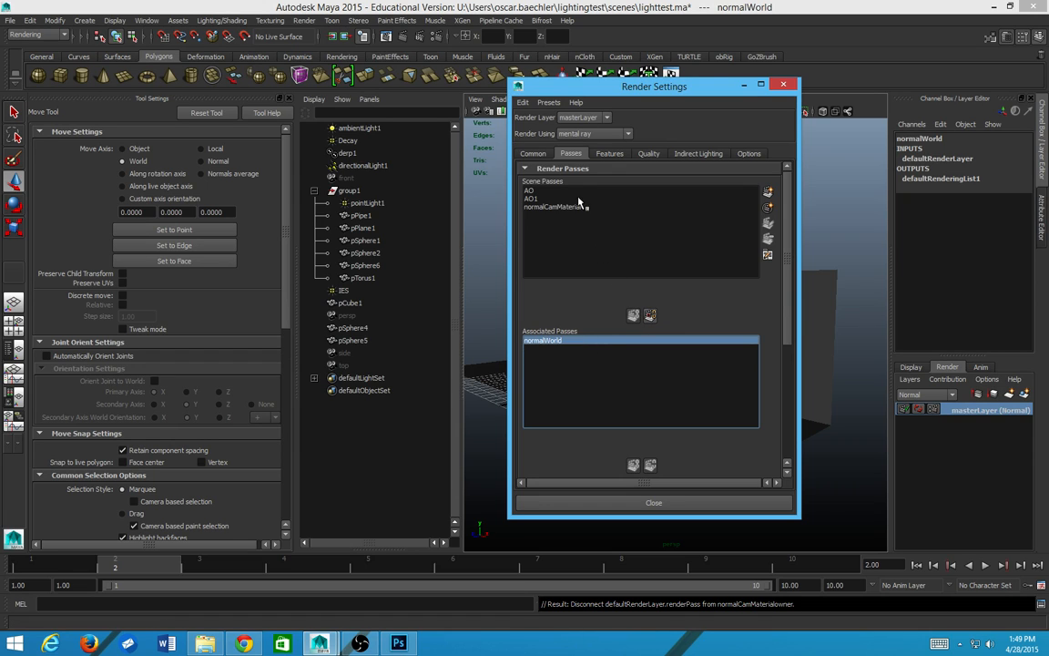
pyautogui.keyDown('shift'); pyautogui.click(547, 198); pyautogui.keyUp('shift')
pyautogui.keyDown('shift'); pyautogui.click(545, 190); pyautogui.keyUp('shift')
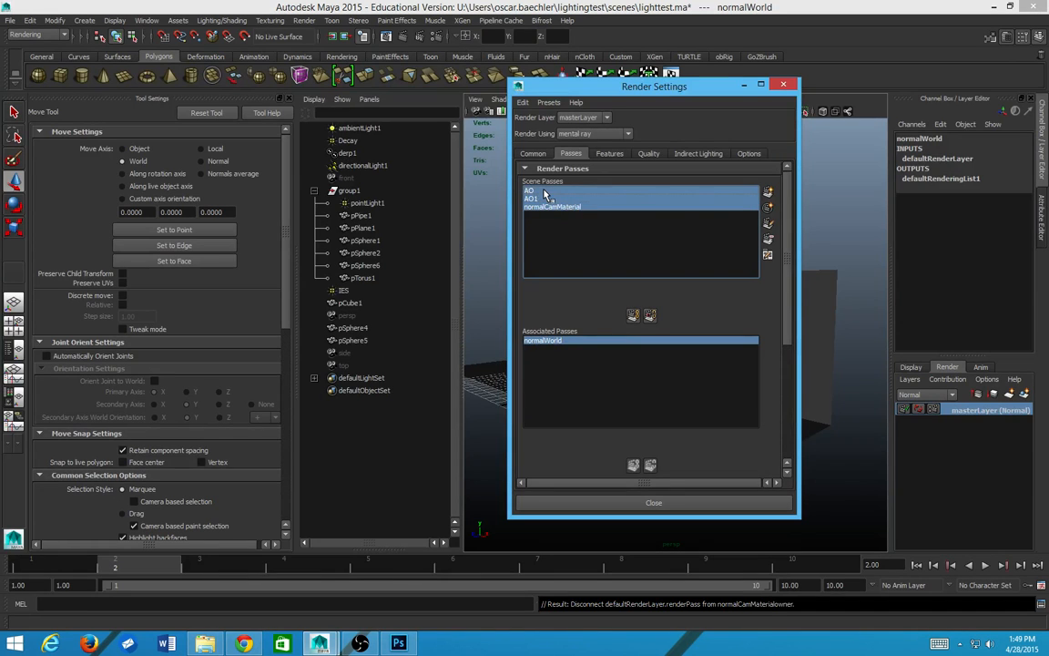
pyautogui.press('Delete')
pyautogui.click(636, 506)
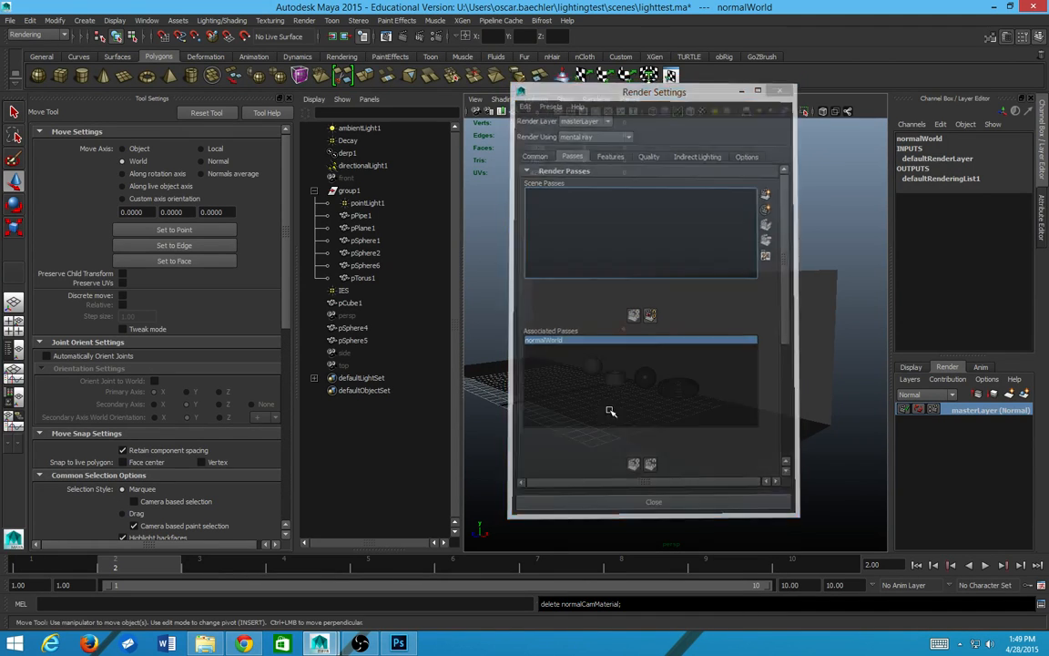
# Step: Start a batch render of the scene, continuing past the student version notice
pyautogui.click(304, 20)
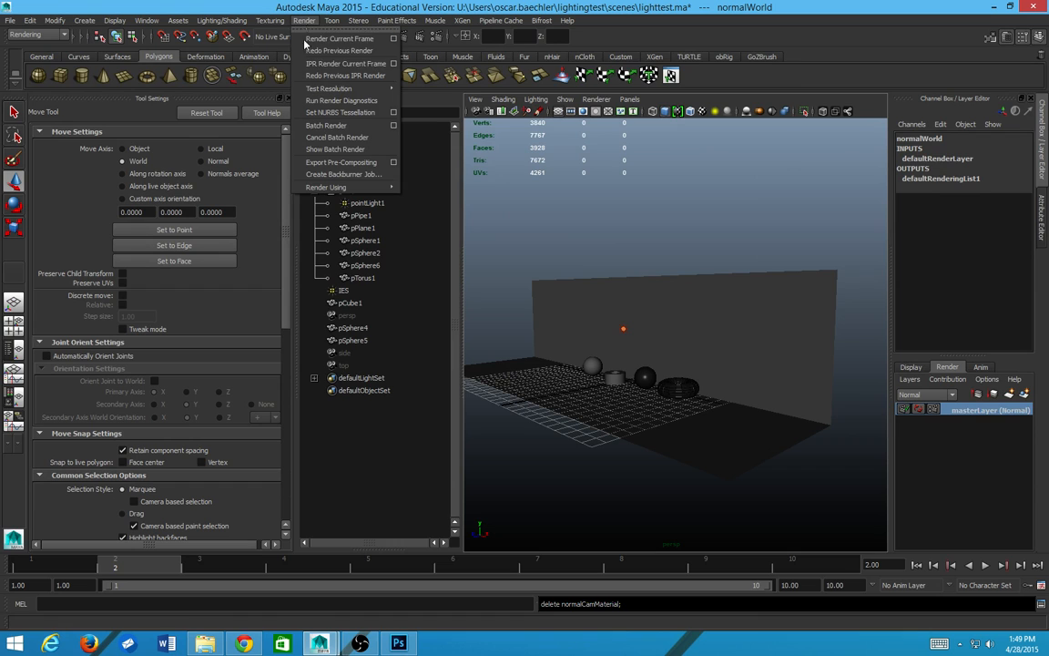
pyautogui.click(328, 129)
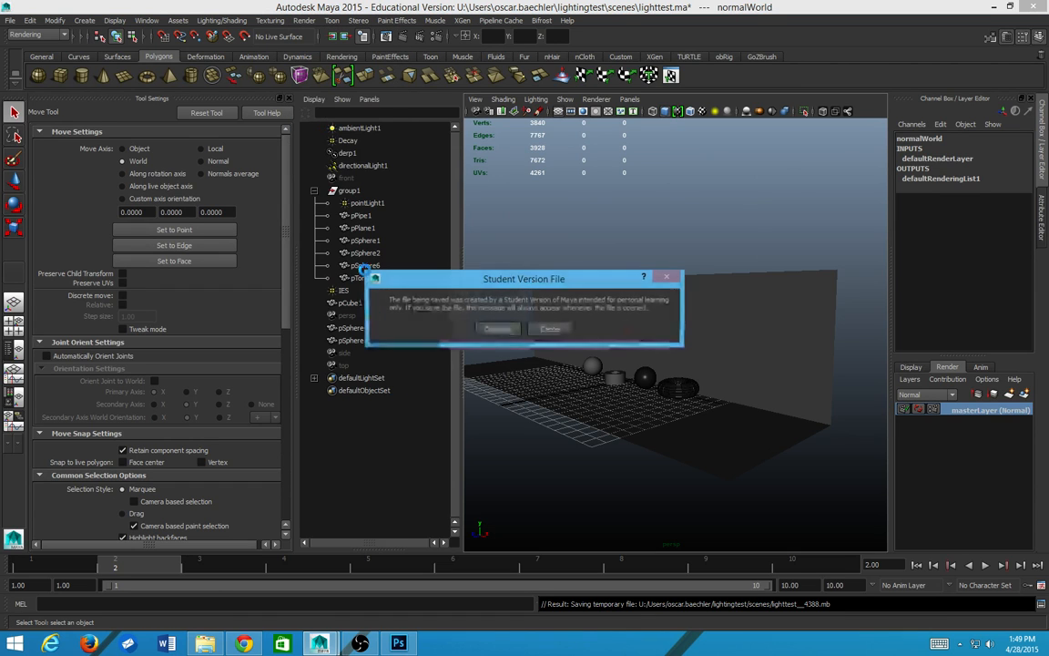
pyautogui.click(498, 329)
# Step: Browse to the normalCamMaterial folder of the project's images in File Explorer and view lighttest_0001
pyautogui.click(199, 648)
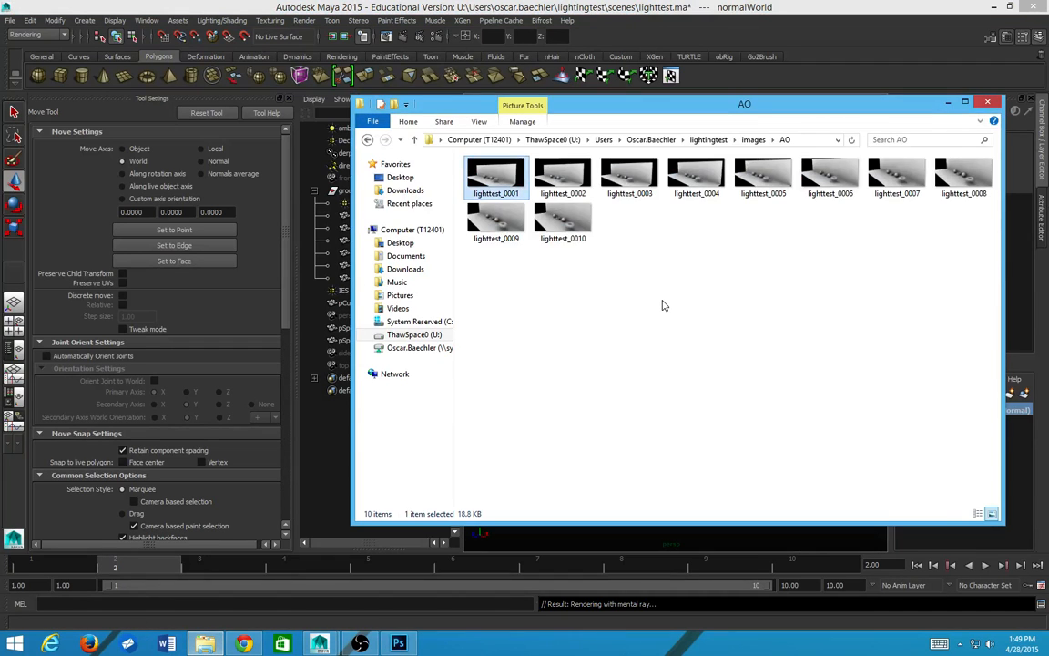
pyautogui.hotkey('alt', 'Up')
pyautogui.press('Down')
pyautogui.press('Down')
pyautogui.press('Down')
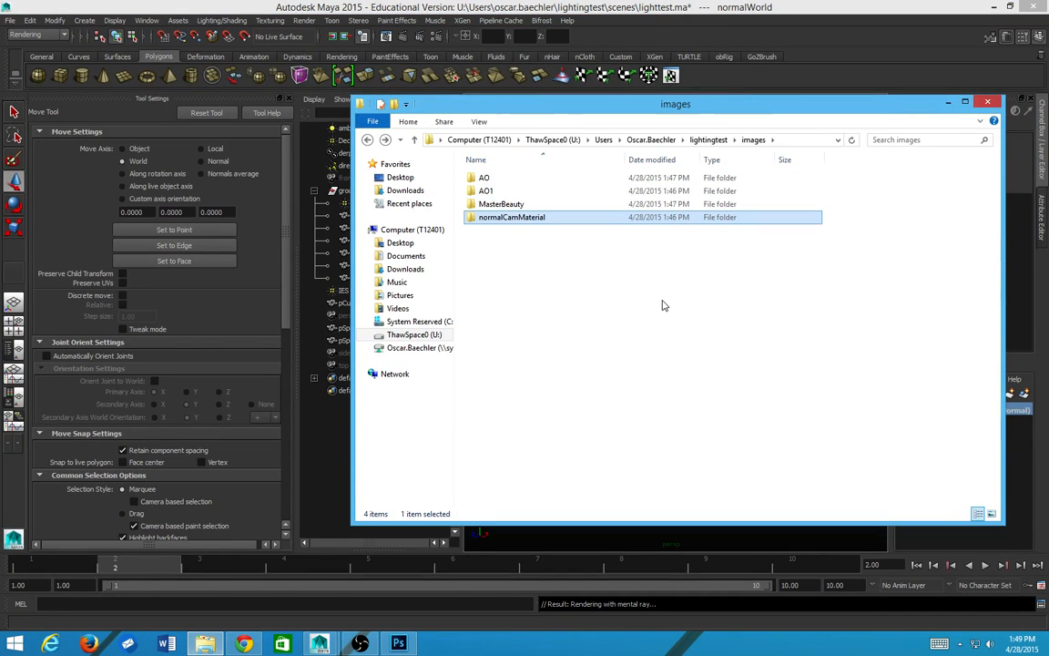
pyautogui.press('Return')
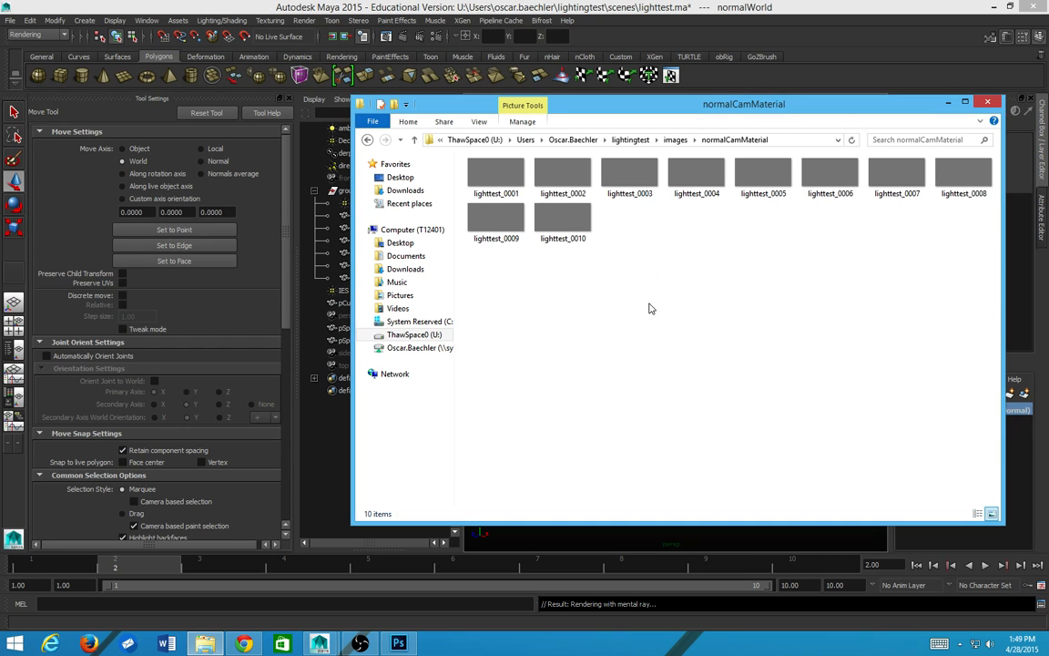
pyautogui.click(518, 182)
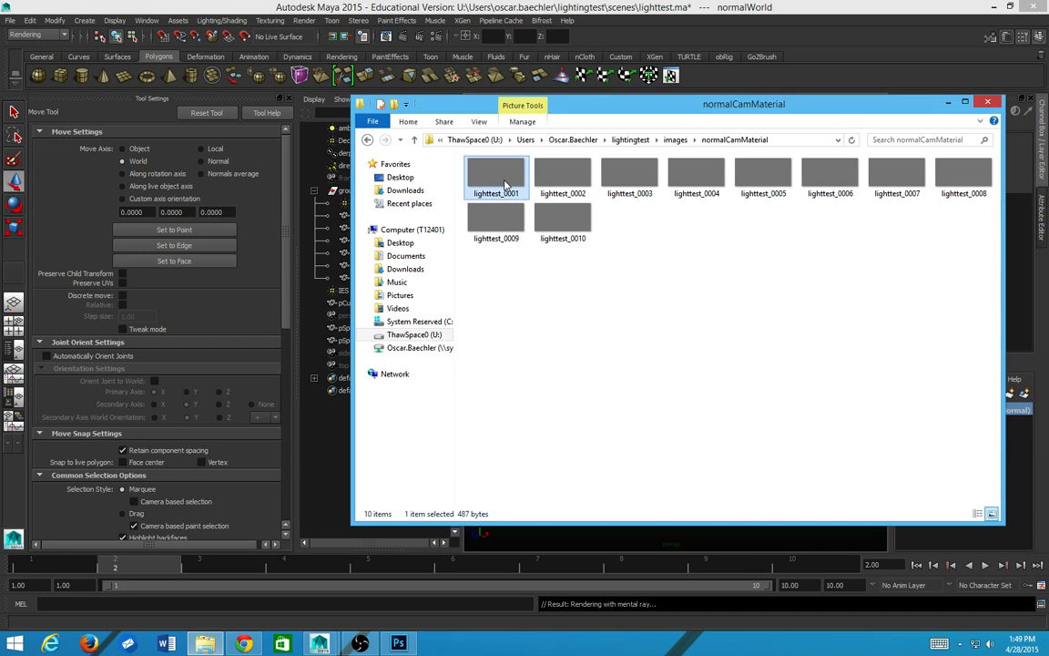
pyautogui.doubleClick(506, 185)
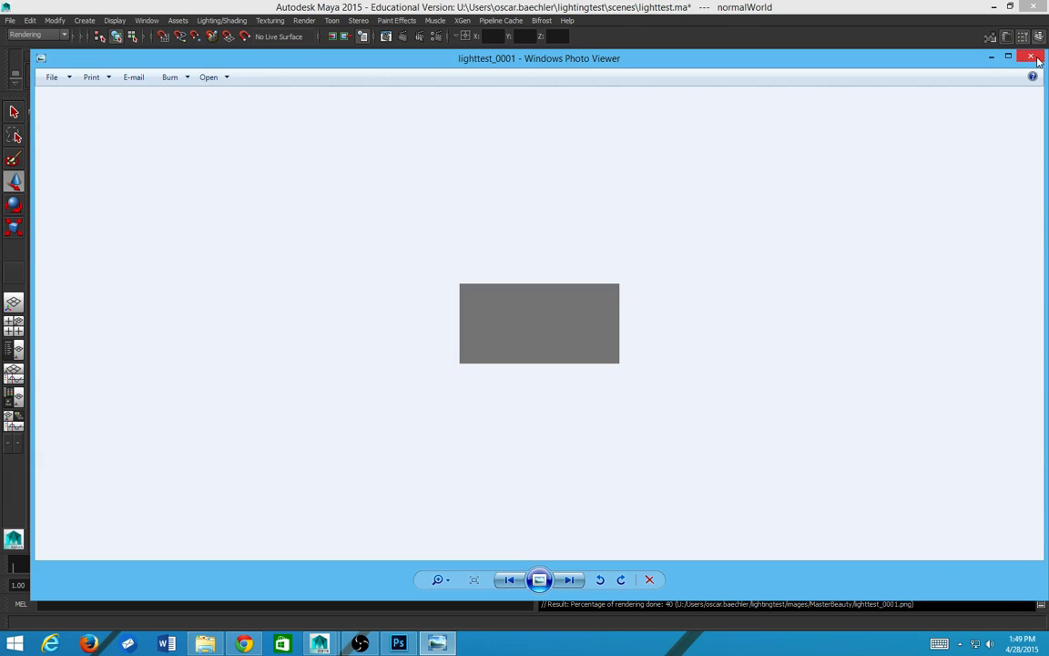
pyautogui.click(1033, 58)
# Step: Switch back to Maya, create an Object Normal (Object space) render pass and associate it with masterLayer
pyautogui.hotkey('alt', 'Tab')
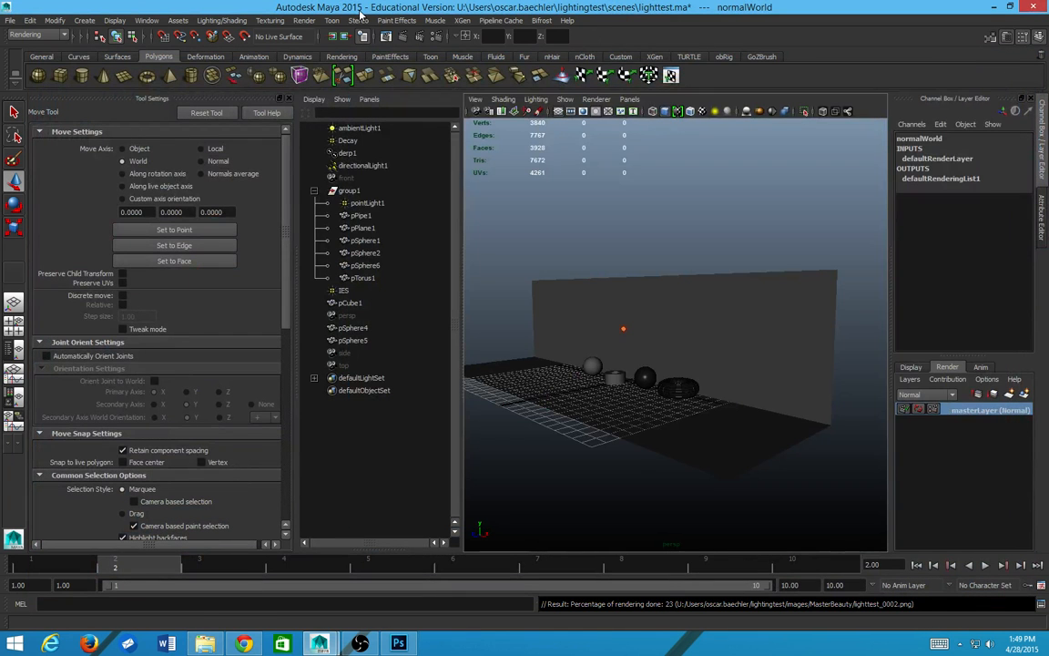
pyautogui.click(386, 35)
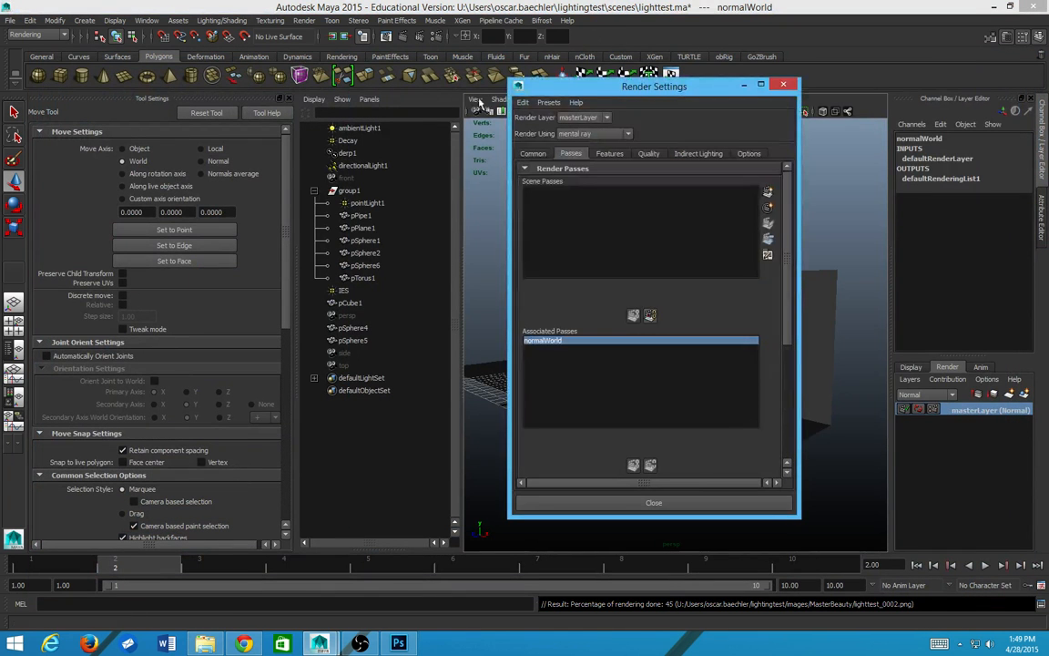
pyautogui.click(767, 193)
pyautogui.scroll(-3, 490, 287)
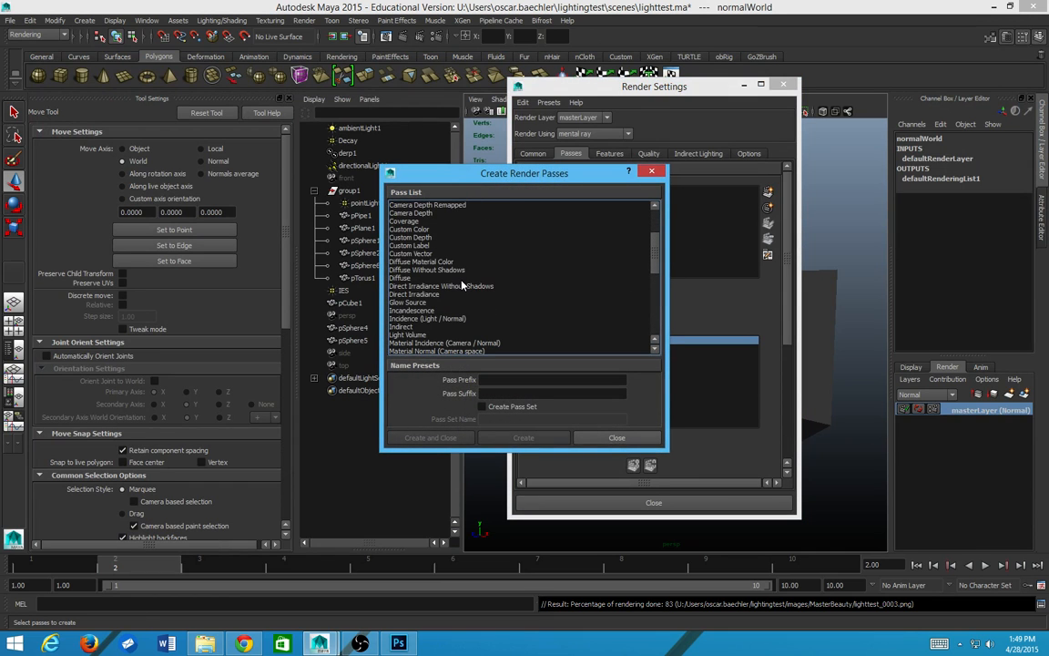
pyautogui.scroll(-4, 462, 286)
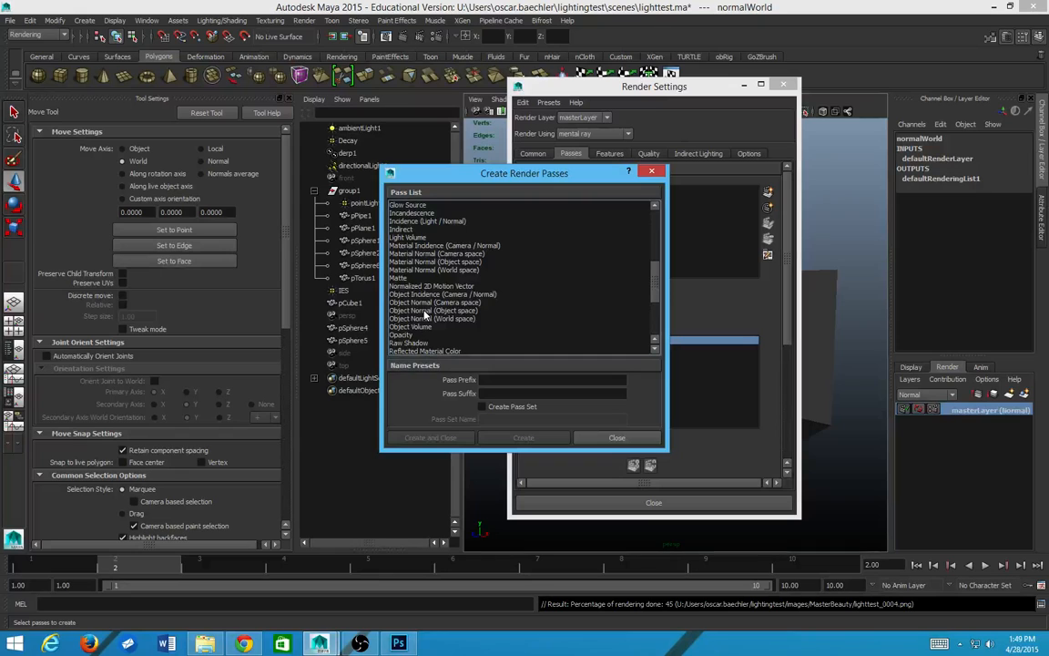
pyautogui.click(425, 311)
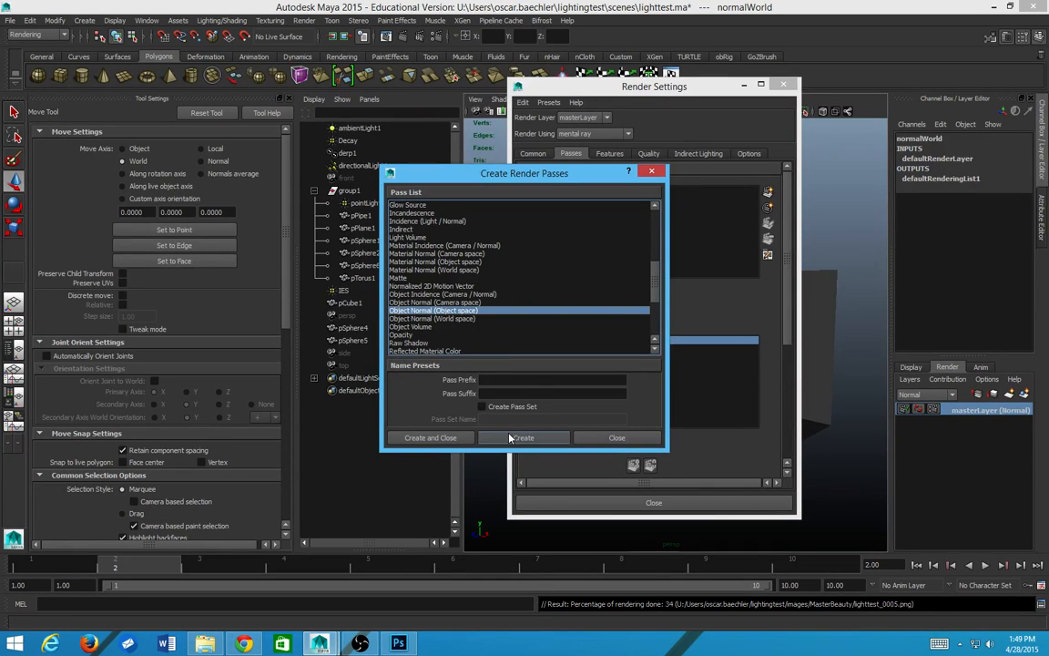
pyautogui.click(510, 438)
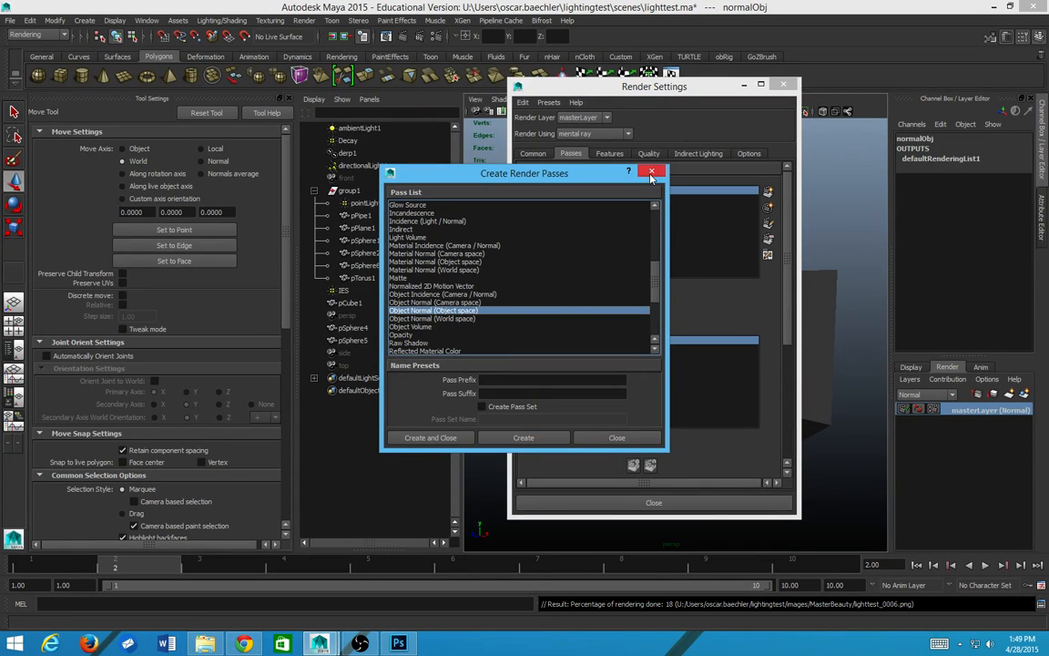
pyautogui.click(651, 173)
pyautogui.click(632, 316)
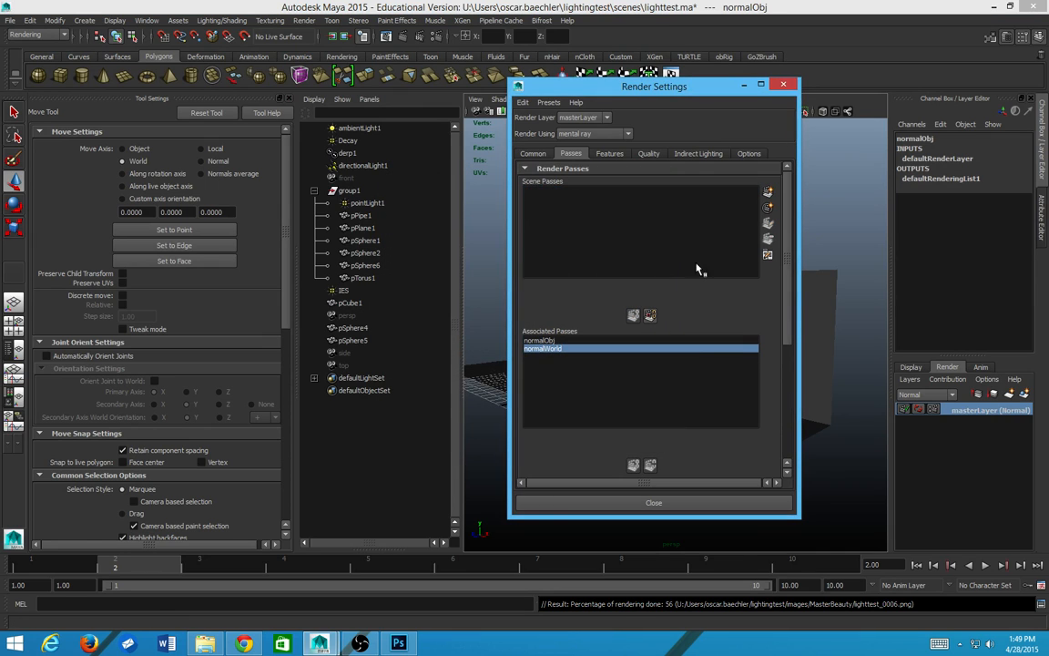
# Step: Cancel the running render job and start a new batch render of the scene
pyautogui.click(304, 20)
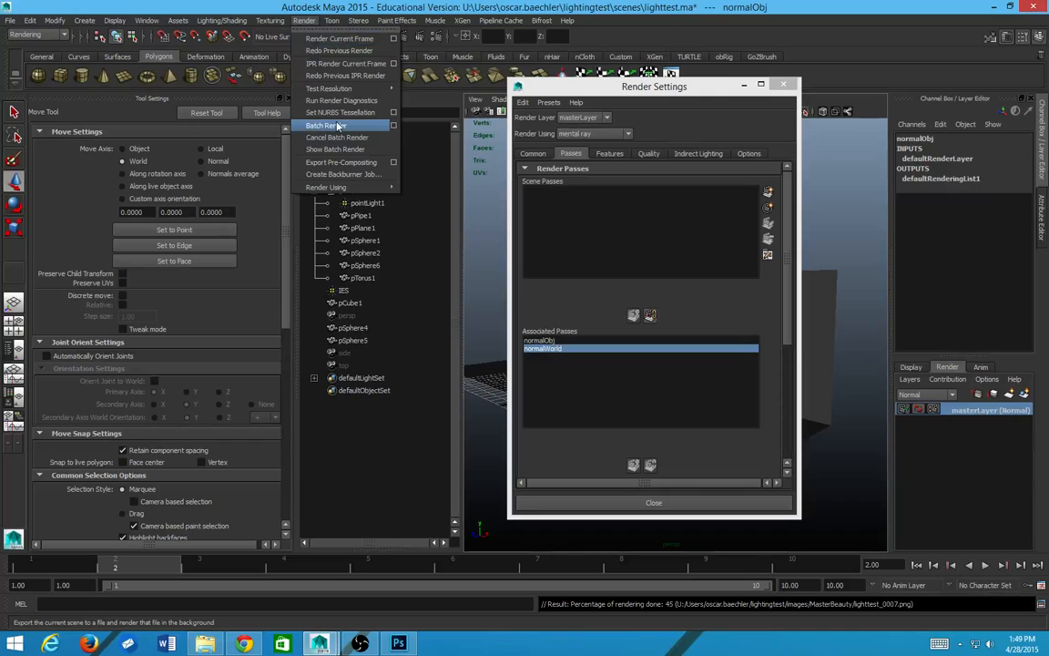
pyautogui.click(328, 122)
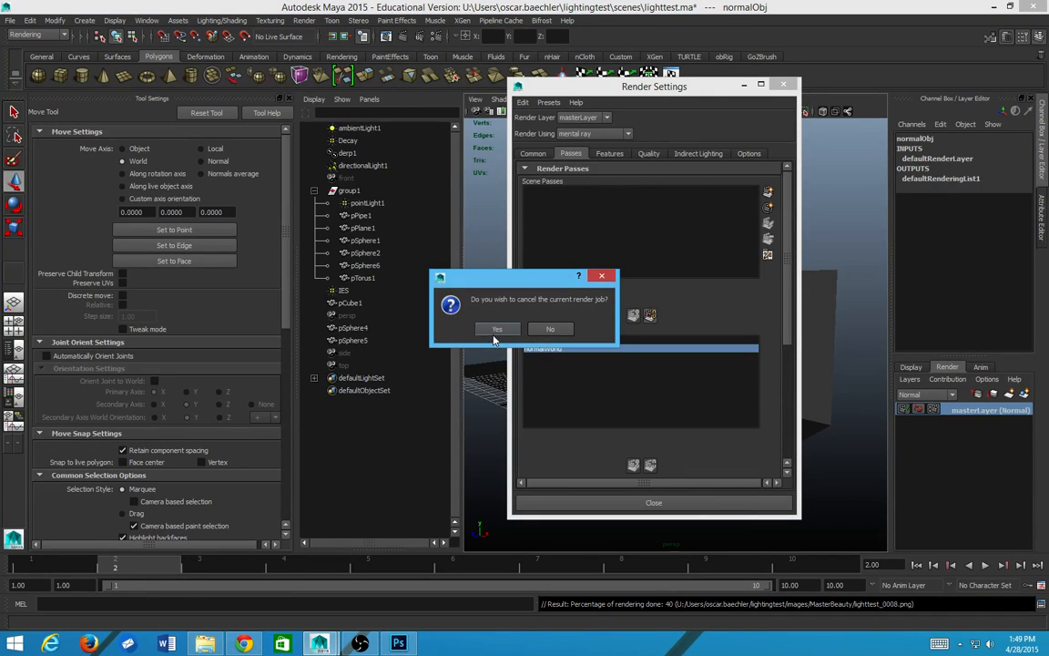
pyautogui.click(497, 330)
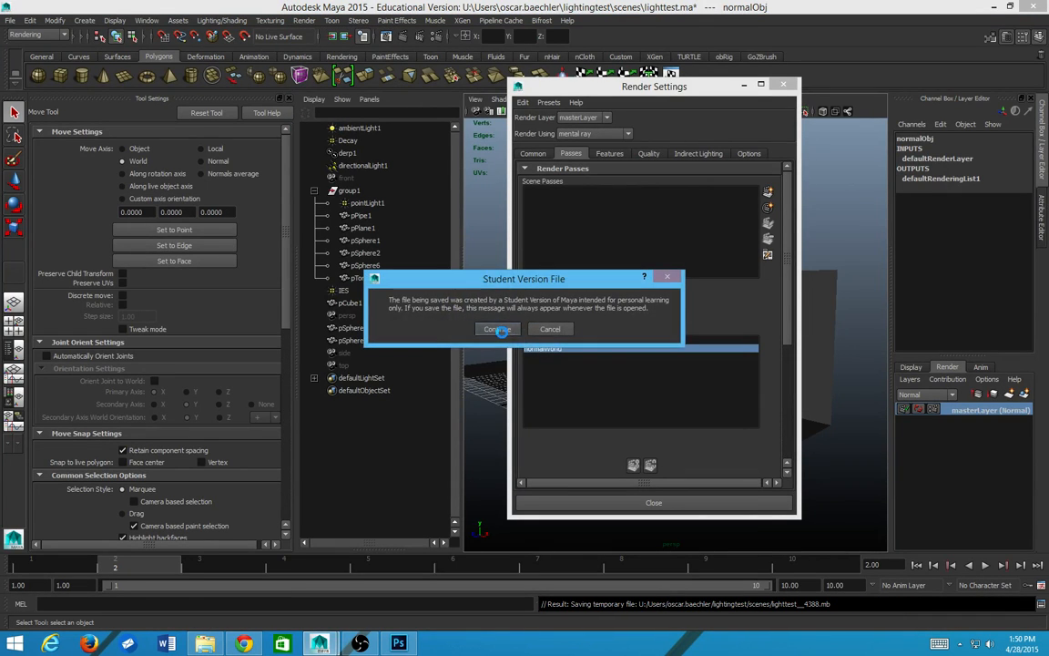
pyautogui.click(499, 330)
# Step: Switch to File Explorer and open the normalWorld folder in images to check the rendered world-space normal frames
pyautogui.hotkey('alt', 'Tab')
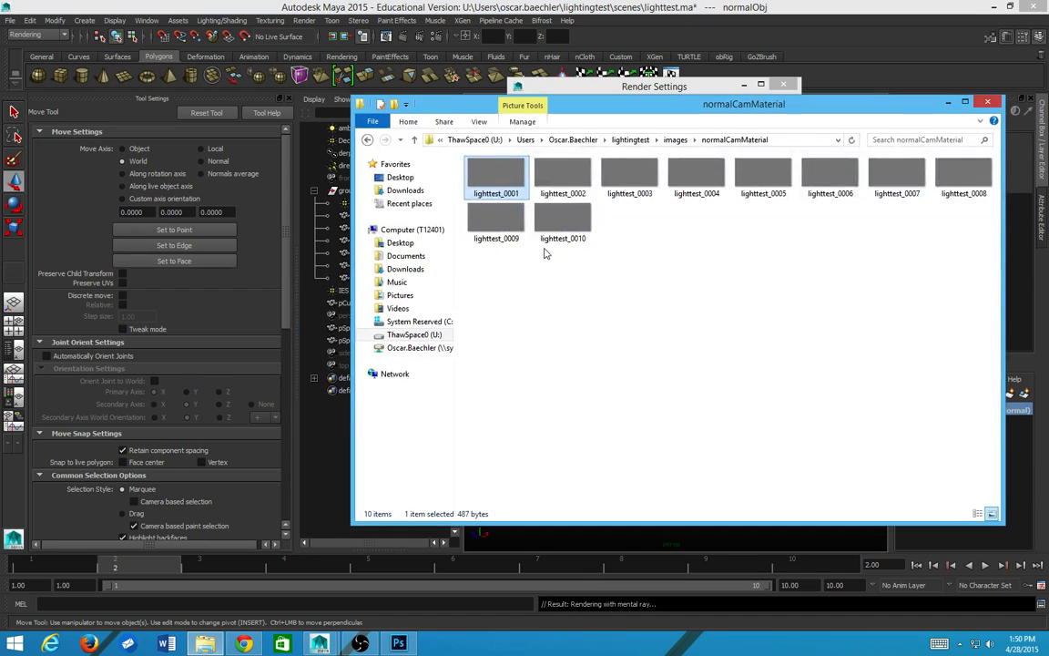
pyautogui.press('BackSpace')
pyautogui.press('Down')
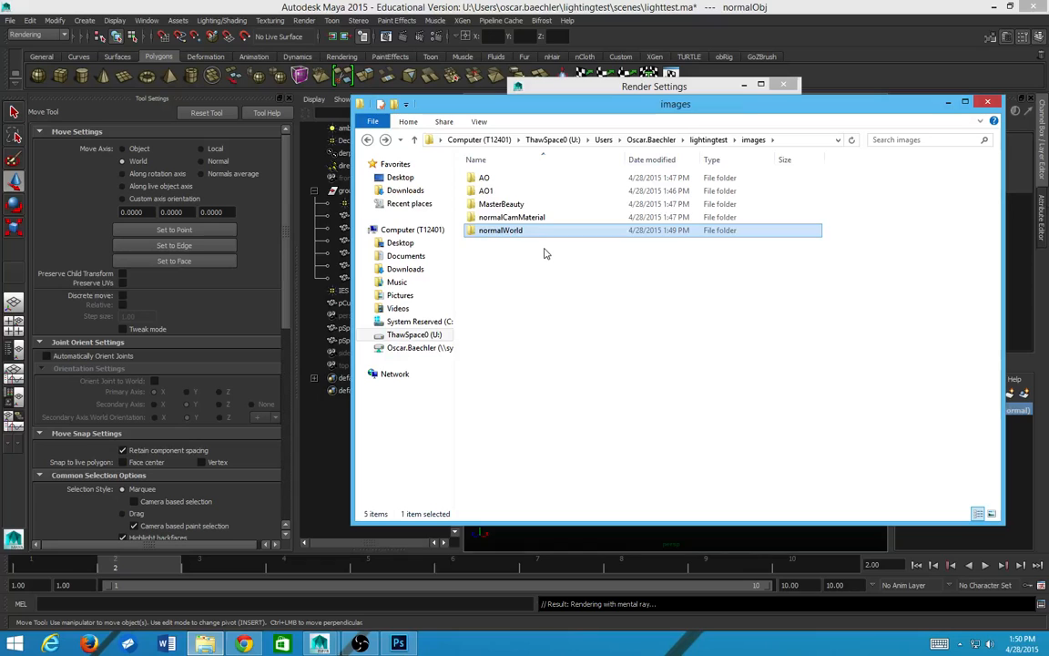
pyautogui.press('Up')
pyautogui.press('Down')
pyautogui.press('Return')
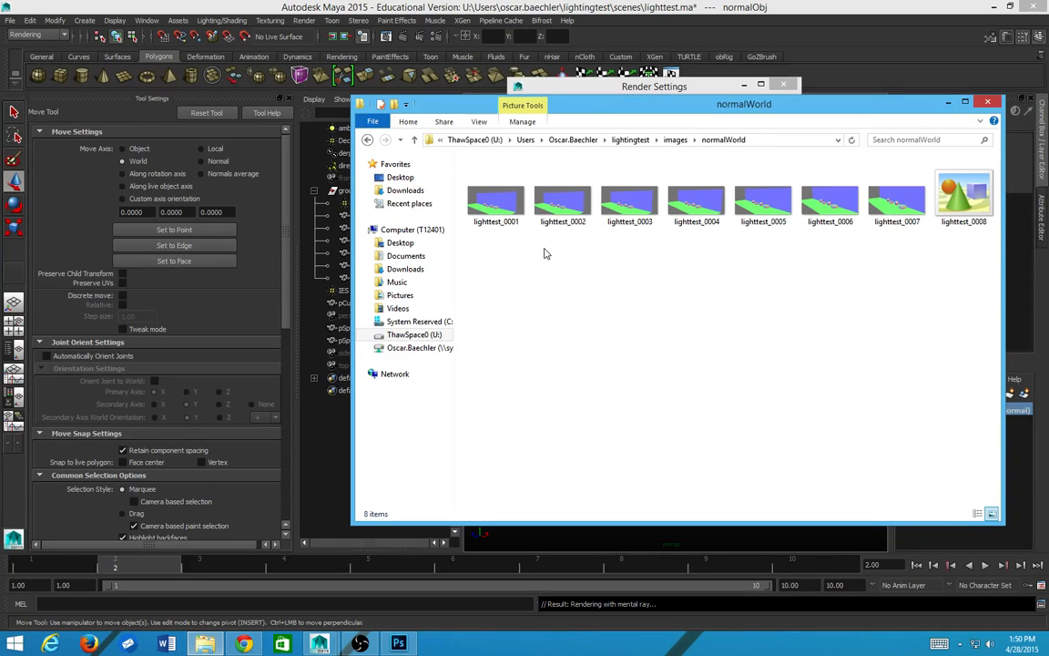
# Step: Switch to Photoshop and place lighttest_0001 from the normalWorld folder as a new layer on top of the composite
pyautogui.press('Right')
pyautogui.press('Left')
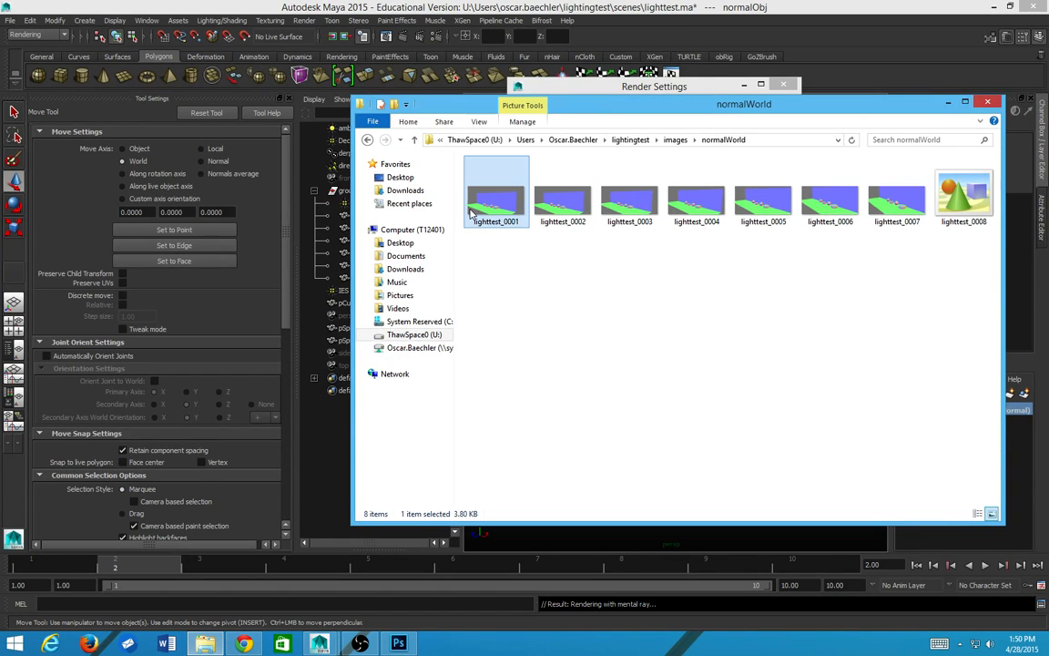
pyautogui.hotkey('alt', 'Tab')
pyautogui.hotkey('alt', 'Tab')
pyautogui.hotkey('alt', 'Tab')
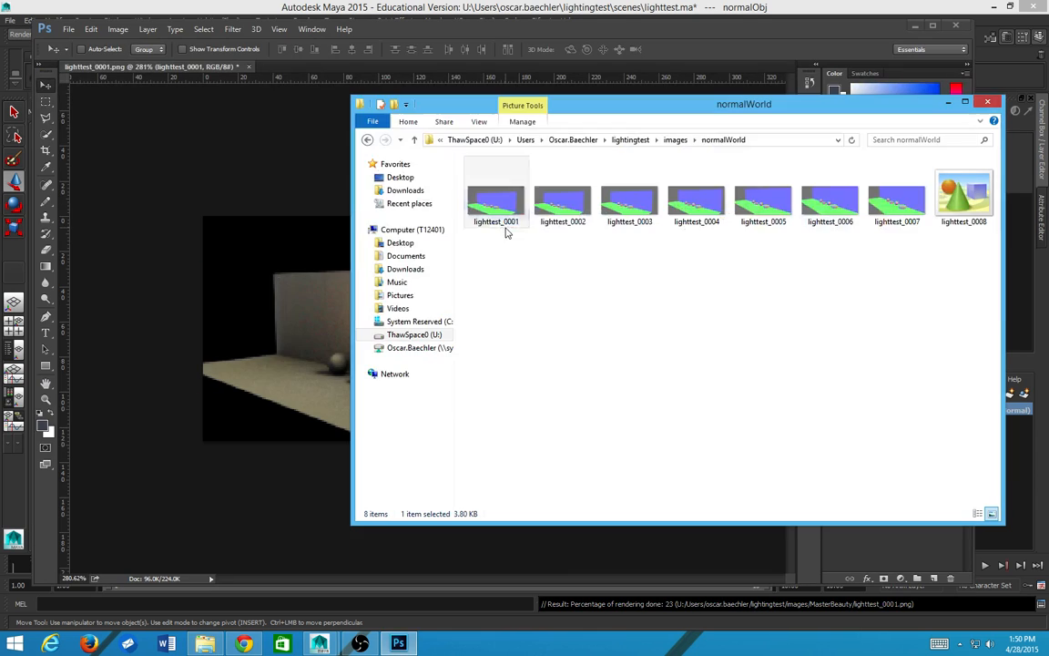
pyautogui.moveTo(499, 208); pyautogui.dragTo(141, 305)
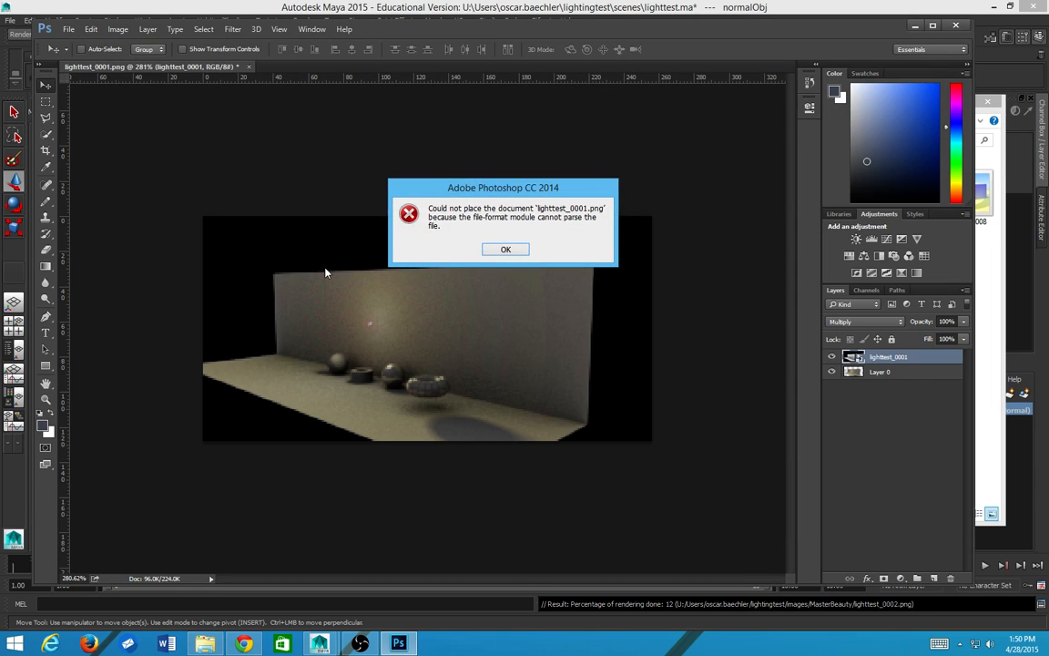
pyautogui.press('Return')
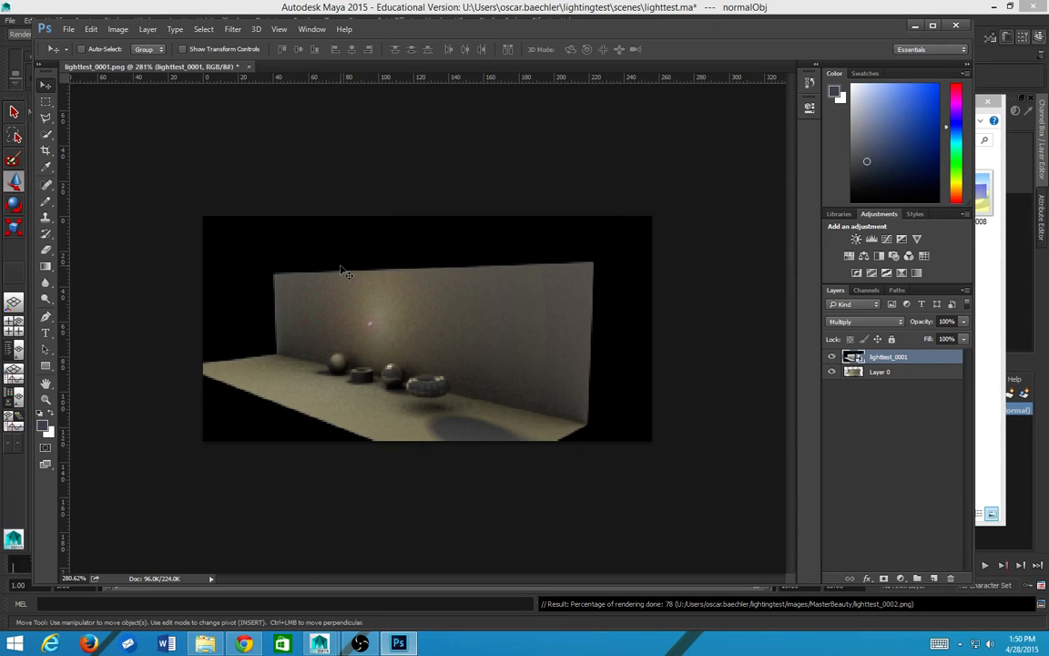
pyautogui.hotkey('alt', 'Tab')
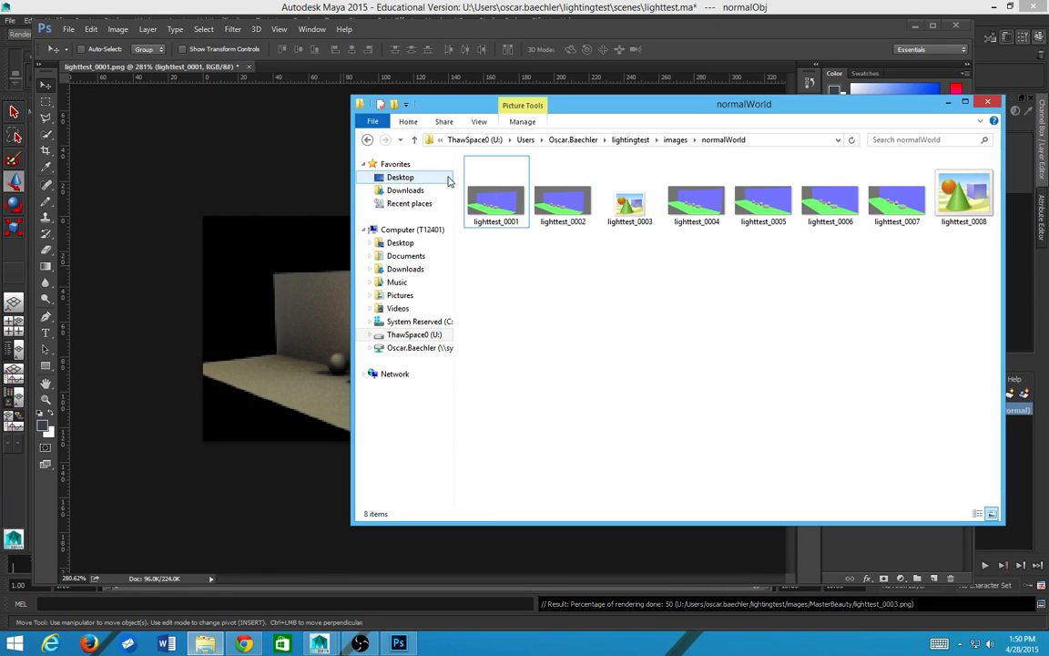
pyautogui.moveTo(467, 193); pyautogui.dragTo(171, 218)
pyautogui.press('Return')
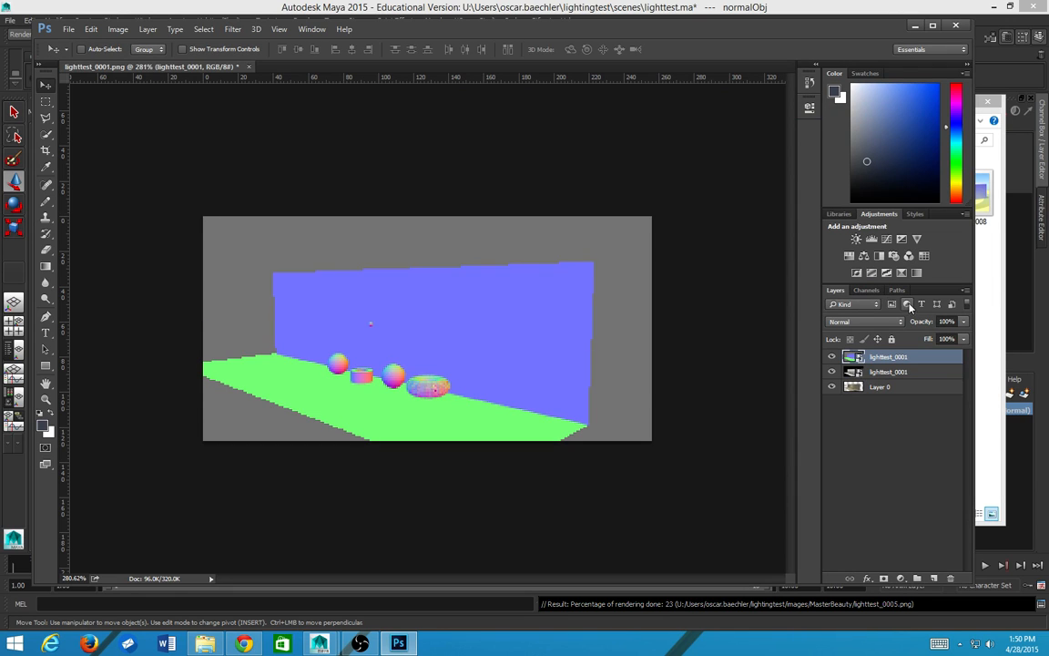
# Step: Inspect the Red, Green and Blue channels of the world-space normal pass one at a time
pyautogui.click(866, 289)
pyautogui.click(868, 317)
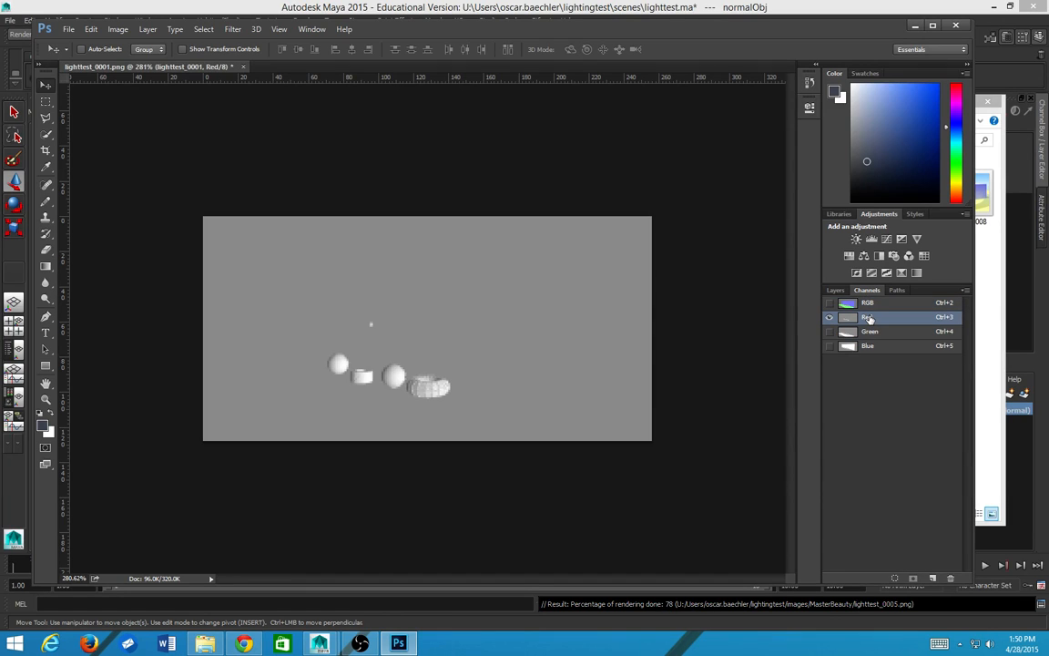
pyautogui.click(870, 333)
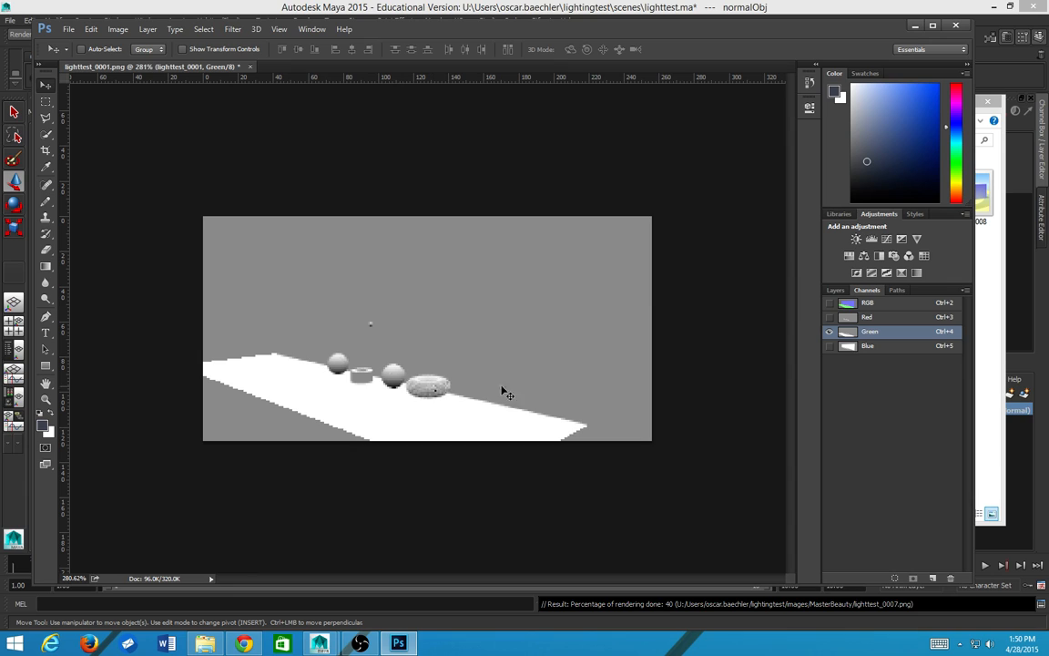
pyautogui.click(863, 349)
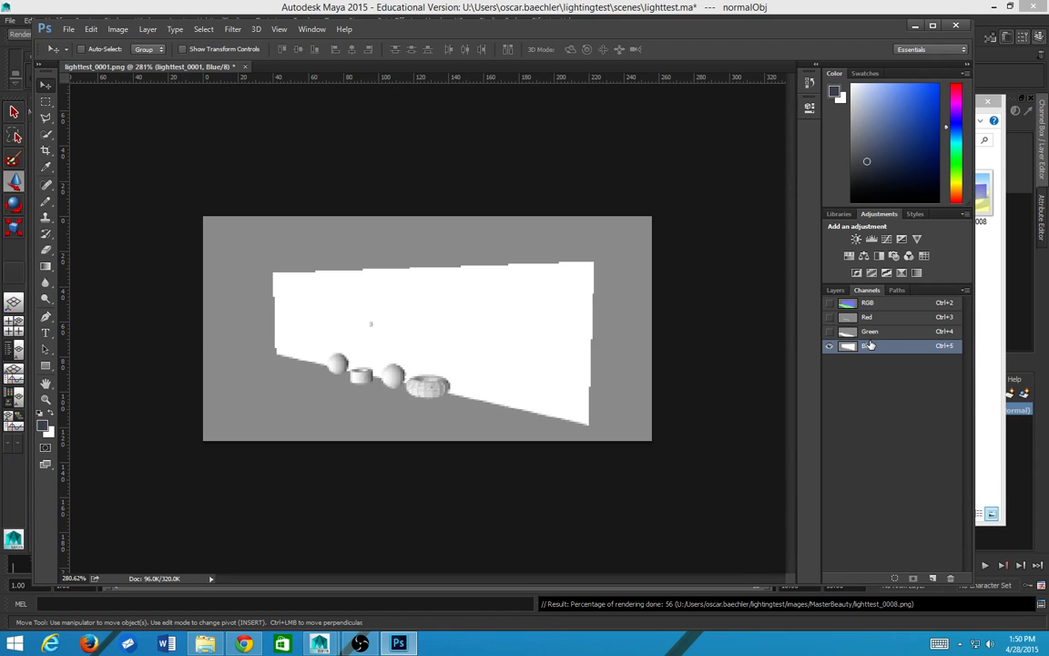
pyautogui.click(864, 318)
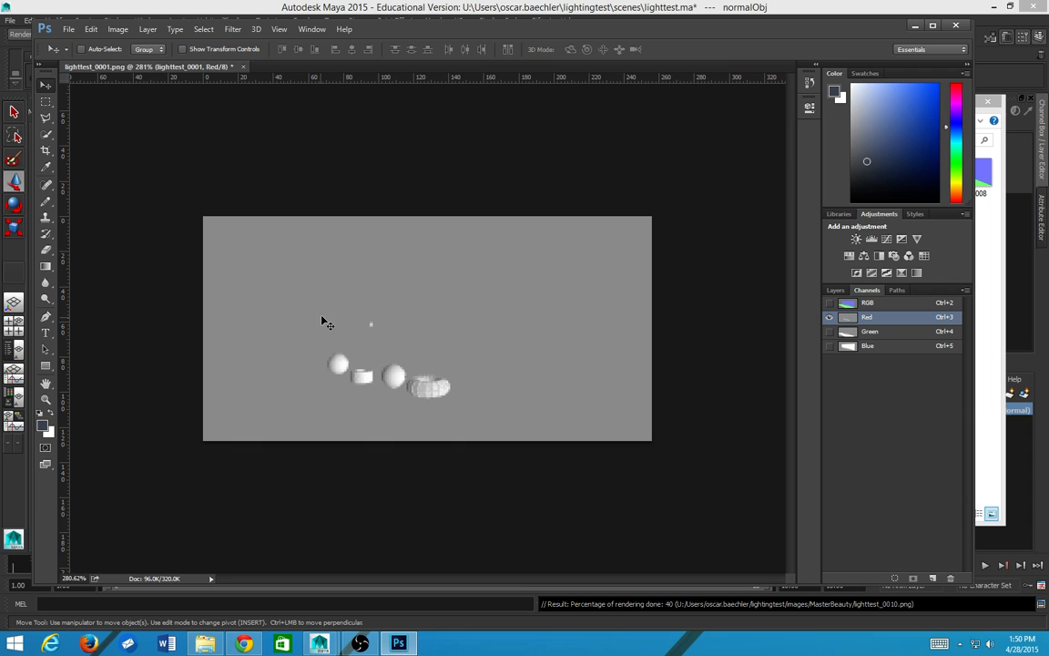
pyautogui.click(864, 347)
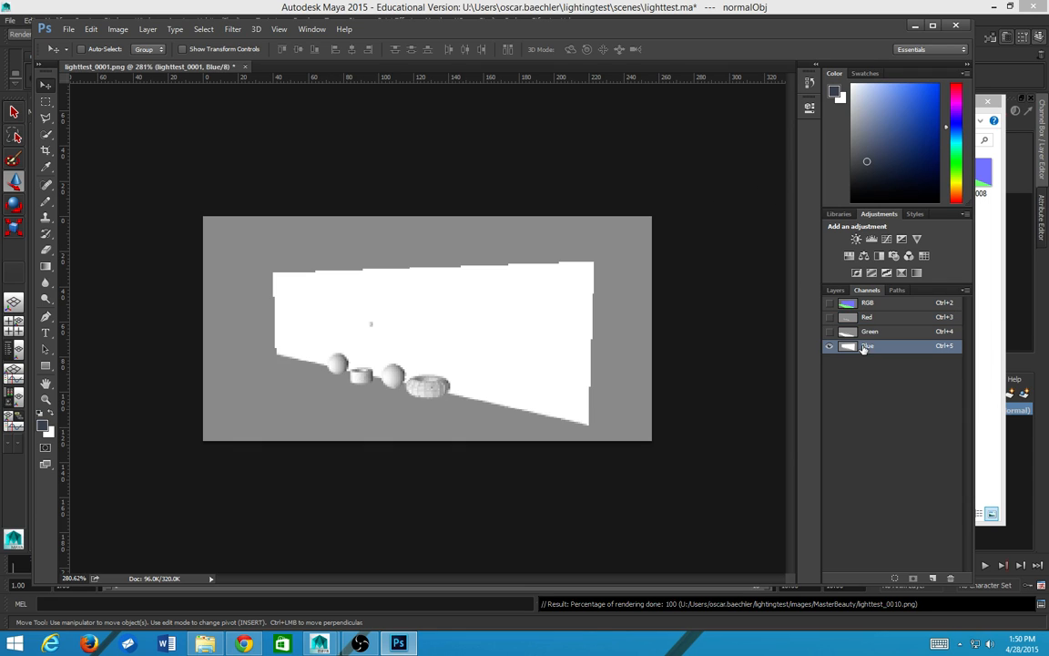
# Step: Copy the entire Green channel into a new layer above the hidden normal pass and set its blend mode to Overlay
pyautogui.click(870, 333)
pyautogui.hotkey('ctrl', 'a')
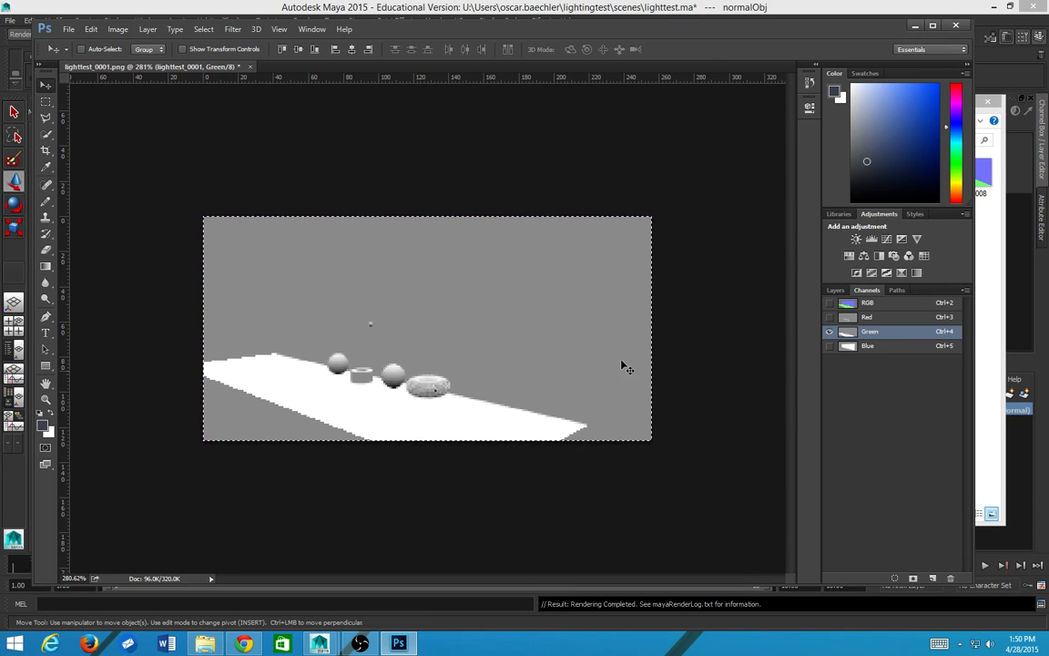
pyautogui.click(835, 289)
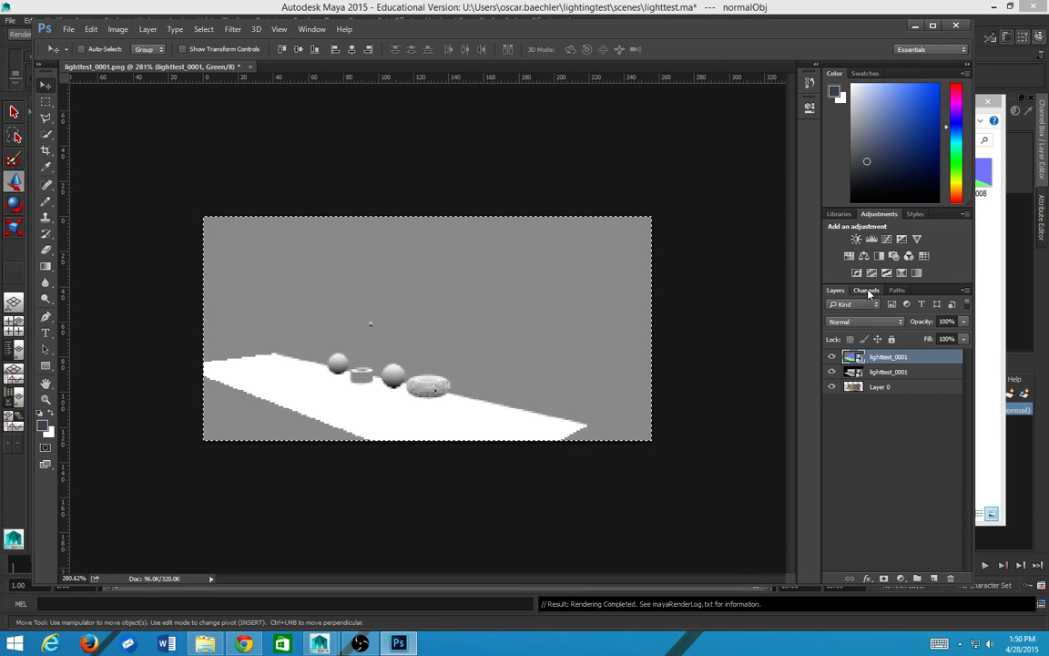
pyautogui.click(867, 289)
pyautogui.click(870, 300)
pyautogui.click(834, 290)
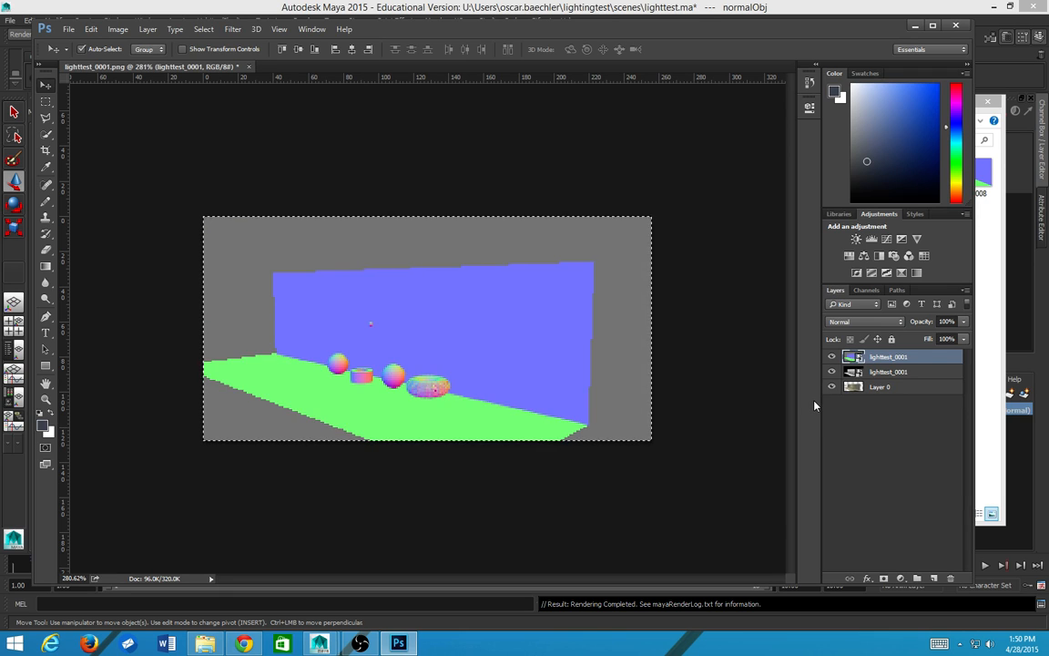
pyautogui.hotkey('ctrl', 'v')
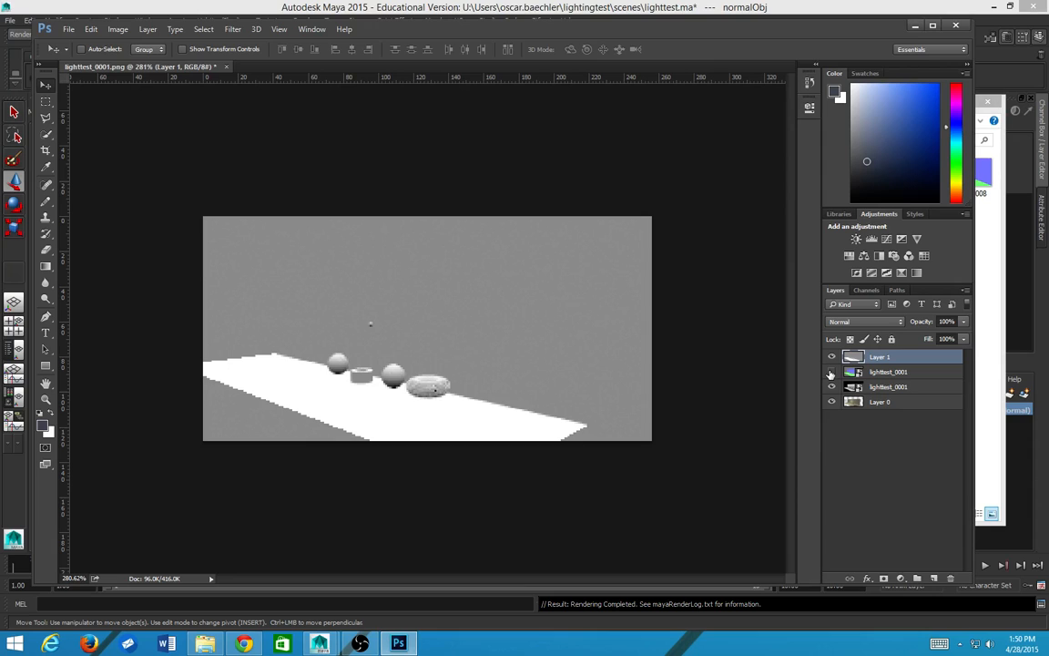
pyautogui.hotkey('alt', 'shift', 'o')
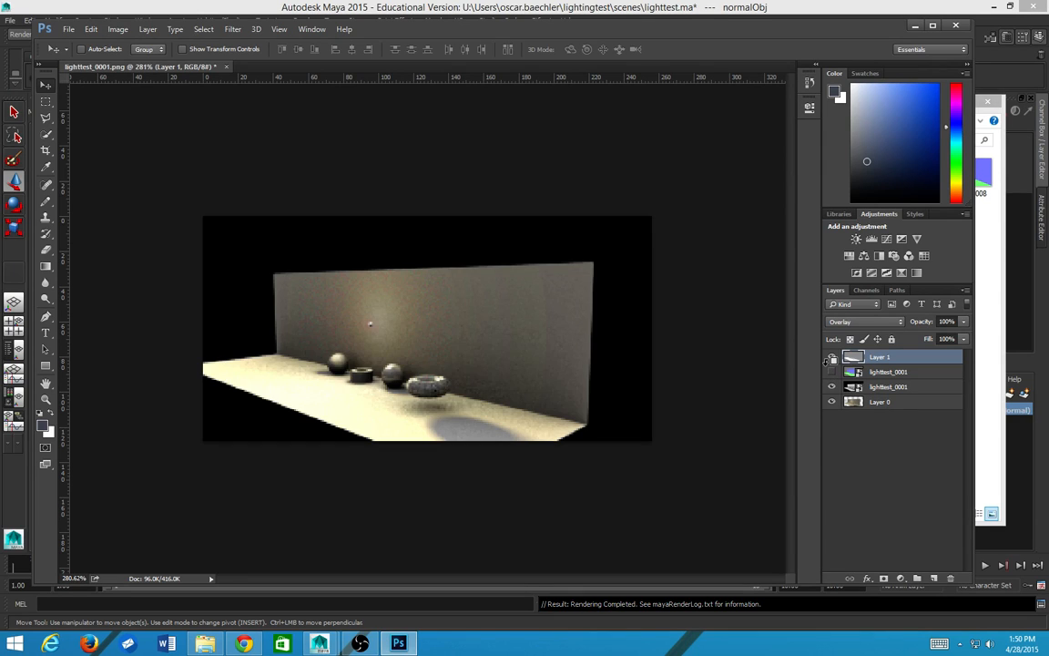
# Step: Toggle the green-channel Overlay layer's visibility repeatedly to compare the composite with and without it
pyautogui.click(831, 358)
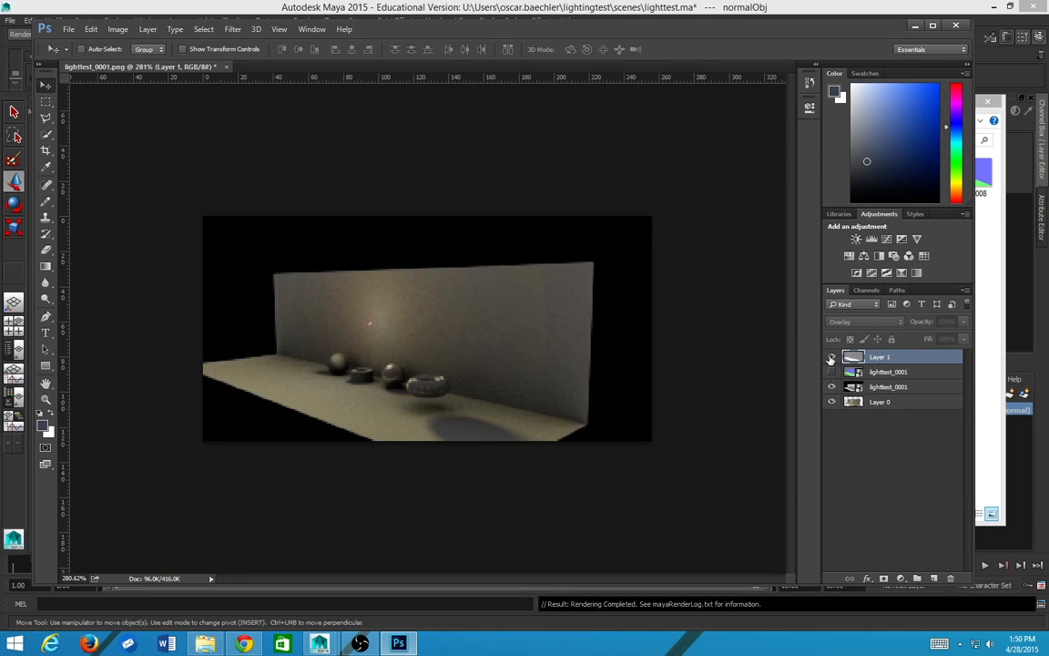
pyautogui.click(830, 357)
pyautogui.click(831, 357)
pyautogui.click(830, 357)
pyautogui.click(831, 357)
pyautogui.click(831, 357)
pyautogui.click(831, 357)
pyautogui.click(831, 357)
pyautogui.click(831, 357)
pyautogui.click(830, 357)
pyautogui.click(831, 357)
pyautogui.click(831, 357)
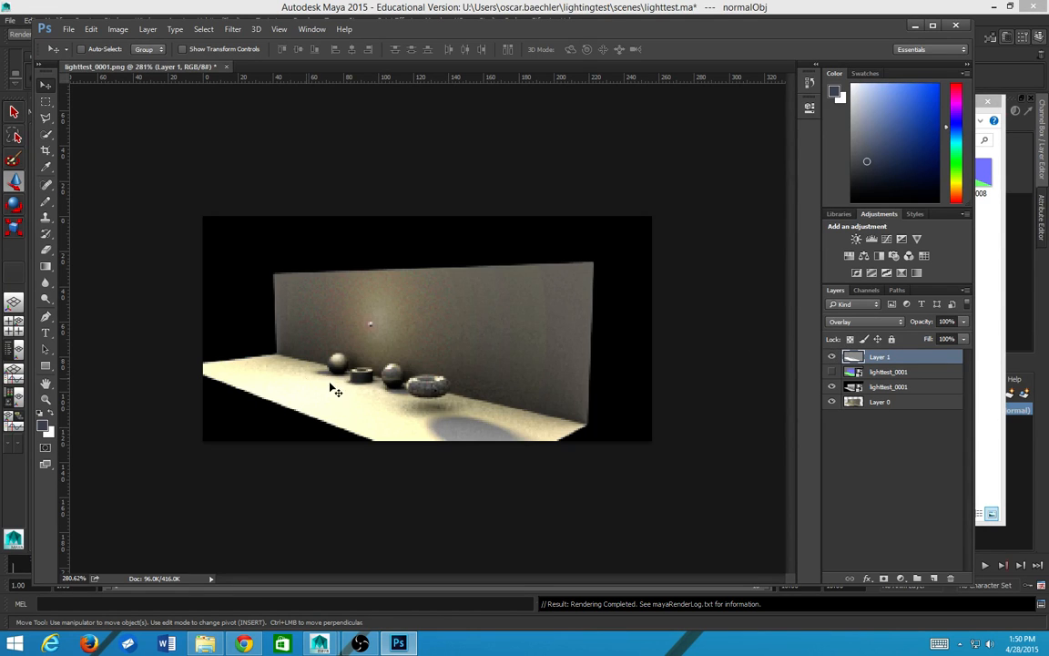
pyautogui.hotkey('alt', 'Tab')
pyautogui.hotkey('alt', 'Tab')
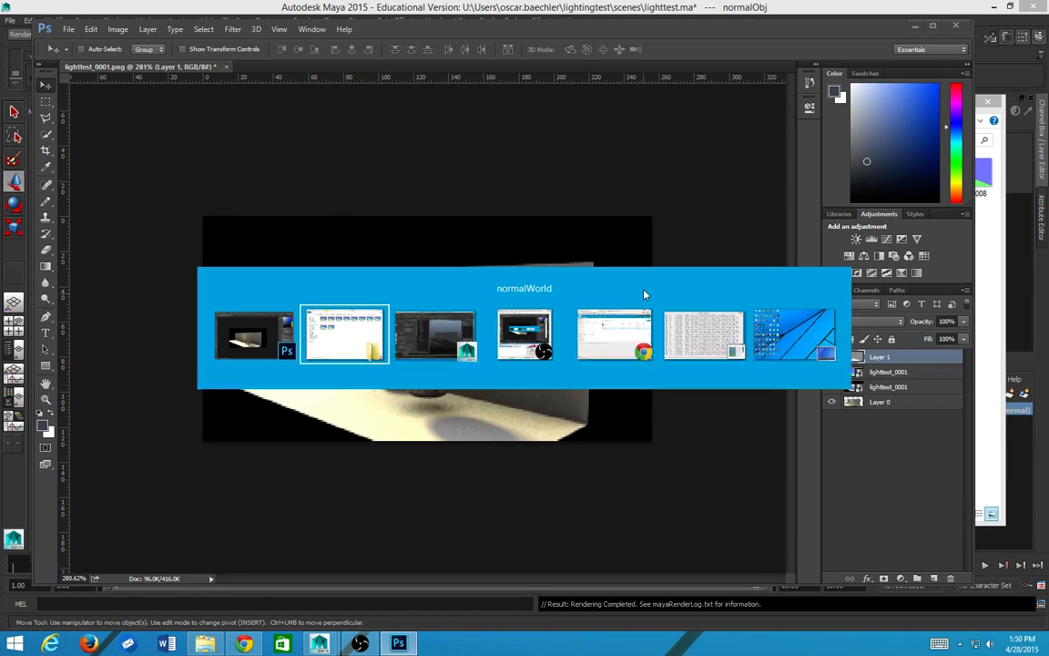
pyautogui.hotkey('alt', 'Tab')
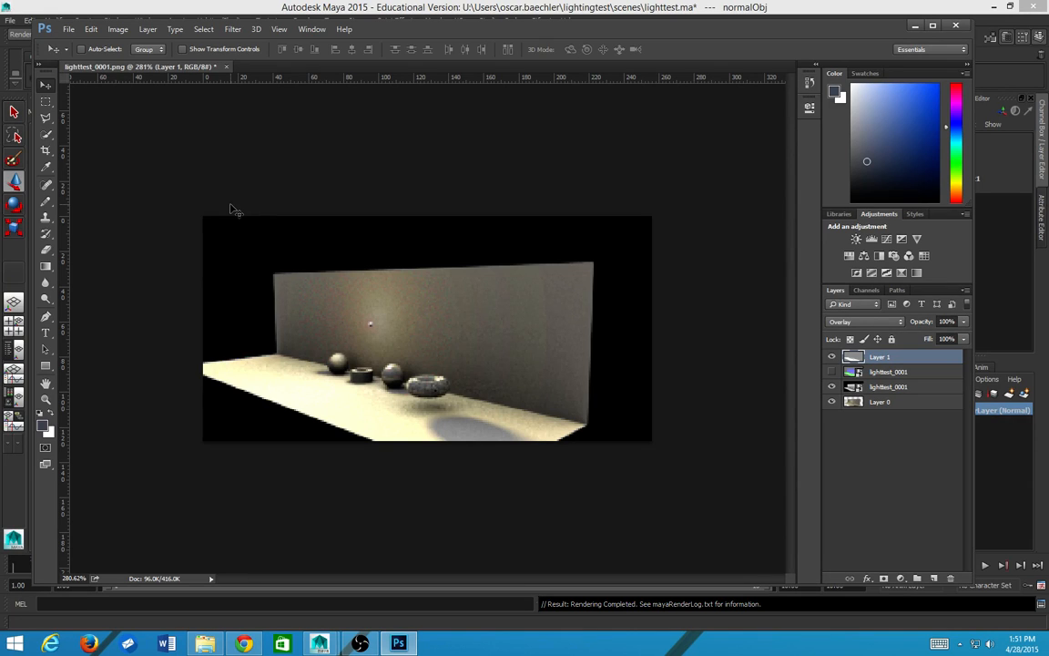
pyautogui.hotkey('alt', 'Tab')
pyautogui.hotkey('alt', 'Tab')
pyautogui.hotkey('alt', 'Tab')
pyautogui.press('Tab')
pyautogui.press('Tab')
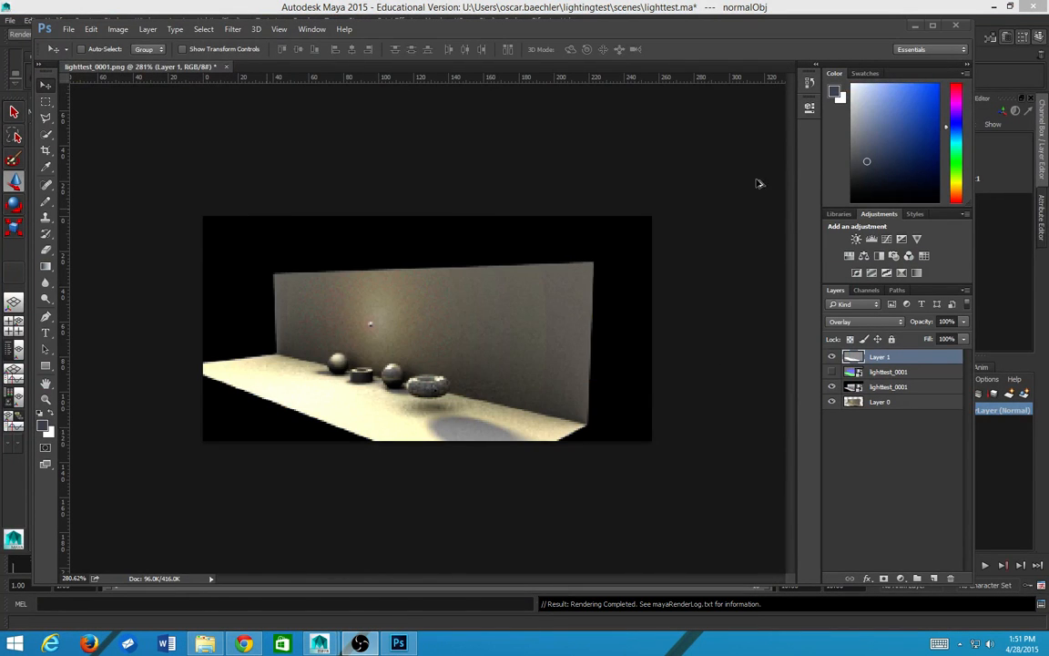
pyautogui.hotkey('alt', 'Tab')
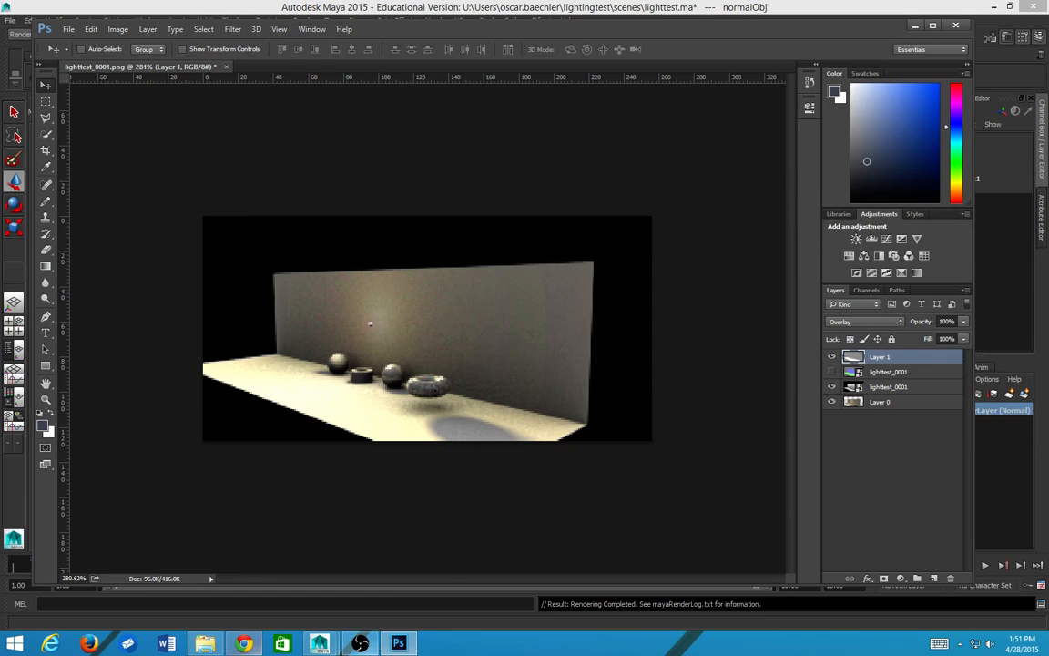
# Step: Switch to File Explorer and open the lighting folder in Downloads
pyautogui.click(205, 644)
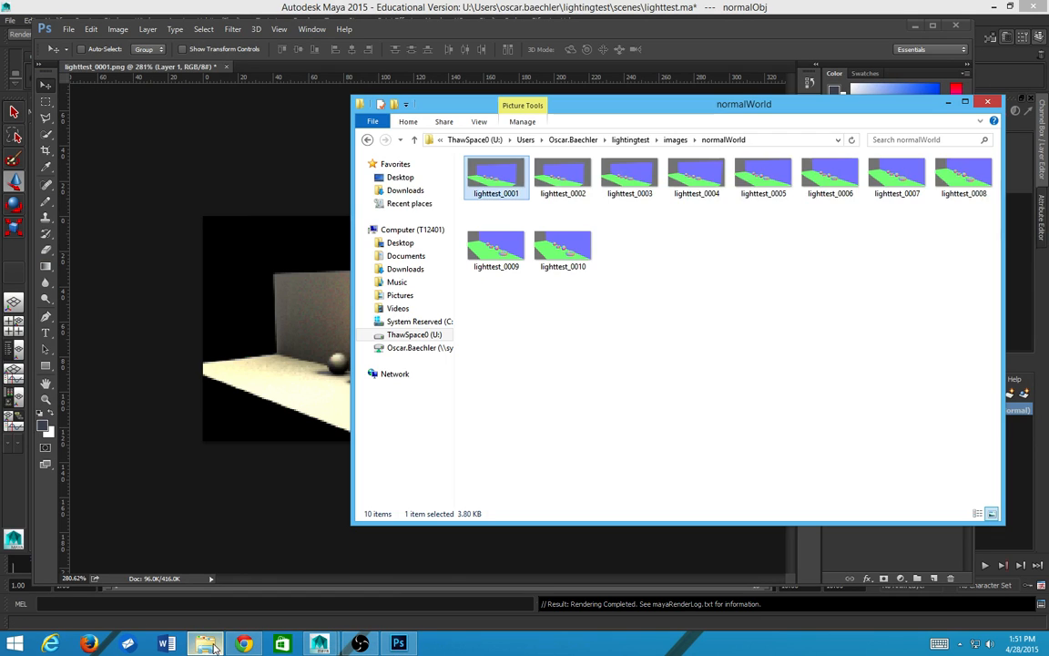
pyautogui.click(675, 140)
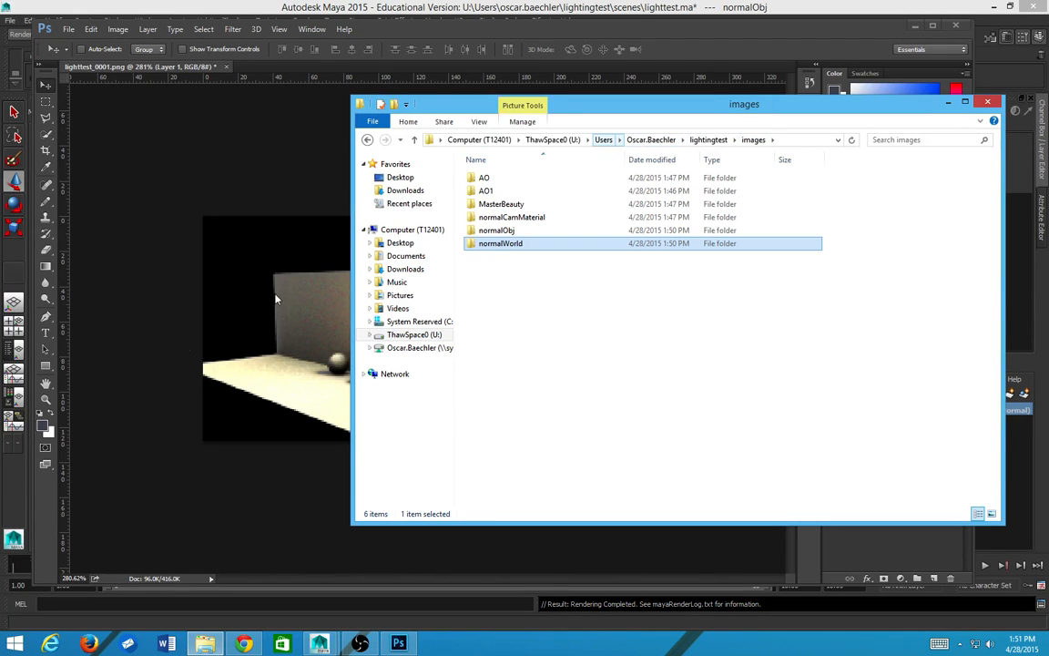
pyautogui.click(404, 190)
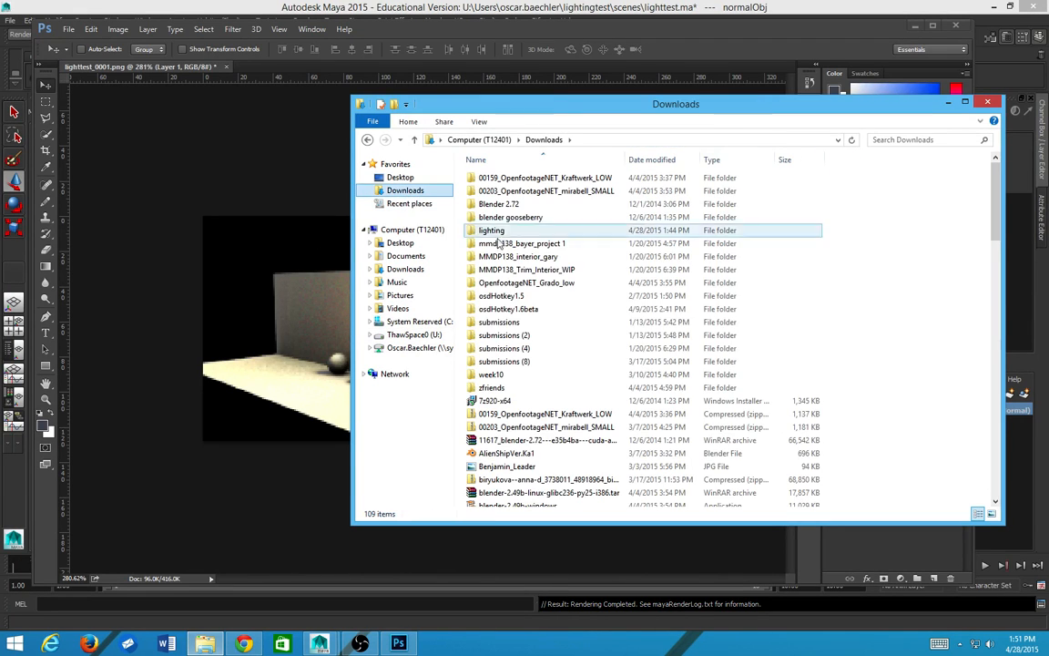
pyautogui.doubleClick(588, 233)
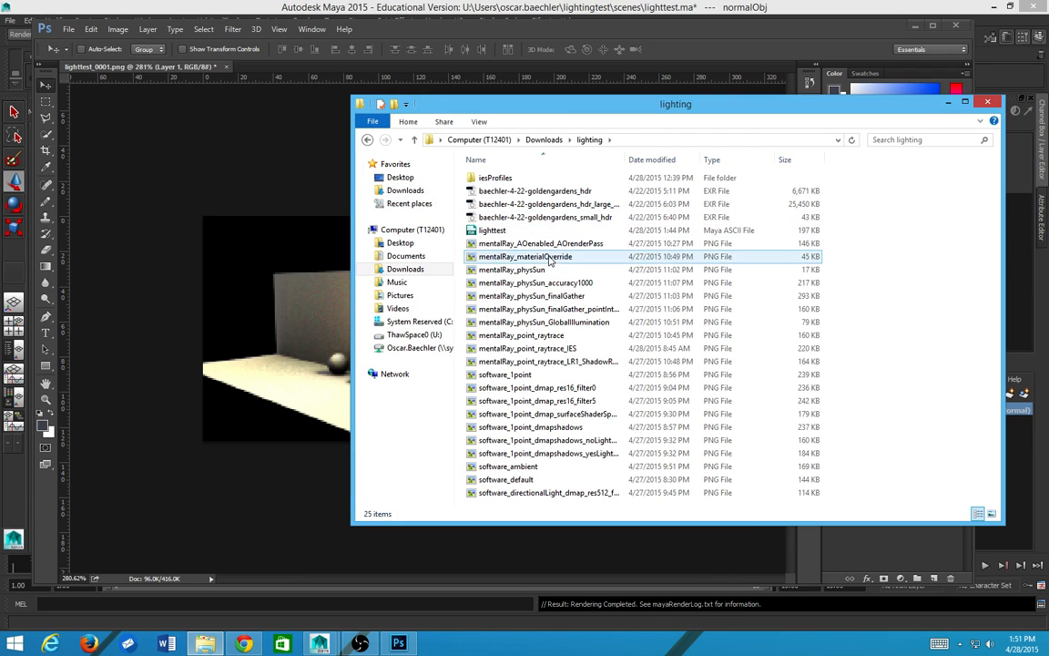
# Step: View the reference renders mentalRay_physSun_finalGather_pointInterp100 and mentalRay_physSun_GlobalIllumination in Windows Photo Viewer
pyautogui.click(552, 388)
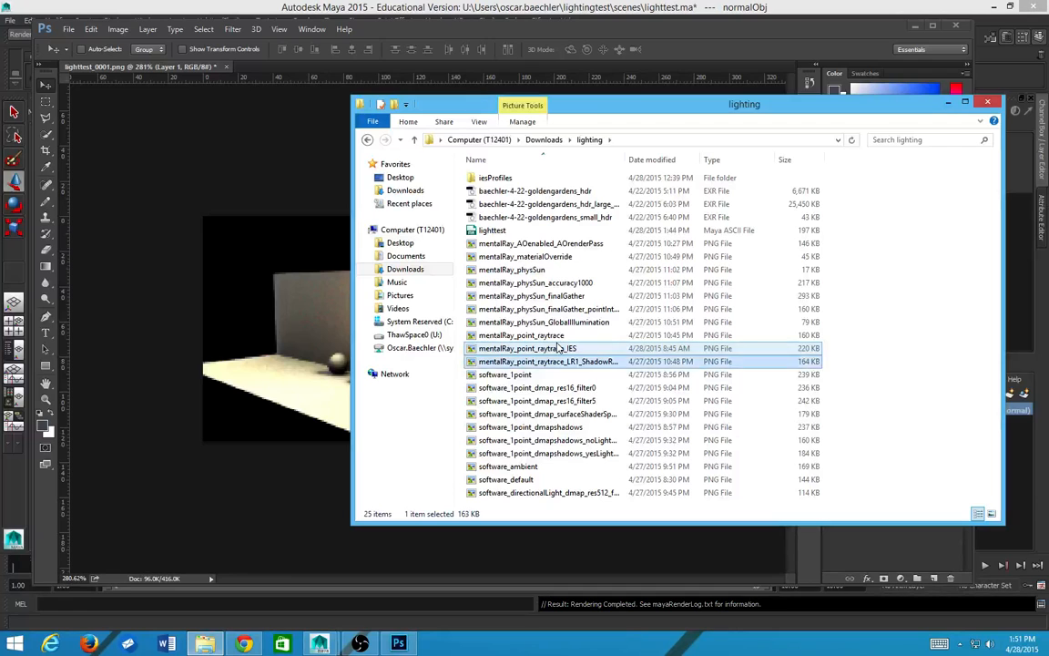
pyautogui.press('Up')
pyautogui.press('Up')
pyautogui.press('Up')
pyautogui.press('Up')
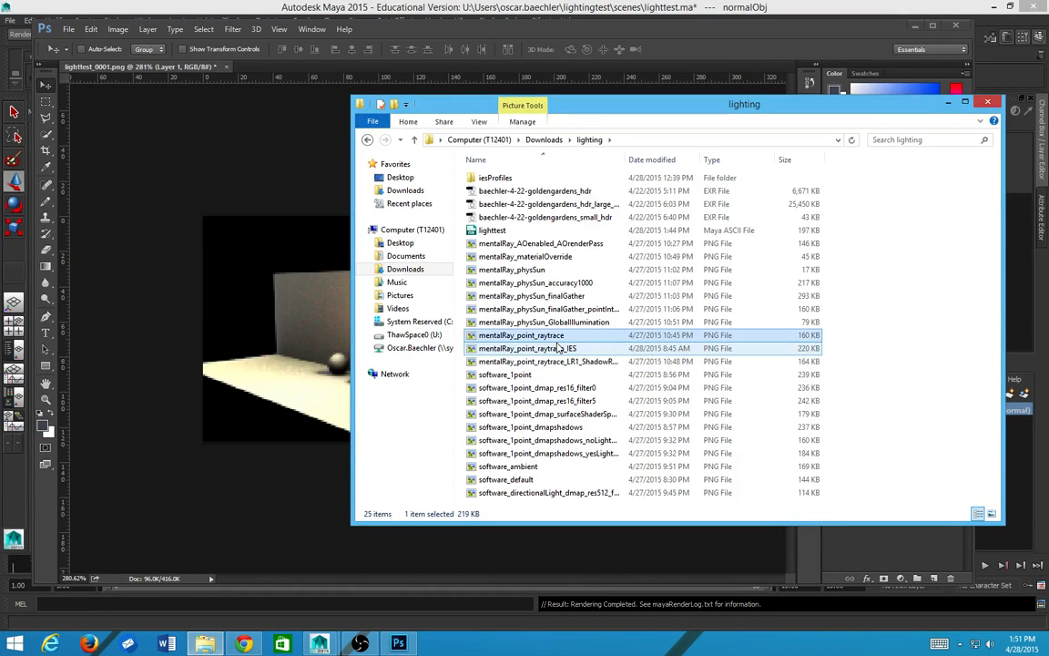
pyautogui.press('Return')
pyautogui.press('Left')
pyautogui.press('Left')
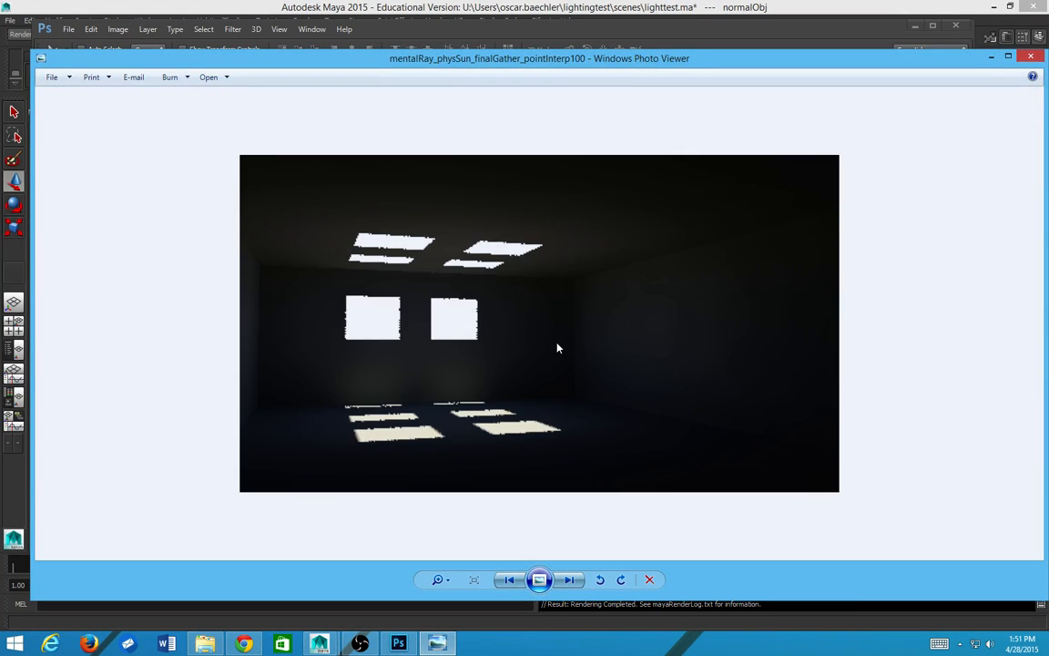
pyautogui.press('Right')
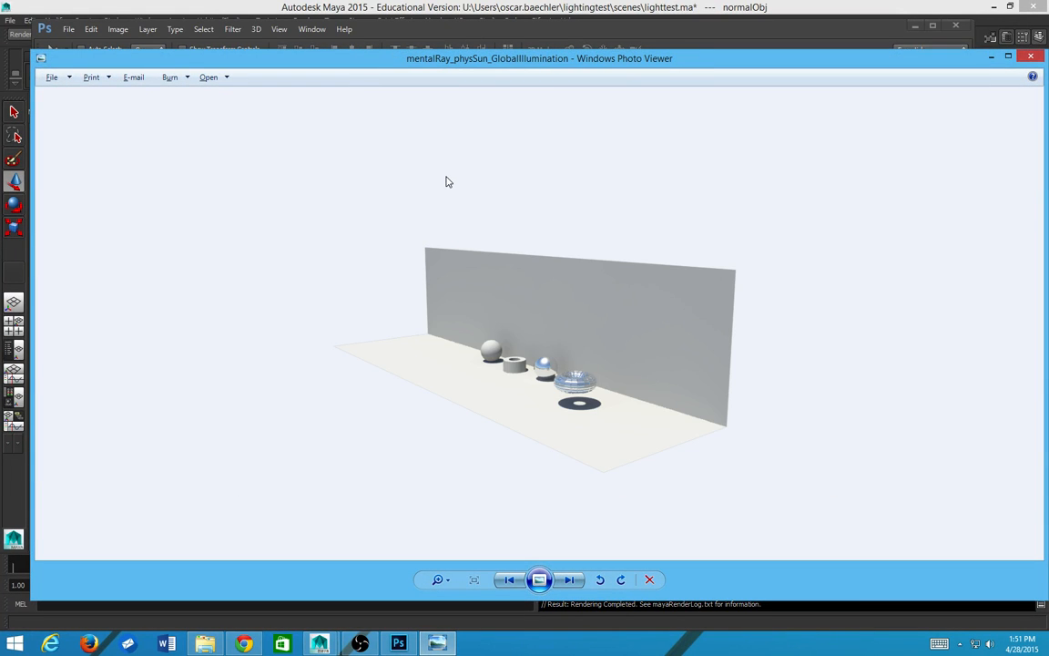
# Step: Switch back to Maya, select the normalObj and normalWorld associated passes, and close Render Settings
pyautogui.hotkey('alt', 'Tab')
pyautogui.click(438, 28)
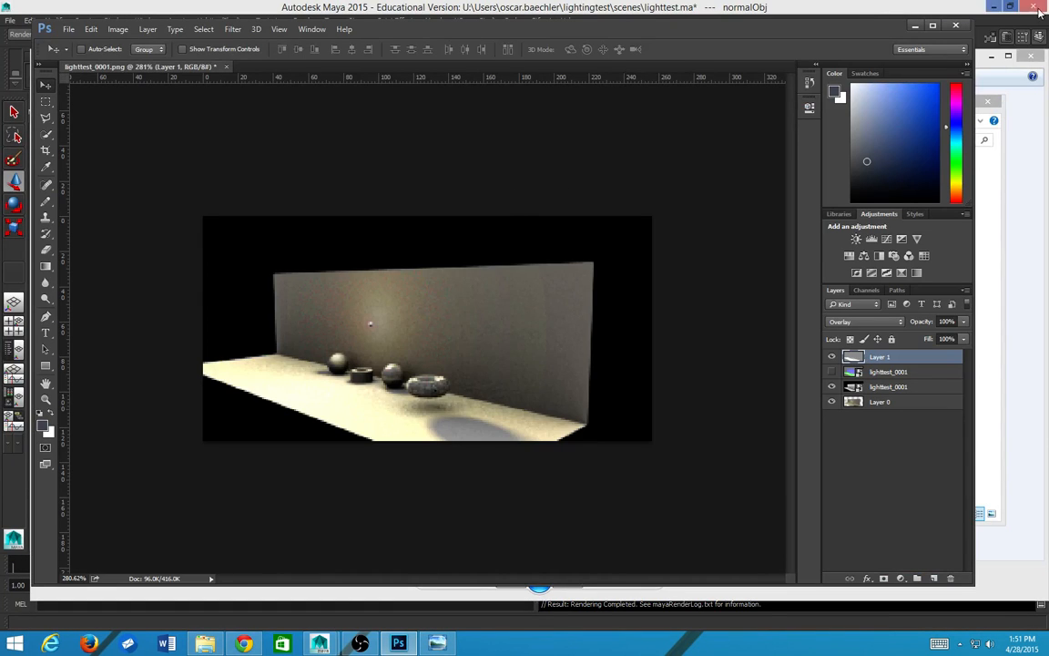
pyautogui.click(914, 25)
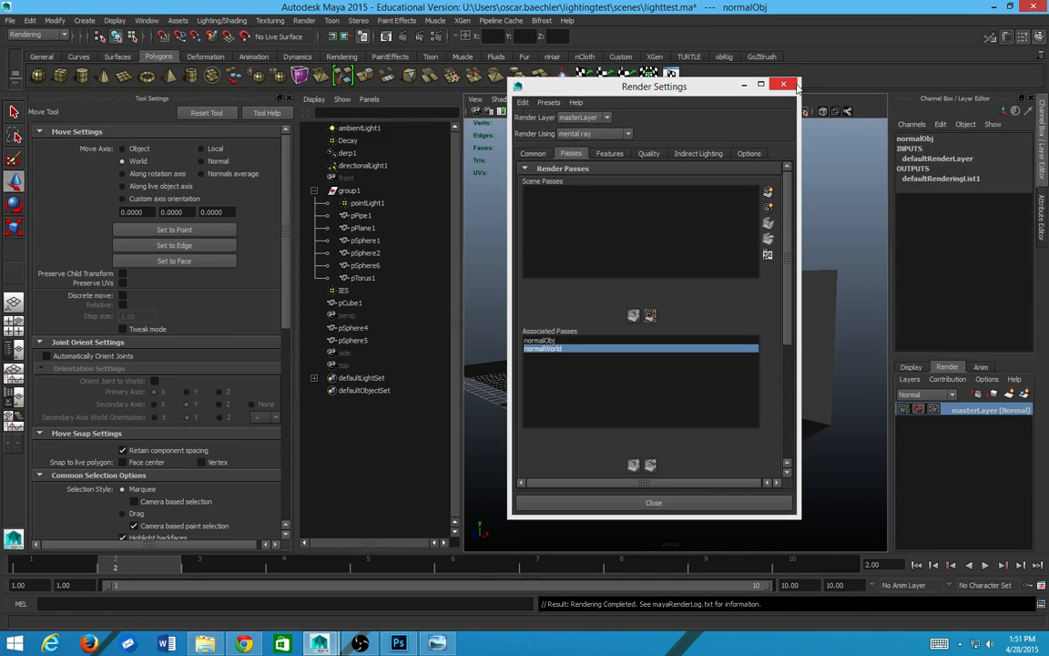
pyautogui.click(535, 341)
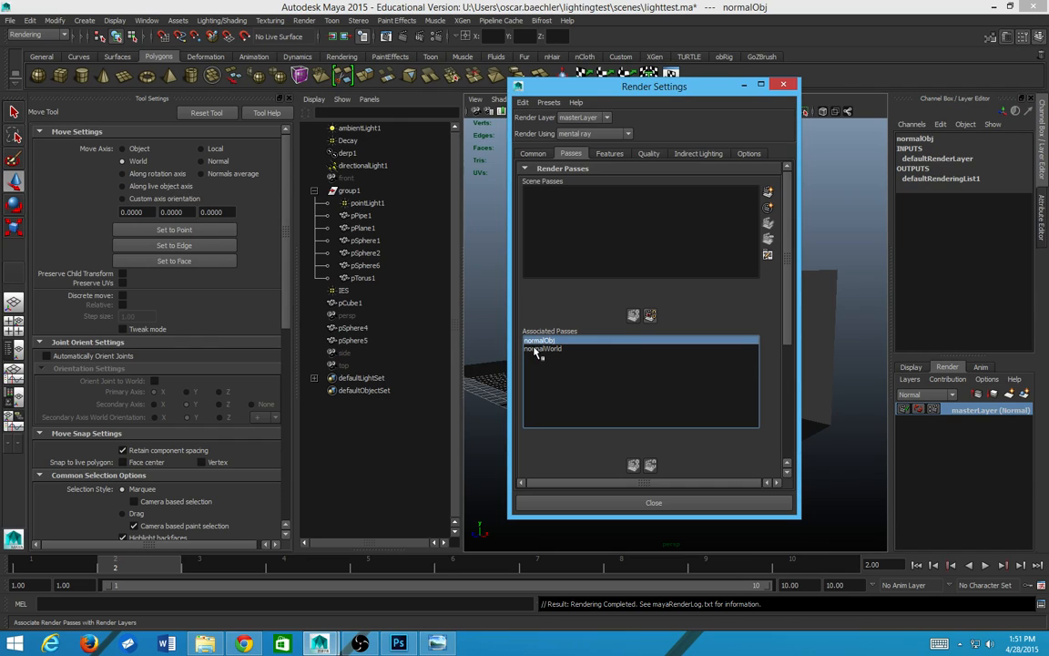
pyautogui.click(538, 348)
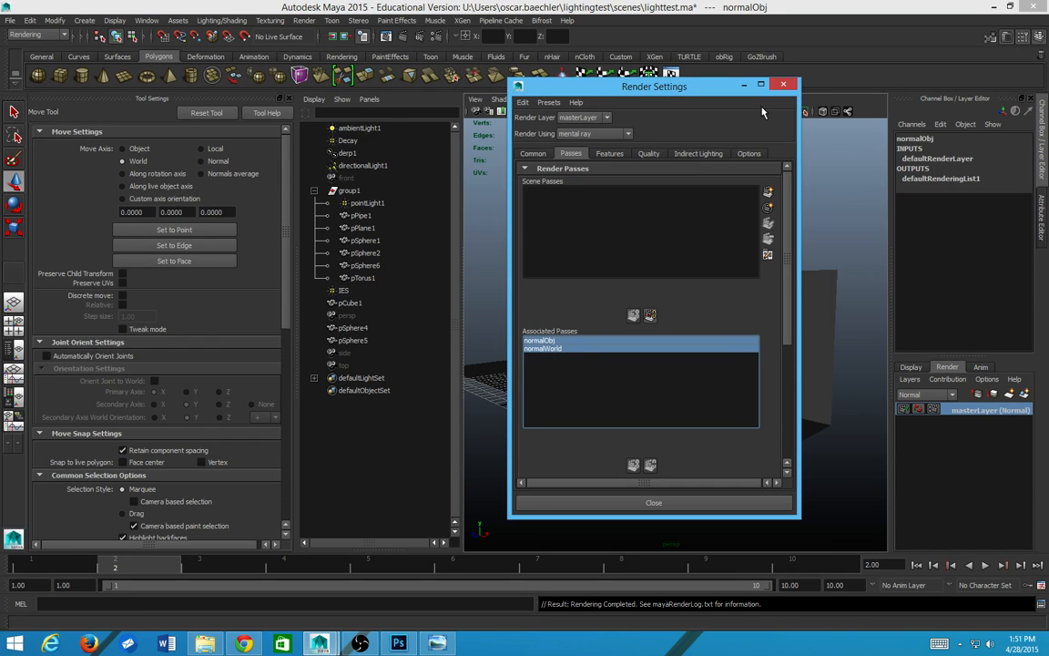
pyautogui.click(784, 84)
# Step: Reopen the recent lighttest.ma scene from the lightingtest project, discarding unsaved changes and continuing past the student version notice
pyautogui.click(11, 20)
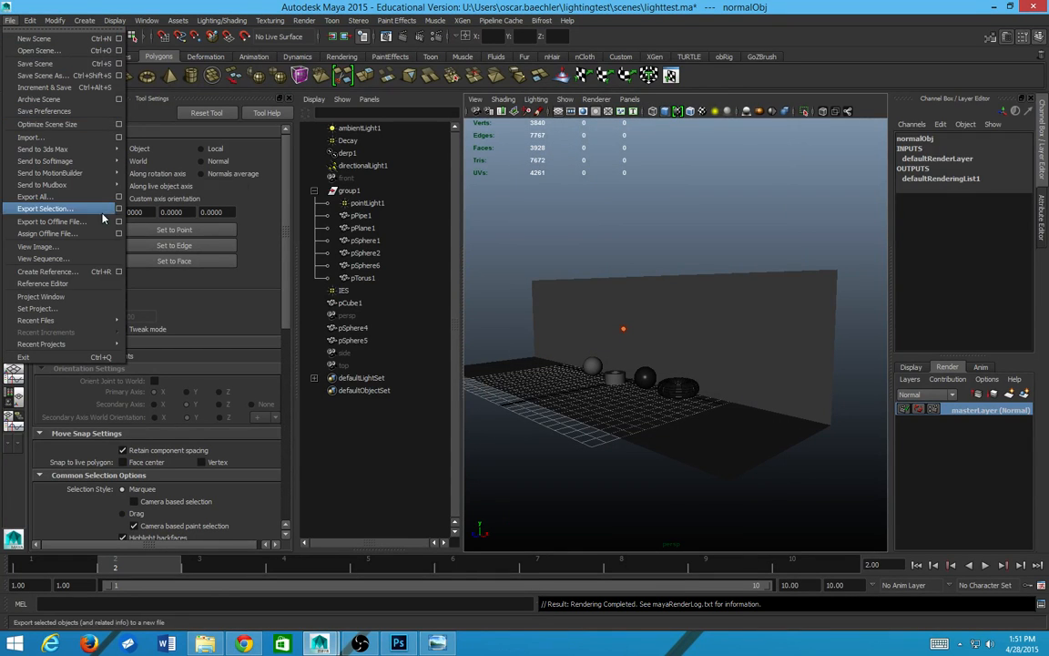
pyautogui.moveTo(106, 326)
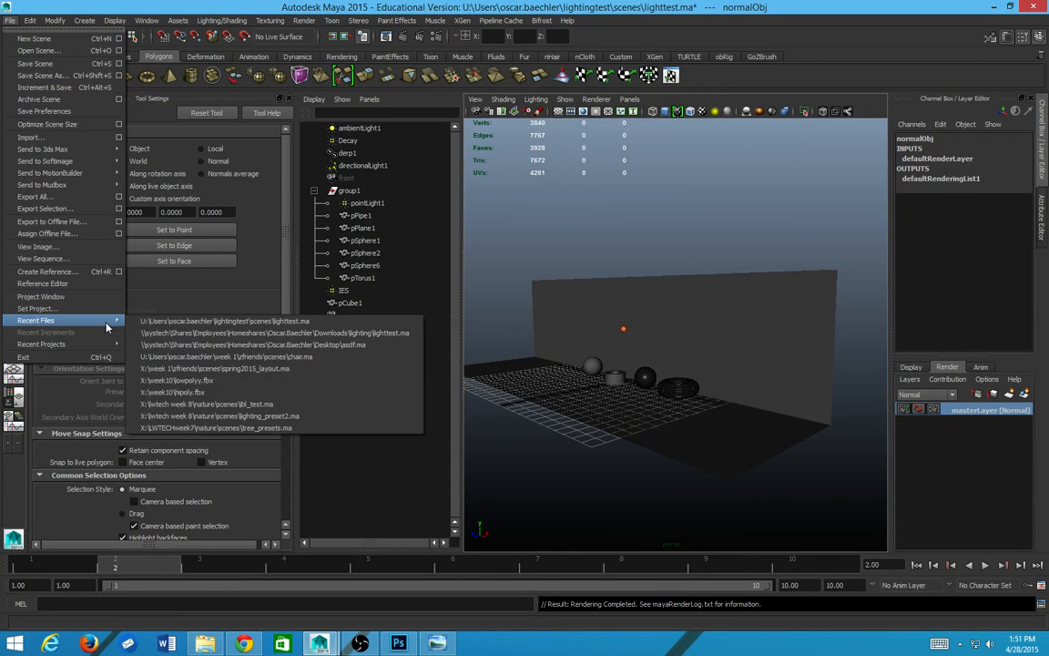
pyautogui.click(206, 322)
pyautogui.click(526, 326)
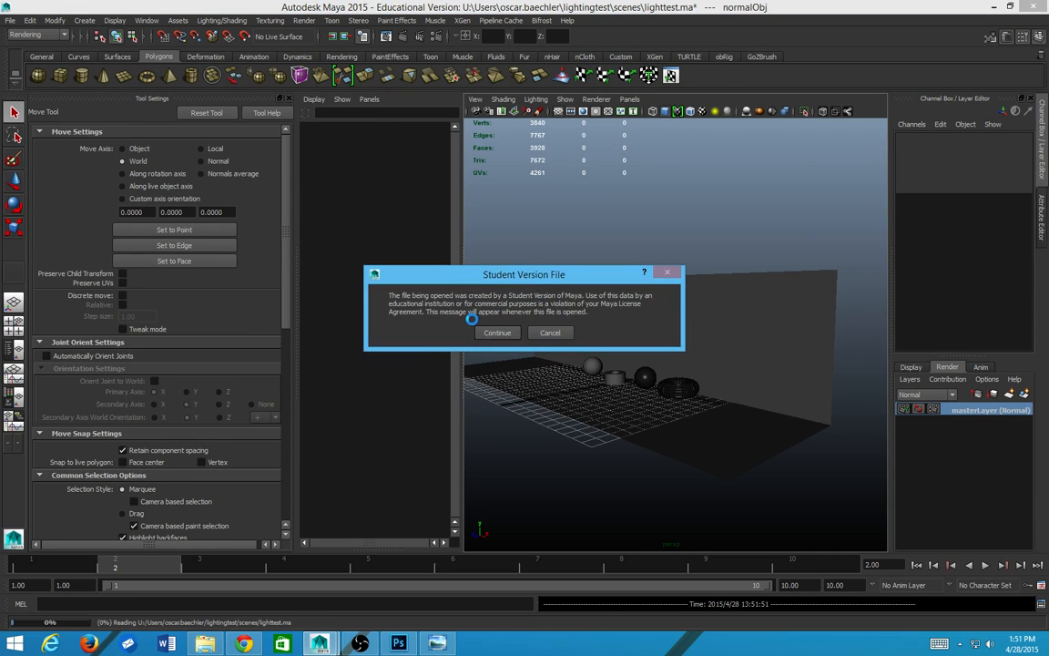
pyautogui.click(497, 331)
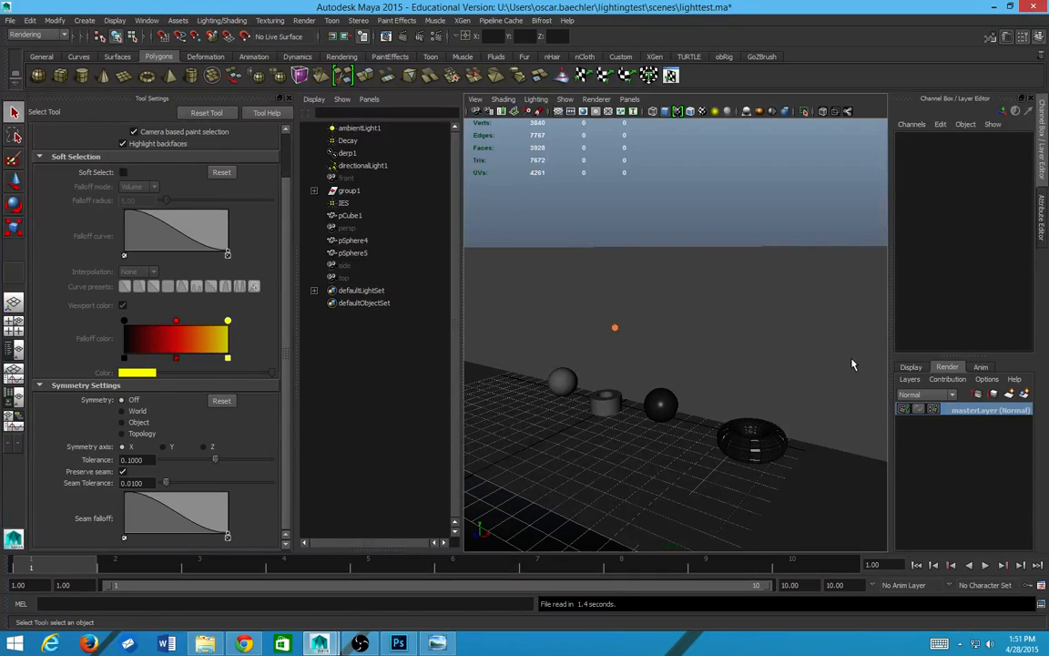
# Step: Show the display layers, test-render the perspective view with the point layer on, and hide that layer
pyautogui.click(910, 368)
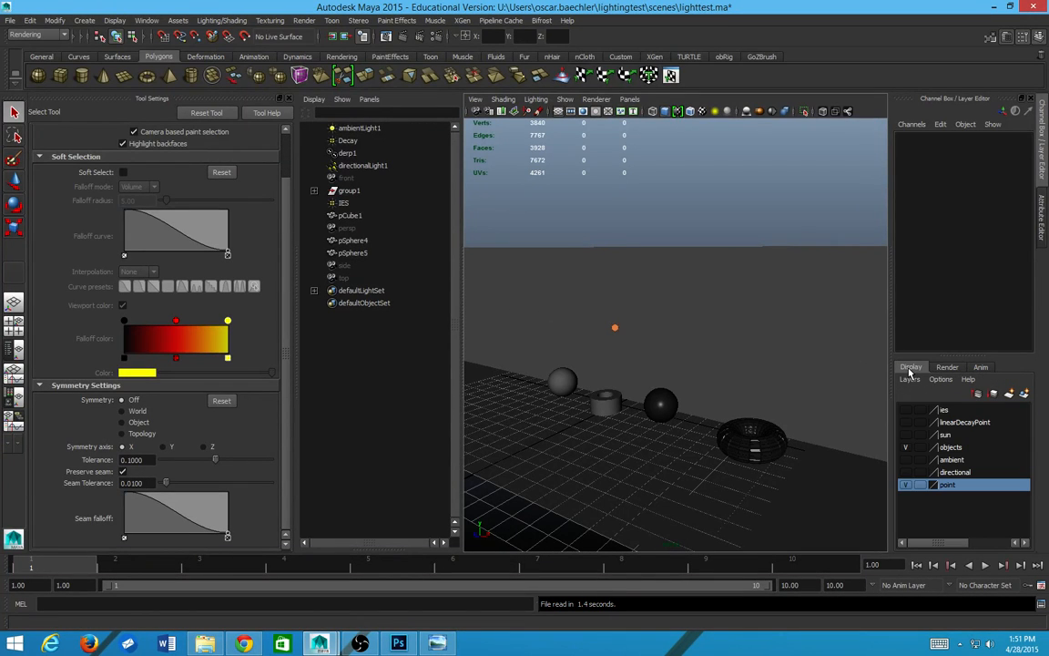
pyautogui.click(403, 38)
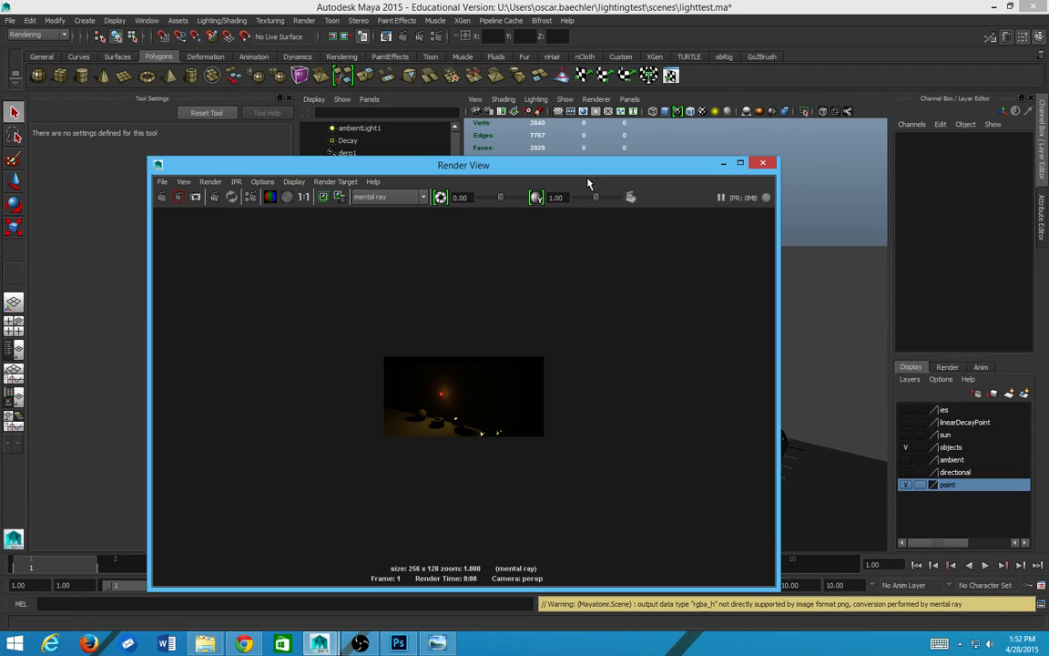
pyautogui.click(768, 163)
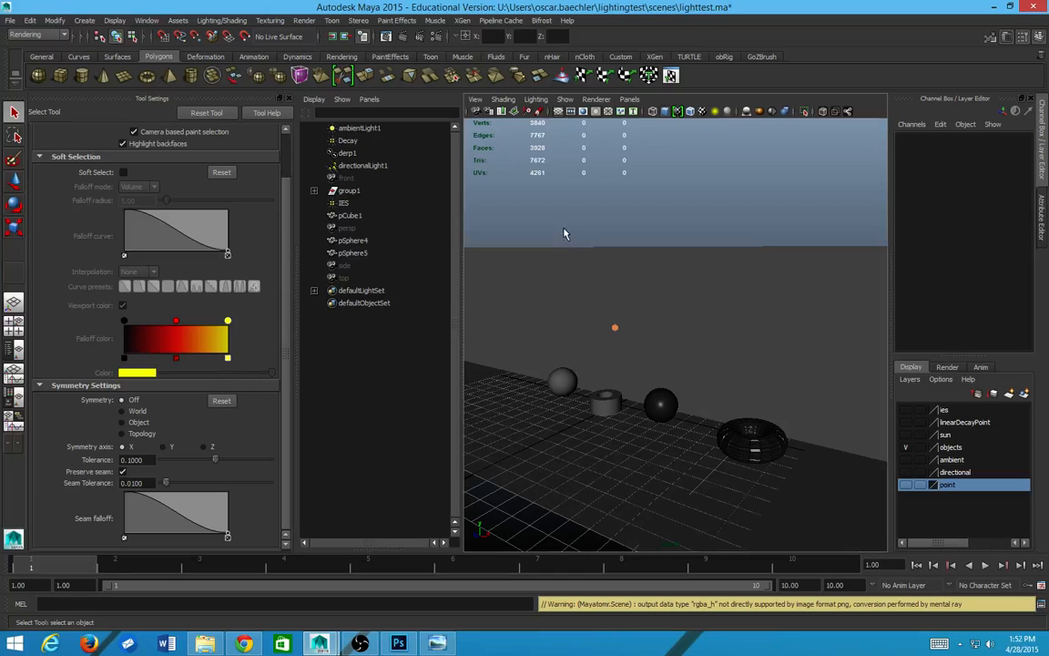
# Step: Create a Physical Sun and Sky environment in the mental ray indirect lighting settings and close Render Settings
pyautogui.click(436, 40)
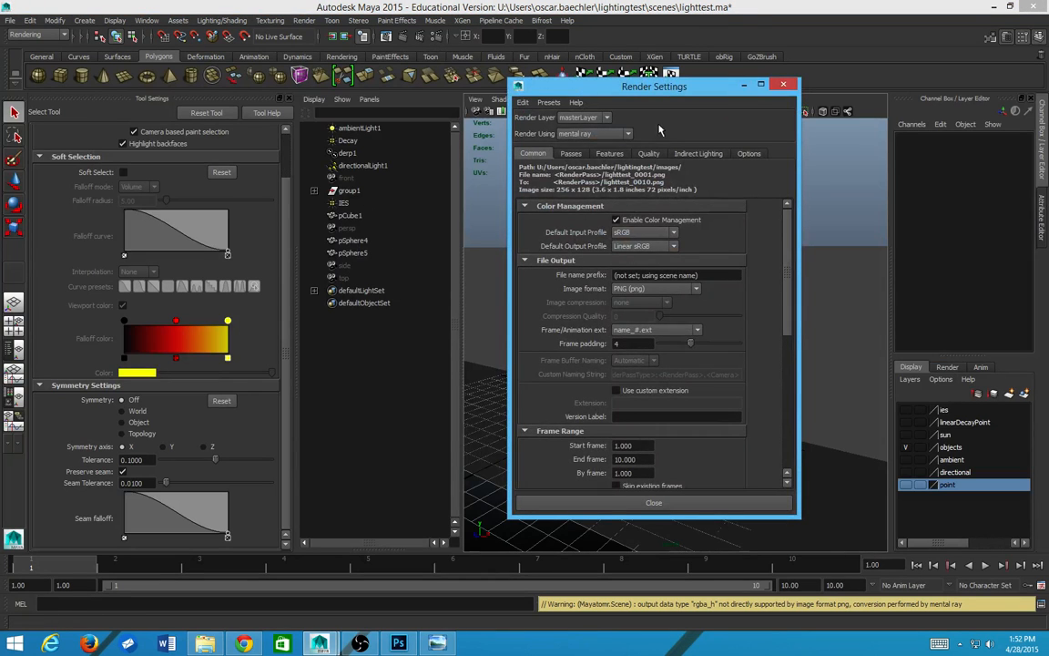
pyautogui.click(683, 151)
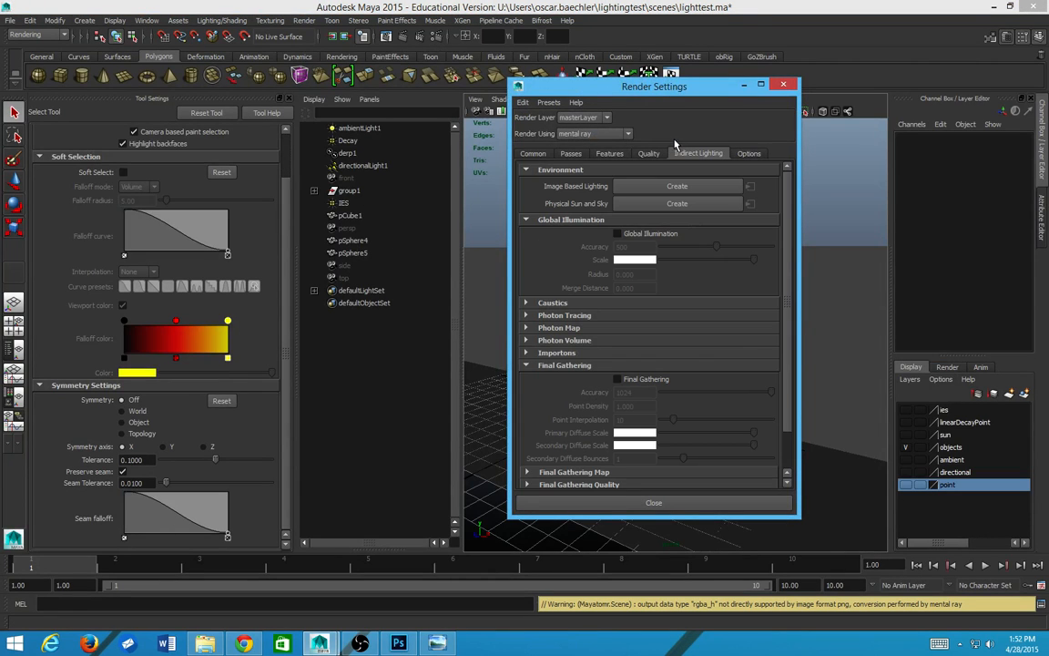
pyautogui.click(783, 84)
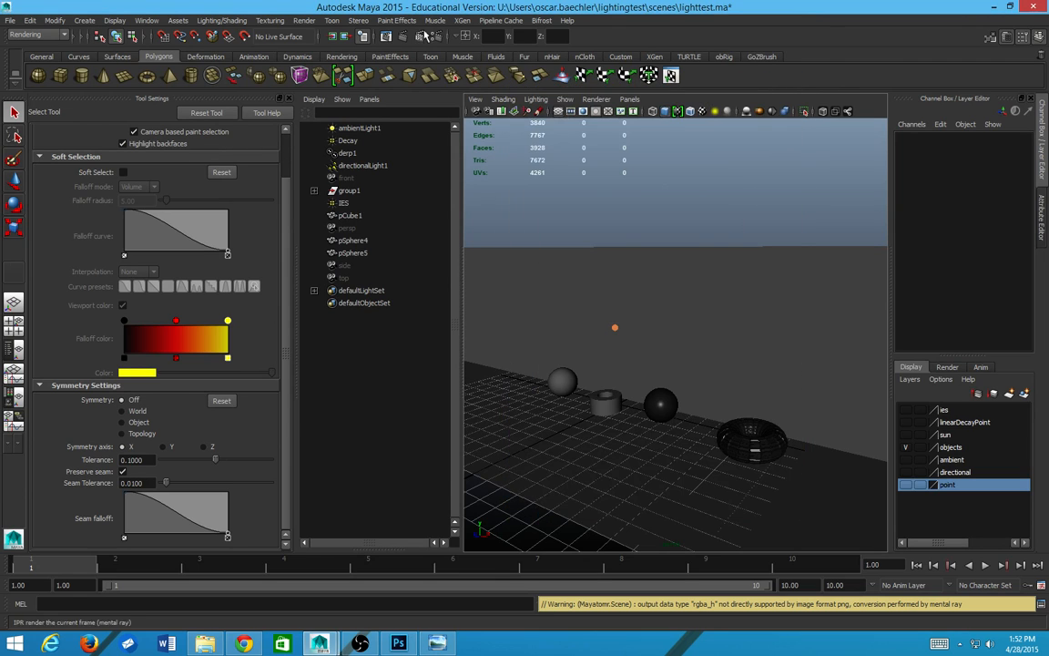
pyautogui.click(386, 36)
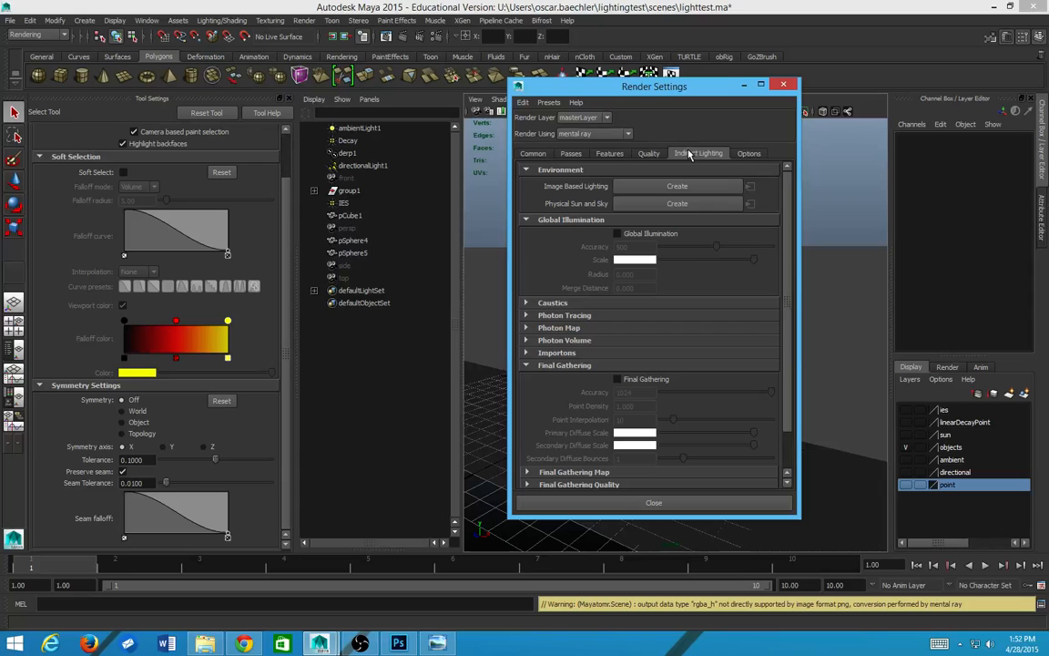
pyautogui.click(674, 204)
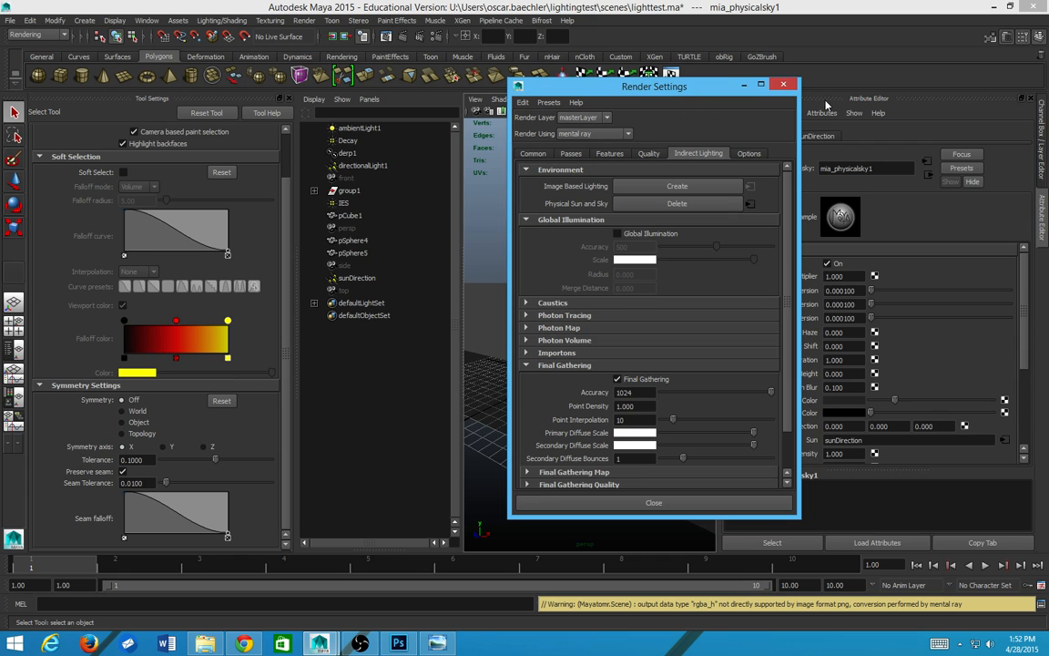
pyautogui.click(783, 84)
# Step: Review the mia_physicalsky1 attributes, render the scene with the physical sun and sky, and inspect the render up close
pyautogui.scroll(-3, 810, 351)
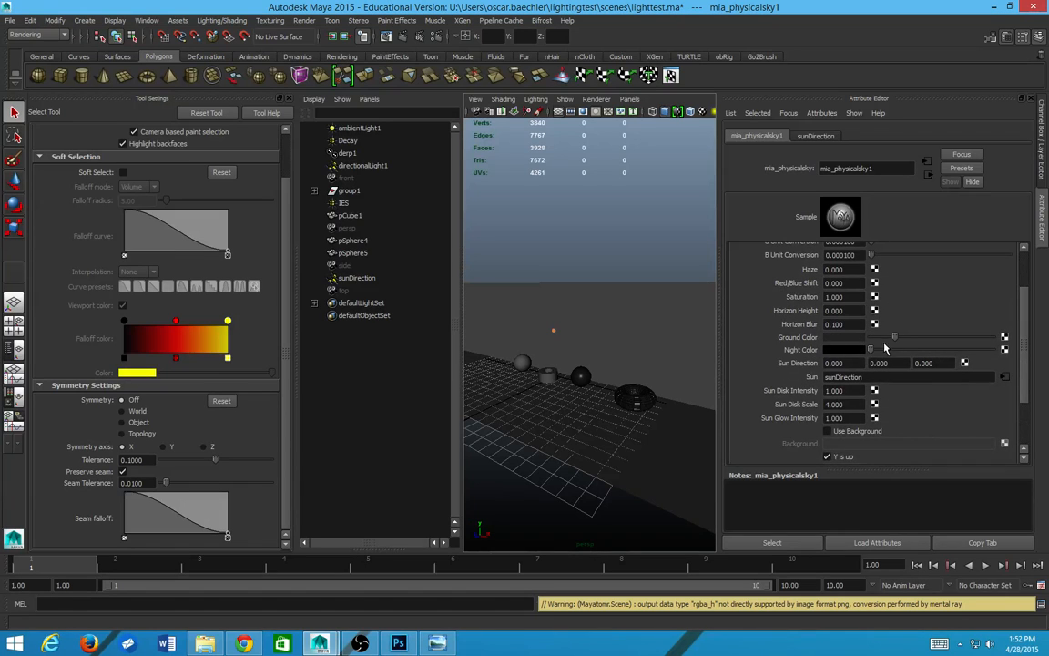
pyautogui.scroll(3, 843, 283)
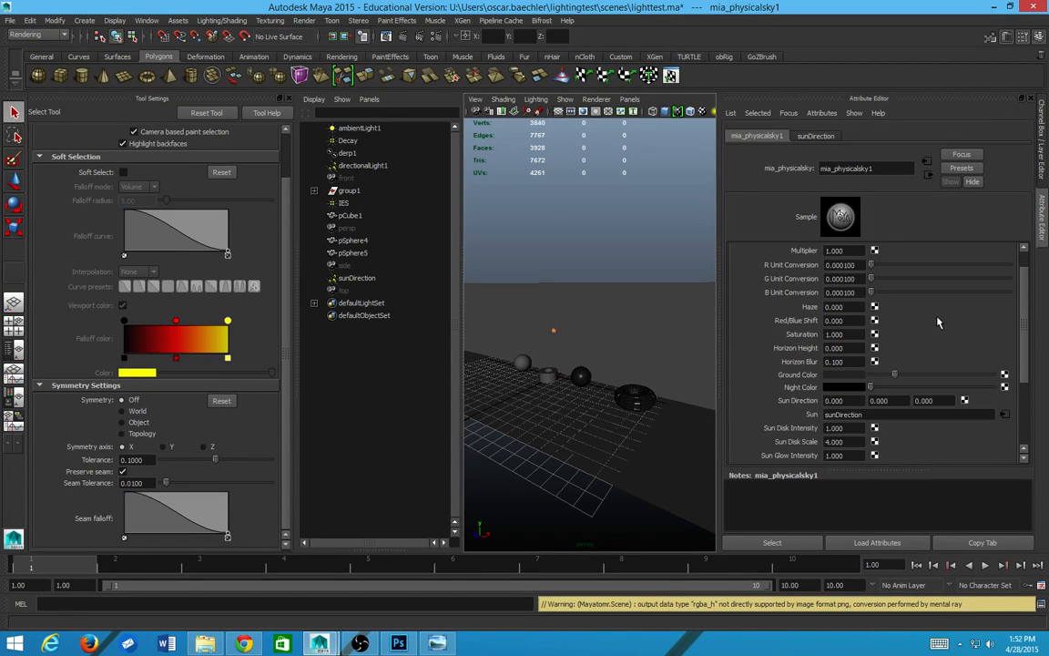
pyautogui.click(403, 37)
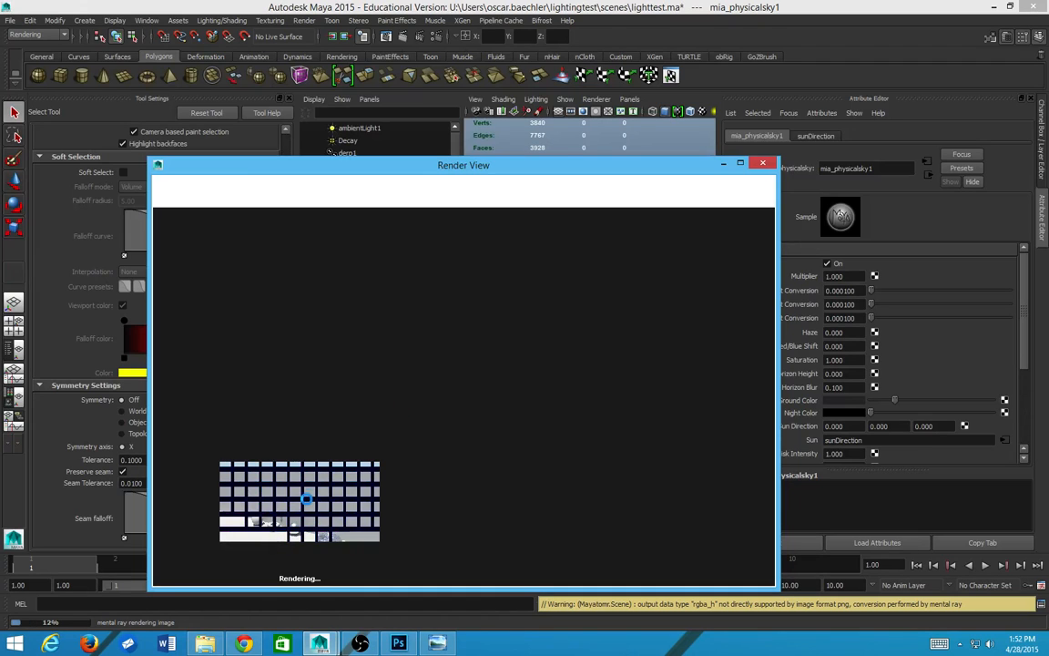
pyautogui.scroll(4, 353, 497)
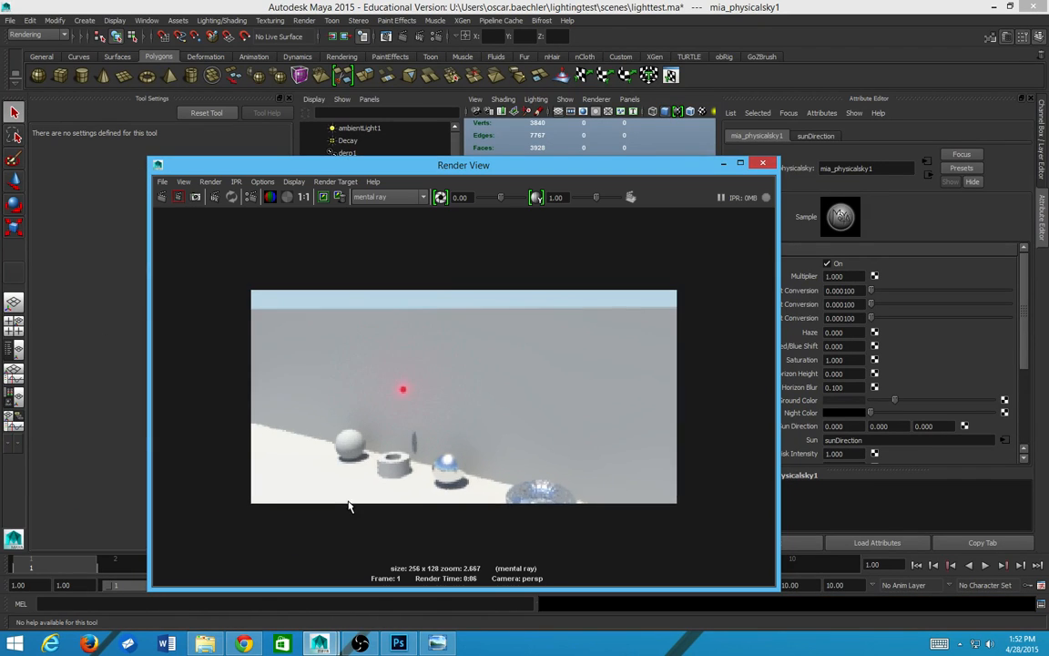
pyautogui.scroll(-3, 422, 462)
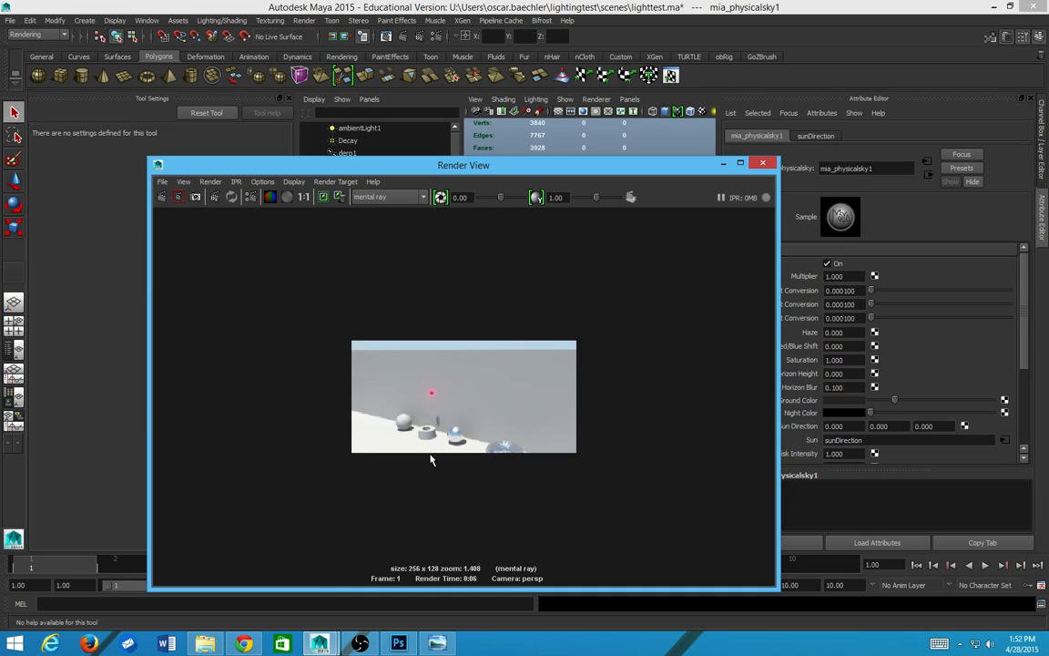
pyautogui.scroll(2, 434, 462)
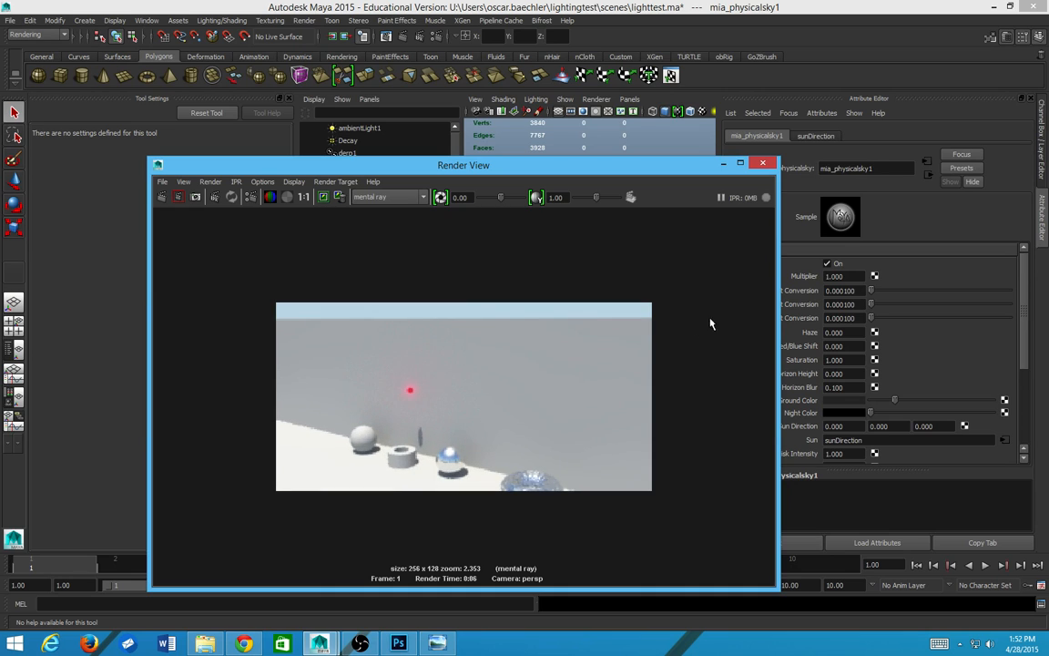
pyautogui.click(762, 163)
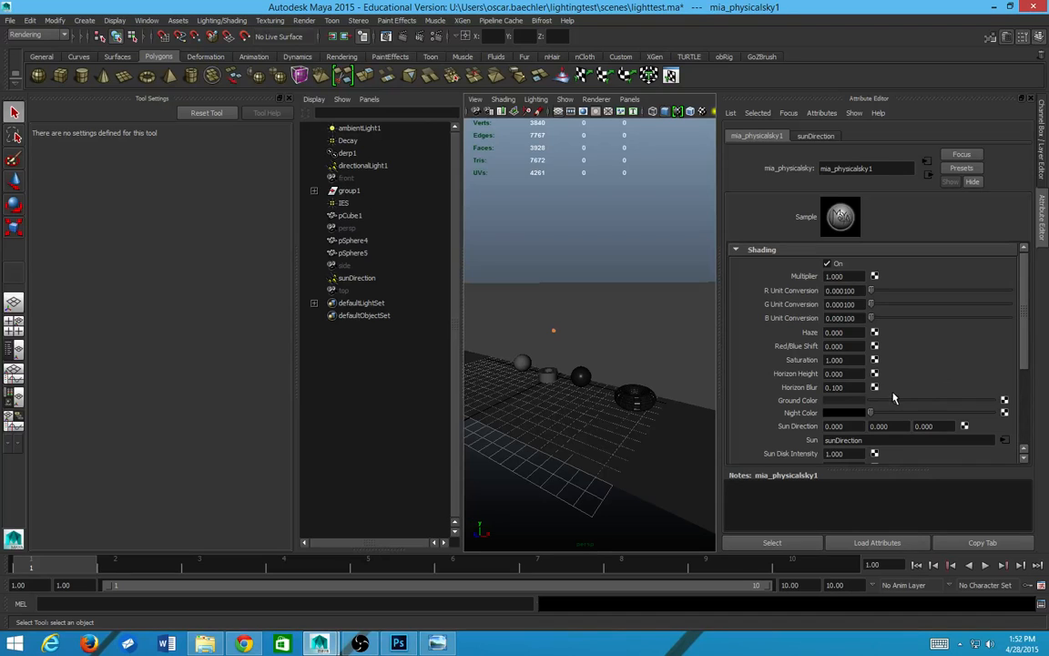
# Step: Change the physical sky's Ground Color to a light khaki tone and look over its sun attributes
pyautogui.moveTo(892, 398); pyautogui.dragTo(920, 402)
pyautogui.click(846, 402)
pyautogui.moveTo(949, 399); pyautogui.dragTo(930, 404)
pyautogui.click(958, 366)
pyautogui.click(934, 397)
pyautogui.click(876, 426)
pyautogui.scroll(-3, 820, 376)
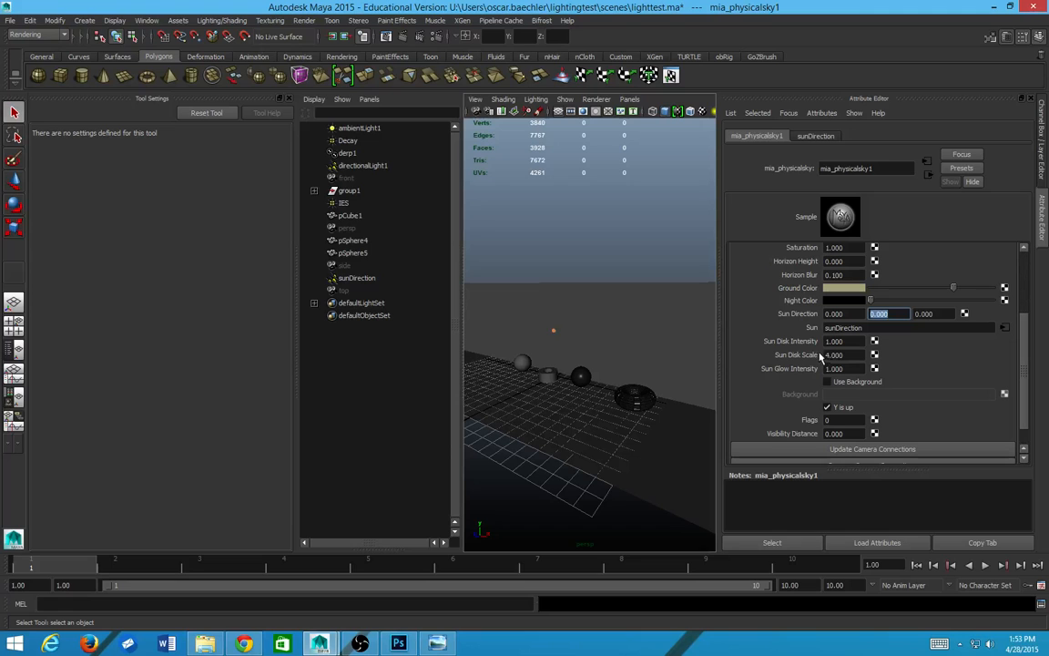
# Step: Switch to Windows Photo Viewer and compare the reference renders from mentalRay_physSun_GlobalIllumination back through the final gather versions to mentalRay_physSun
pyautogui.hotkey('alt', 'Tab')
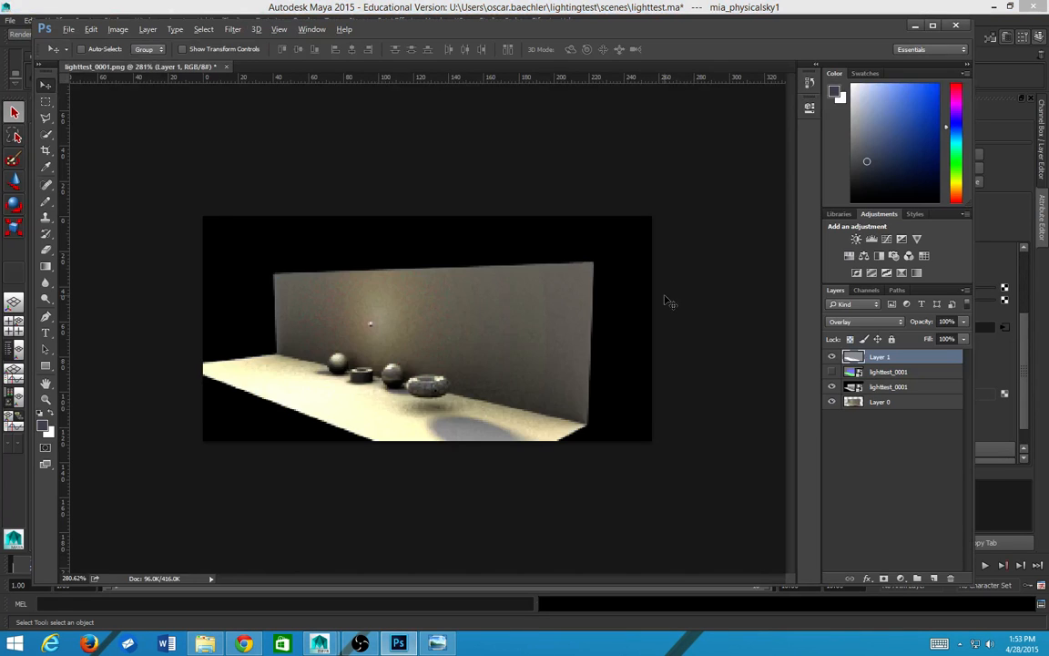
pyautogui.hotkey('alt', 'Tab')
pyautogui.hotkey('alt', 'Tab')
pyautogui.hotkey('alt', 'Tab')
pyautogui.hotkey('alt', 'Tab')
pyautogui.hotkey('alt', 'Tab')
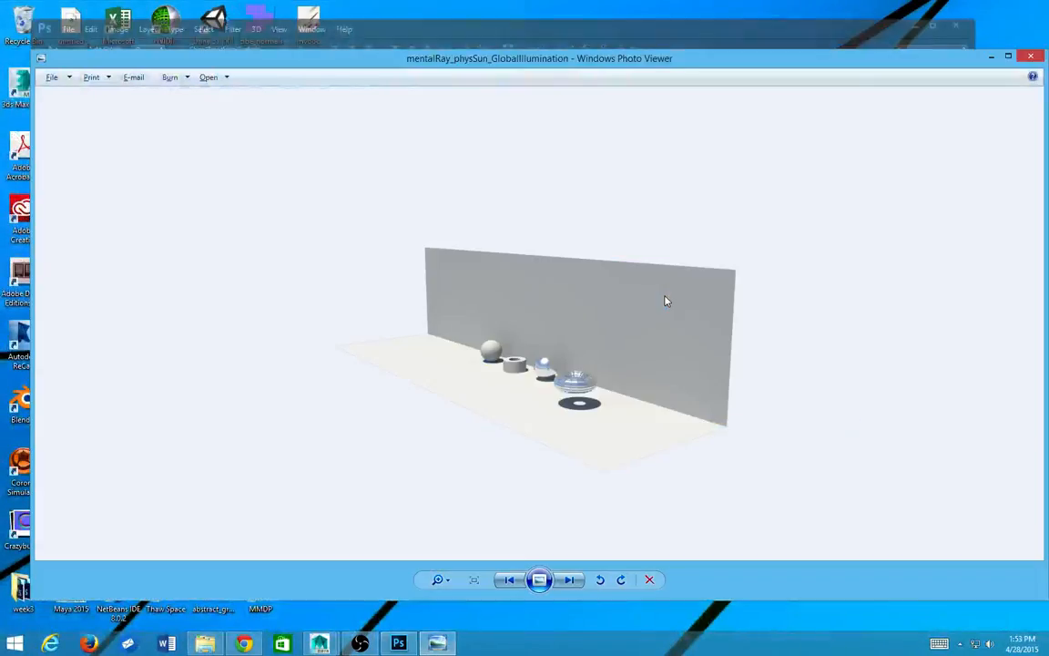
pyautogui.press('Right')
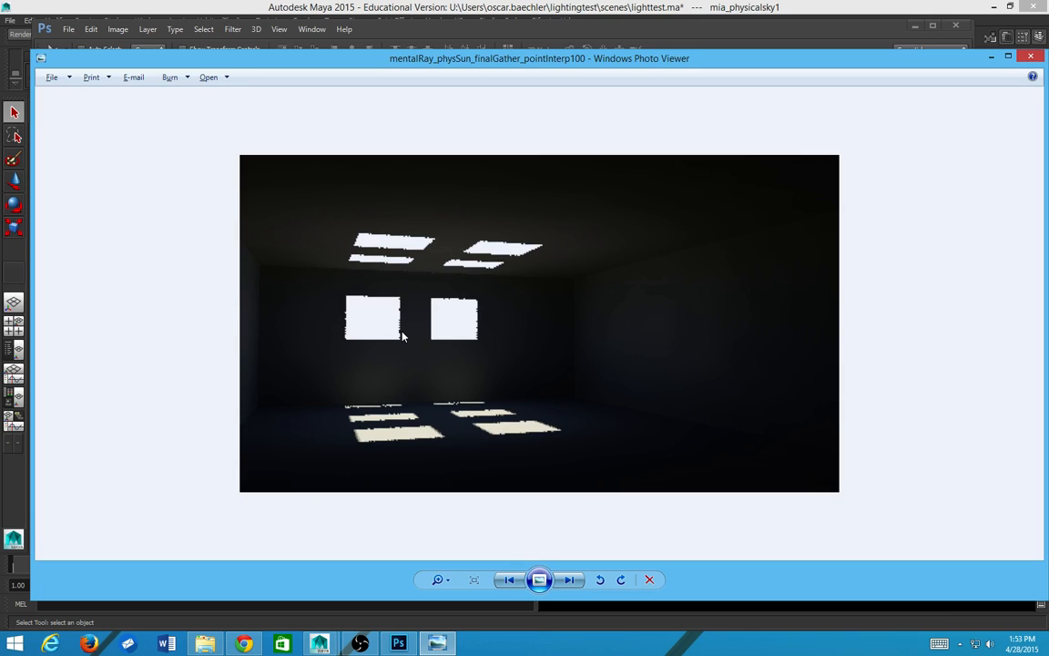
pyautogui.press('Left')
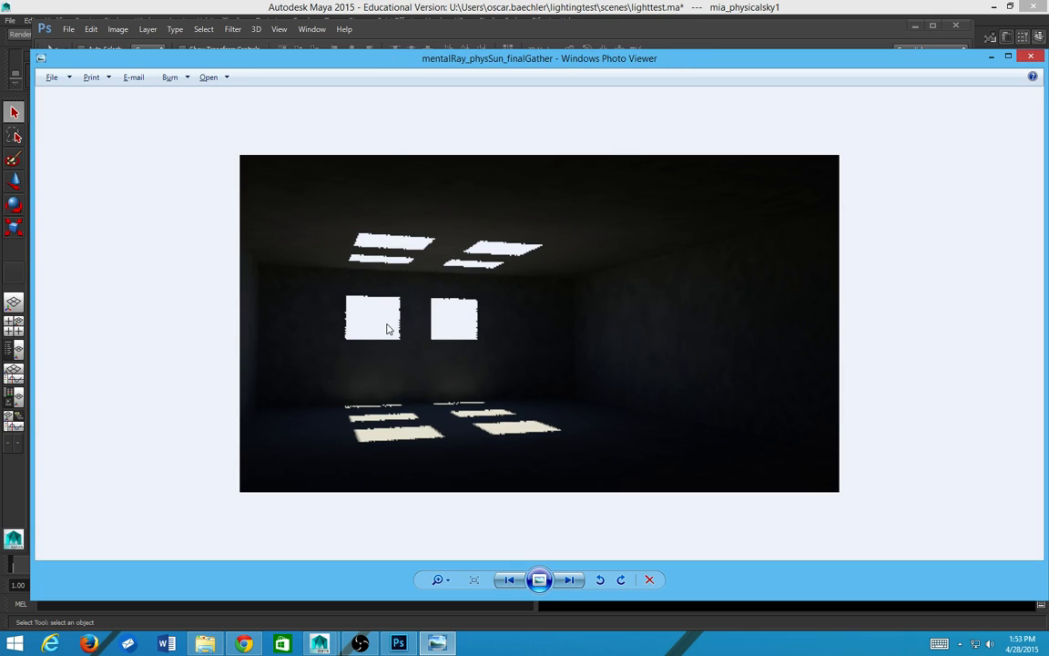
pyautogui.press('Left')
pyautogui.press('Left')
pyautogui.press('Left')
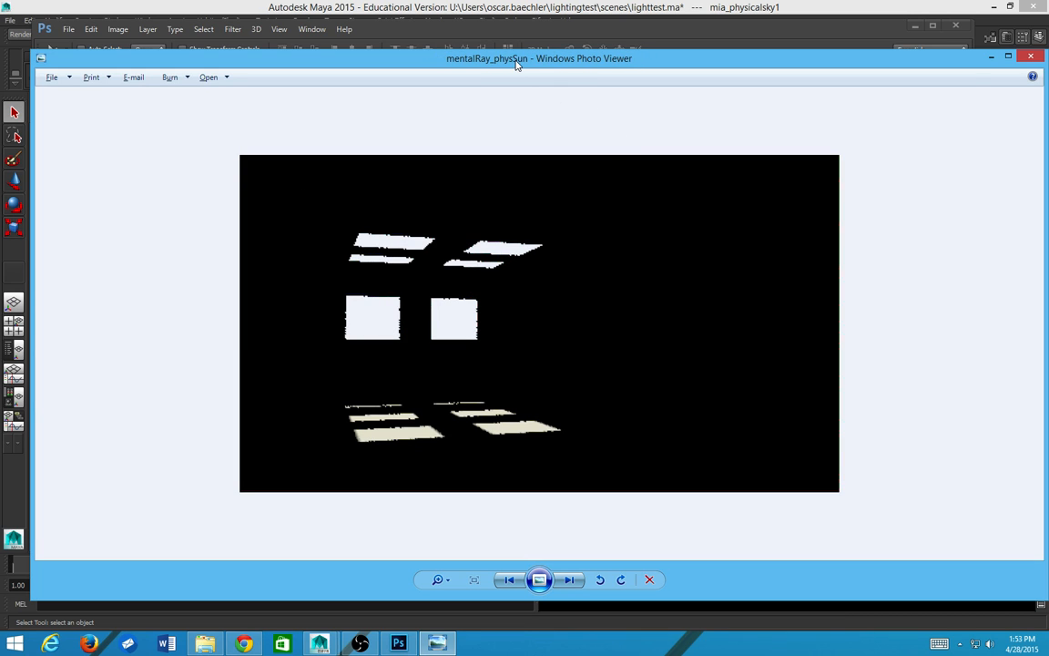
# Step: Switch back to Maya, select the floor-and-wall plane pPlane1 and bring up the Channel Box with the layers
pyautogui.hotkey('alt', 'Tab')
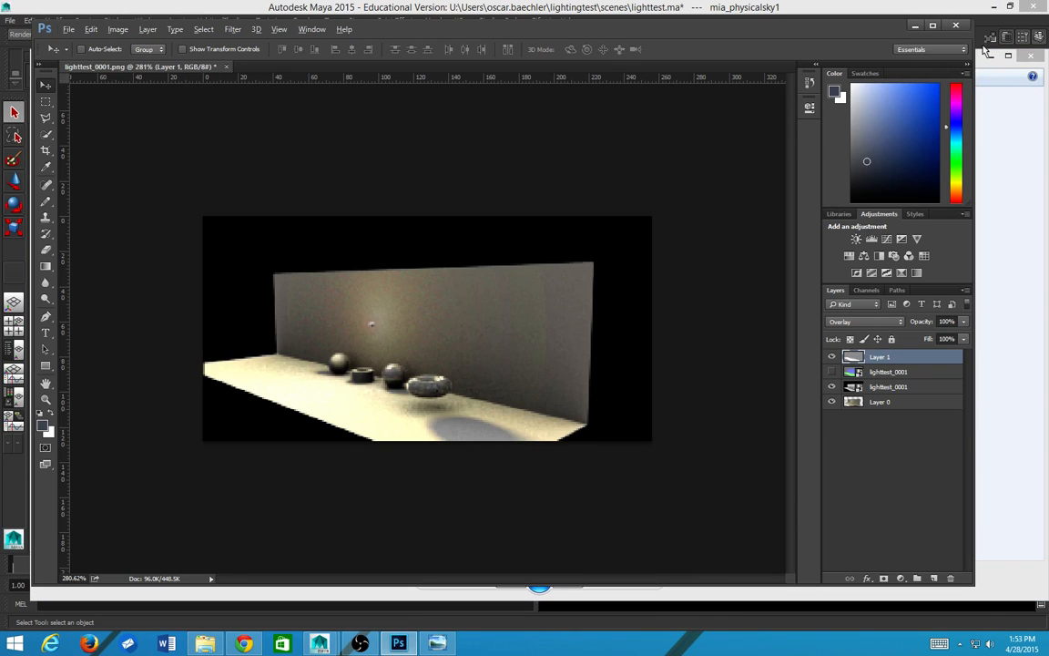
pyautogui.hotkey('alt', 'Tab')
pyautogui.hotkey('alt', 'Tab')
pyautogui.press('Tab')
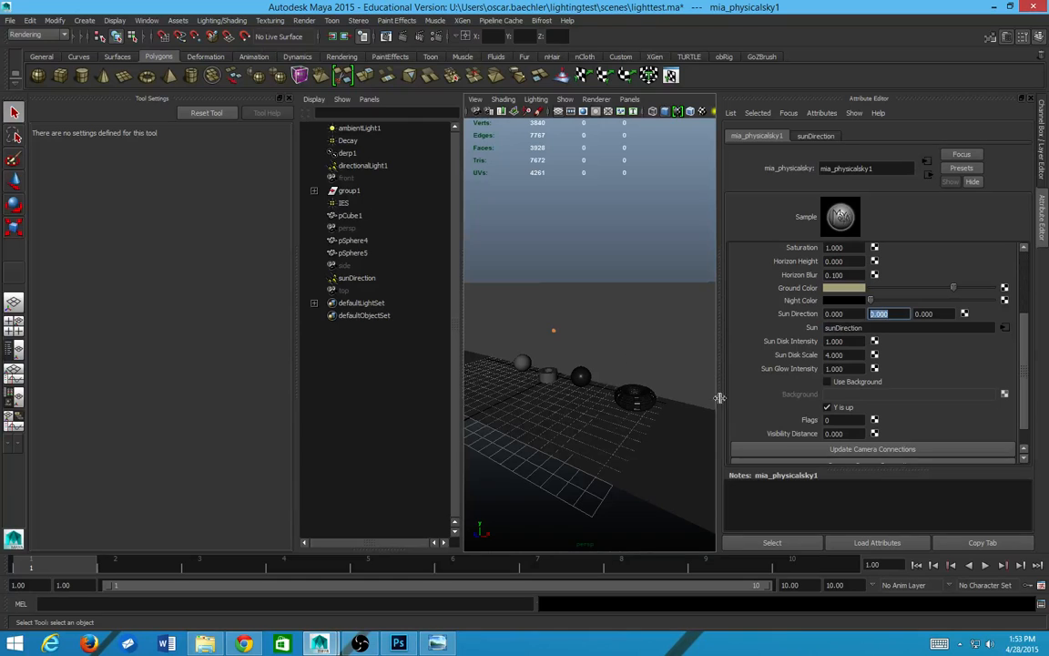
pyautogui.click(666, 413)
pyautogui.hotkey('ctrl', 'a')
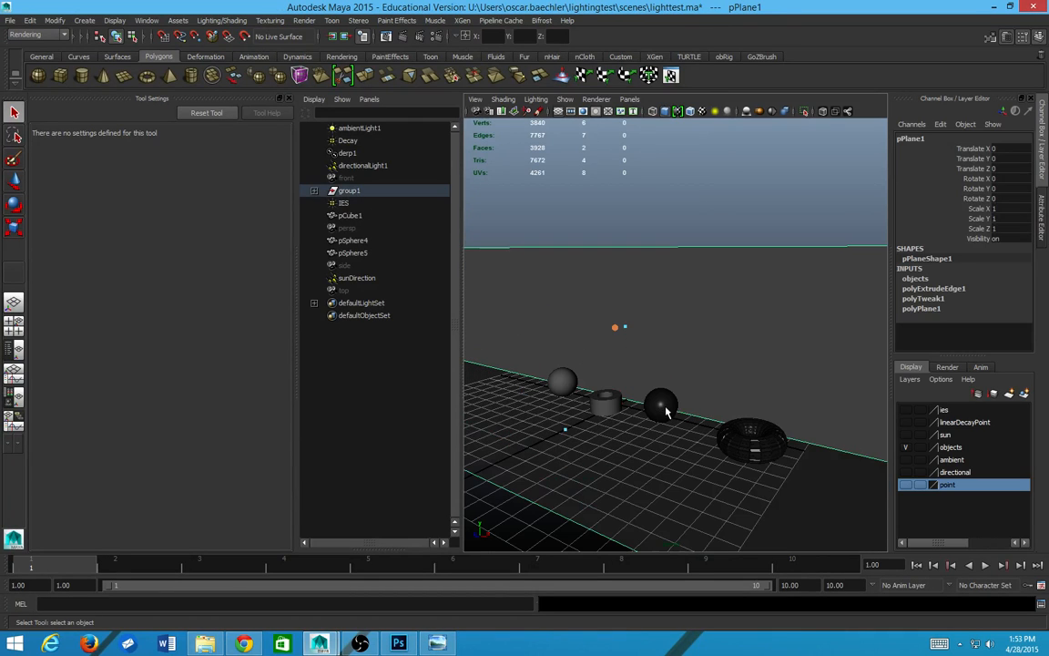
# Step: Show the sun display layer, hide the objects layer, and place the camera inside the room facing the windows
pyautogui.click(906, 437)
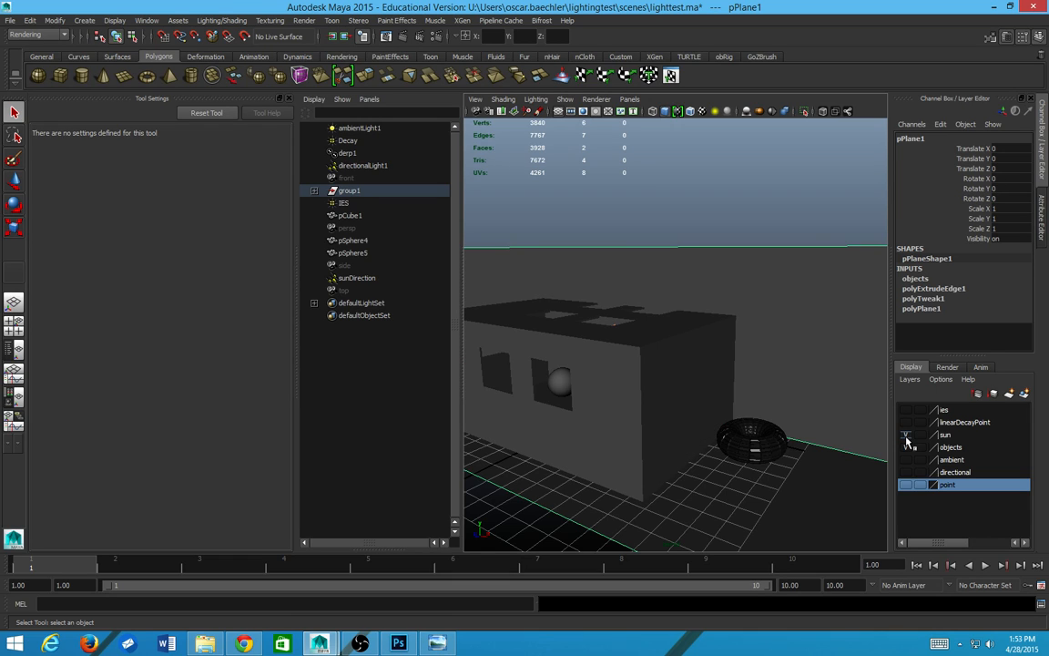
pyautogui.click(906, 448)
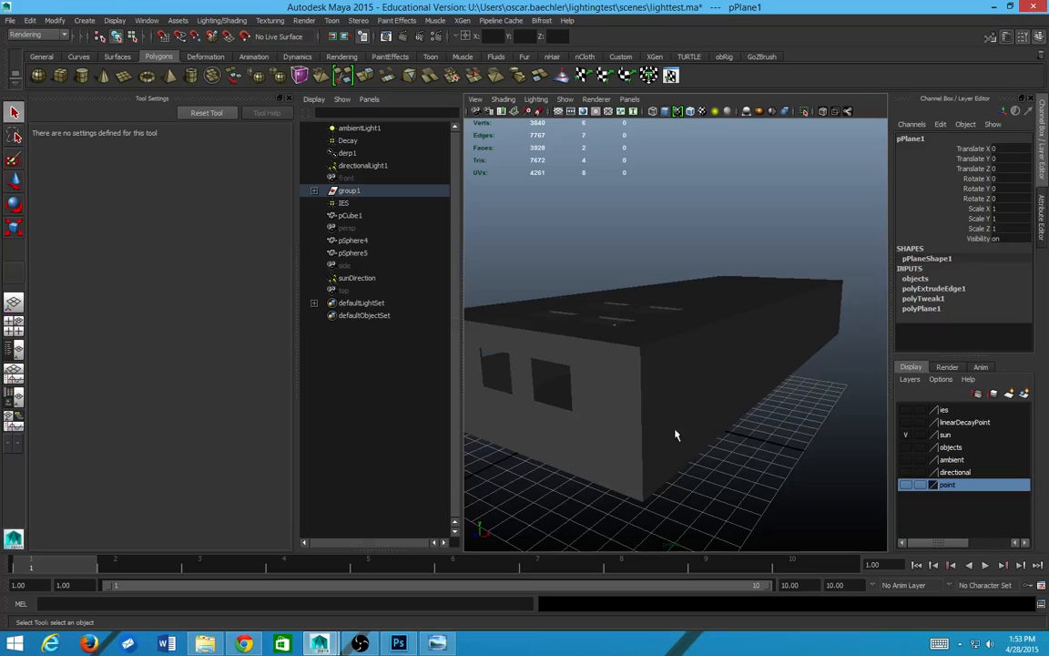
pyautogui.scroll(6, 626, 416)
pyautogui.keyDown('alt'); pyautogui.moveTo(634, 415); pyautogui.dragTo(507, 399); pyautogui.keyUp('alt')
pyautogui.scroll(4, 627, 369)
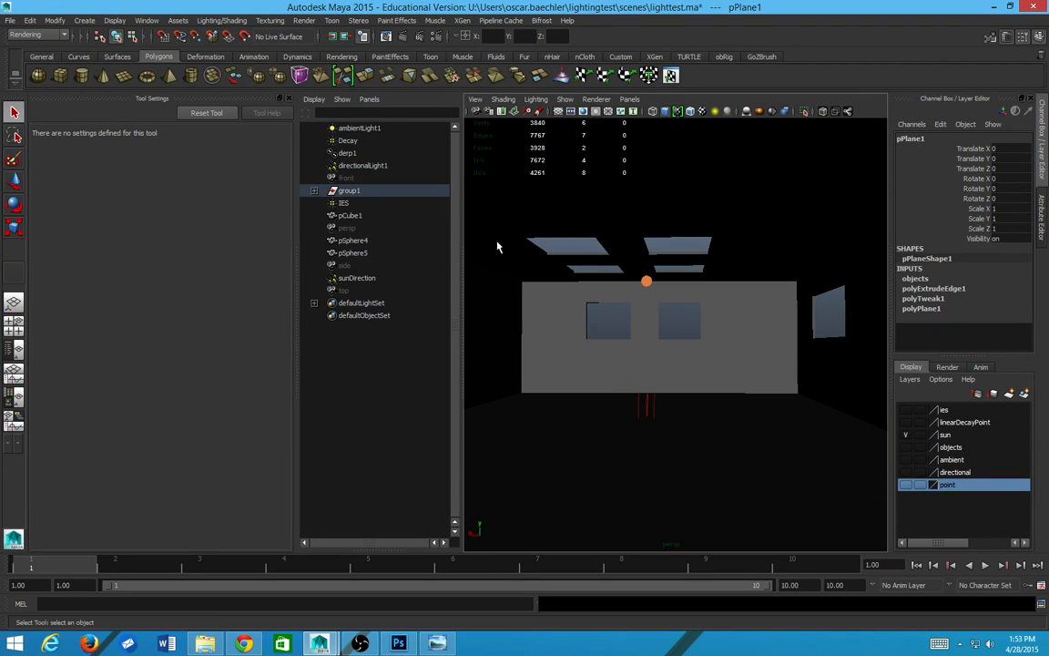
# Step: Add the small orange sphere in the room to the hidden point layer and render the room interior
pyautogui.click(647, 283)
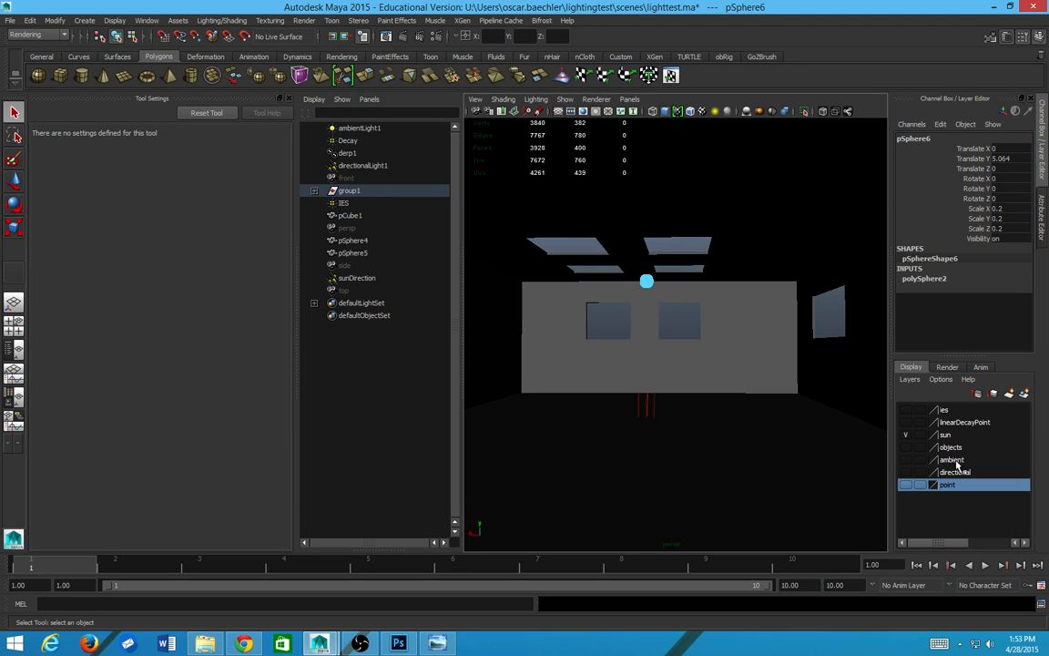
pyautogui.rightClick(953, 490)
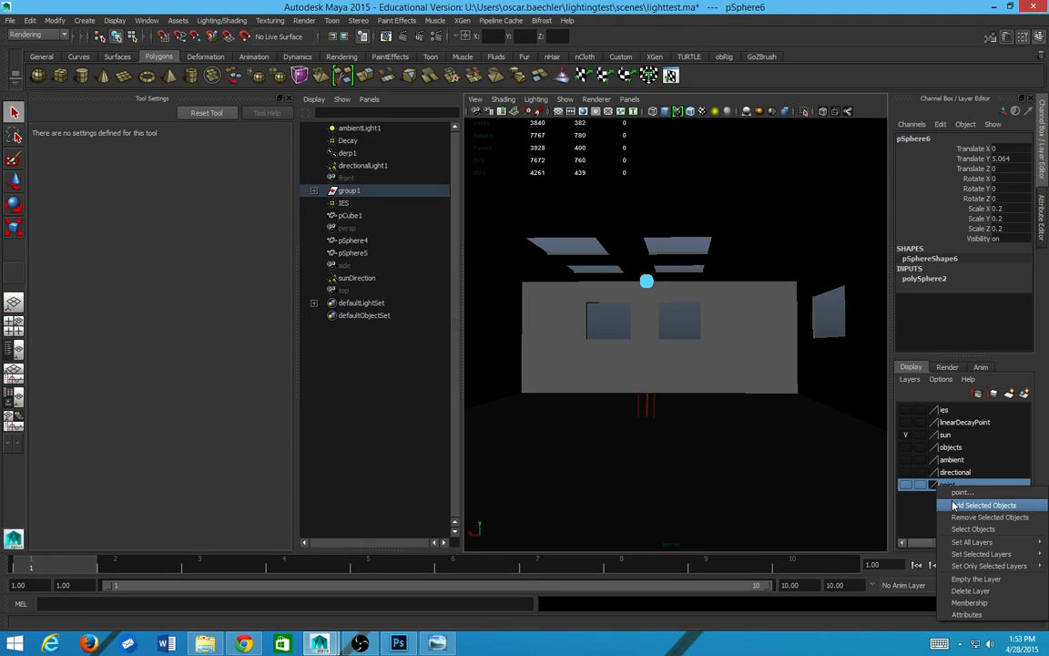
pyautogui.click(956, 506)
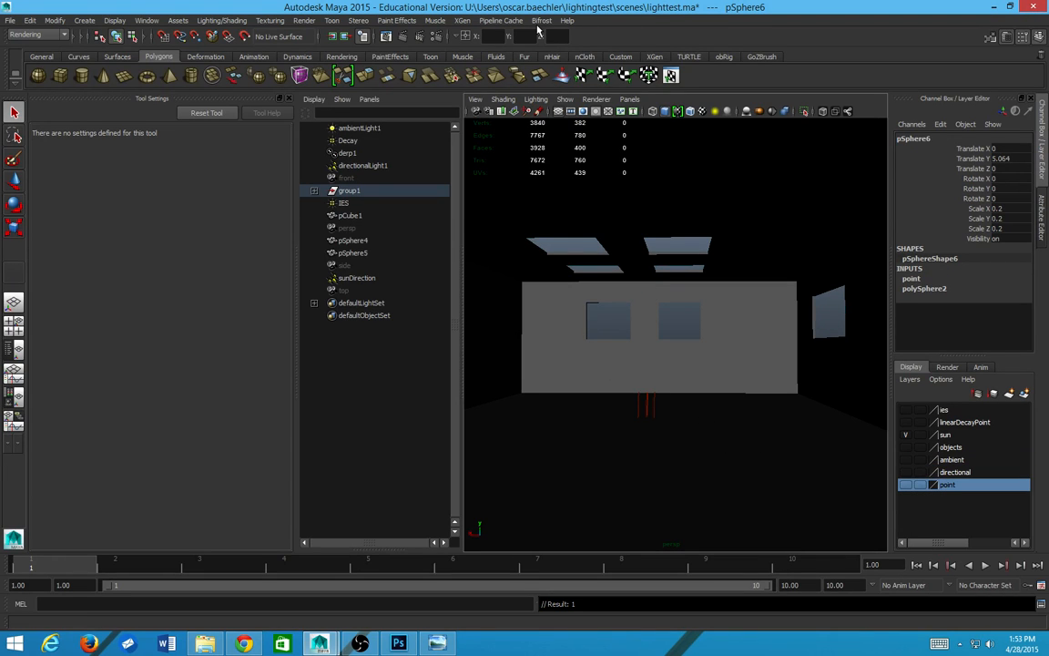
pyautogui.click(406, 35)
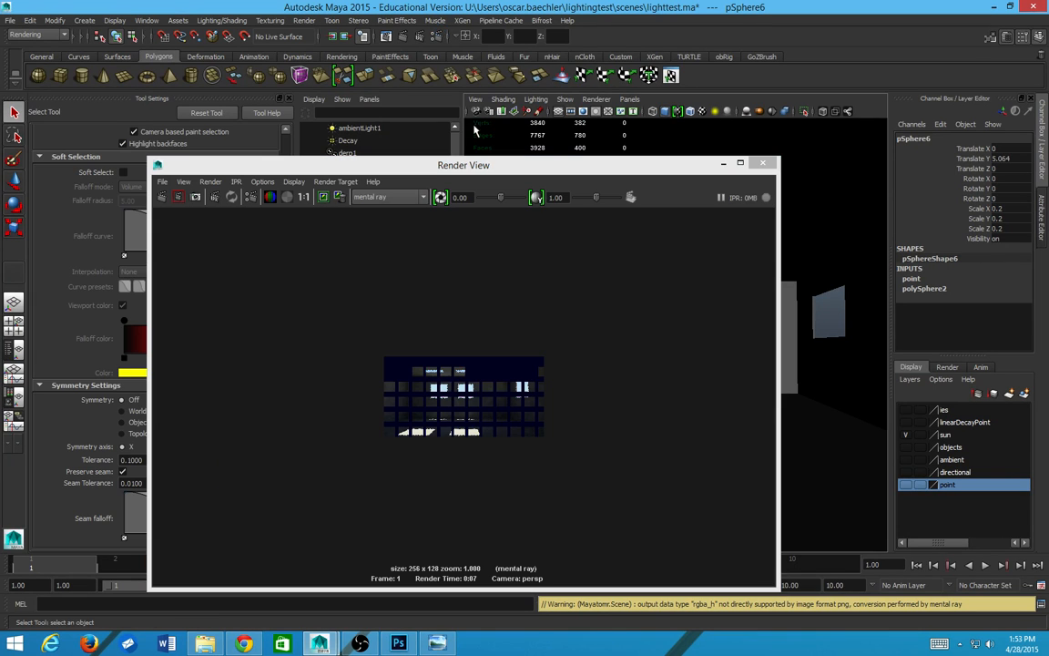
# Step: Turn off Final Gathering in the indirect lighting settings, then render the room interior and inspect the result
pyautogui.click(762, 163)
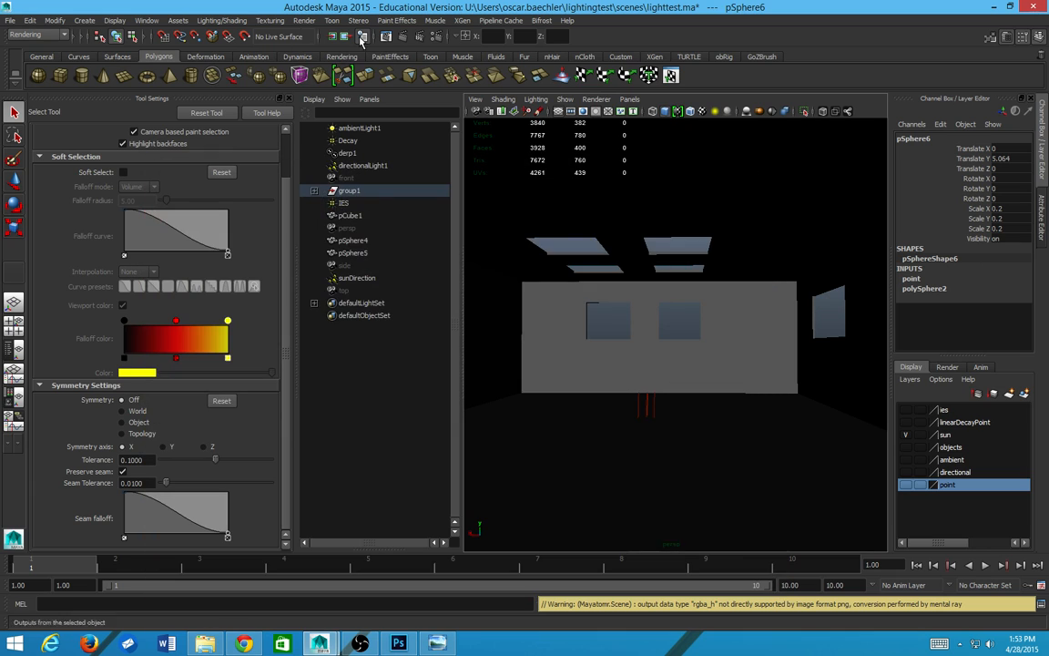
pyautogui.click(386, 37)
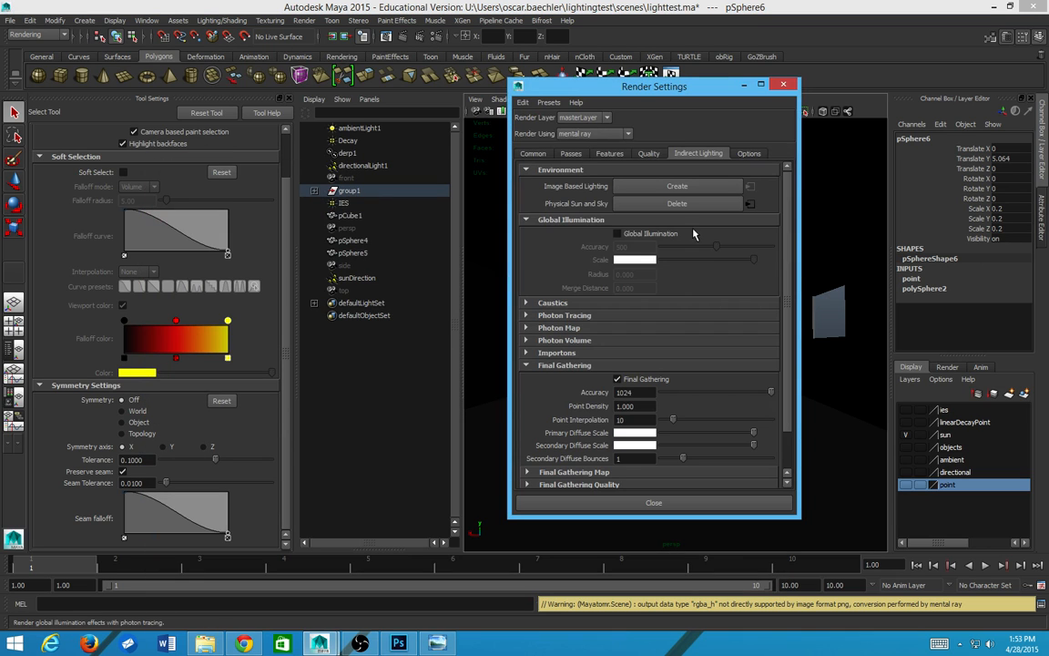
pyautogui.click(618, 379)
pyautogui.click(783, 83)
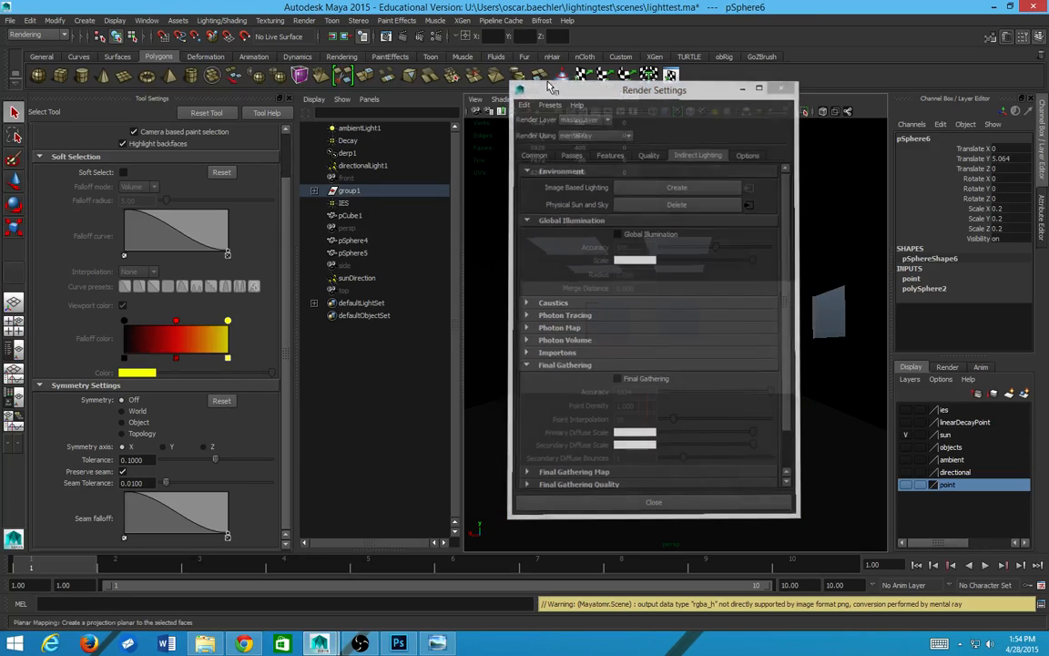
pyautogui.click(330, 36)
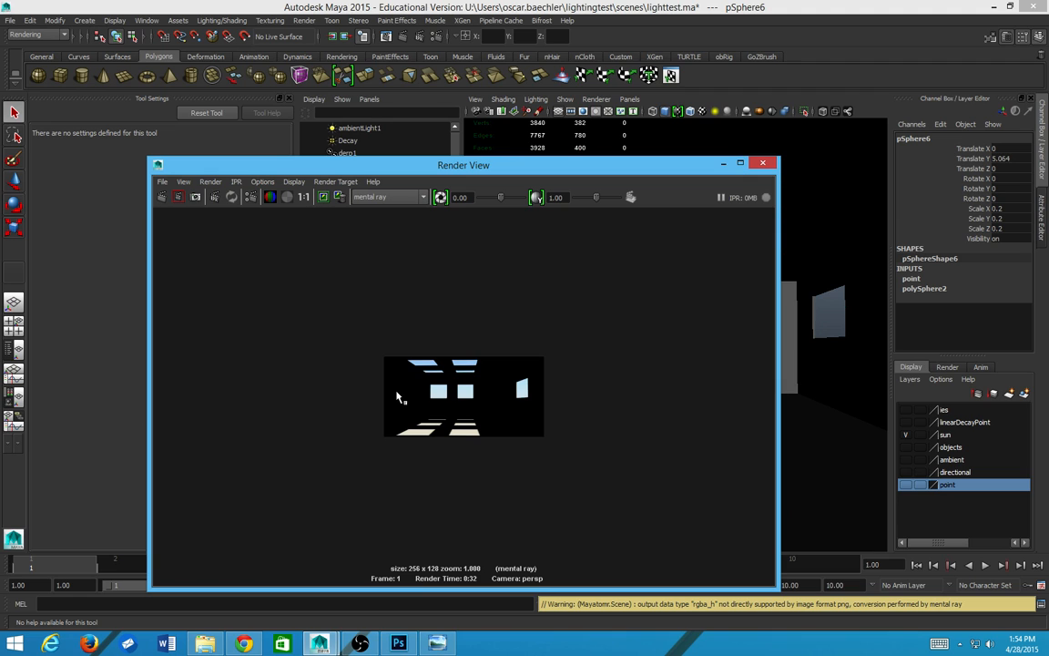
pyautogui.scroll(10, 585, 446)
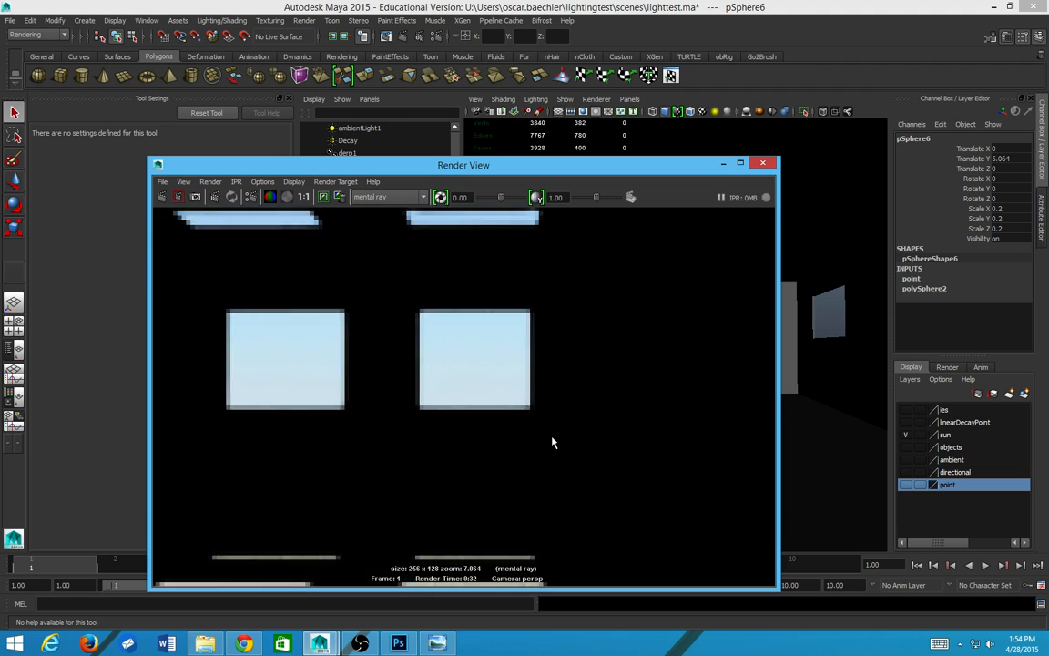
pyautogui.scroll(-5, 552, 443)
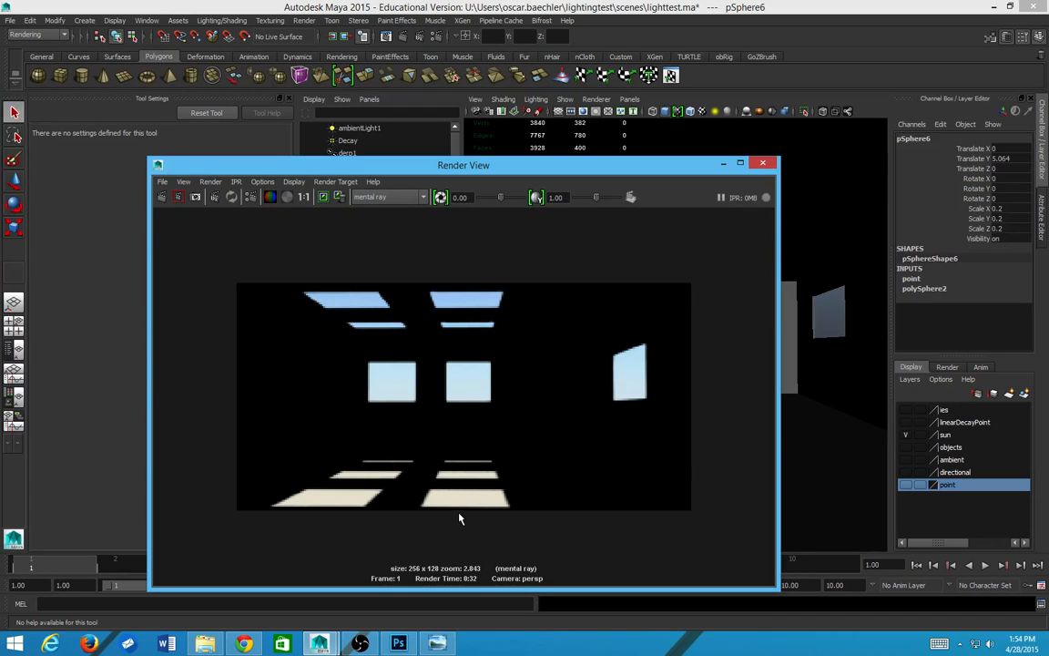
pyautogui.click(762, 163)
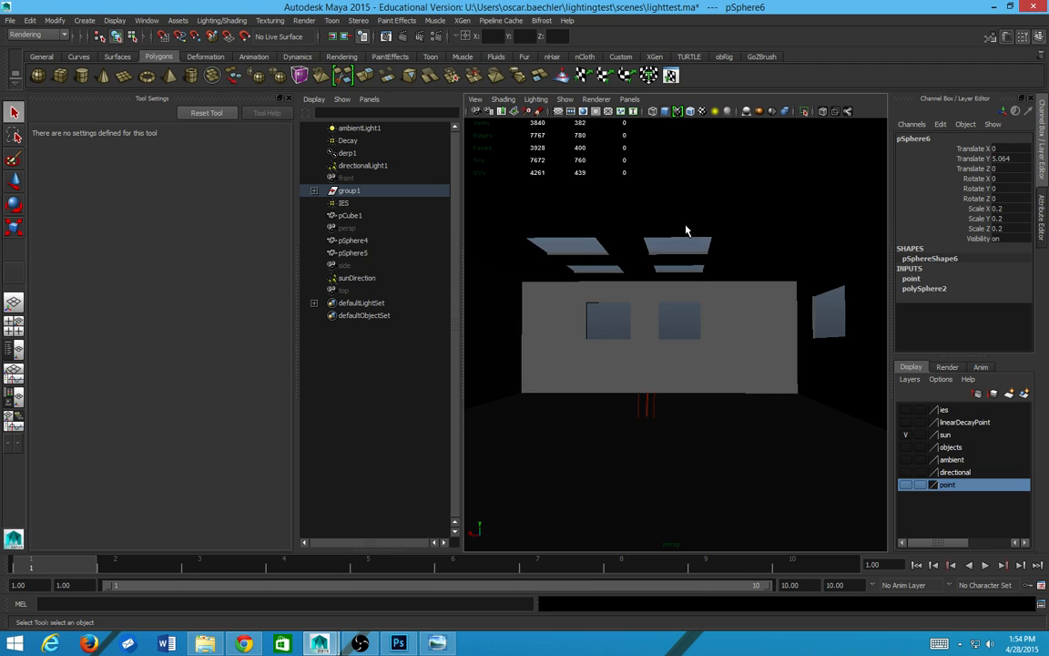
# Step: Turn Final Gathering back on with an accuracy of 100 and save the scene
pyautogui.keyDown('alt'); pyautogui.moveTo(685, 234); pyautogui.dragTo(677, 283); pyautogui.keyUp('alt')
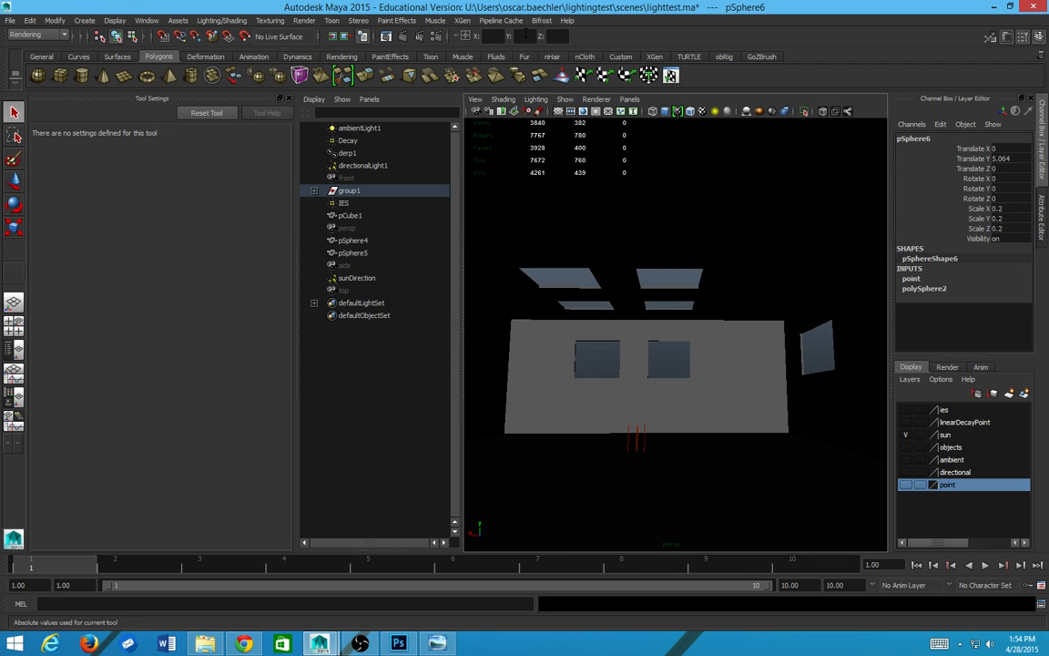
pyautogui.click(384, 37)
pyautogui.scroll(-2, 558, 332)
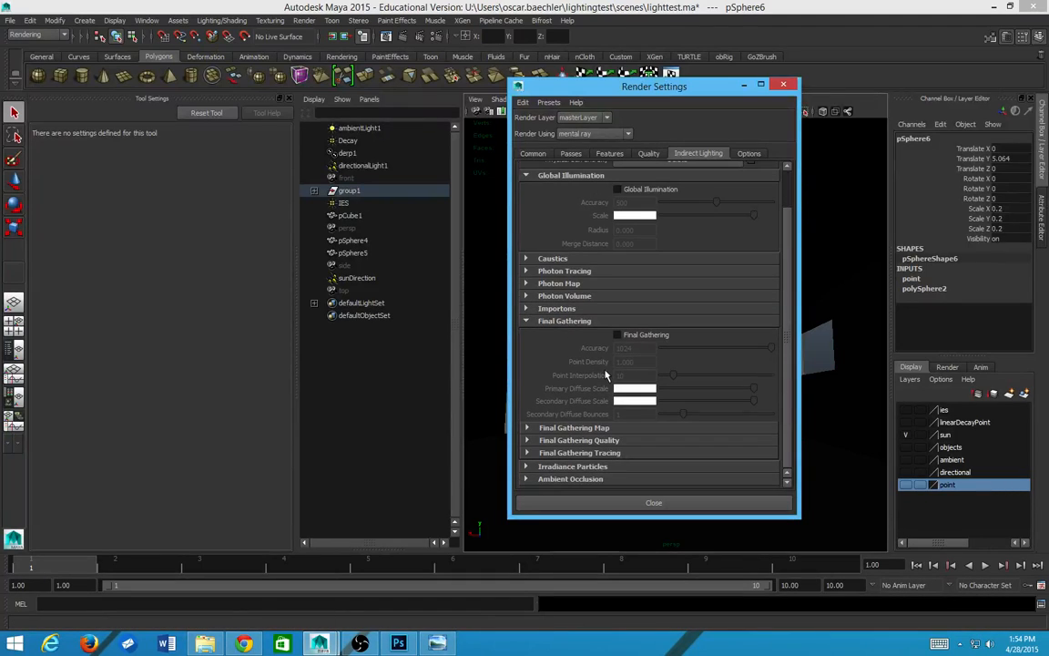
pyautogui.click(618, 336)
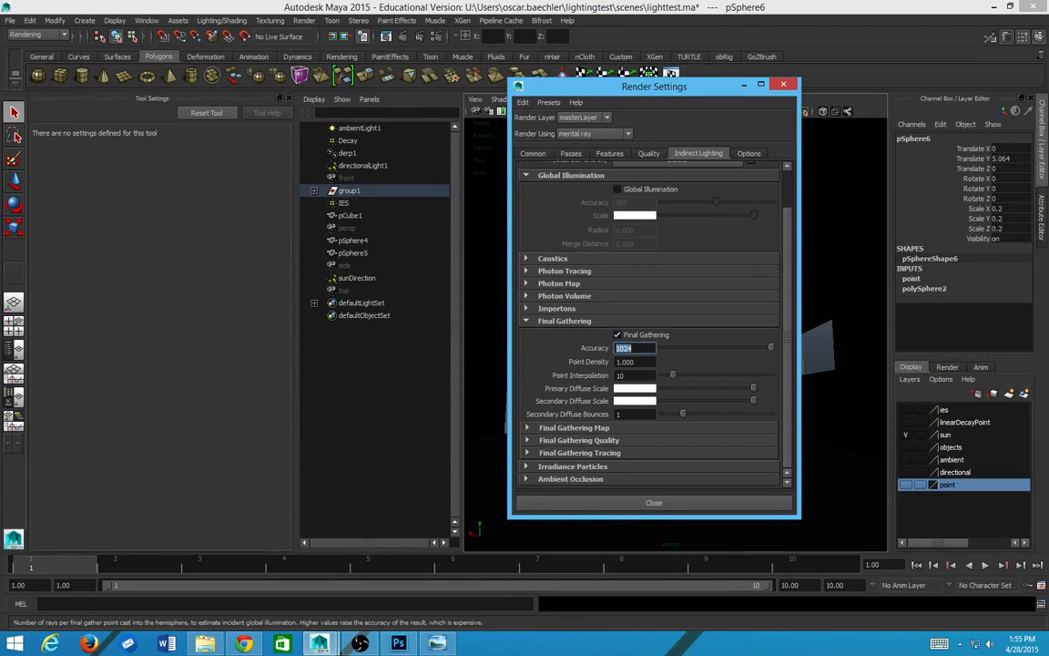
pyautogui.write('100')
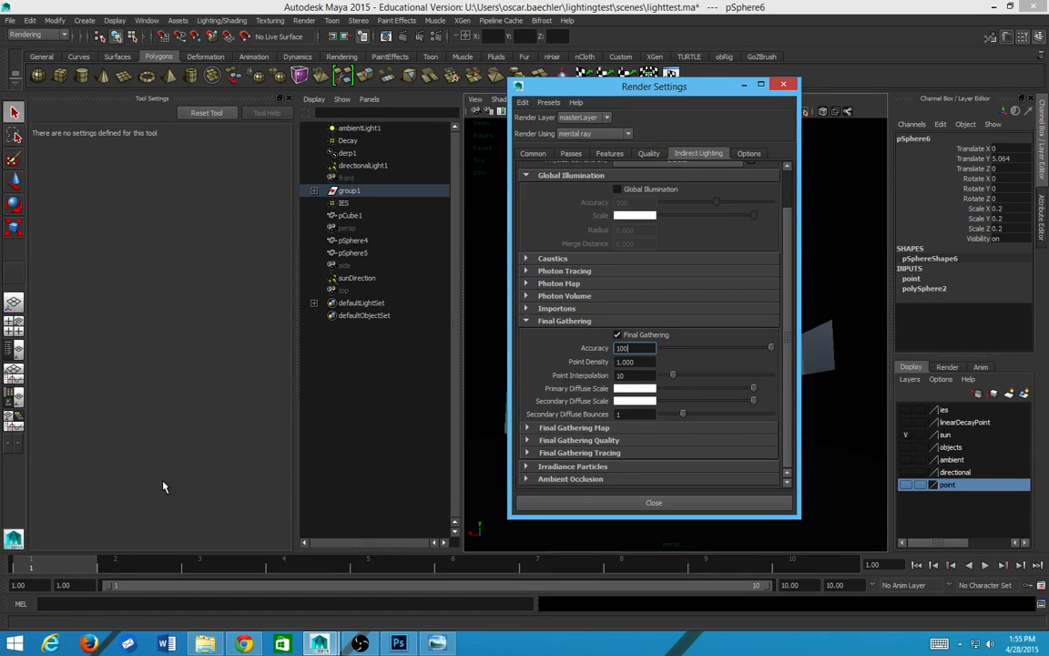
pyautogui.click(227, 324)
pyautogui.hotkey('ctrl', 's')
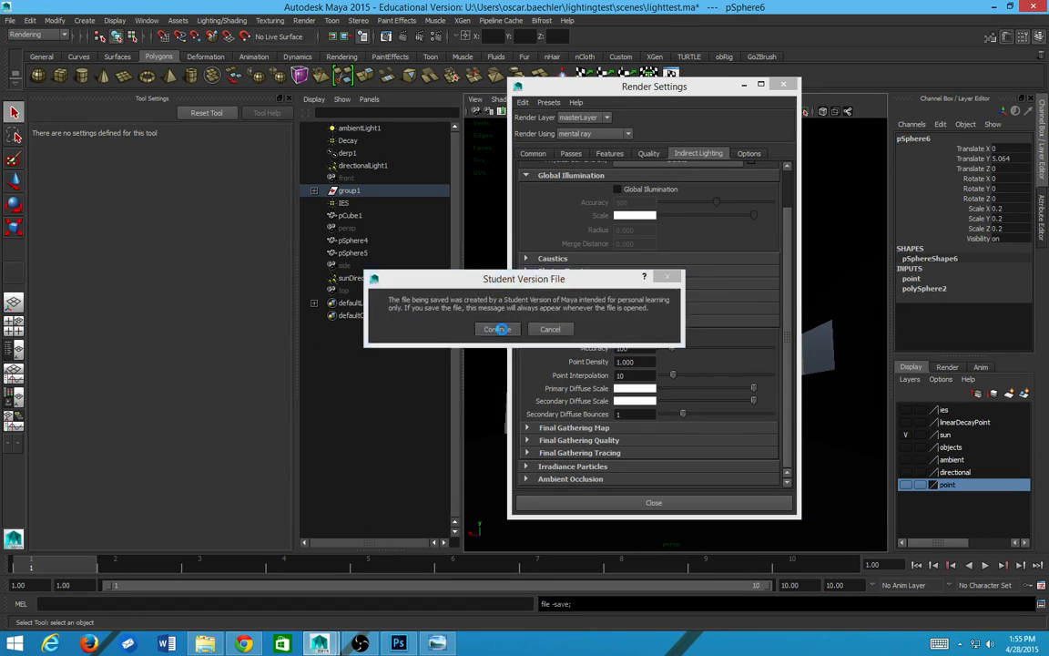
pyautogui.click(497, 329)
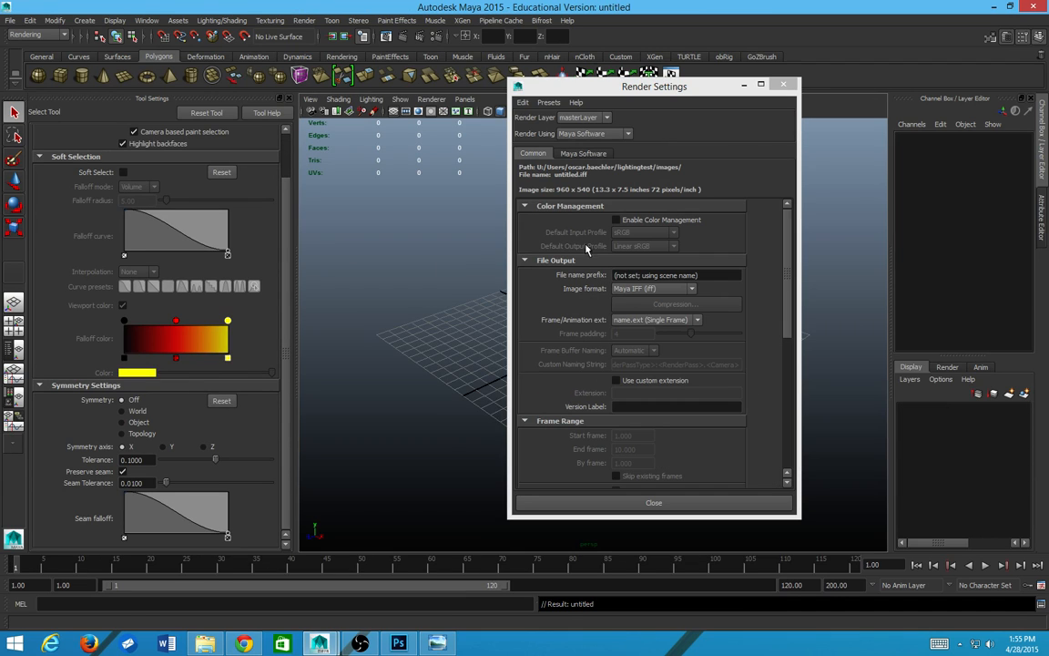
# Step: In a new empty scene, set the renderer to mental ray and turn on Final Gathering to check its default values
pyautogui.click(587, 134)
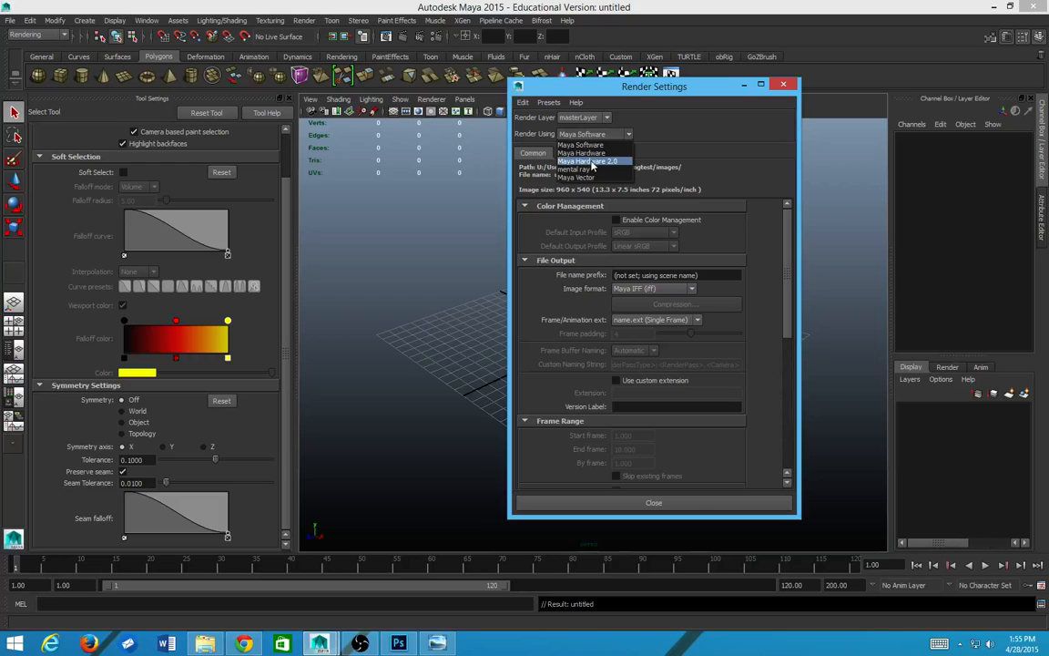
pyautogui.click(577, 169)
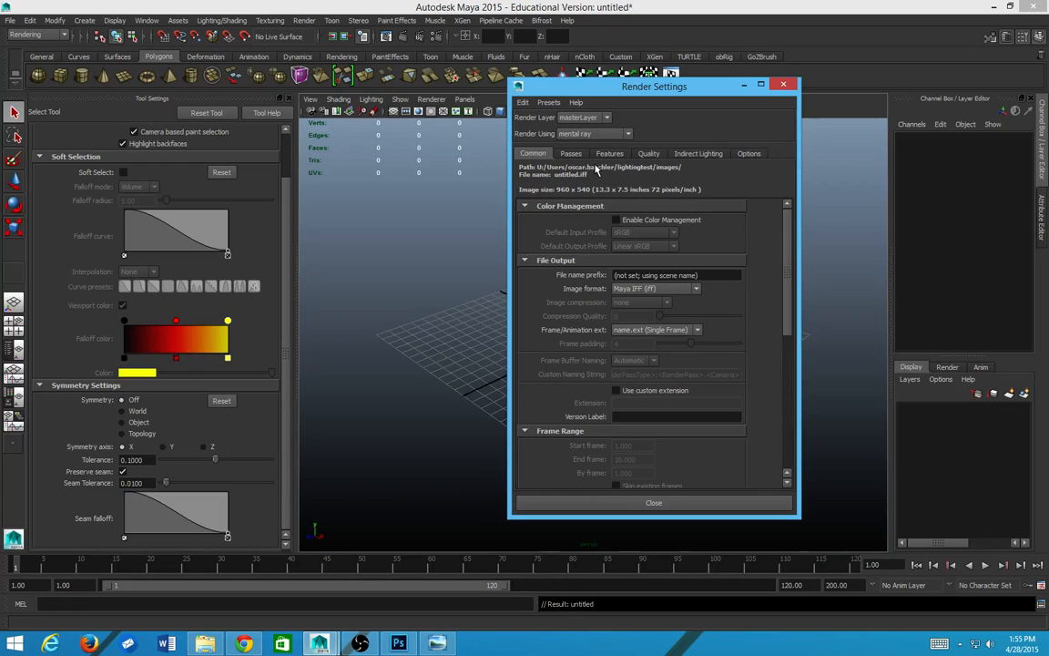
pyautogui.click(698, 153)
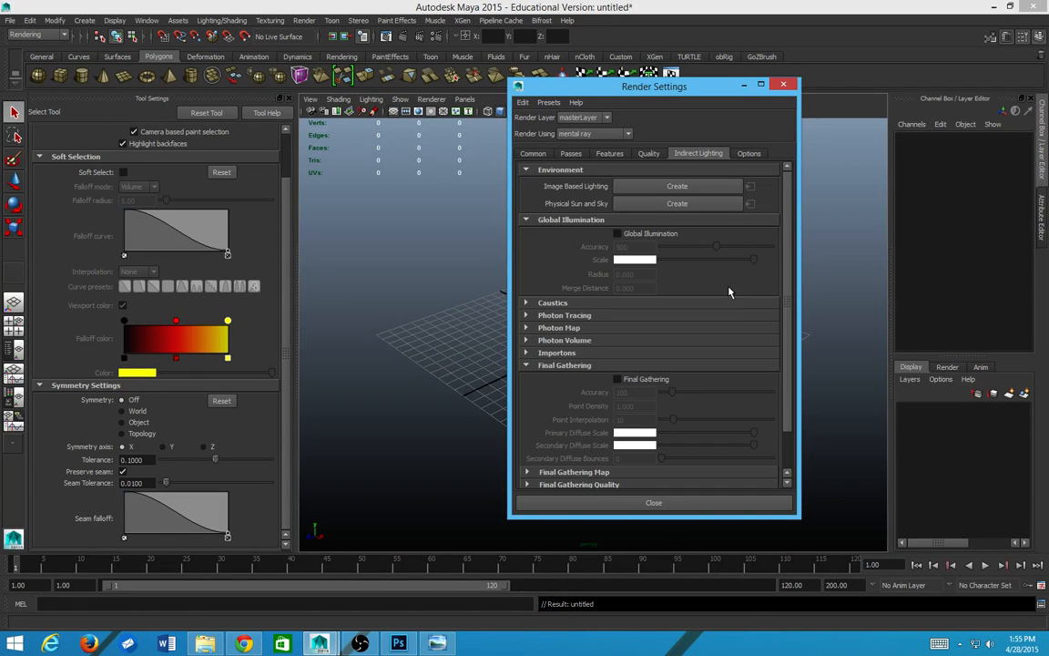
pyautogui.click(617, 372)
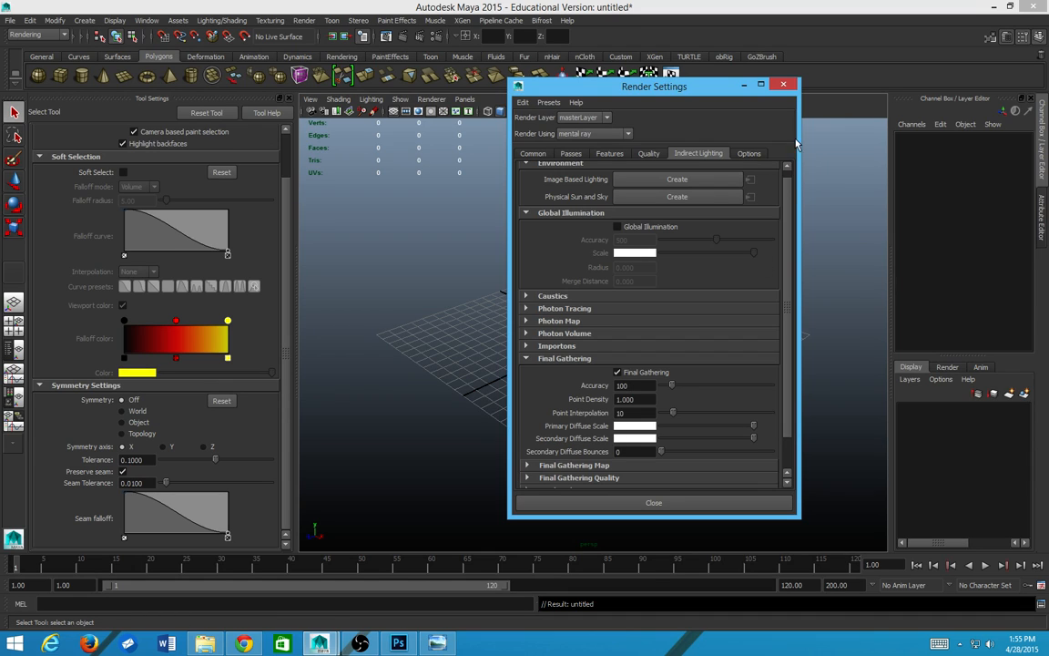
pyautogui.click(783, 84)
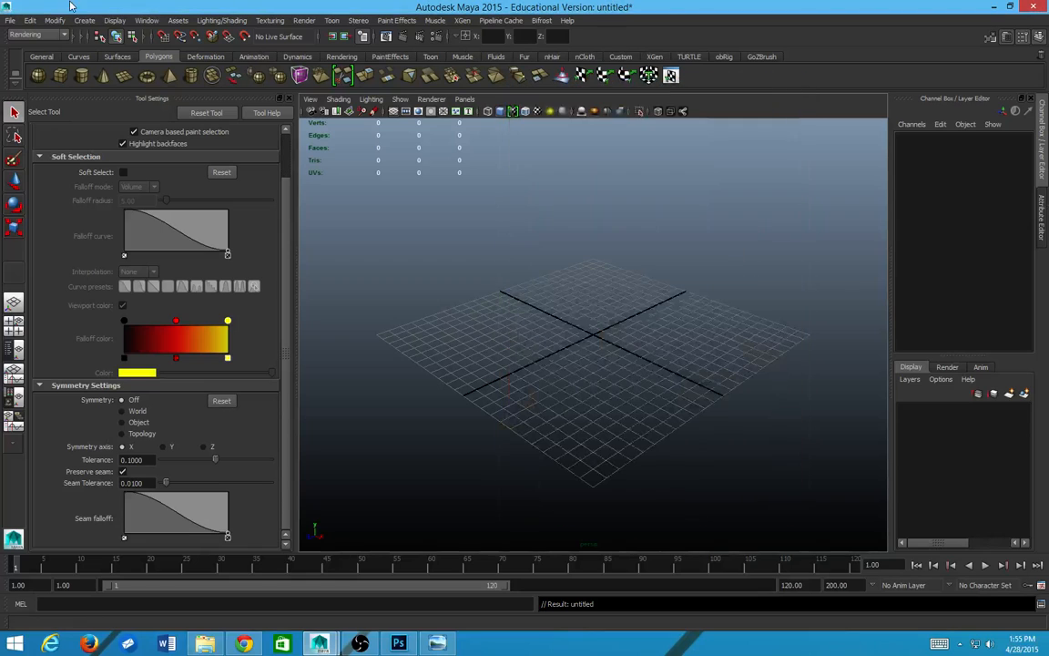
# Step: Reopen the recent scene lighttest.ma from the lightingtest project without saving the untitled scene
pyautogui.click(10, 20)
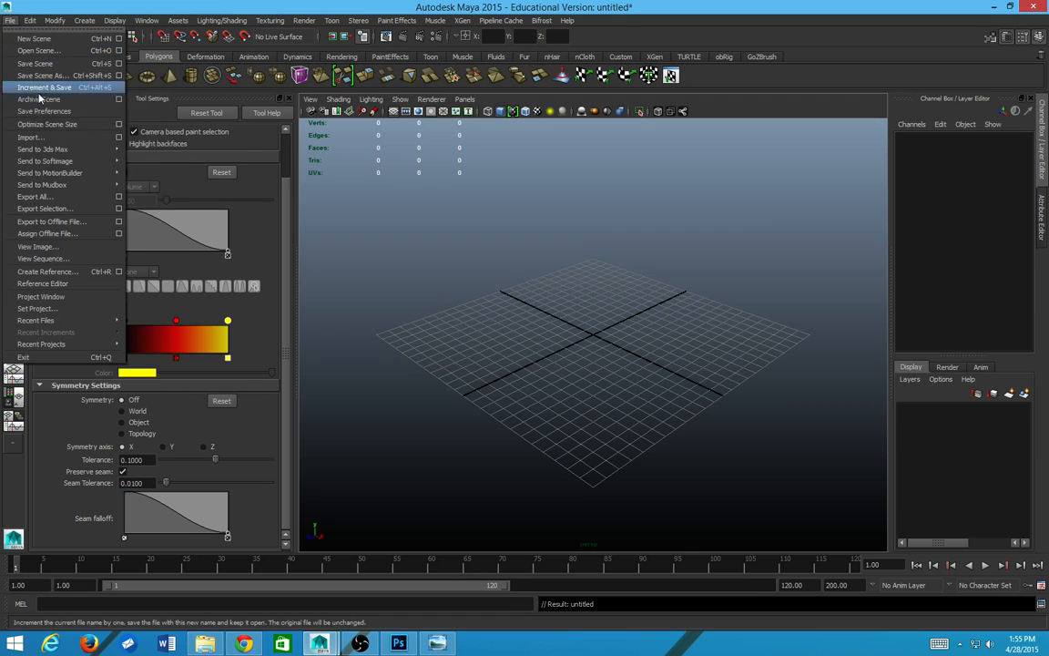
pyautogui.moveTo(54, 320)
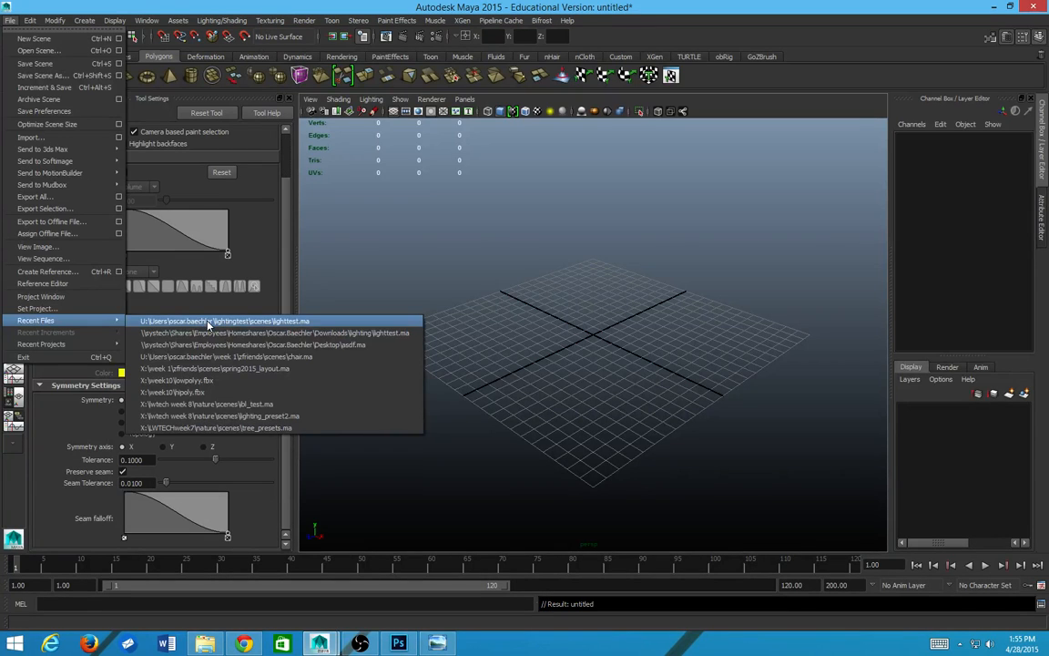
pyautogui.click(208, 323)
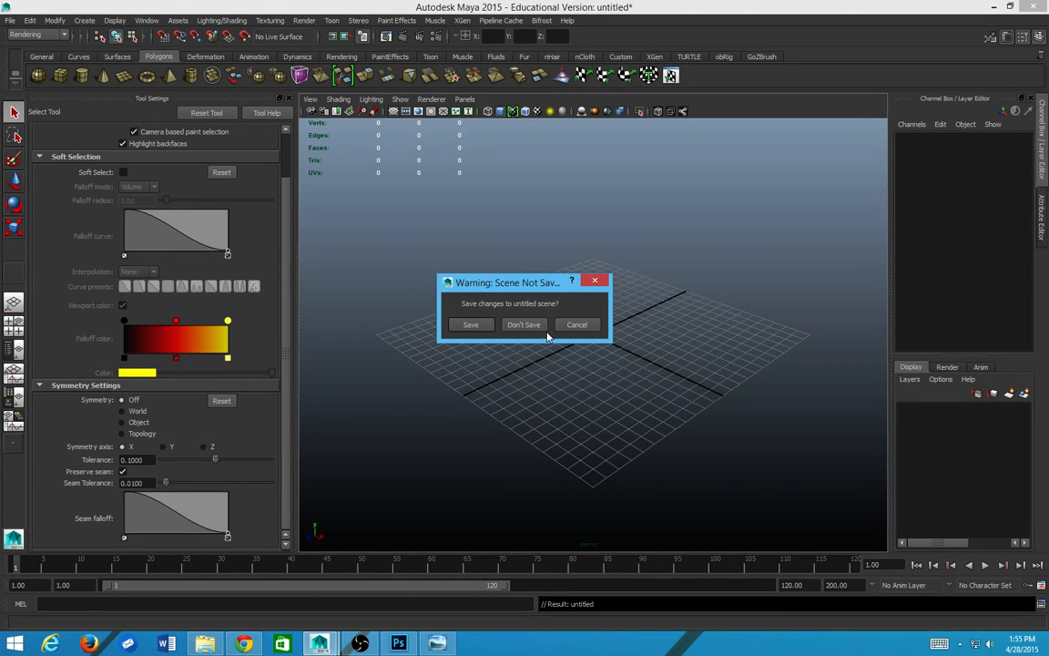
pyautogui.click(523, 325)
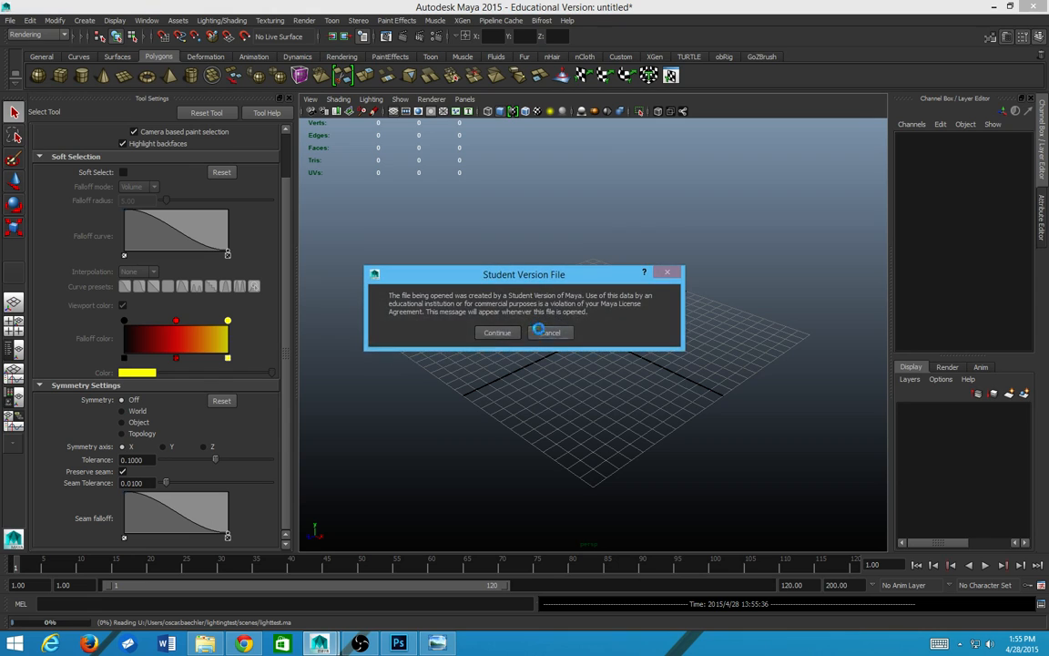
pyautogui.click(496, 333)
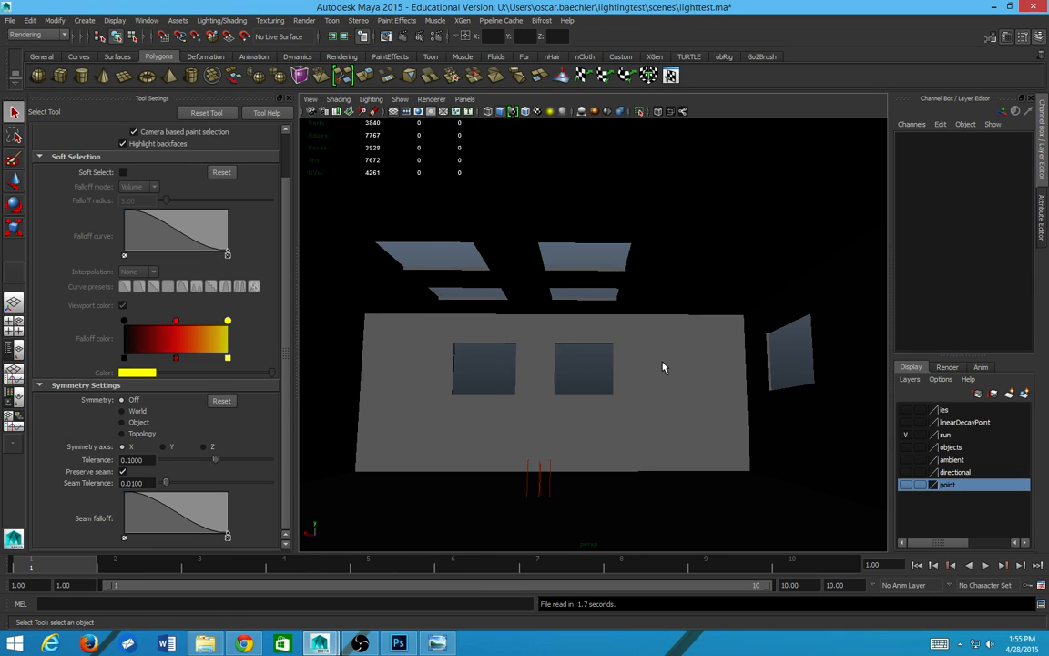
# Step: Check the Final Gathering values in the indirect lighting settings, then render the room interior and inspect the image up close
pyautogui.click(412, 35)
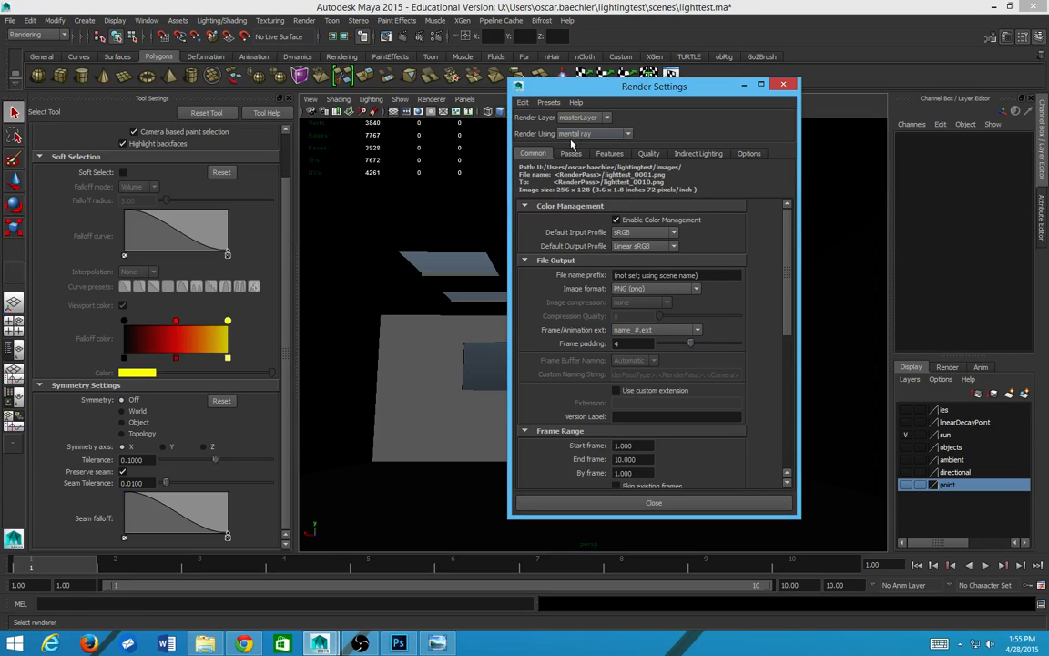
pyautogui.click(719, 154)
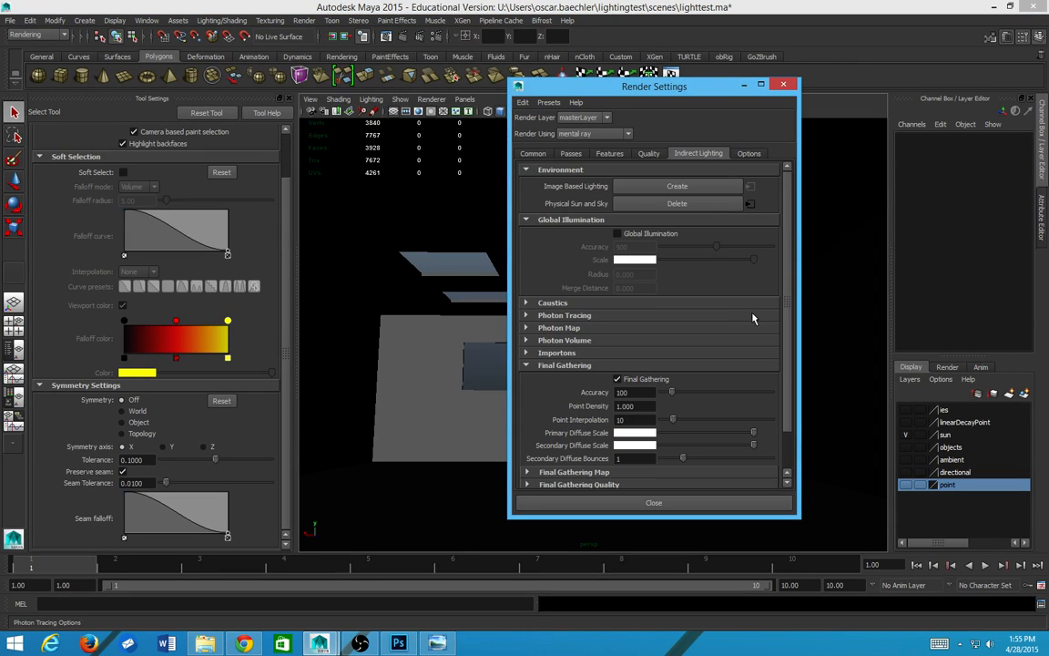
pyautogui.scroll(-1, 564, 355)
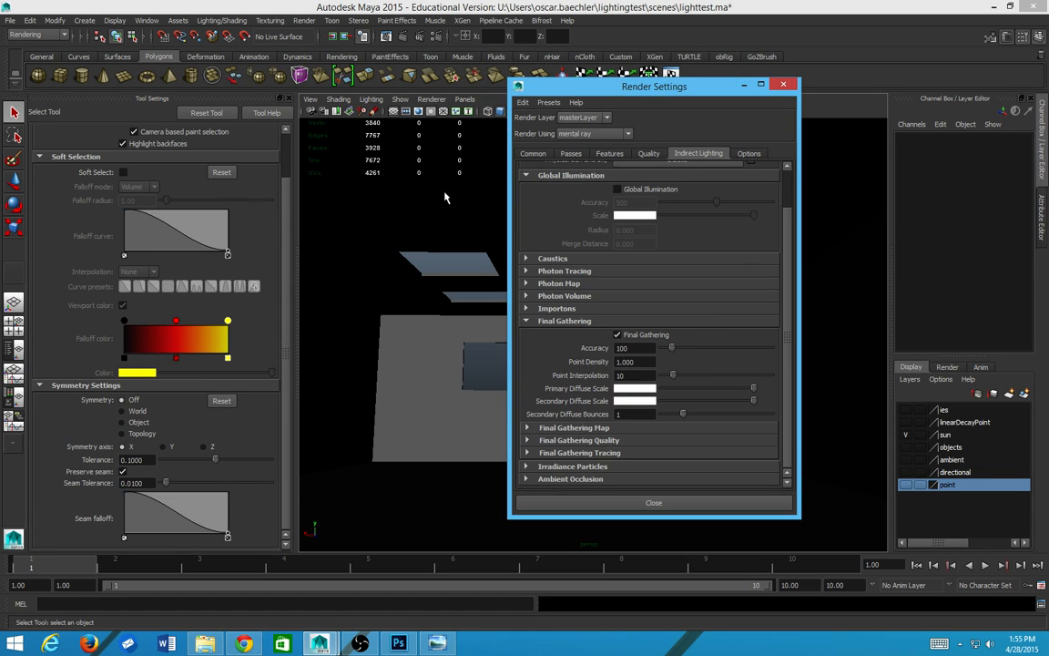
pyautogui.click(407, 36)
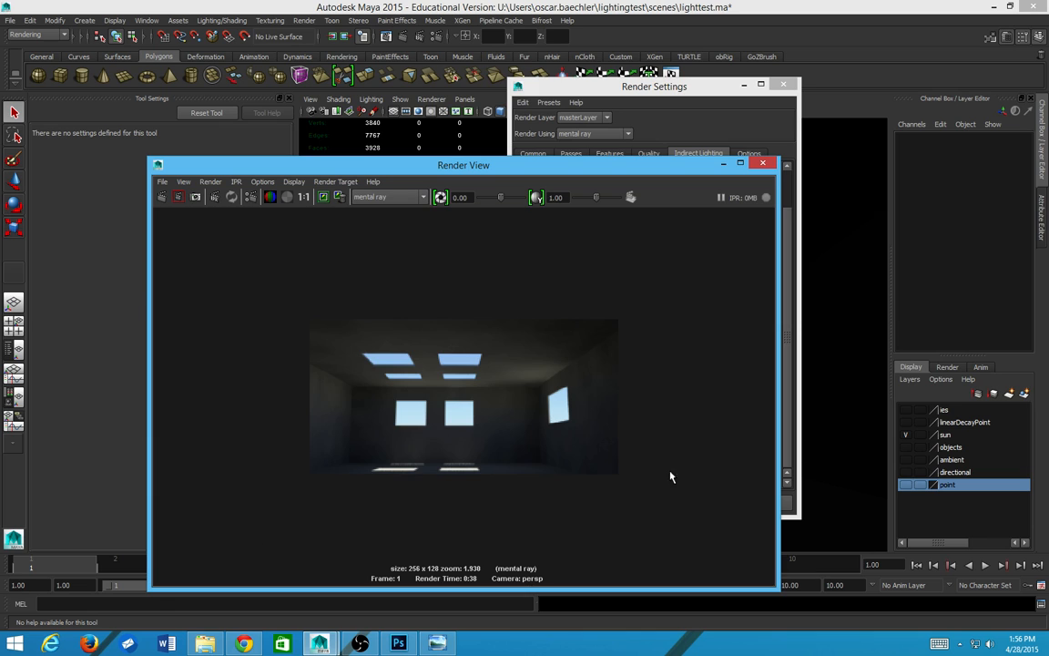
pyautogui.scroll(3, 700, 470)
pyautogui.scroll(2, 699, 470)
pyautogui.scroll(-7, 680, 479)
pyautogui.scroll(5, 675, 476)
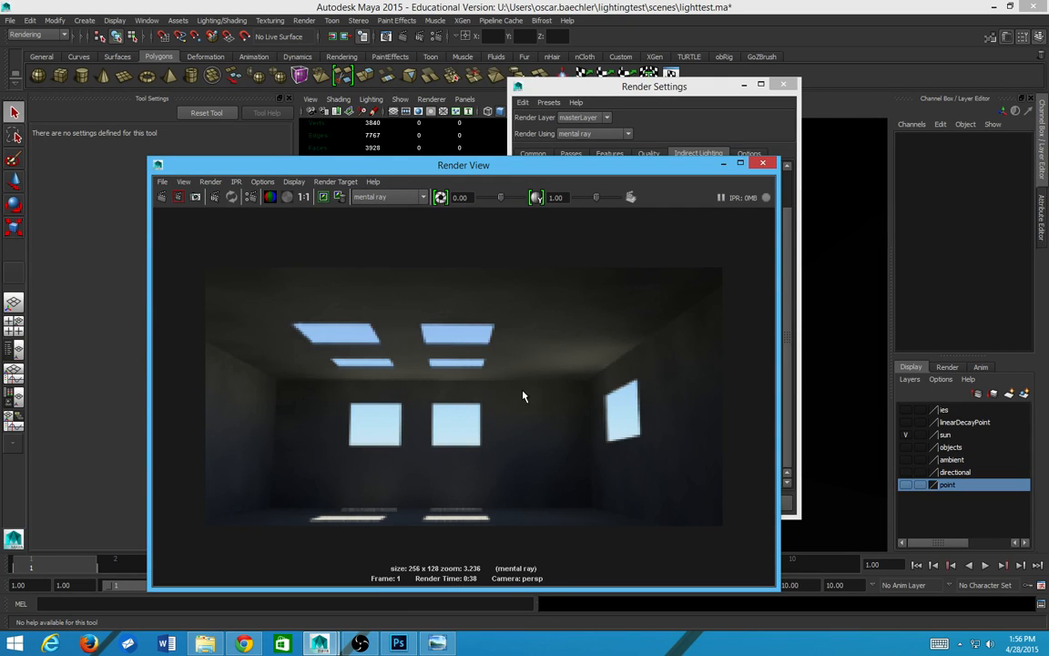
pyautogui.scroll(-8, 388, 439)
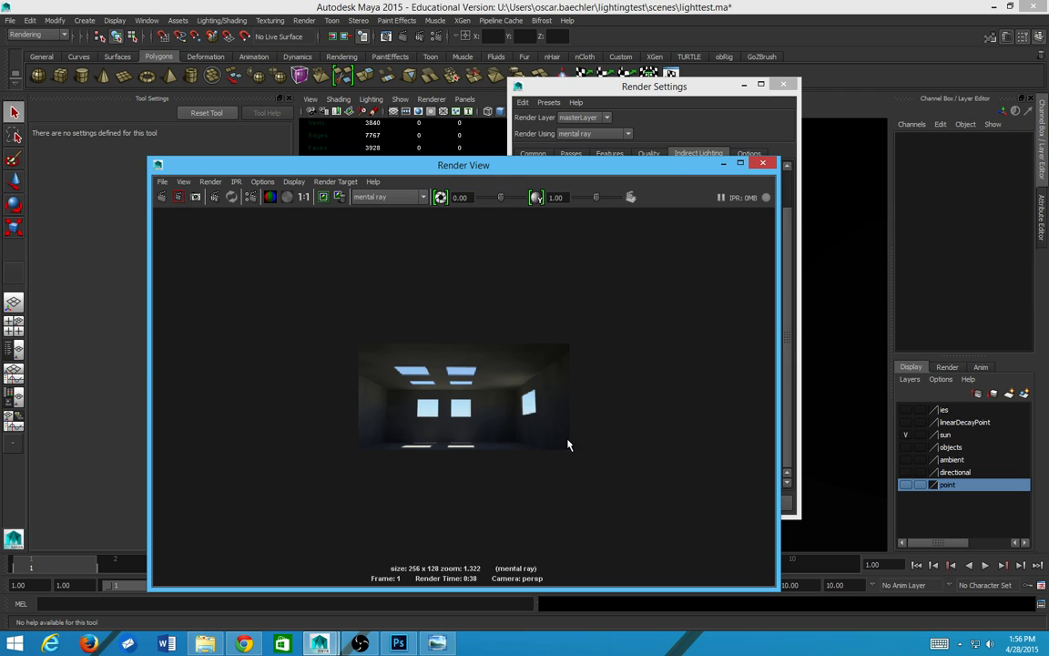
pyautogui.click(762, 163)
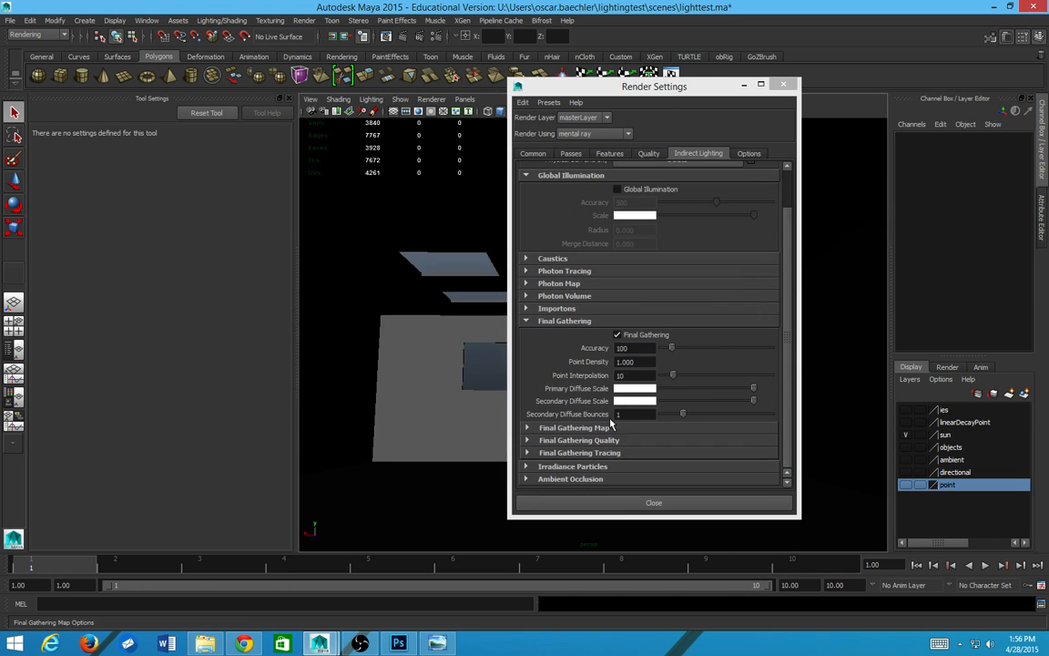
# Step: Set the Final Gathering accuracy to 1000 and render the room interior again
pyautogui.doubleClick(625, 348)
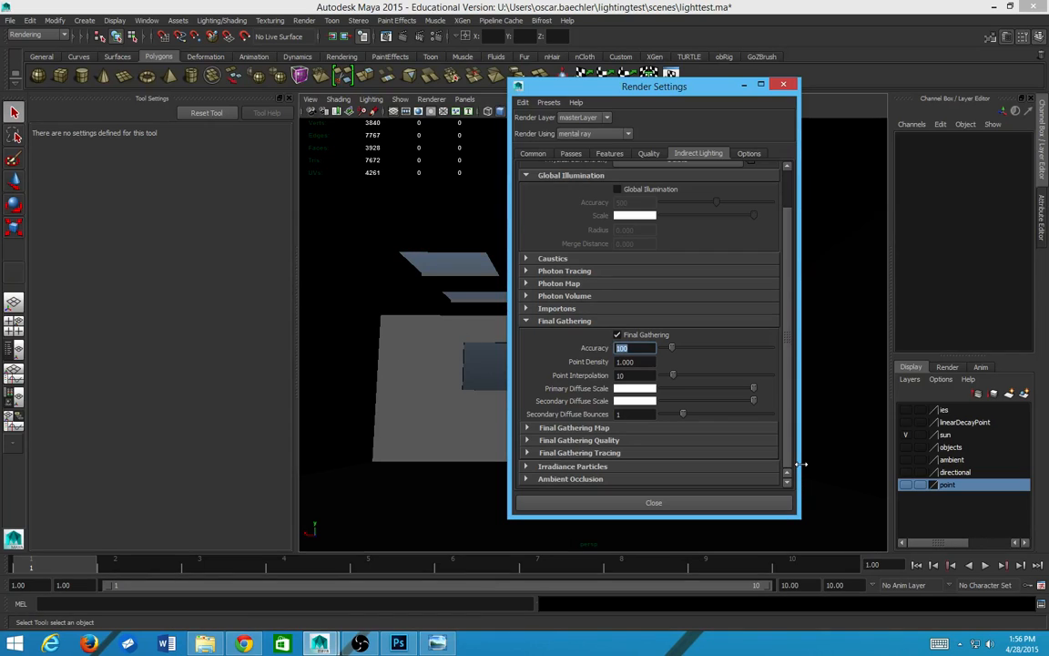
pyautogui.write('1000')
pyautogui.press('Return')
pyautogui.click(791, 86)
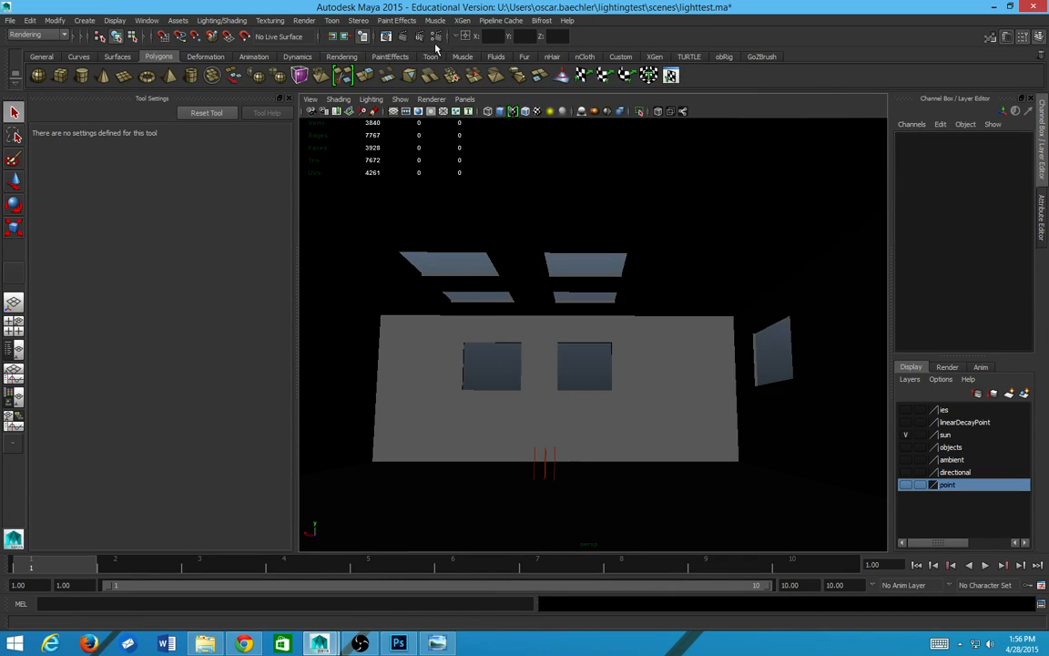
pyautogui.click(388, 37)
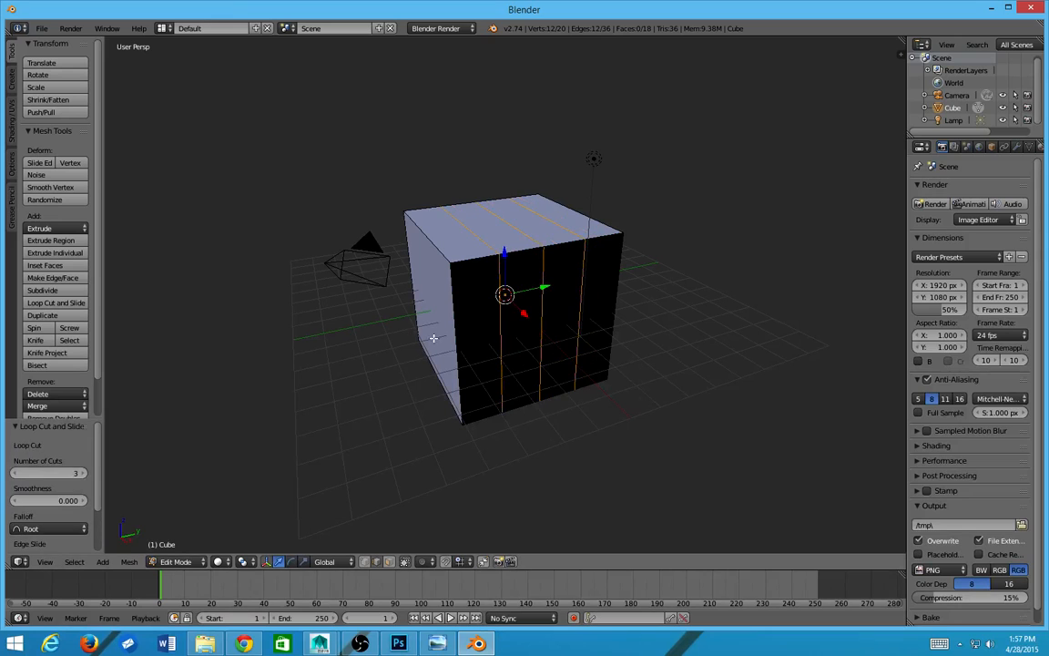
# Step: Switch to Blender, undo the existing loop cuts on the cube and add five evenly spaced vertical loop cuts
pyautogui.moveTo(465, 320); pyautogui.dragTo(513, 276, button='middle')
pyautogui.hotkey('ctrl', 'z')
pyautogui.hotkey('ctrl', 'r')
pyautogui.scroll(4, 537, 248)
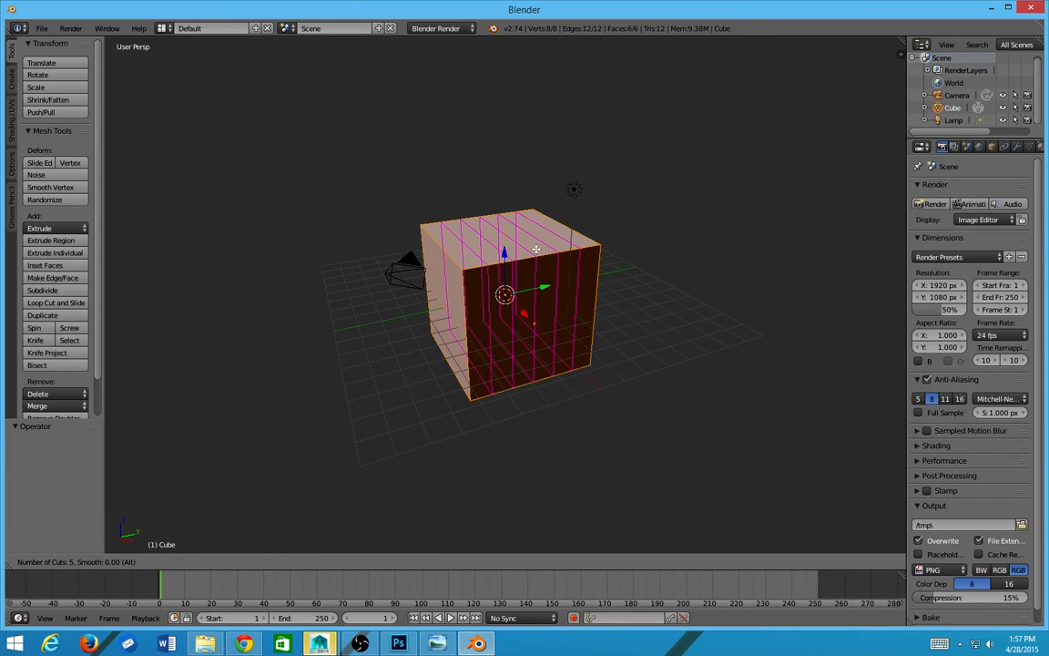
pyautogui.click(537, 249)
pyautogui.rightClick(250, 374)
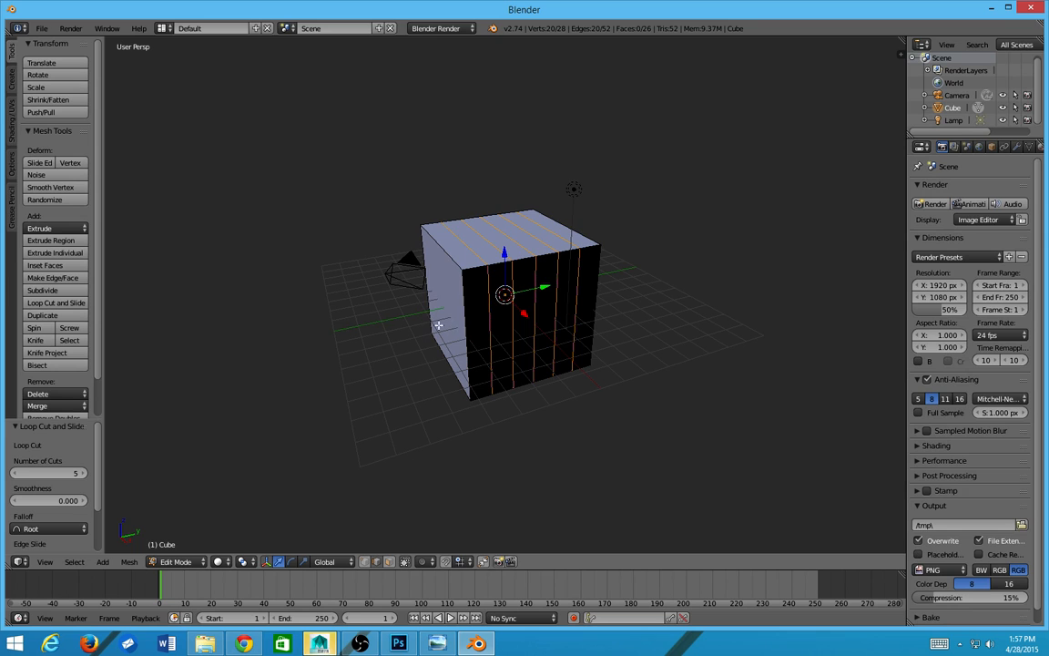
# Step: Add five evenly spaced vertical loop cuts to the cube, crossing the existing ones so the top face forms a grid
pyautogui.moveTo(360, 402); pyautogui.dragTo(520, 365, button='middle')
pyautogui.hotkey('ctrl', 'r')
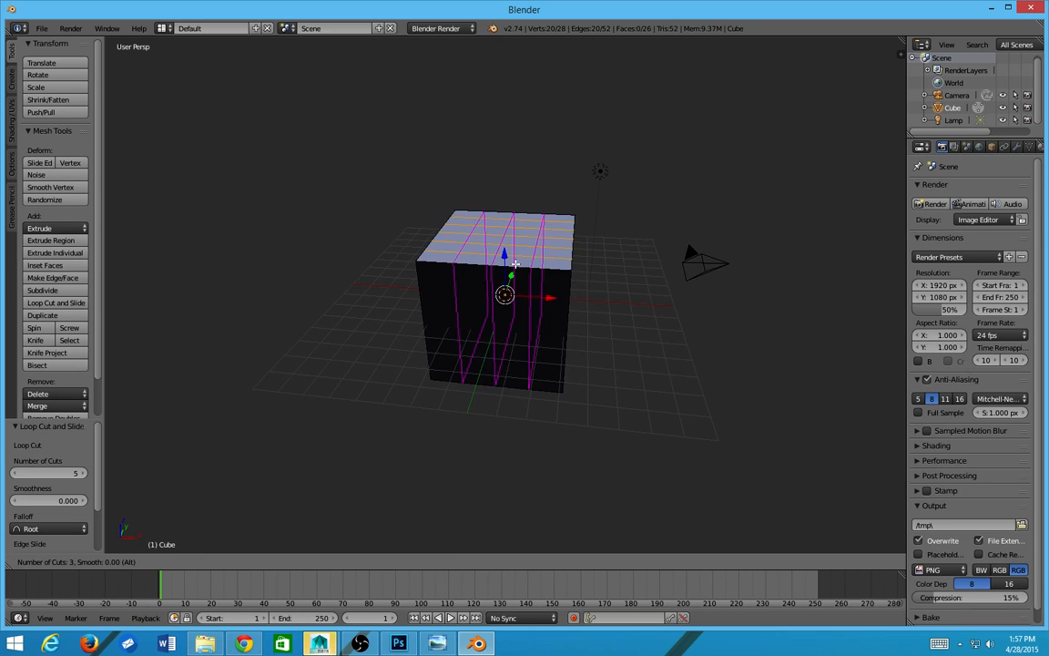
pyautogui.click(515, 264)
pyautogui.rightClick(515, 264)
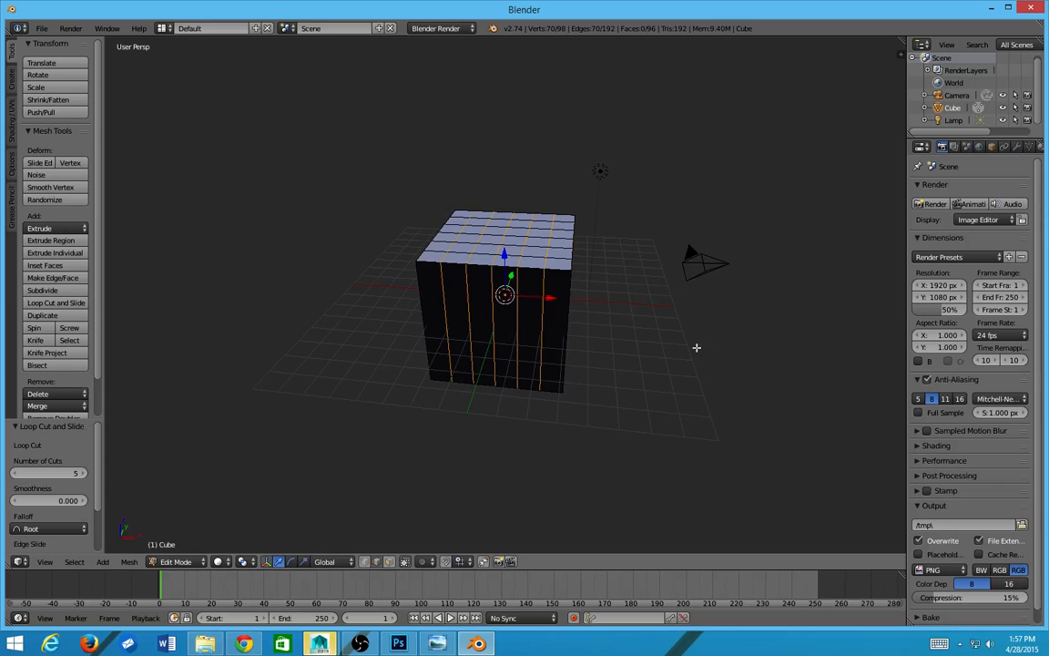
# Step: In face select mode, select nine scattered, non-adjacent faces on the cube's top and delete them to leave square holes
pyautogui.scroll(-1, 710, 328)
pyautogui.scroll(2, 724, 311)
pyautogui.hotkey('ctrl', 'Tab')
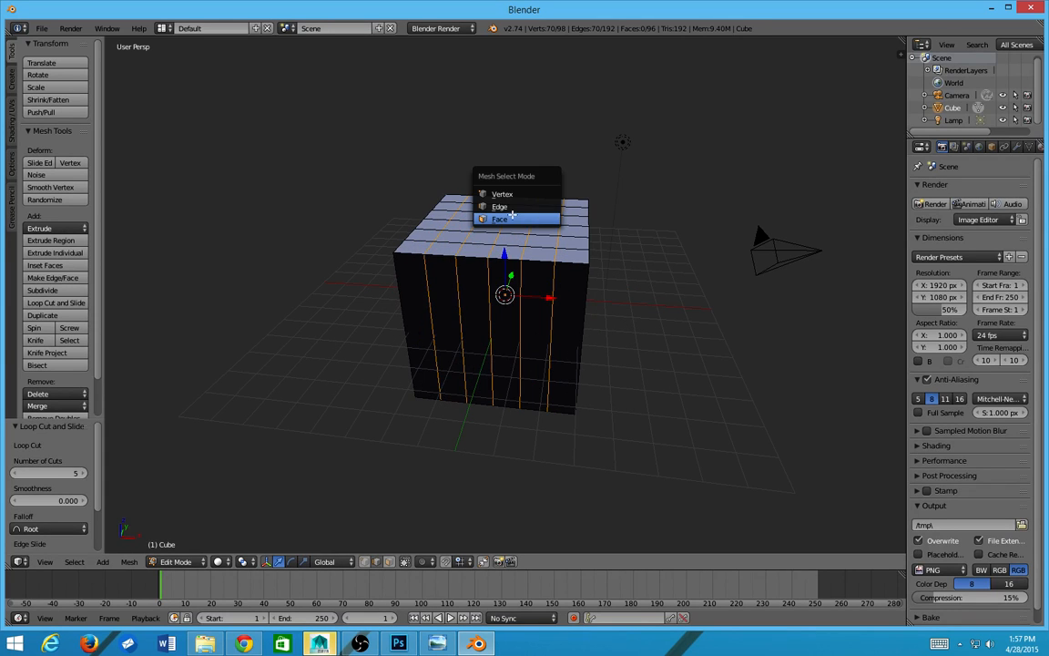
pyautogui.click(511, 217)
pyautogui.rightClick(544, 243)
pyautogui.keyDown('shift'); pyautogui.rightClick(487, 236); pyautogui.keyUp('shift')
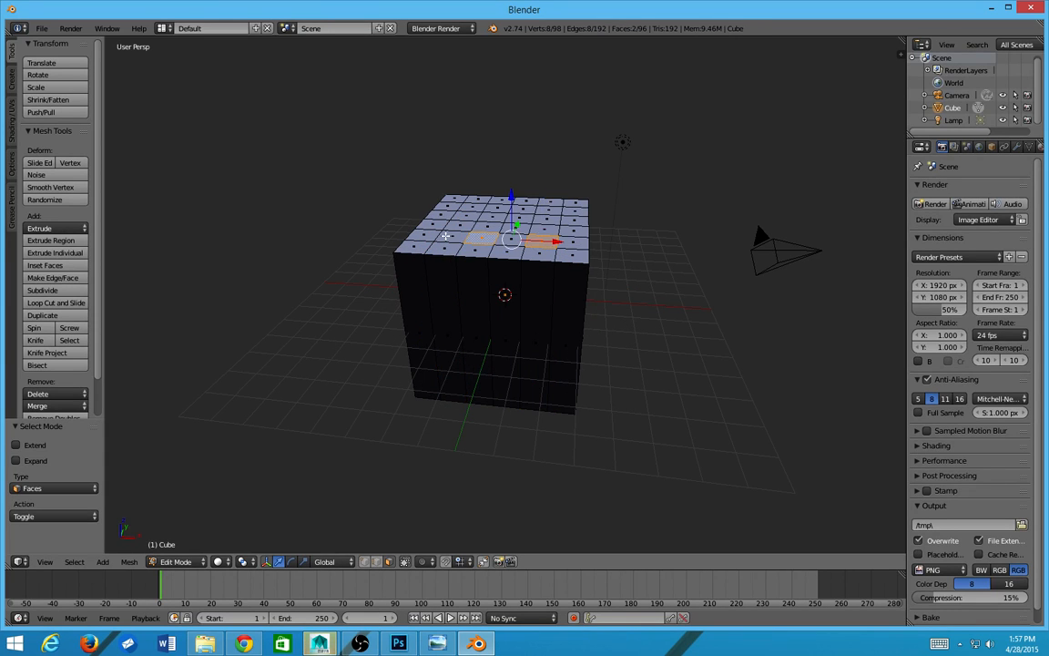
pyautogui.keyDown('shift'); pyautogui.rightClick(446, 235); pyautogui.keyUp('shift')
pyautogui.keyDown('shift'); pyautogui.rightClick(424, 237); pyautogui.keyUp('shift')
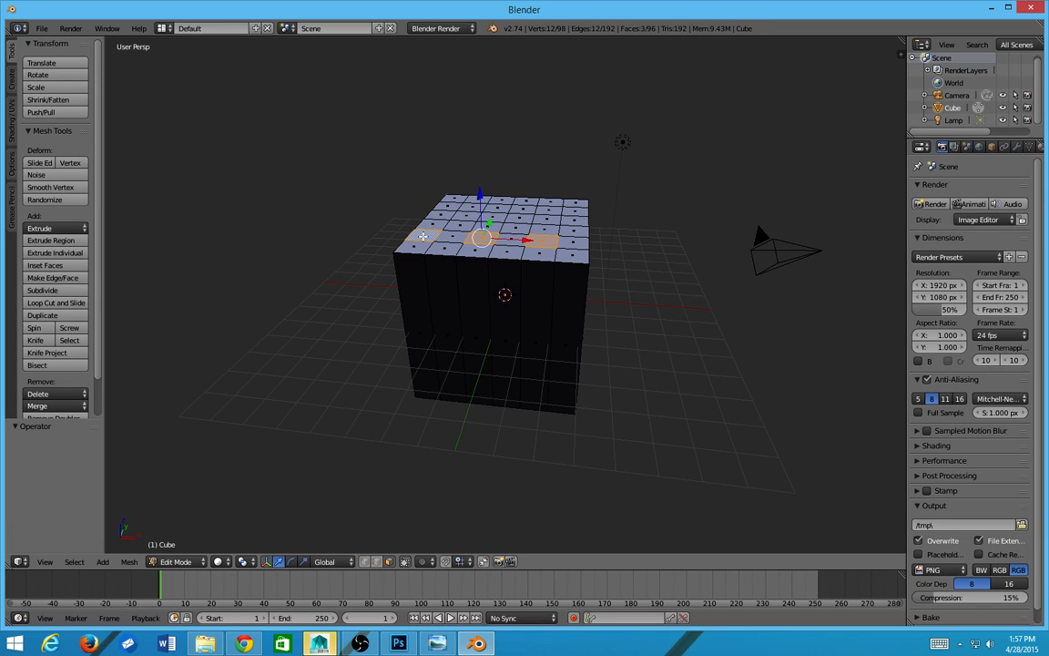
pyautogui.keyDown('shift'); pyautogui.rightClick(435, 215); pyautogui.keyUp('shift')
pyautogui.keyDown('shift'); pyautogui.rightClick(496, 215); pyautogui.keyUp('shift')
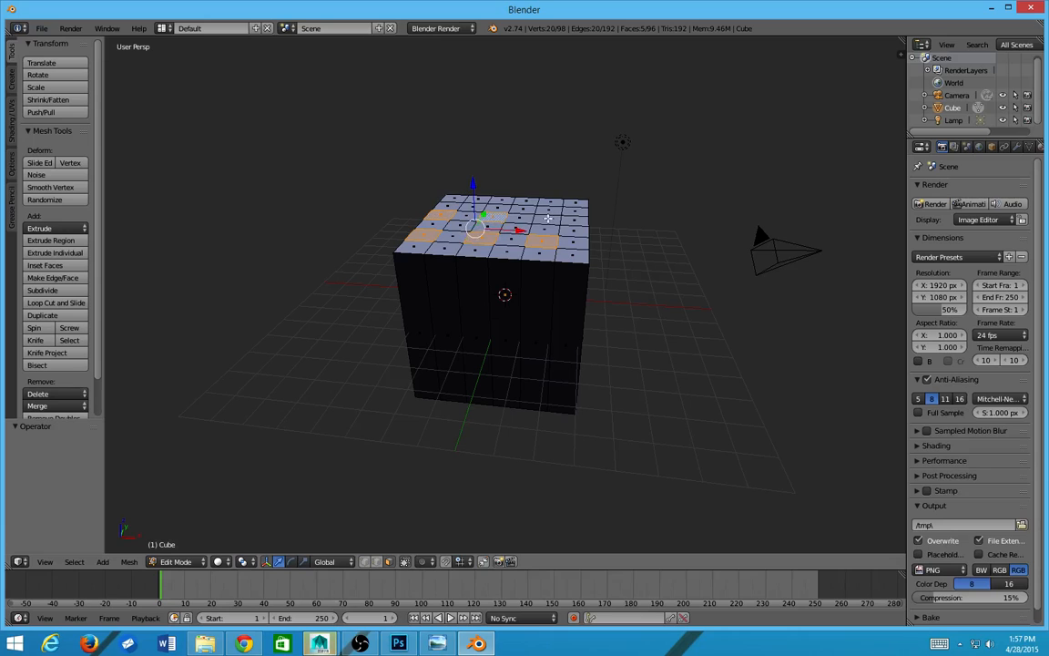
pyautogui.keyDown('shift'); pyautogui.rightClick(550, 214); pyautogui.keyUp('shift')
pyautogui.keyDown('shift'); pyautogui.rightClick(551, 204); pyautogui.keyUp('shift')
pyautogui.keyDown('shift'); pyautogui.rightClick(503, 198); pyautogui.keyUp('shift')
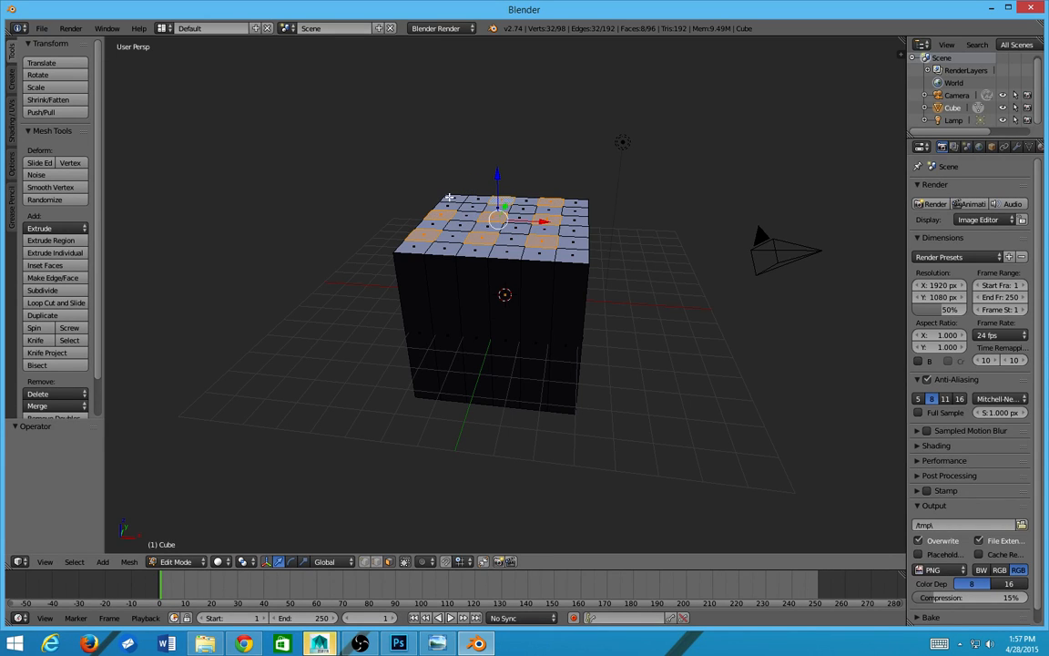
pyautogui.keyDown('shift'); pyautogui.rightClick(453, 197); pyautogui.keyUp('shift')
pyautogui.press('x')
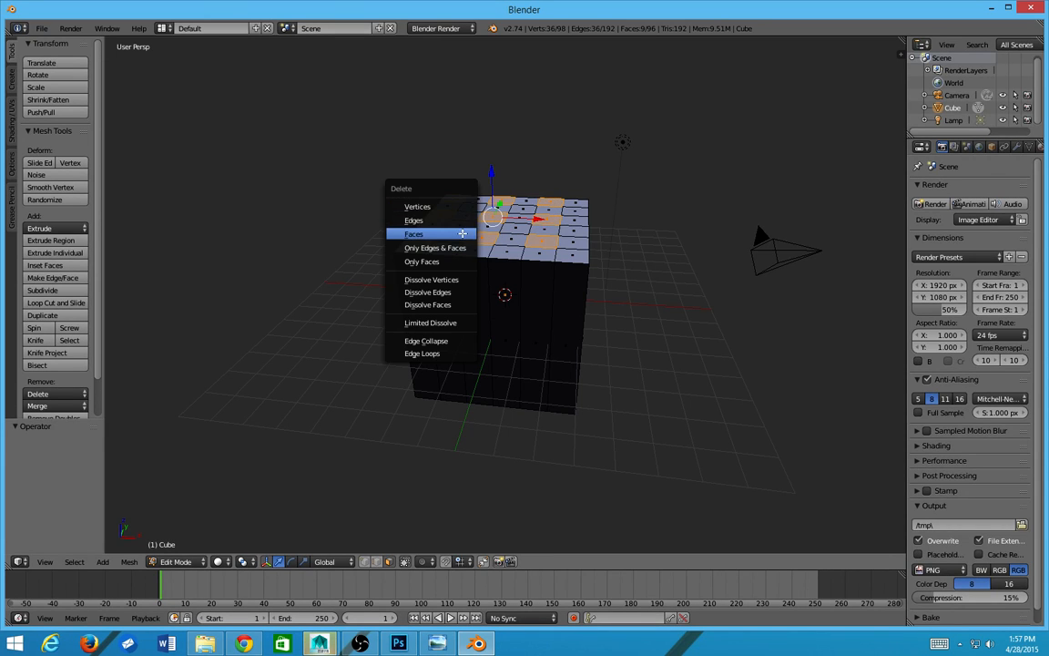
pyautogui.click(421, 231)
# Step: Add five evenly spaced horizontal loop cuts around the sides of the cube
pyautogui.hotkey('ctrl', 'r')
pyautogui.scroll(4, 559, 301)
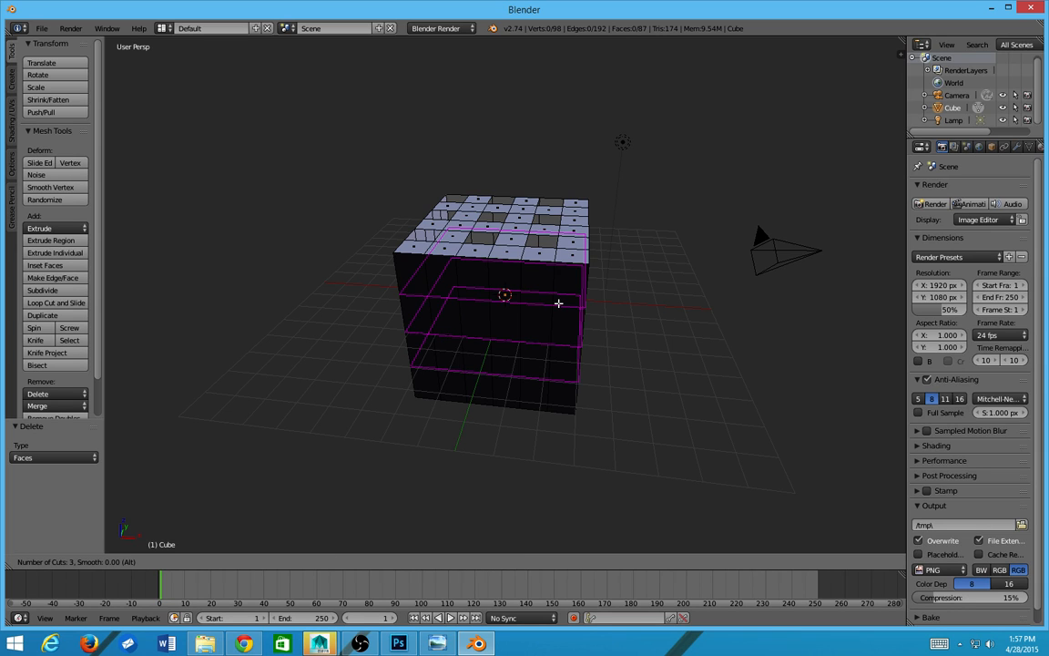
pyautogui.click(558, 301)
pyautogui.rightClick(767, 306)
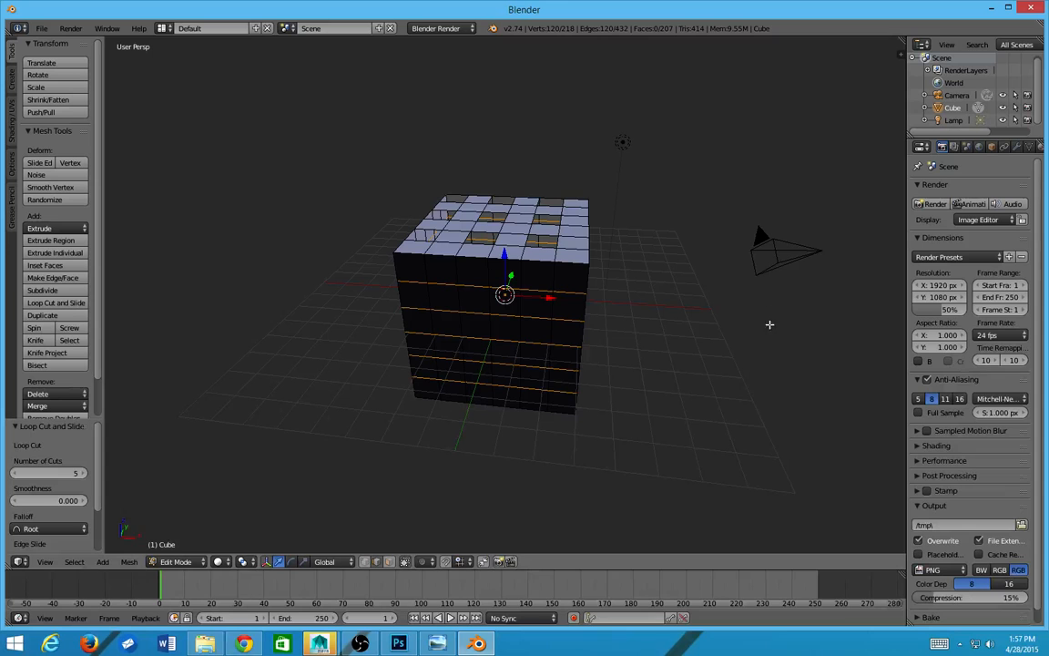
# Step: Put the cube in mesh editing with face selection, with its side wall in view
pyautogui.scroll(-1, 726, 317)
pyautogui.press('Tab')
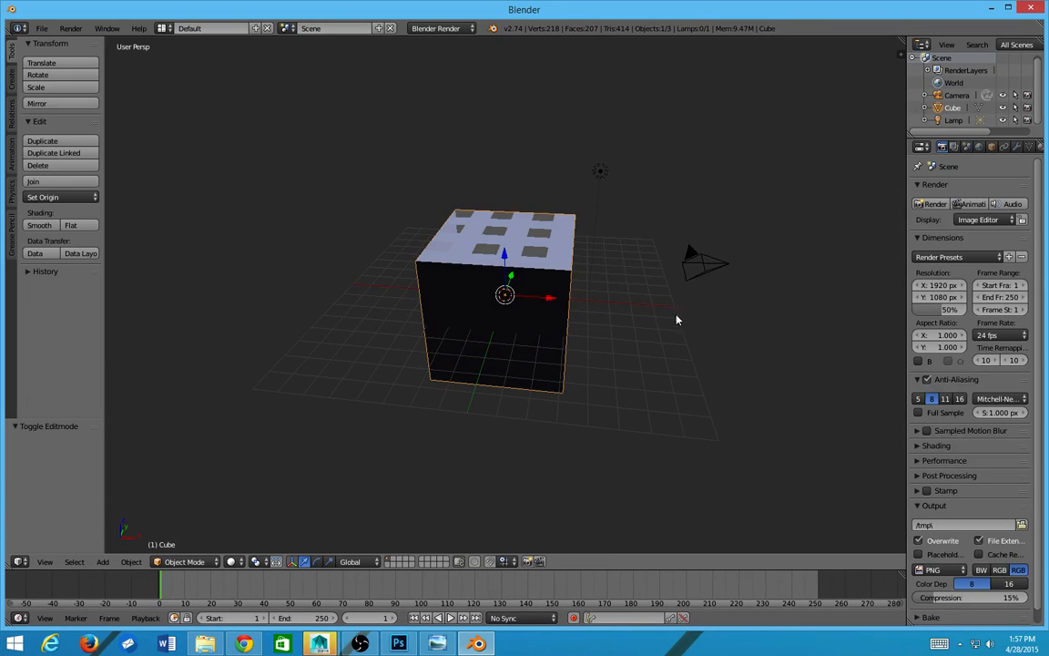
pyautogui.scroll(-1, 649, 315)
pyautogui.moveTo(646, 315); pyautogui.dragTo(523, 276, button='middle')
pyautogui.press('Tab')
pyautogui.hotkey('ctrl', 'Tab')
pyautogui.click(524, 276)
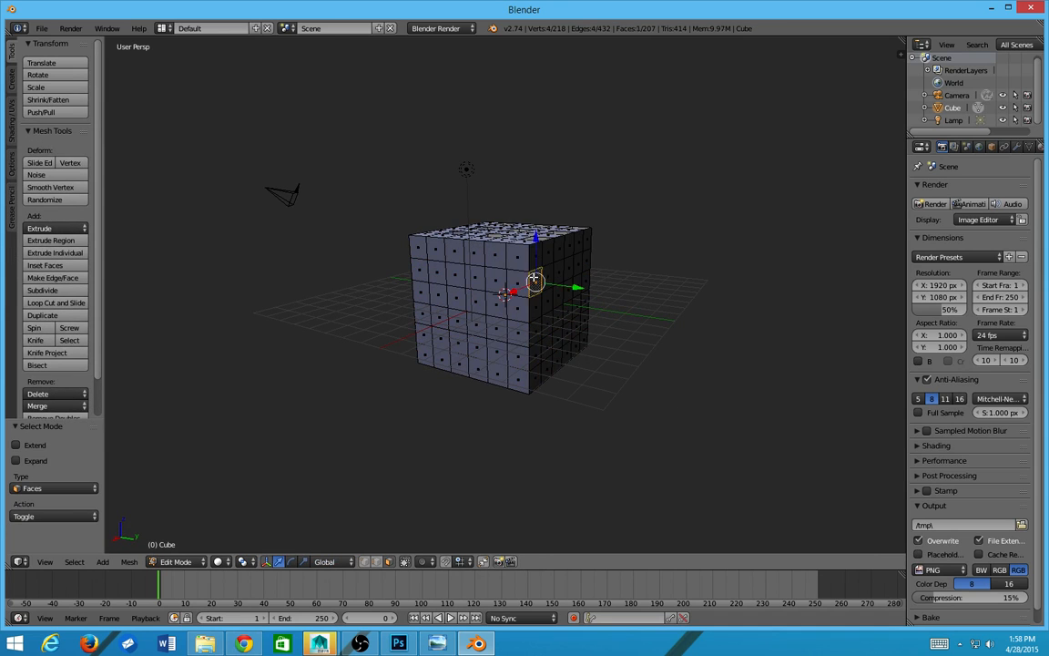
pyautogui.rightClick(588, 262)
pyautogui.keyDown('shift'); pyautogui.rightClick(534, 280); pyautogui.keyUp('shift')
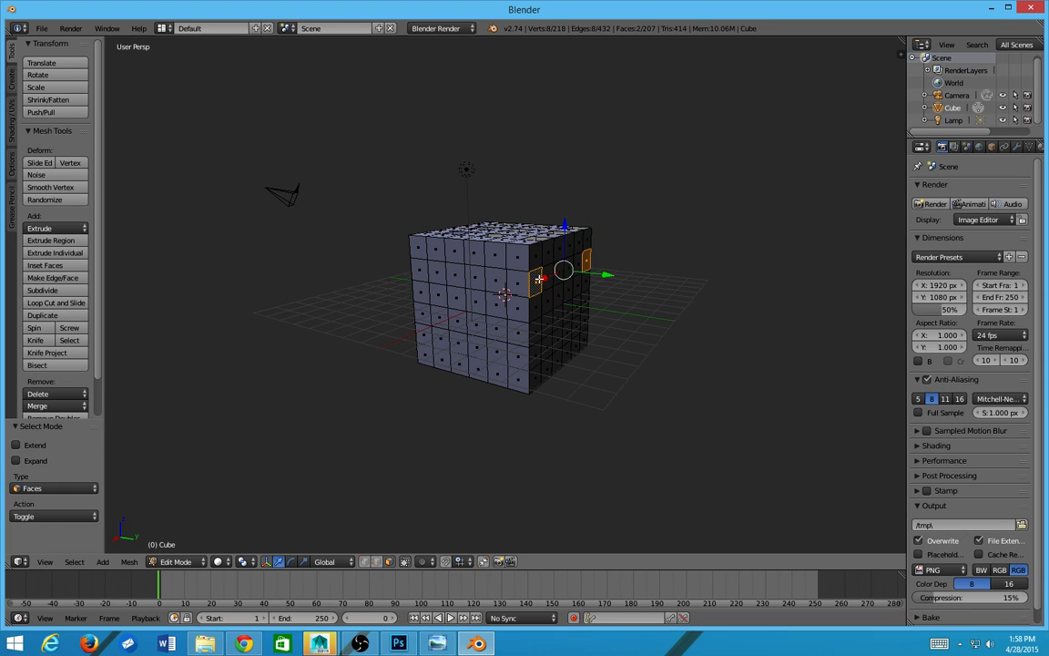
pyautogui.keyDown('alt'); pyautogui.rightClick(575, 265); pyautogui.keyUp('alt')
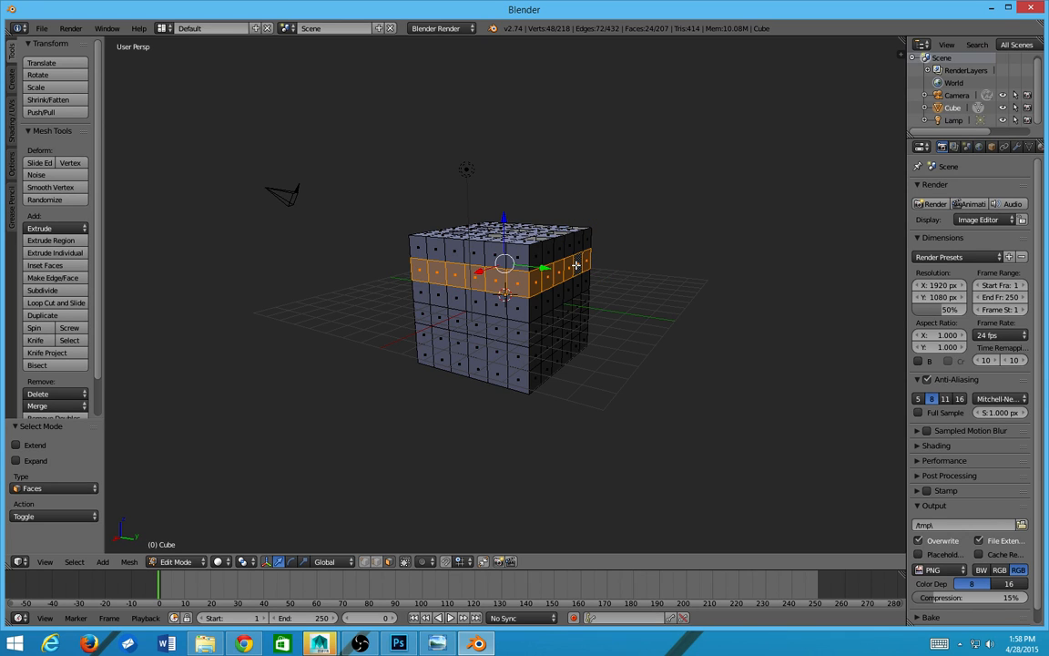
# Step: Delete the second row of faces from the top on the cube's dark side to make a long window opening
pyautogui.moveTo(609, 258); pyautogui.dragTo(560, 228, button='middle')
pyautogui.rightClick(622, 244)
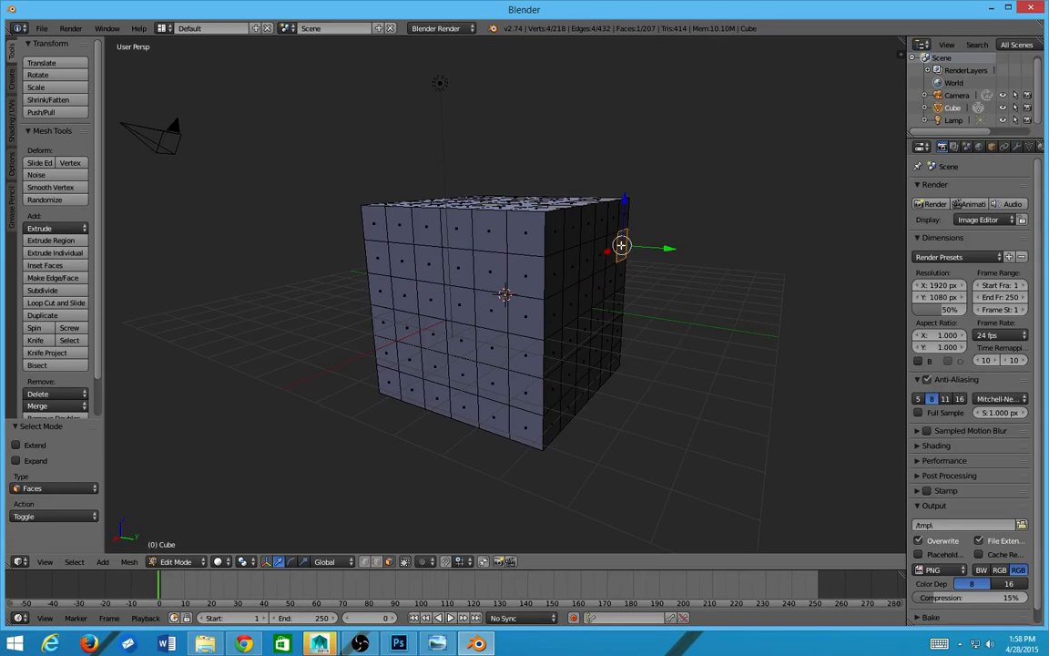
pyautogui.keyDown('ctrl'); pyautogui.rightClick(557, 273); pyautogui.keyUp('ctrl')
pyautogui.press('x')
pyautogui.click(608, 274)
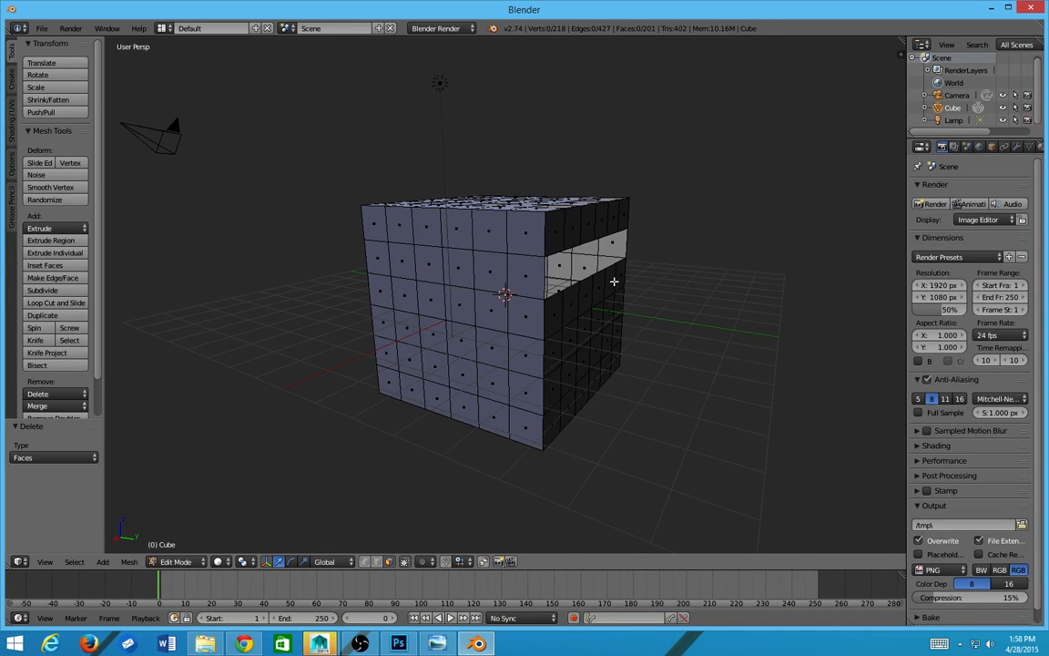
pyautogui.scroll(-3, 609, 283)
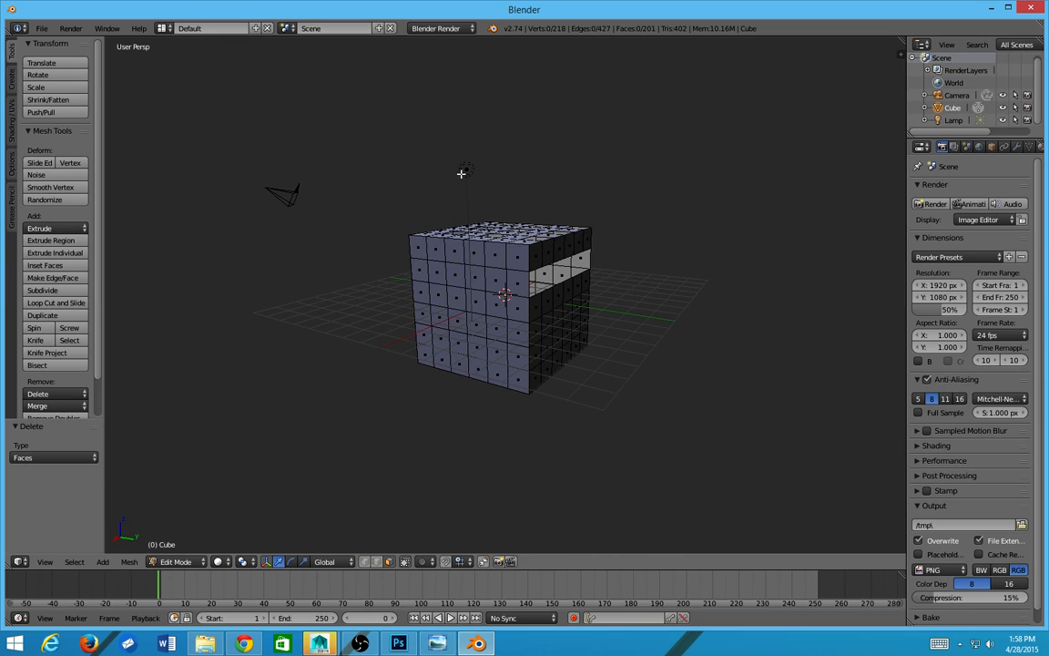
# Step: Leave mesh editing and change the lamp's type to Sun
pyautogui.press('Tab')
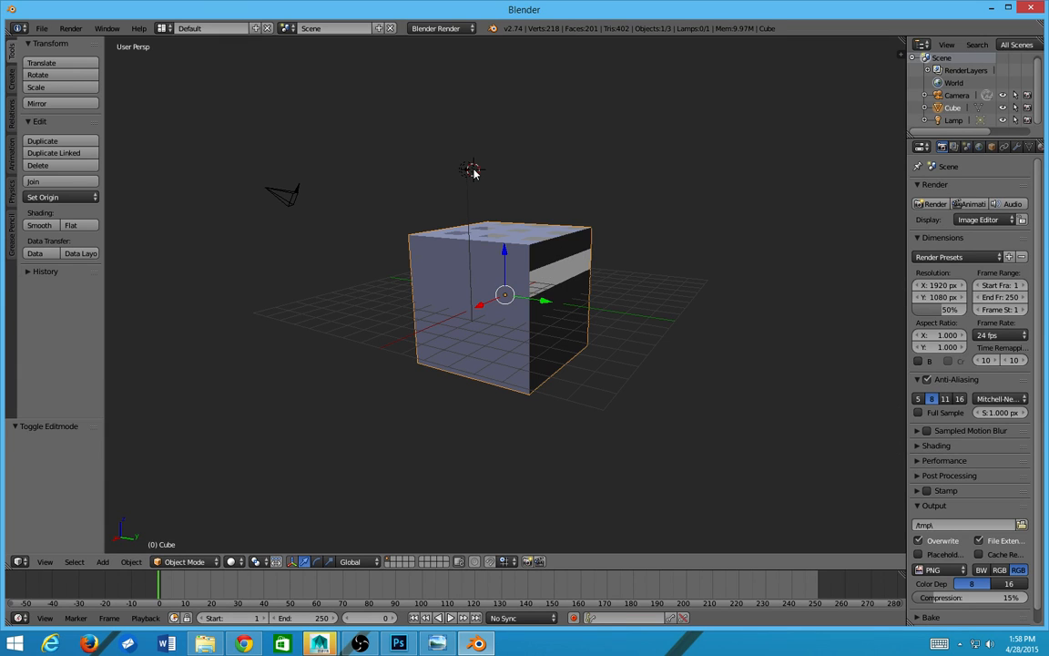
pyautogui.rightClick(468, 169)
pyautogui.click(1017, 147)
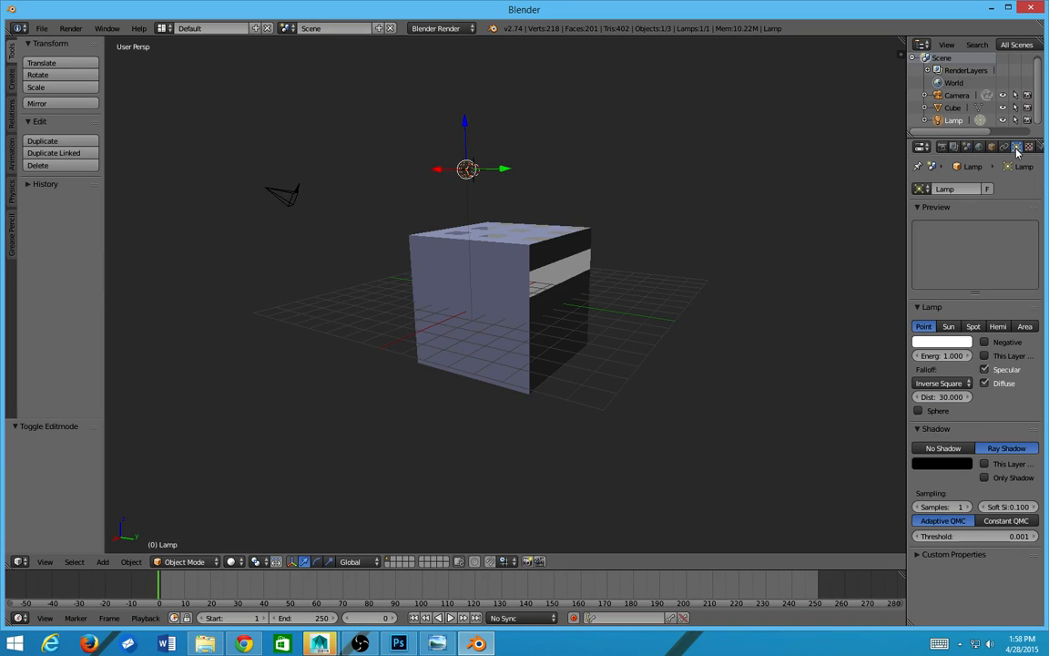
pyautogui.click(947, 326)
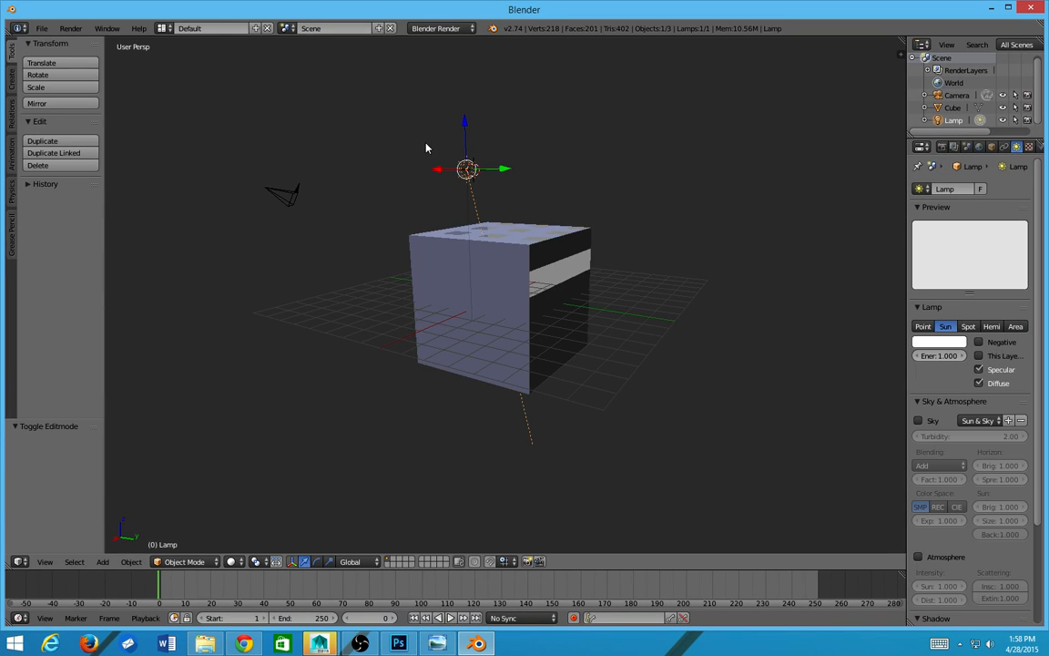
# Step: Rotate the sun lamp so it shines diagonally at the cube and move it about 6.4 units along Y
pyautogui.press('r')
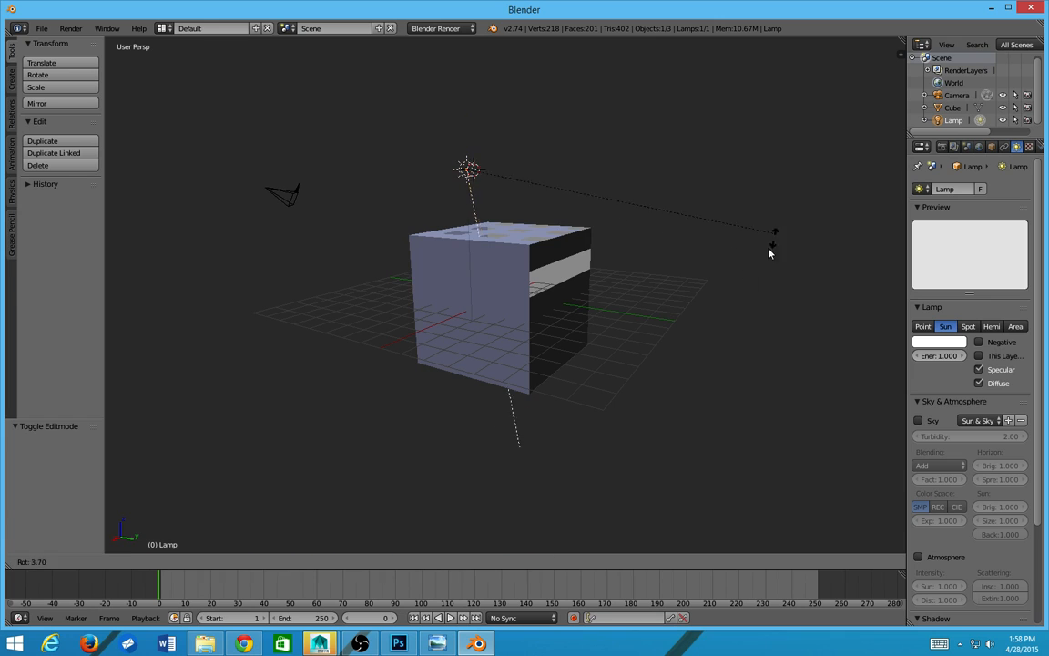
pyautogui.click(427, 239)
pyautogui.press('g')
pyautogui.press('y')
pyautogui.click(688, 160)
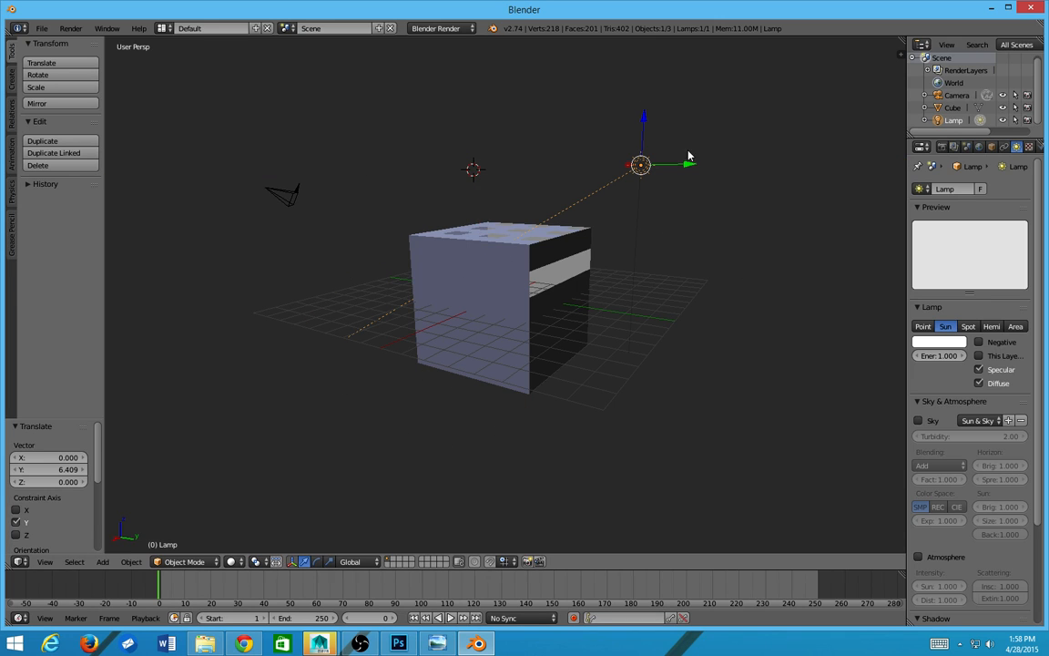
# Step: Switch the render engine to Cycles Render
pyautogui.click(438, 29)
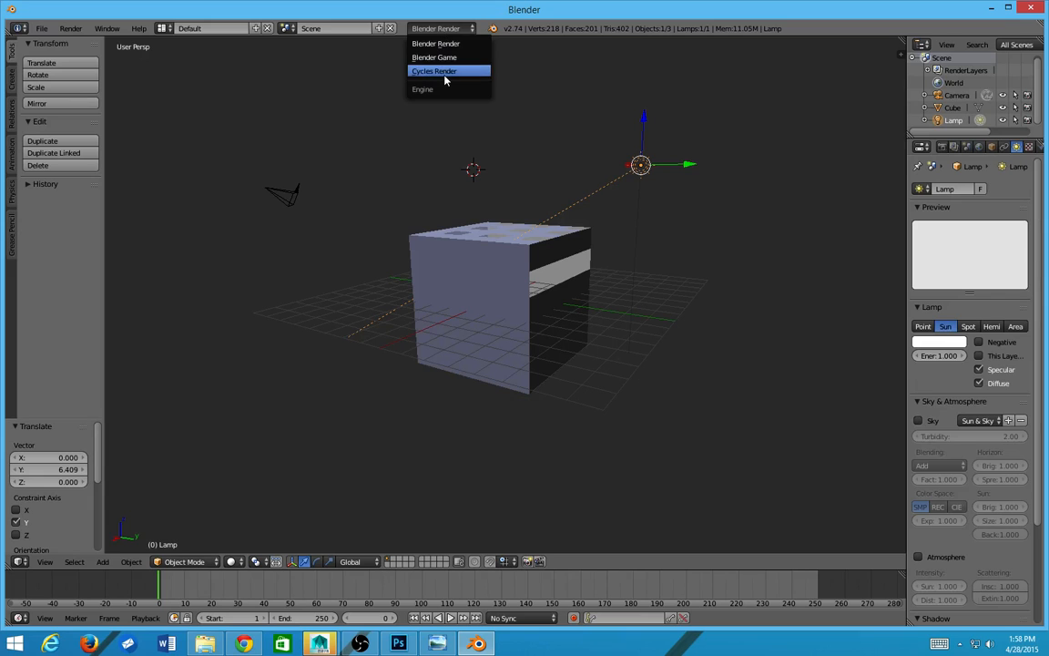
pyautogui.click(441, 71)
# Step: Select all faces sharing the normal of the wall opposite the window and move them outward about 10.9 units along Y
pyautogui.rightClick(418, 221)
pyautogui.scroll(4, 499, 269)
pyautogui.scroll(-8, 499, 270)
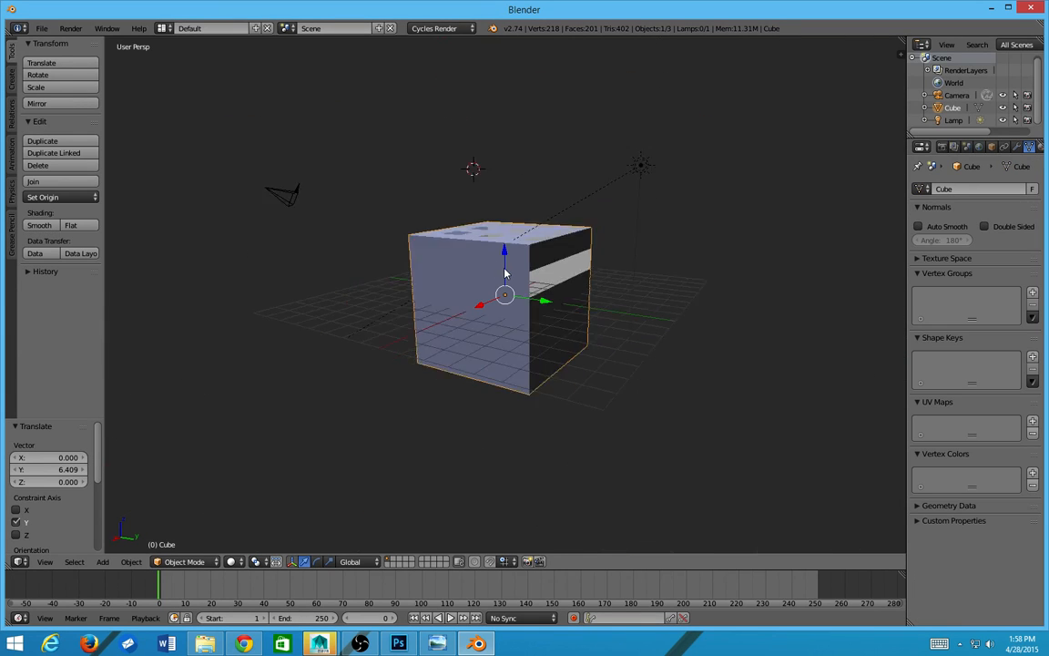
pyautogui.press('Tab')
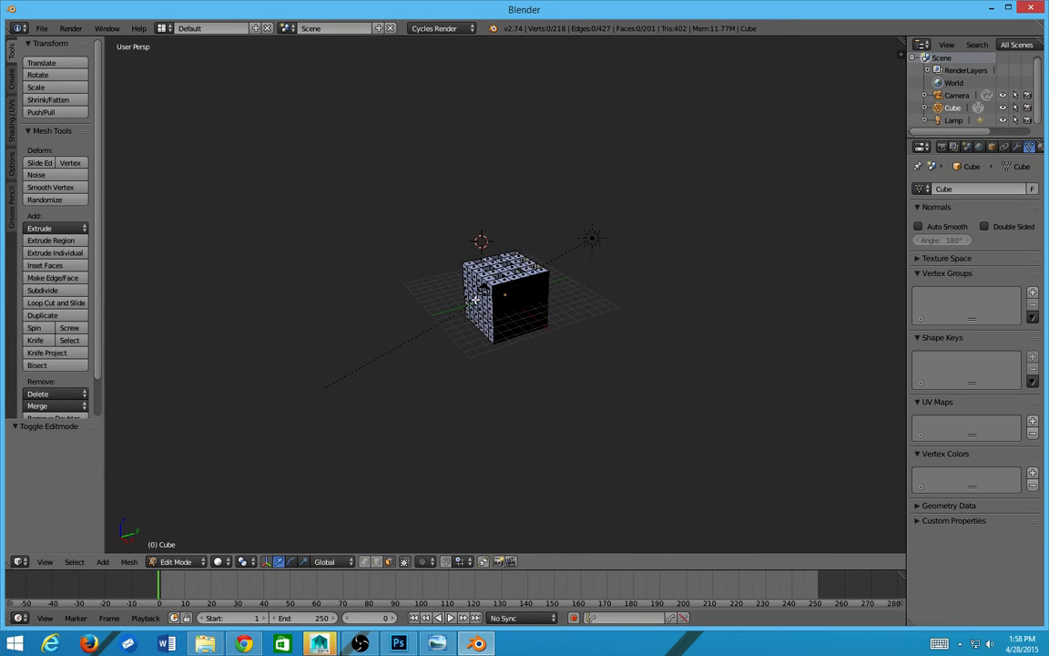
pyautogui.rightClick(482, 290)
pyautogui.hotkey('shift', 'g')
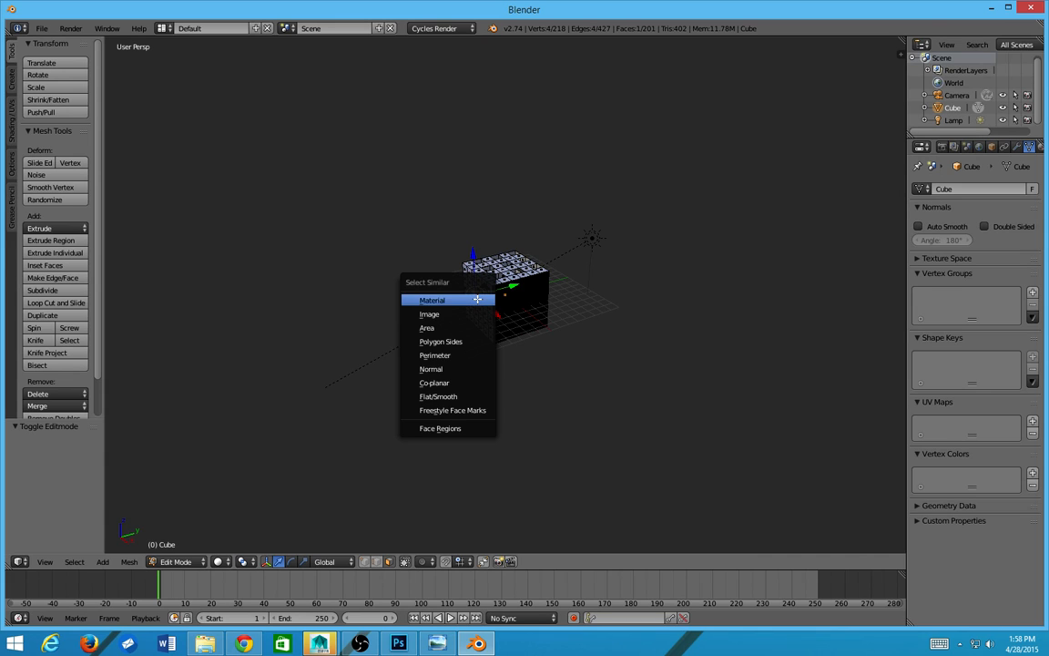
pyautogui.click(460, 369)
pyautogui.moveTo(520, 292); pyautogui.dragTo(412, 333)
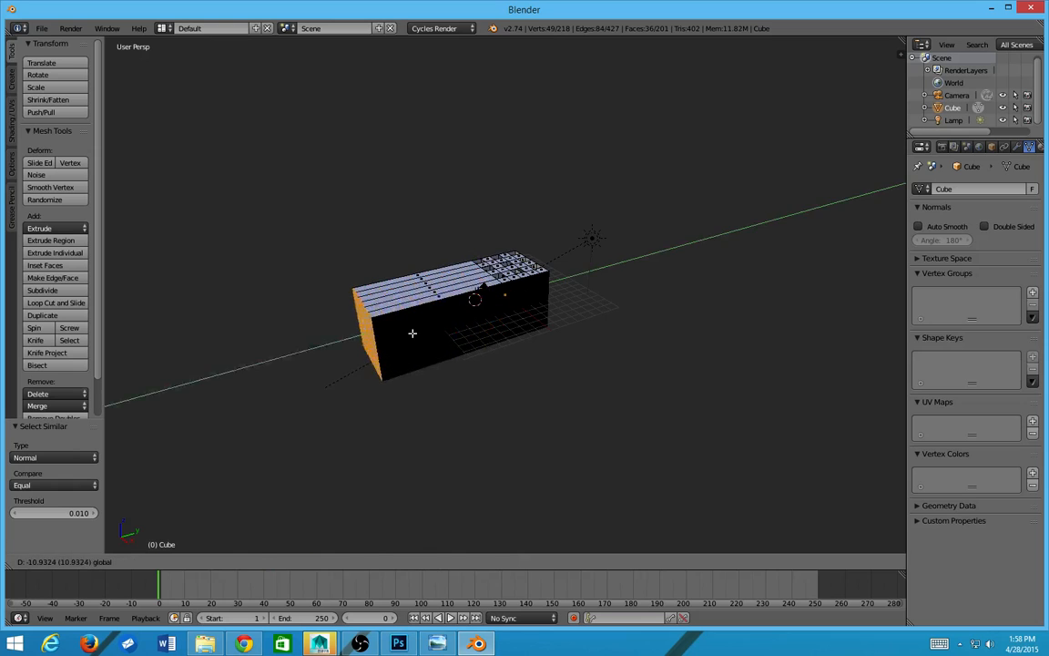
# Step: Leave mesh editing and preview the room's interior in rendered shading from inside, returning to solid shading
pyautogui.scroll(5, 426, 310)
pyautogui.moveTo(415, 288); pyautogui.dragTo(538, 229, button='middle')
pyautogui.scroll(3, 540, 232)
pyautogui.press('Tab')
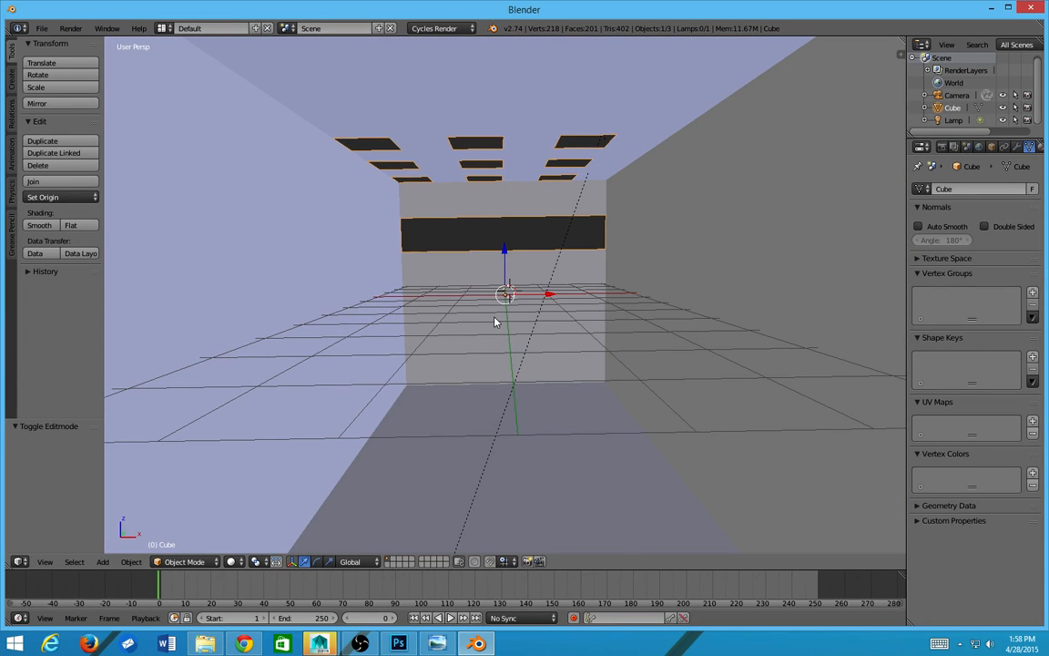
pyautogui.hotkey('shift', 'z')
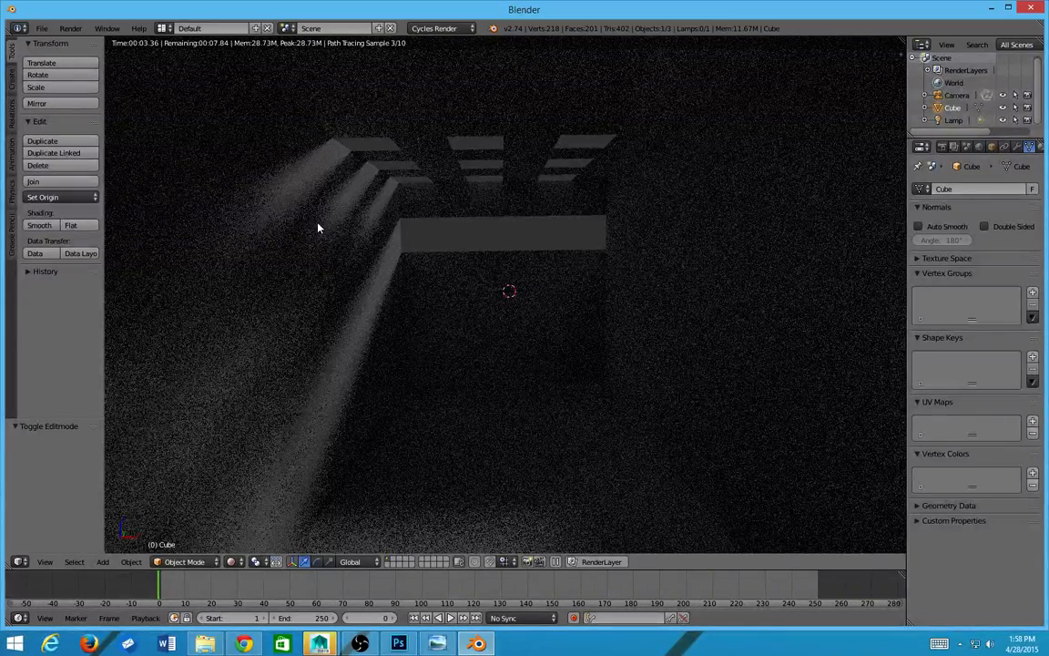
pyautogui.hotkey('shift', 'z')
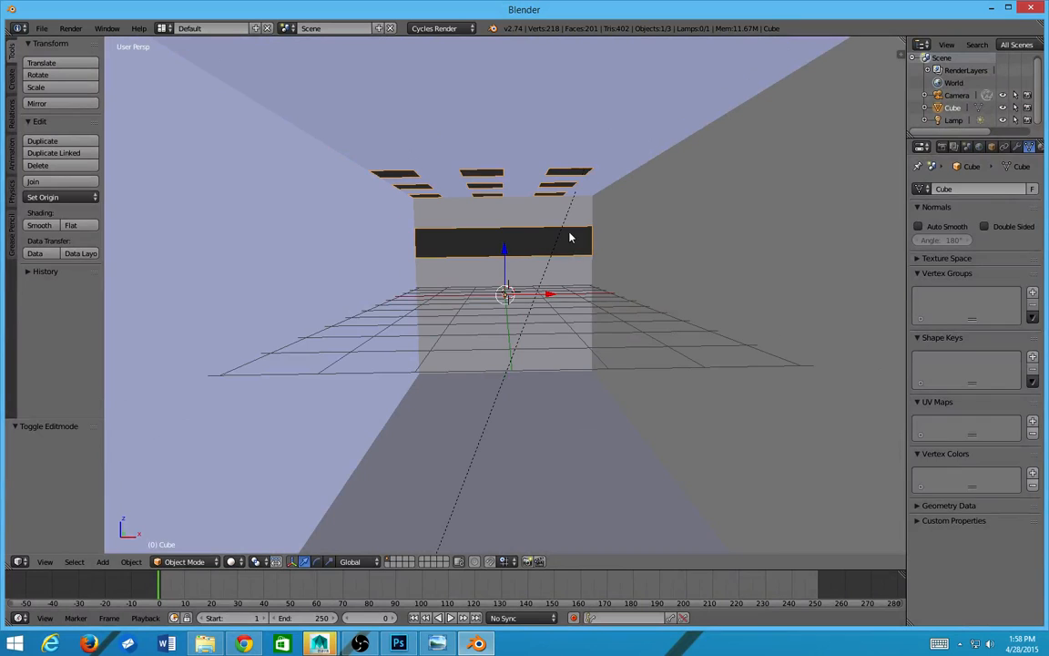
# Step: Select the sun lamp and look through the render and lamp settings
pyautogui.rightClick(563, 237)
pyautogui.scroll(3, 563, 237)
pyautogui.scroll(-1, 563, 237)
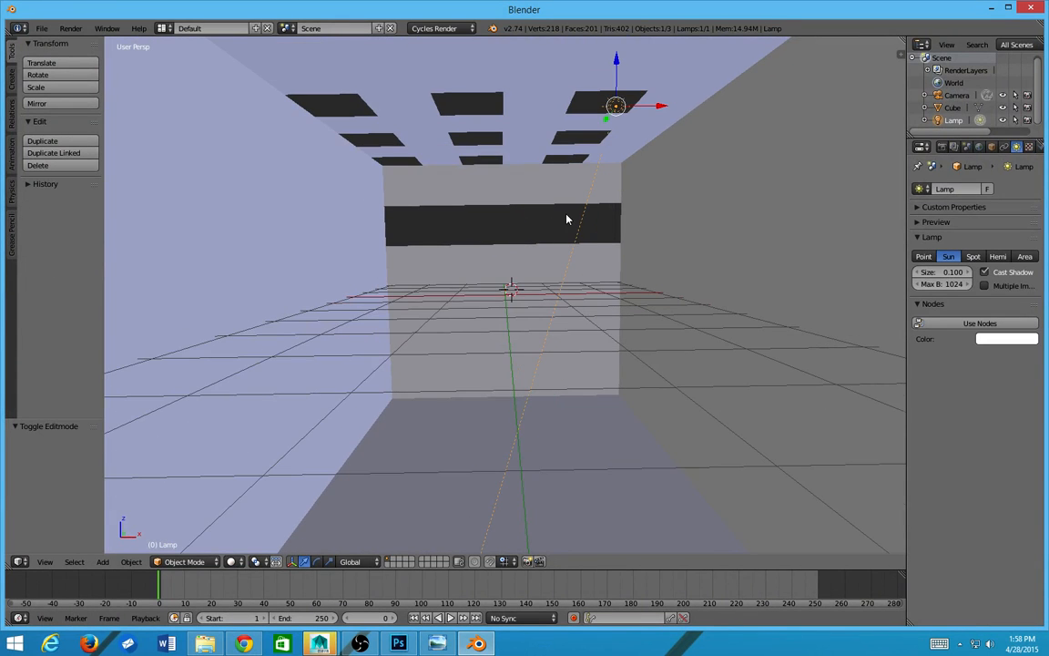
pyautogui.moveTo(566, 219); pyautogui.dragTo(598, 233, button='middle')
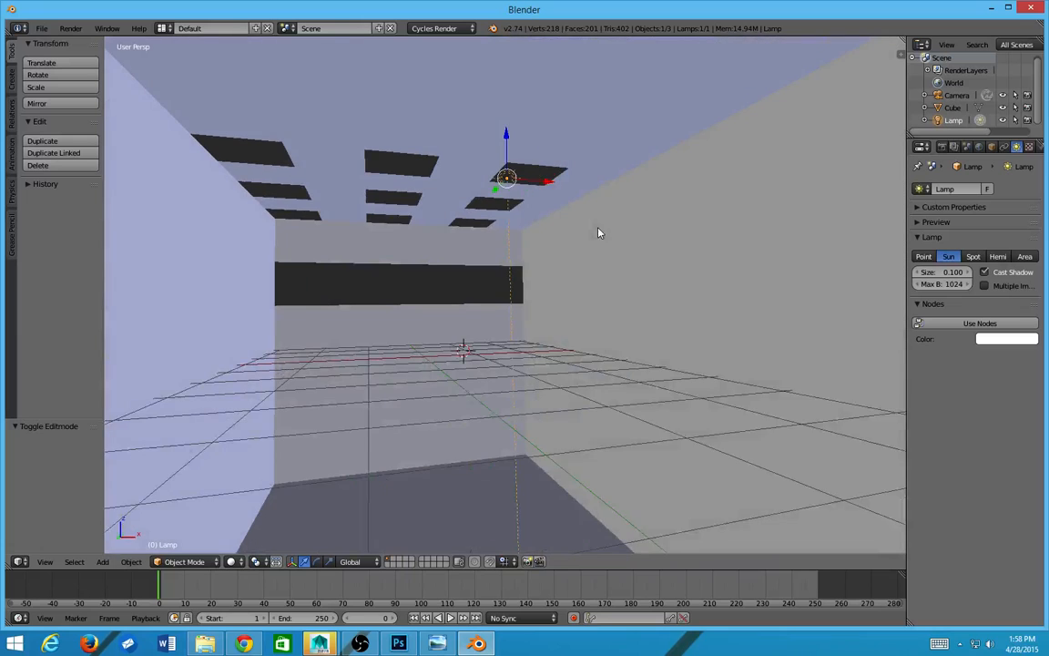
pyautogui.click(943, 147)
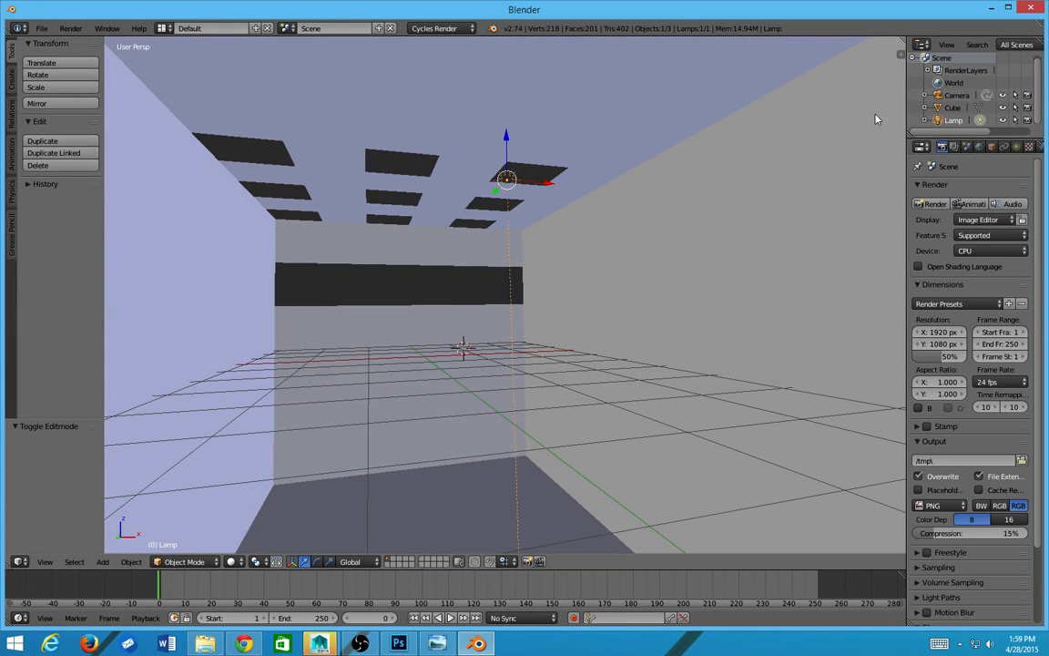
pyautogui.click(1017, 147)
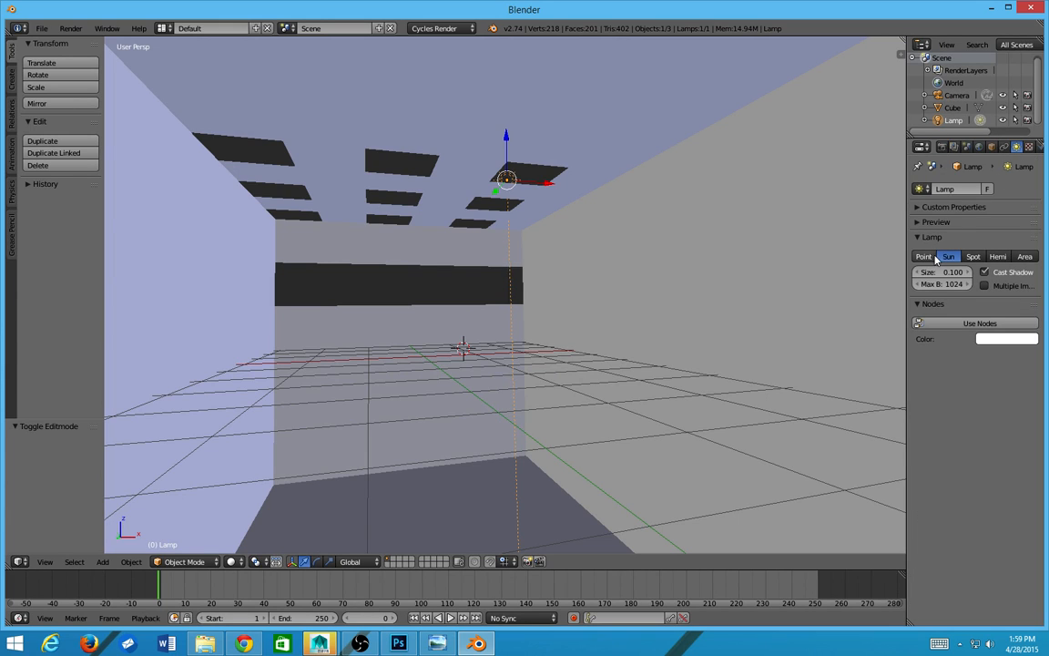
# Step: Enable nodes for the world surface and assign a Sky Texture as its color
pyautogui.click(980, 147)
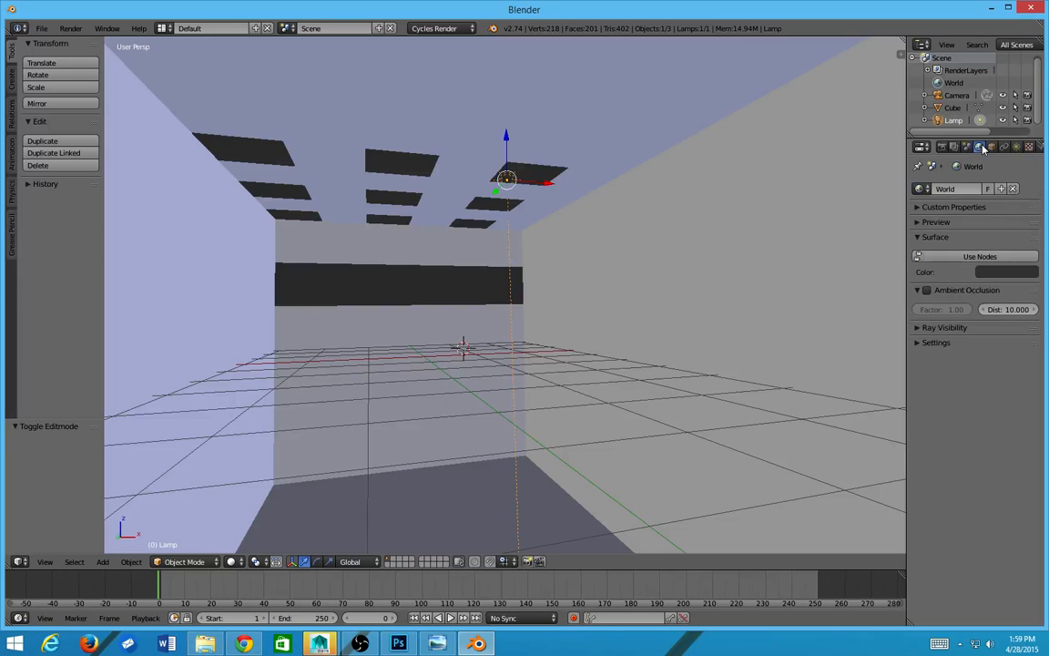
pyautogui.click(993, 256)
pyautogui.click(1035, 280)
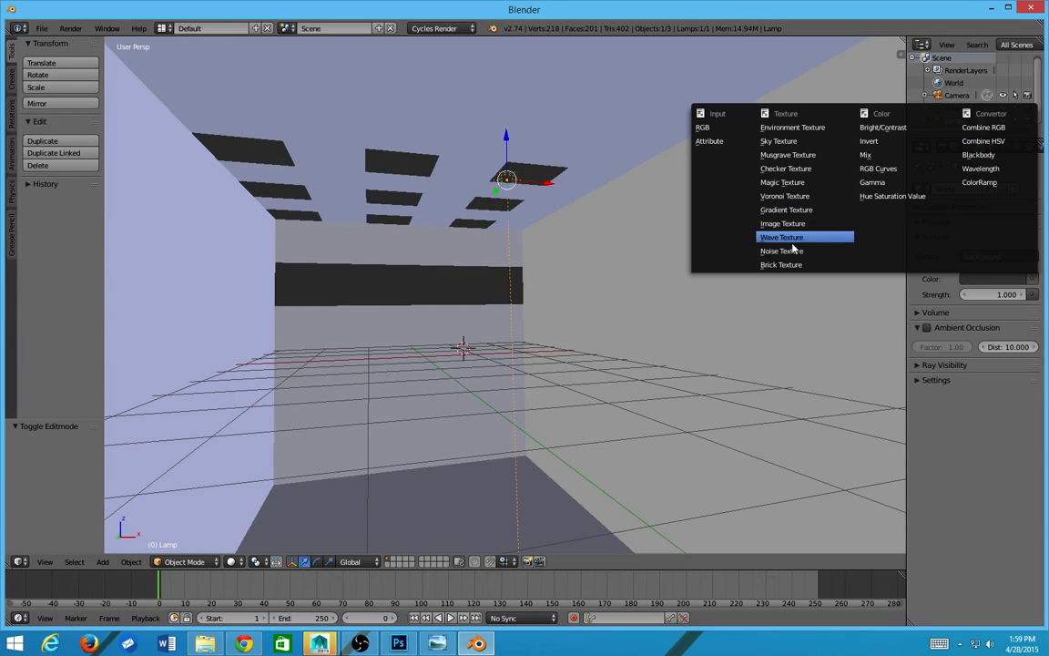
pyautogui.click(814, 143)
# Step: Preview the room in rendered shading with the sun lamp's size set to 0.518, and put the viewport in wireframe
pyautogui.hotkey('shift', 'z')
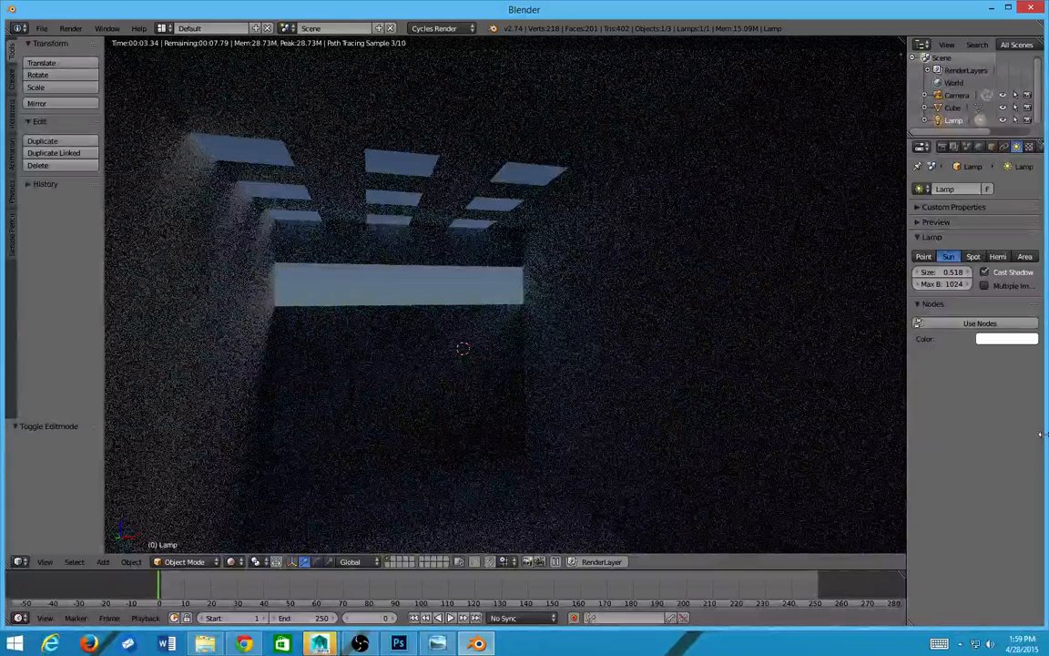
pyautogui.press('z')
pyautogui.scroll(-6, 571, 304)
pyautogui.scroll(6, 571, 305)
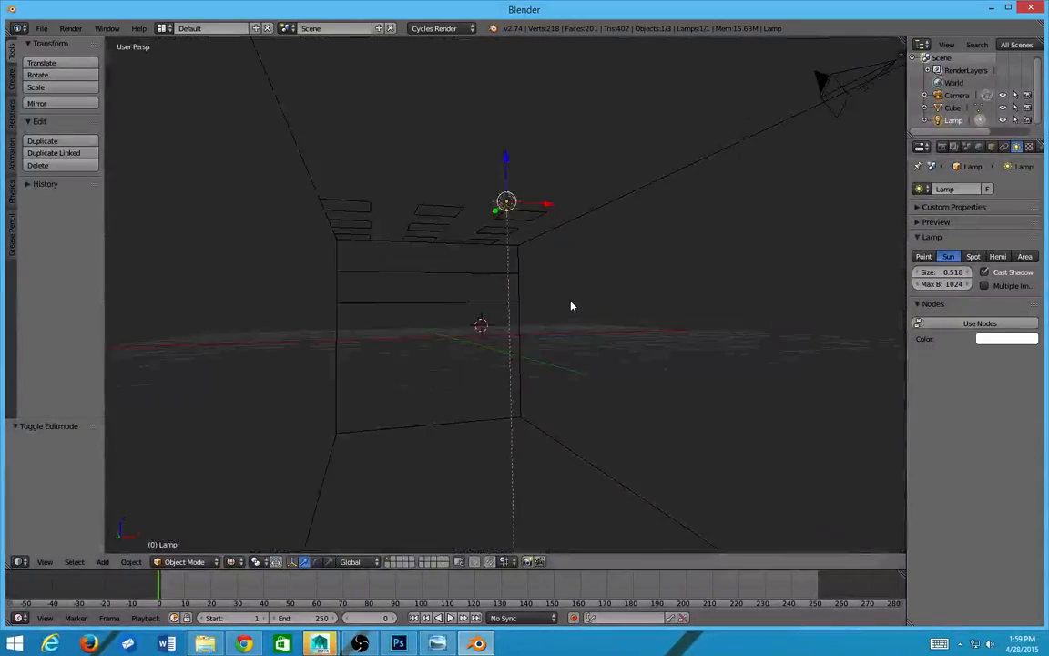
pyautogui.scroll(-7, 571, 304)
# Step: Switch to Maya, enlarge the room image in the Render View, and raise its exposure to 1.29
pyautogui.hotkey('alt', 'Tab')
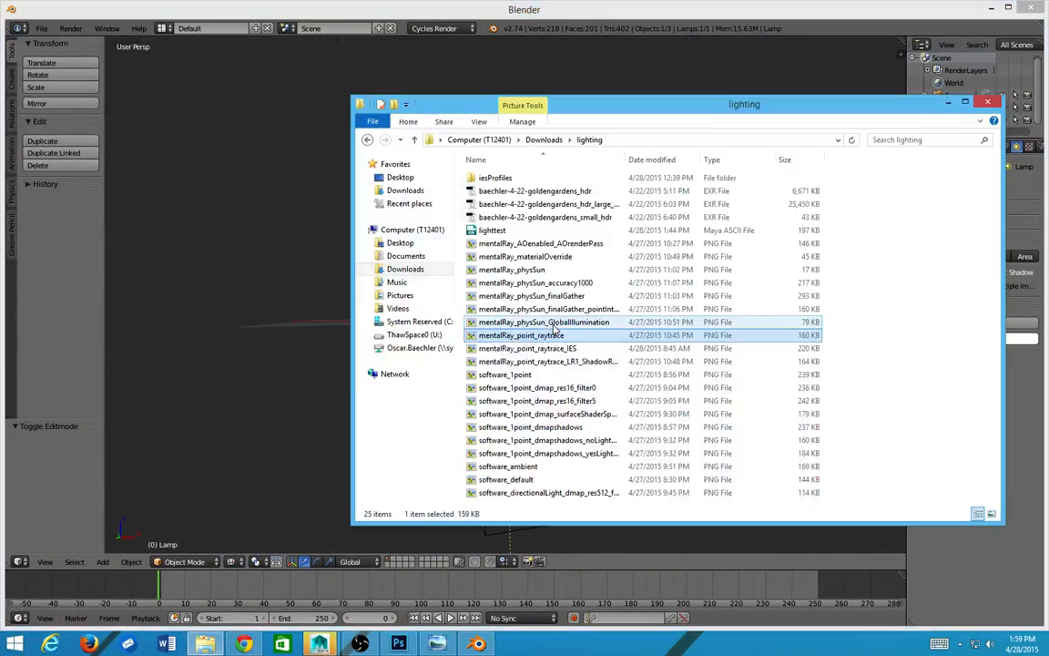
pyautogui.hotkey('alt', 'Tab')
pyautogui.press('Tab')
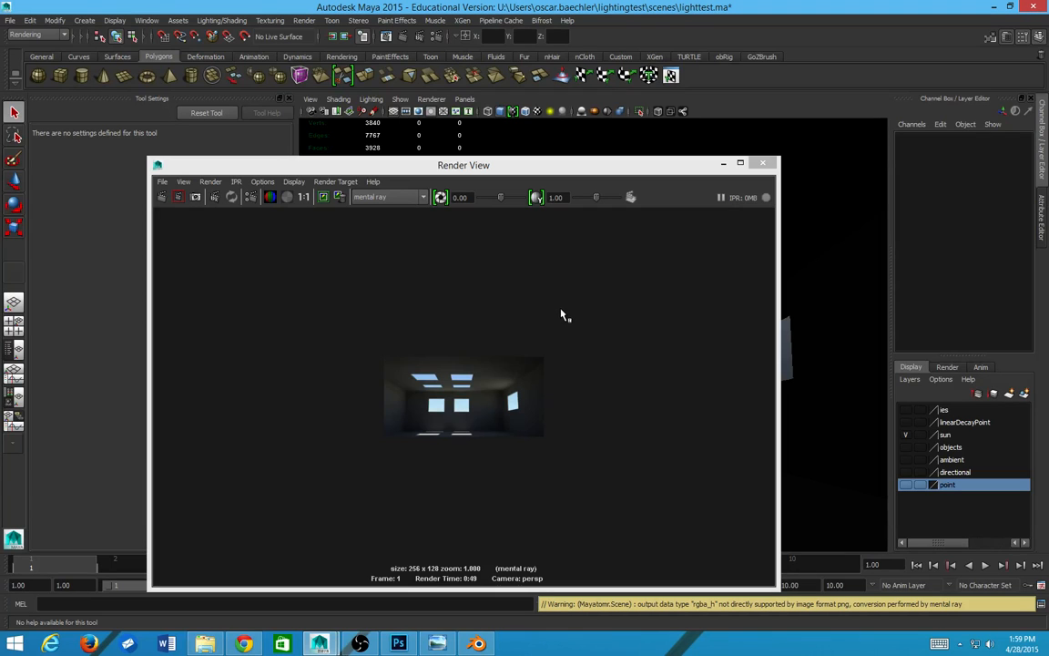
pyautogui.scroll(4, 507, 303)
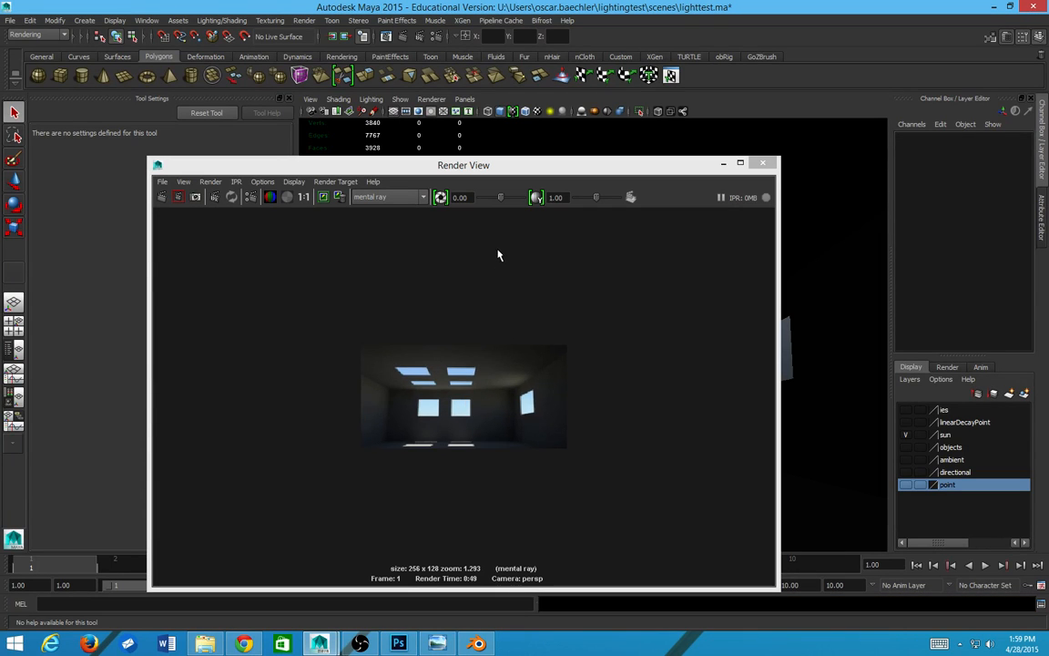
pyautogui.scroll(-2, 537, 299)
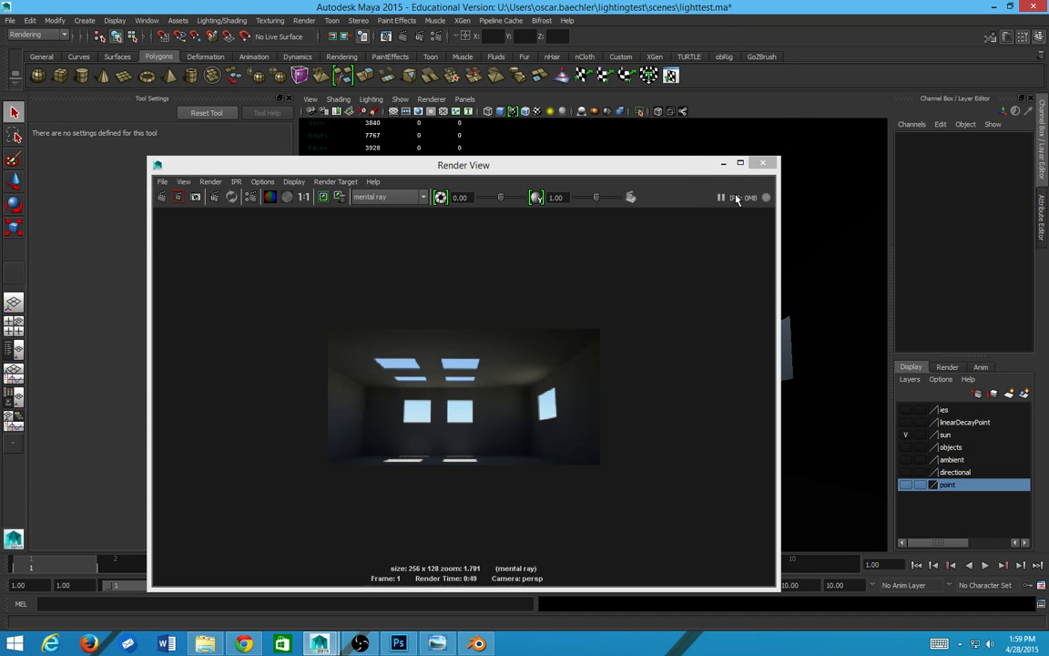
pyautogui.moveTo(500, 201); pyautogui.dragTo(513, 264)
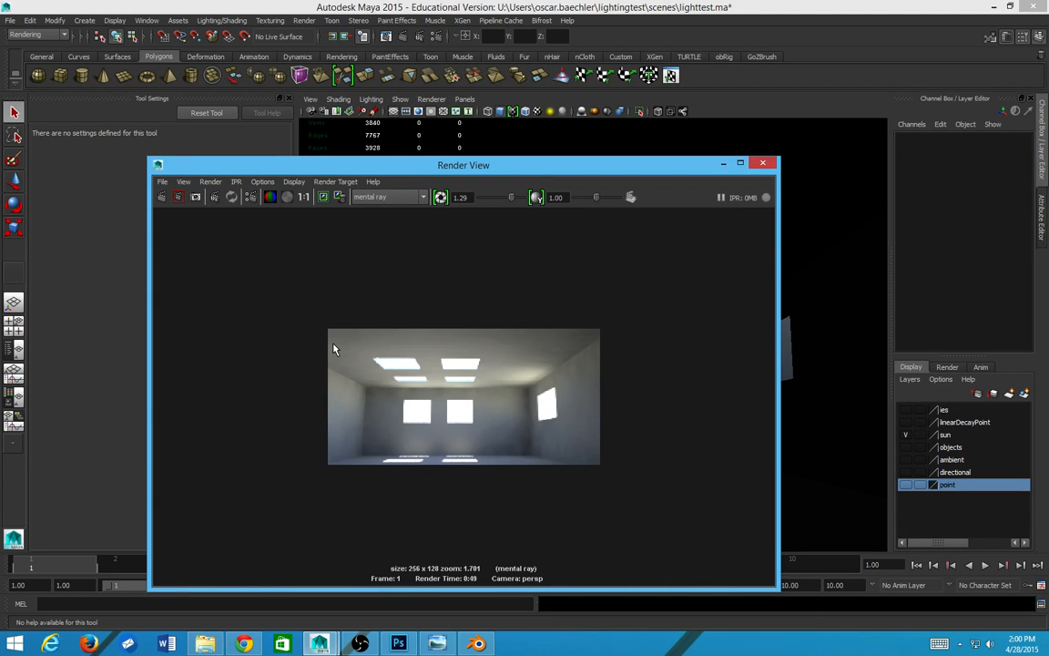
# Step: Save the rendered room image to the Desktop as a PNG named asdfasdfasdf
pyautogui.click(162, 182)
pyautogui.click(191, 213)
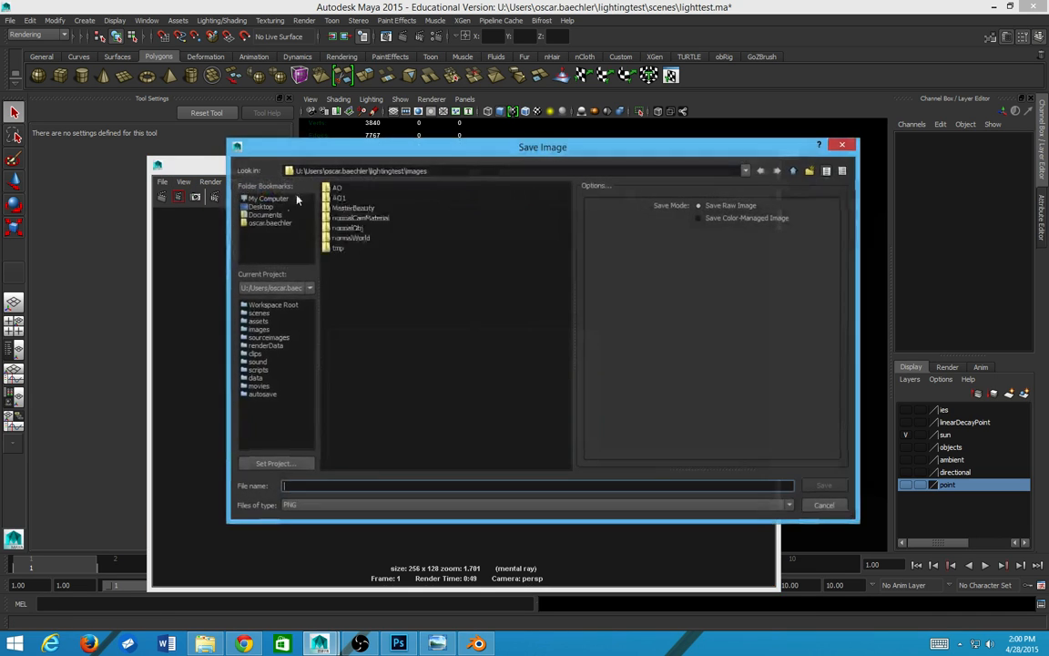
pyautogui.click(280, 208)
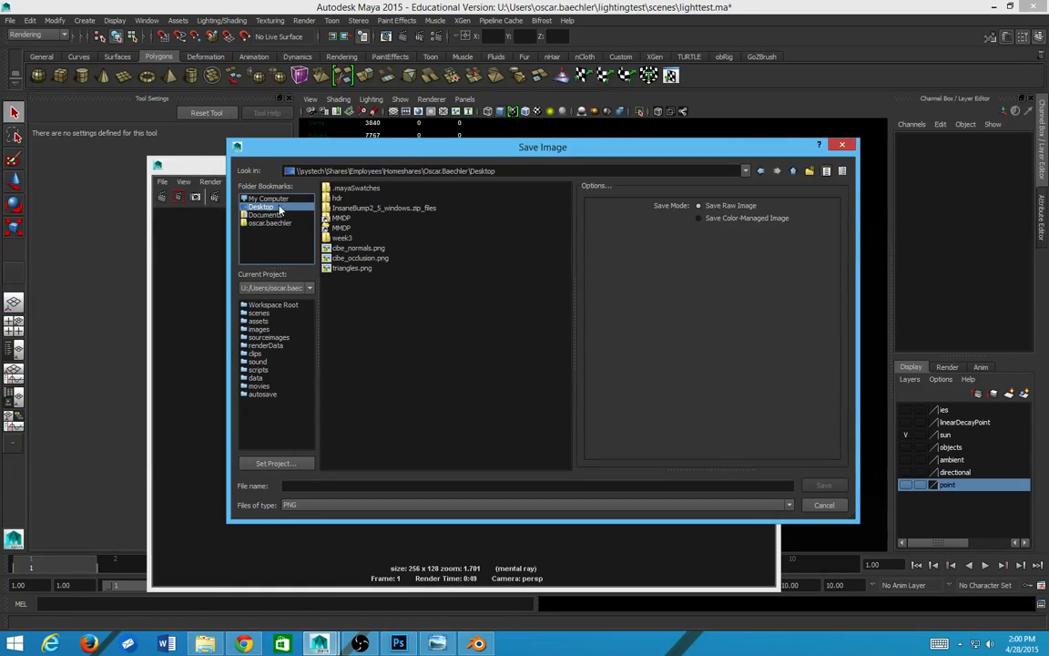
pyautogui.click(583, 486)
pyautogui.write('asdfasdfasdf')
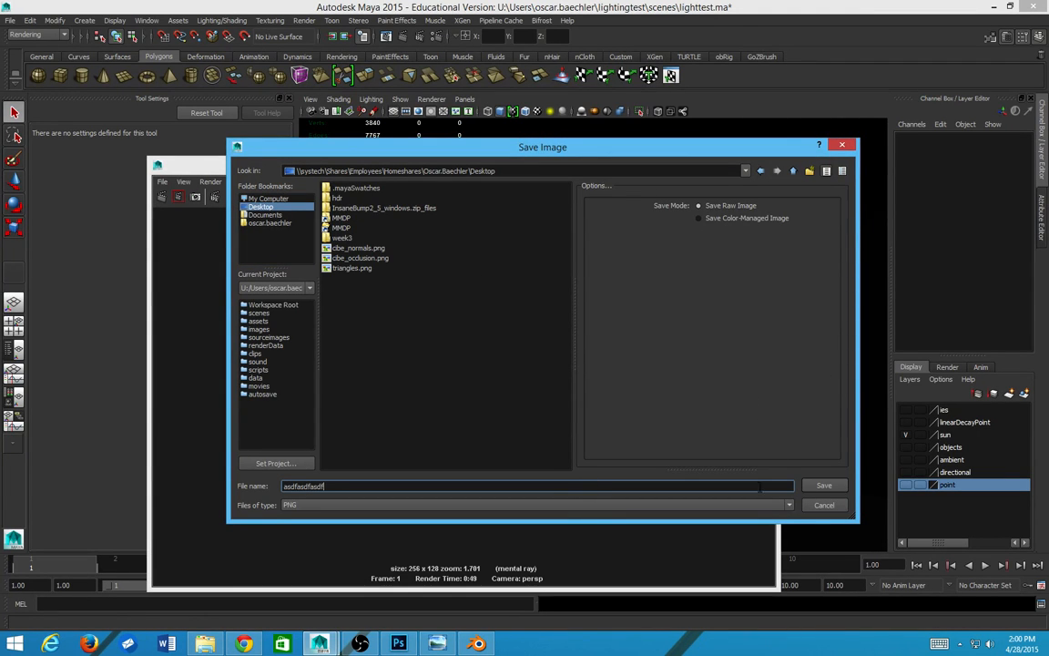
pyautogui.press('Return')
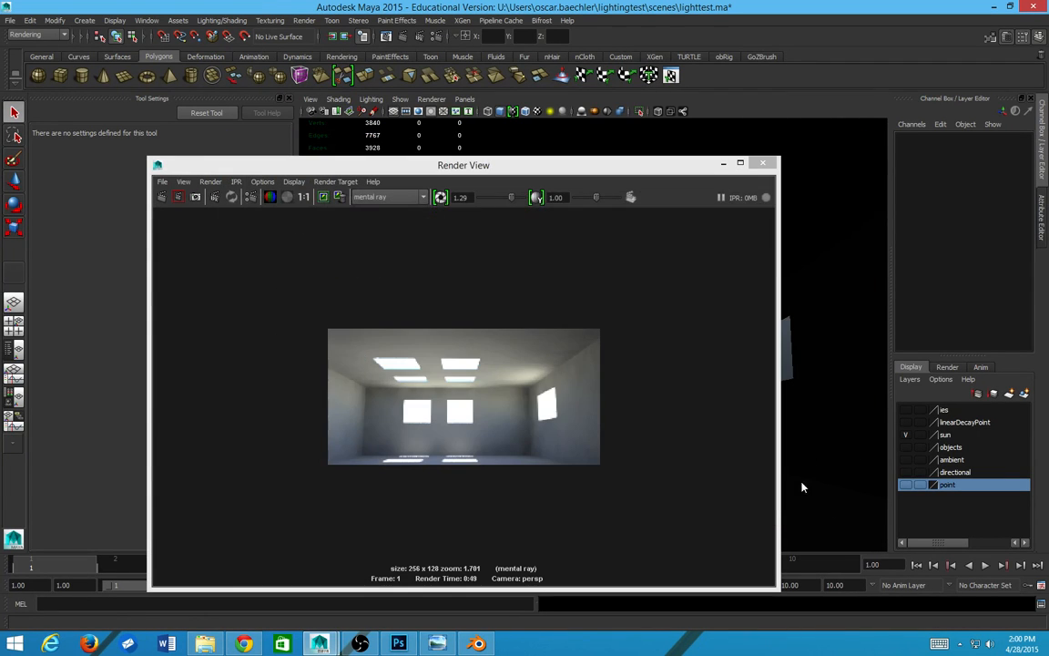
# Step: Switch to Photoshop and open the asdfasdfasdf PNG from the Desktop
pyautogui.click(398, 644)
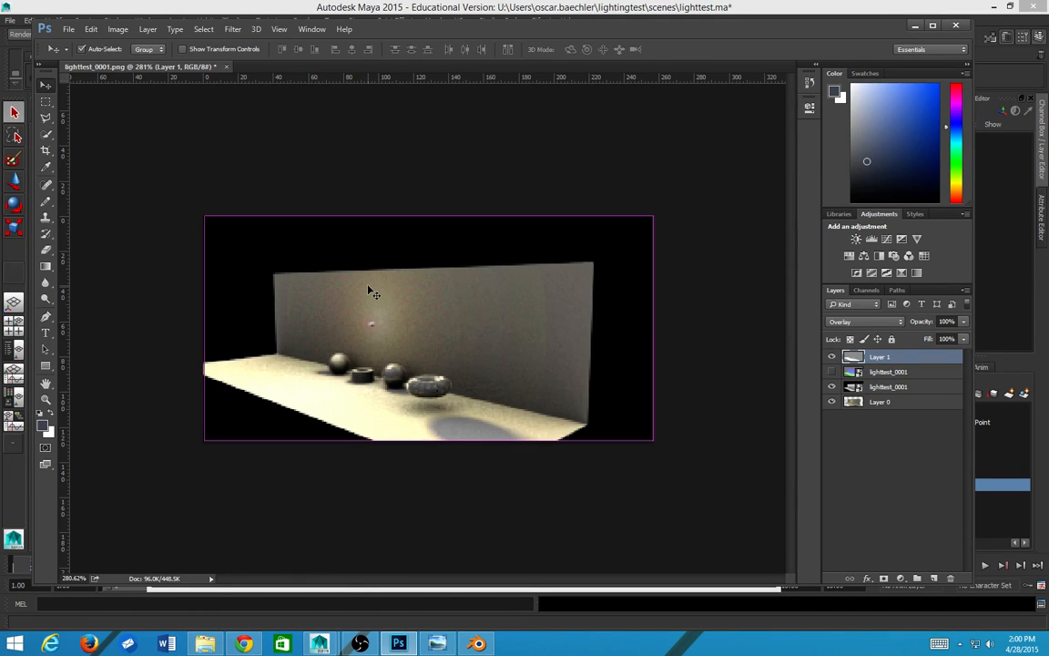
pyautogui.hotkey('ctrl', 'o')
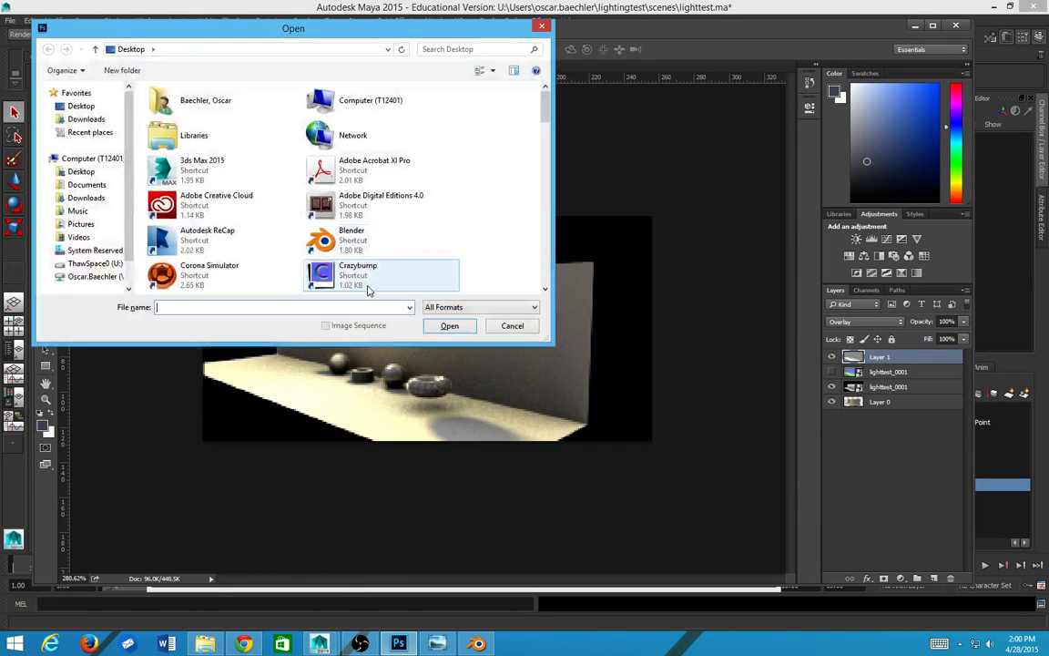
pyautogui.click(80, 107)
pyautogui.click(340, 209)
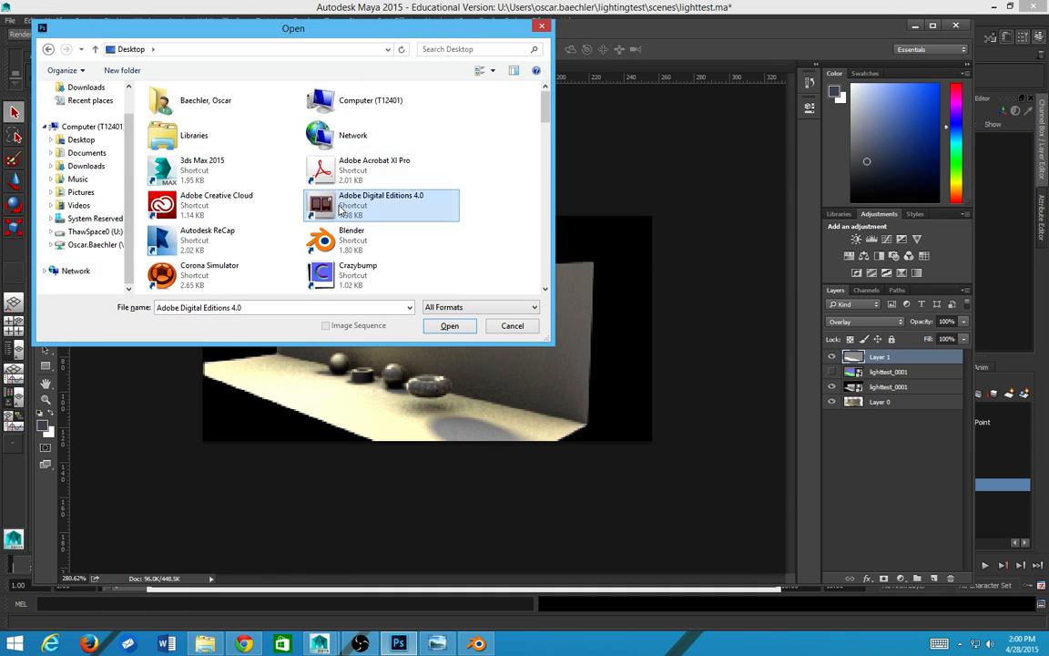
pyautogui.scroll(-10, 340, 210)
pyautogui.write('a')
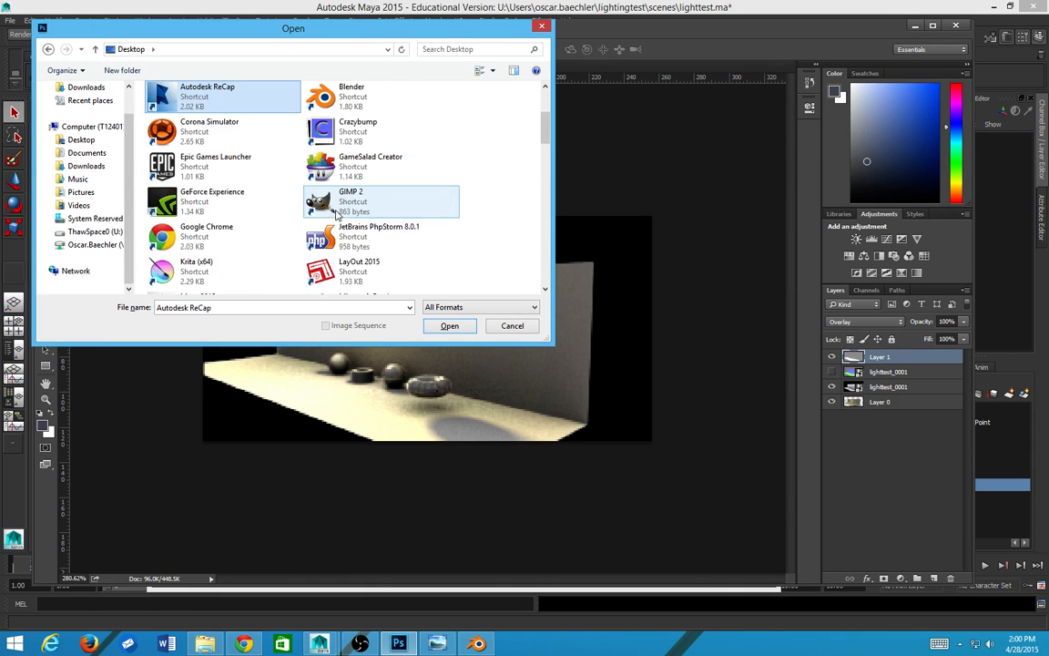
pyautogui.write('sdf')
pyautogui.scroll(1, 269, 128)
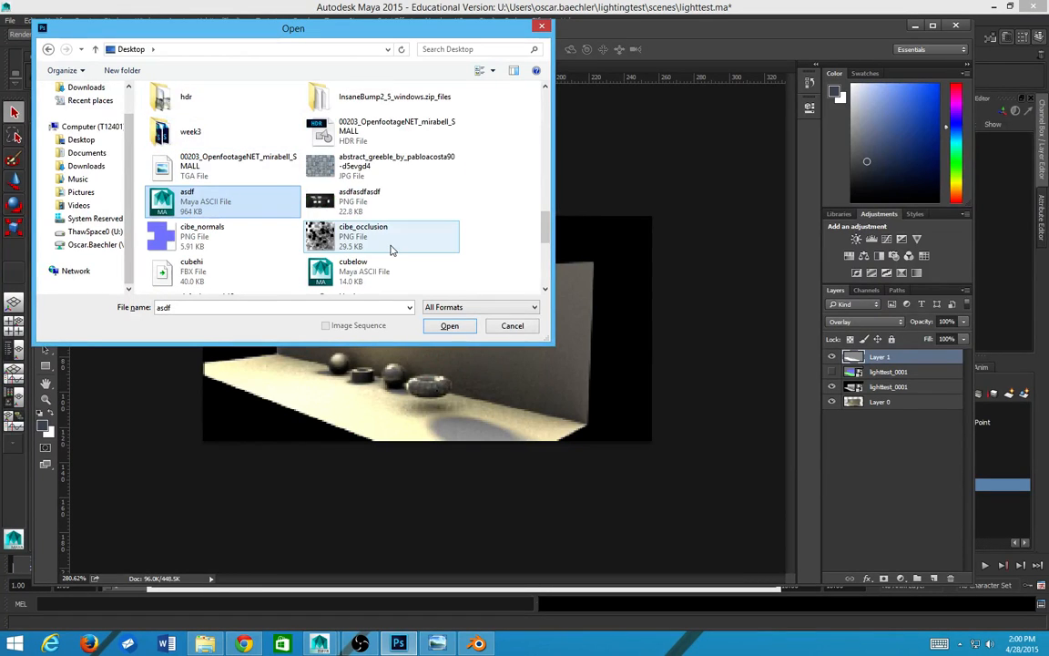
pyautogui.scroll(-1, 277, 162)
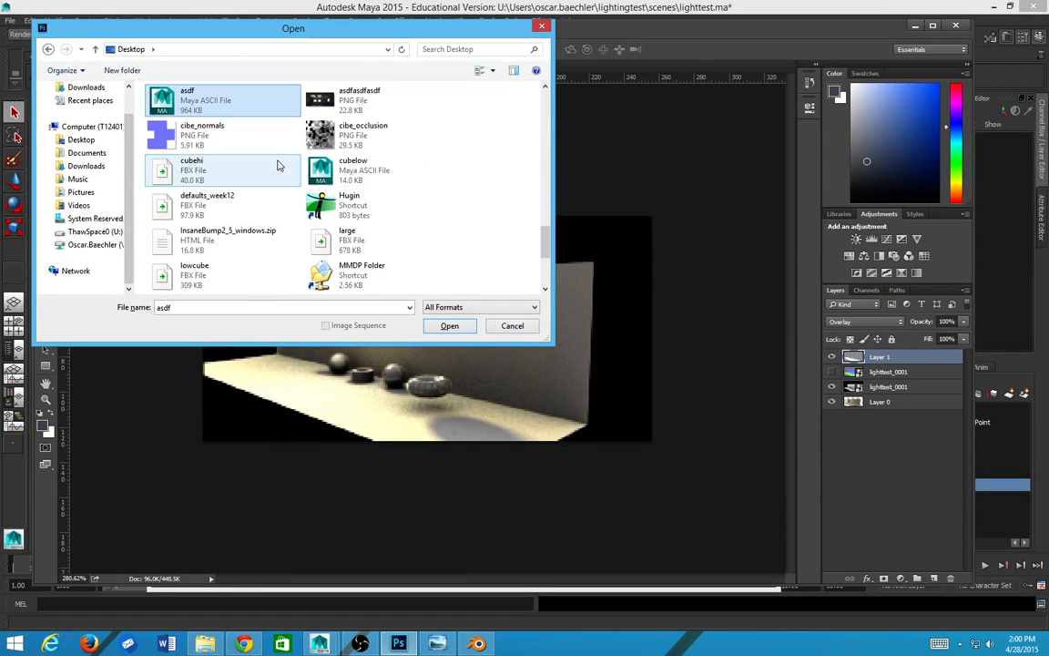
pyautogui.scroll(-2, 278, 246)
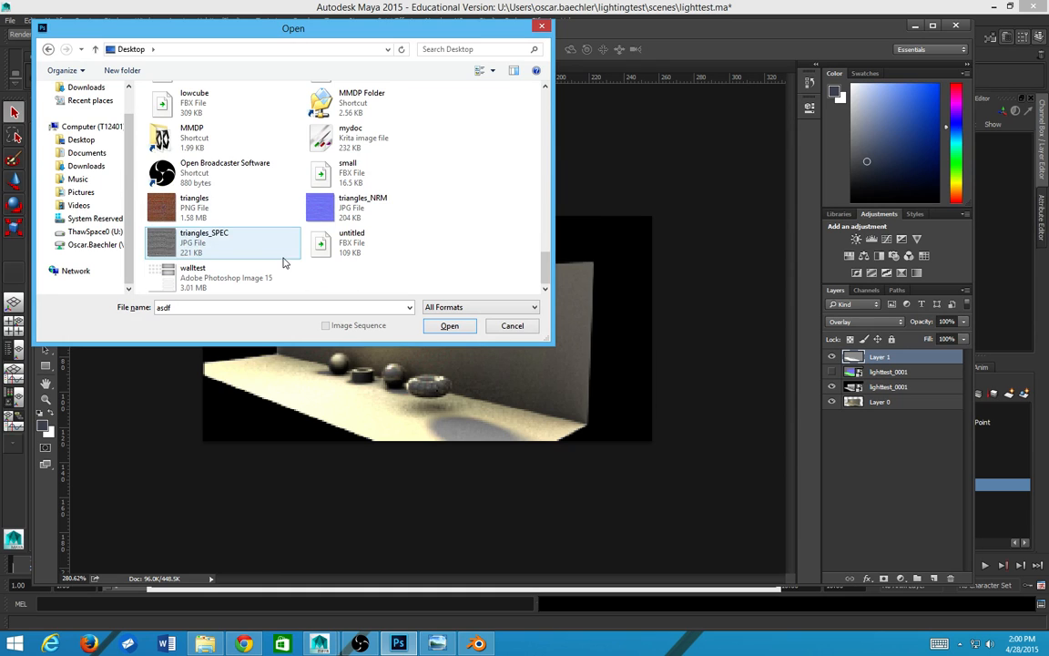
pyautogui.scroll(6, 292, 206)
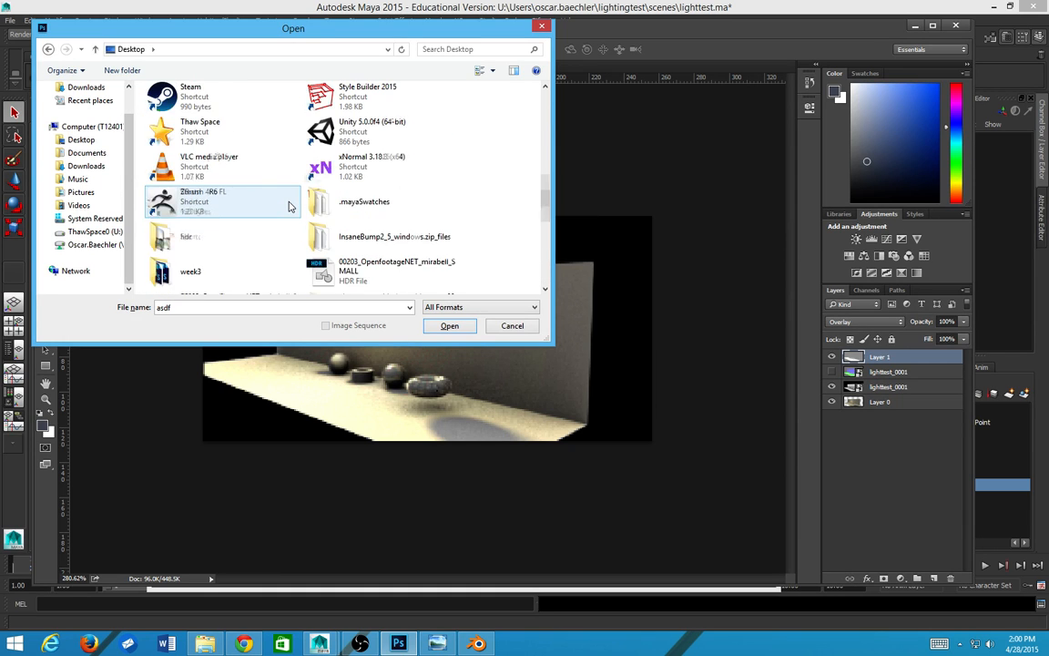
pyautogui.scroll(10, 289, 206)
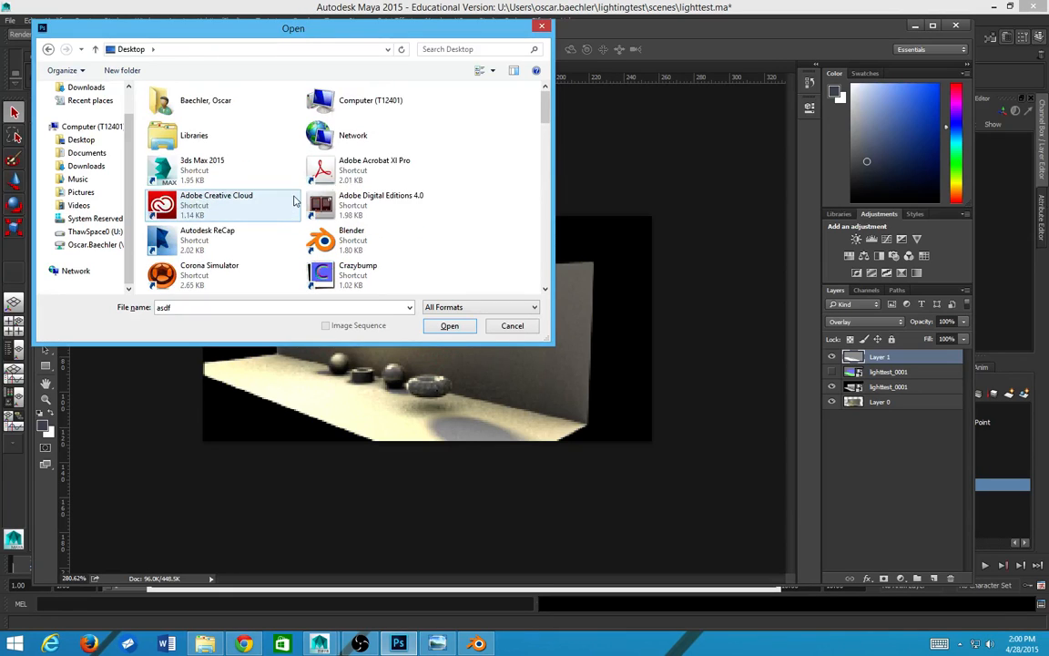
pyautogui.scroll(-12, 383, 187)
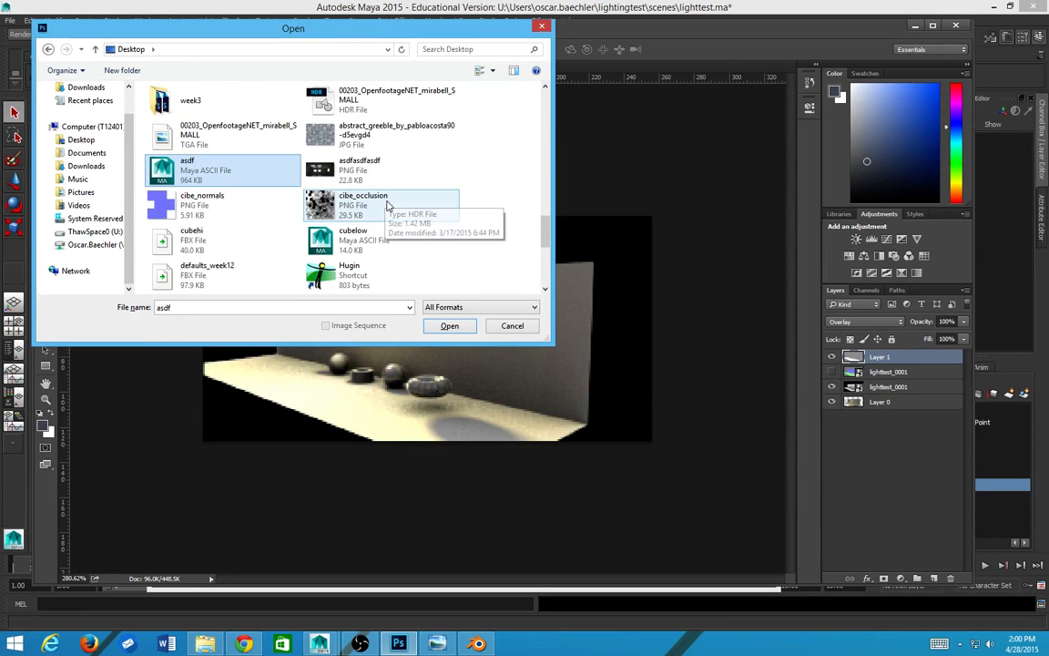
pyautogui.click(327, 177)
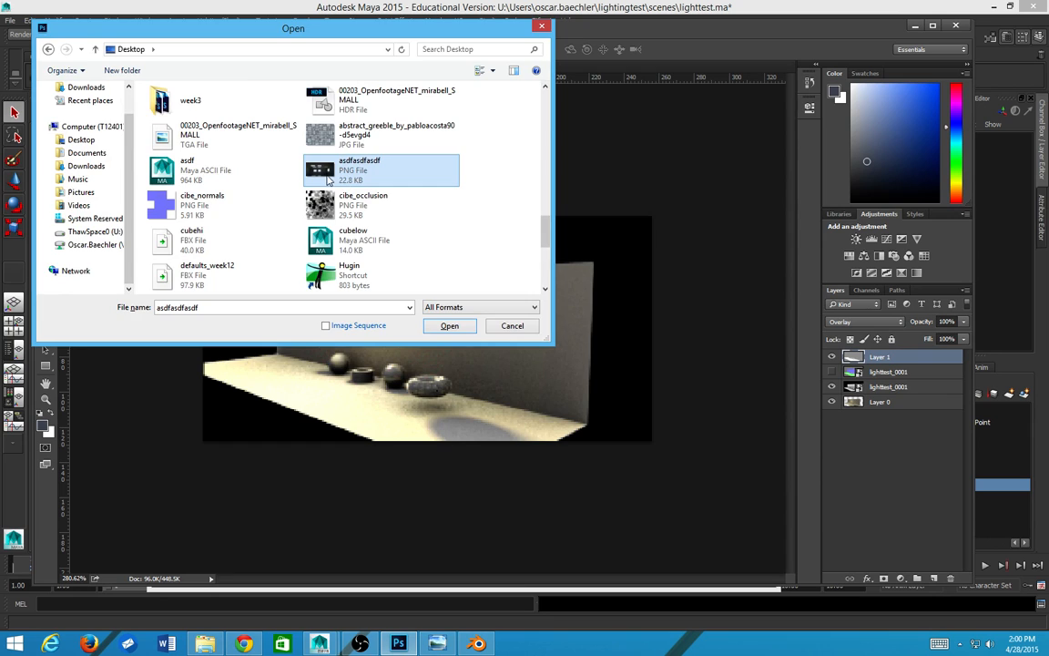
pyautogui.doubleClick(328, 179)
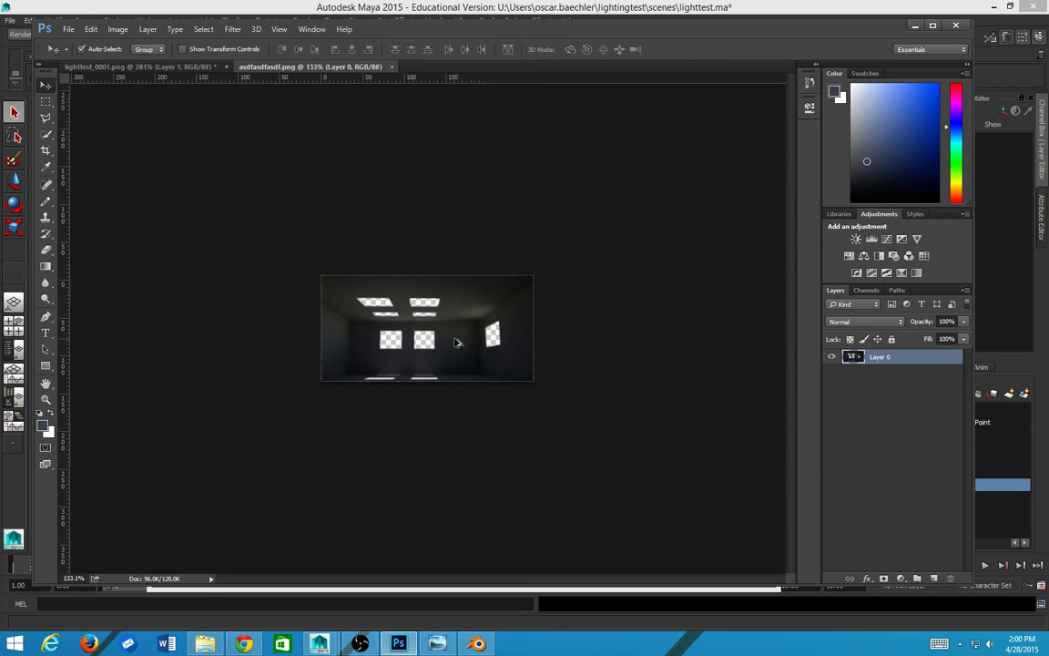
# Step: Set the Levels midtone input to 0.91 on the room image, then try a white input of 166 and undo it
pyautogui.keyDown('alt'); pyautogui.scroll(5, 456, 342); pyautogui.keyUp('alt')
pyautogui.hotkey('ctrl', 'l')
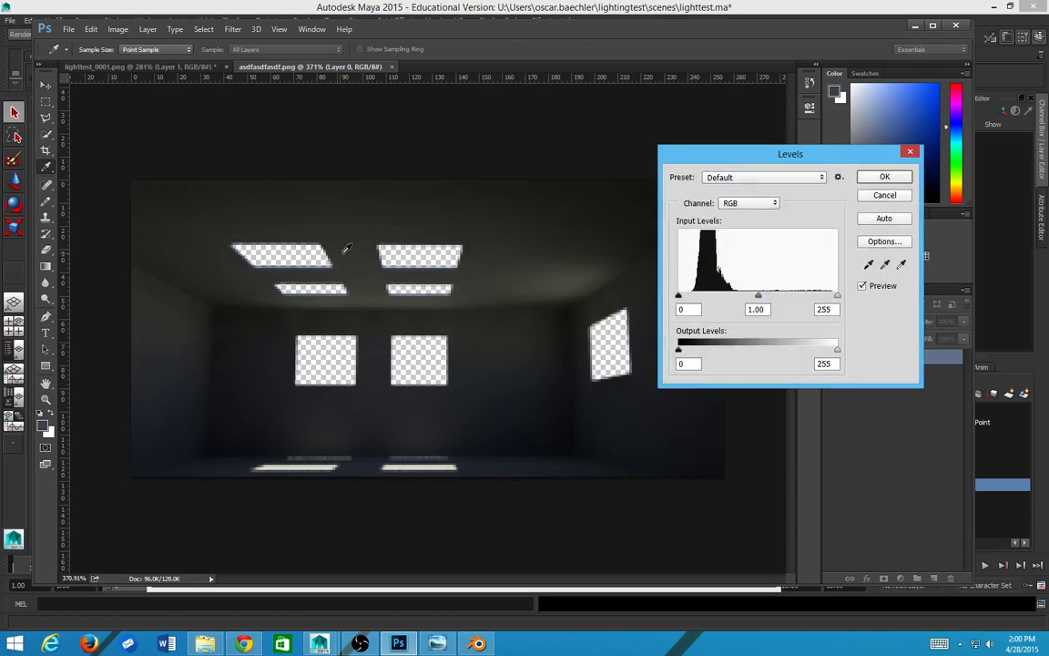
pyautogui.moveTo(758, 297)
pyautogui.mouseDown()
pyautogui.moveTo(791, 296)
pyautogui.moveTo(731, 307)
pyautogui.moveTo(794, 297)
pyautogui.moveTo(765, 297)
pyautogui.mouseUp()
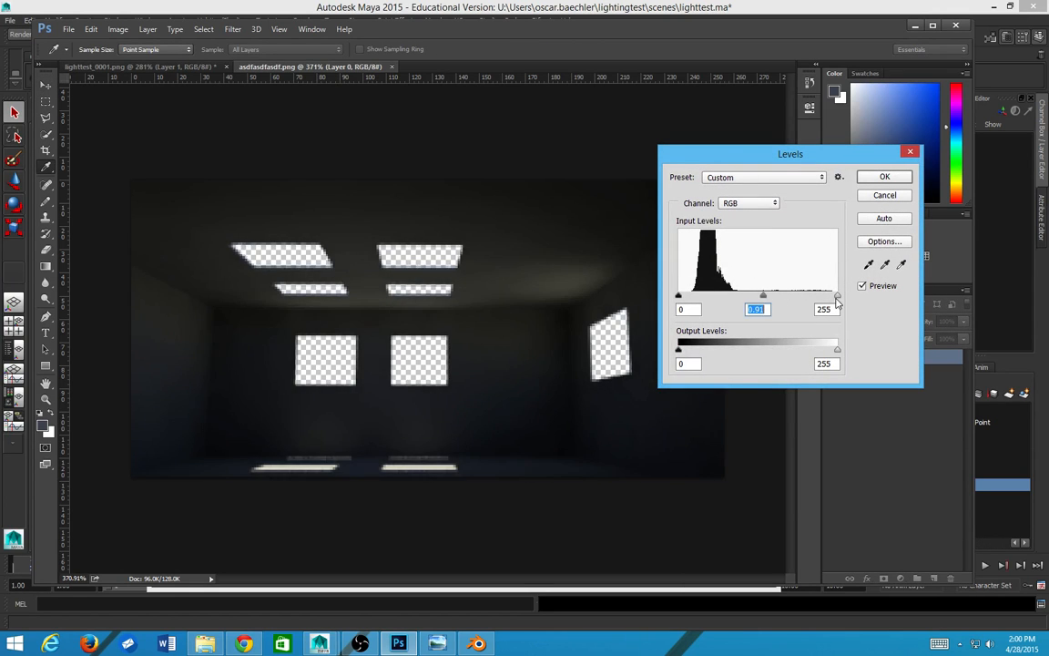
pyautogui.moveTo(837, 297)
pyautogui.mouseDown()
pyautogui.moveTo(775, 296)
pyautogui.moveTo(802, 295)
pyautogui.moveTo(692, 266)
pyautogui.moveTo(825, 264)
pyautogui.moveTo(719, 255)
pyautogui.moveTo(781, 274)
pyautogui.mouseUp()
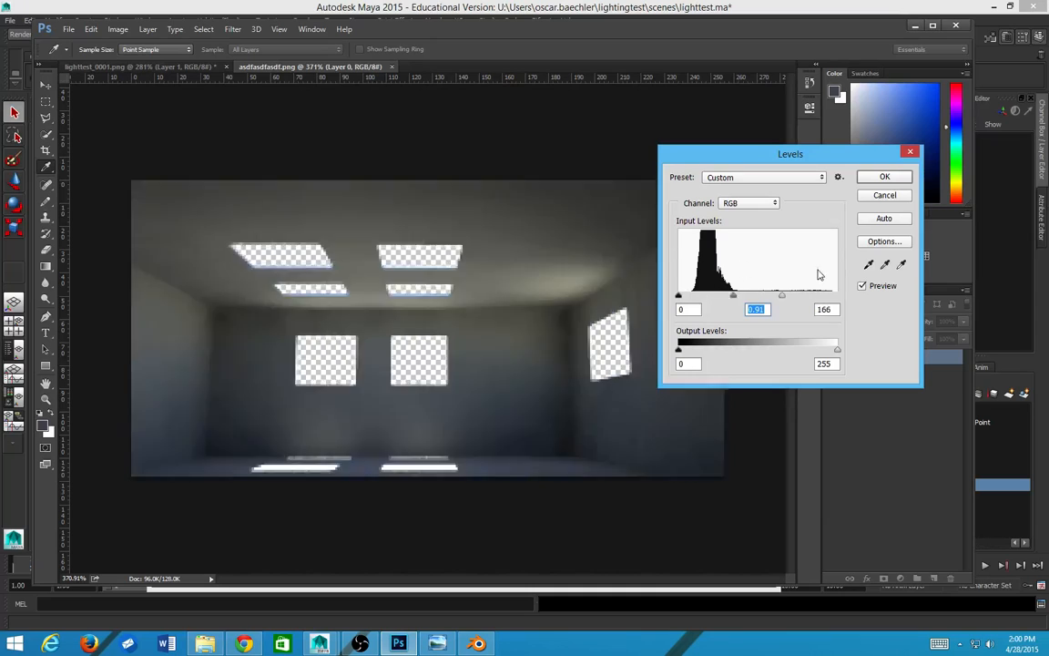
pyautogui.hotkey('ctrl', 'z')
# Step: Switch to the Windows Photo Viewer window showing the mentalRay_physSun image and close it
pyautogui.hotkey('alt', 'Tab')
pyautogui.hotkey('alt', 'Tab')
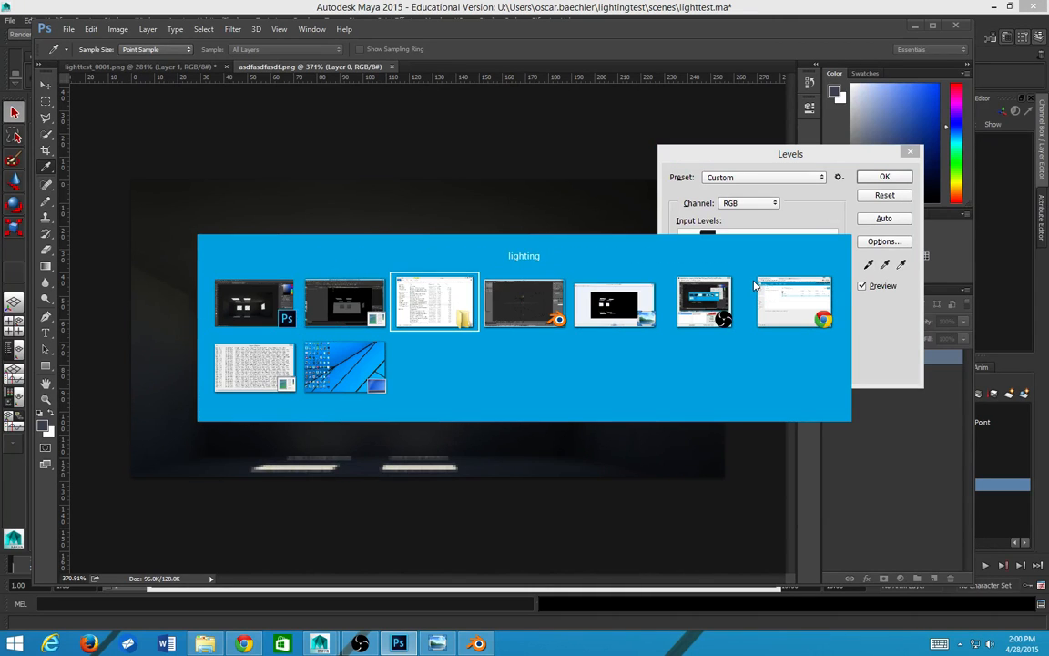
pyautogui.hotkey('alt', 'Tab')
pyautogui.hotkey('alt', 'Tab')
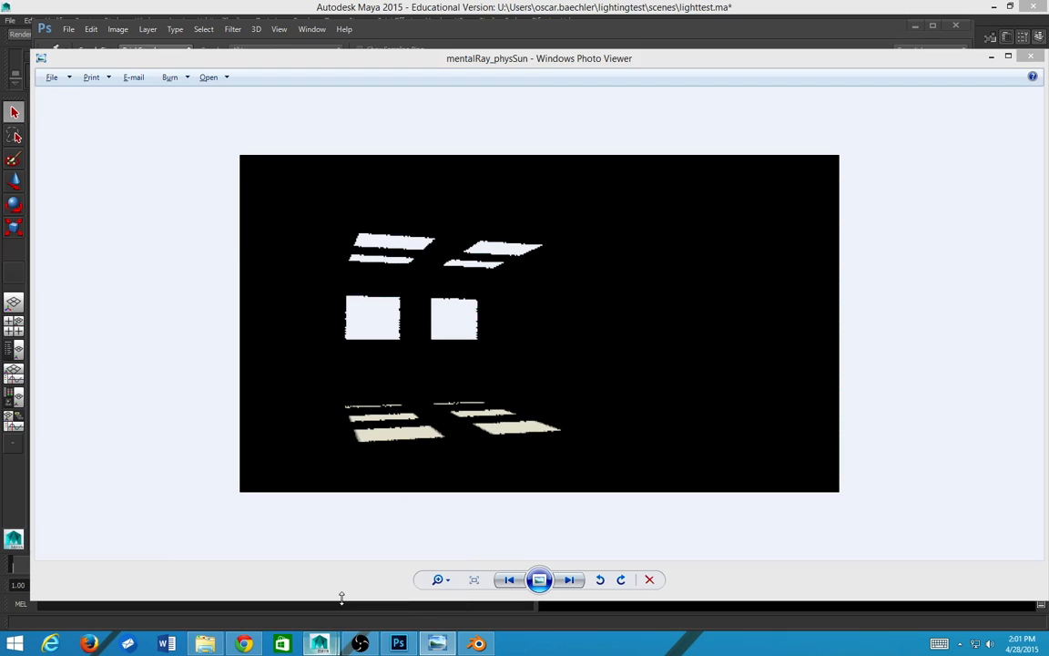
pyautogui.click(1031, 56)
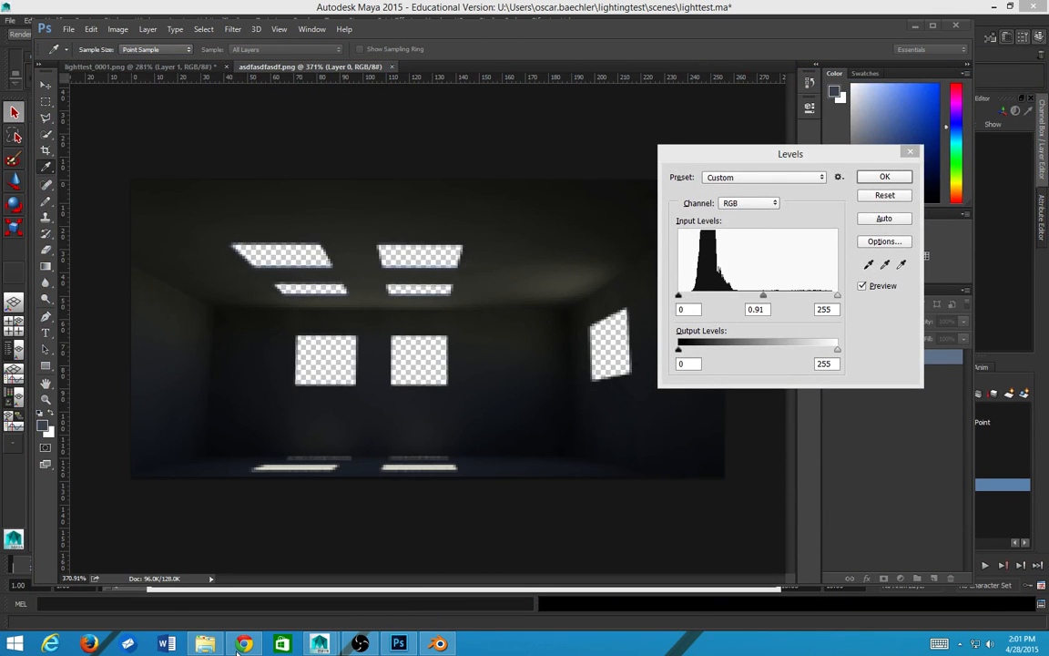
# Step: Switch to Maya, raise the Render View exposure to 5.00, and close the Render View
pyautogui.hotkey('alt', 'Tab')
pyautogui.moveTo(511, 197); pyautogui.dragTo(677, 186)
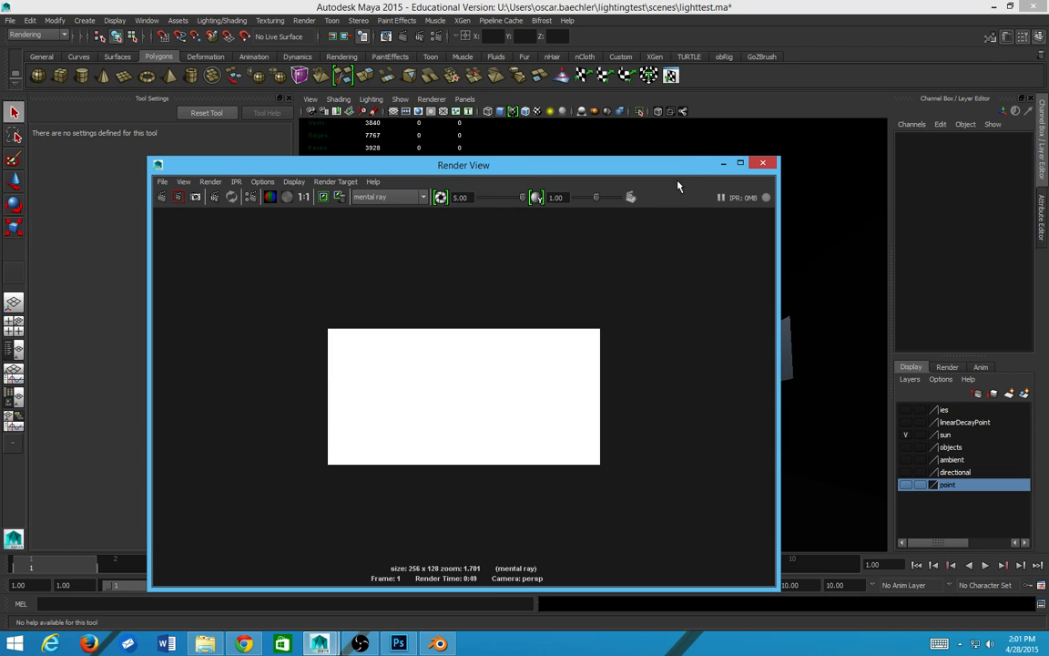
pyautogui.click(763, 163)
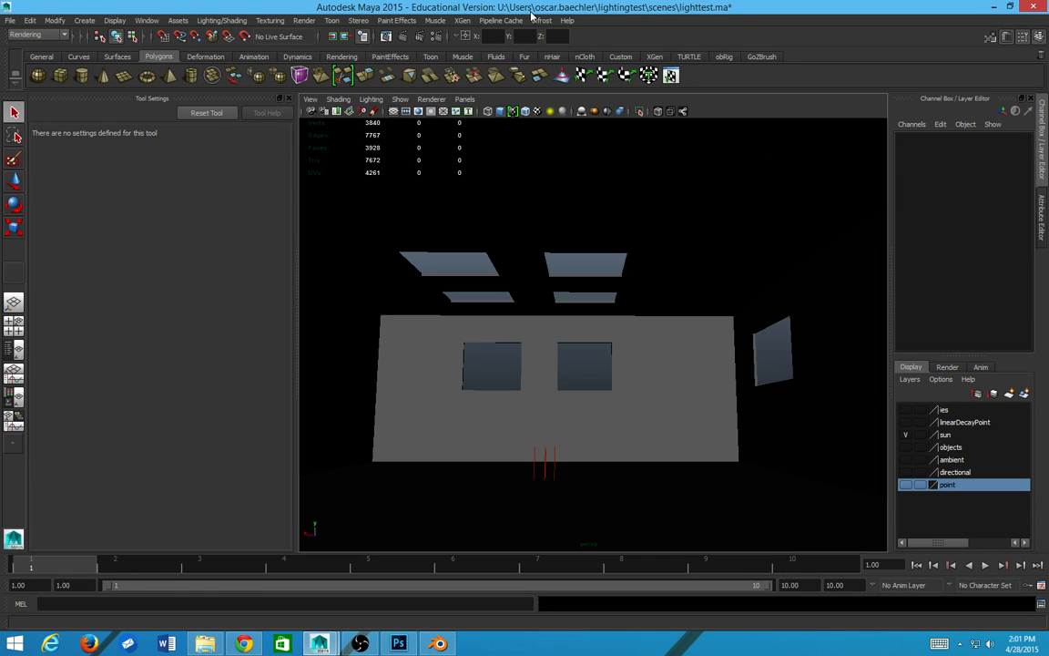
# Step: Delete the Physical Sun and Sky in the render settings and create Image Based Lighting in its place
pyautogui.click(435, 37)
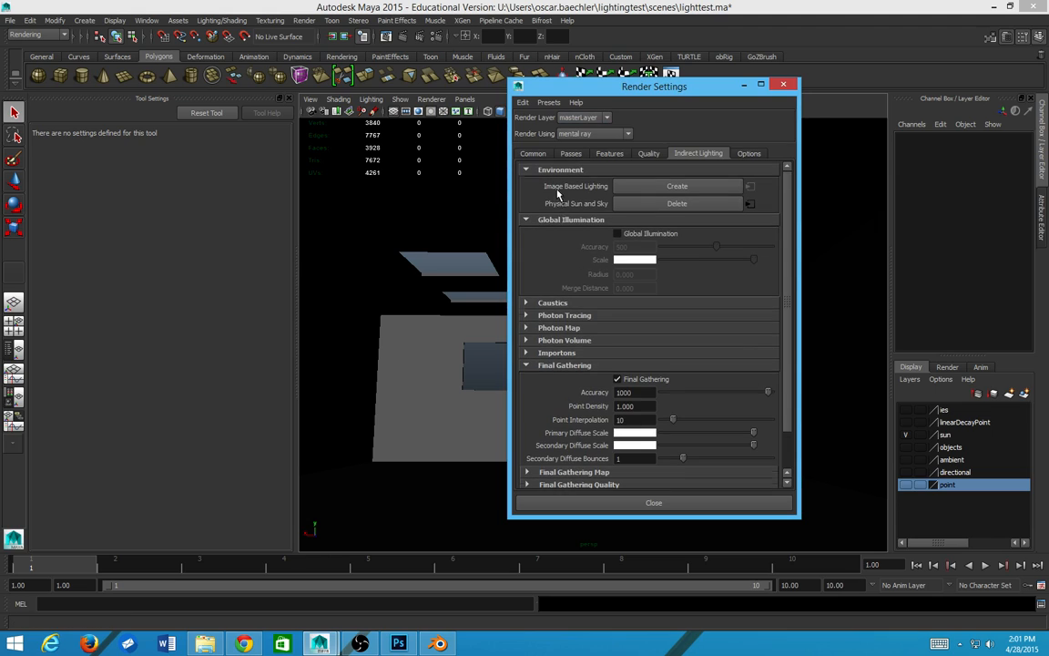
pyautogui.click(725, 203)
pyautogui.click(726, 188)
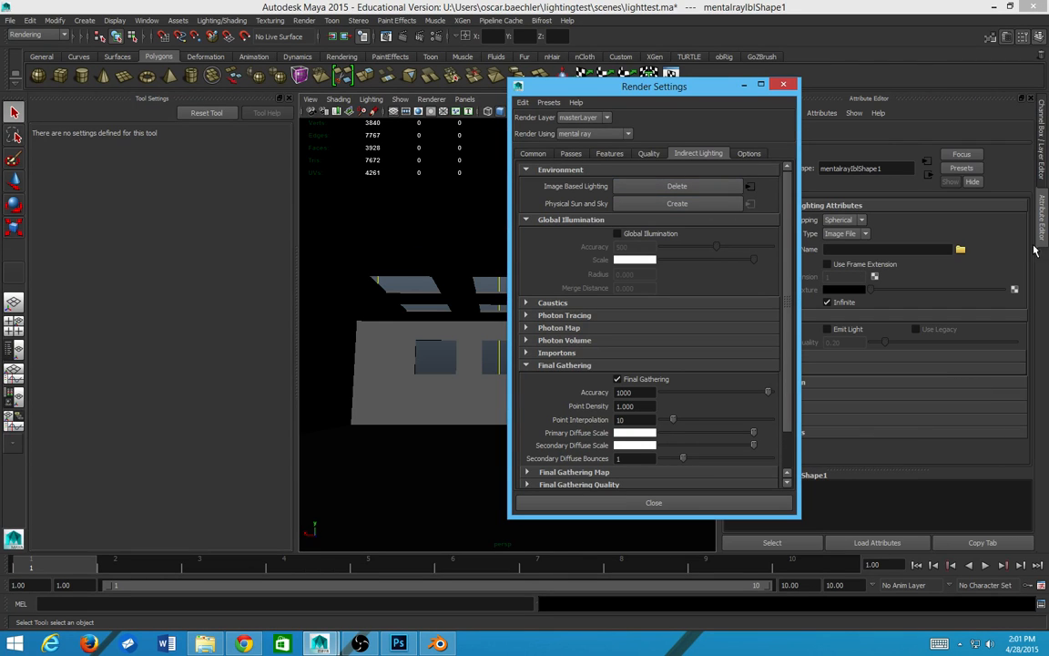
pyautogui.click(960, 248)
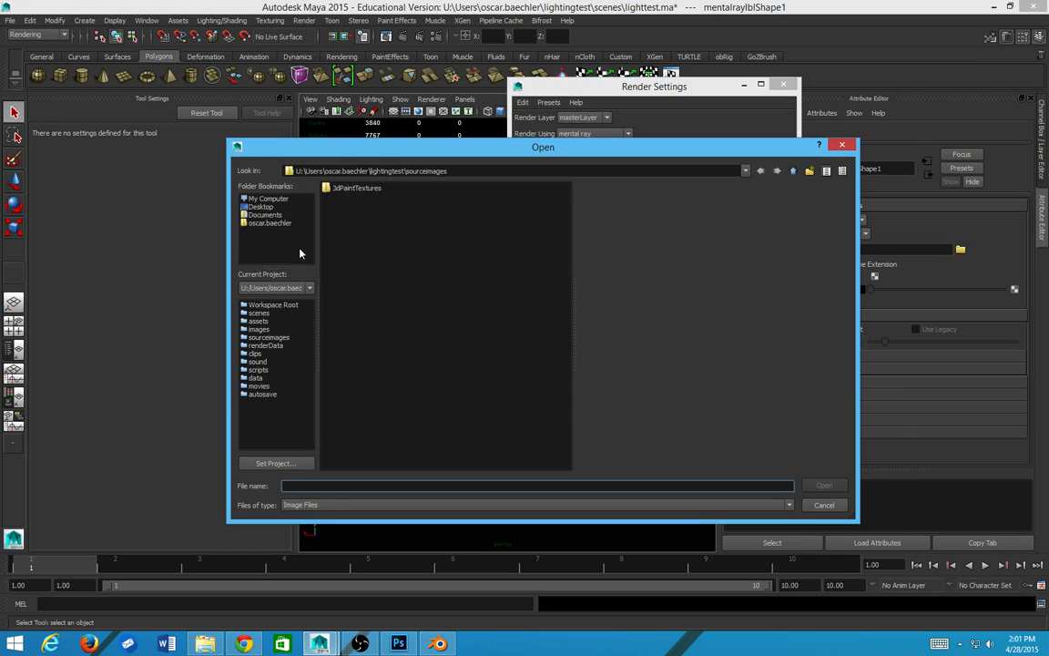
pyautogui.click(265, 215)
pyautogui.click(268, 199)
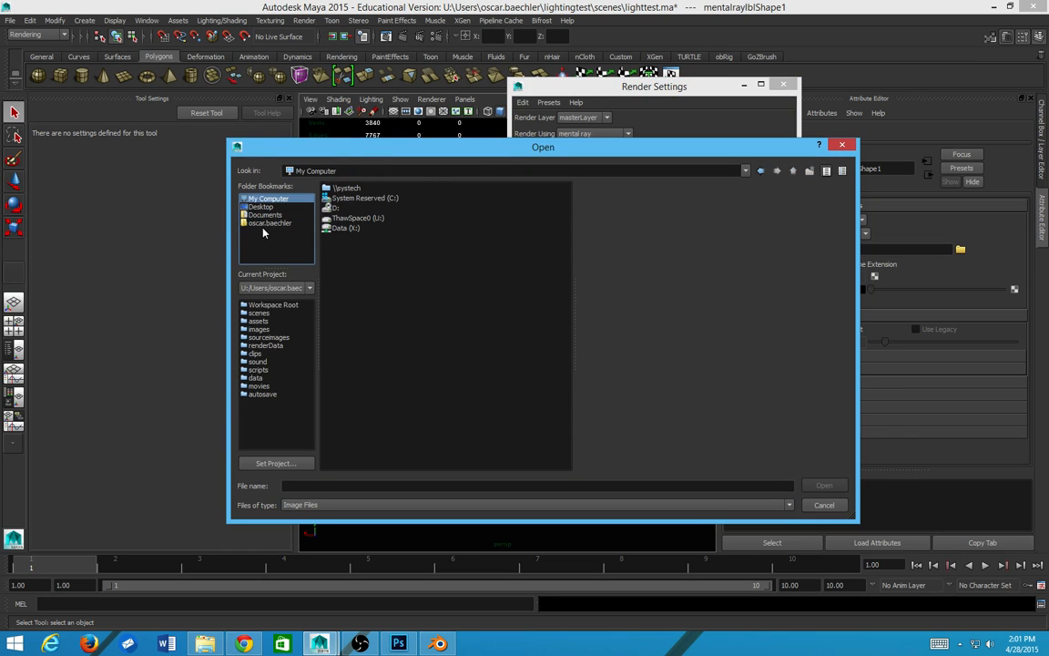
pyautogui.click(271, 223)
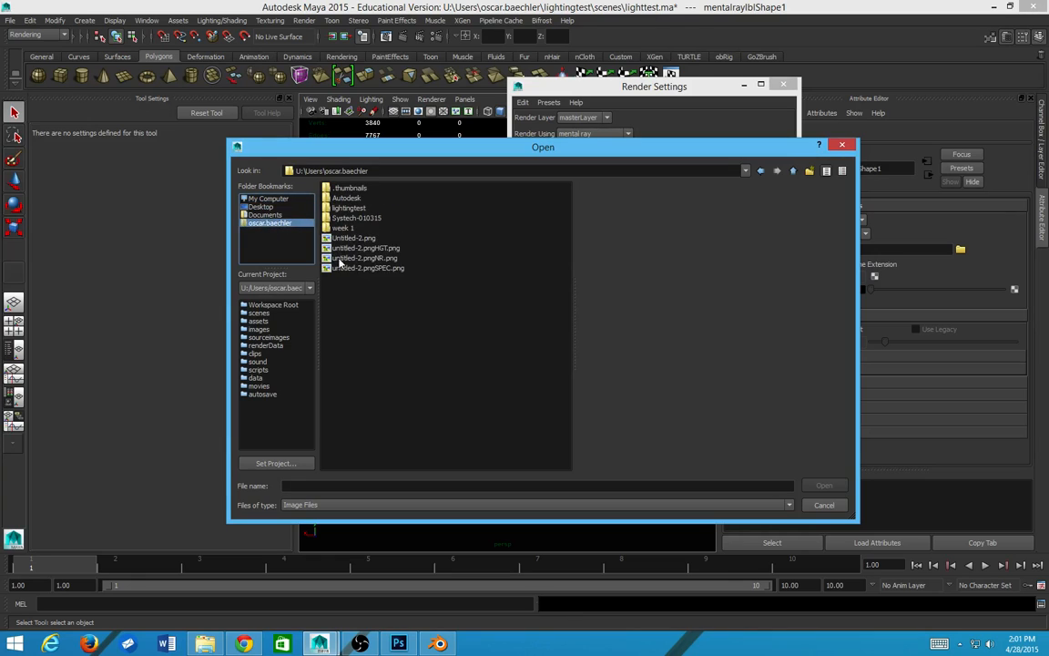
pyautogui.click(284, 214)
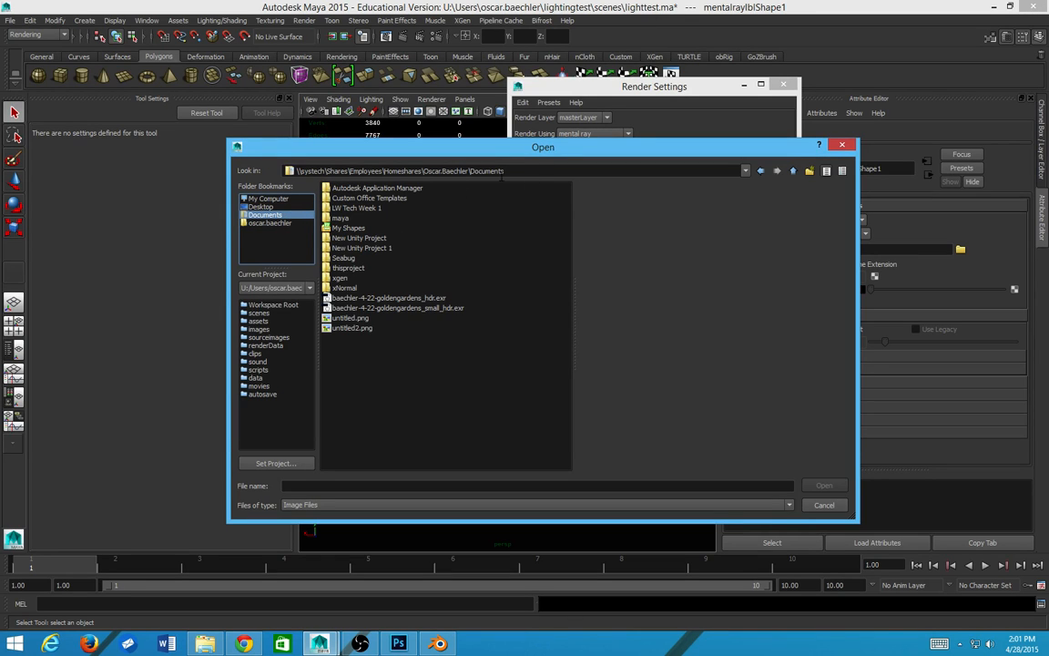
pyautogui.click(794, 170)
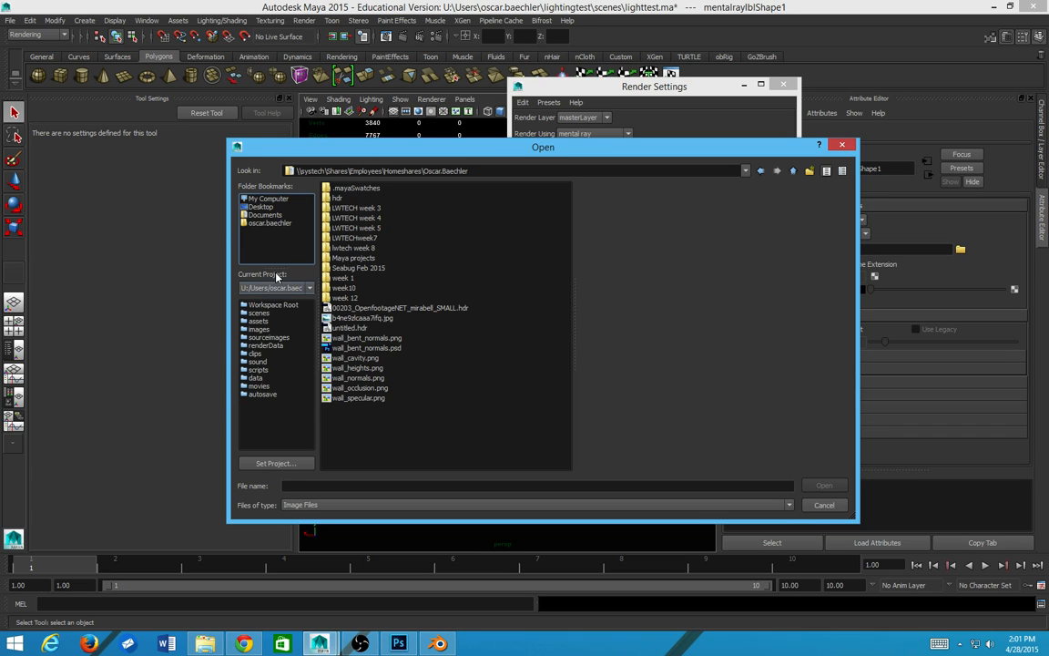
pyautogui.click(269, 199)
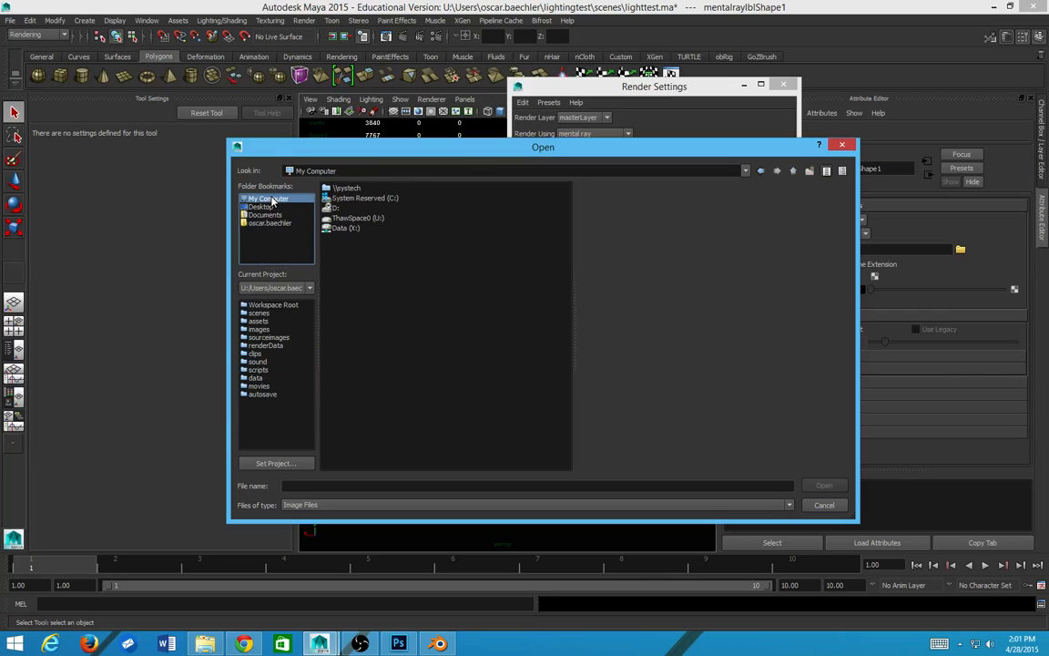
pyautogui.press('Escape')
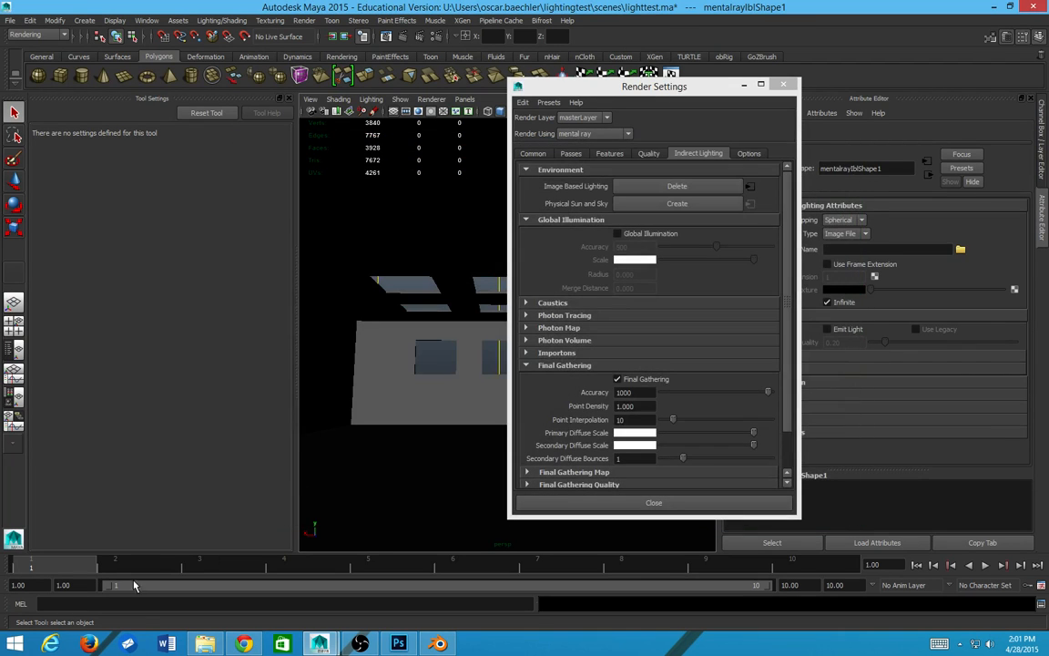
# Step: Switch to File Explorer, open the lighting folder in Downloads, and copy the iesProfiles folder with the three goldengardens EXR files
pyautogui.click(202, 644)
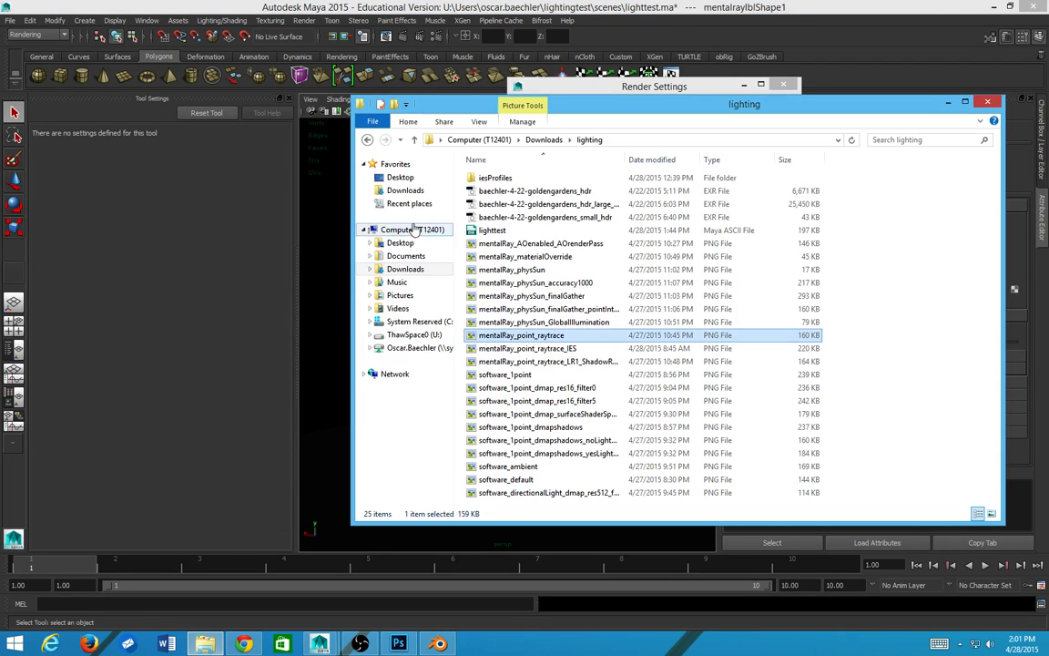
pyautogui.click(407, 190)
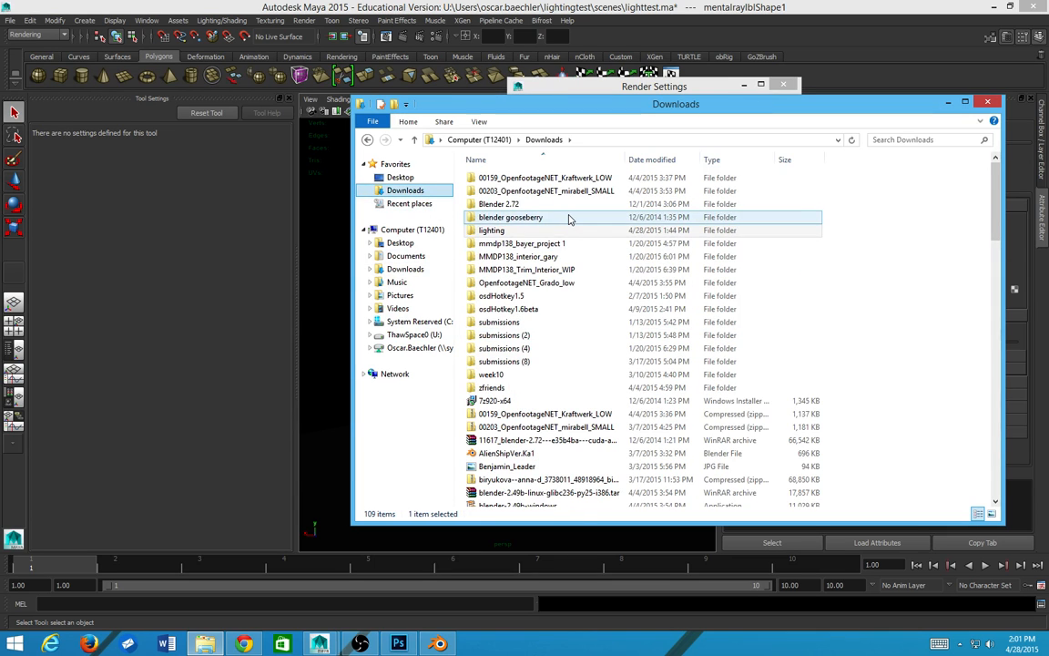
pyautogui.doubleClick(544, 230)
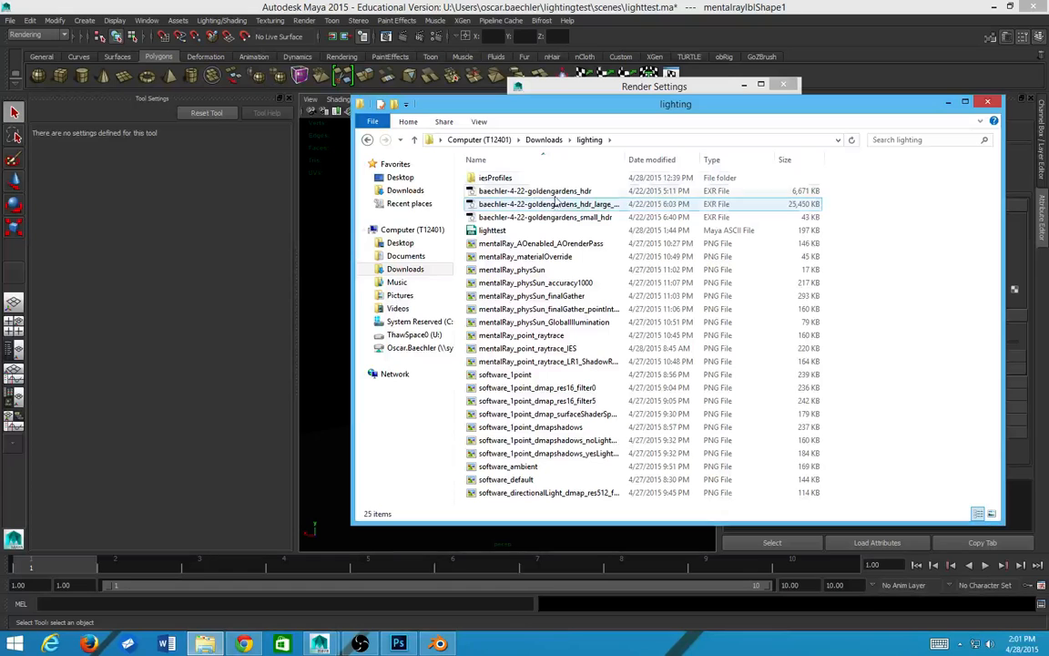
pyautogui.click(564, 180)
pyautogui.hotkey('ctrl', 'a')
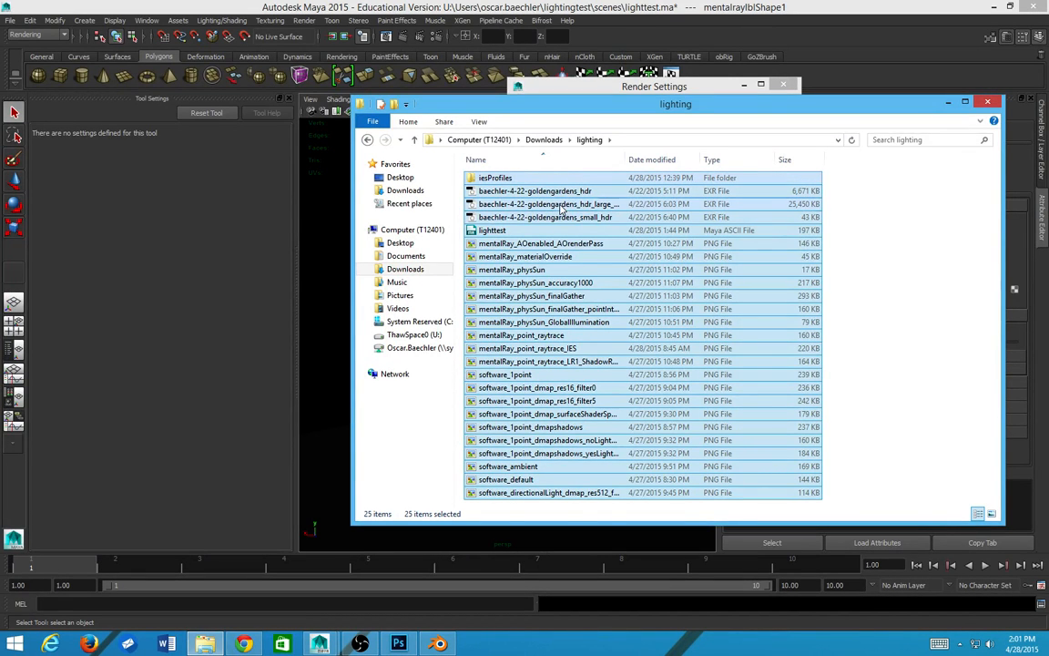
pyautogui.click(547, 217)
pyautogui.keyDown('shift'); pyautogui.click(533, 192); pyautogui.keyUp('shift')
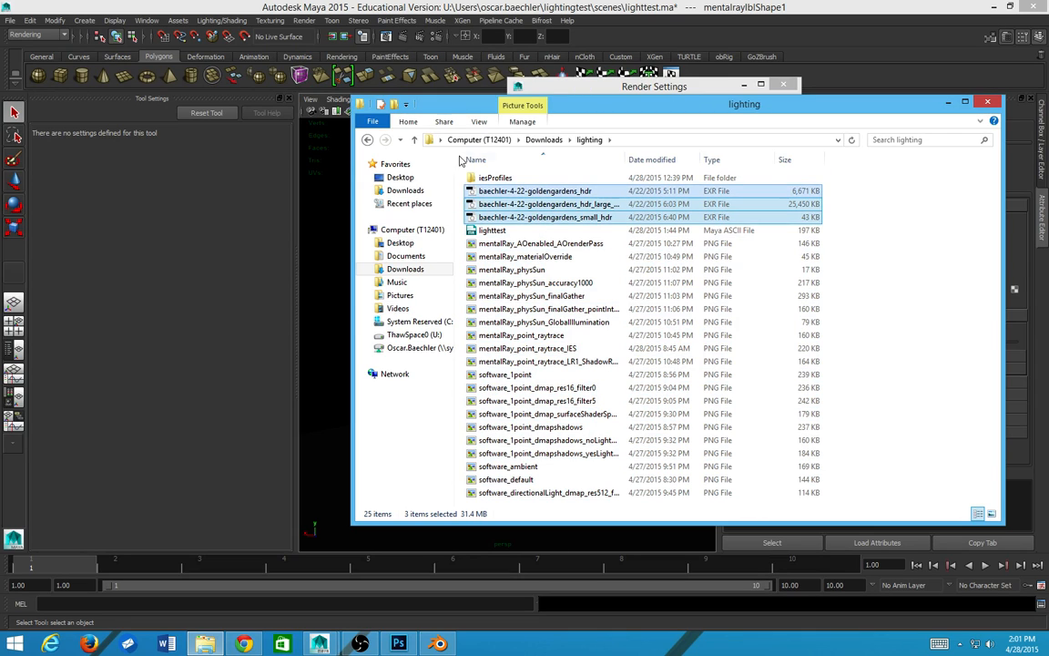
pyautogui.keyDown('ctrl'); pyautogui.click(494, 178); pyautogui.keyUp('ctrl')
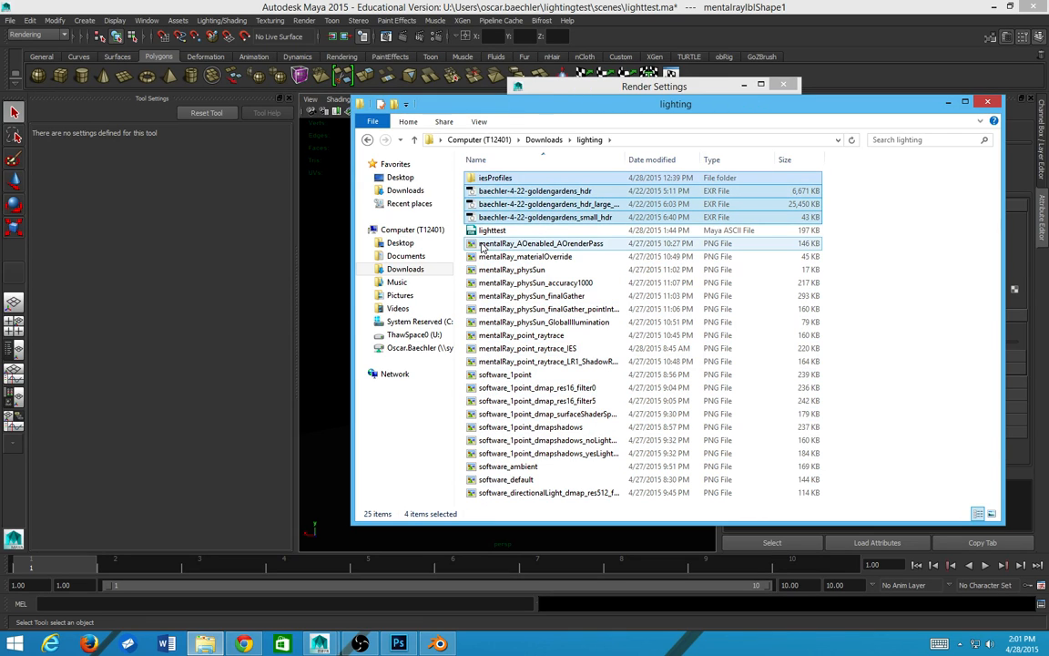
# Step: Open the personal folder inside Users on the ThawSpace0 (U:) drive and try to paste the copied items there
pyautogui.click(414, 348)
pyautogui.click(414, 335)
pyautogui.click(513, 218)
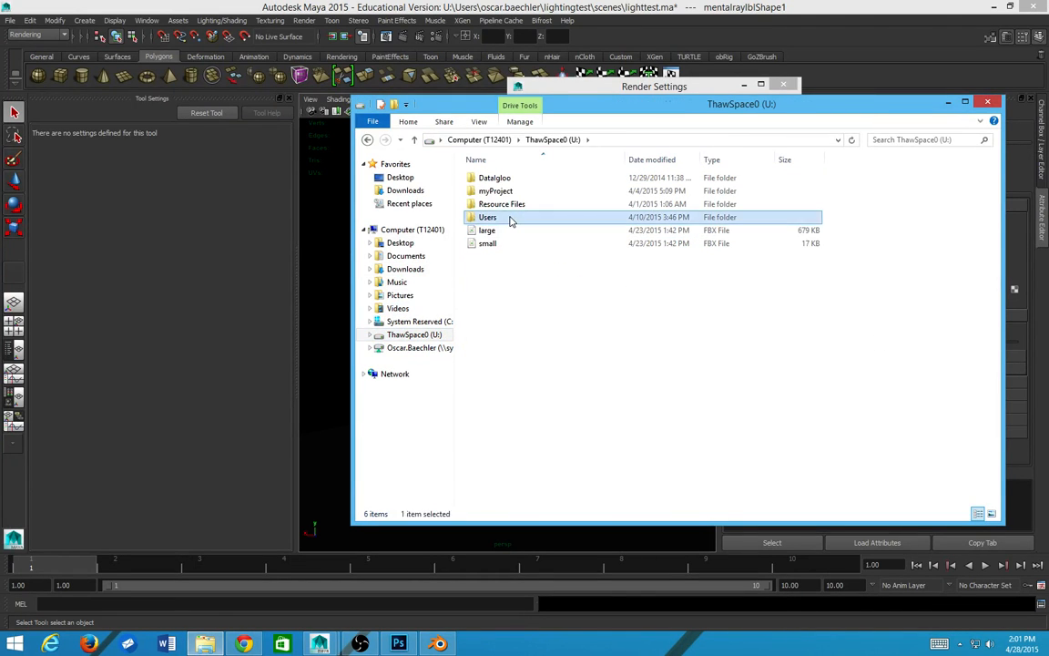
pyautogui.doubleClick(513, 218)
pyautogui.click(510, 257)
pyautogui.doubleClick(513, 260)
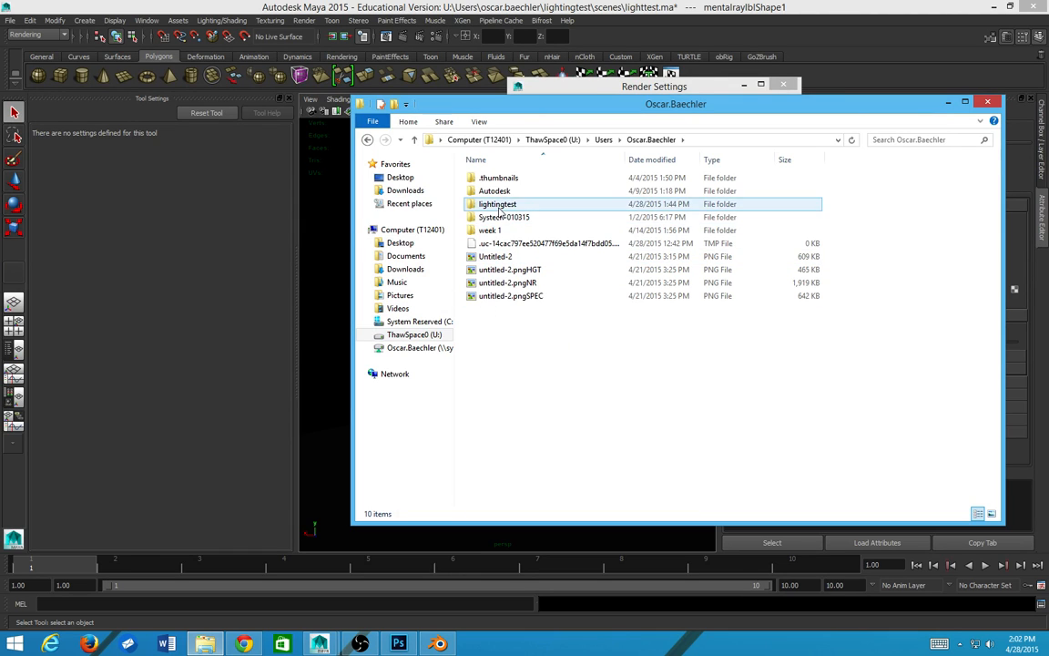
pyautogui.hotkey('alt', 'Tab')
pyautogui.click(507, 367)
pyautogui.hotkey('ctrl', 'v')
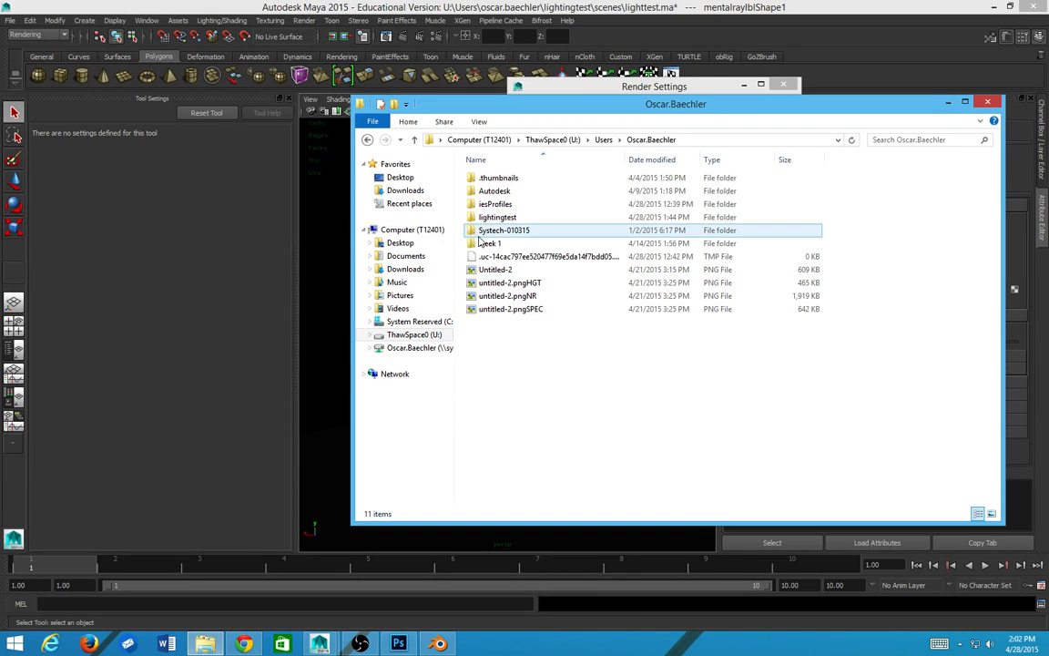
# Step: Paste the copied lighting items into the sourceimages folder of the lightingtest project
pyautogui.doubleClick(497, 217)
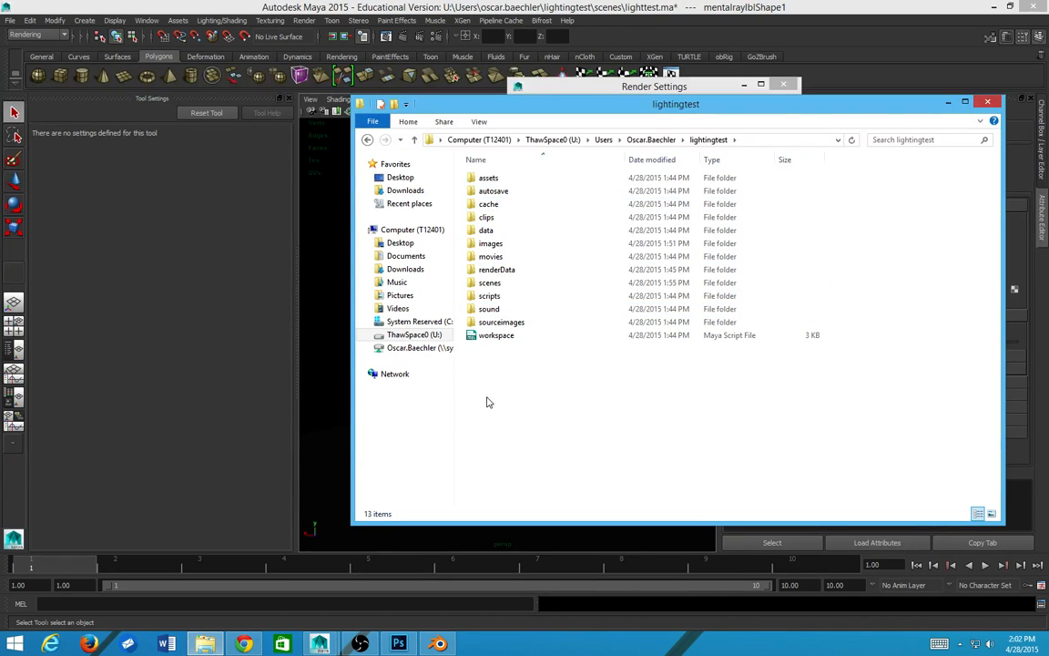
pyautogui.click(499, 323)
pyautogui.doubleClick(499, 324)
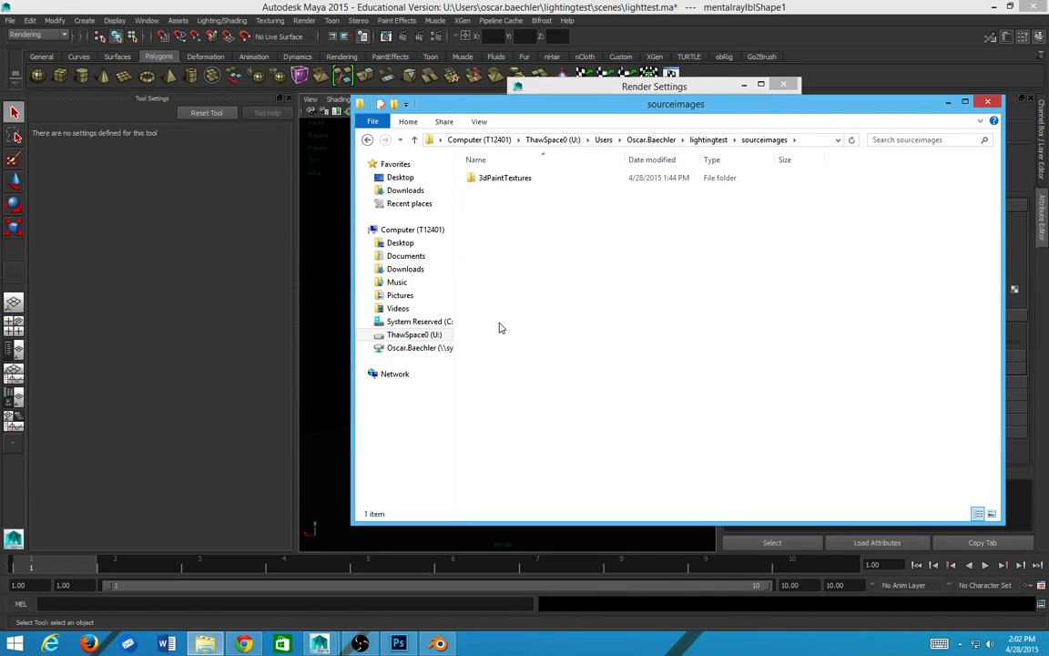
pyautogui.hotkey('ctrl', 'v')
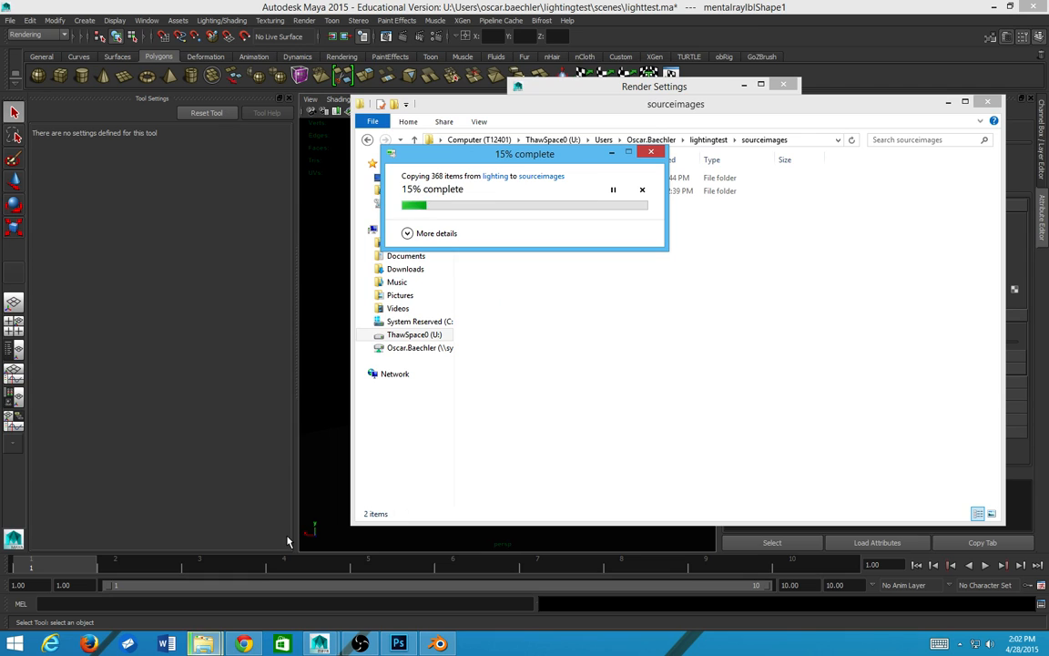
# Step: Switch to Maya and load the small goldengardens HDR image from sourceimages into the image-based lighting node
pyautogui.click(135, 514)
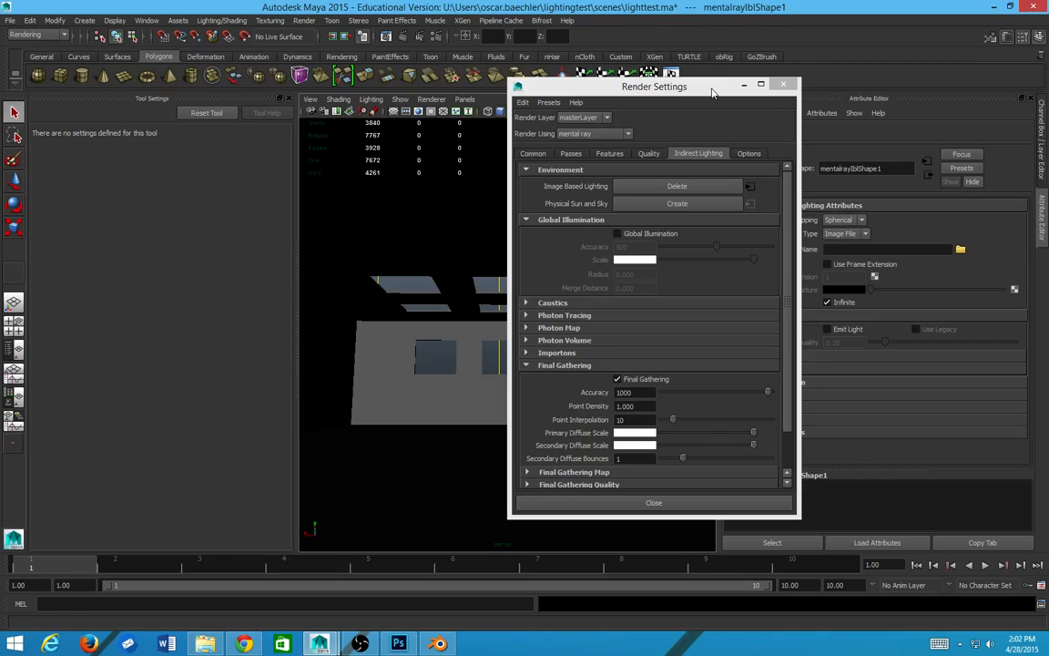
pyautogui.moveTo(727, 83); pyautogui.dragTo(616, 98)
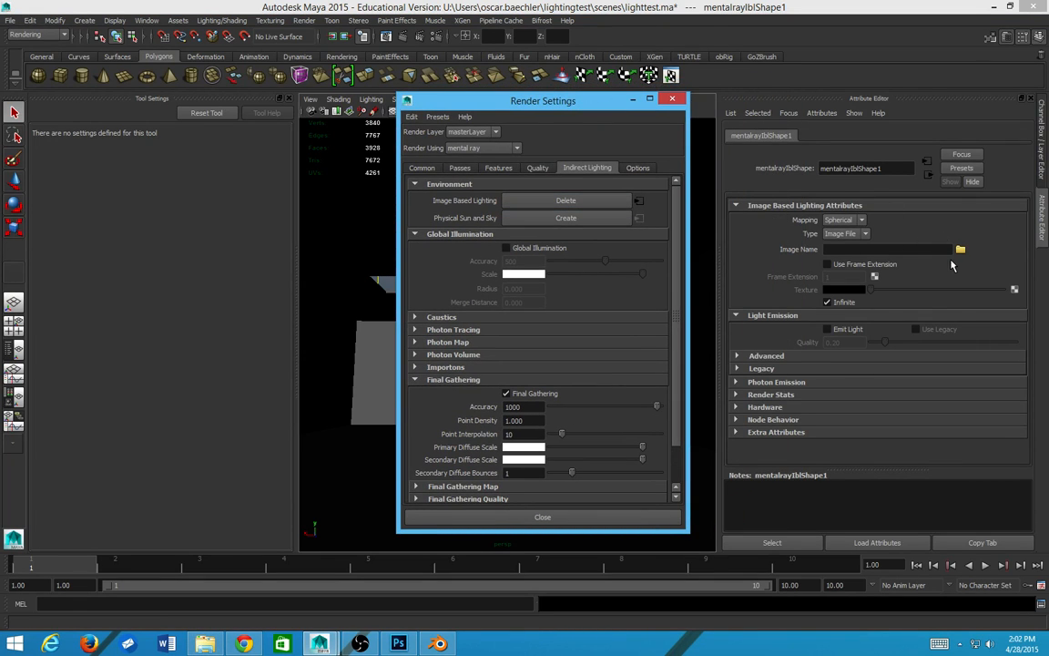
pyautogui.click(960, 248)
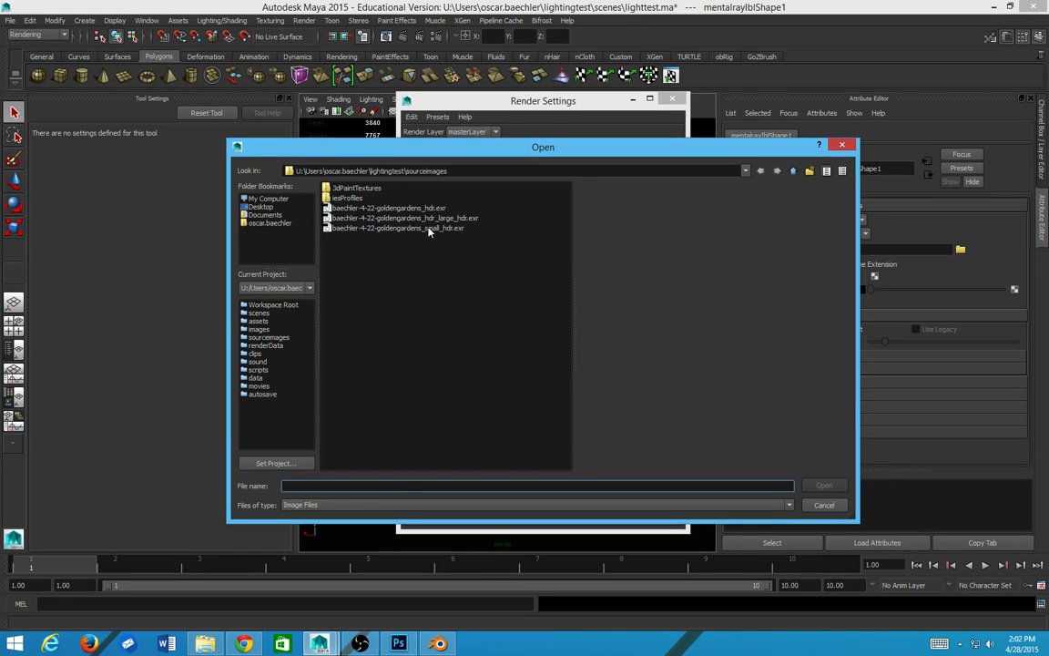
pyautogui.doubleClick(401, 227)
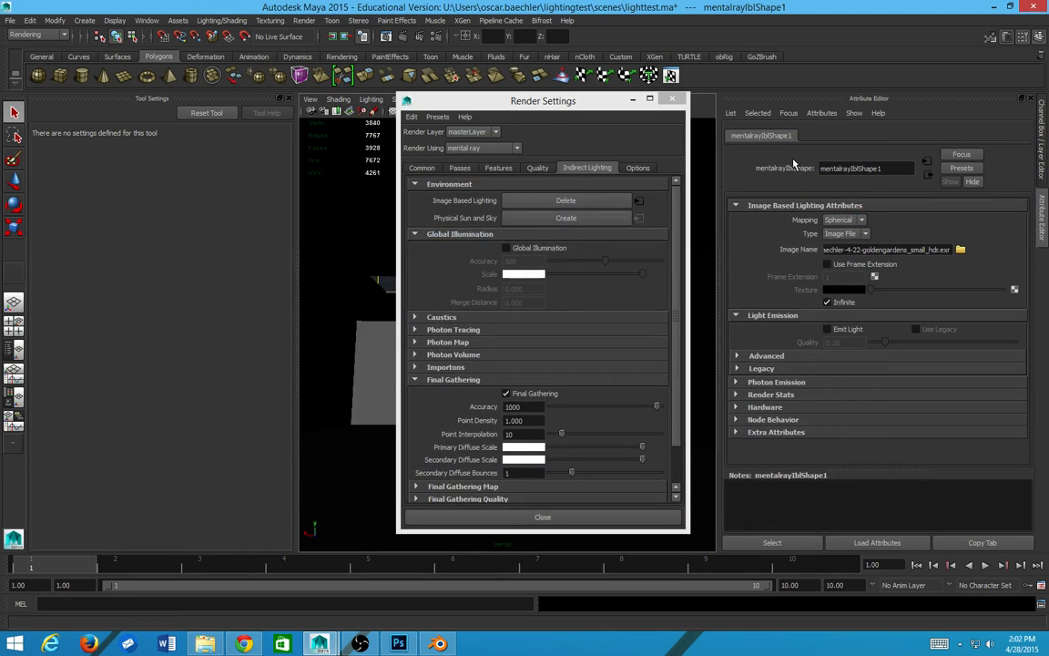
# Step: Examine the Default Output Profile options in the common render settings, and look through the render passes and features settings
pyautogui.click(673, 98)
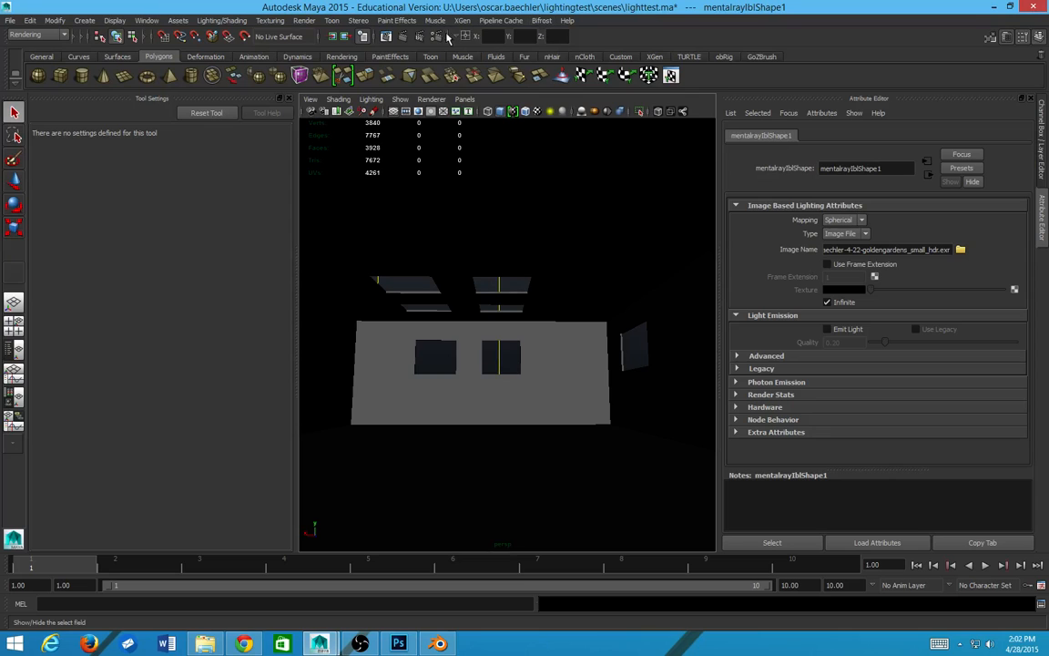
pyautogui.click(398, 36)
pyautogui.click(421, 167)
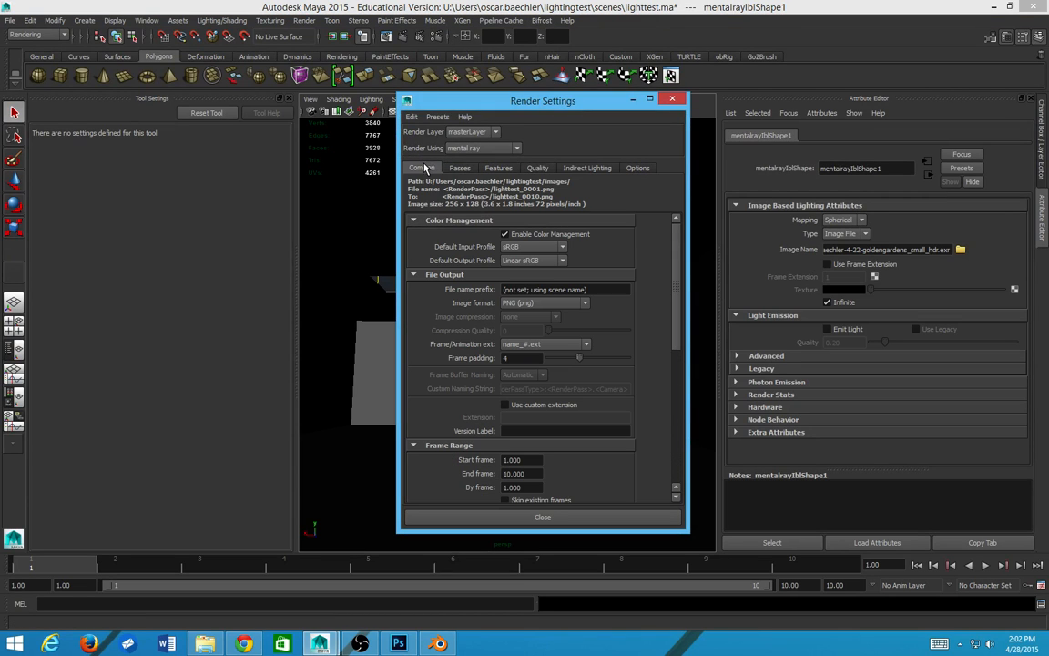
pyautogui.click(530, 260)
pyautogui.click(539, 263)
pyautogui.click(540, 262)
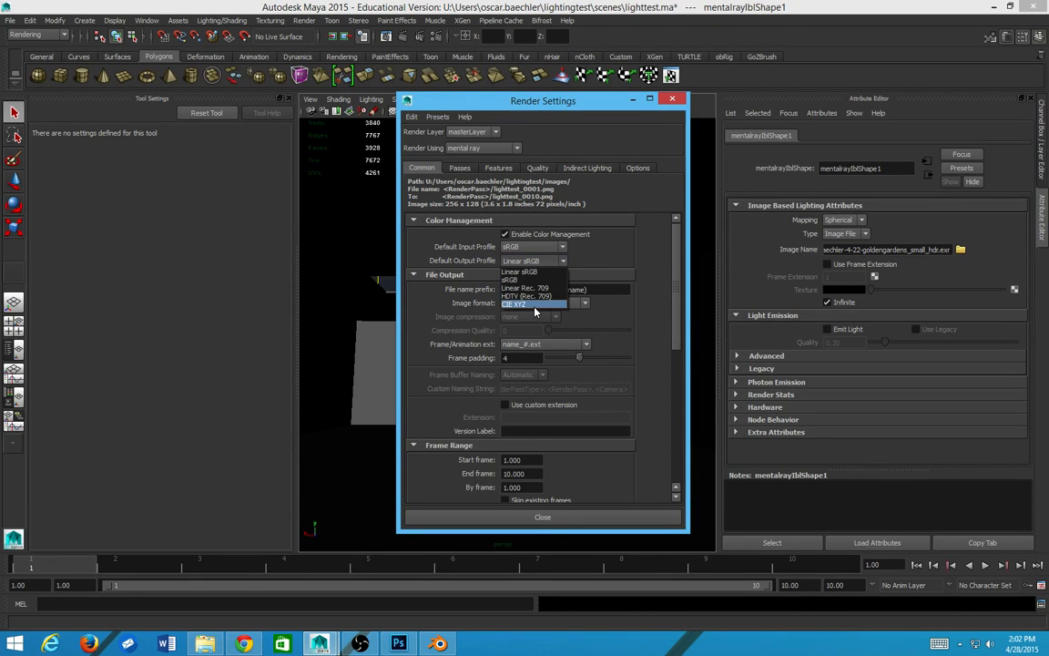
pyautogui.click(474, 249)
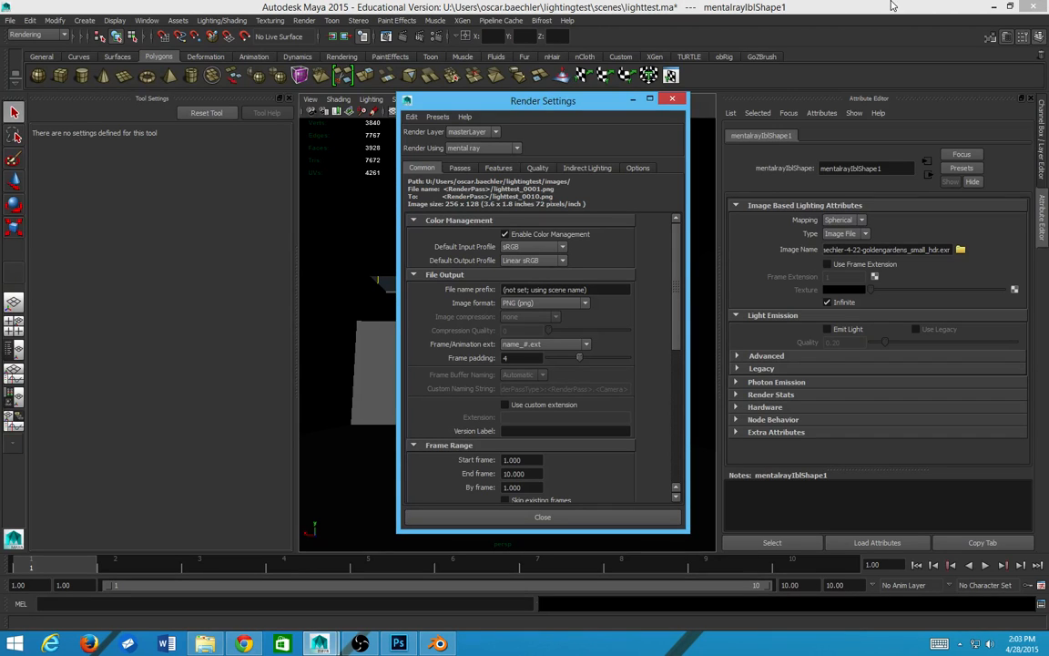
pyautogui.click(457, 169)
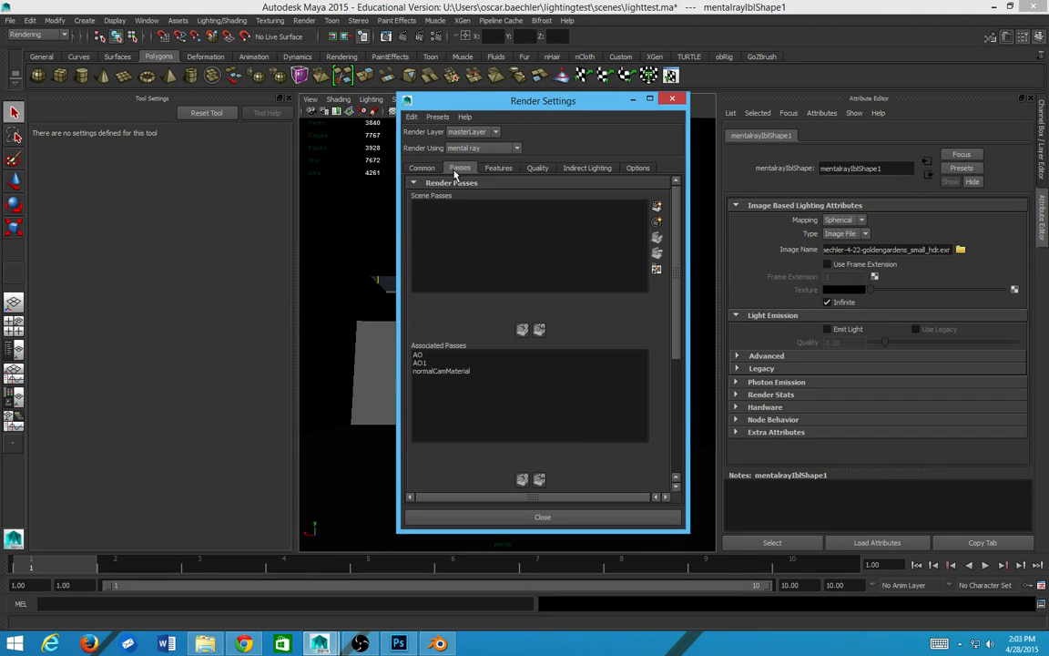
pyautogui.click(496, 169)
pyautogui.click(420, 169)
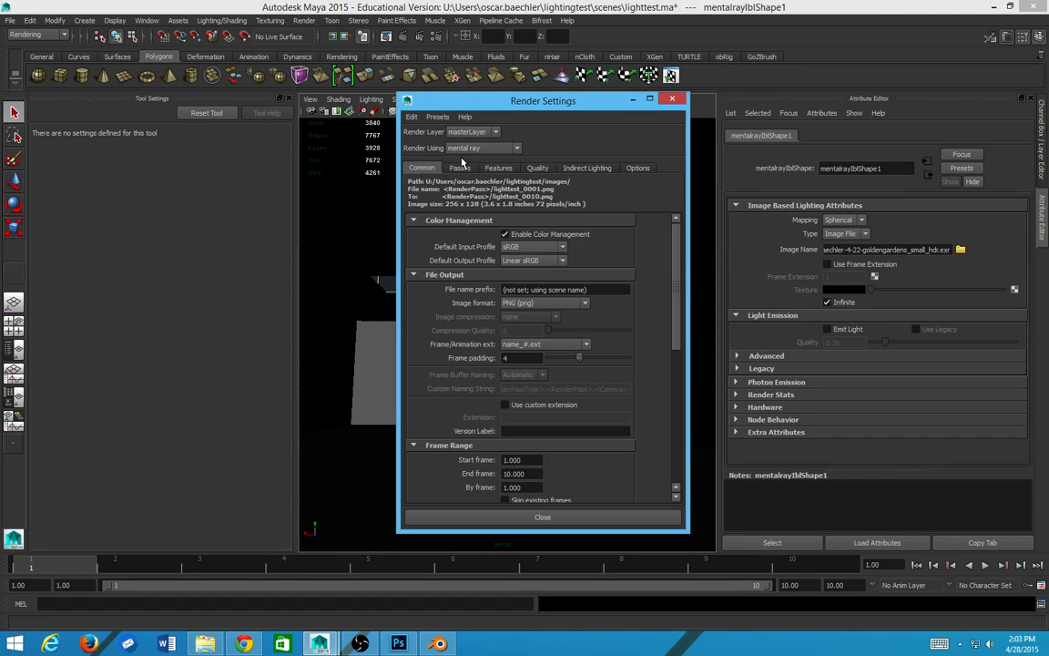
# Step: Close the render settings and render the current frame with mental ray
pyautogui.click(671, 102)
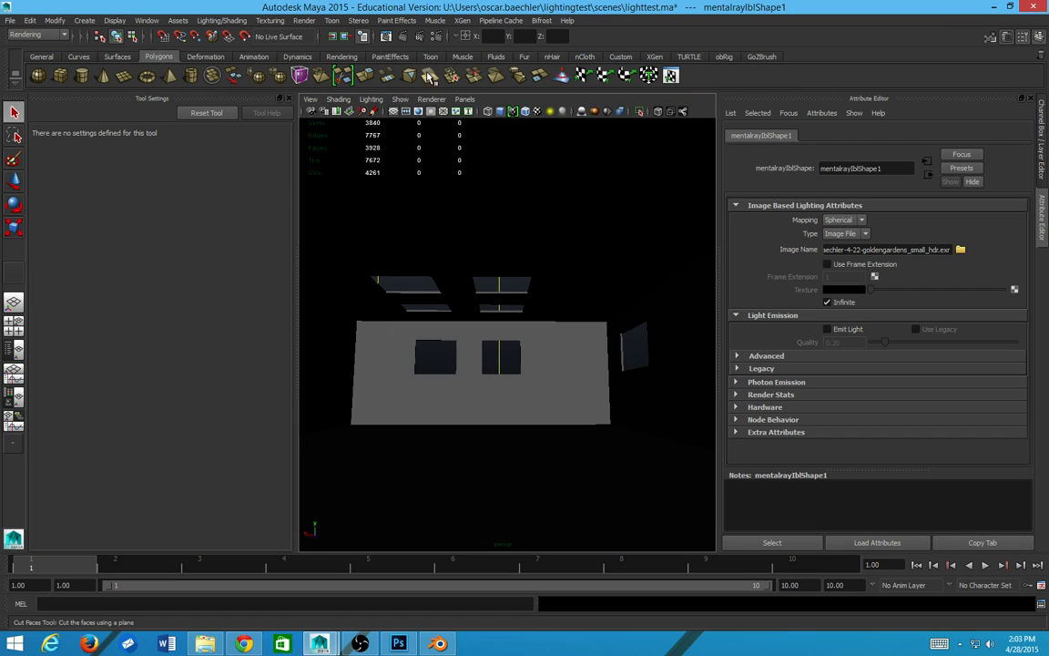
pyautogui.click(411, 36)
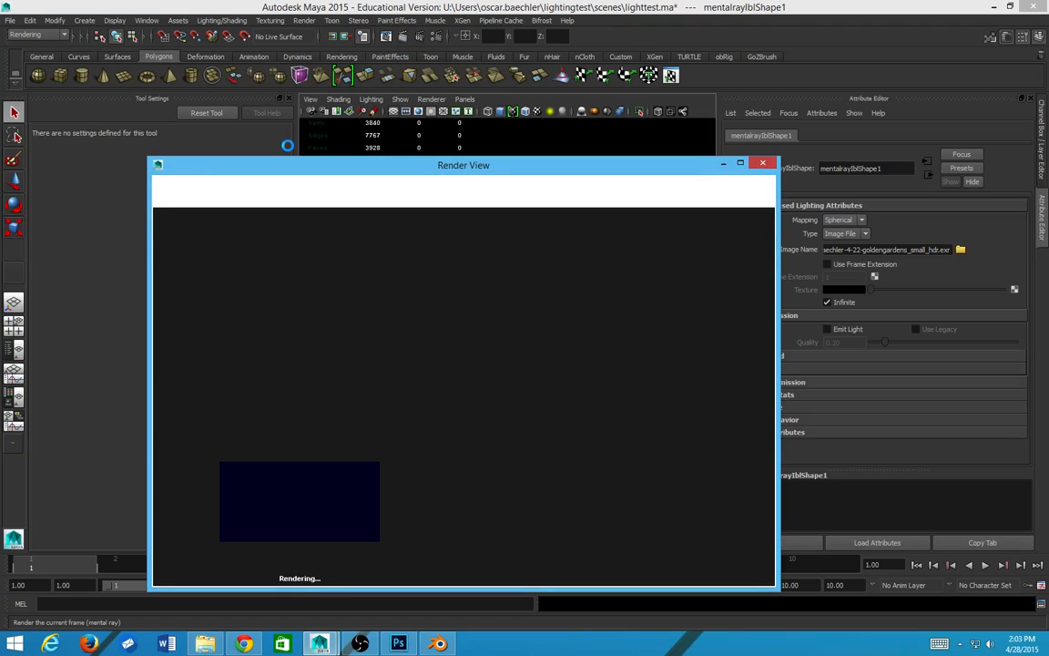
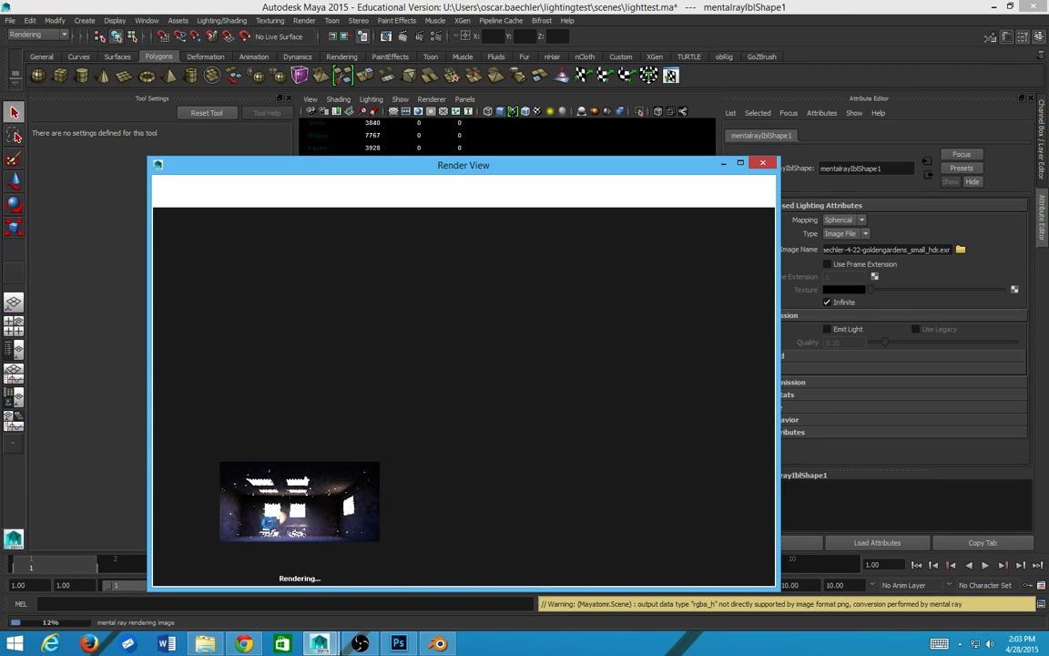
# Step: Switch to Blender, change an area to the image editor, and open the large goldengardens HDR image from lightingtest's sourceimages folder
pyautogui.click(439, 643)
pyautogui.hotkey('shift', 'F10')
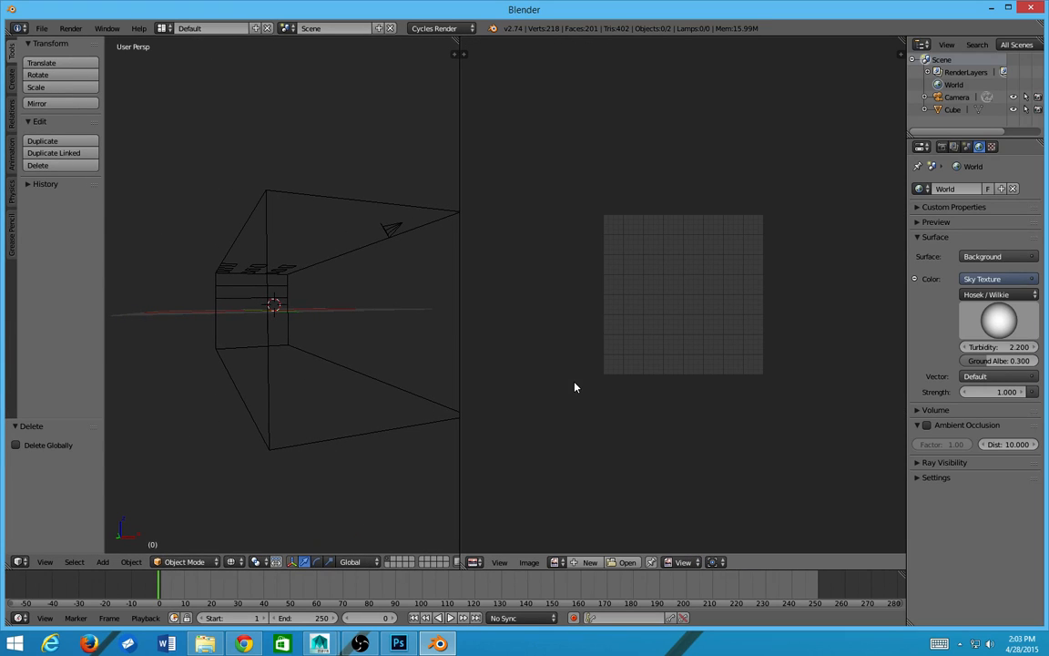
pyautogui.click(625, 560)
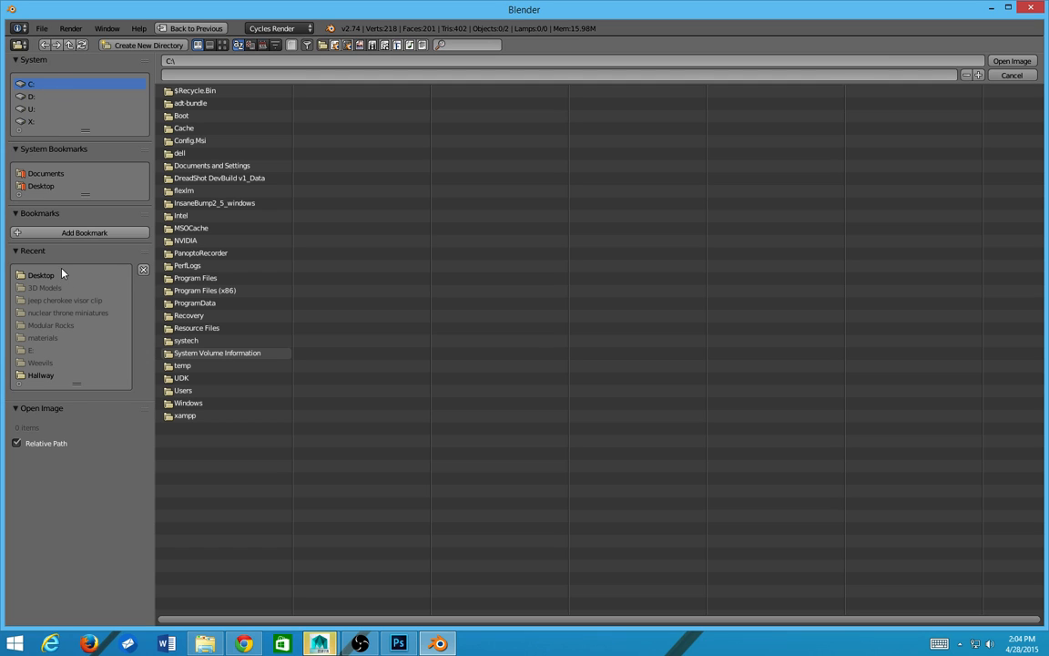
pyautogui.click(30, 109)
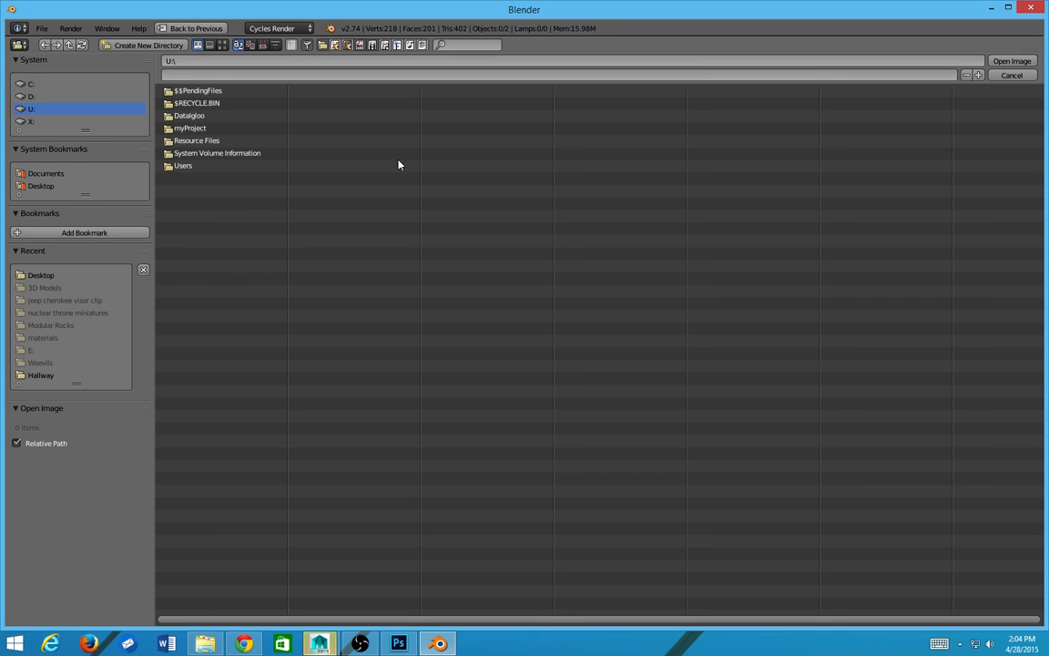
pyautogui.click(211, 166)
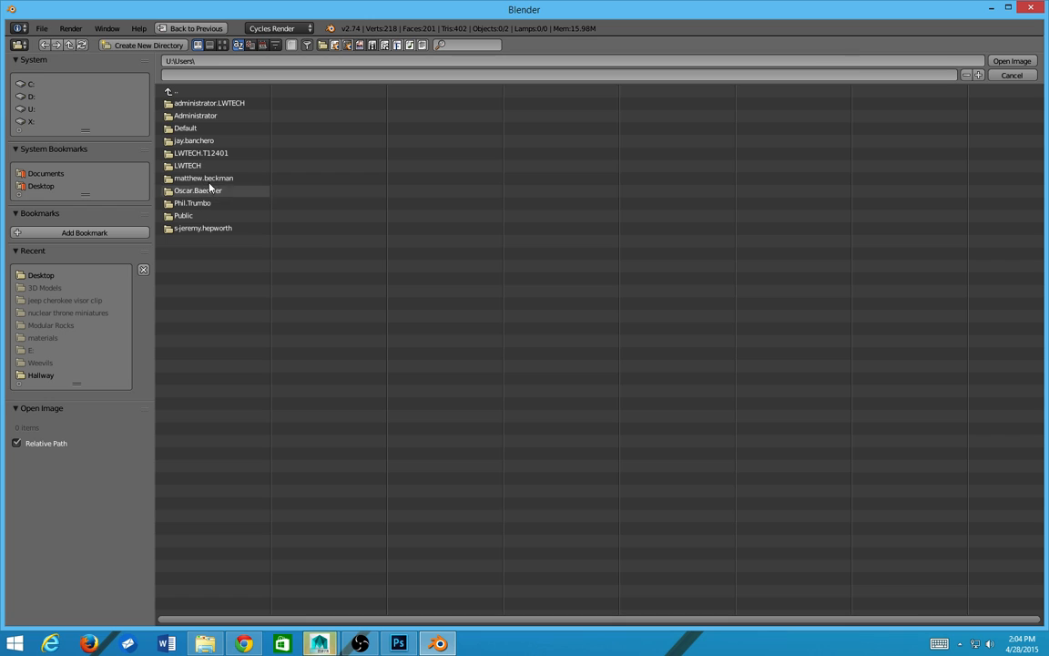
pyautogui.click(224, 191)
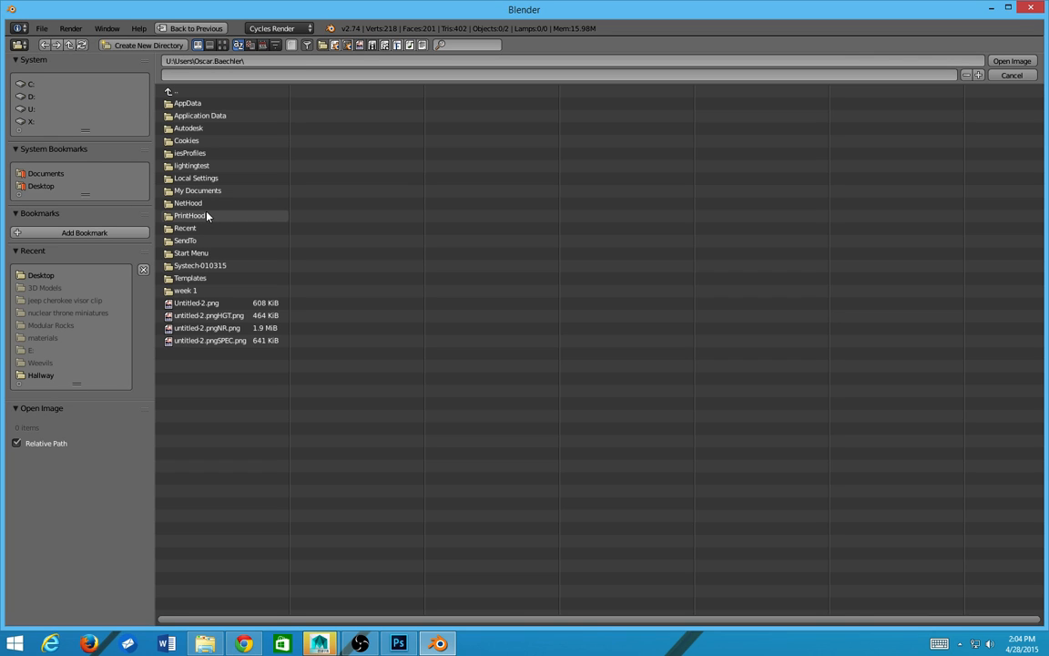
pyautogui.click(190, 167)
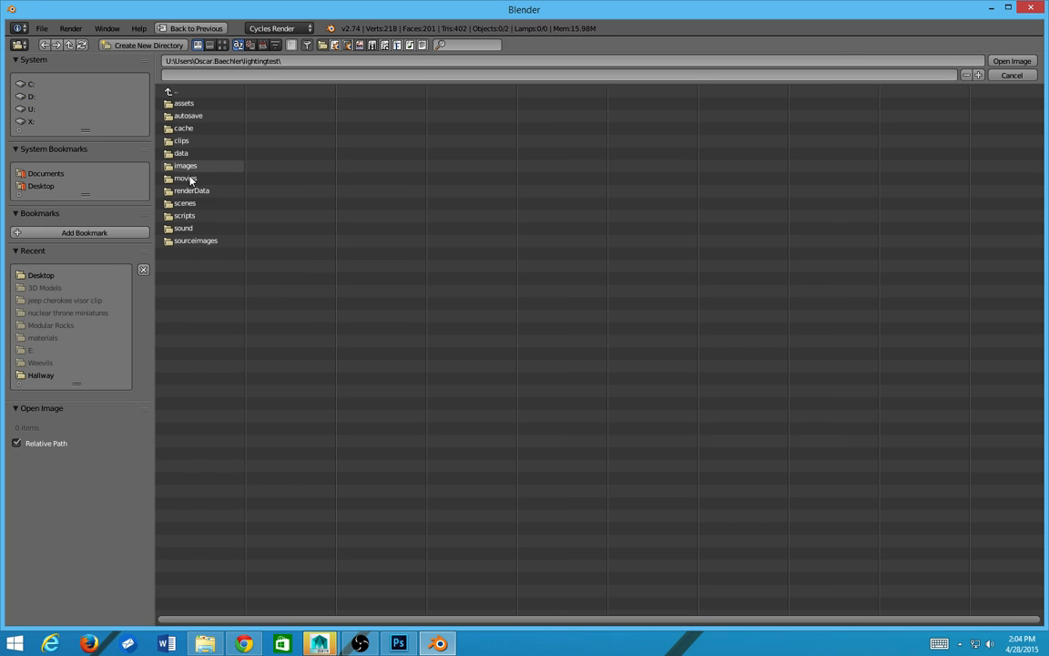
pyautogui.click(193, 241)
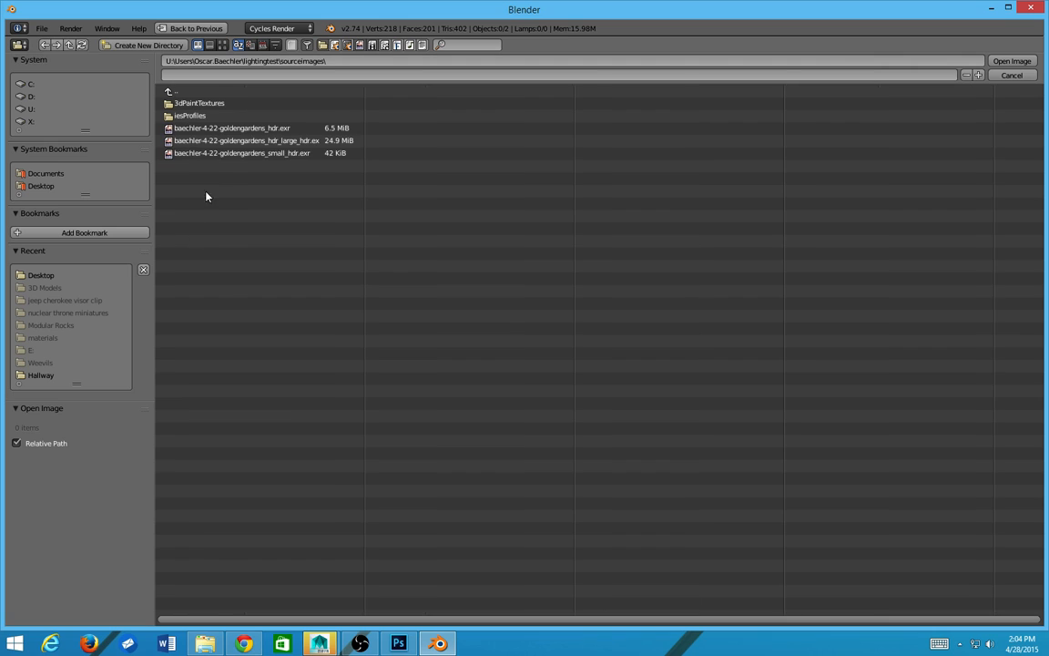
pyautogui.click(240, 140)
pyautogui.doubleClick(241, 140)
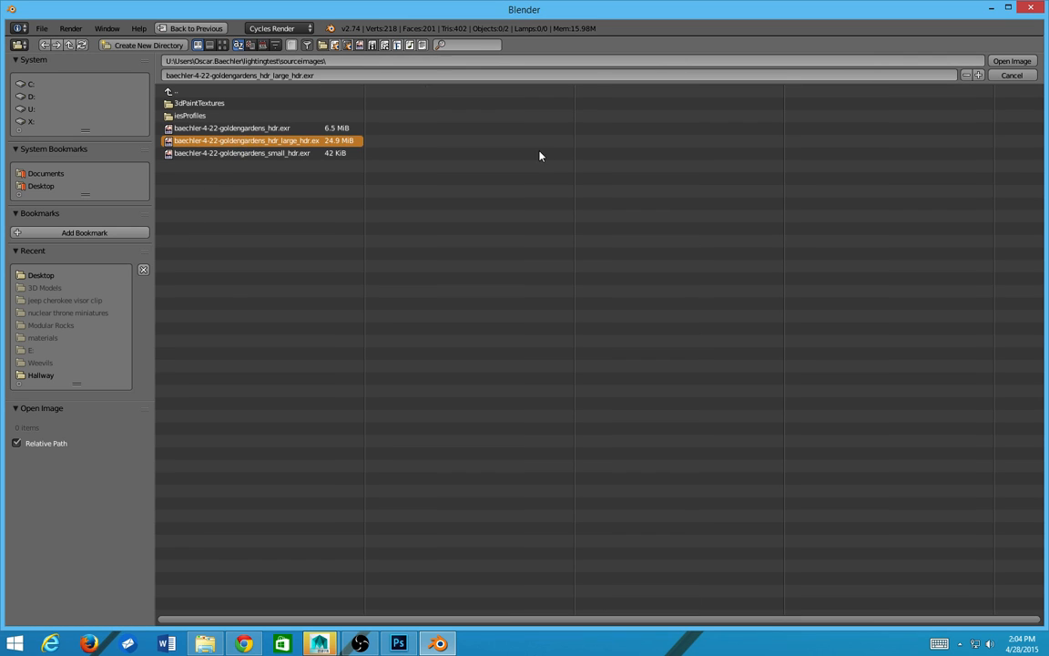
pyautogui.scroll(-10, 730, 234)
pyautogui.scroll(2, 734, 225)
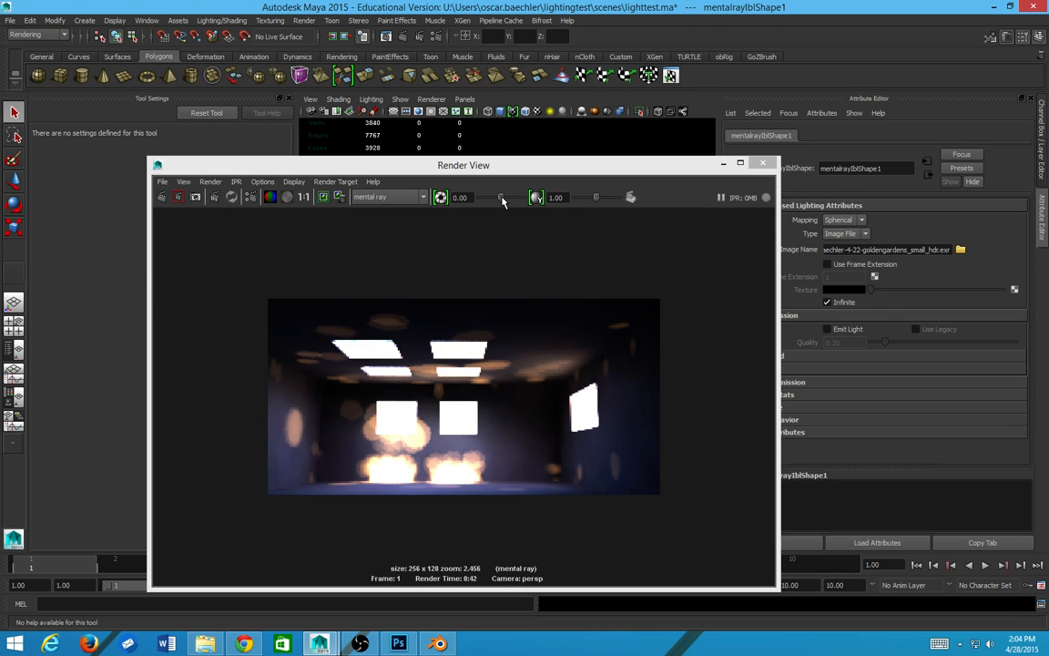
# Step: Switch to Maya and lower the Render View exposure to -5.00
pyautogui.moveTo(502, 200); pyautogui.dragTo(479, 210)
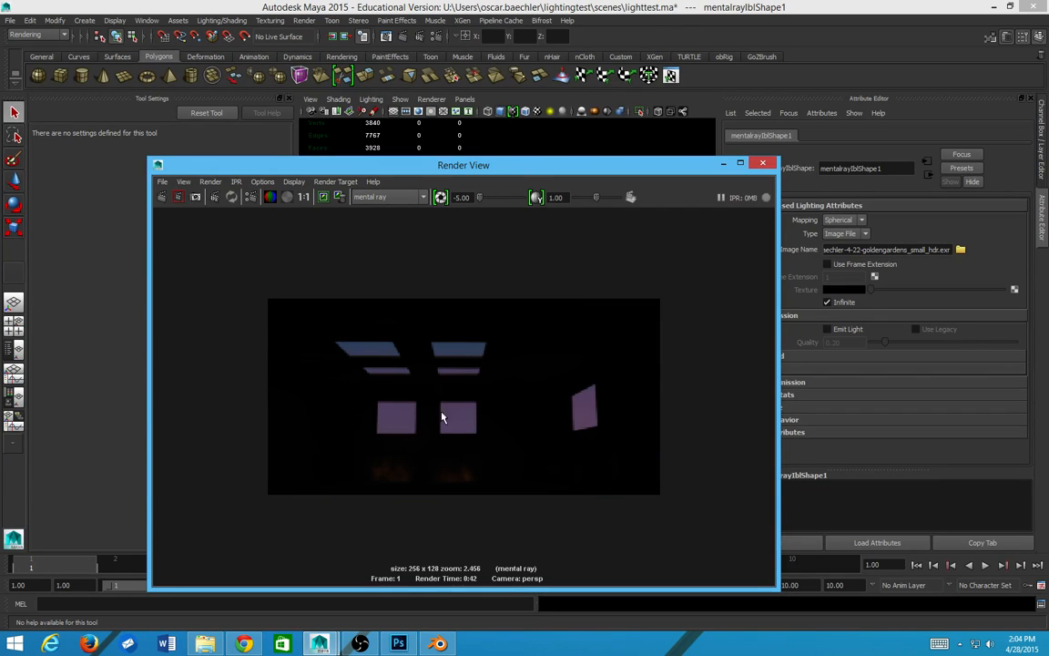
# Step: Bring the Render View exposure back to about 0 and close the Render View
pyautogui.moveTo(480, 198); pyautogui.dragTo(410, 232)
pyautogui.moveTo(480, 204)
pyautogui.mouseDown()
pyautogui.moveTo(533, 201)
pyautogui.moveTo(499, 201)
pyautogui.mouseUp()
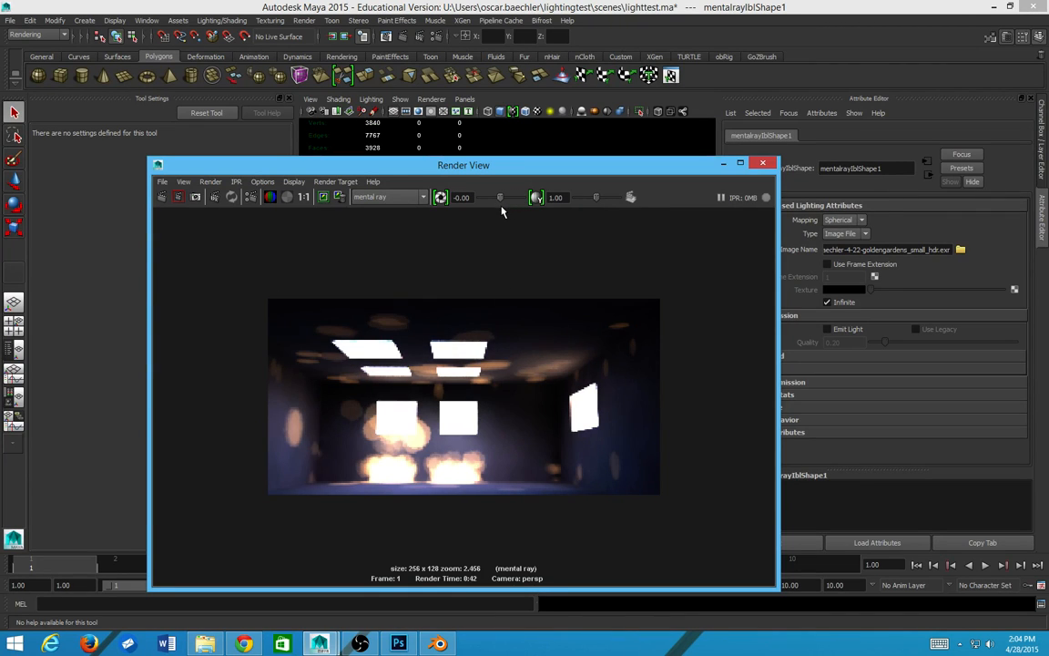
pyautogui.click(762, 164)
# Step: Look through the common and indirect lighting render settings, including Final Gathering, and close the settings
pyautogui.click(395, 36)
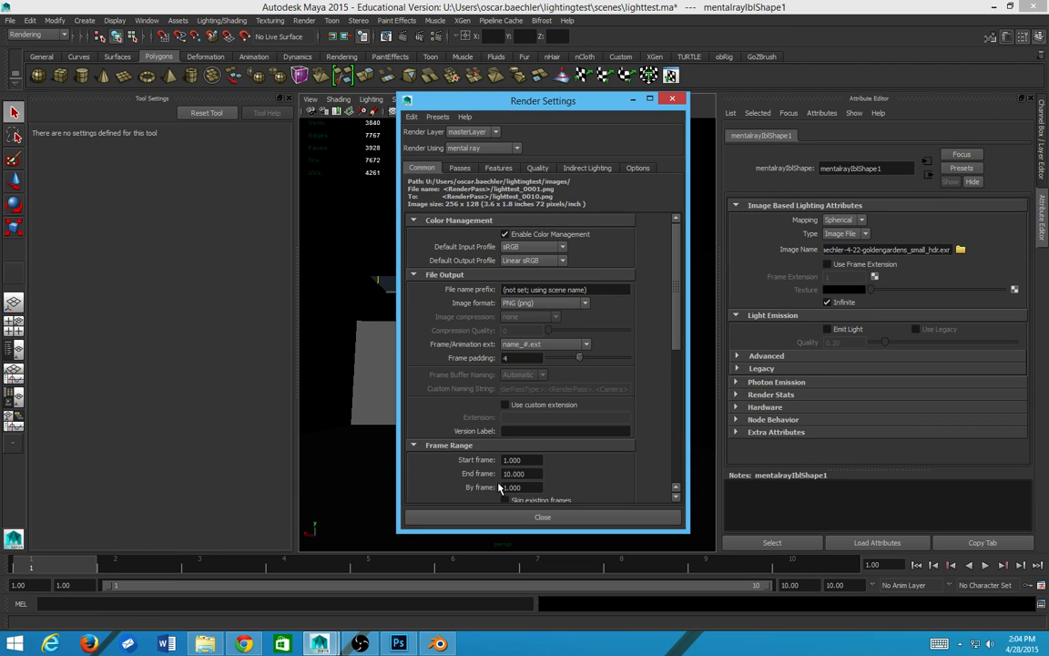
pyautogui.scroll(-5, 446, 451)
pyautogui.scroll(5, 472, 476)
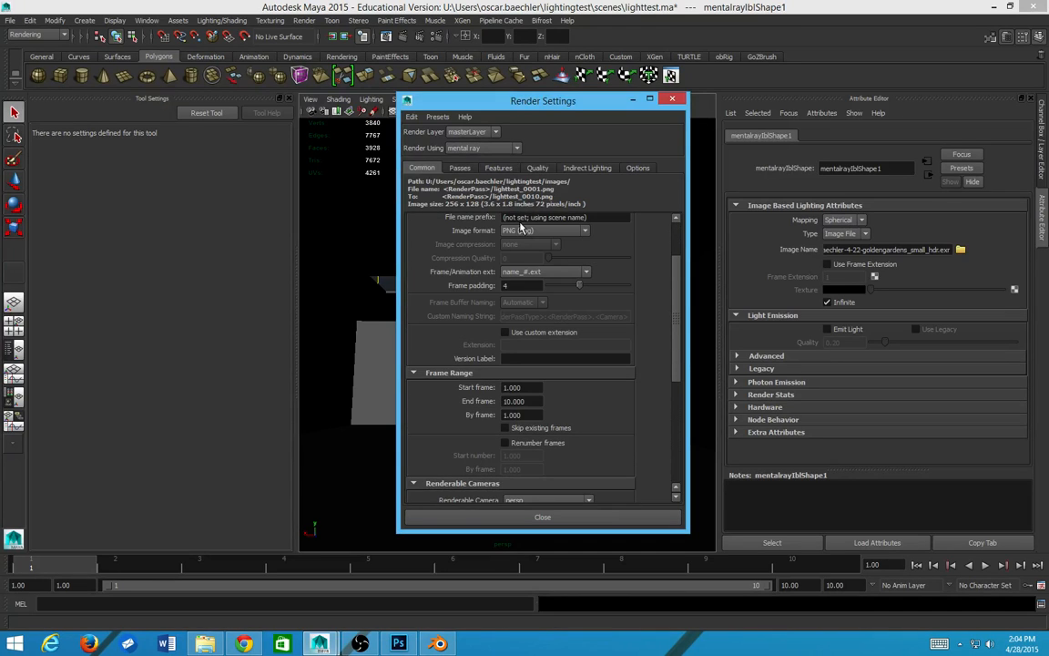
pyautogui.click(586, 167)
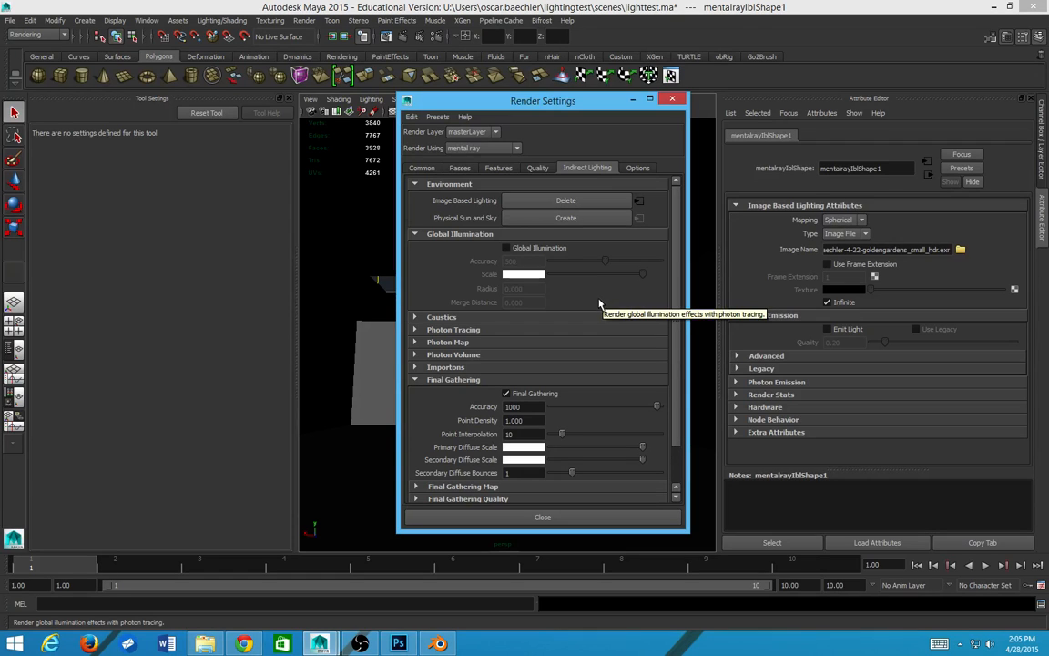
pyautogui.click(670, 103)
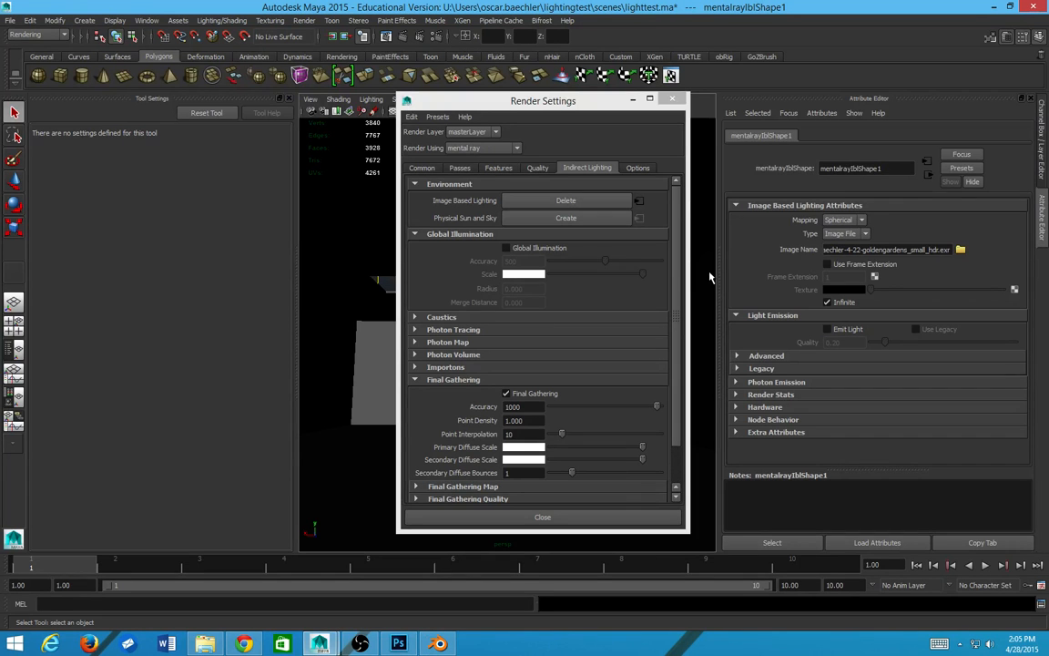
# Step: Switch to Blender, show the HDR image's properties, and enable View as Render for it
pyautogui.hotkey('alt', 'Tab')
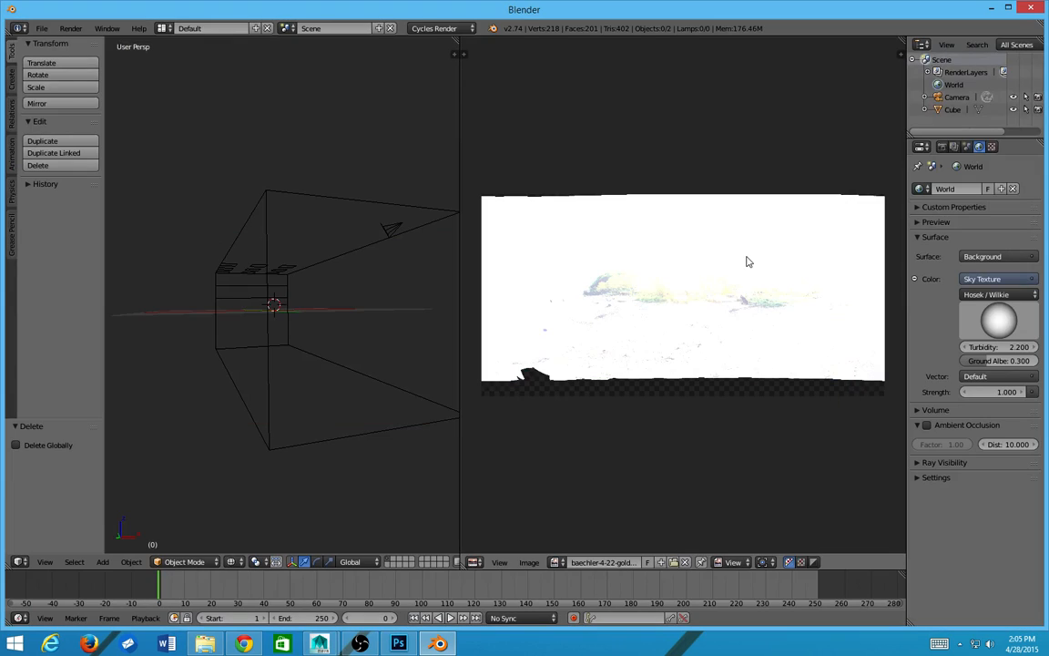
pyautogui.click(953, 147)
pyautogui.click(967, 146)
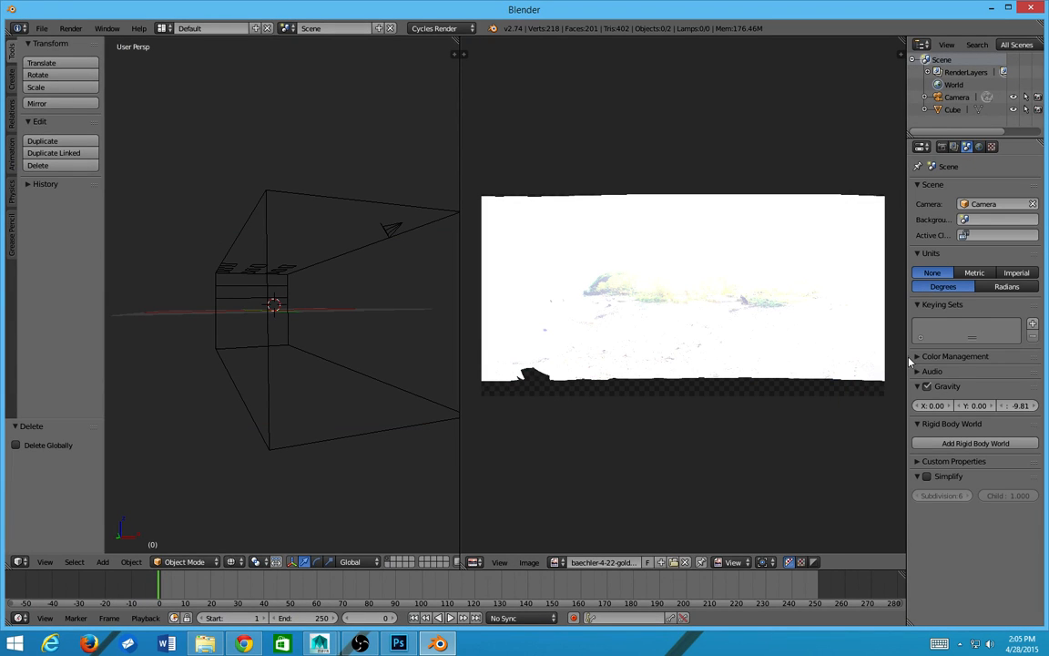
pyautogui.press('n')
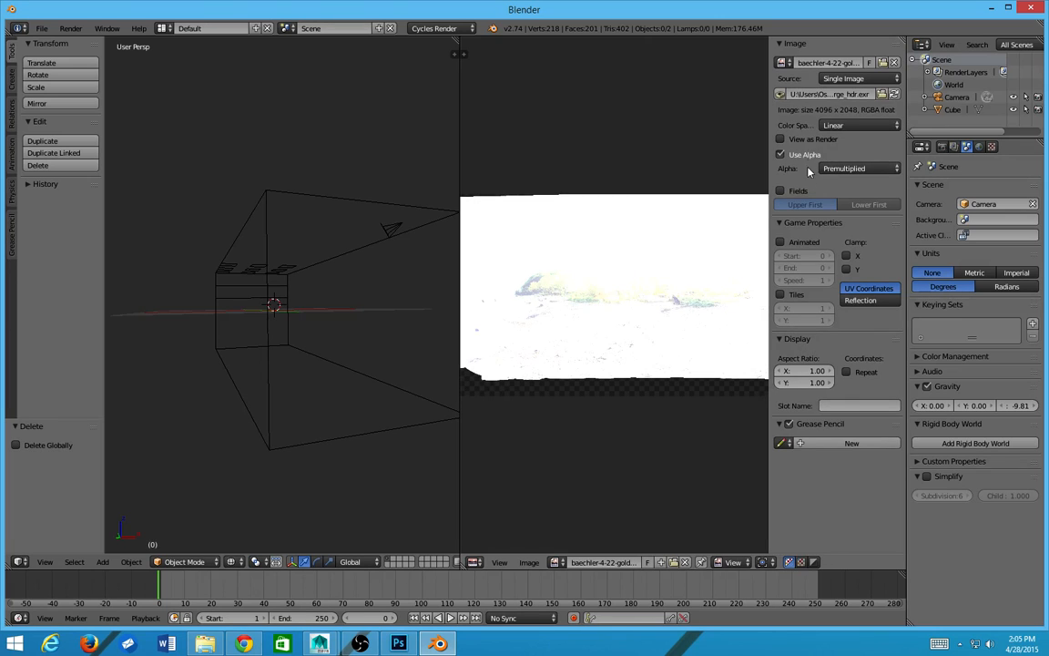
pyautogui.click(833, 125)
pyautogui.click(780, 139)
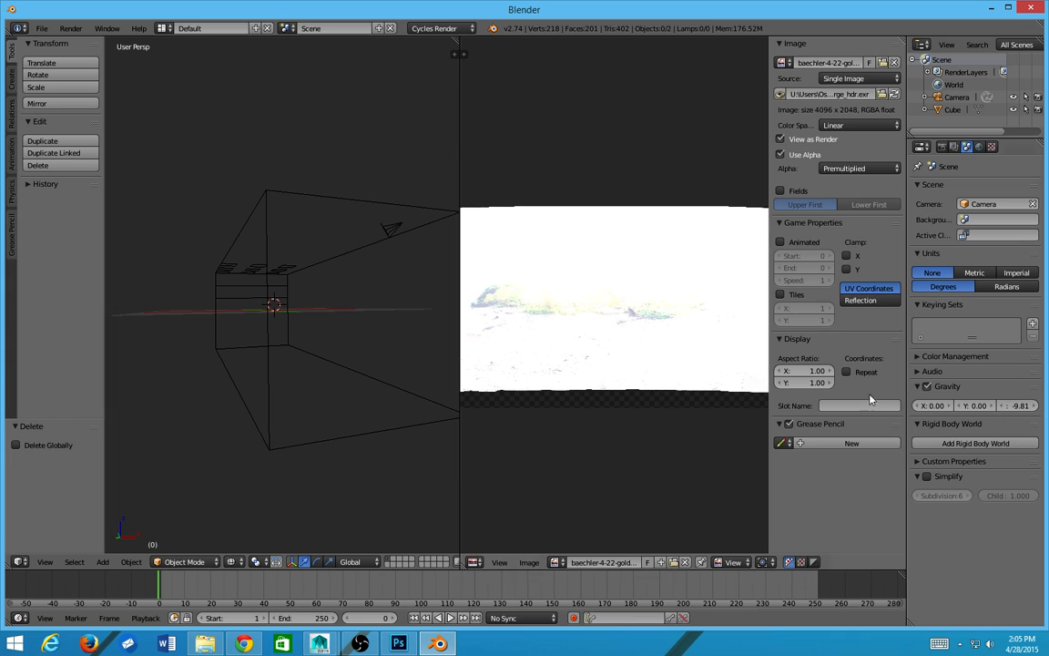
# Step: Set the scene's color management exposure to -10 and bring the sun in the HDR image into view
pyautogui.scroll(-1, 726, 402)
pyautogui.click(952, 356)
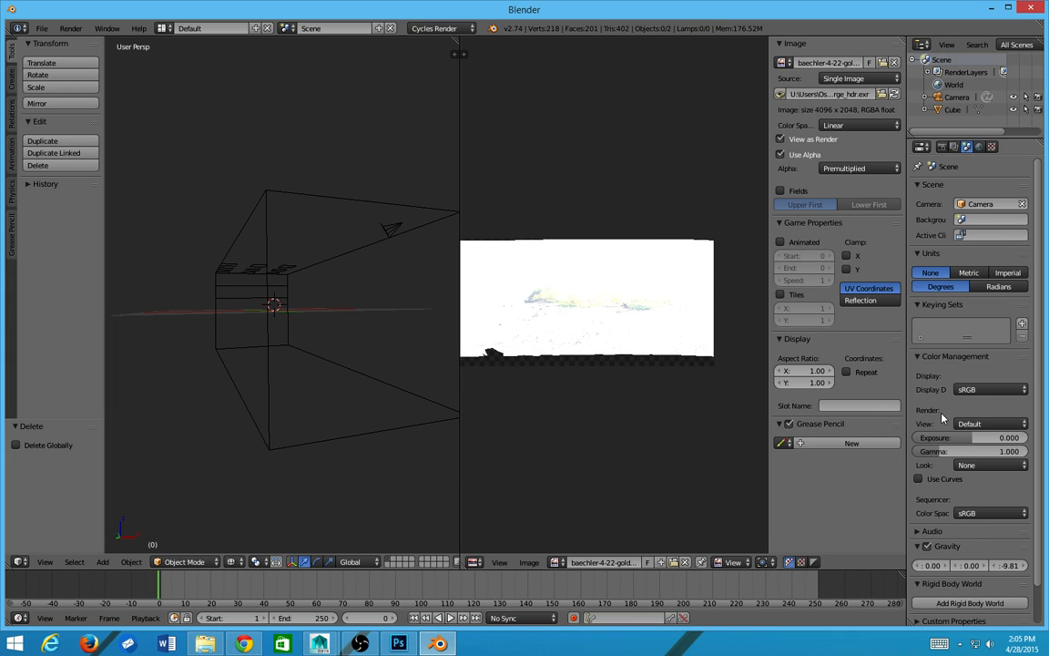
pyautogui.scroll(-1, 950, 417)
pyautogui.moveTo(951, 415); pyautogui.dragTo(499, 252)
pyautogui.moveTo(499, 252); pyautogui.dragTo(700, 417, button='middle')
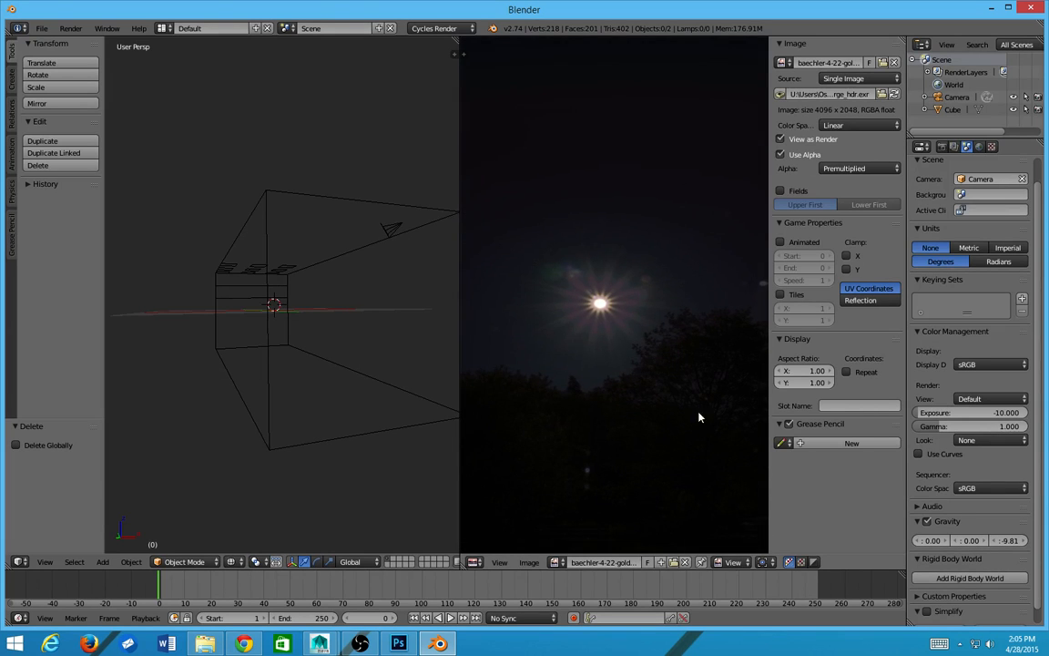
# Step: Sample the pixel values at the sun in the HDR image
pyautogui.moveTo(598, 307); pyautogui.dragTo(602, 306)
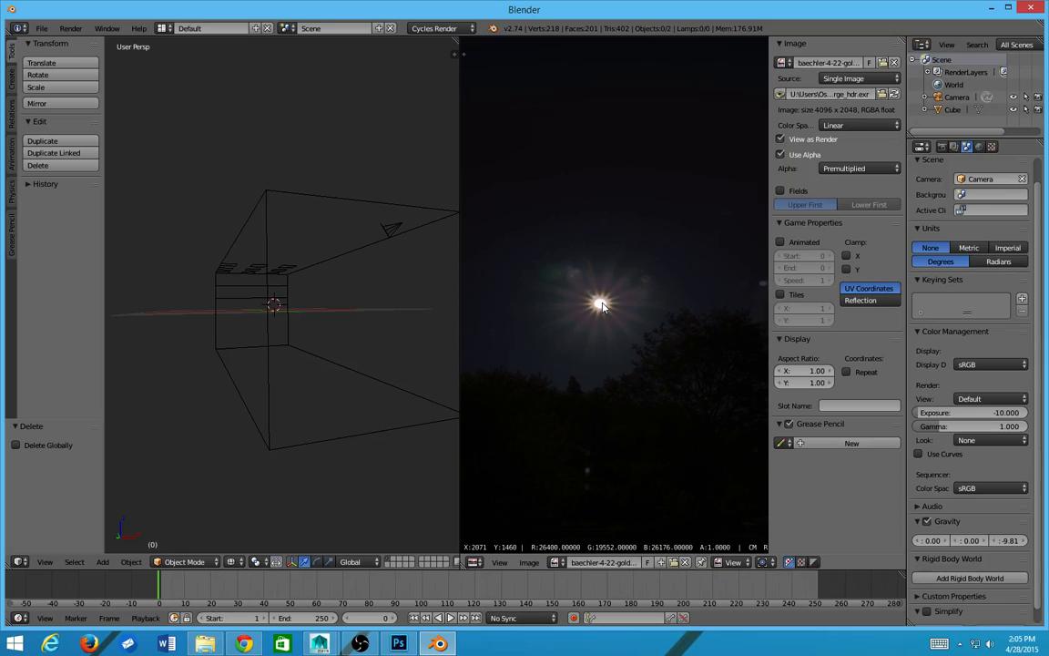
pyautogui.moveTo(602, 306); pyautogui.dragTo(602, 306)
pyautogui.scroll(-5, 386, 227)
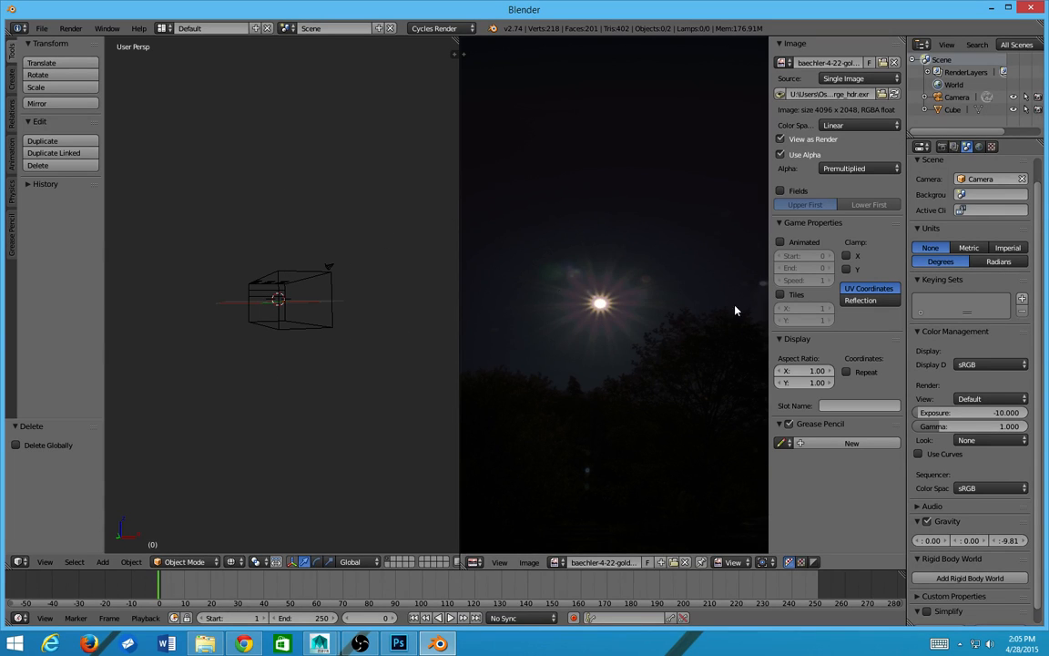
pyautogui.scroll(-2, 743, 293)
pyautogui.scroll(1, 743, 292)
# Step: Change the image area to the node editor, show the World nodes, and delete the Sky Texture node
pyautogui.click(980, 145)
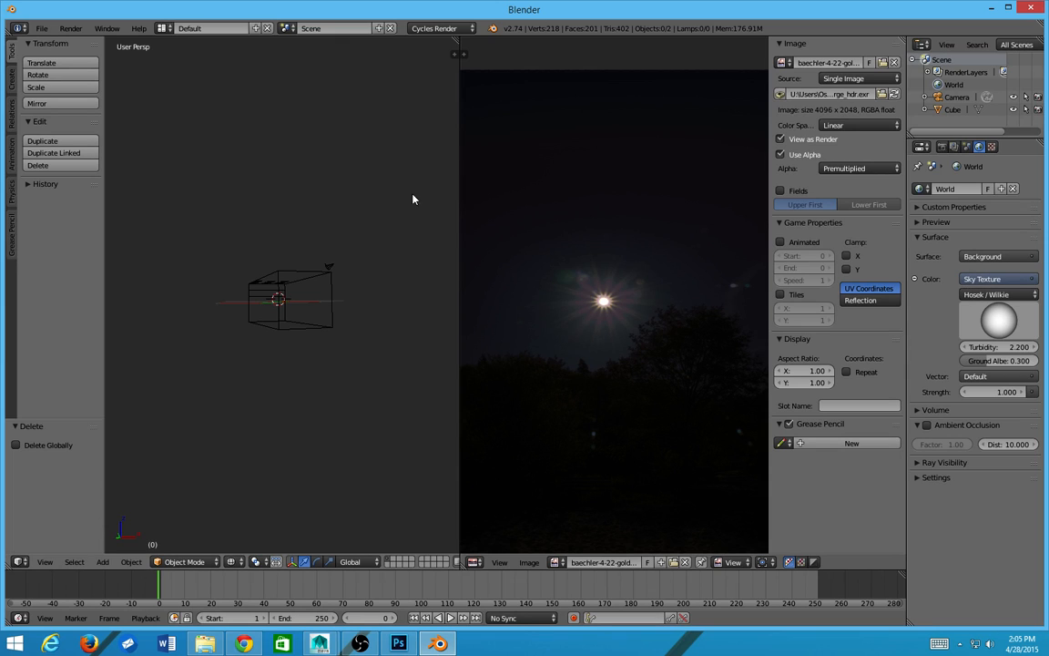
pyautogui.hotkey('shift', 'F3')
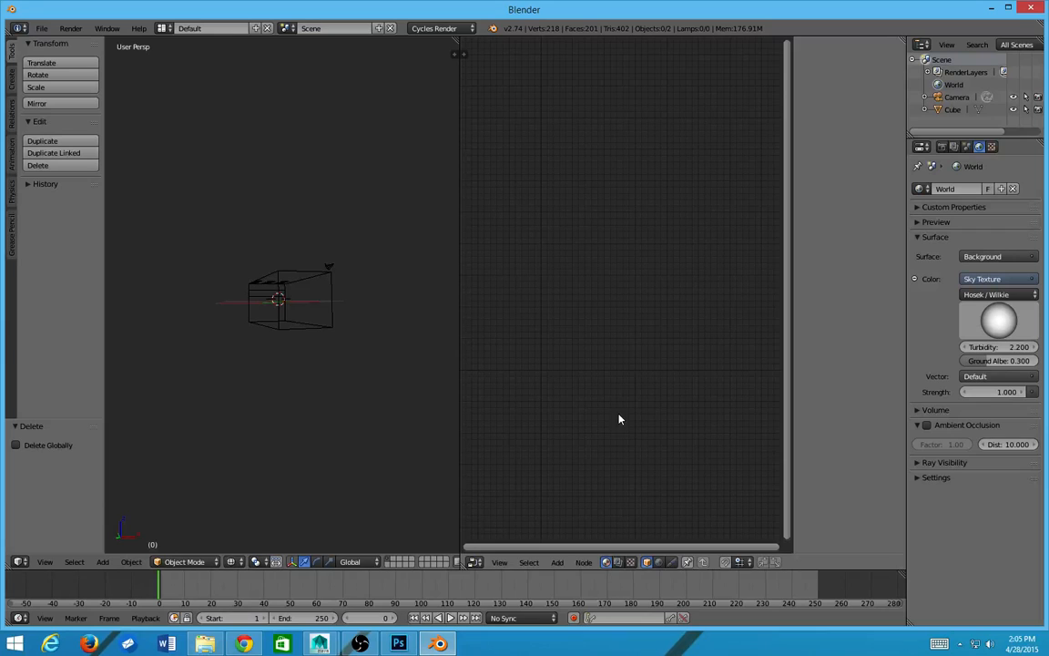
pyautogui.click(658, 562)
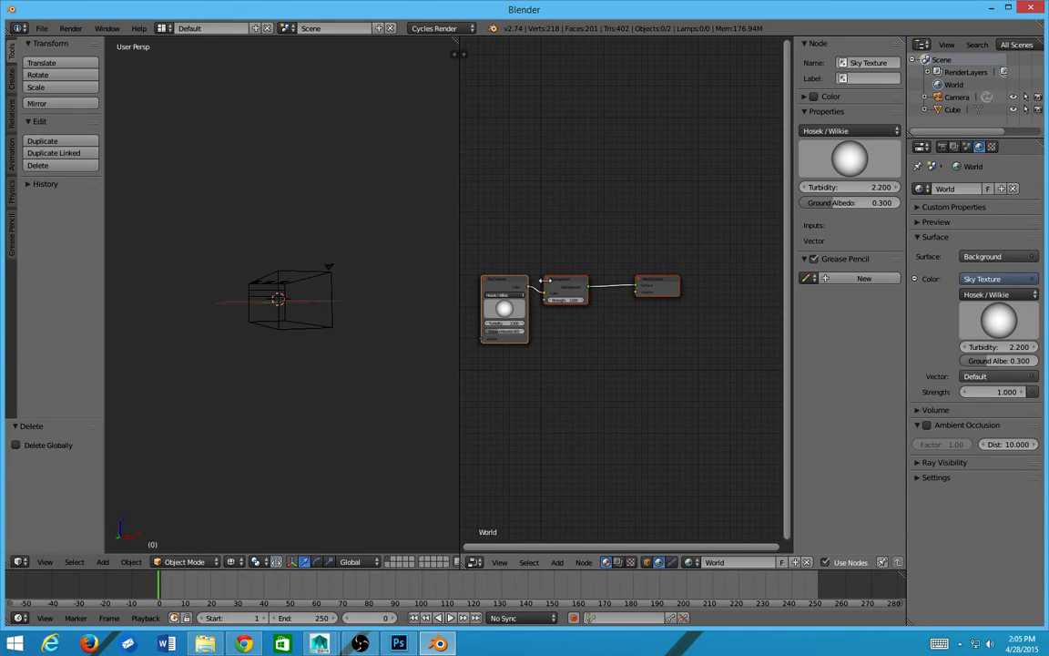
pyautogui.rightClick(492, 284)
pyautogui.press('x')
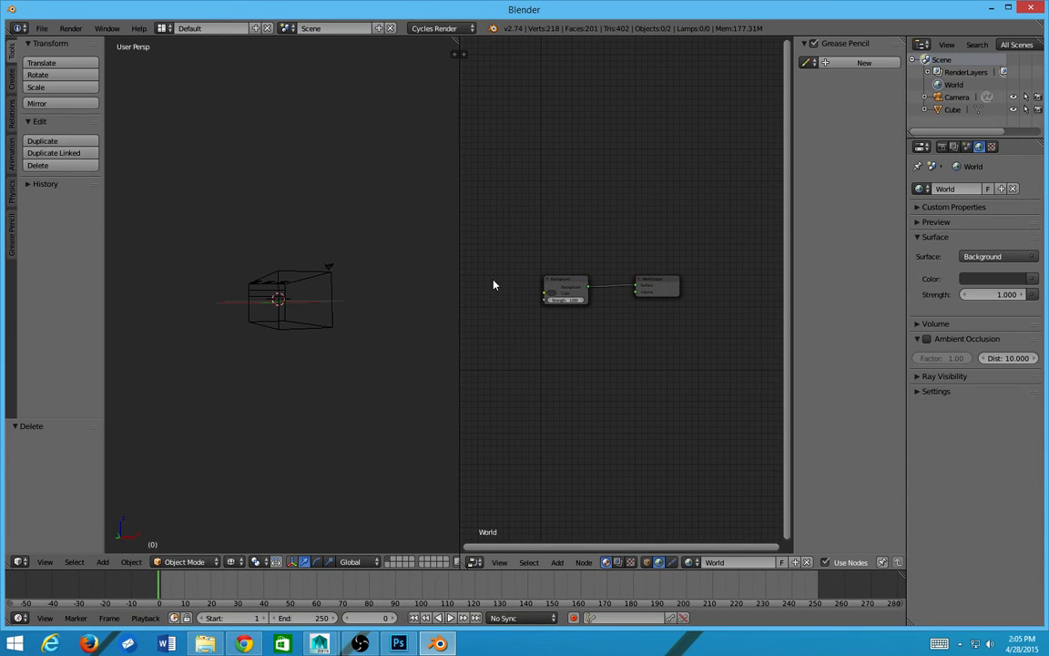
# Step: Add an Environment Texture node and link its color output to the Background node's color
pyautogui.press('Home')
pyautogui.moveTo(680, 381); pyautogui.dragTo(812, 412, button='middle')
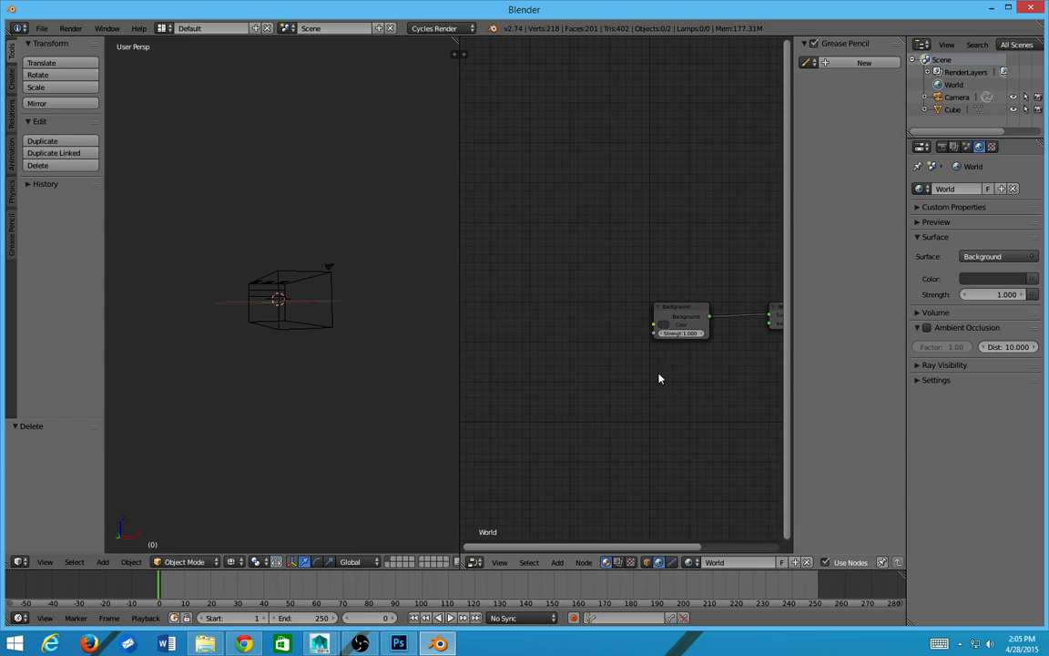
pyautogui.hotkey('shift', 'a')
pyautogui.moveTo(477, 350)
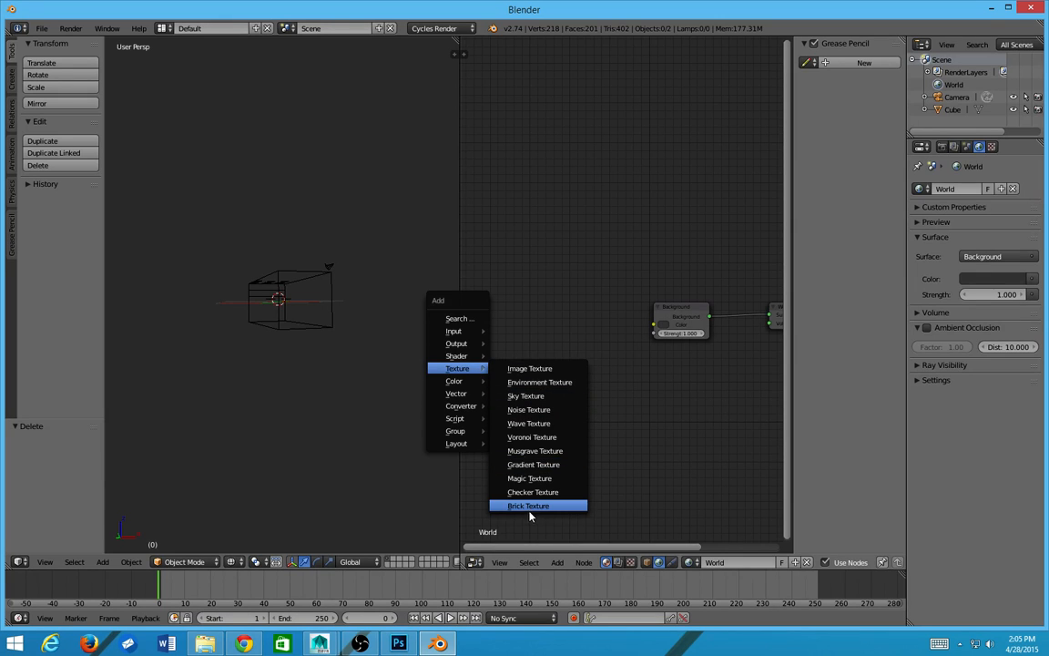
pyautogui.click(536, 382)
pyautogui.click(499, 319)
pyautogui.click(492, 311)
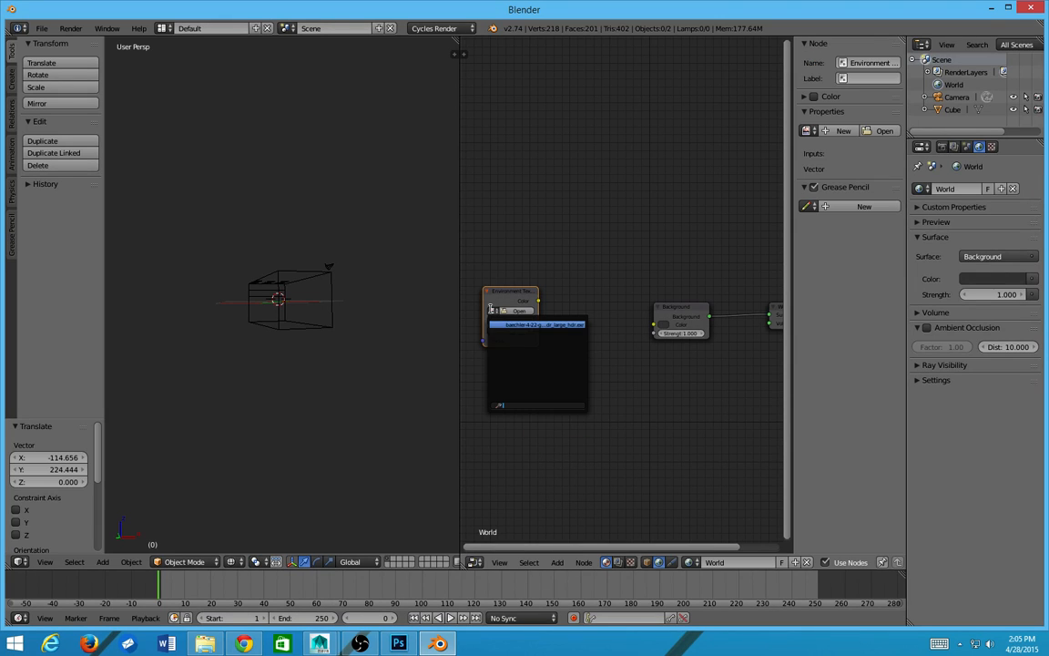
pyautogui.click(493, 326)
pyautogui.keyDown('shift'); pyautogui.click(672, 309); pyautogui.keyUp('shift')
pyautogui.press('f')
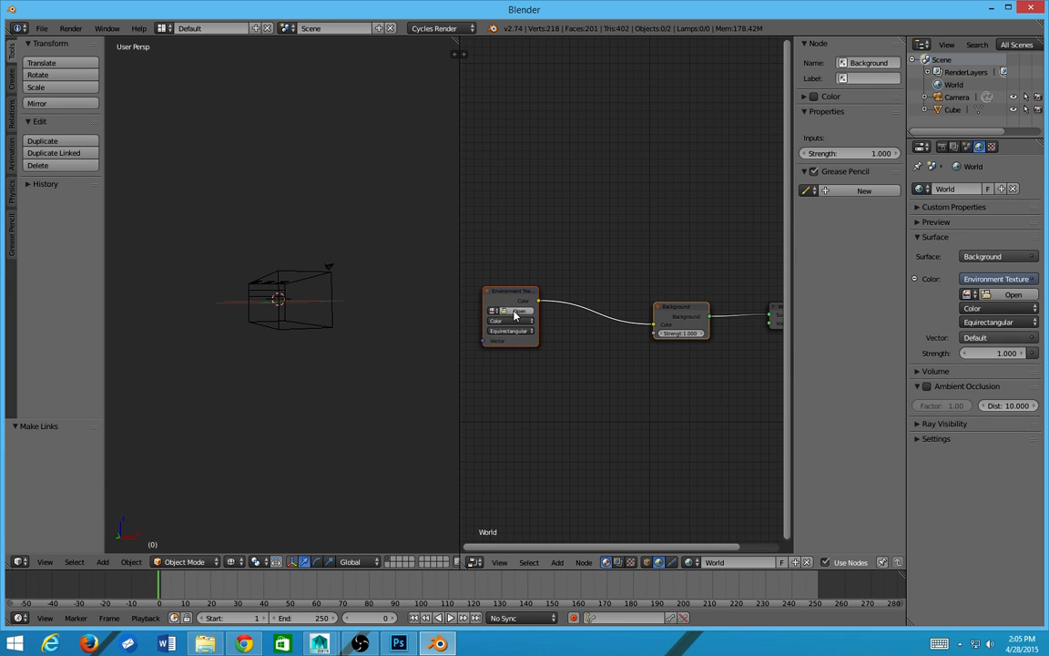
# Step: Load the goldengardens small HDR image from lightingtest's sourceimages folder into the Environment Texture node
pyautogui.click(527, 311)
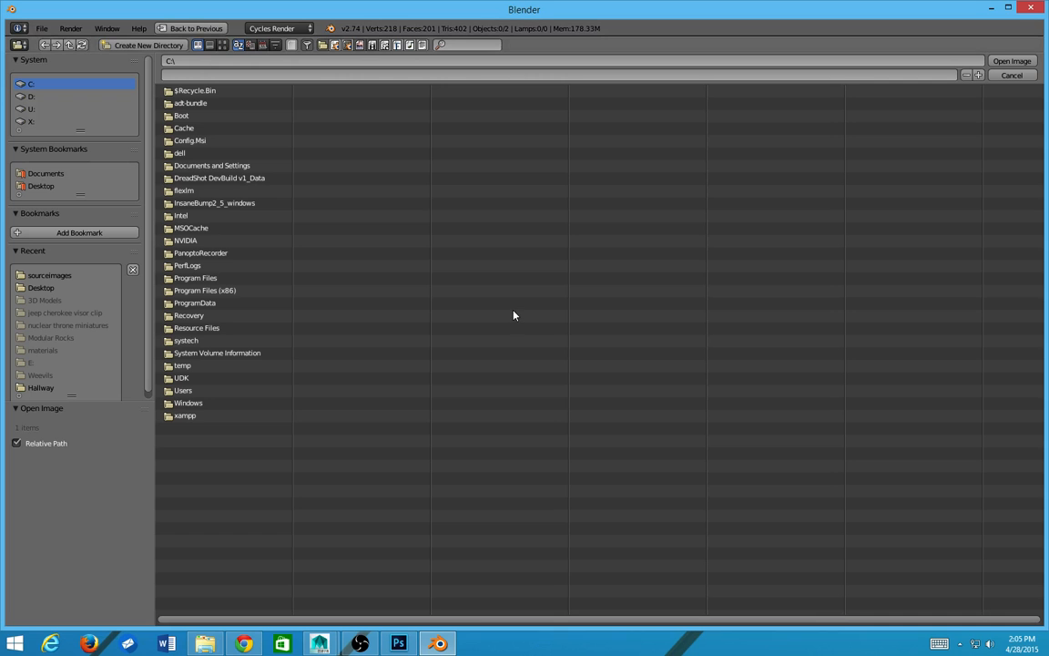
pyautogui.click(69, 275)
pyautogui.click(228, 155)
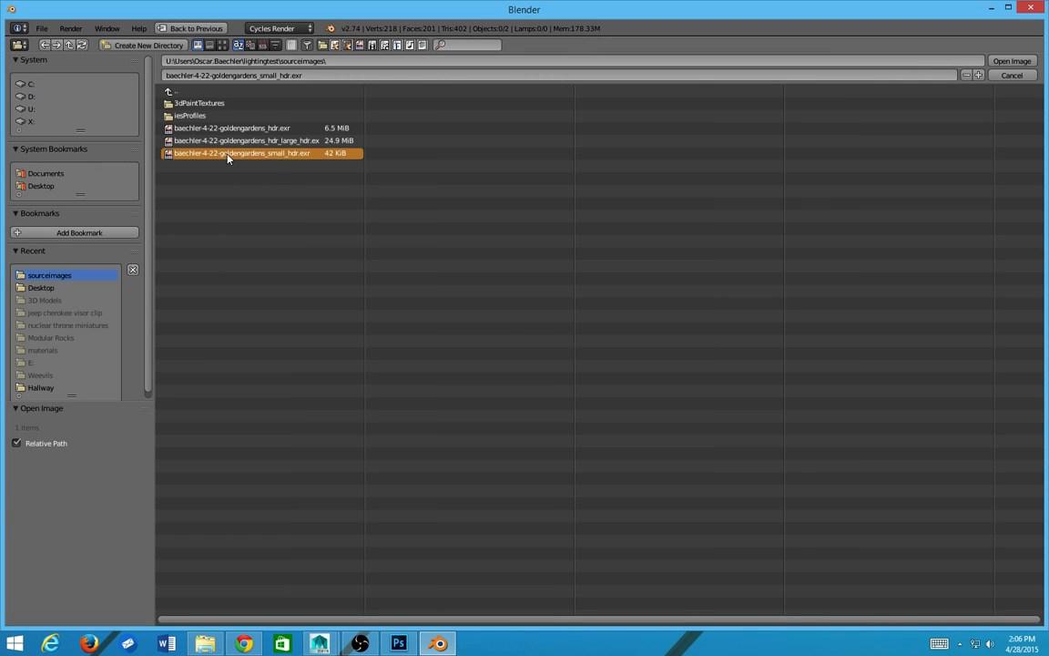
pyautogui.doubleClick(228, 154)
# Step: Preview the room in rendered shading and set the scene's color management exposure to -3.220
pyautogui.scroll(-6, 315, 283)
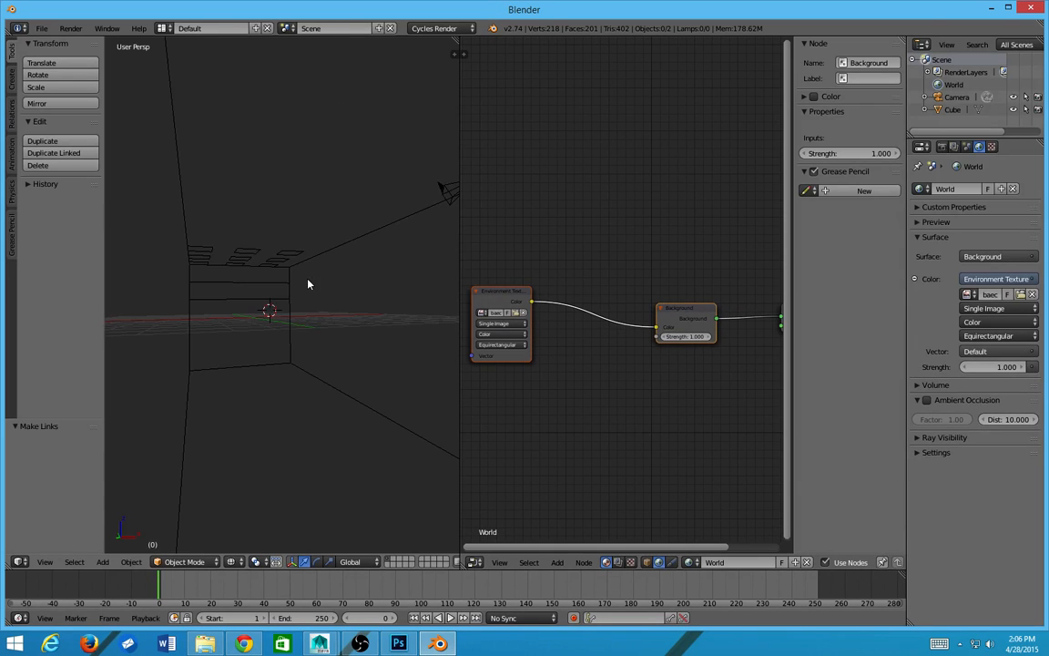
pyautogui.scroll(-2, 308, 284)
pyautogui.hotkey('shift', 'z')
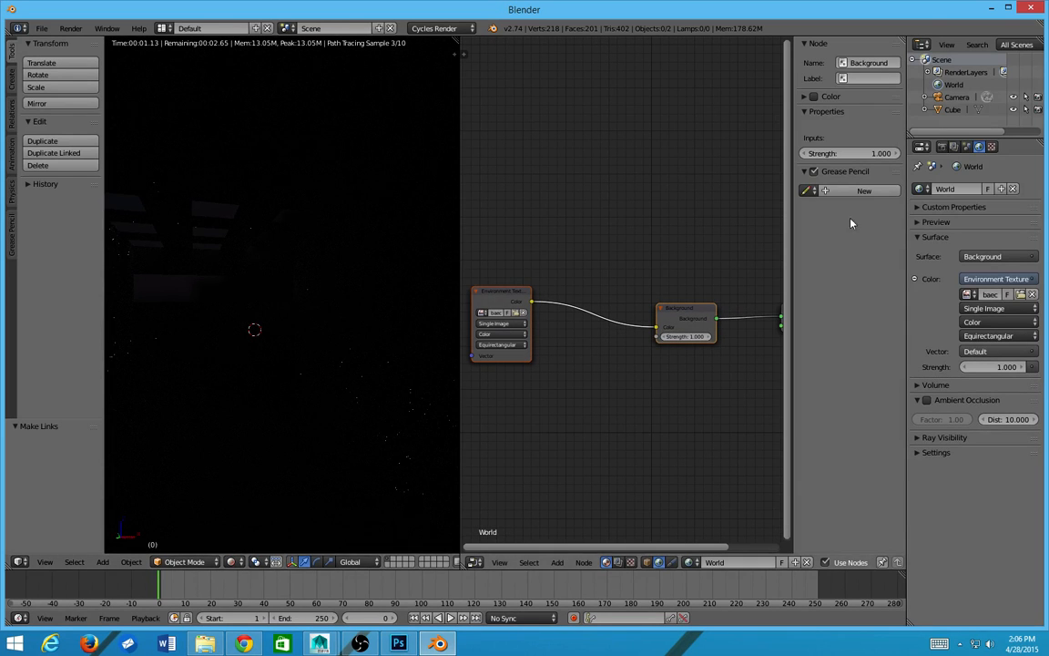
pyautogui.click(965, 146)
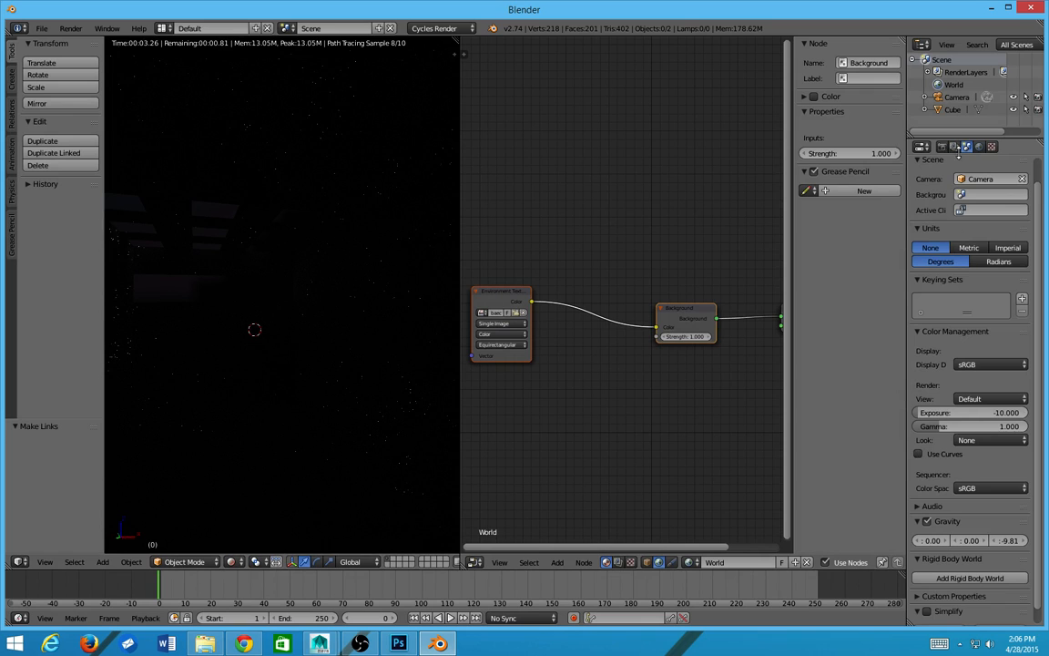
pyautogui.moveTo(956, 414); pyautogui.dragTo(994, 415)
pyautogui.moveTo(300, 258)
pyautogui.mouseDown(button='middle')
pyautogui.moveTo(326, 282)
pyautogui.moveTo(325, 211)
pyautogui.mouseUp(button='middle')
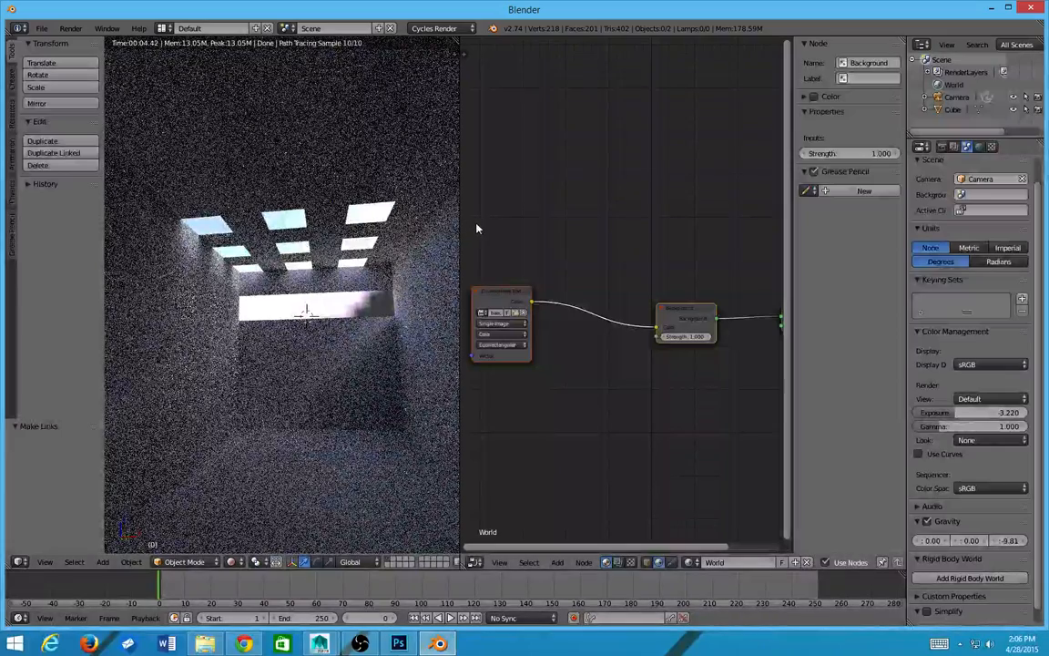
# Step: Select the room cube in wireframe and display it from outside against the HDR environment in rendered shading
pyautogui.press('a')
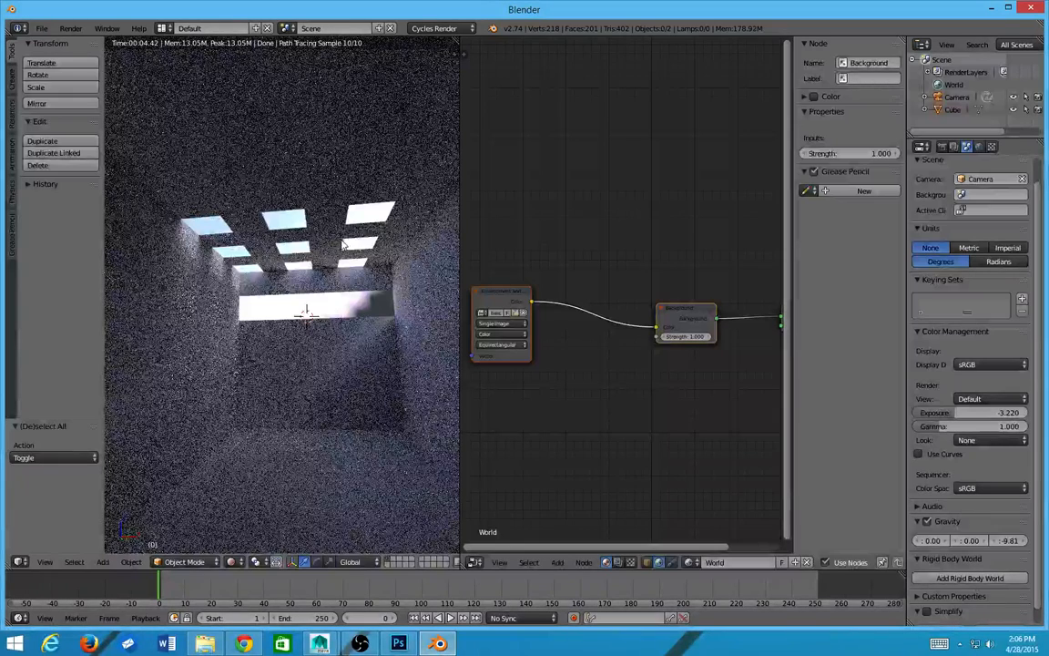
pyautogui.press('z')
pyautogui.scroll(-5, 353, 244)
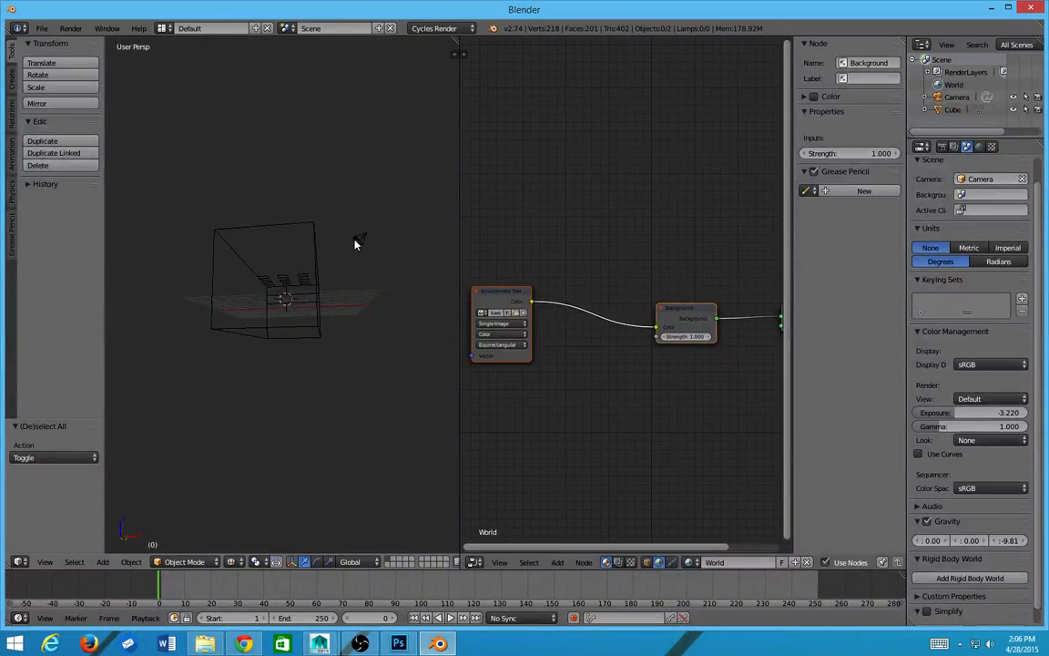
pyautogui.scroll(1, 346, 258)
pyautogui.rightClick(334, 268)
pyautogui.scroll(6, 372, 262)
pyautogui.scroll(-7, 372, 262)
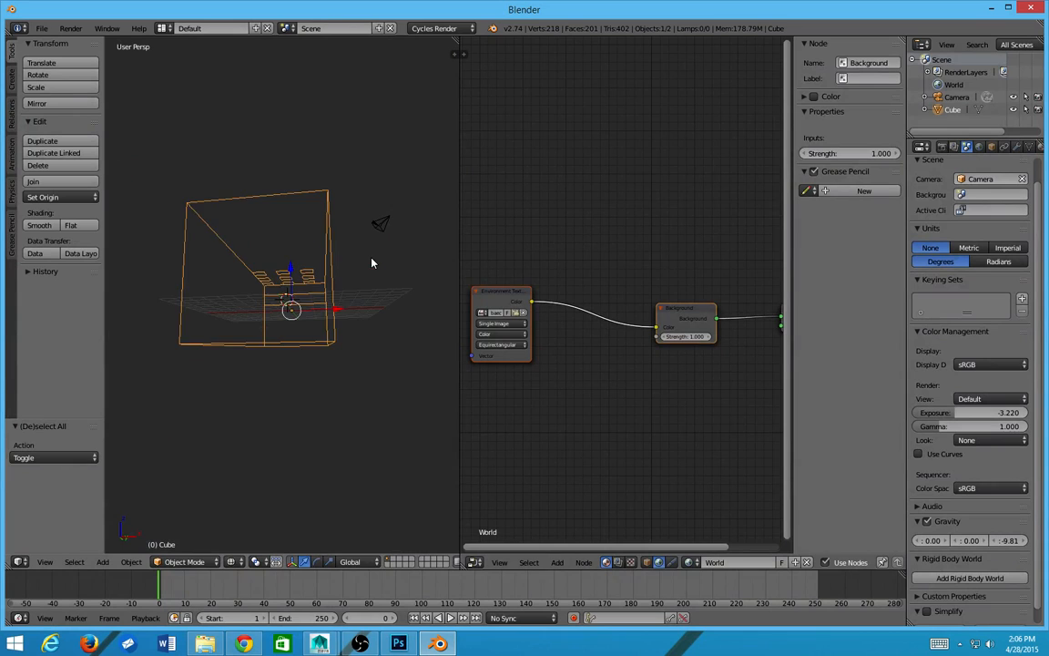
pyautogui.moveTo(359, 367); pyautogui.dragTo(393, 382, button='middle')
pyautogui.hotkey('shift', 'z')
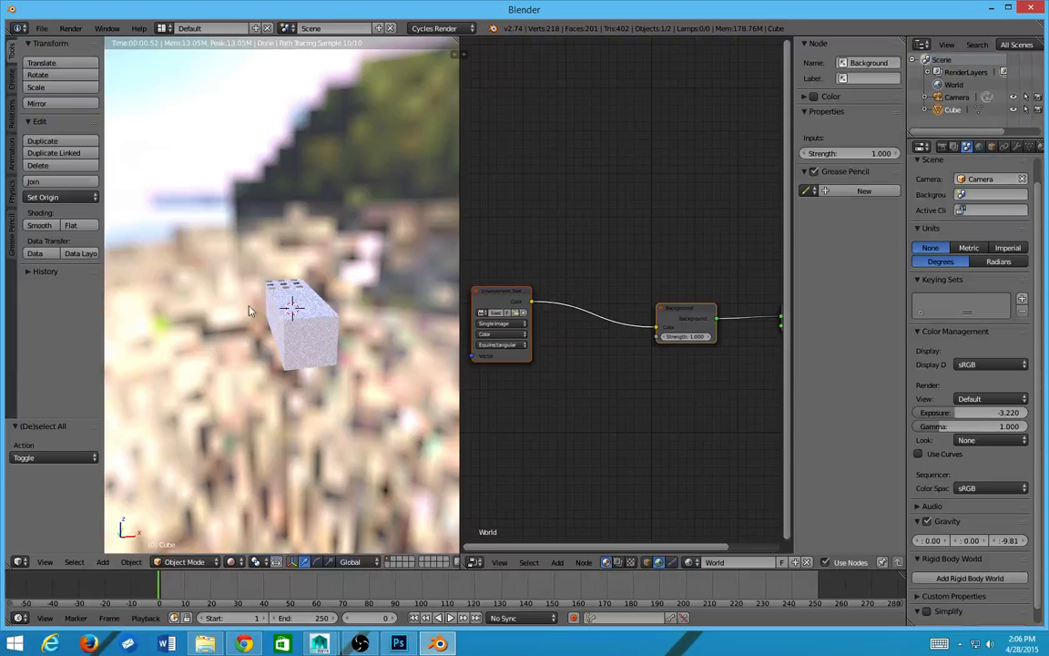
# Step: Rotate the room cube about 97.5° around the Z axis and inspect its rendered interior
pyautogui.press('r')
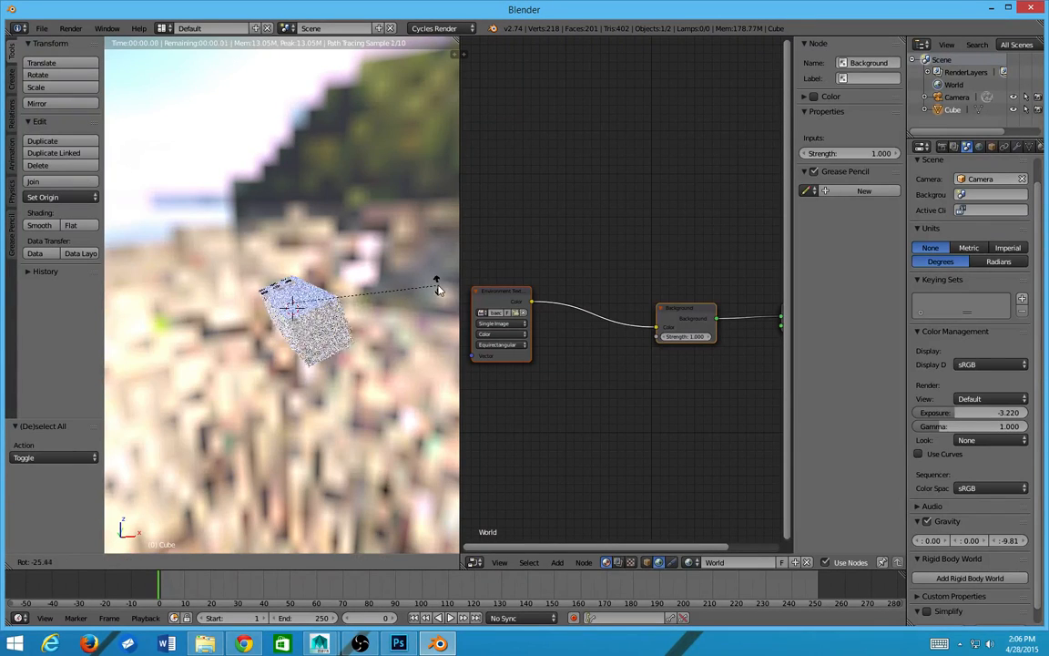
pyautogui.press('Escape')
pyautogui.press('r')
pyautogui.press('z')
pyautogui.click(401, 314)
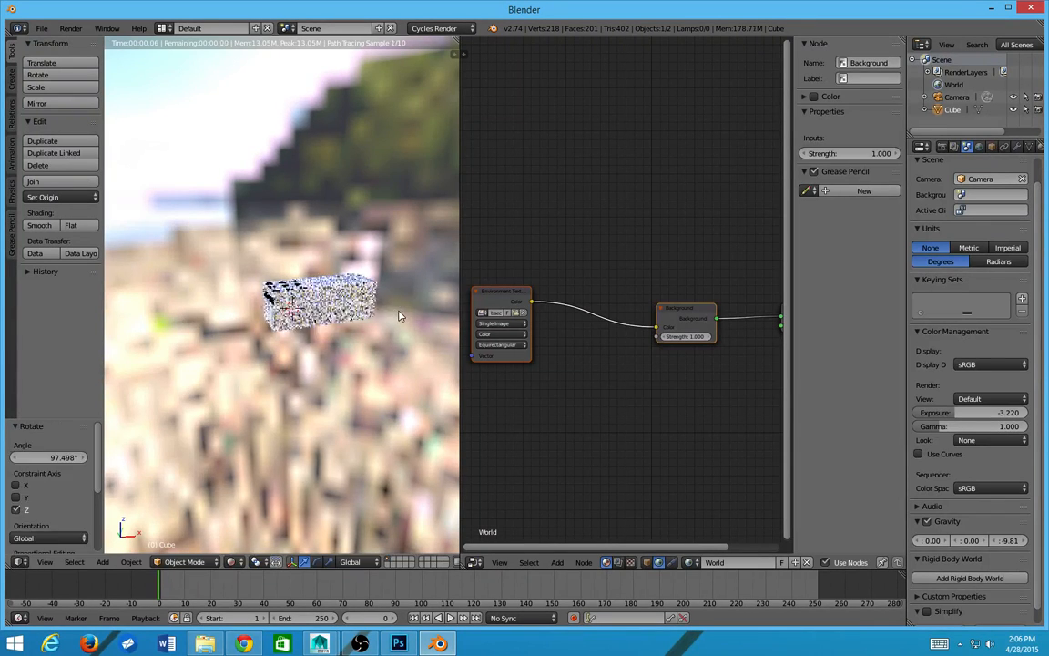
pyautogui.moveTo(364, 311); pyautogui.dragTo(297, 328, button='middle')
pyautogui.scroll(10, 300, 330)
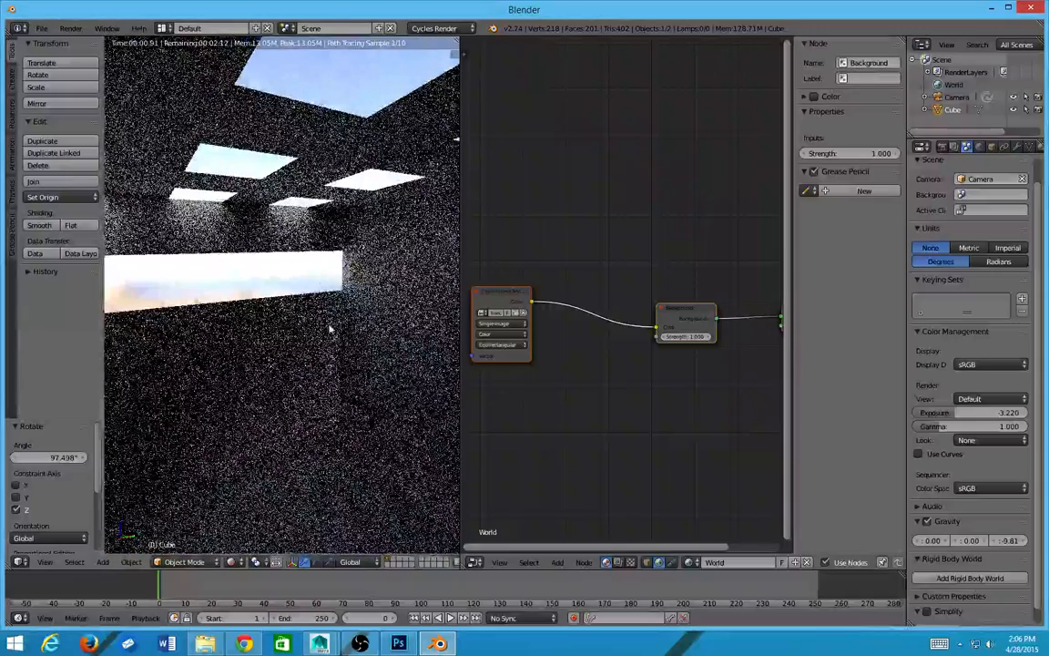
pyautogui.scroll(-3, 305, 262)
pyautogui.moveTo(299, 271); pyautogui.dragTo(281, 259, button='middle')
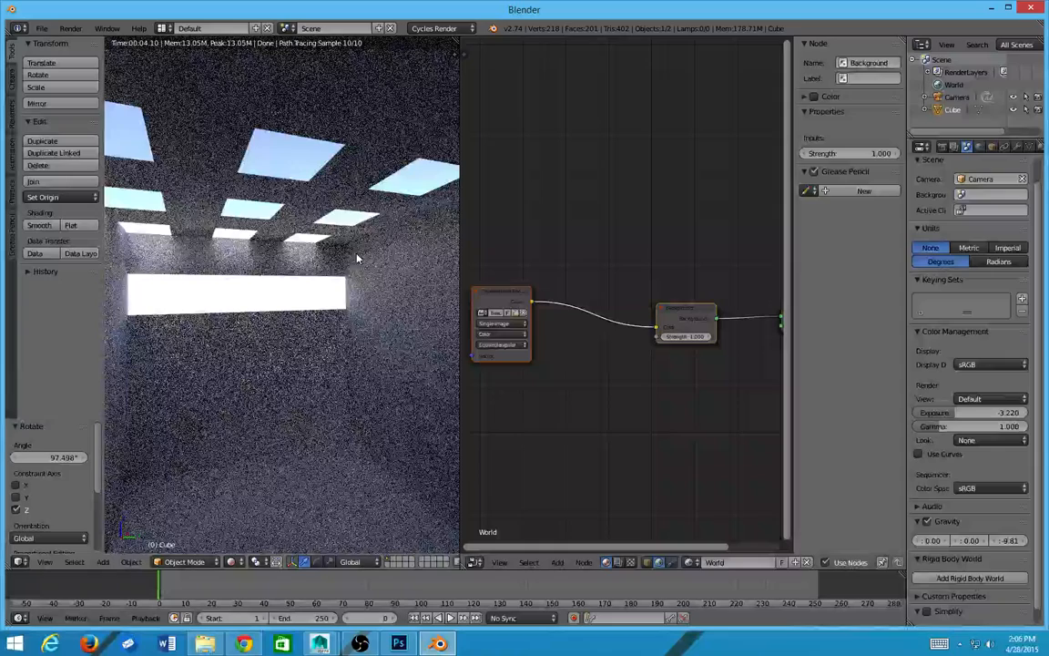
# Step: Set the Cycles preview samples to 0 and the render device to GPU Compute
pyautogui.click(943, 146)
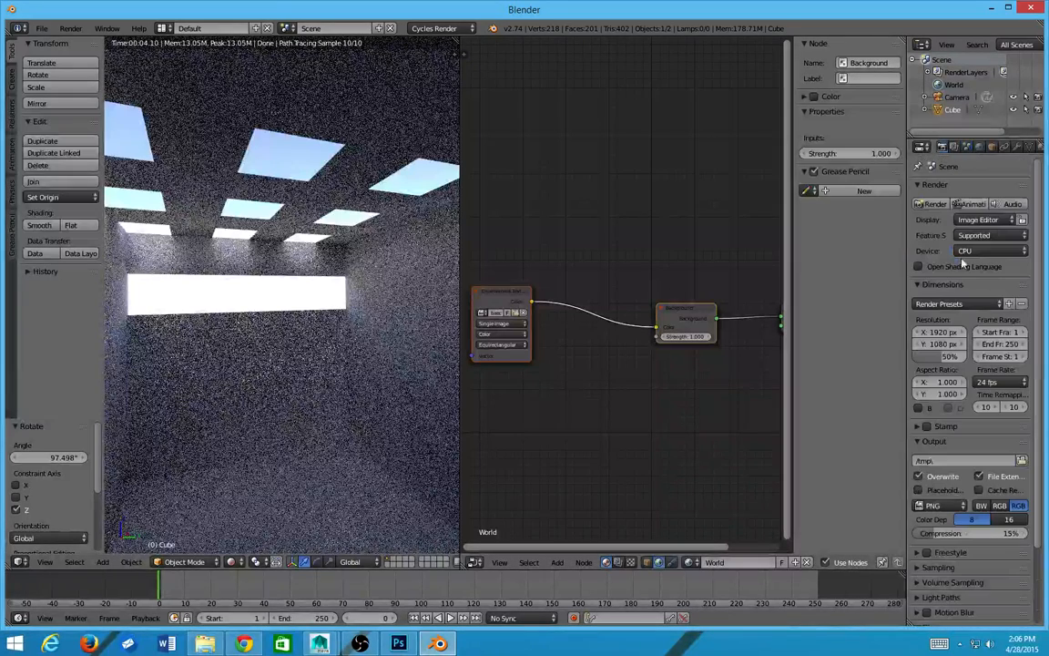
pyautogui.scroll(-3, 974, 526)
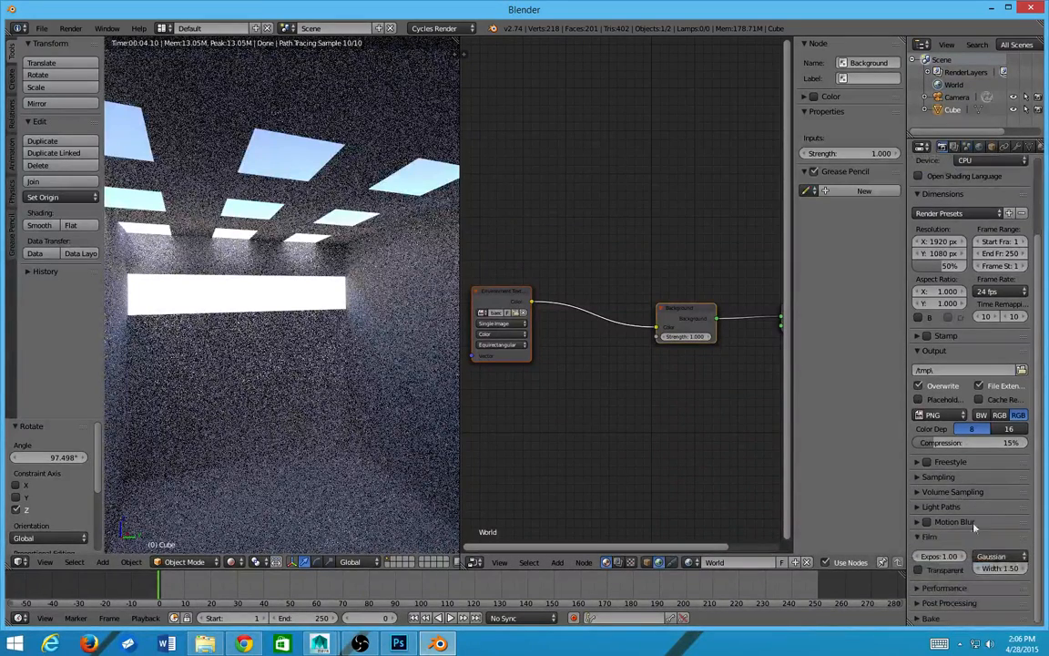
pyautogui.click(964, 477)
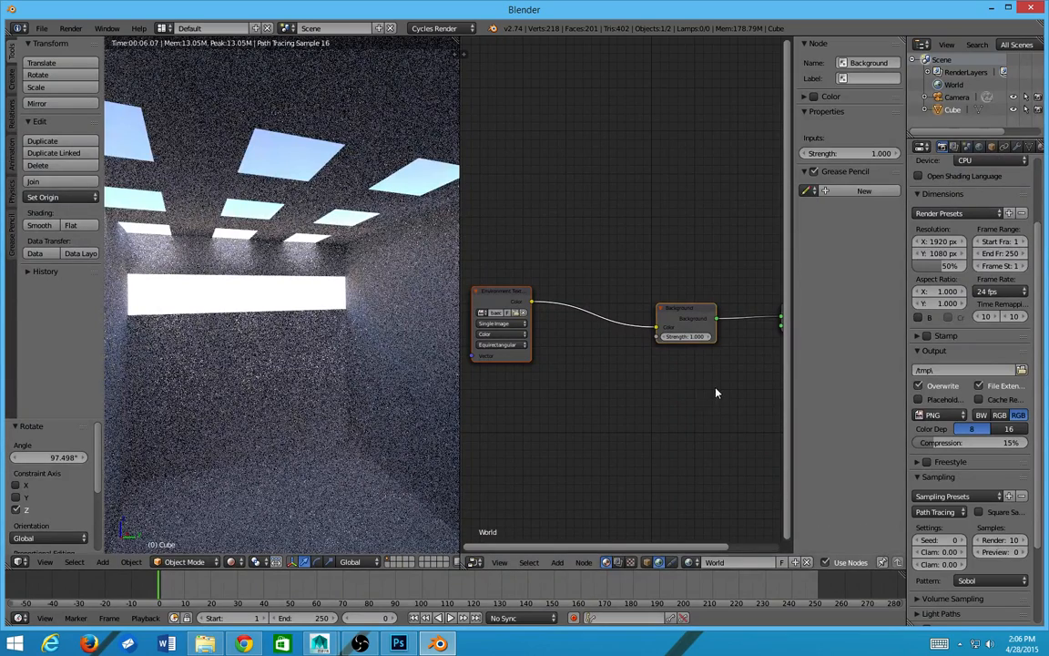
pyautogui.scroll(3, 975, 246)
pyautogui.click(977, 236)
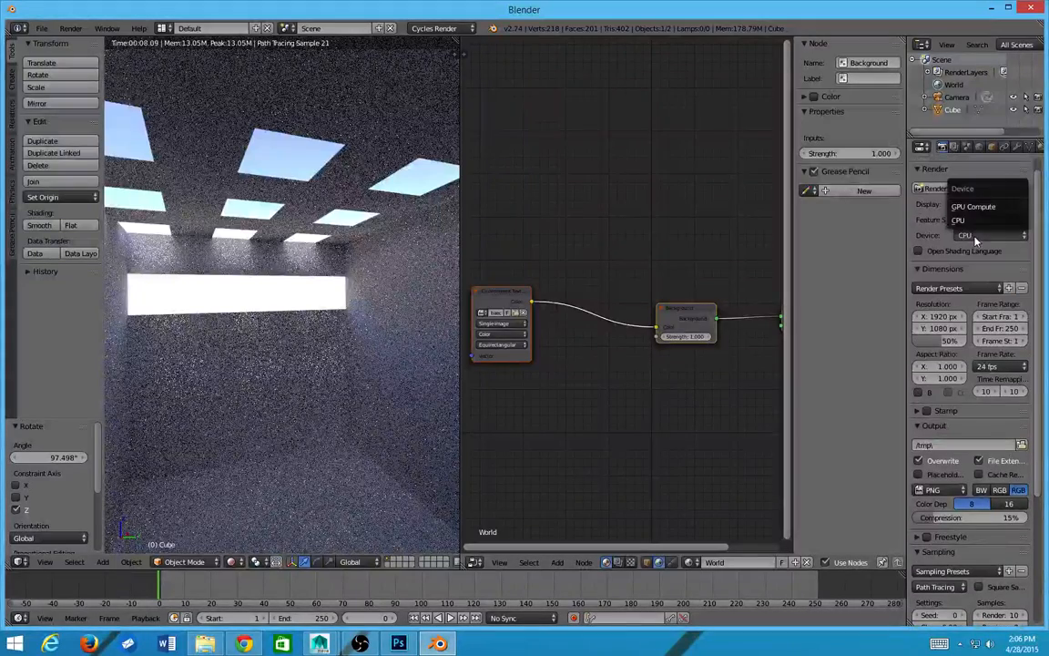
pyautogui.click(972, 206)
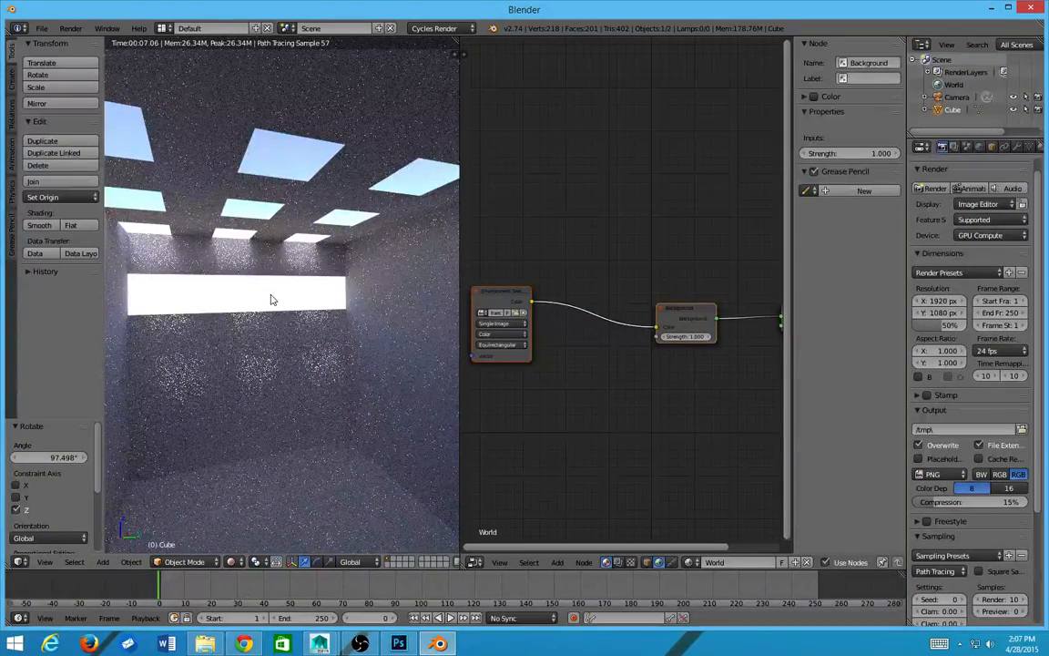
# Step: Switch to Photoshop, cancel the Levels adjustment, and close asdfasdfasdf.png while keeping lighttest_0001.png open
pyautogui.hotkey('alt', 'Tab')
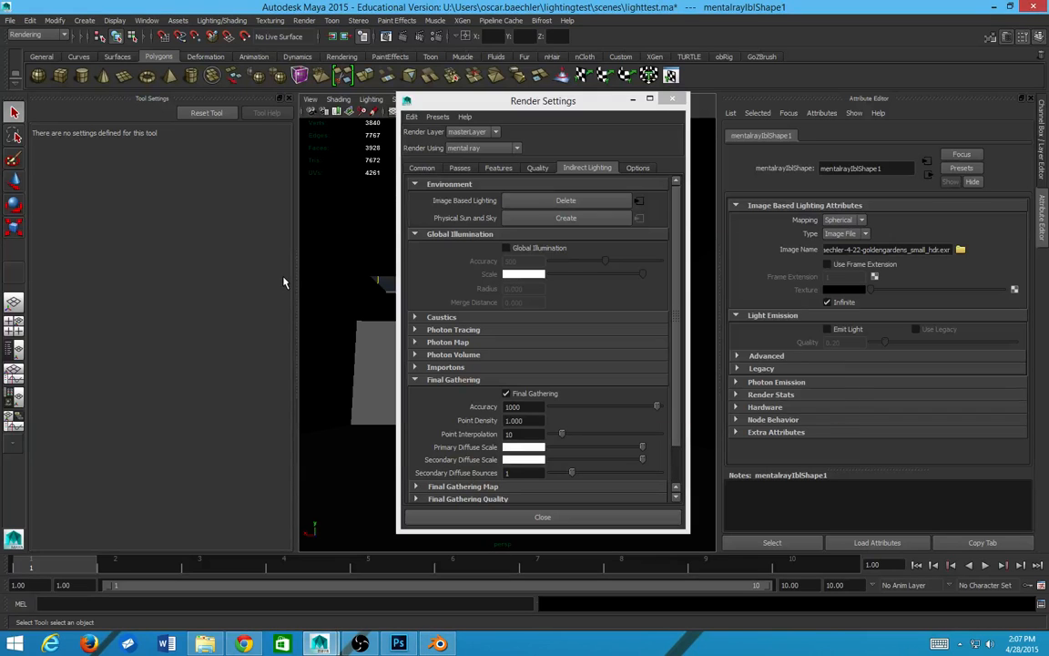
pyautogui.hotkey('alt', 'Tab')
pyautogui.press('Tab')
pyautogui.hotkey('alt', 'Tab')
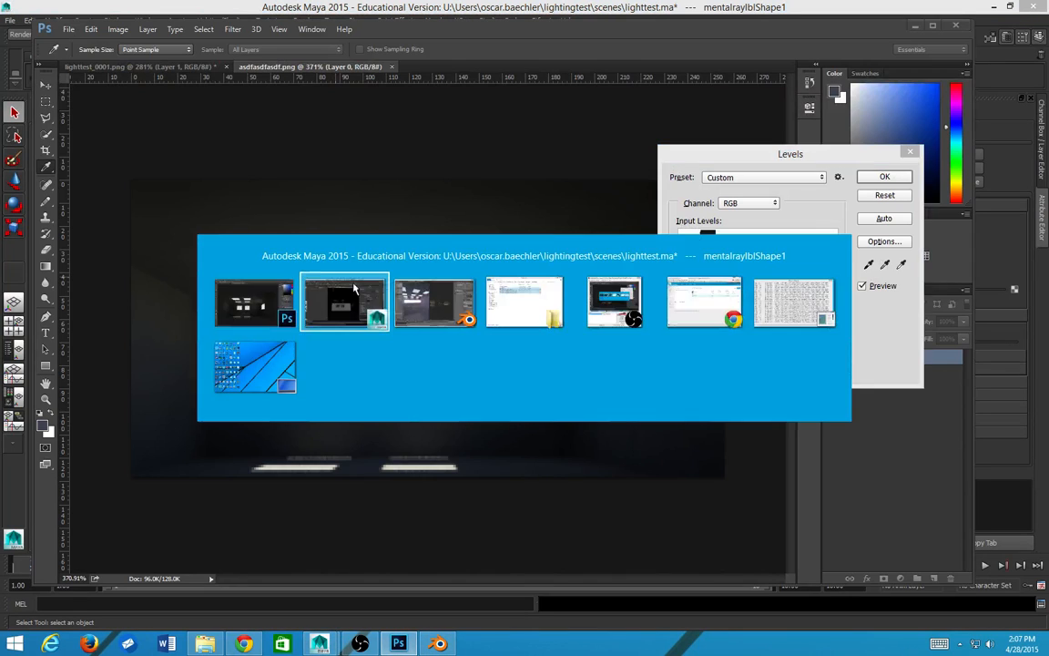
pyautogui.hotkey('alt', 'Tab')
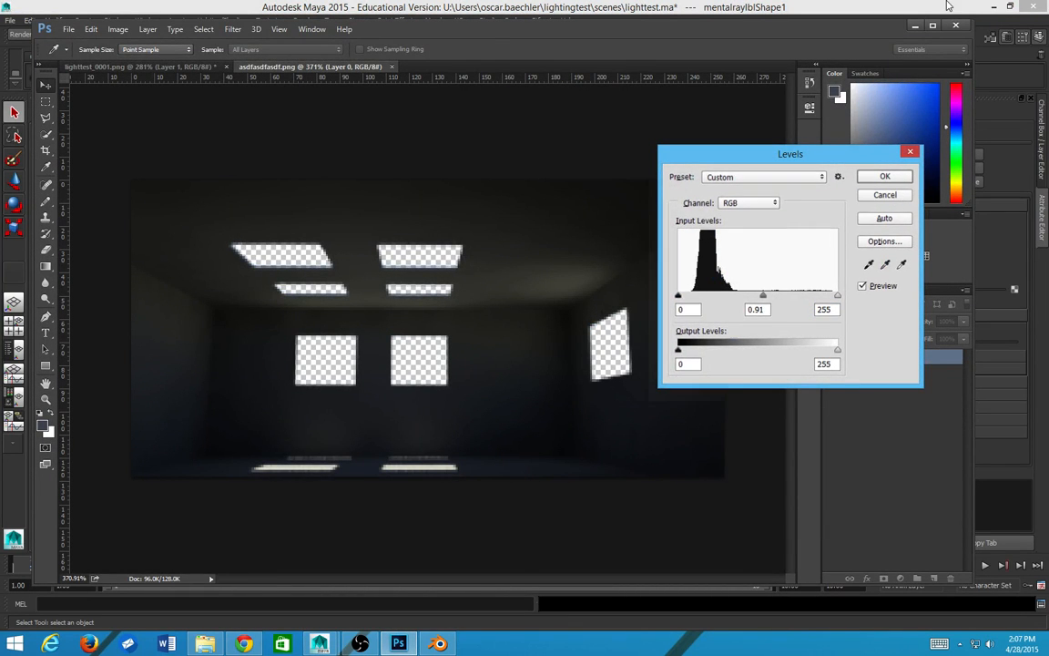
pyautogui.click(894, 199)
pyautogui.click(956, 25)
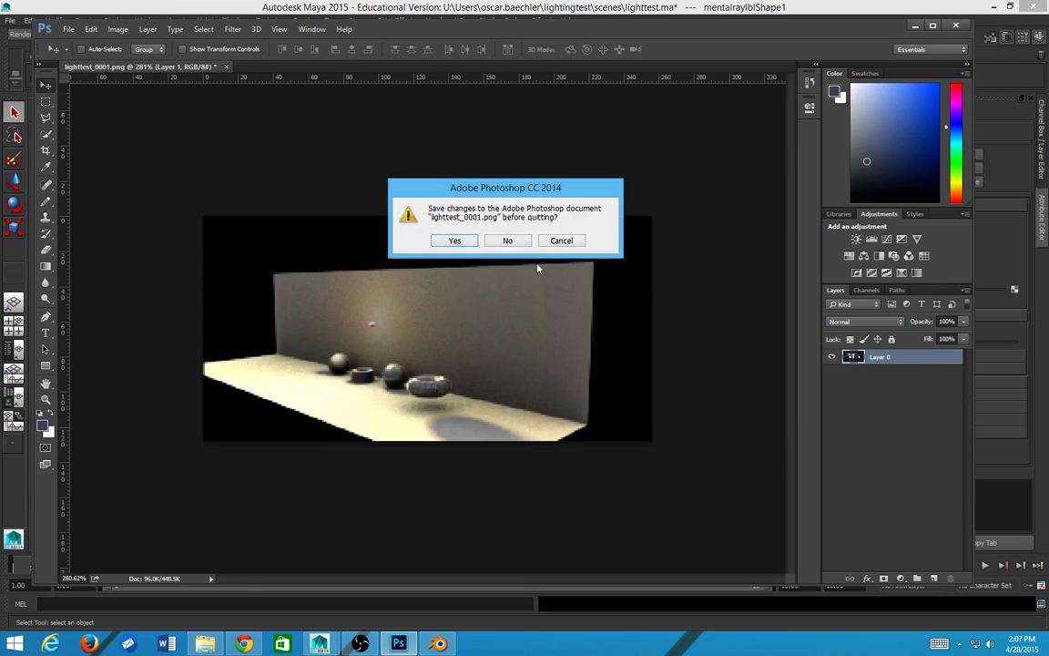
pyautogui.click(558, 240)
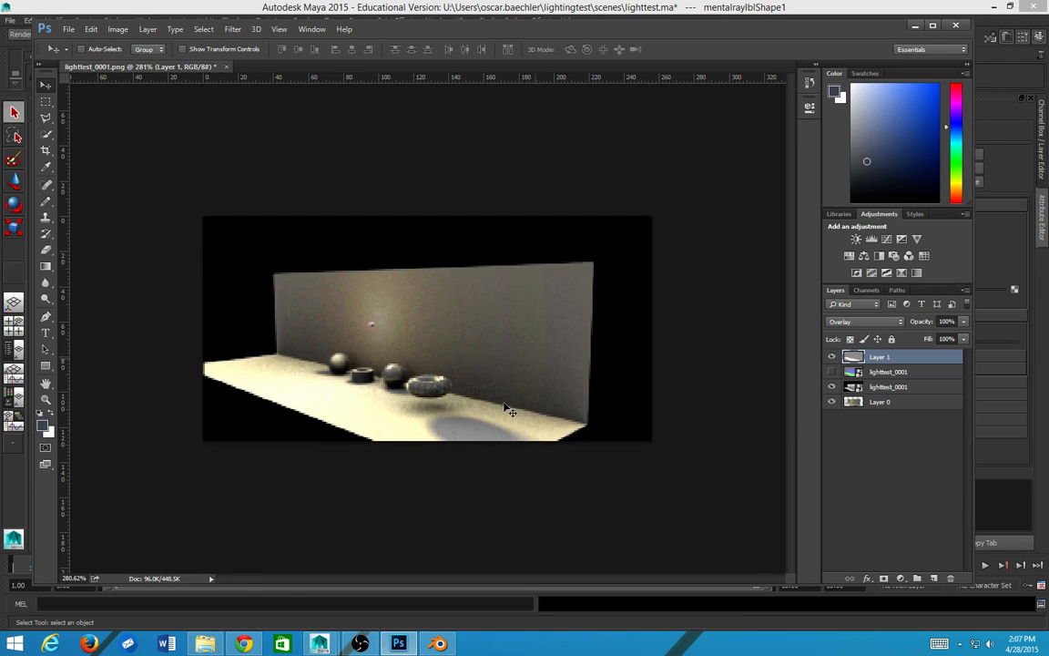
# Step: Browse to the lighting folder in Downloads with File Explorer and open the mentalRay_physSun_finalGather_pointInterp100 image
pyautogui.click(204, 645)
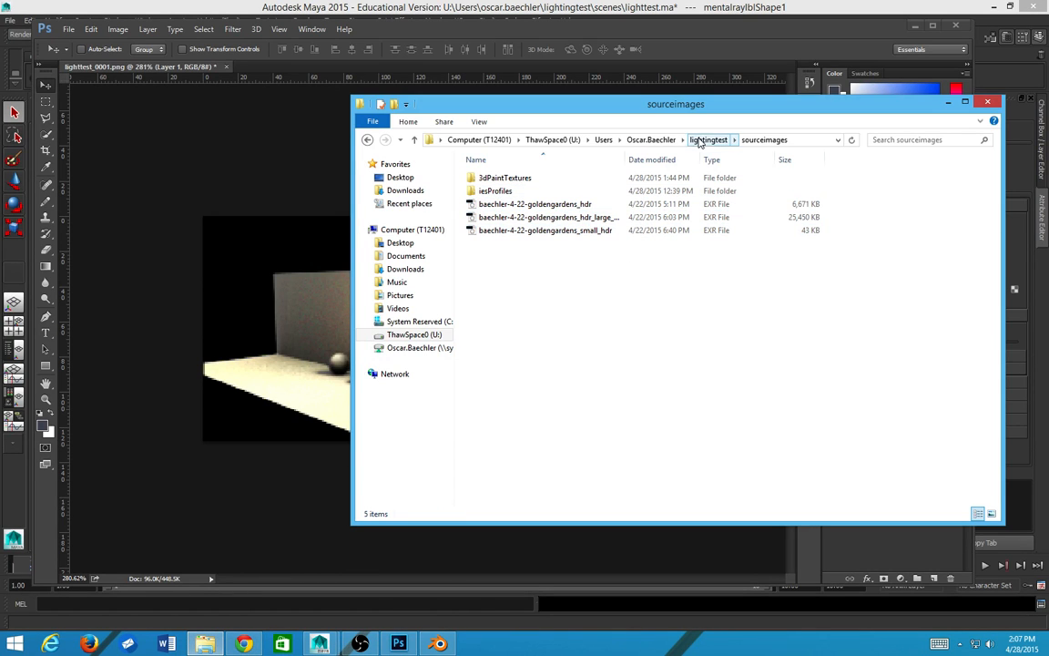
pyautogui.click(406, 190)
pyautogui.click(514, 140)
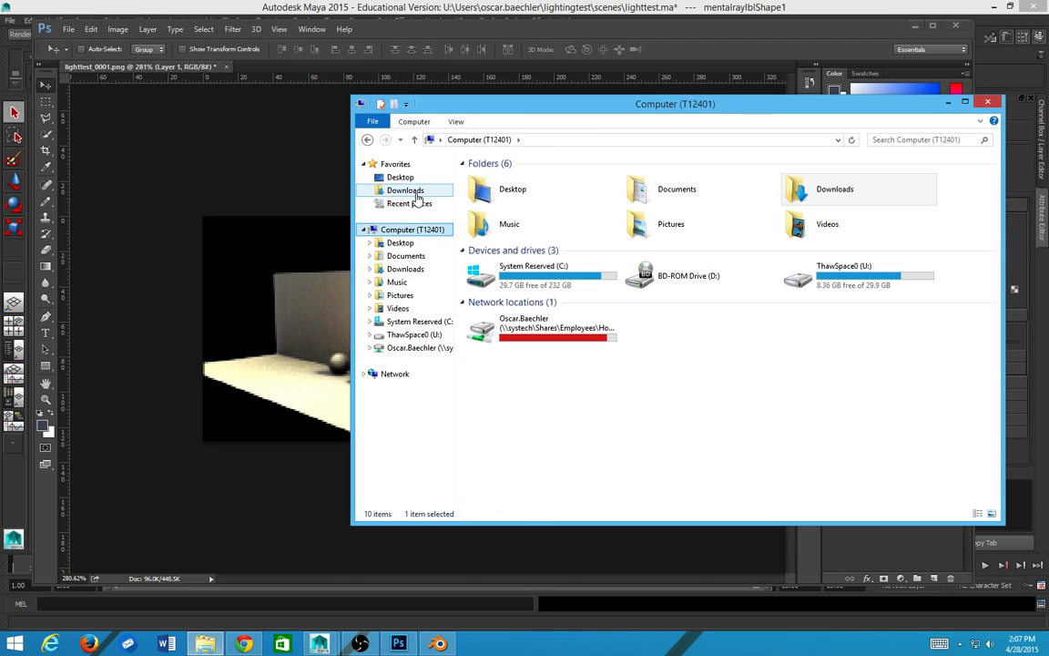
pyautogui.click(406, 191)
pyautogui.click(528, 243)
pyautogui.doubleClick(546, 232)
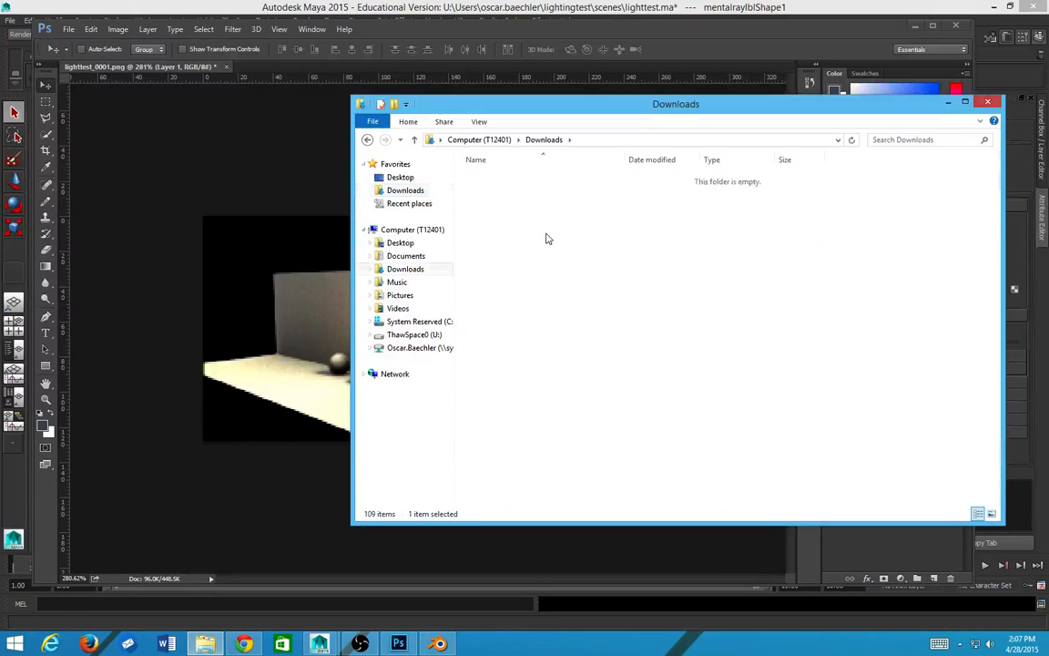
pyautogui.click(537, 258)
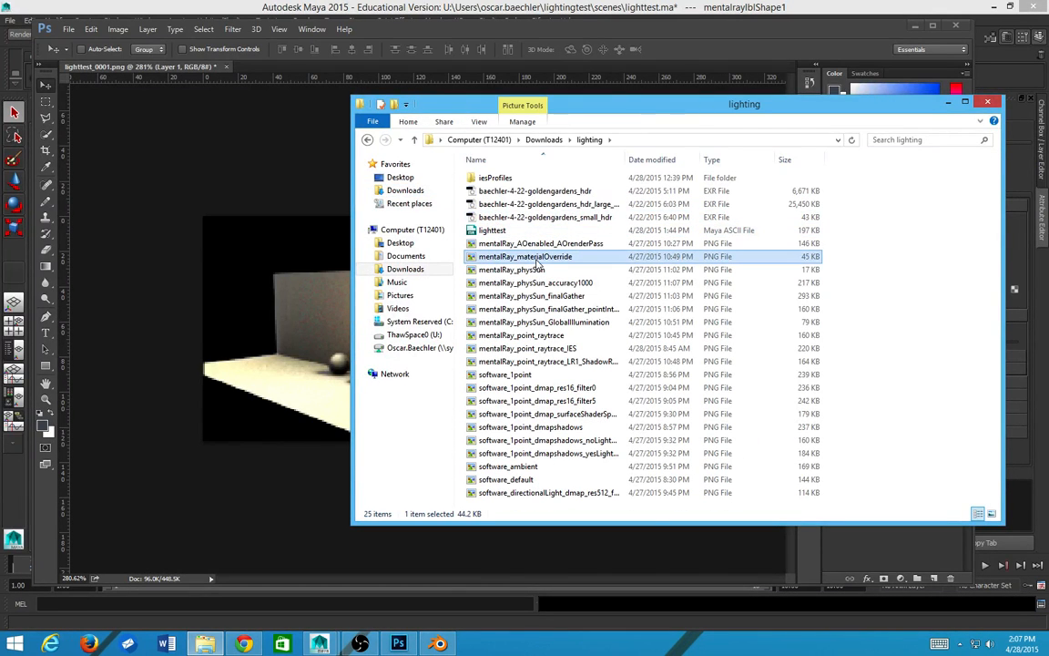
pyautogui.click(546, 297)
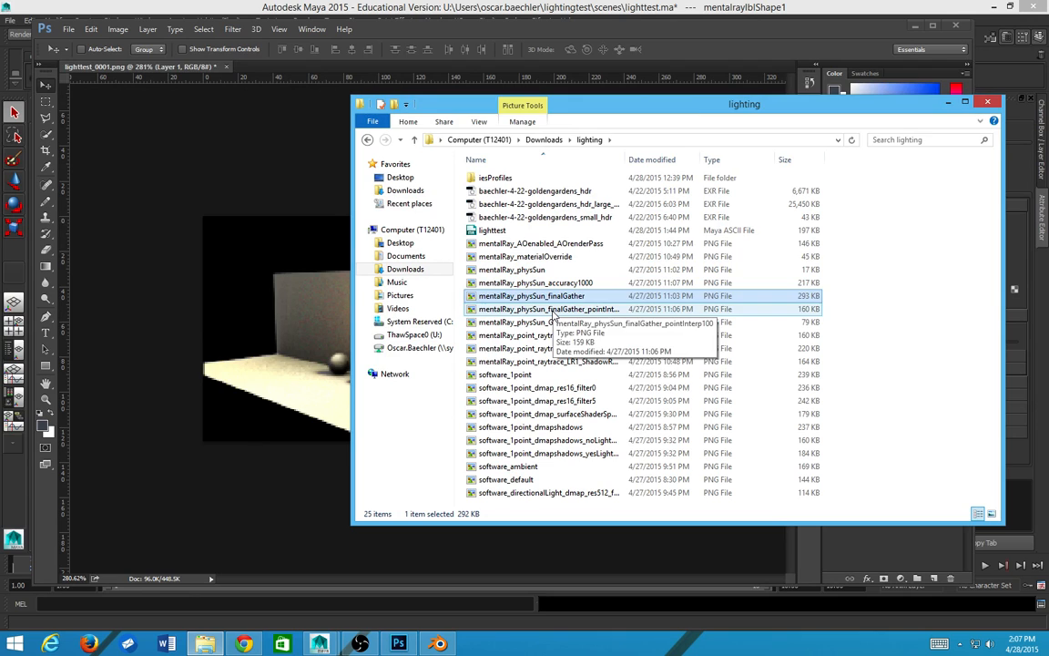
pyautogui.doubleClick(552, 309)
# Step: Look through the saved mental ray and Maya software renders in the lighting folder to compare their lighting setups
pyautogui.press('Left')
pyautogui.press('Left')
pyautogui.press('Left')
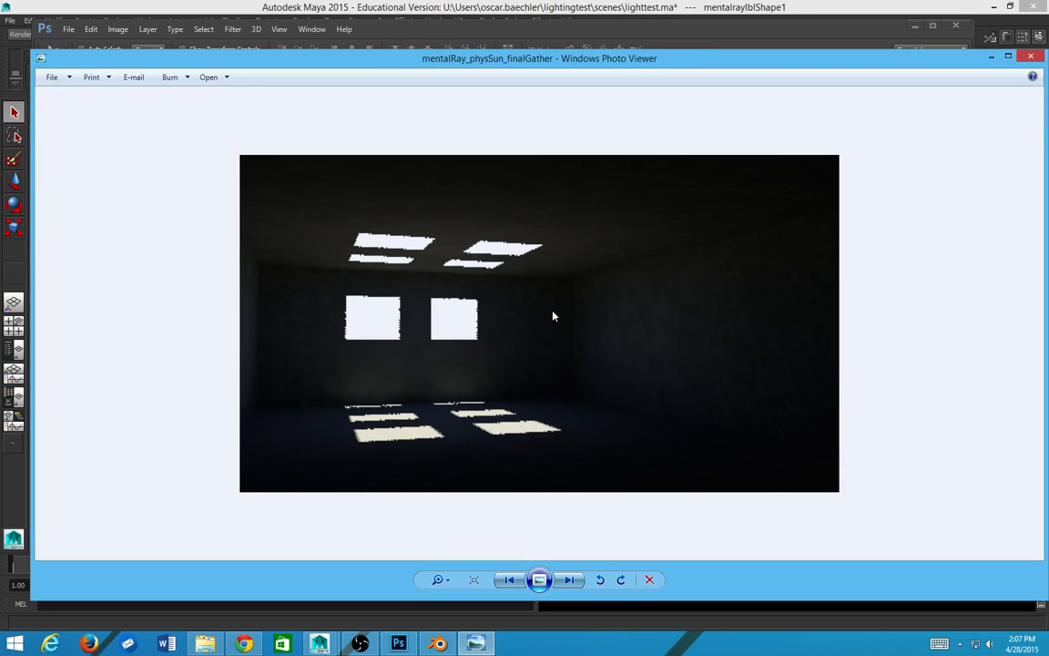
pyautogui.press('Left')
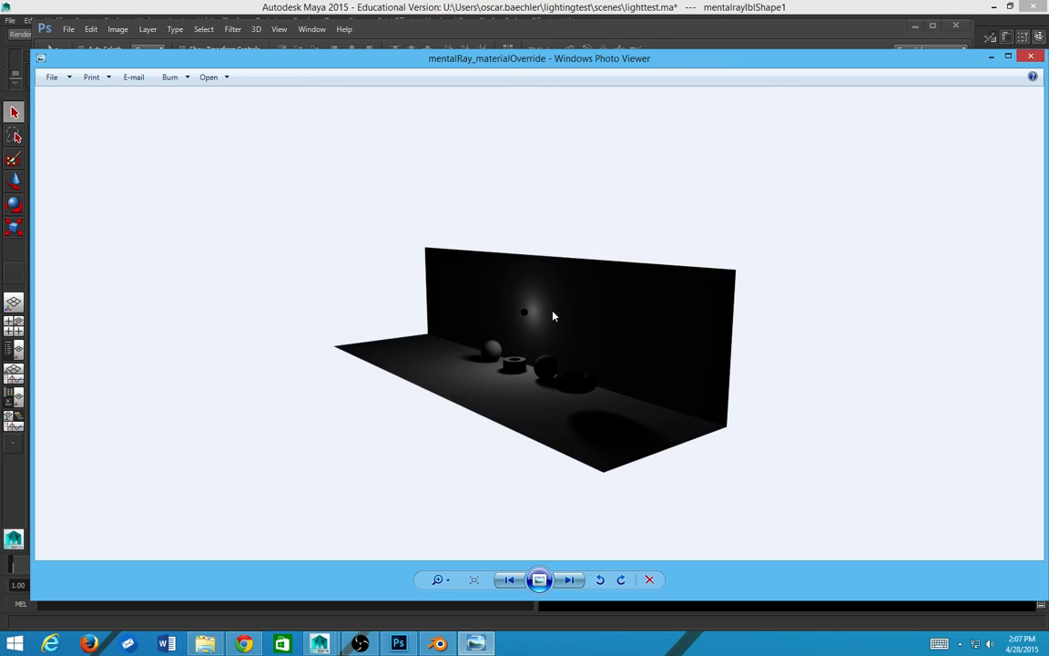
pyautogui.press('Left')
pyautogui.press('Right')
pyautogui.press('Left')
pyautogui.press('Left')
pyautogui.press('Left')
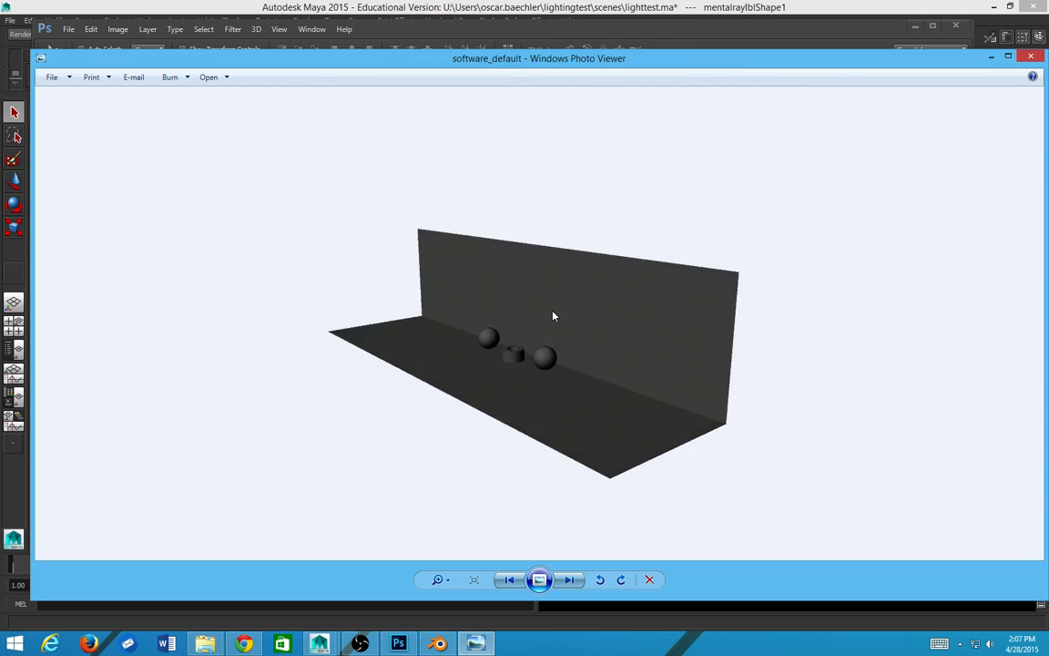
pyautogui.press('Right')
pyautogui.press('Right')
pyautogui.press('Right')
pyautogui.press('Right')
pyautogui.press('Right')
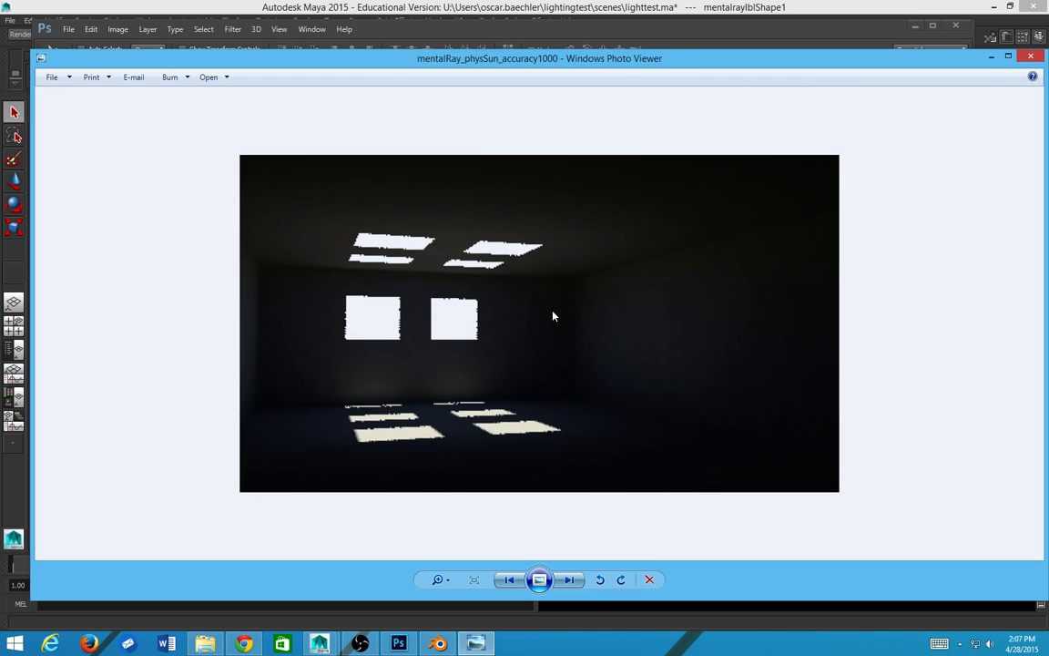
pyautogui.press('Right')
pyautogui.press('Right')
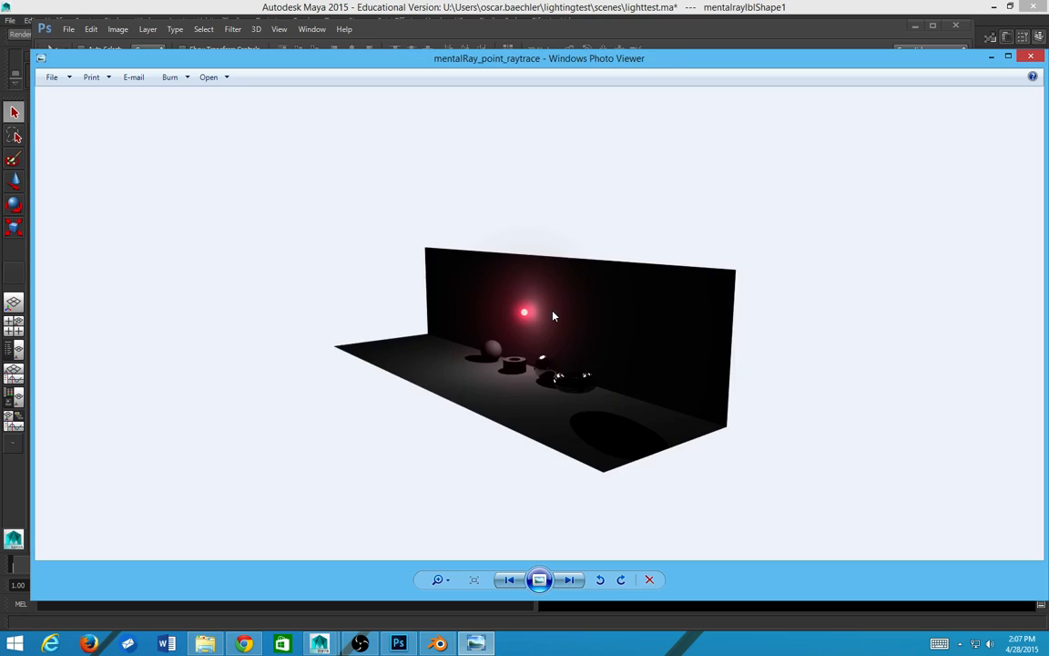
pyautogui.press('Left')
pyautogui.press('Right')
pyautogui.press('Right')
pyautogui.press('Right')
pyautogui.press('Right')
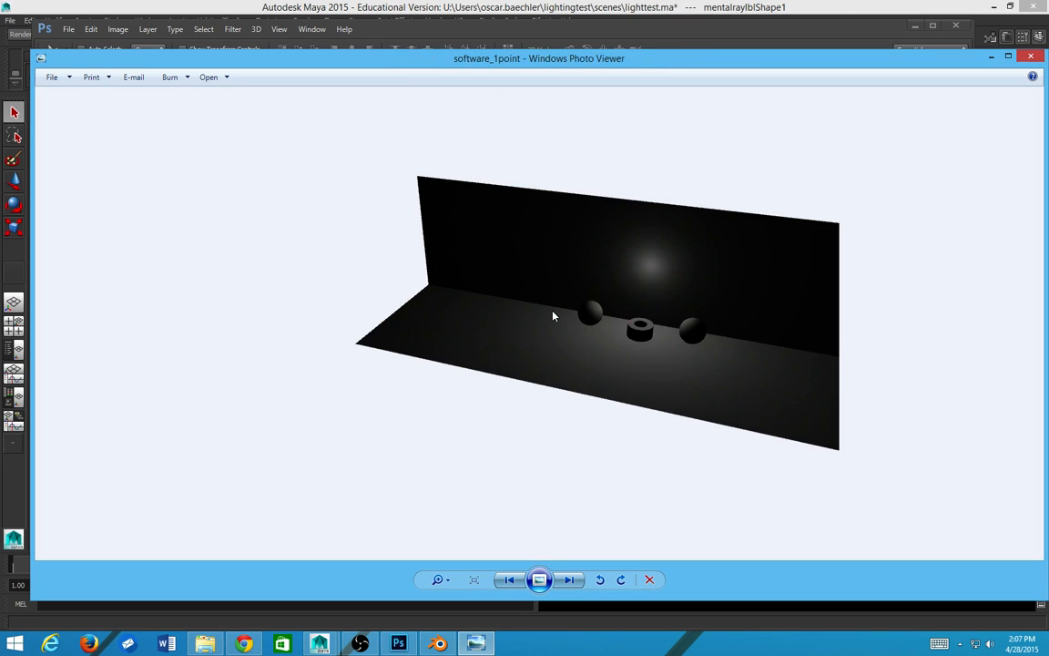
pyautogui.press('Right')
pyautogui.press('Right')
pyautogui.press('Right')
pyautogui.press('Right')
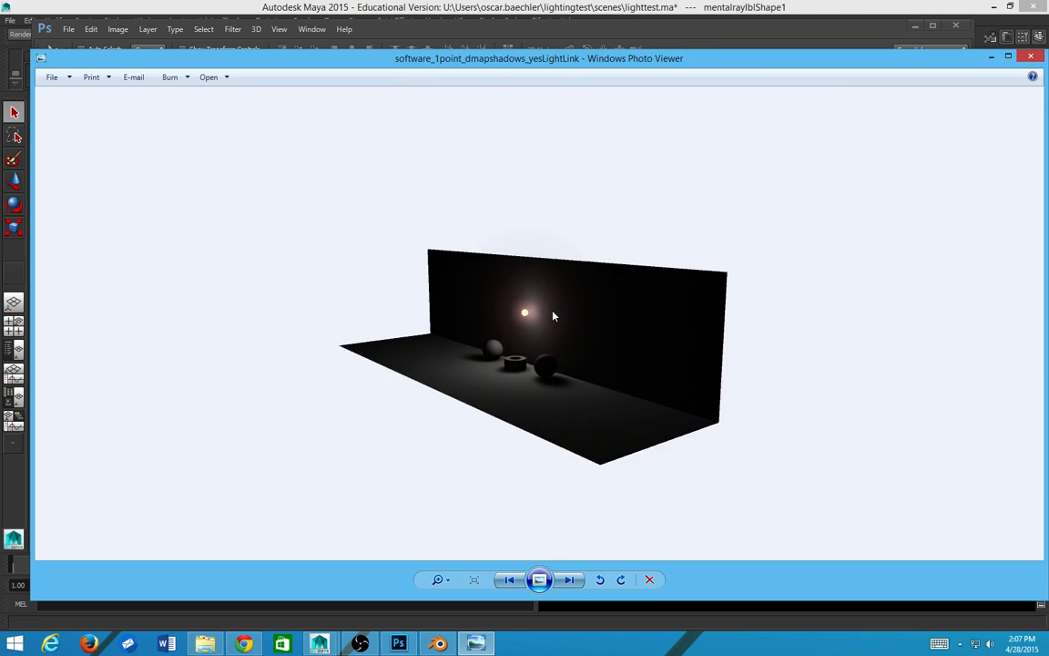
pyautogui.press('Right')
pyautogui.press('Right')
pyautogui.press('Right')
pyautogui.press('Right')
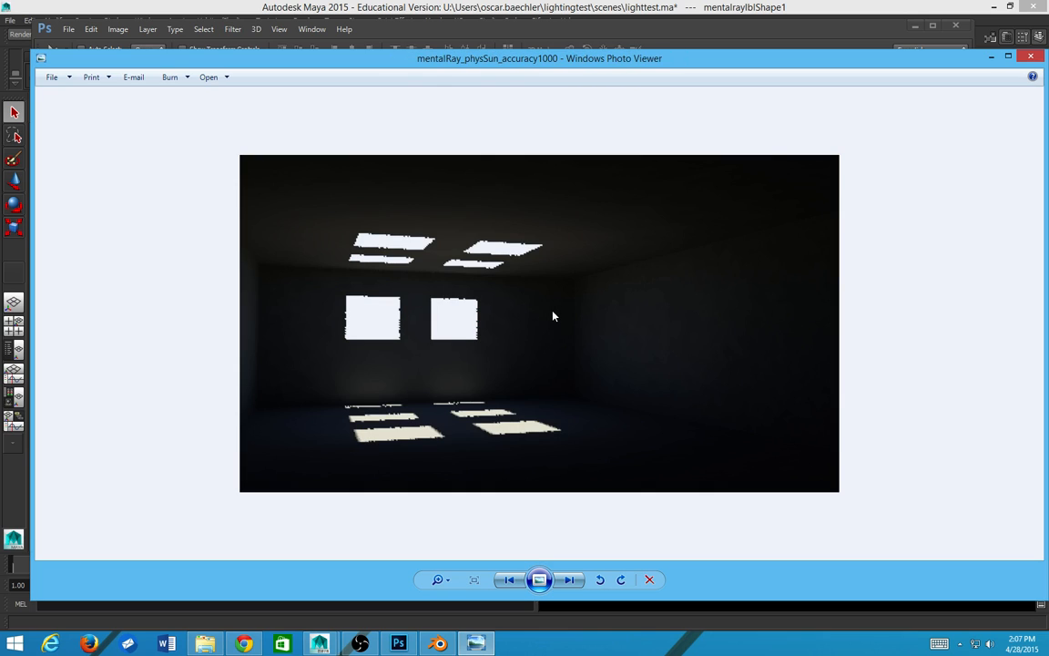
pyautogui.press('Right')
pyautogui.press('Right')
pyautogui.press('Right')
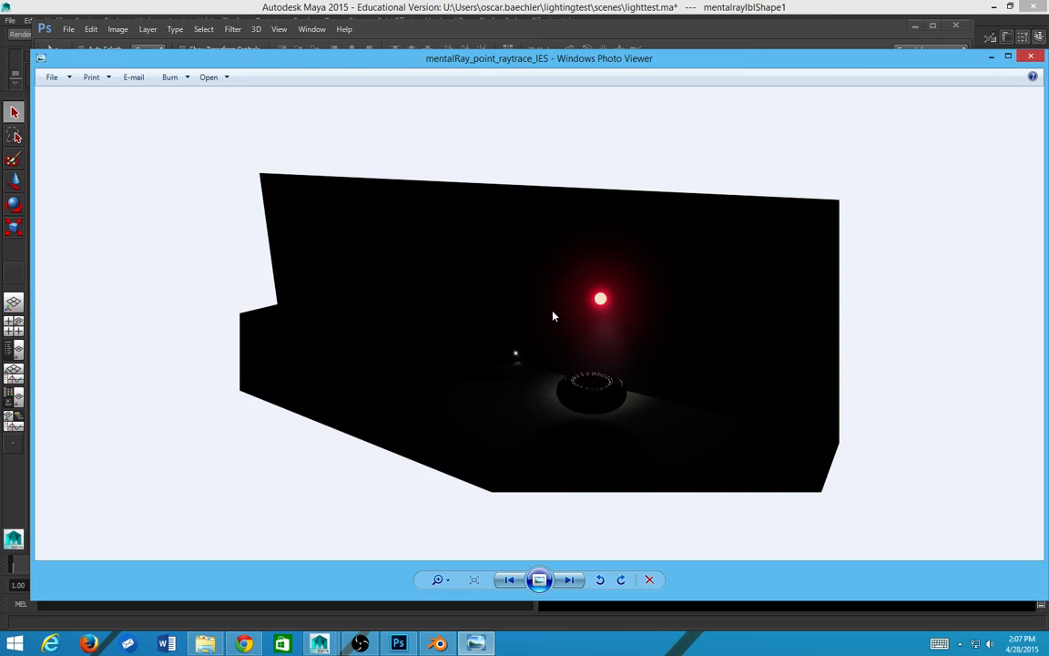
pyautogui.press('Right')
# Step: Compare the mentalRay_point_raytrace_IES render with the mentalRay_point_raytrace_LR1_ShadowRays8 render
pyautogui.click(564, 582)
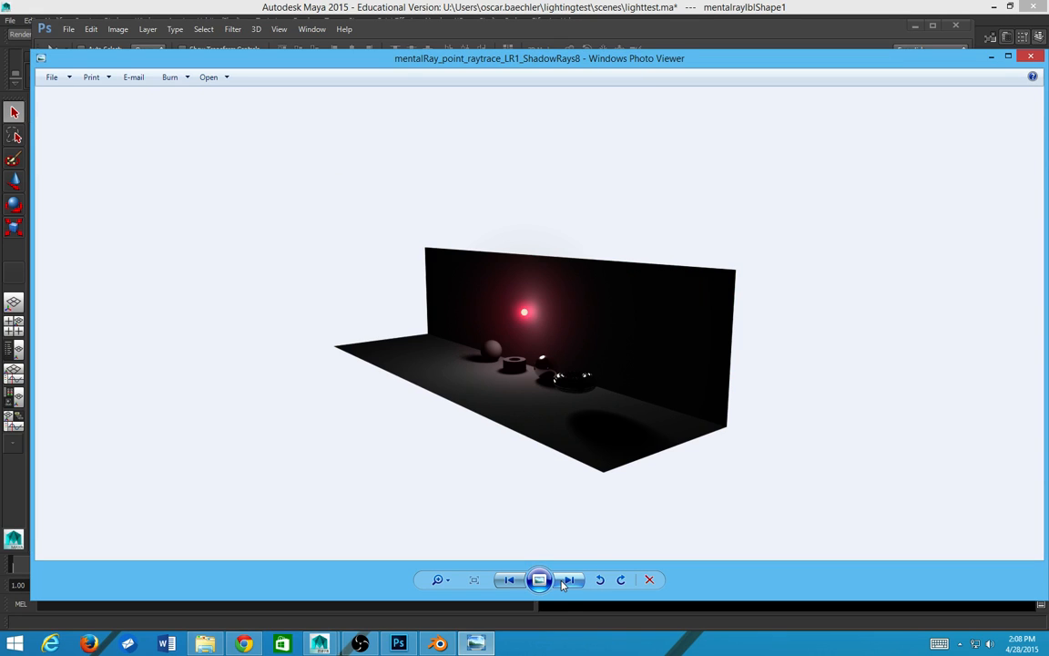
pyautogui.press('Left')
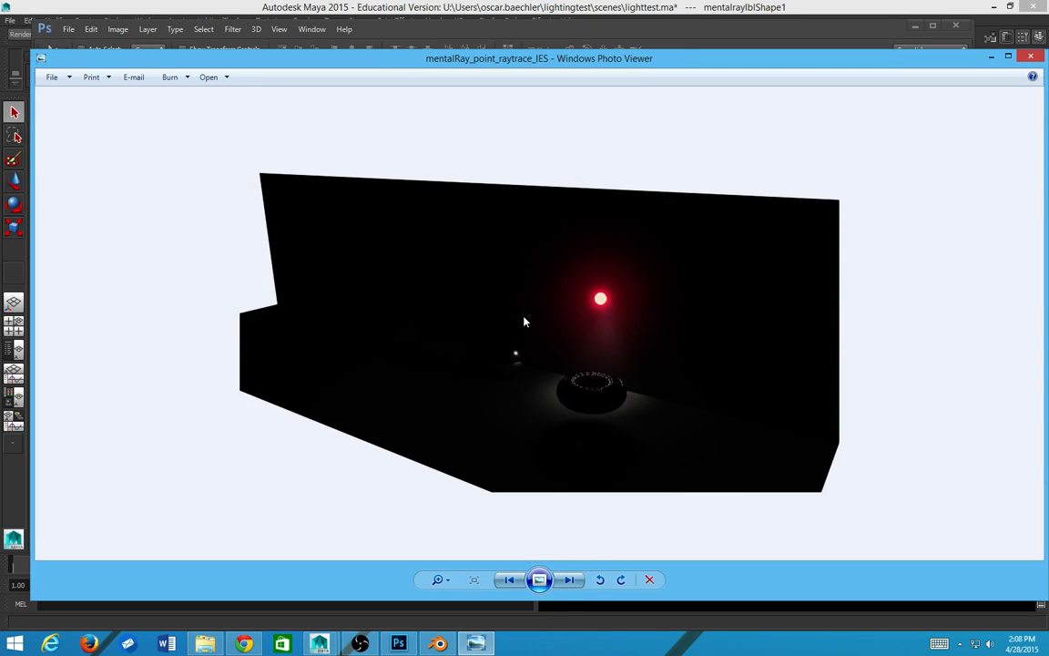
pyautogui.press('Right')
pyautogui.press('Left')
pyautogui.press('Right')
pyautogui.press('Left')
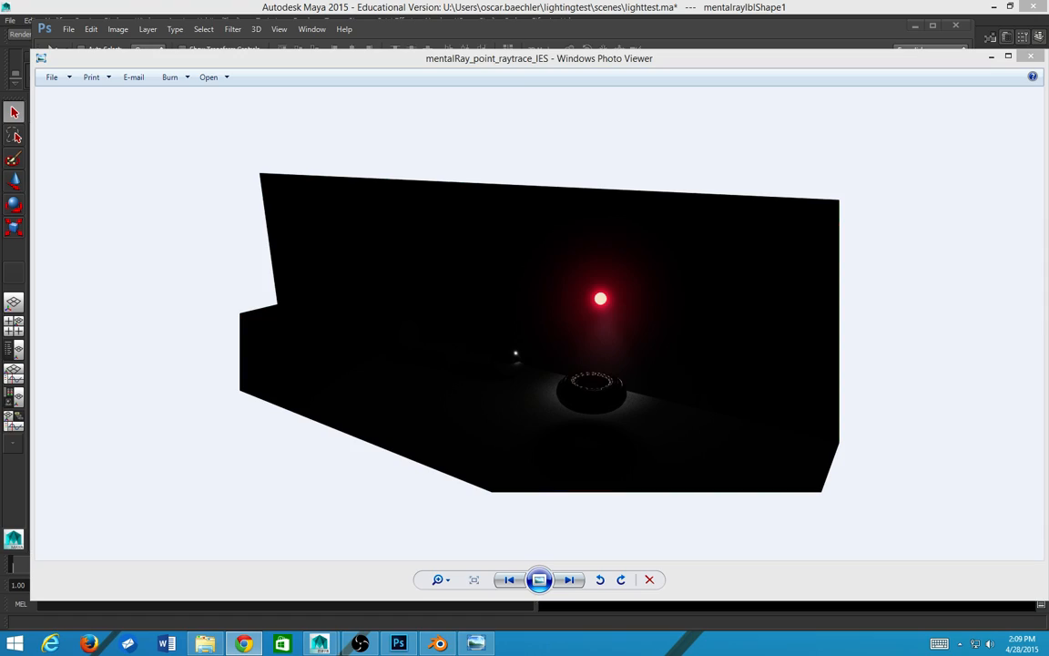
# Step: Switch to Chrome, look through the ies lighting search results, and open the Photometrics | Lithonia Lighting page
pyautogui.moveTo(2, 41); pyautogui.dragTo(893, 36)
pyautogui.scroll(-3, 671, 343)
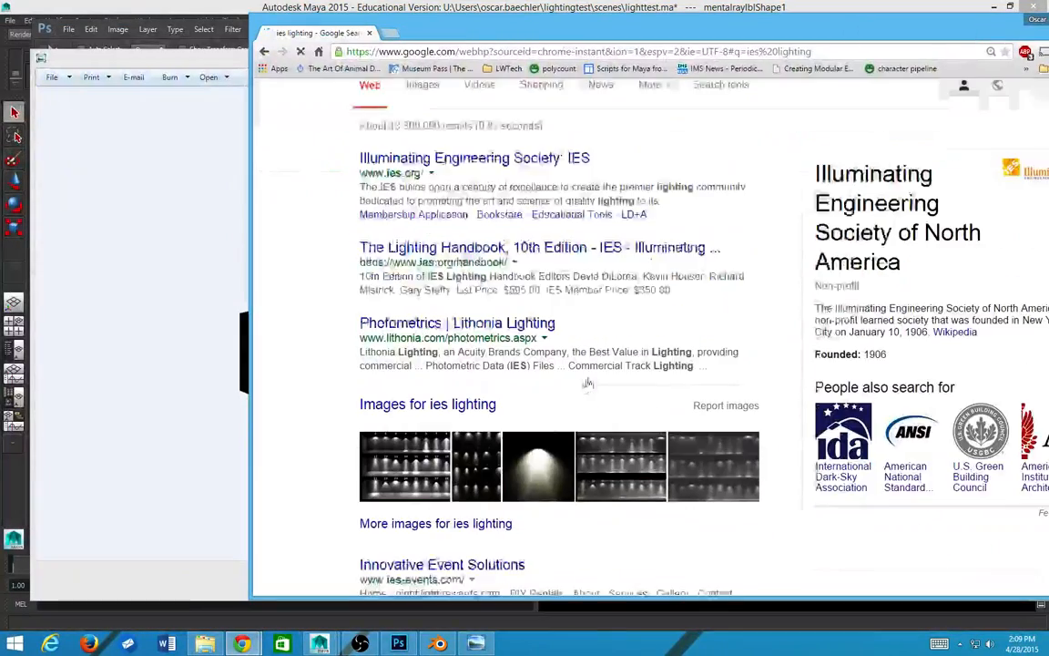
pyautogui.scroll(3, 428, 403)
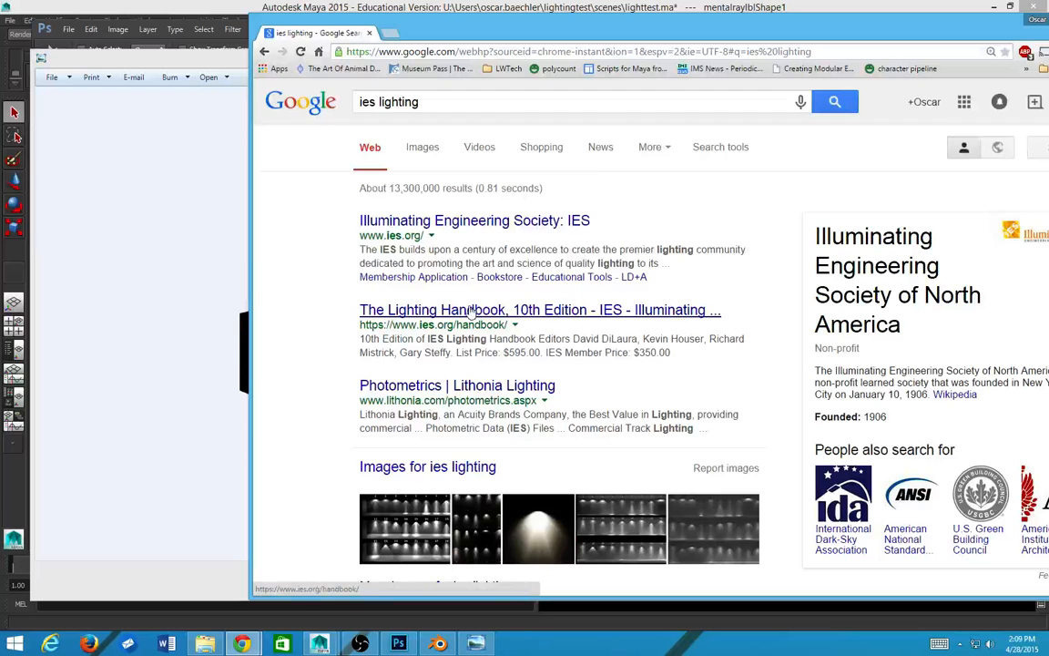
pyautogui.keyDown('ctrl'); pyautogui.scroll(-1, 446, 365); pyautogui.keyUp('ctrl')
pyautogui.scroll(-1, 464, 311)
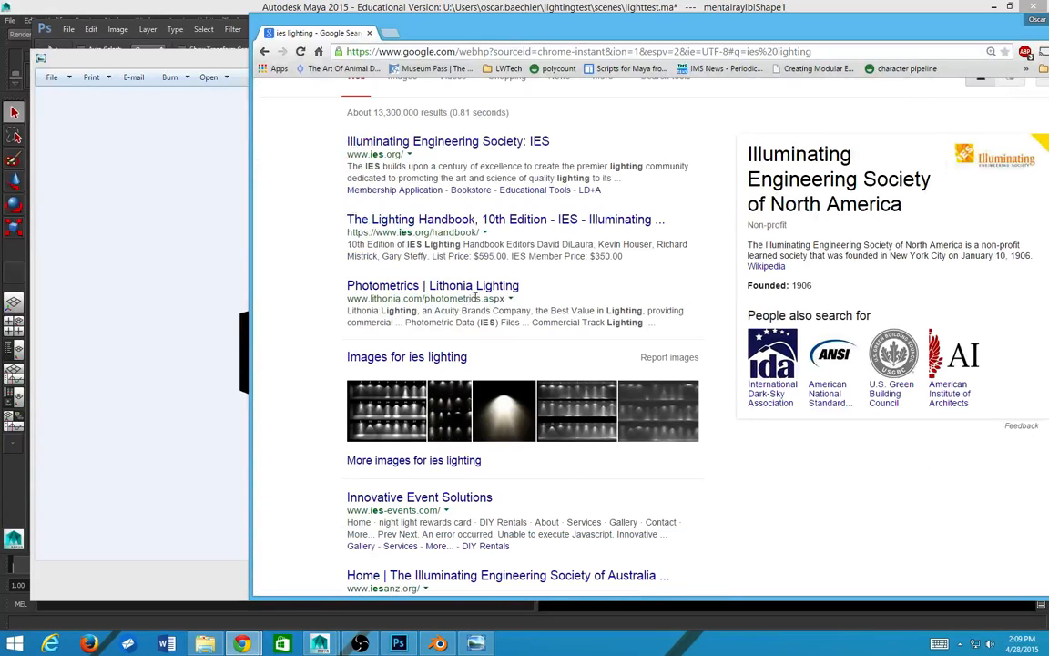
pyautogui.click(470, 288)
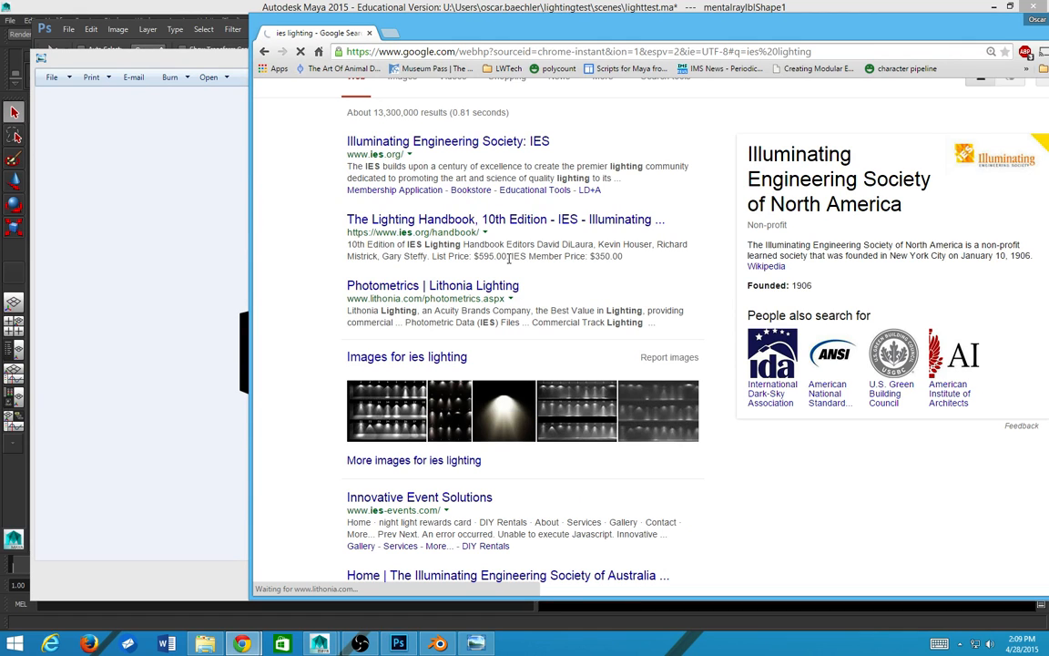
pyautogui.scroll(-3, 510, 257)
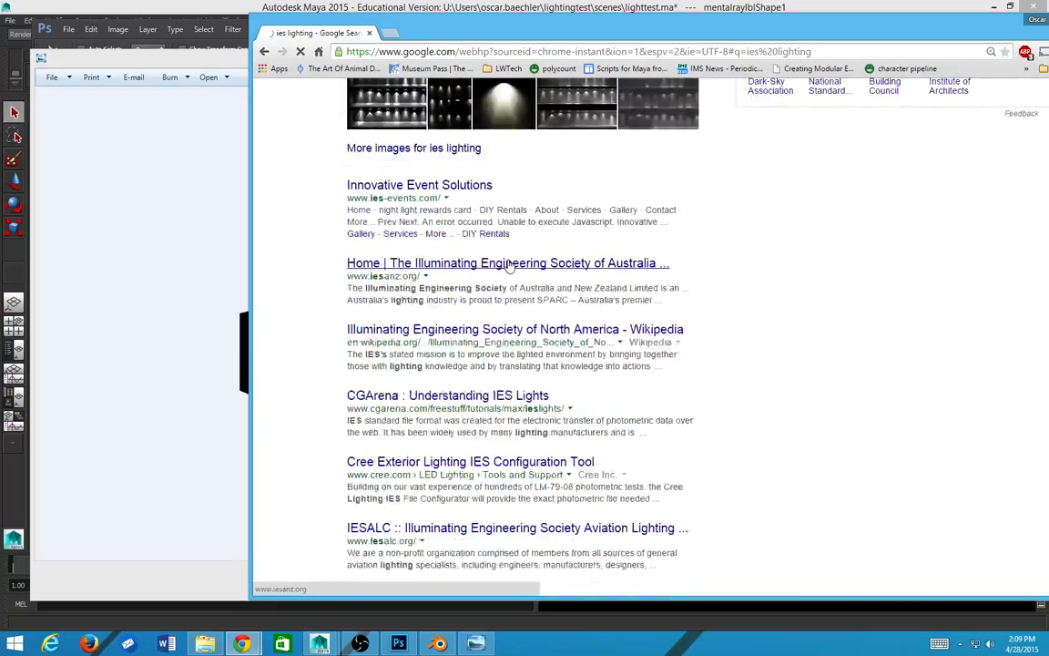
pyautogui.scroll(4, 512, 260)
pyautogui.scroll(-2, 513, 261)
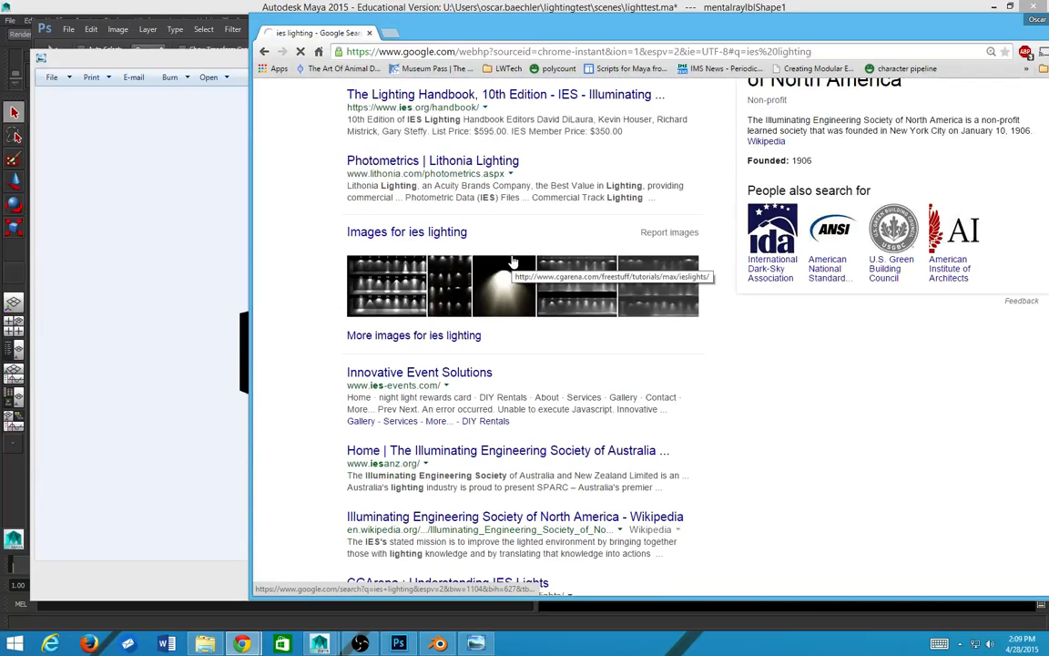
pyautogui.scroll(-3, 513, 261)
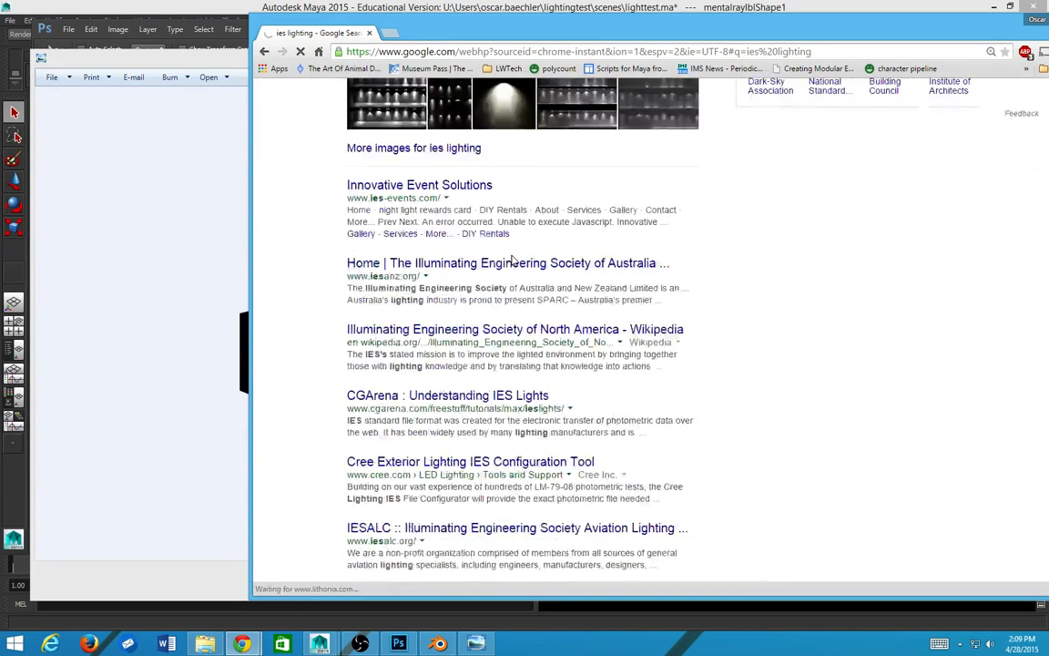
pyautogui.scroll(1, 513, 261)
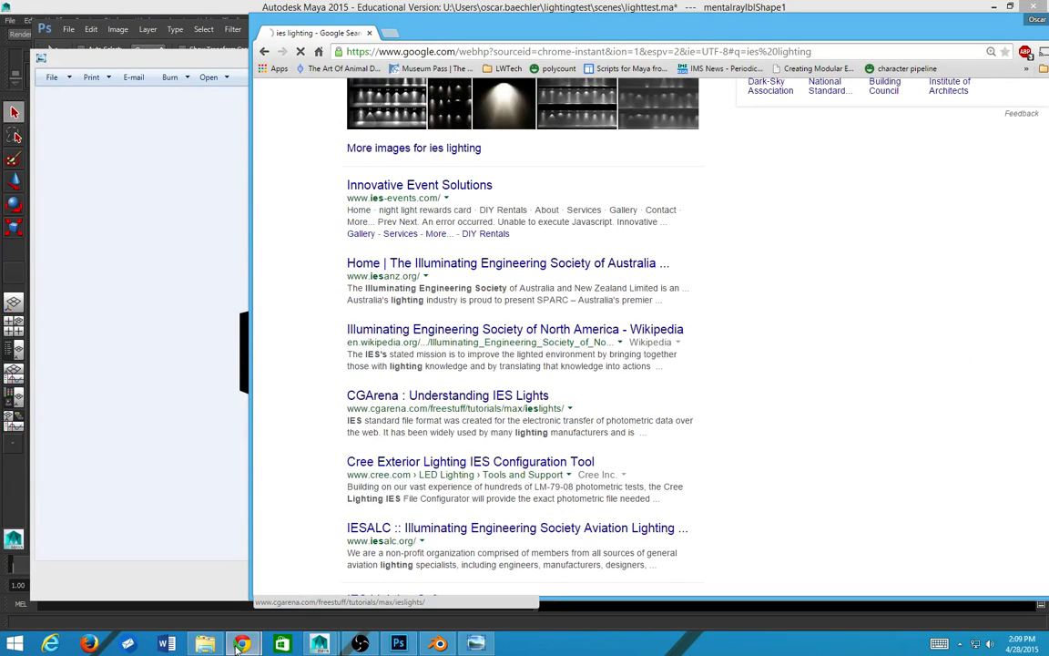
# Step: Switch to File Explorer, open the iesProfiles folder inside lighting, and look through its IES files
pyautogui.click(205, 644)
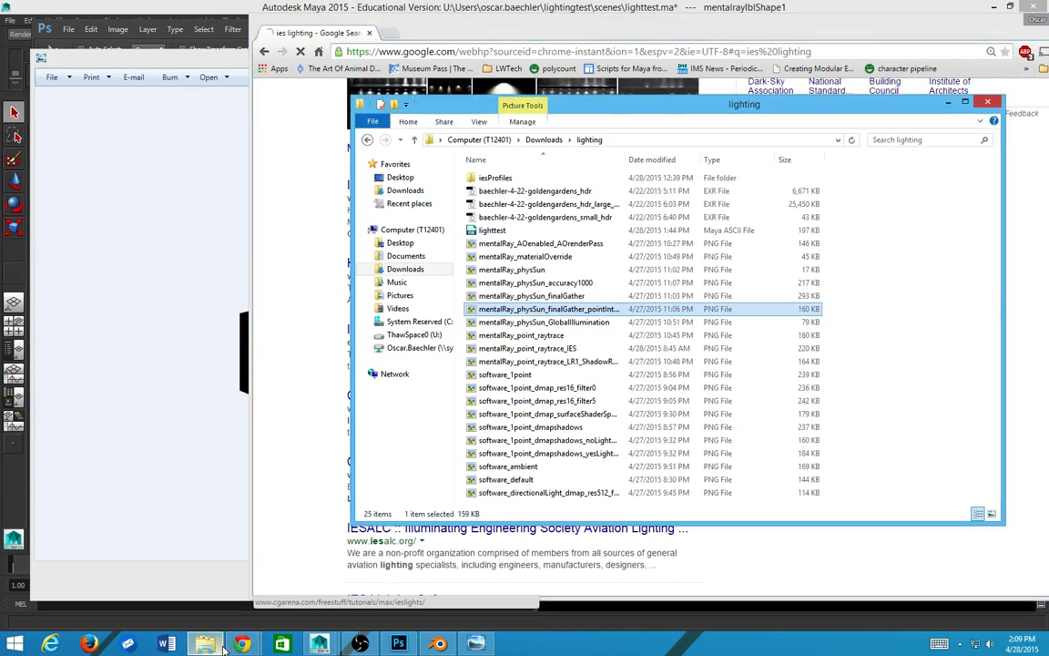
pyautogui.doubleClick(496, 179)
pyautogui.scroll(-18, 754, 241)
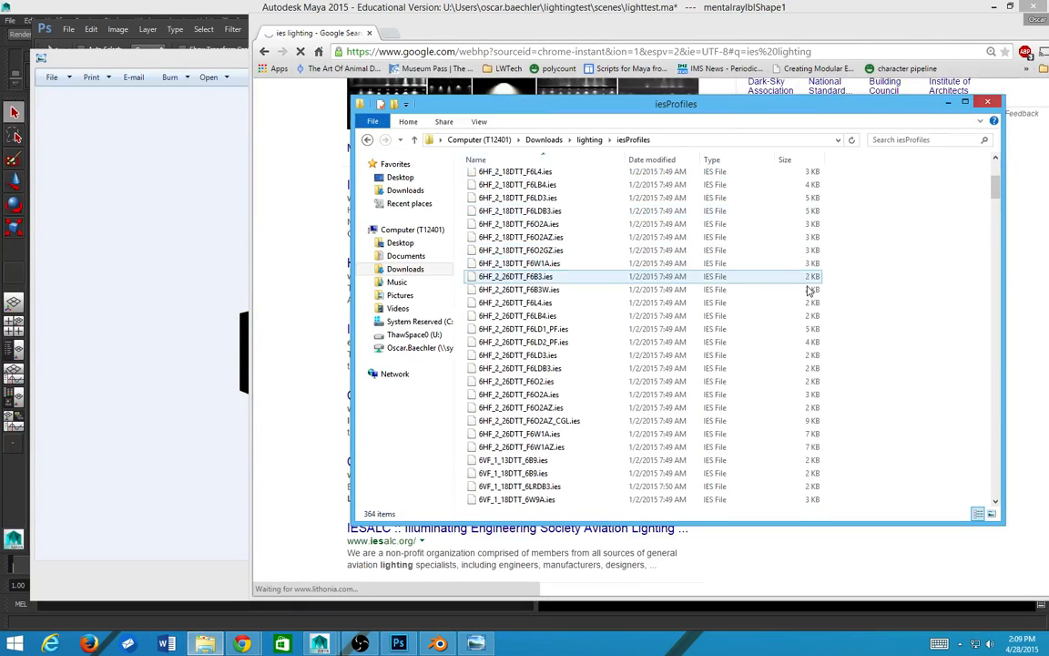
pyautogui.scroll(-3, 825, 296)
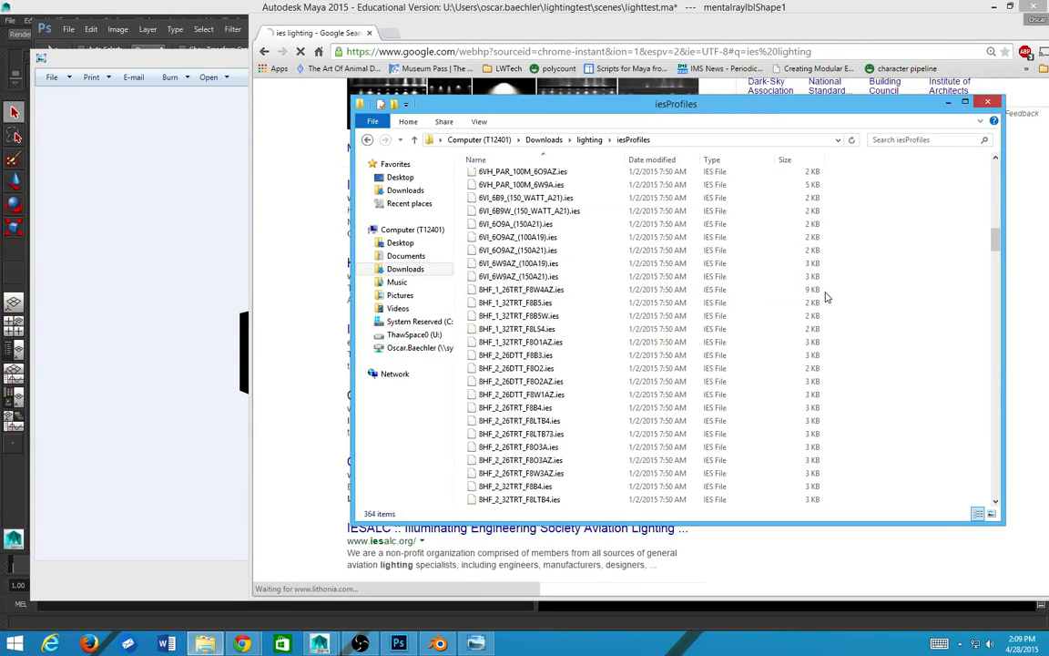
# Step: Search the web for ies viewer in a new Chrome tab, open Photometricviewer.com, and review the IESviewer feature list
pyautogui.click(263, 326)
pyautogui.hotkey('ctrl', 't')
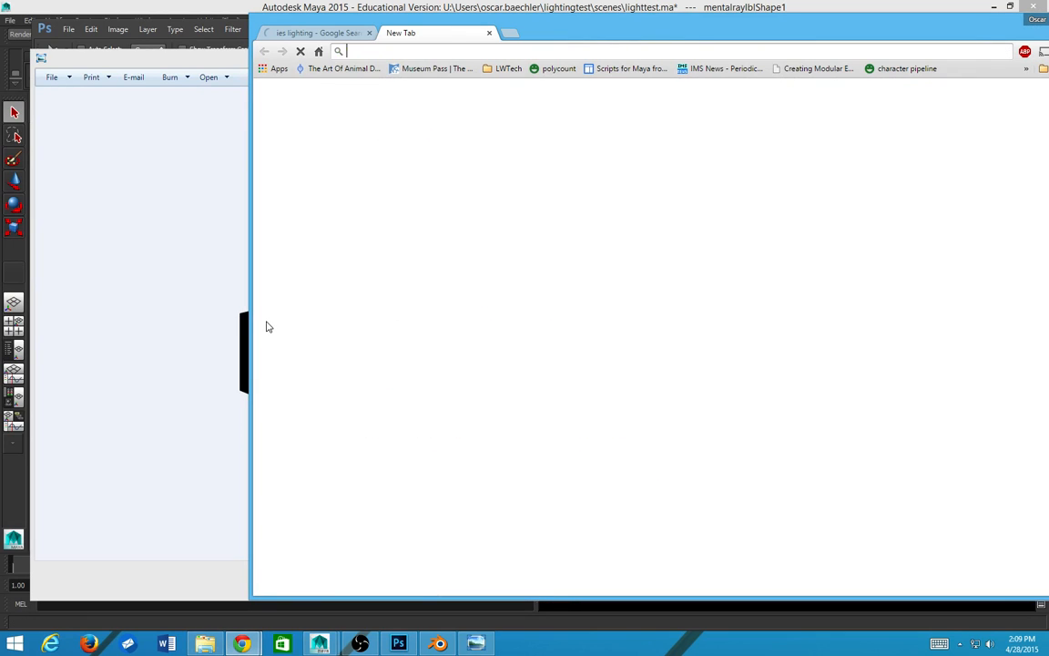
pyautogui.write('ies viewer')
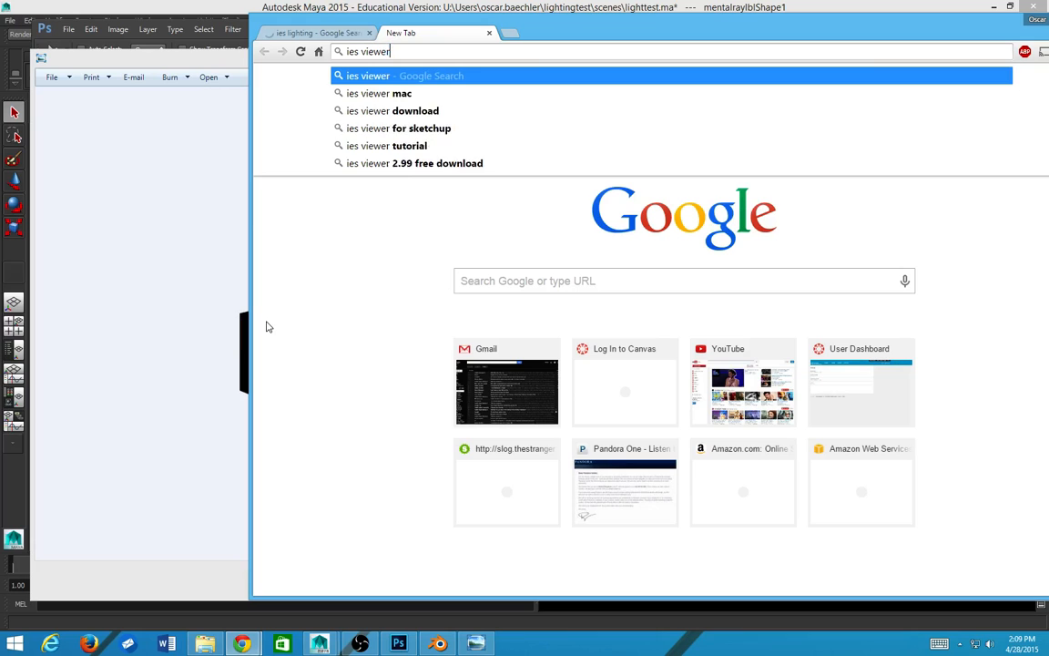
pyautogui.press('Return')
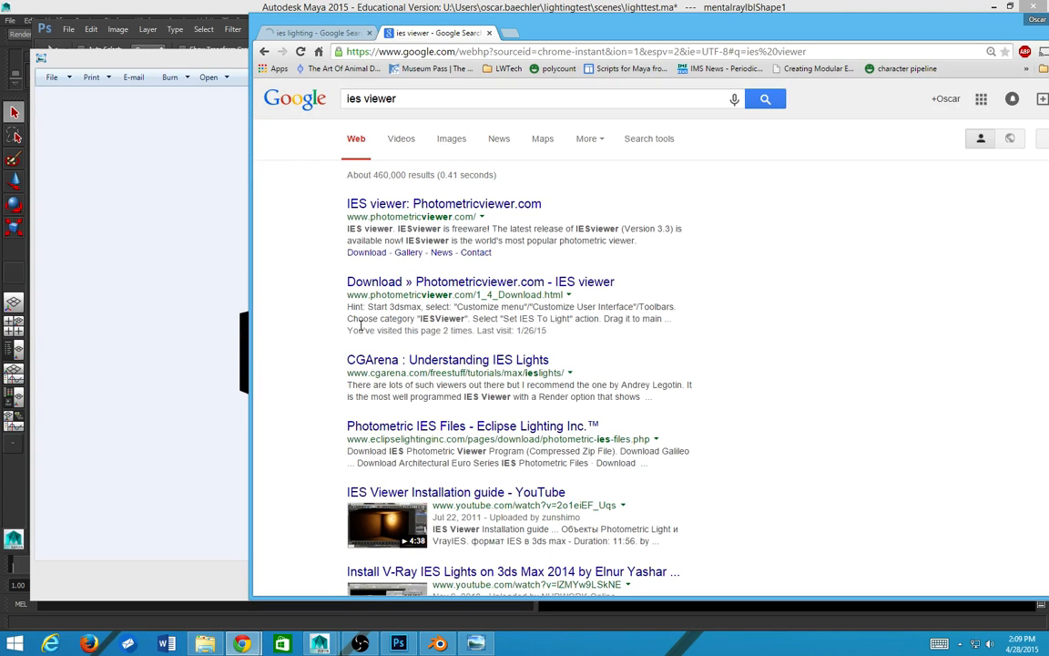
pyautogui.click(489, 204)
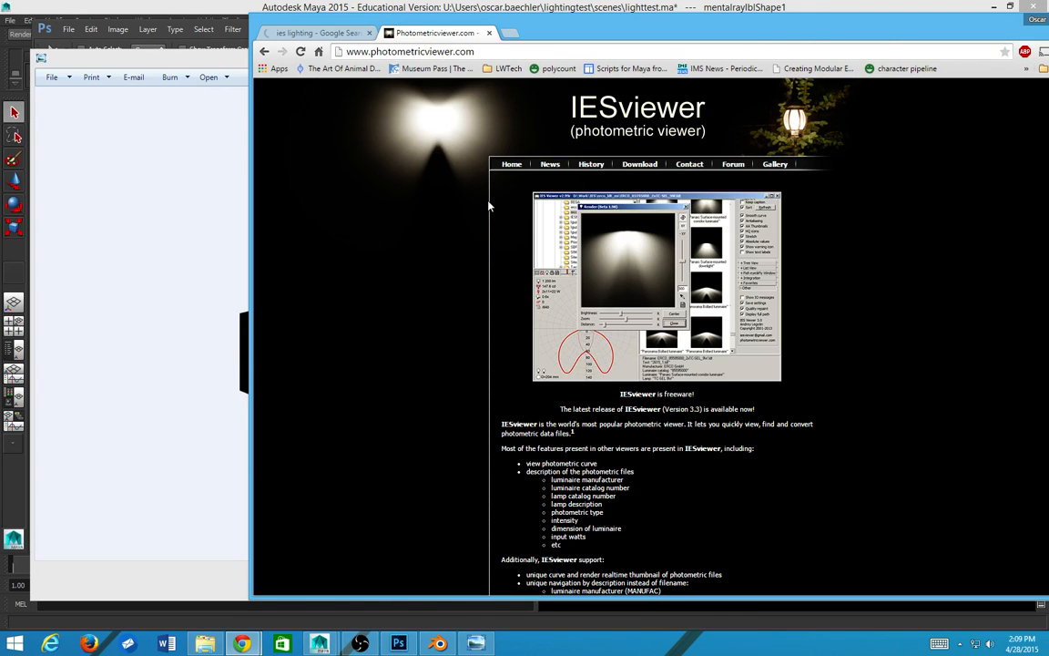
pyautogui.scroll(-1, 638, 291)
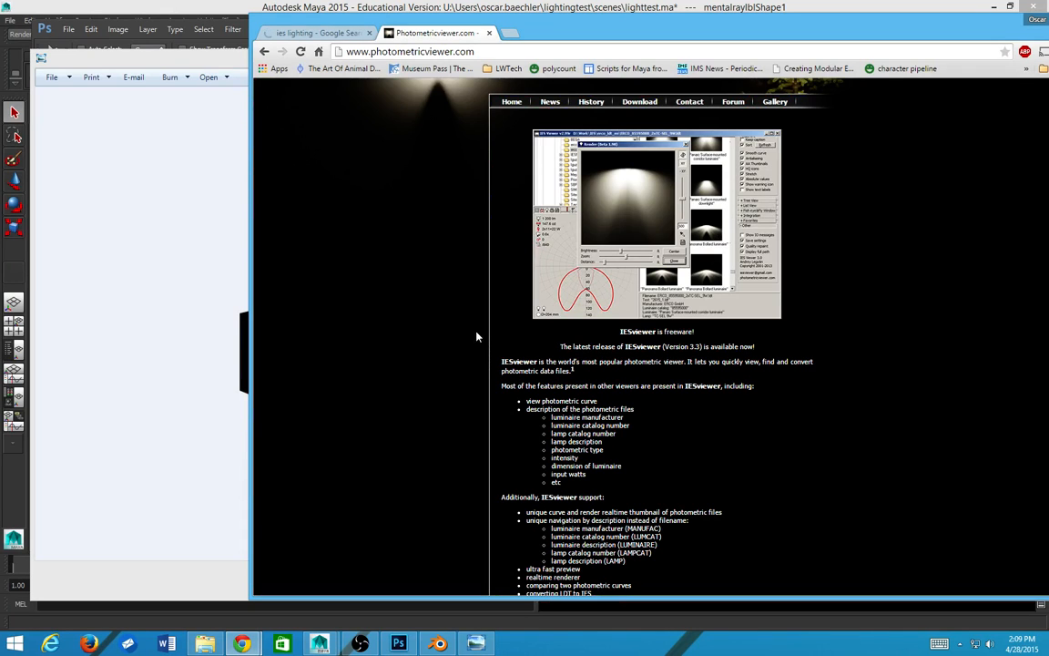
pyautogui.scroll(-3, 351, 401)
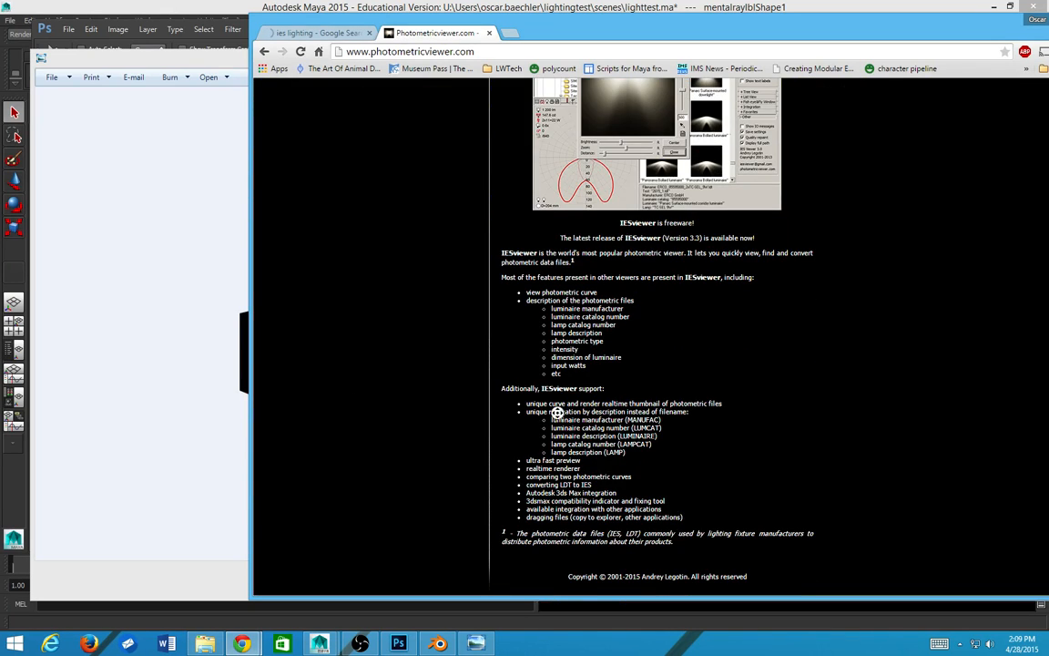
pyautogui.scroll(4, 492, 415)
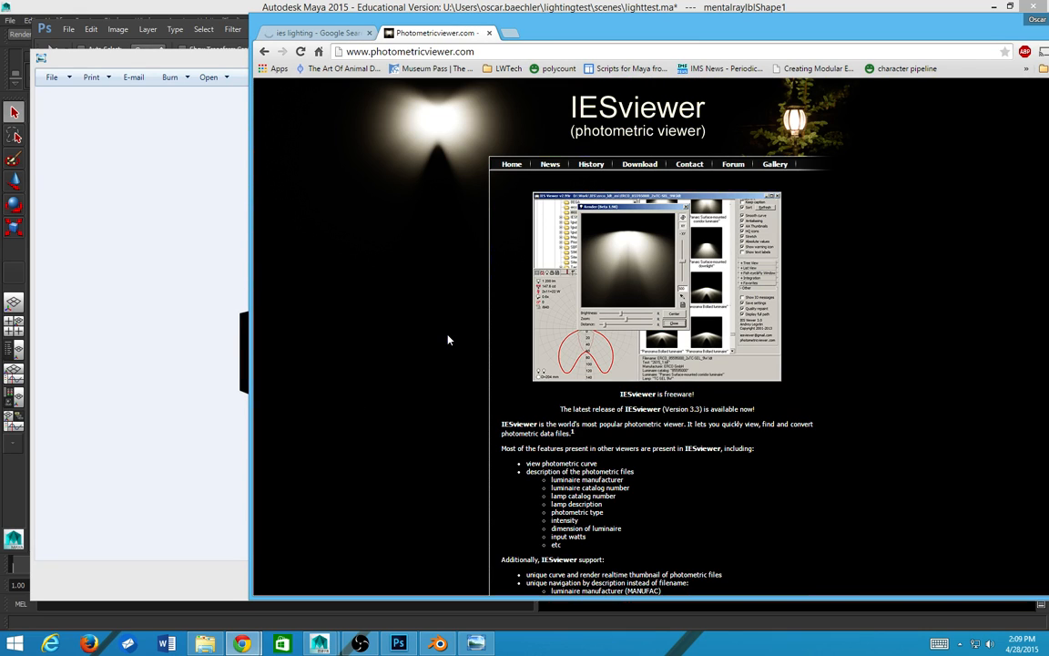
# Step: Search the computer's programs for ies, and close the search without launching anything
pyautogui.press('super')
pyautogui.write('ies')
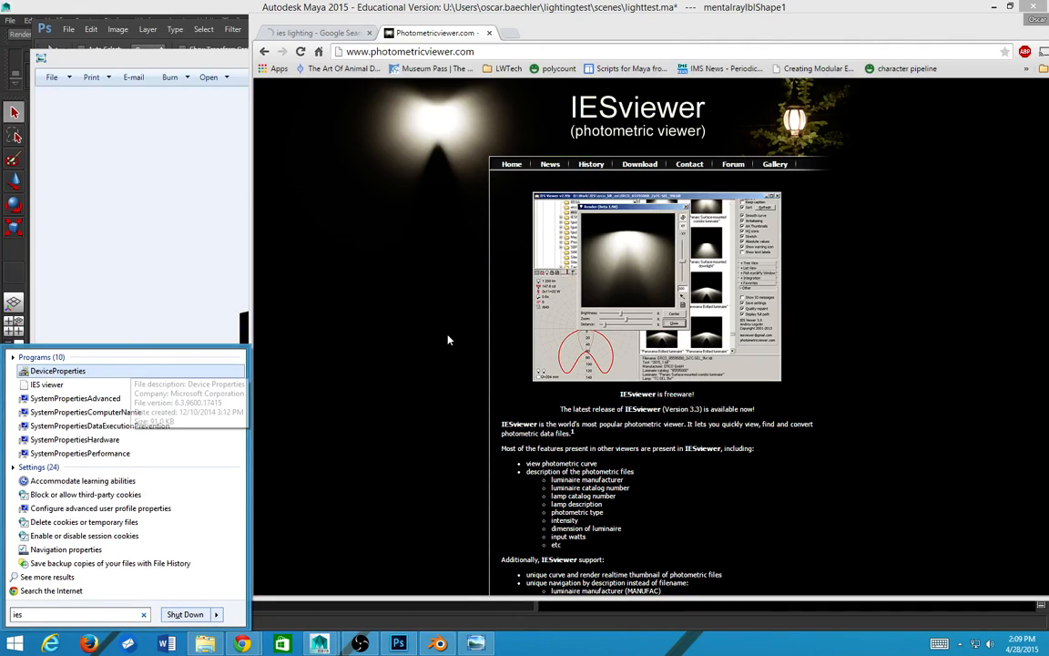
pyautogui.press('Escape')
pyautogui.press('Escape')
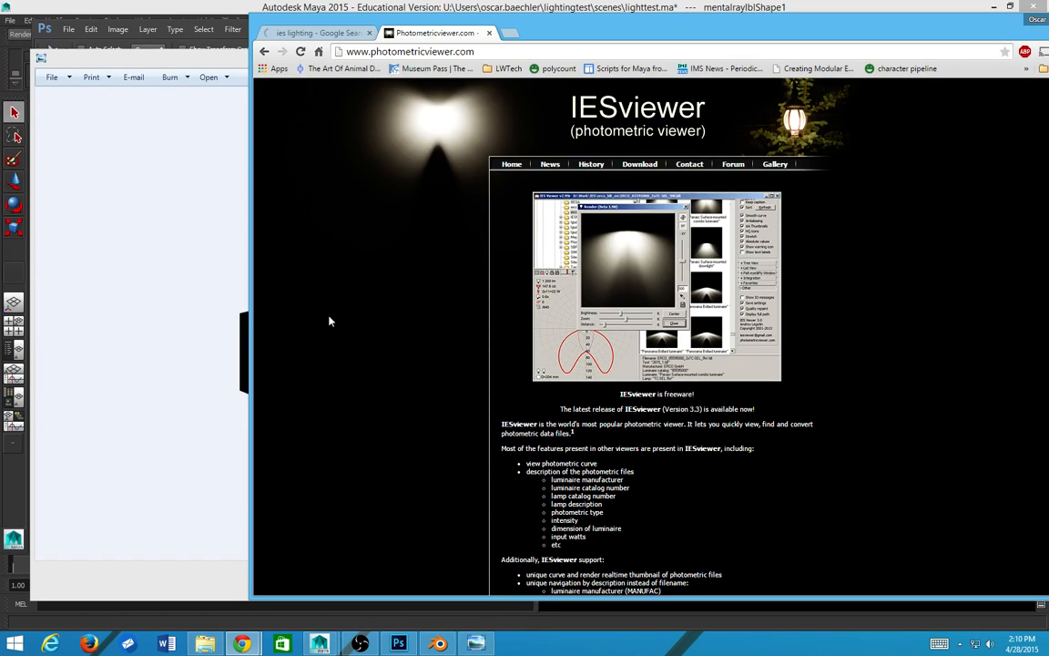
# Step: Go through the open windows, past the IES render and Photoshop, to the lighttest scene in Maya and view its file commands
pyautogui.click(70, 361)
pyautogui.hotkey('alt', 'Tab')
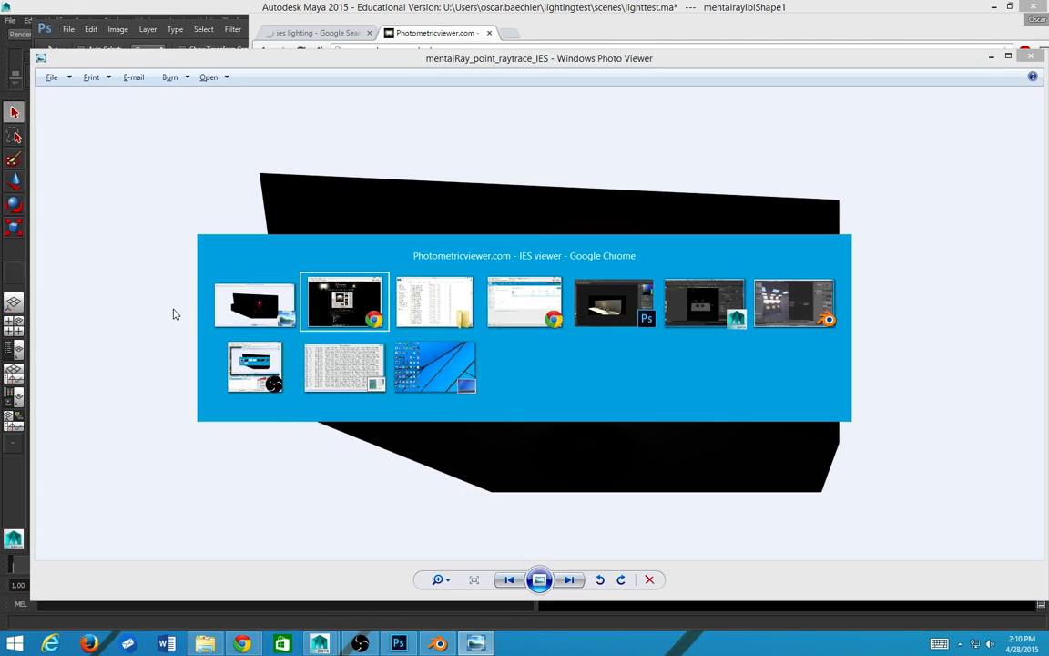
pyautogui.hotkey('alt', 'Tab')
pyautogui.hotkey('alt', 'Tab')
pyautogui.hotkey('alt', 'Tab')
pyautogui.hotkey('alt', 'Tab')
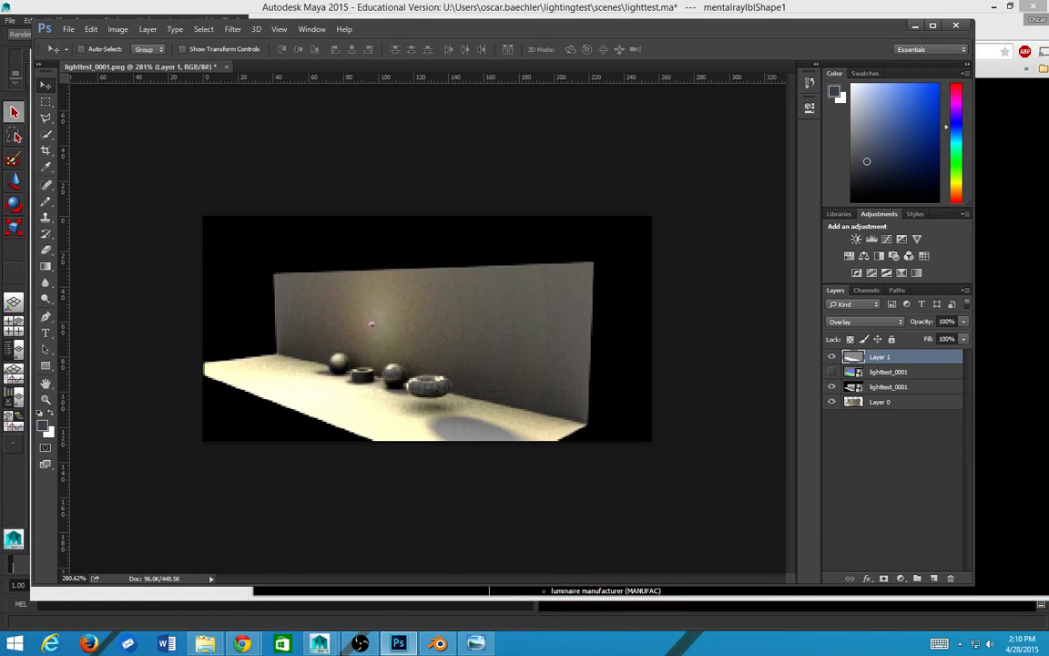
pyautogui.moveTo(319, 642)
pyautogui.click(346, 608)
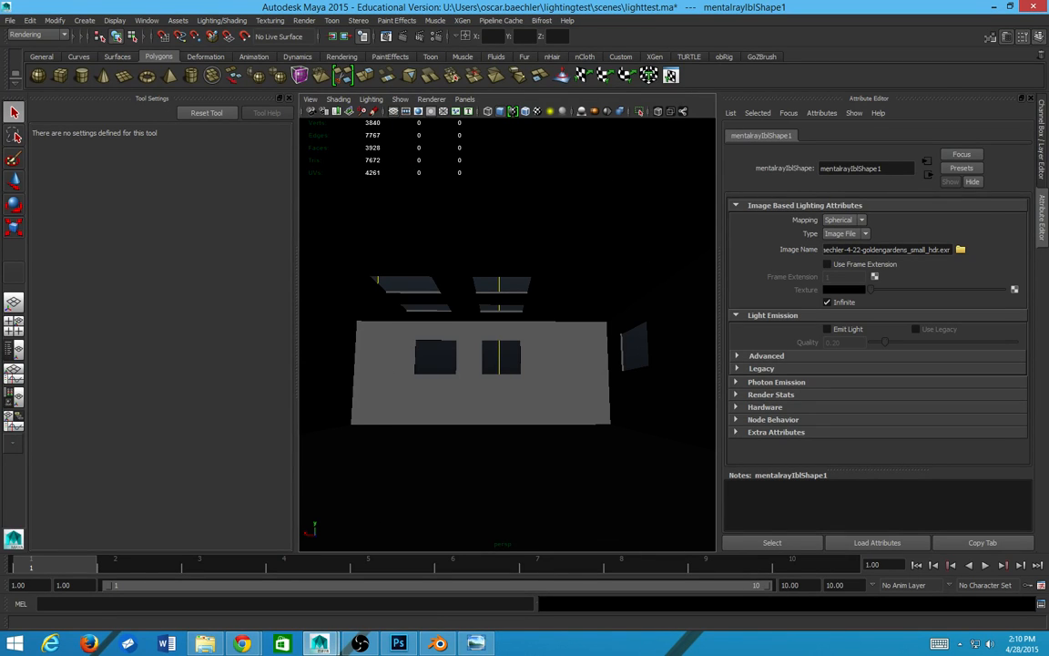
pyautogui.click(9, 20)
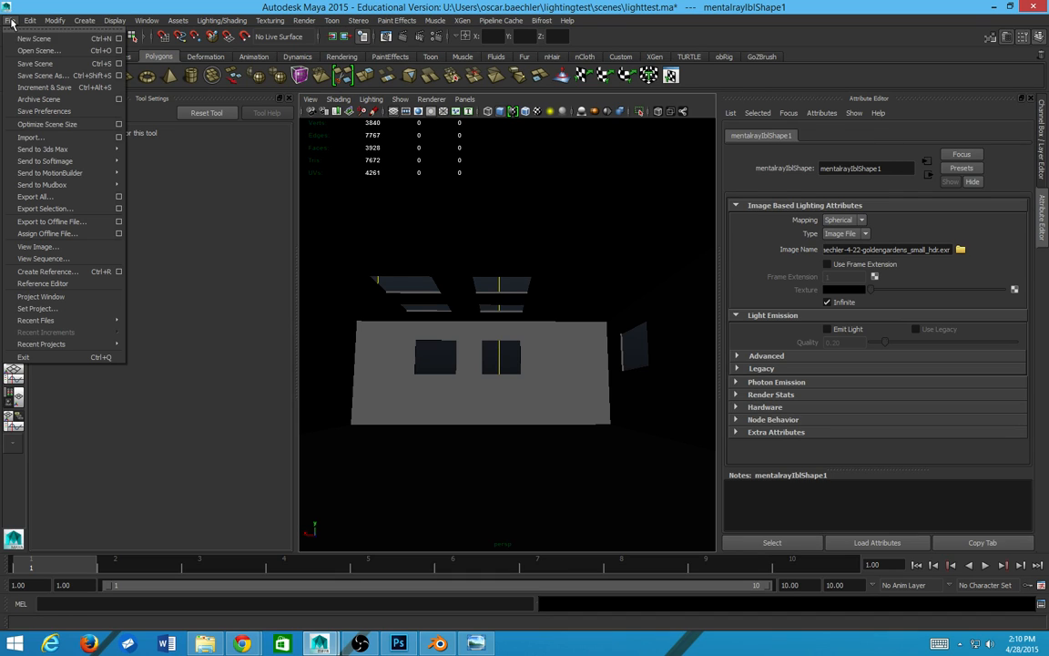
pyautogui.moveTo(79, 152)
# Step: Switch back to Chrome and load the lwtech.instructure.com Canvas dashboard in place of the Lithonia photometrics page
pyautogui.click(241, 643)
pyautogui.click(312, 531)
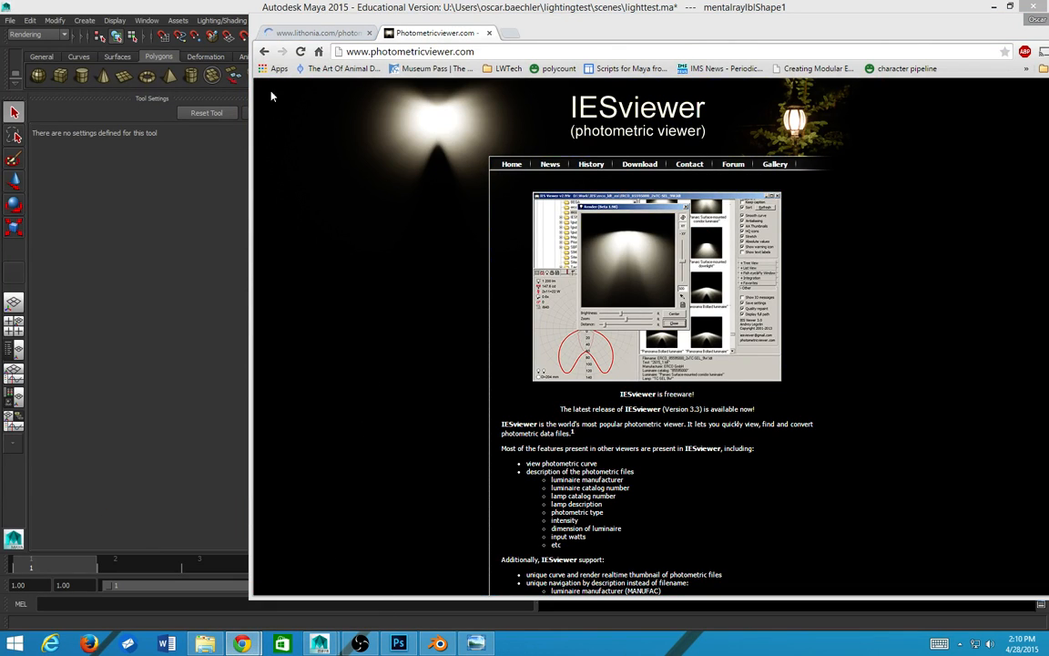
pyautogui.click(335, 34)
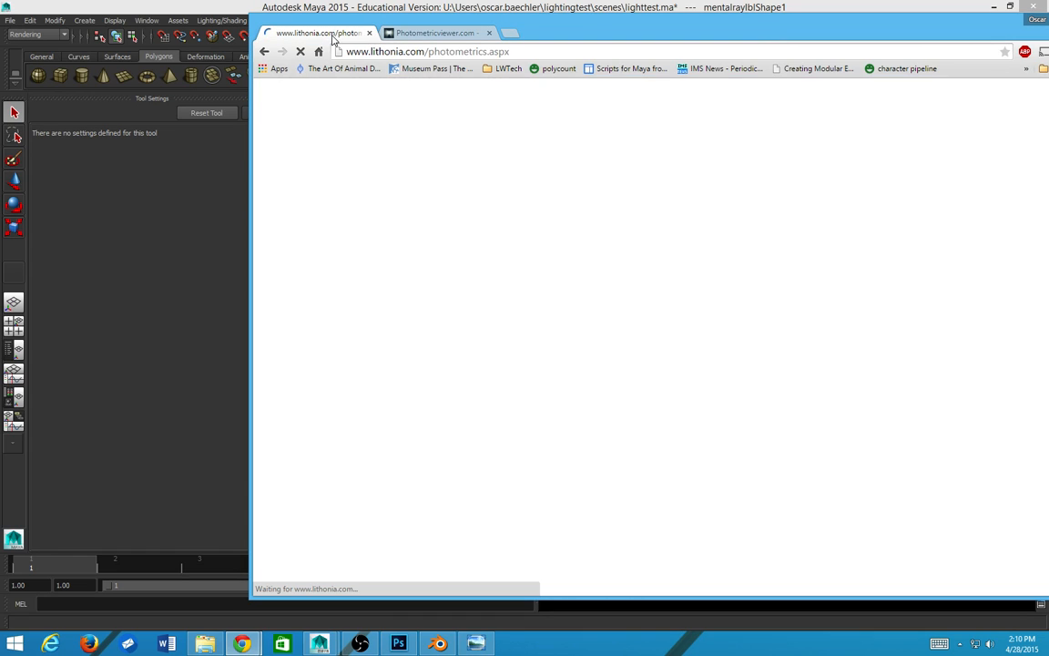
pyautogui.click(337, 51)
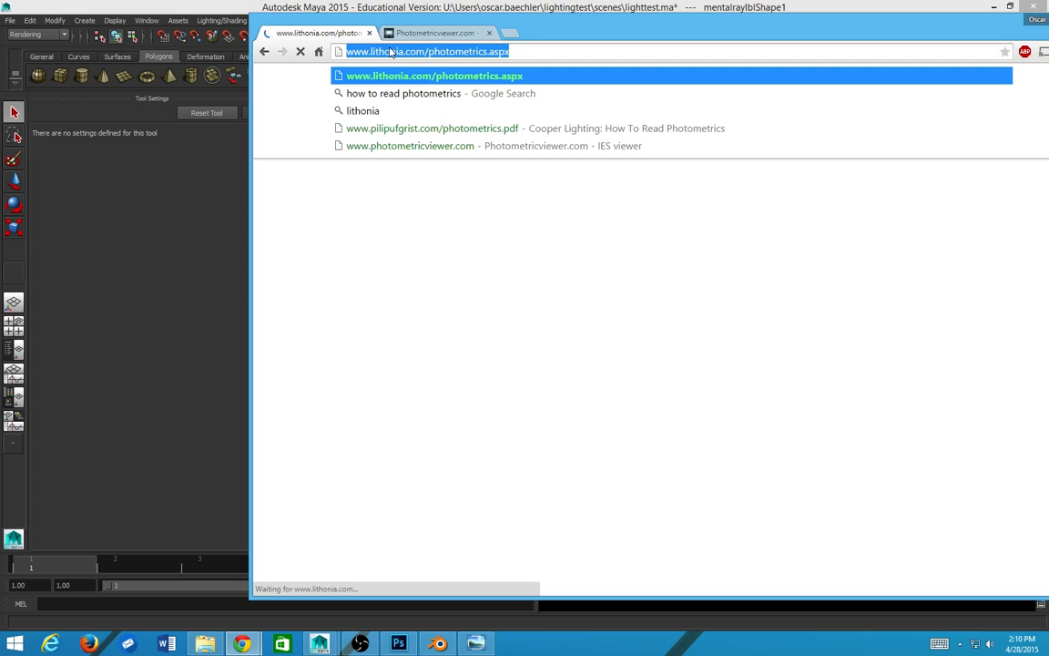
pyautogui.write('d')
pyautogui.write('anvas')
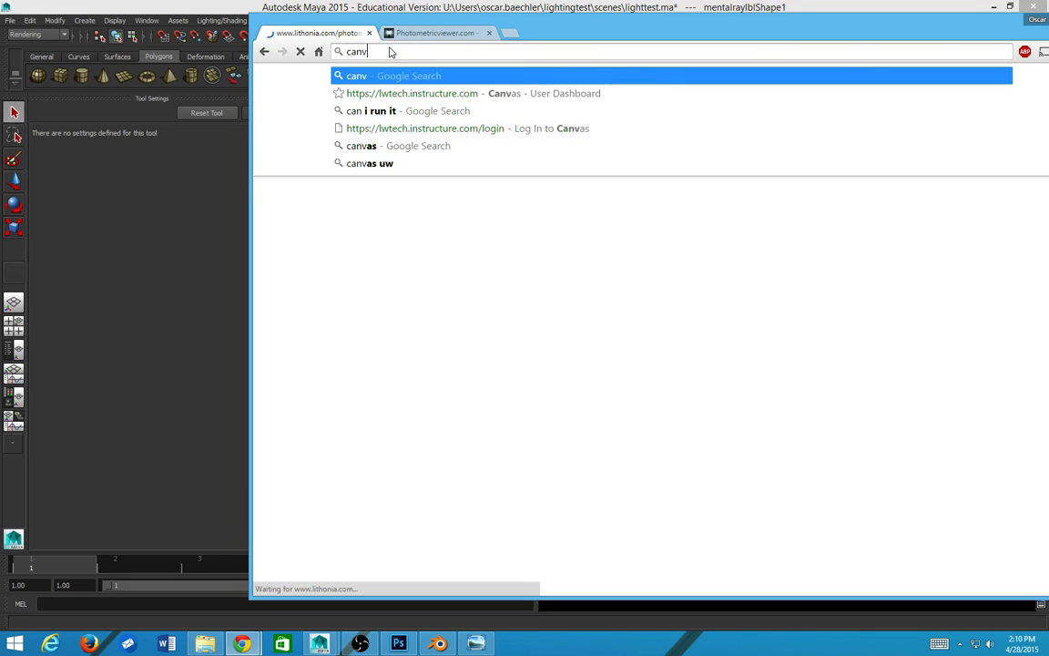
pyautogui.press('Down')
pyautogui.press('Down')
pyautogui.press('Down')
pyautogui.press('Return')
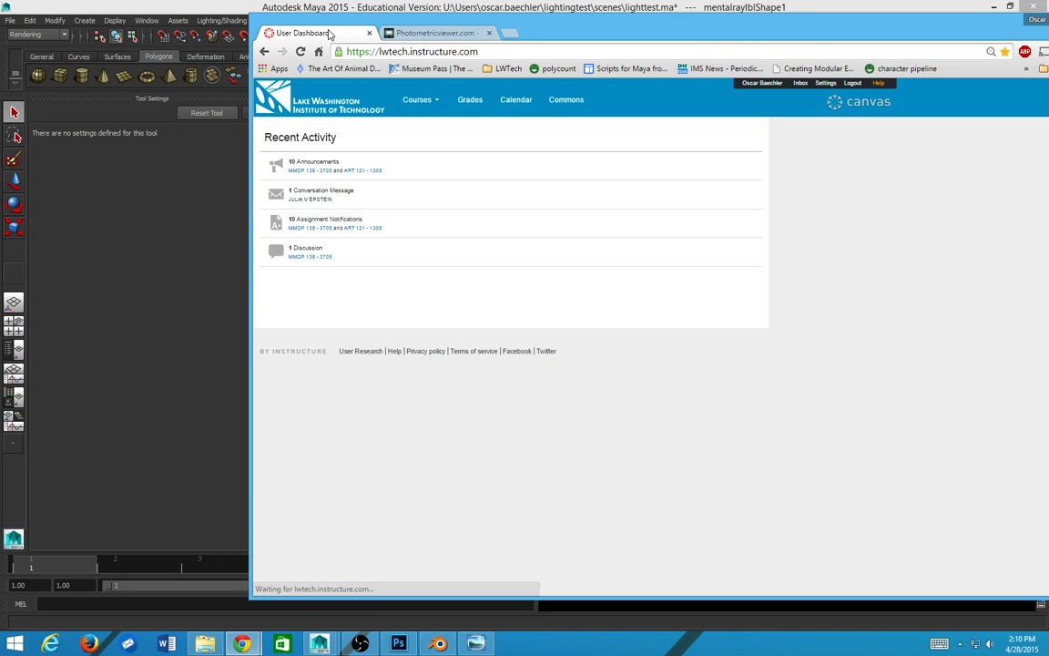
# Step: Separate the Canvas dashboard into its own browser window and reposition the Photometricviewer.com window to show its full width
pyautogui.moveTo(331, 34); pyautogui.dragTo(0, 103)
pyautogui.click(426, 479)
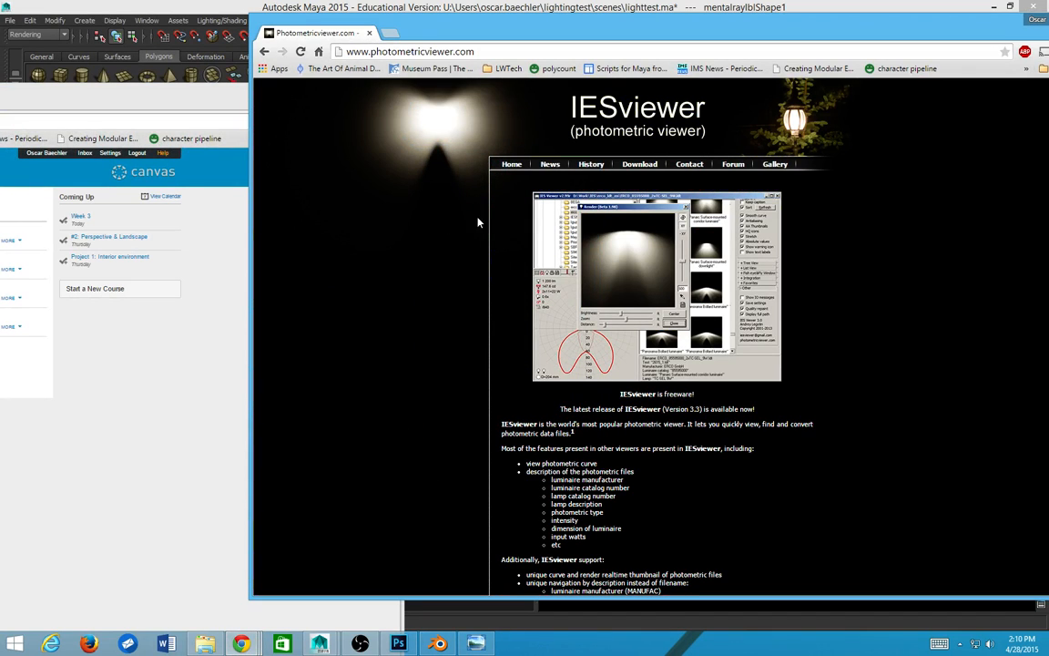
pyautogui.moveTo(1002, 20); pyautogui.dragTo(917, 15)
# Step: Open the IESviewer site's download page and download the Executable installer
pyautogui.scroll(-4, 635, 359)
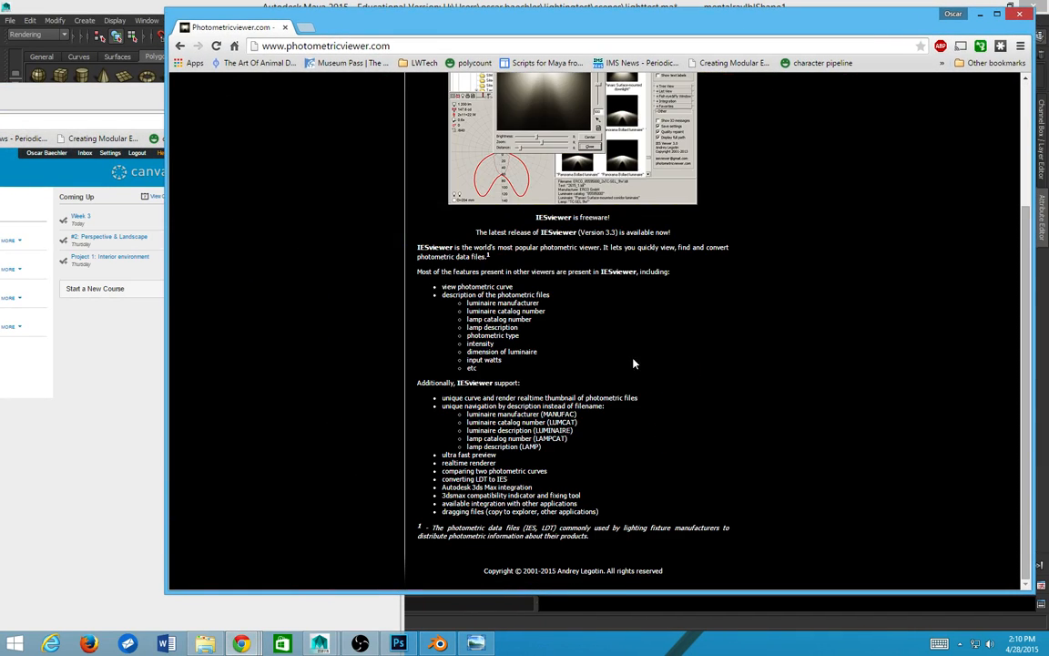
pyautogui.scroll(3, 538, 264)
pyautogui.click(550, 160)
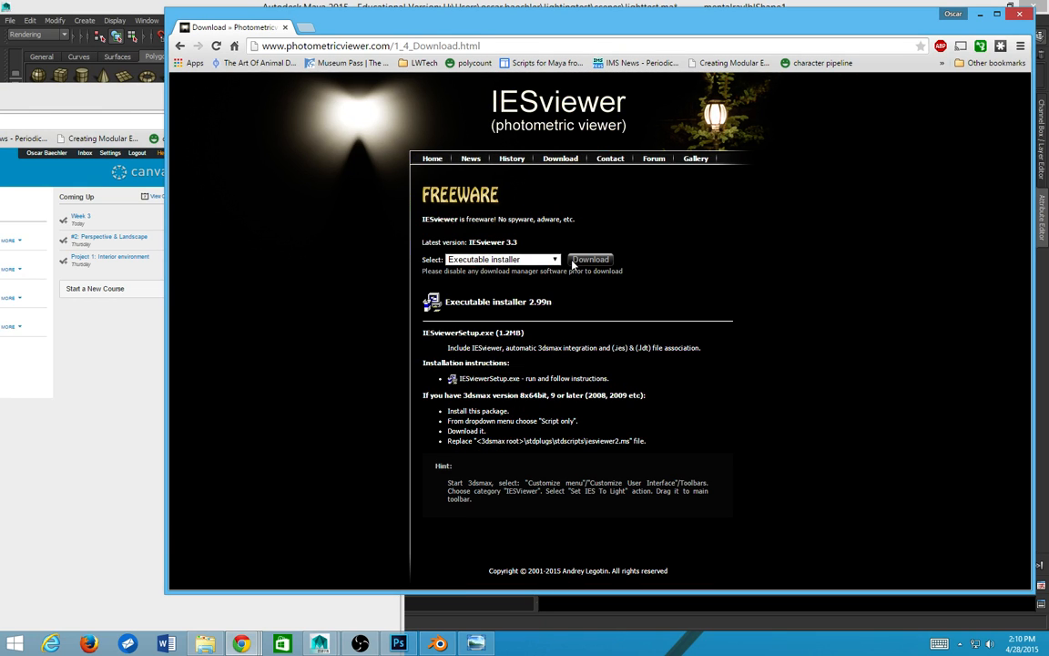
pyautogui.click(583, 260)
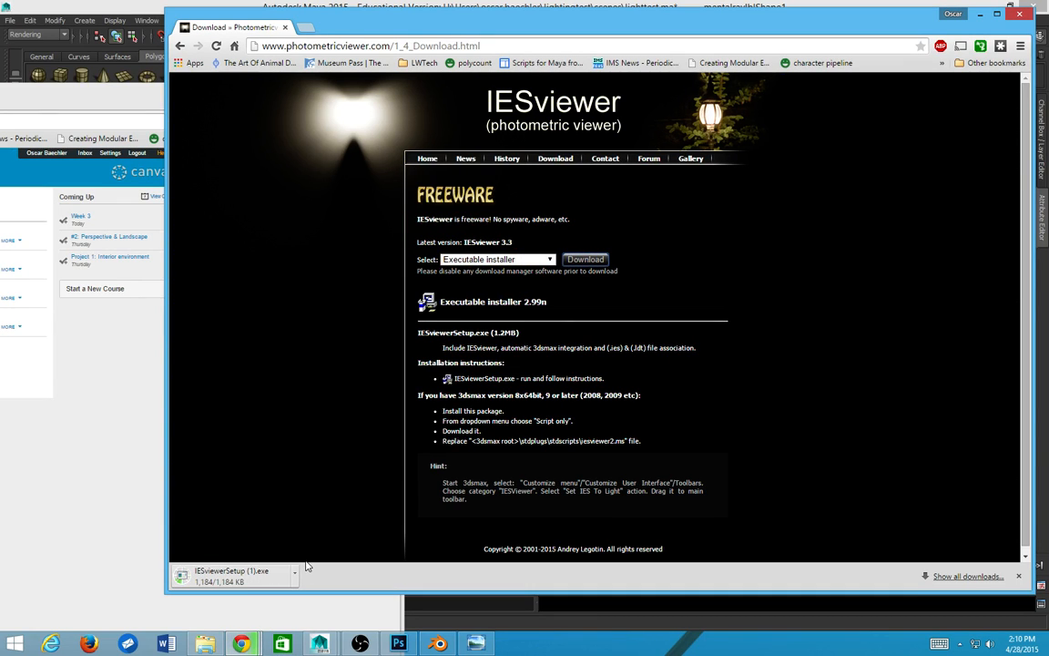
# Step: Run the downloaded IESviewerSetup installer and install IESviewer 2.99n with the default folders and the complete feature set
pyautogui.click(235, 575)
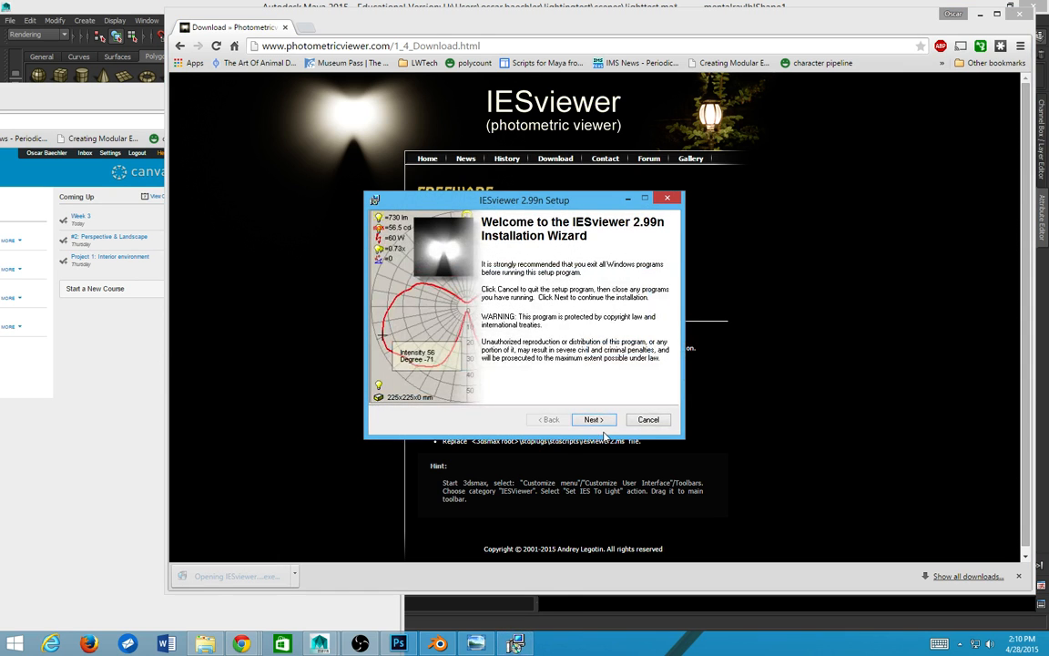
pyautogui.click(611, 423)
pyautogui.click(611, 424)
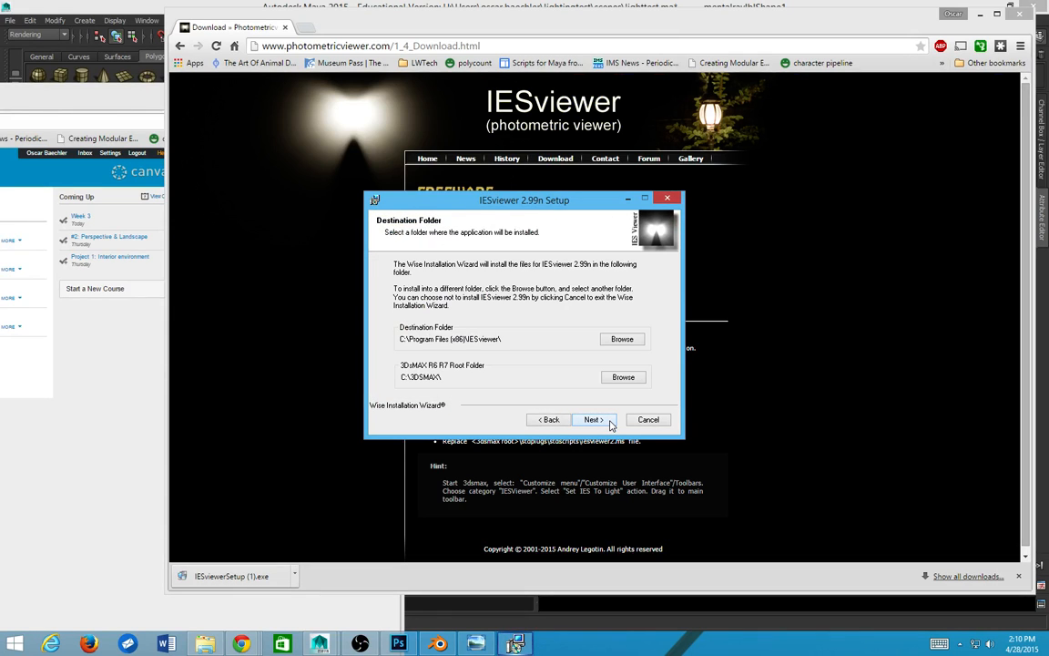
pyautogui.click(593, 420)
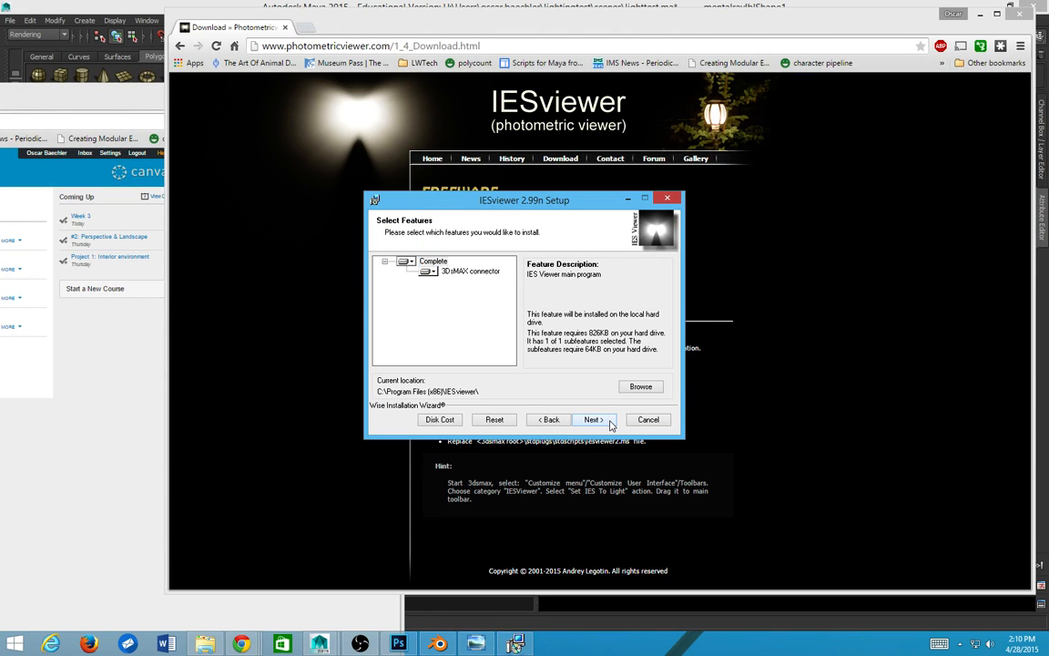
pyautogui.click(593, 420)
pyautogui.click(611, 422)
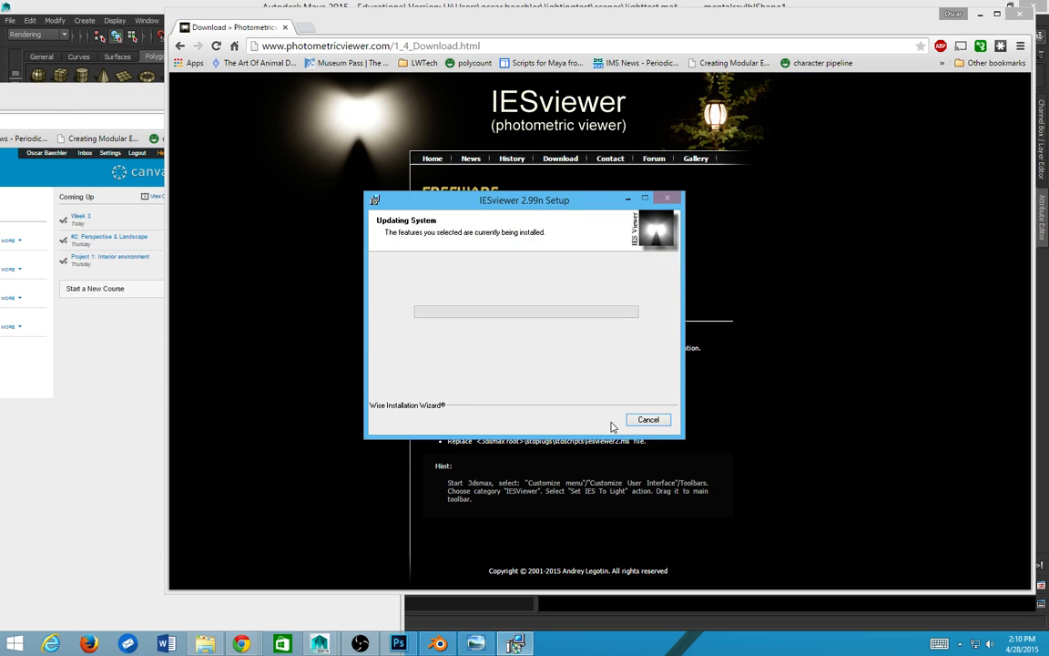
# Step: Search Google for "ies light files" in a new browser tab, follow the Lithonia Lighting photometrics result and look through the other results
pyautogui.click(309, 30)
pyautogui.write('ies ligh')
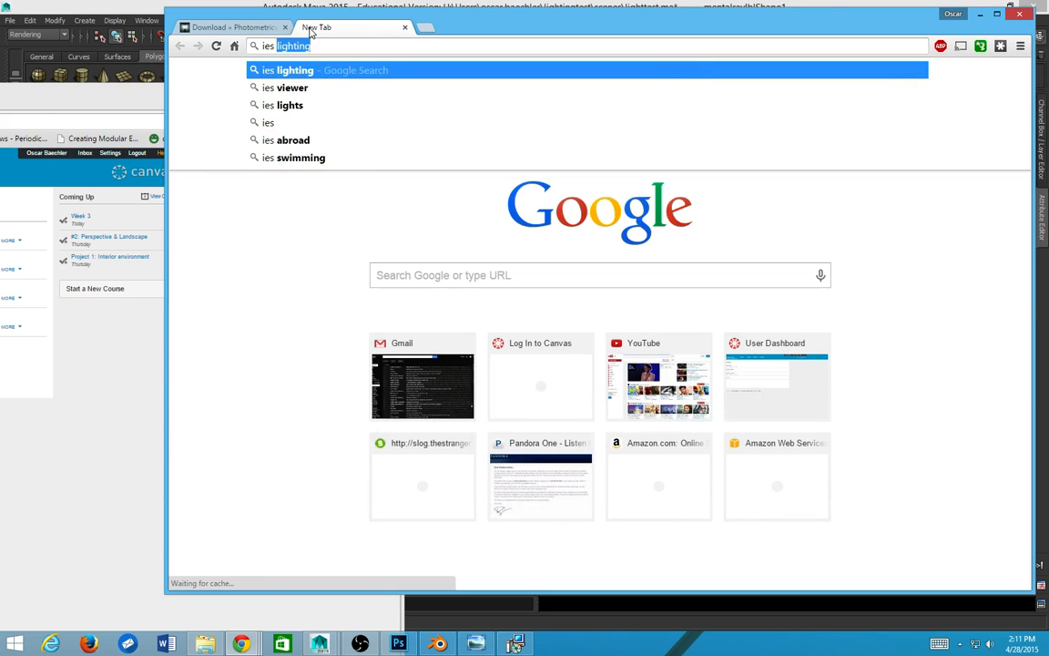
pyautogui.write('t files')
pyautogui.press('Return')
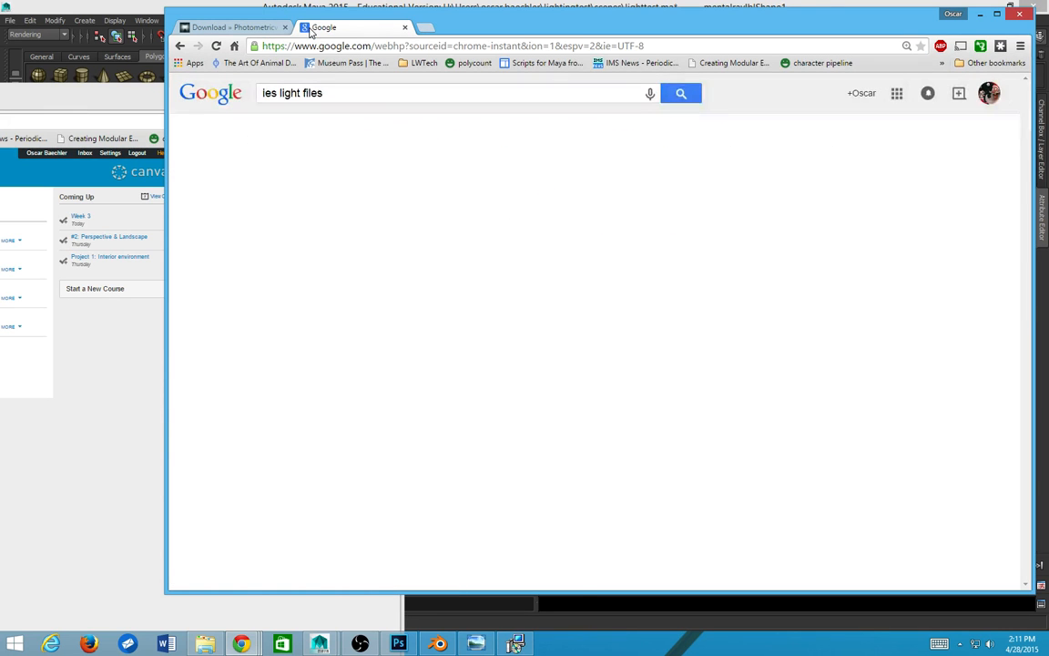
pyautogui.click(347, 200)
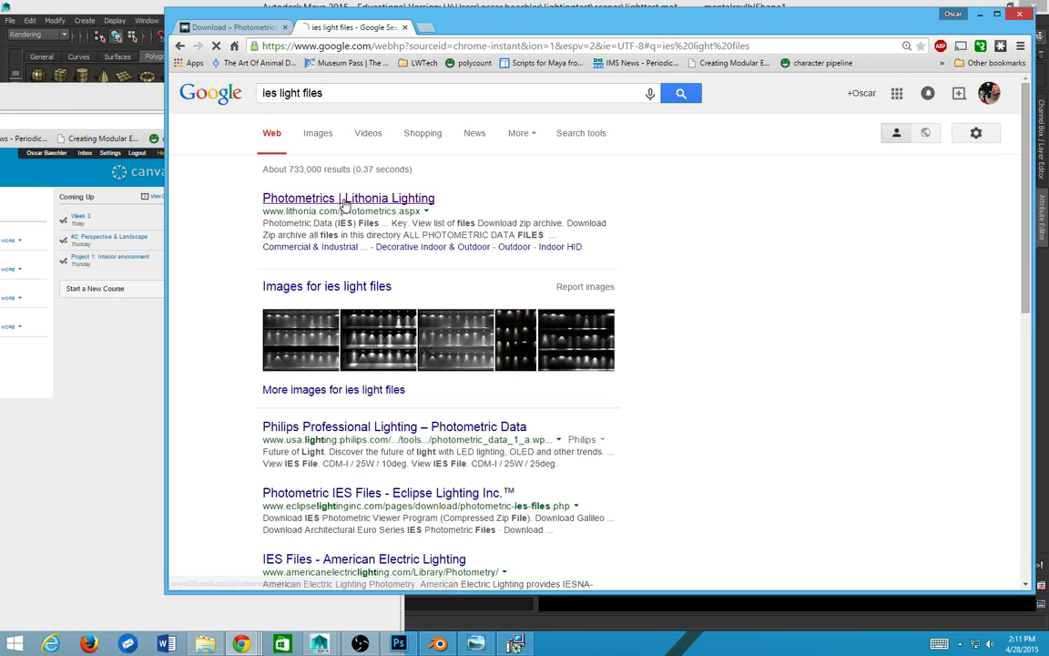
pyautogui.scroll(-5, 392, 218)
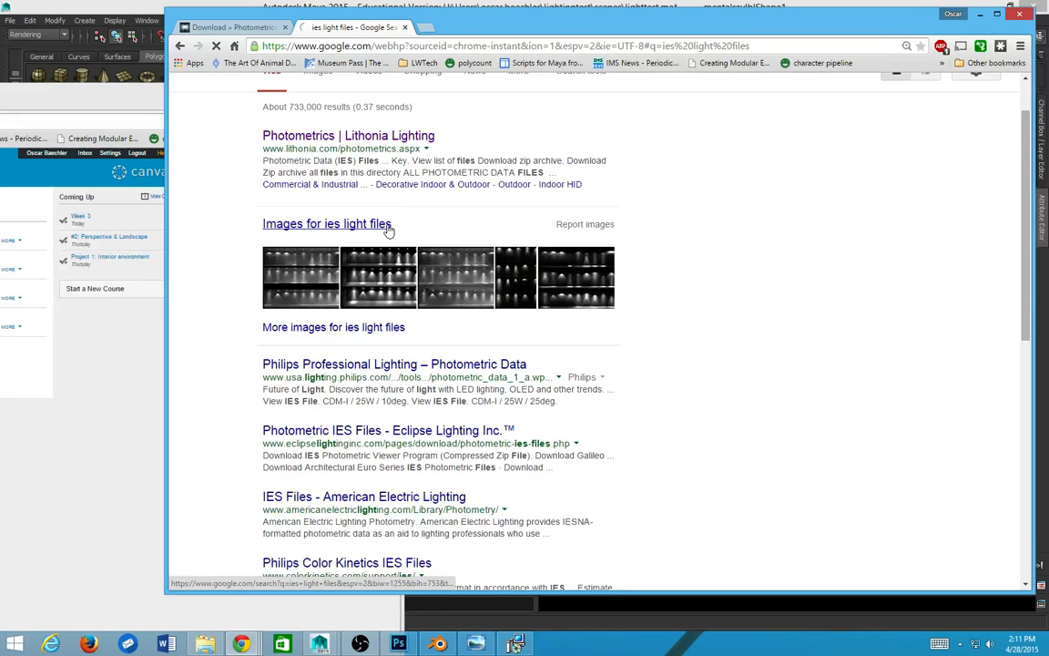
pyautogui.scroll(-5, 392, 240)
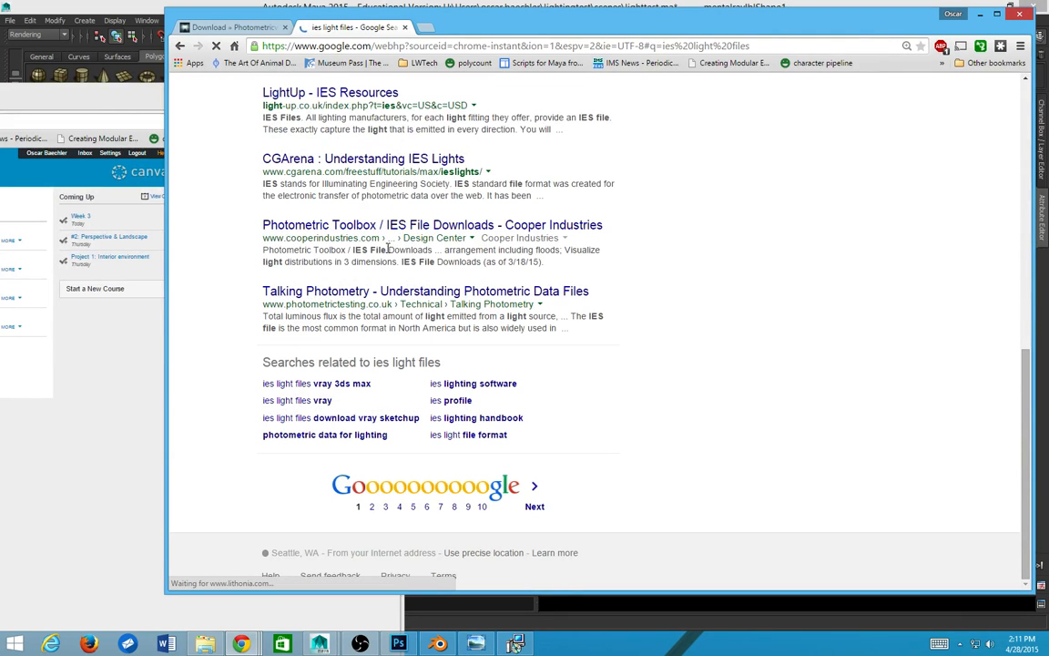
pyautogui.scroll(10, 388, 241)
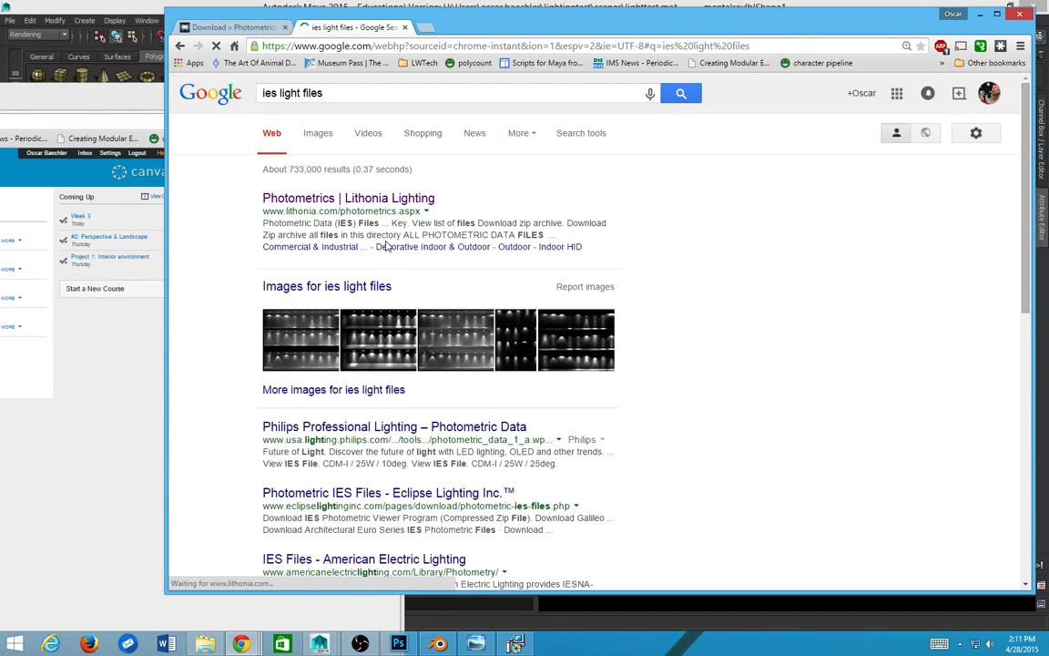
pyautogui.rightClick(387, 245)
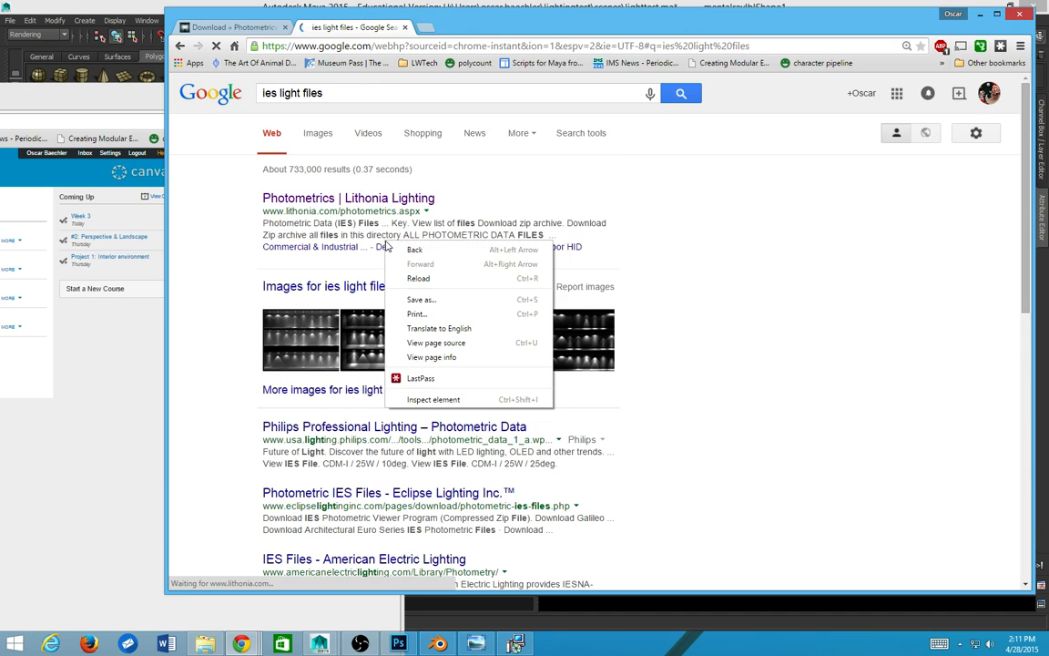
pyautogui.click(671, 302)
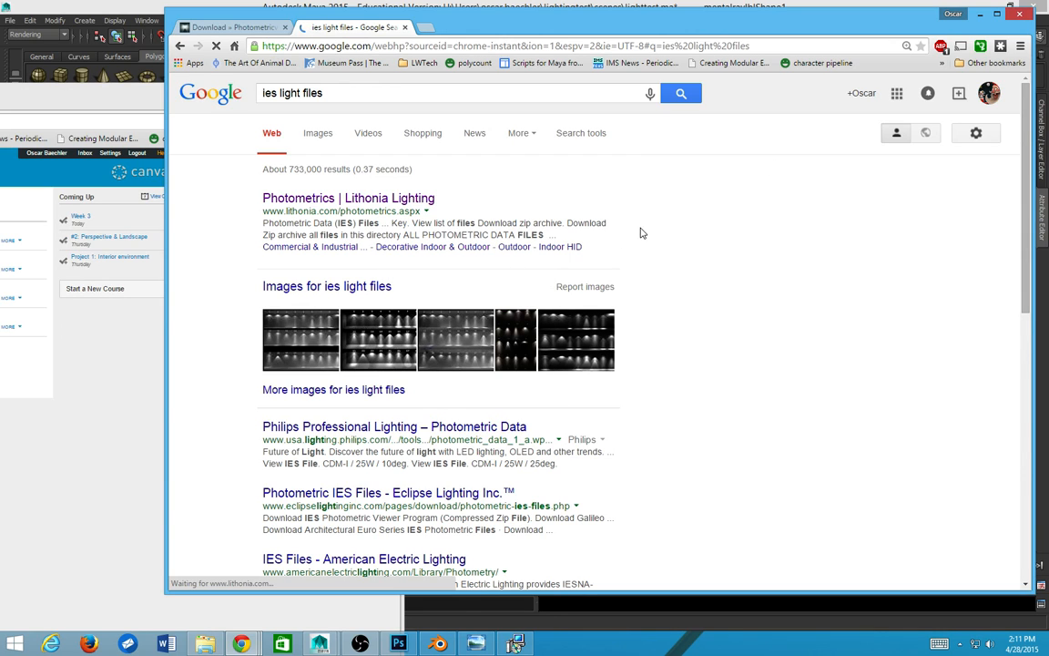
# Step: Switch to Maya and reopen the recent scene lighttest.ma, discarding unsaved changes and accepting the student version notice
pyautogui.click(544, 620)
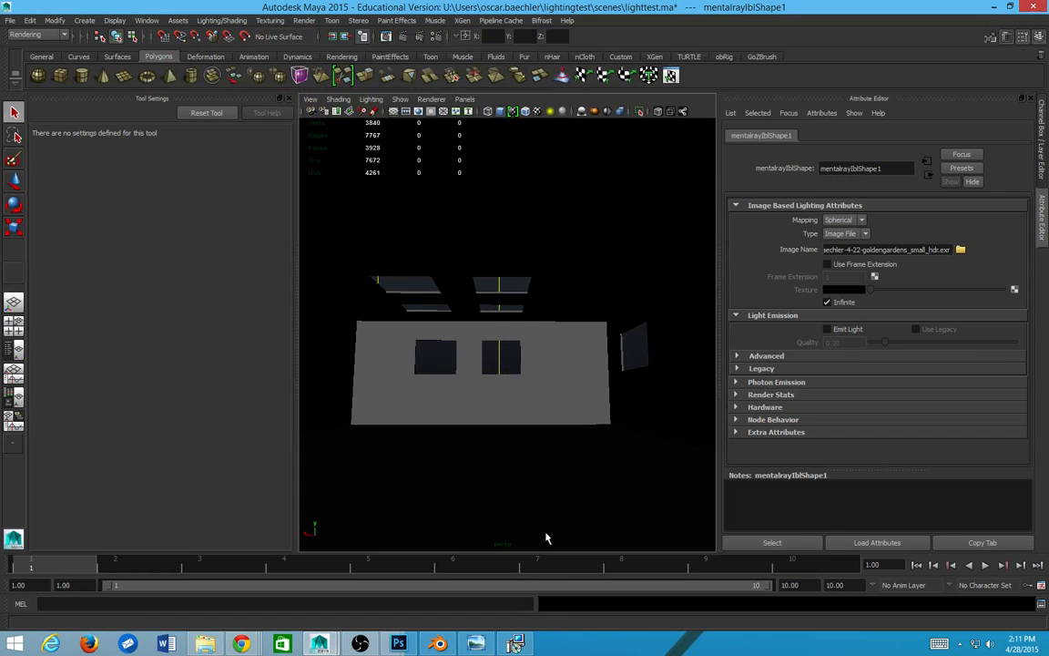
pyautogui.keyDown('alt'); pyautogui.moveTo(546, 538); pyautogui.dragTo(495, 323); pyautogui.keyUp('alt')
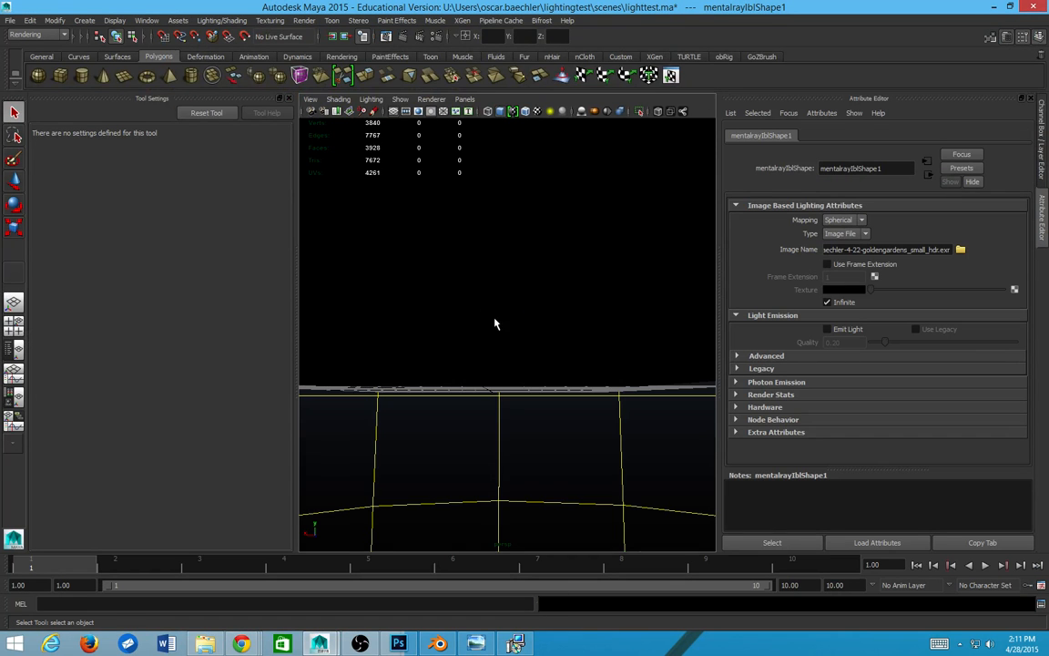
pyautogui.click(30, 20)
pyautogui.click(9, 20)
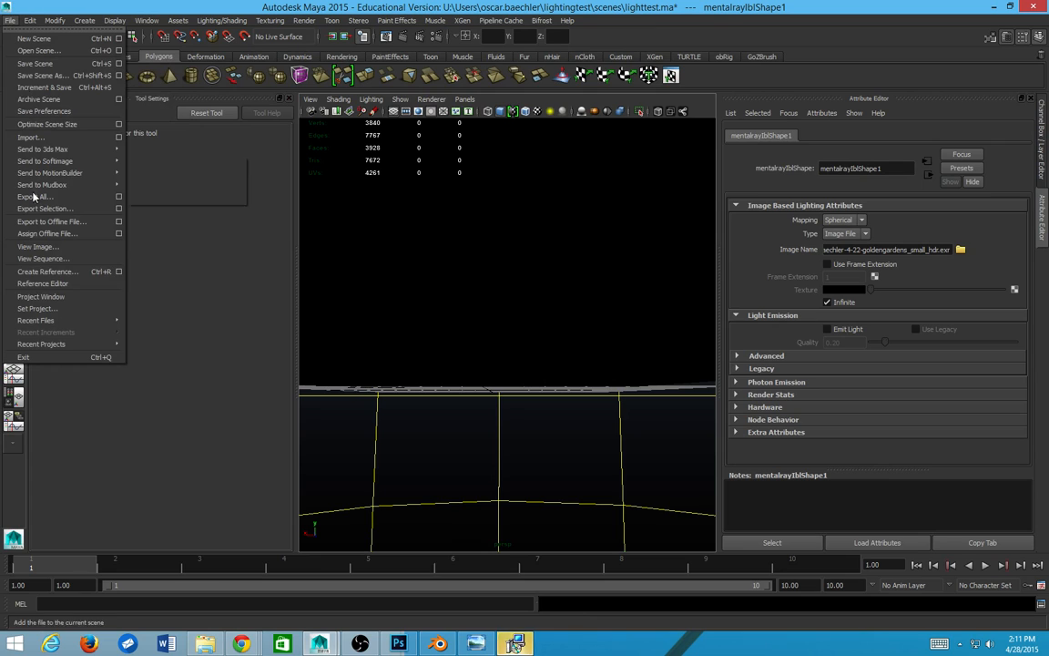
pyautogui.moveTo(65, 322)
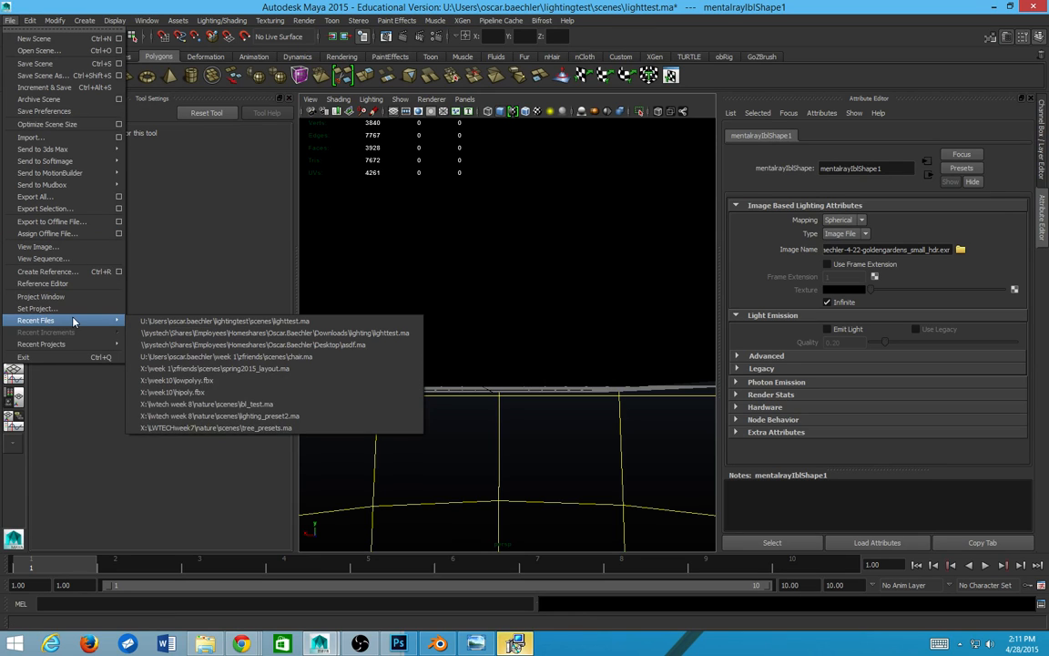
pyautogui.click(155, 322)
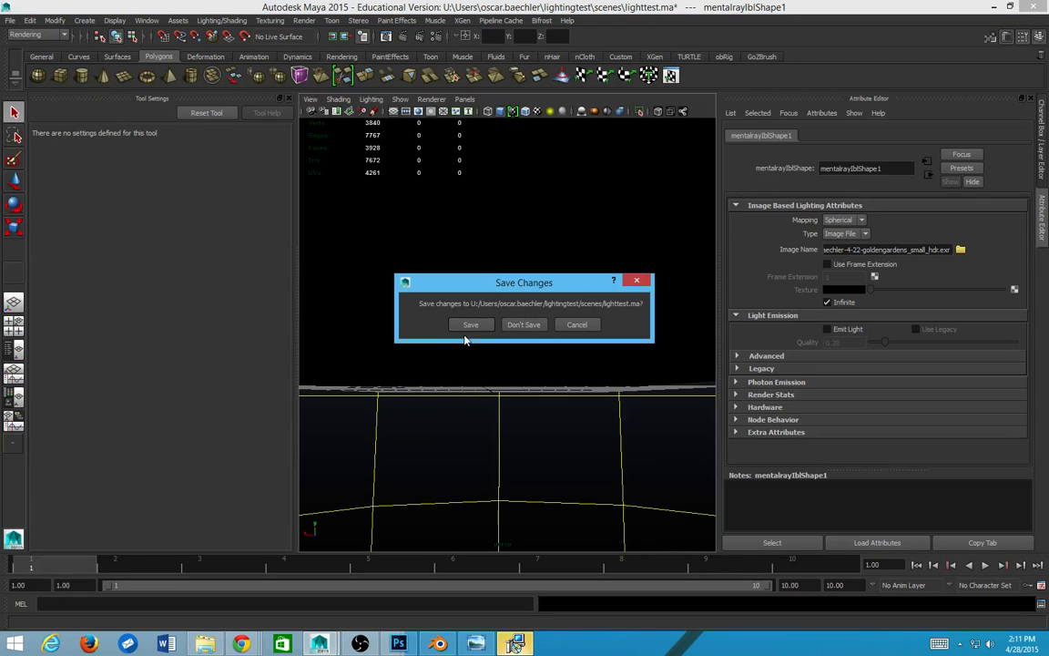
pyautogui.click(537, 325)
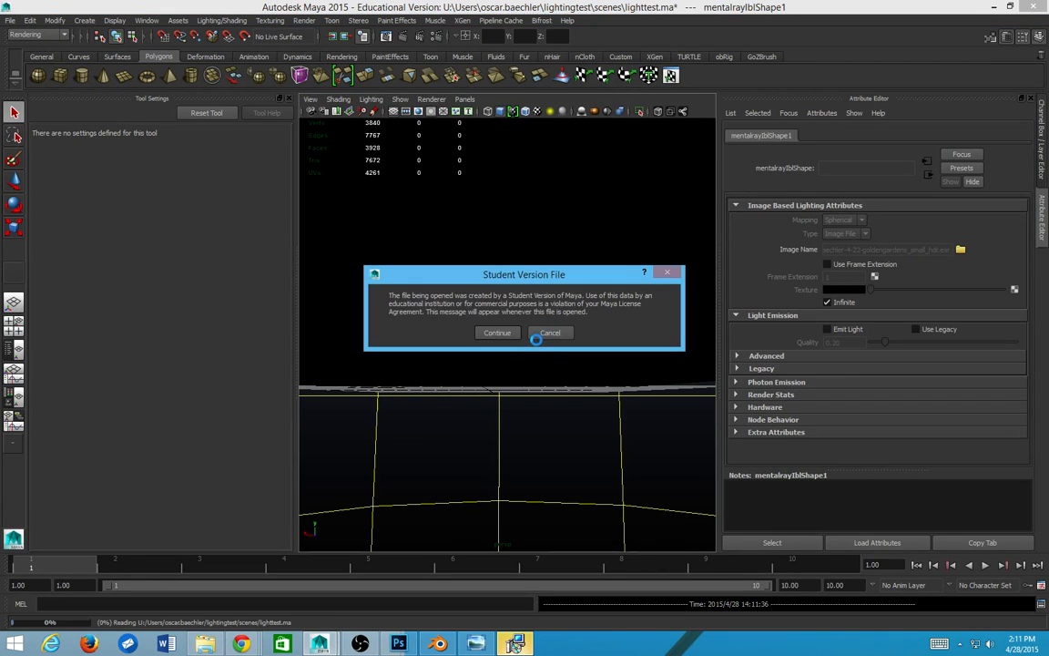
pyautogui.click(496, 333)
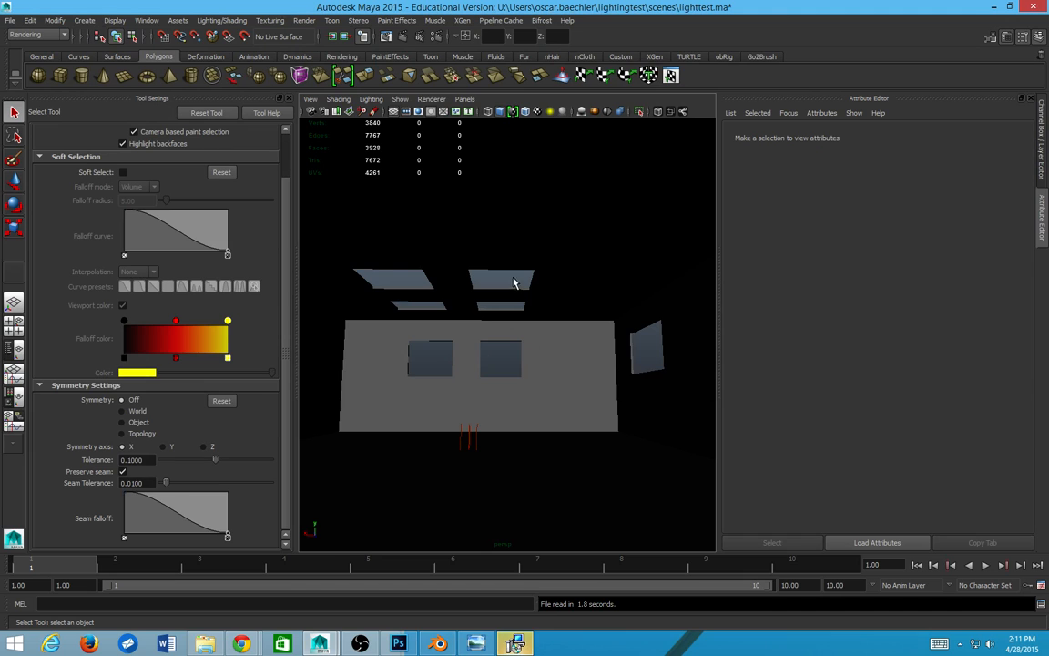
# Step: Show the Channel Box and Layer Editor in place of the Attribute Editor, and start but cancel a save of the scene
pyautogui.hotkey('ctrl', 'a')
pyautogui.hotkey('ctrl', 's')
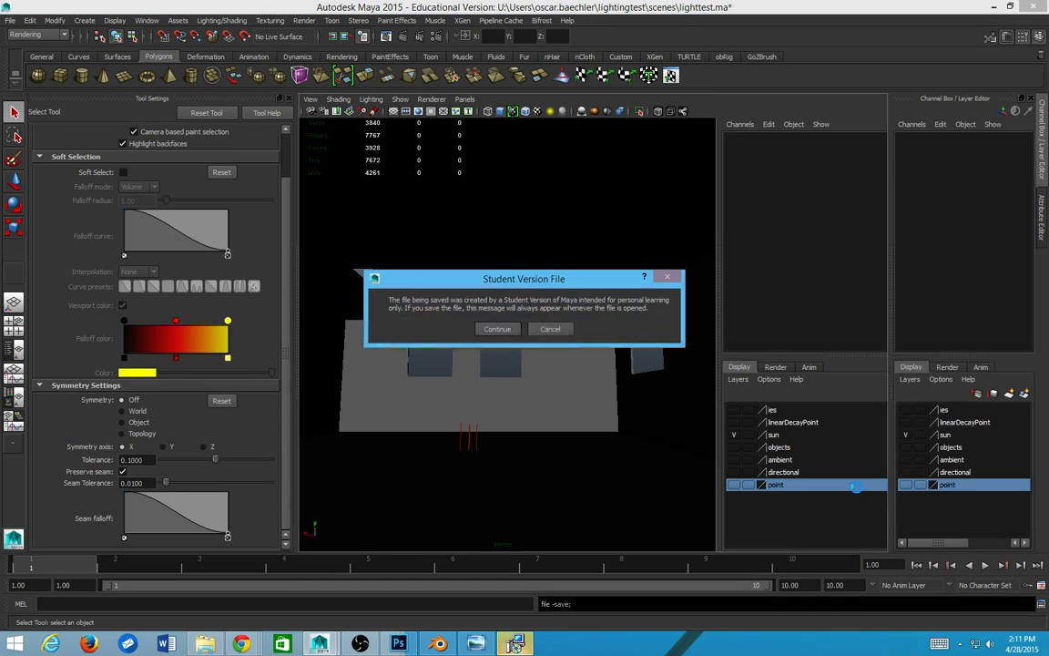
pyautogui.click(551, 329)
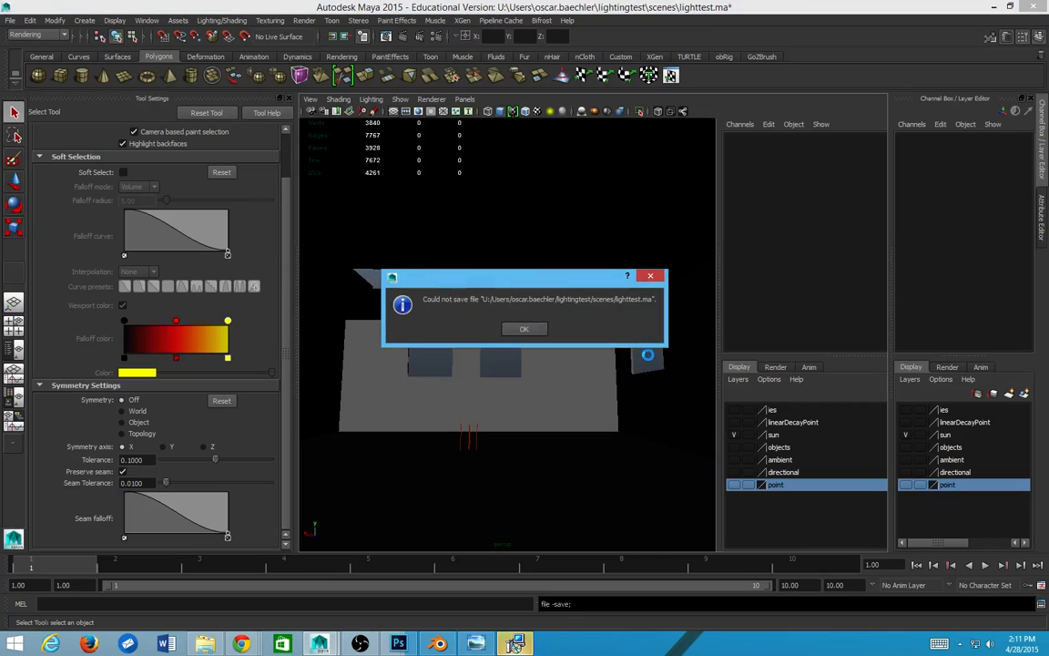
pyautogui.click(507, 329)
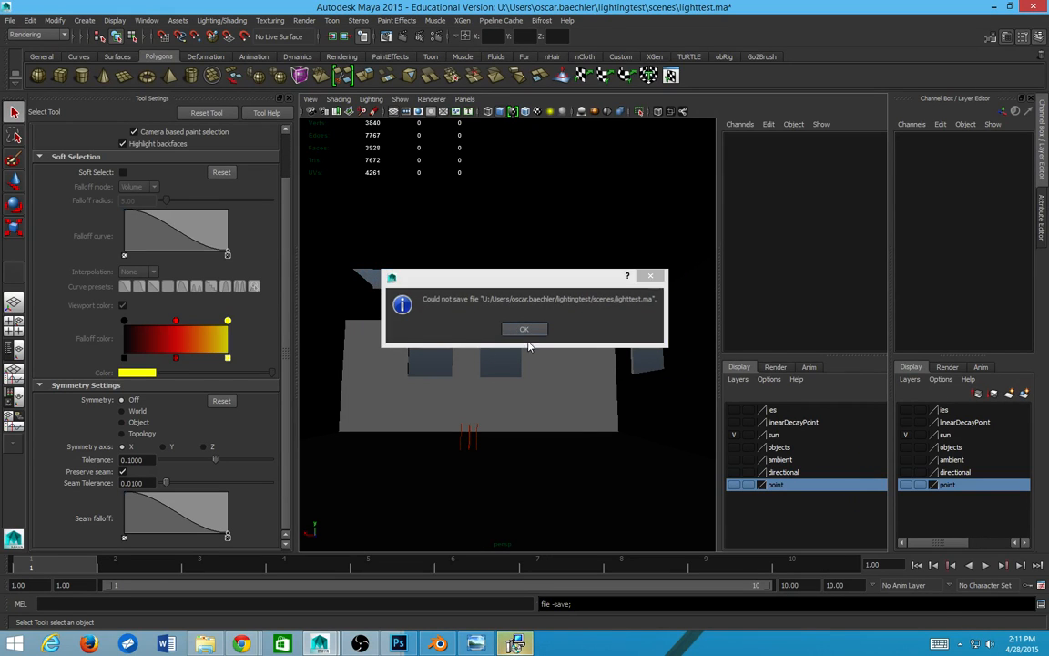
# Step: Hide the sun display layer and make the point and objects layers visible in the perspective view
pyautogui.click(907, 433)
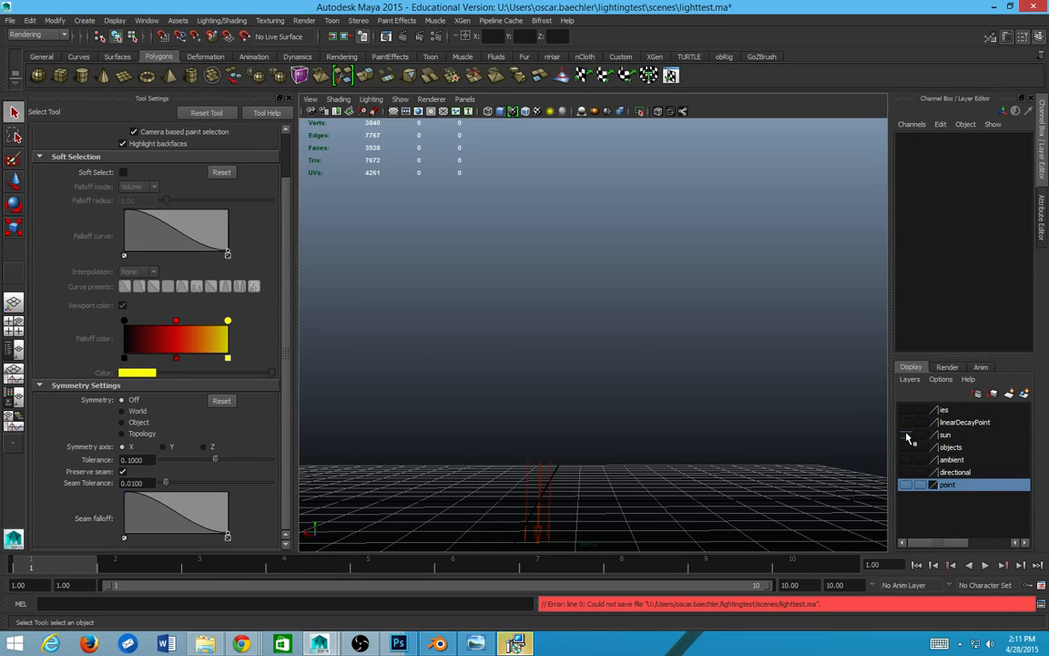
pyautogui.click(904, 484)
pyautogui.click(907, 447)
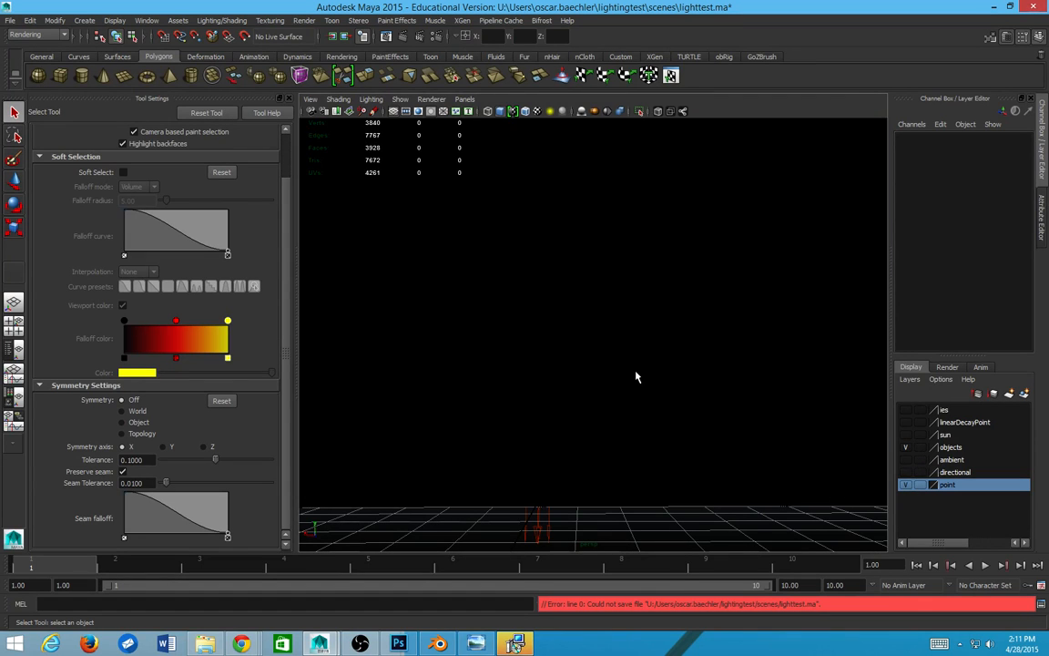
pyautogui.keyDown('alt'); pyautogui.moveTo(590, 374); pyautogui.dragTo(674, 424); pyautogui.keyUp('alt')
pyautogui.scroll(-7, 673, 423)
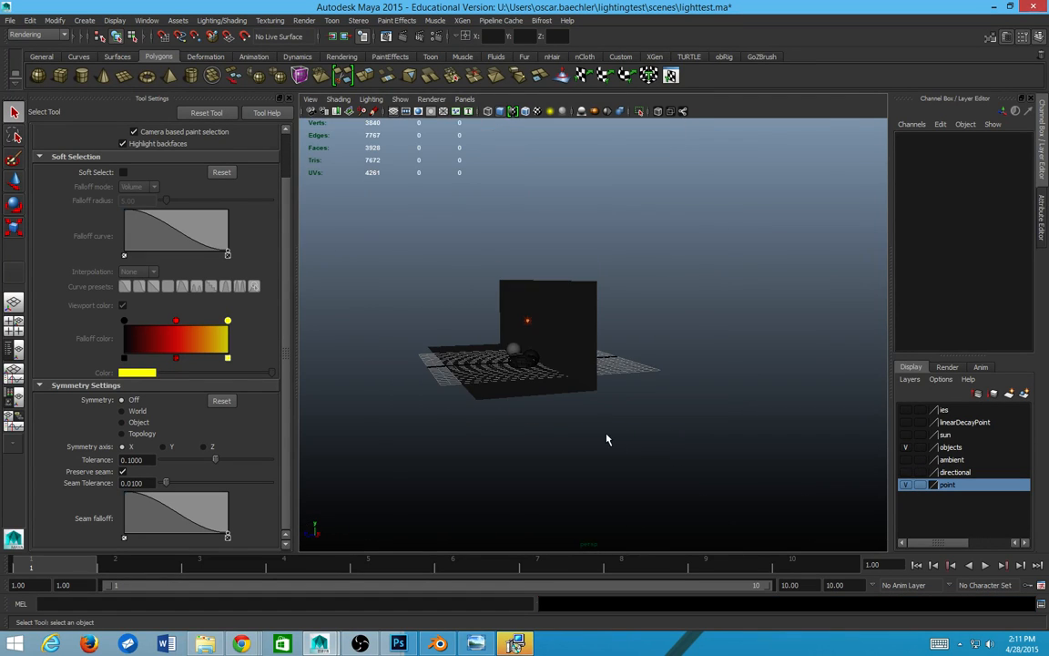
# Step: Scrub the timeline back to frame 1, show the Outliner beside the perspective view and select the persp camera
pyautogui.moveTo(146, 569); pyautogui.dragTo(33, 574)
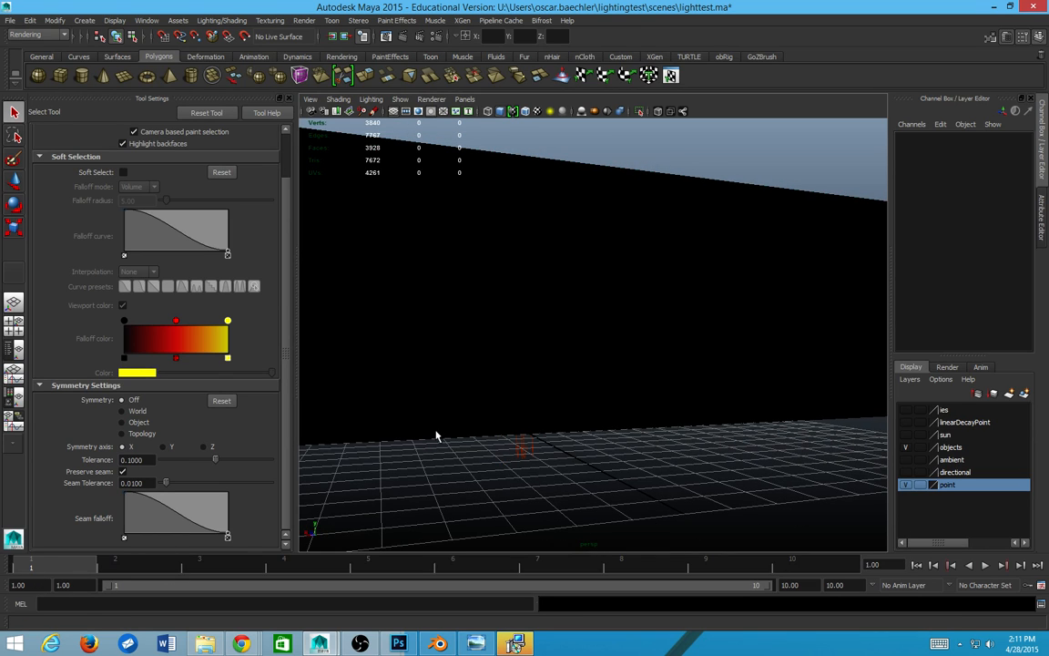
pyautogui.keyDown('alt'); pyautogui.moveTo(466, 374); pyautogui.dragTo(576, 384); pyautogui.keyUp('alt')
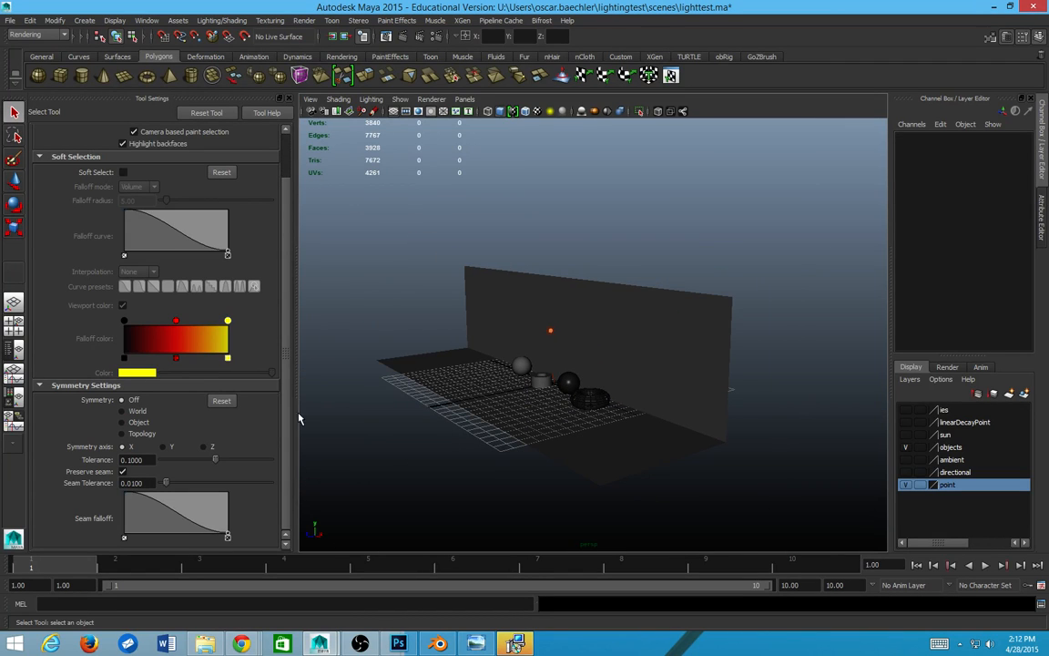
pyautogui.click(16, 350)
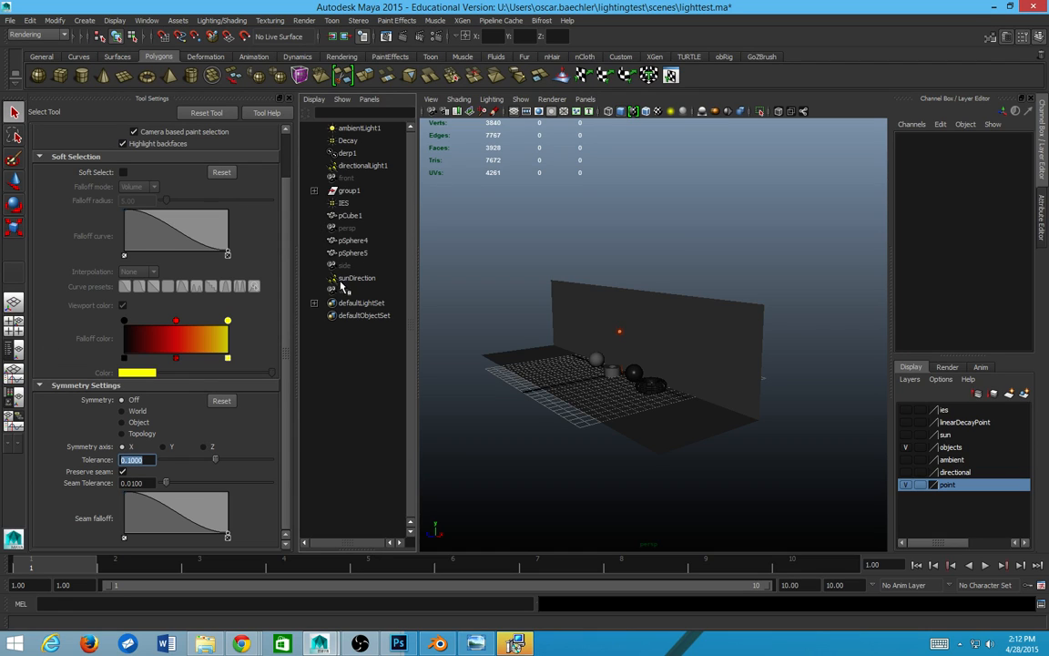
pyautogui.click(355, 227)
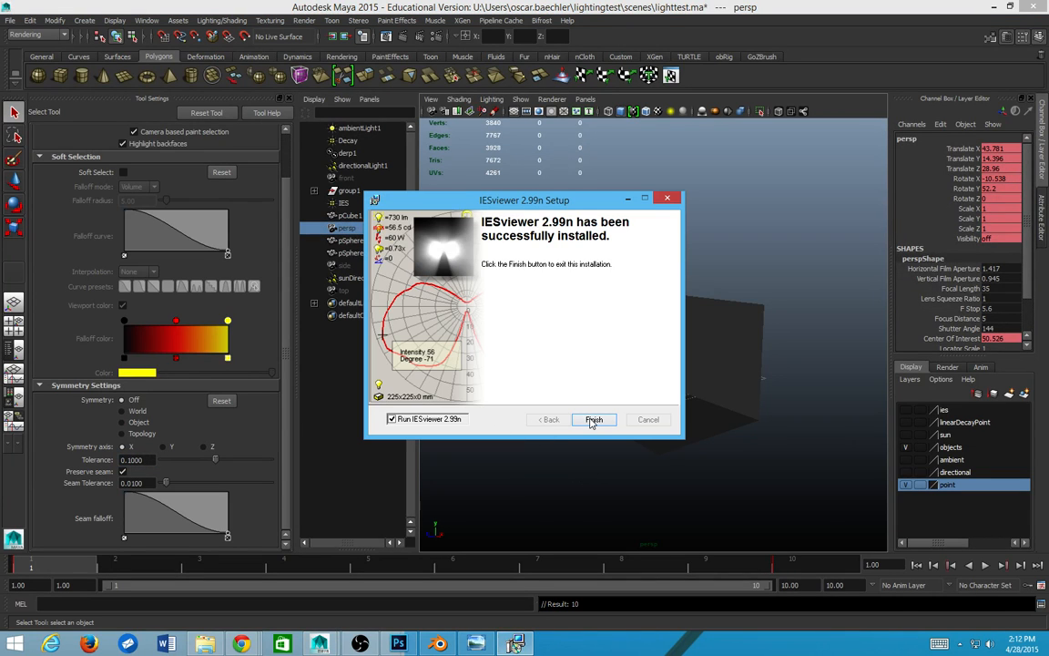
# Step: Finish the IESviewer installation, launch the viewer, and browse to the personal user folder under Users on the U: drive
pyautogui.click(592, 421)
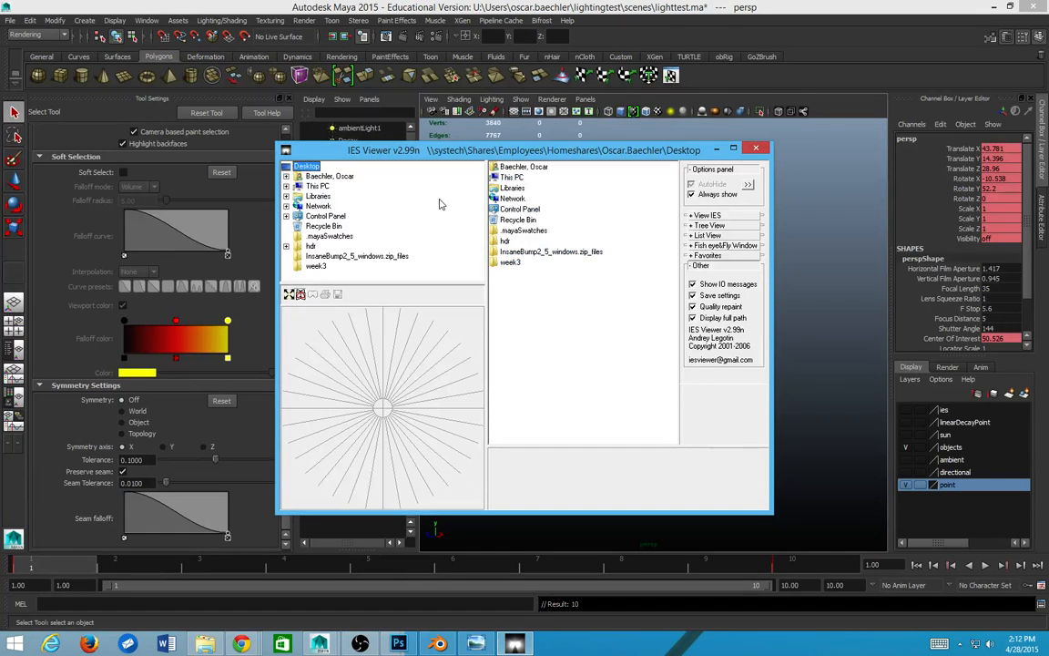
pyautogui.click(286, 196)
pyautogui.click(286, 196)
pyautogui.click(286, 186)
pyautogui.scroll(-1, 309, 219)
pyautogui.doubleClick(323, 247)
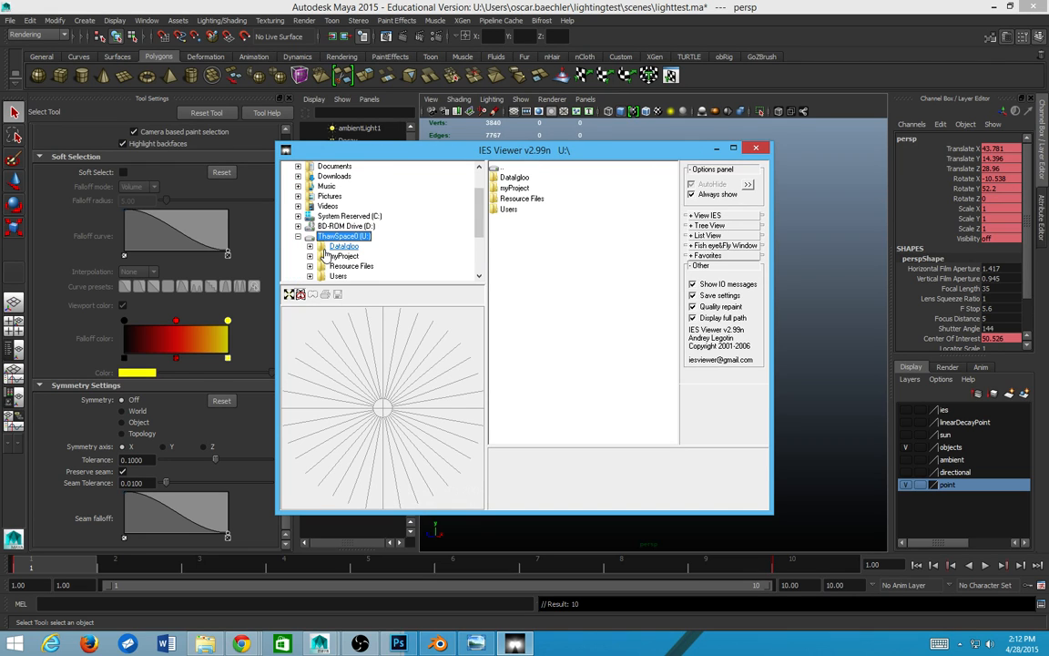
pyautogui.scroll(-2, 324, 250)
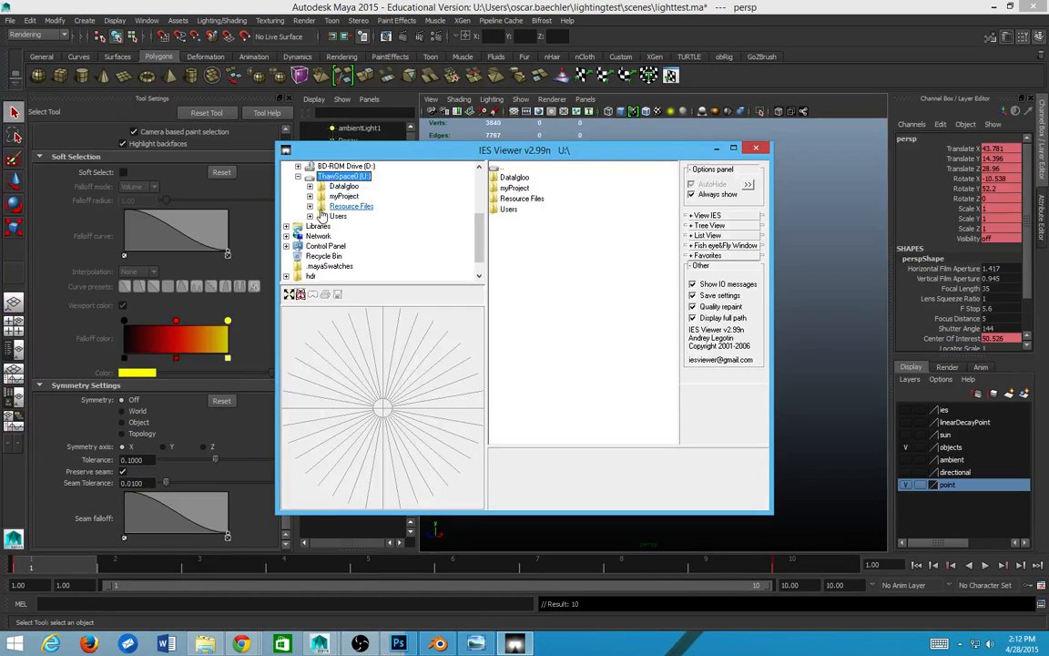
pyautogui.doubleClick(327, 225)
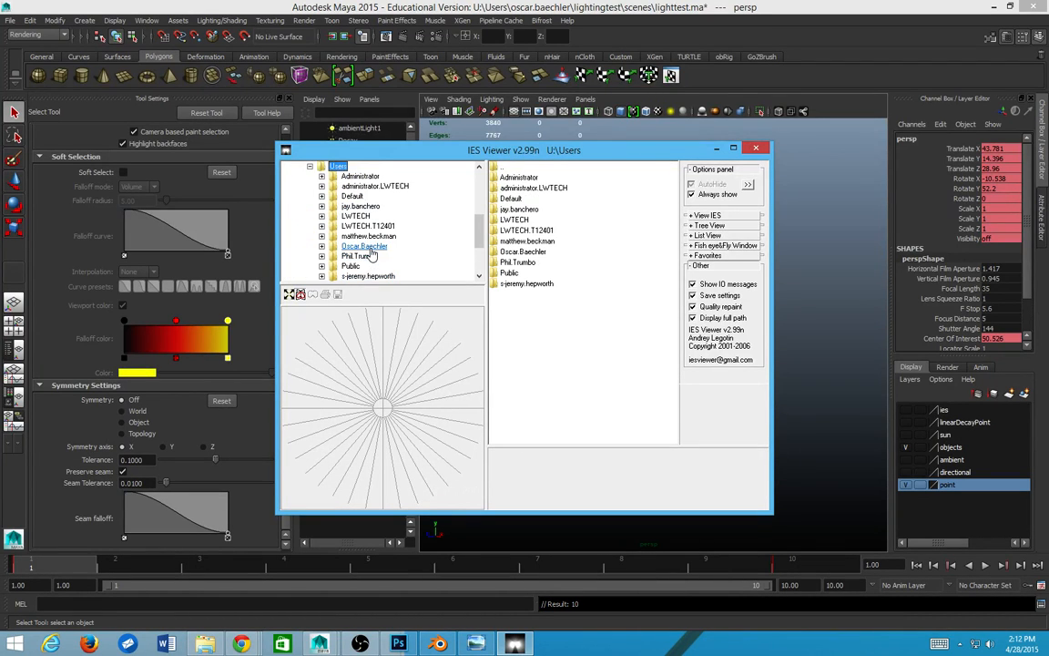
pyautogui.doubleClick(362, 246)
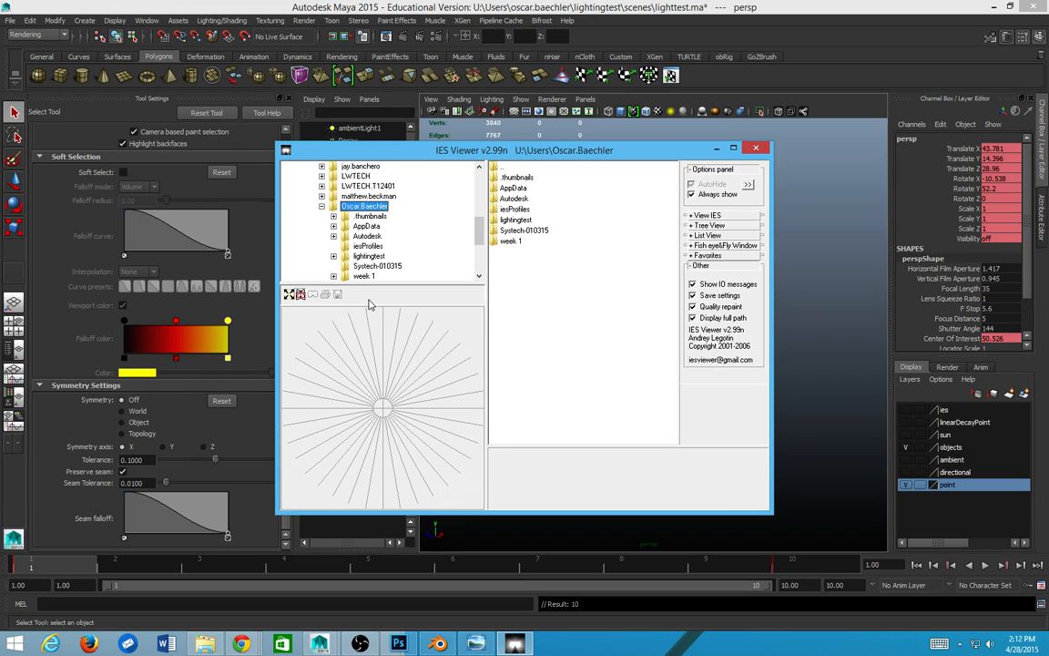
# Step: Open the iesProfiles folder inside the lightingtest project's sourceimages folder
pyautogui.doubleClick(370, 257)
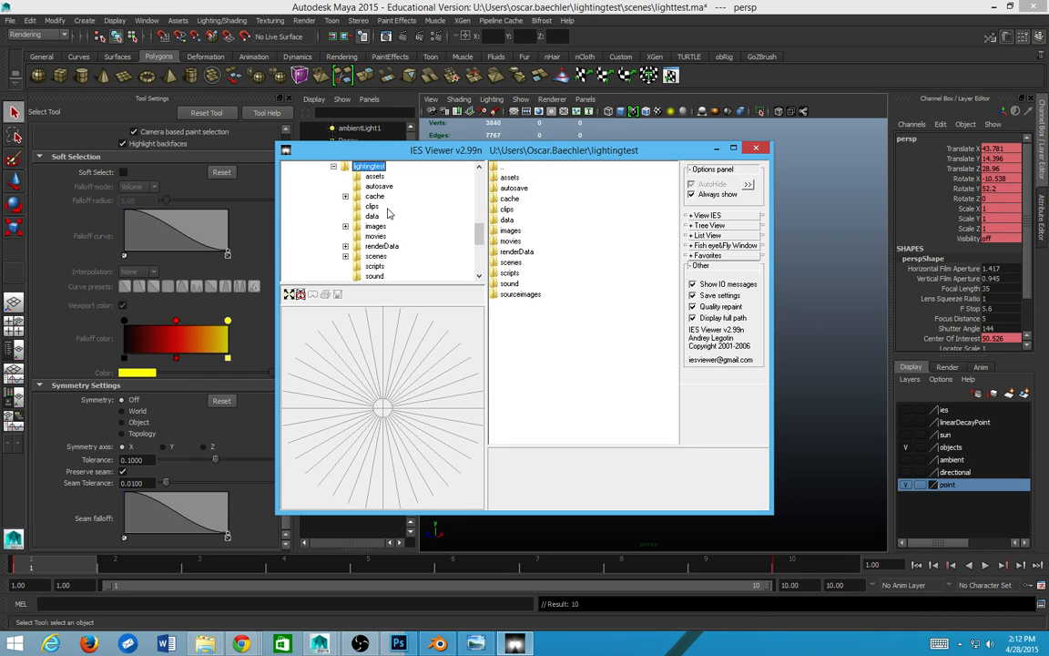
pyautogui.scroll(-1, 382, 260)
pyautogui.doubleClick(384, 257)
pyautogui.scroll(-1, 386, 263)
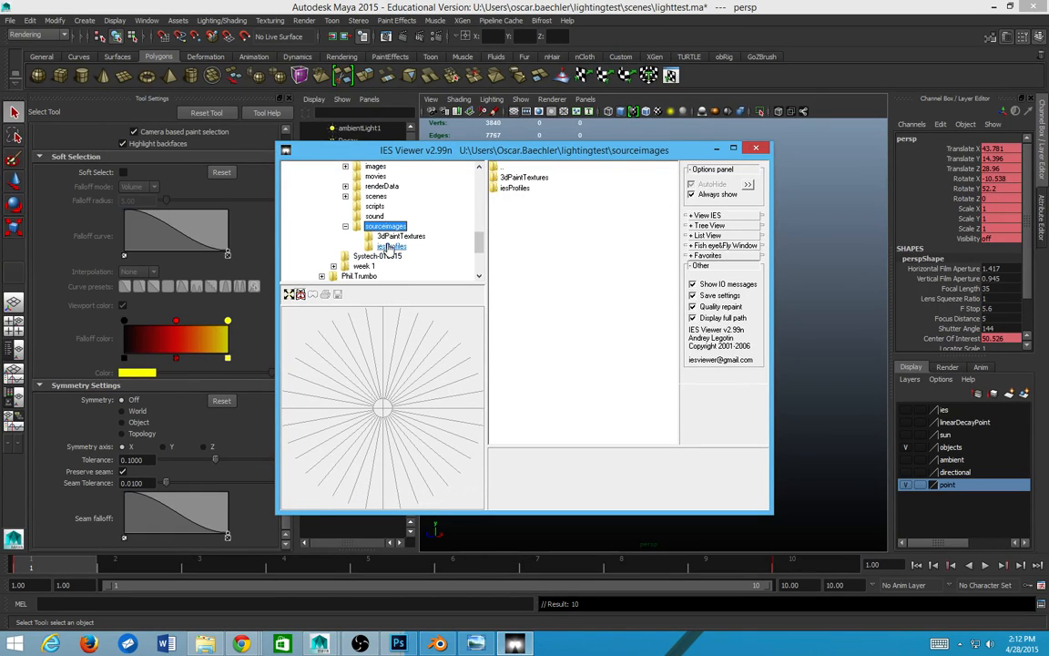
pyautogui.click(391, 248)
# Step: Preview the IES profiles one after another, from 6HF_1_32TRT_F6W4A.ies through 6VF_1_42TRT_6B9.ies, comparing their light distribution diagrams
pyautogui.click(540, 209)
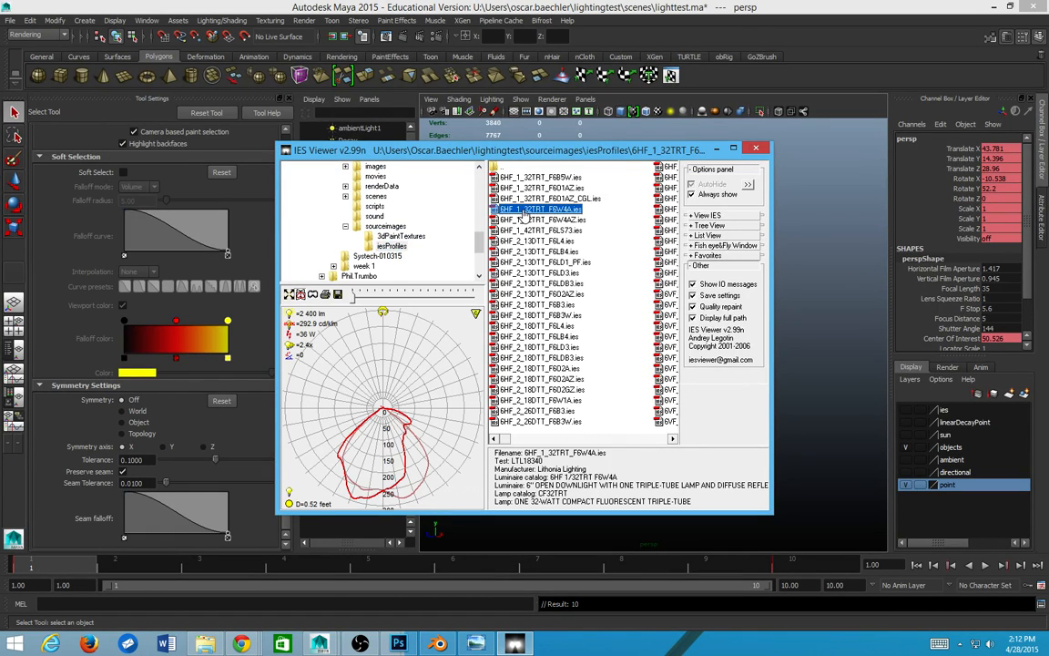
pyautogui.click(552, 242)
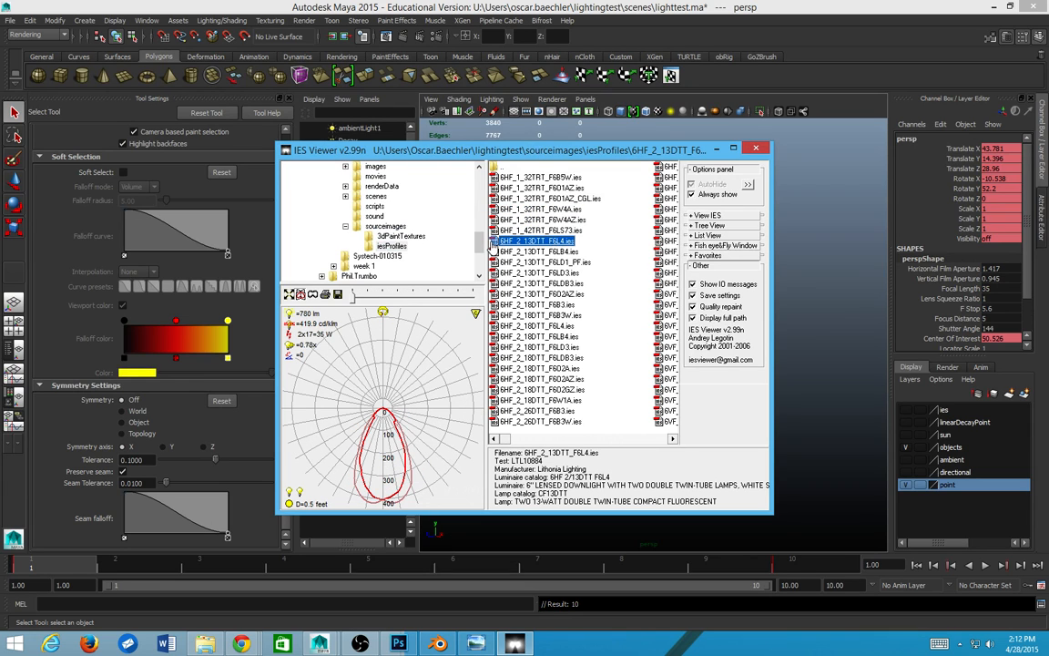
pyautogui.press('Down')
pyautogui.press('Down')
pyautogui.press('Down')
pyautogui.press('Down')
pyautogui.press('Down')
pyautogui.press('Down')
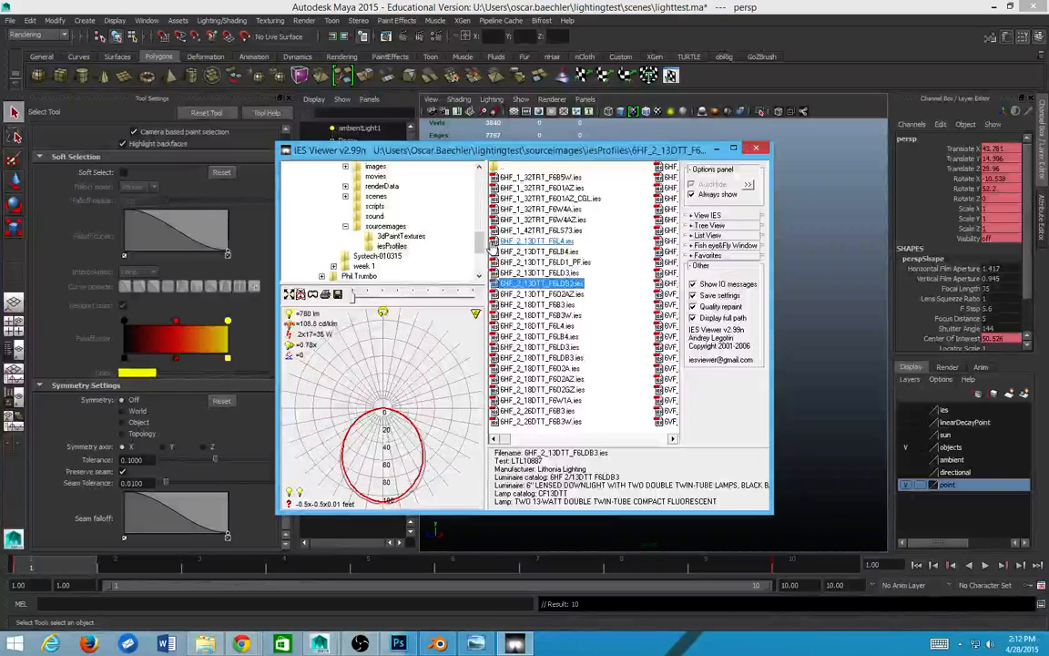
pyautogui.press('Down')
pyautogui.press('Down')
pyautogui.press('Down')
pyautogui.press('Down')
pyautogui.press('Down')
pyautogui.press('Down')
pyautogui.press('Down')
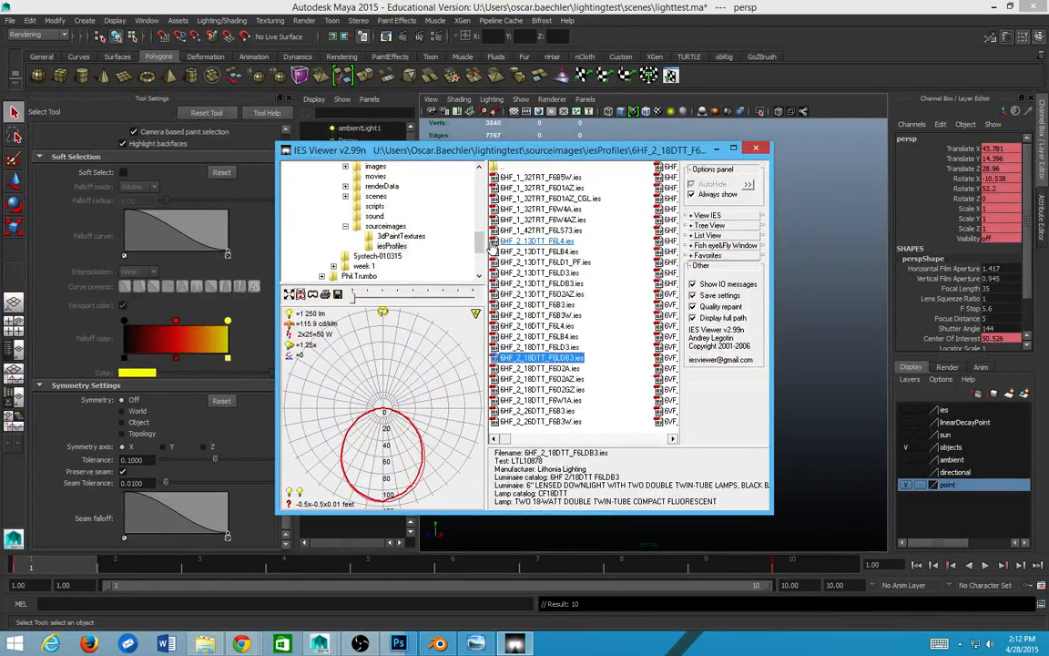
pyautogui.press('Down')
pyautogui.press('Down')
pyautogui.press('Down')
pyautogui.press('Down')
pyautogui.press('Down')
pyautogui.press('Down')
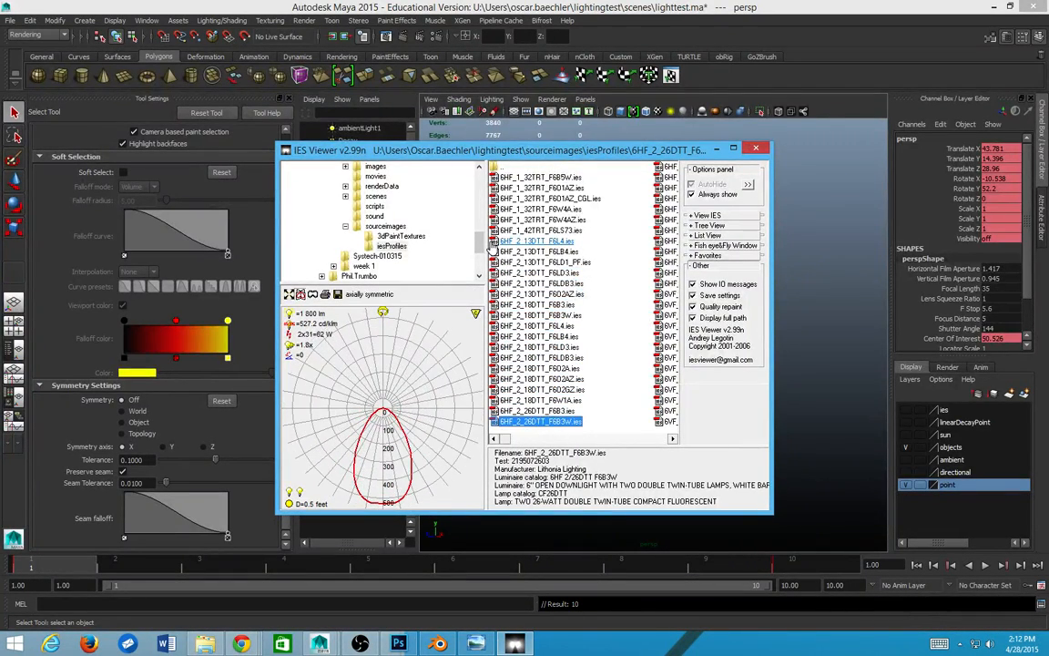
pyautogui.press('Down')
pyautogui.press('Down')
pyautogui.press('Down')
pyautogui.press('Down')
pyautogui.press('Down')
pyautogui.press('Down')
pyautogui.press('Down')
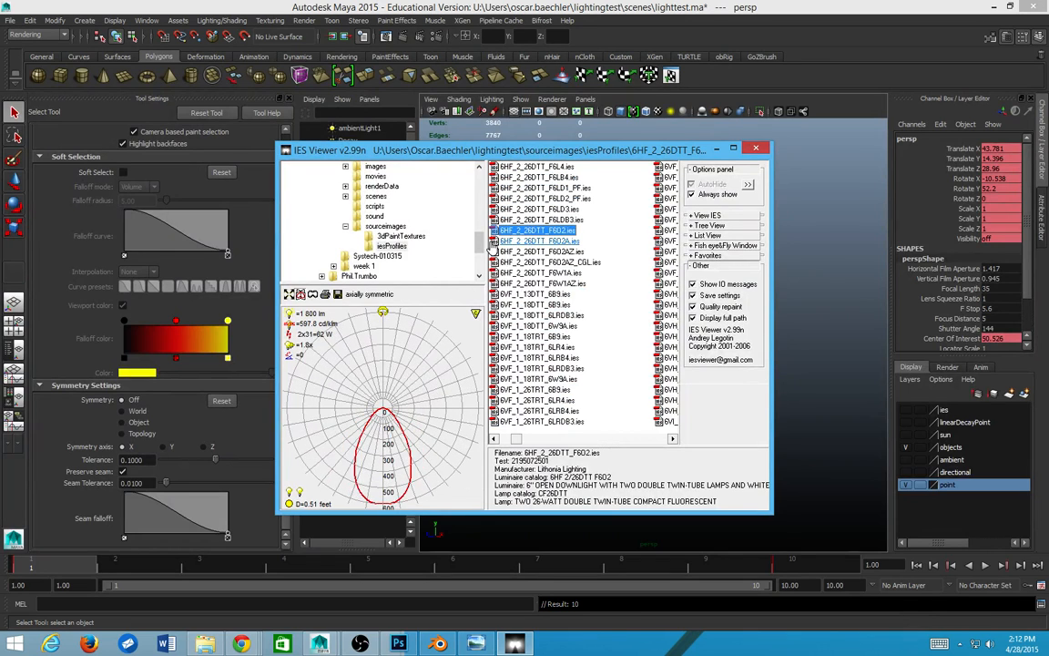
pyautogui.press('Down')
pyautogui.press('Down')
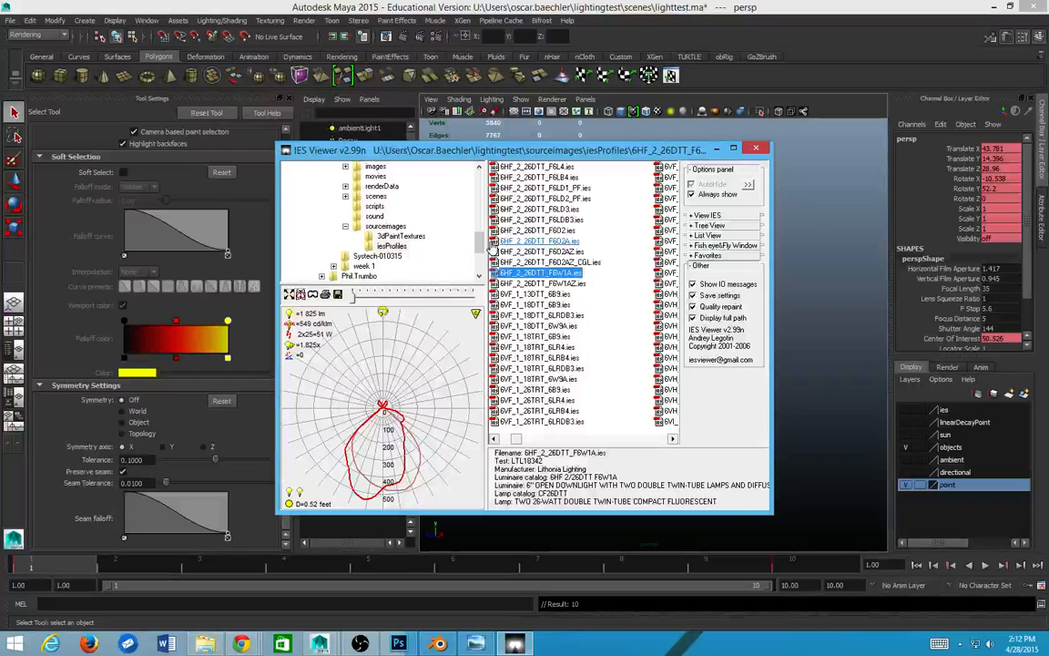
pyautogui.press('Down')
pyautogui.press('Down')
pyautogui.press('Down')
pyautogui.press('Down')
pyautogui.press('Down')
pyautogui.press('Down')
pyautogui.press('Down')
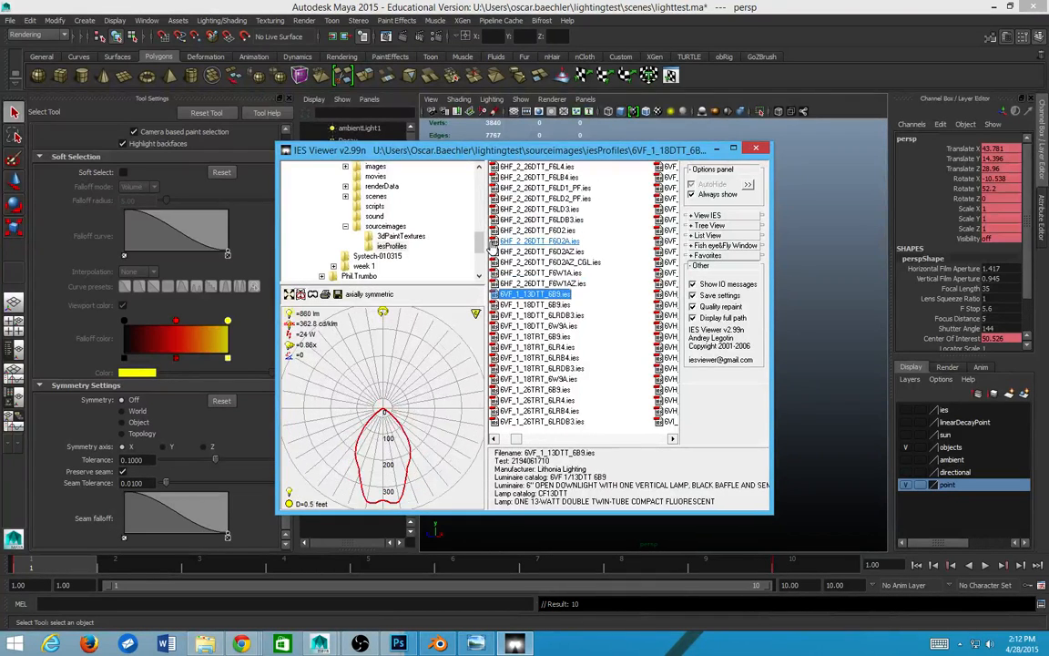
pyautogui.press('Down')
pyautogui.press('Down')
pyautogui.press('Down')
pyautogui.press('Down')
pyautogui.press('Down')
pyautogui.press('Down')
pyautogui.press('Down')
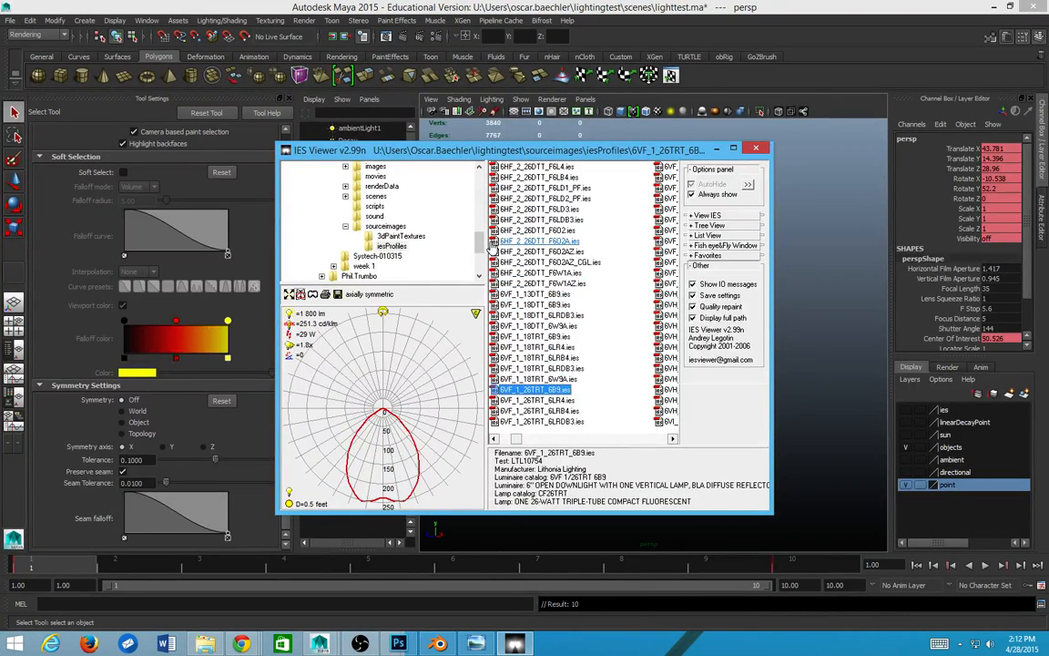
pyautogui.press('Down')
pyautogui.press('Down')
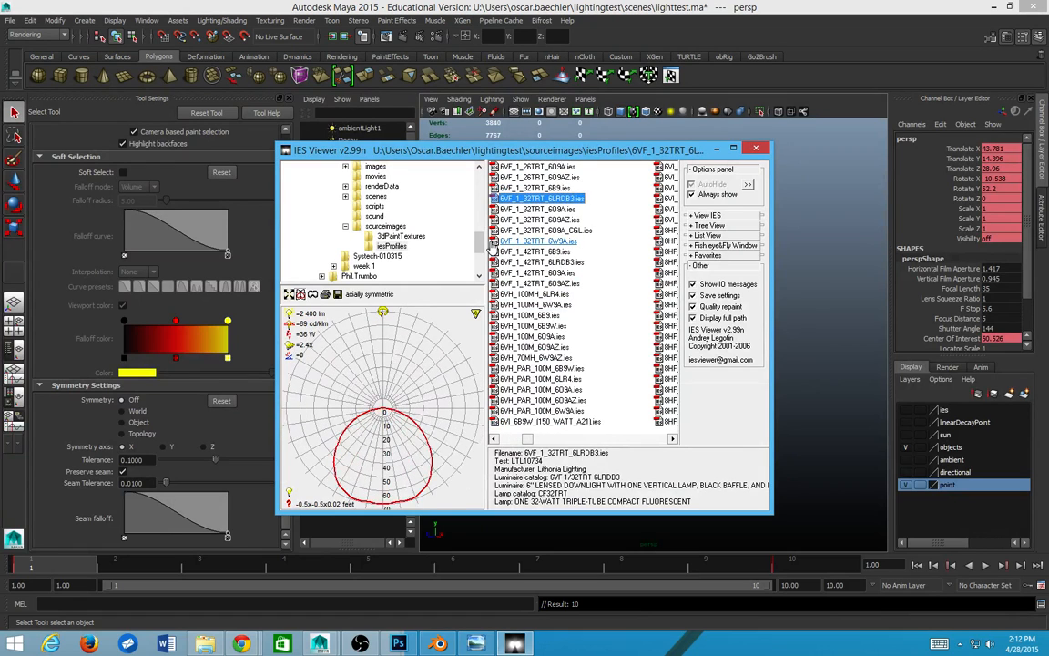
pyautogui.press('Down')
pyautogui.press('Down')
pyautogui.press('Down')
pyautogui.press('Down')
pyautogui.press('Down')
pyautogui.press('Down')
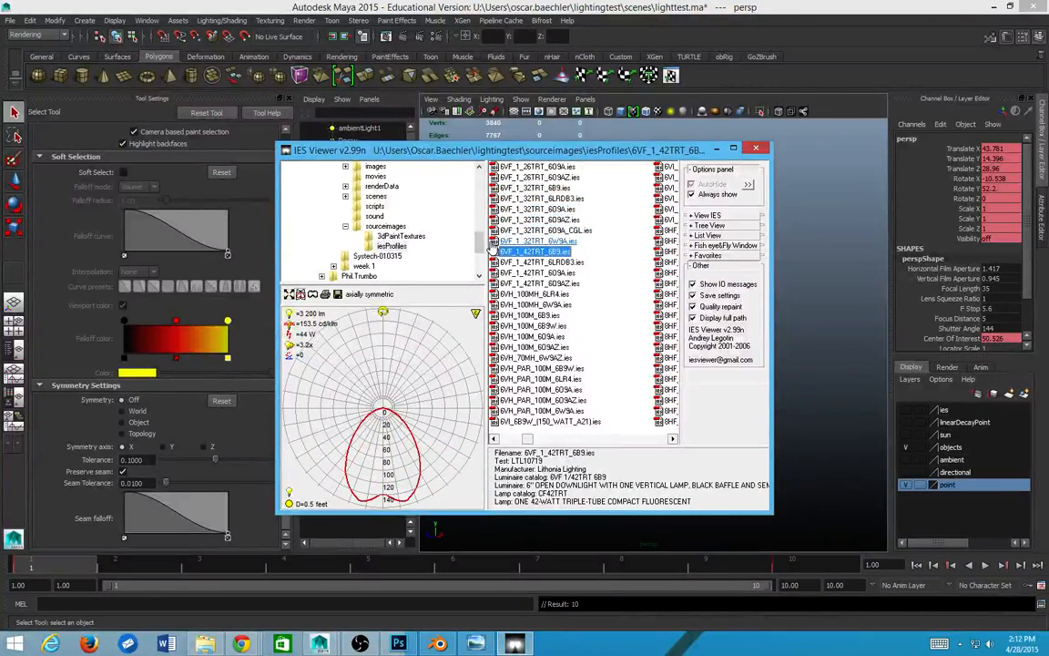
# Step: Switch to Maya and, in the mental ray render settings, delete the Physical Sun and Sky and turn off Final Gathering
pyautogui.hotkey('alt', 'Tab')
pyautogui.scroll(8, 550, 224)
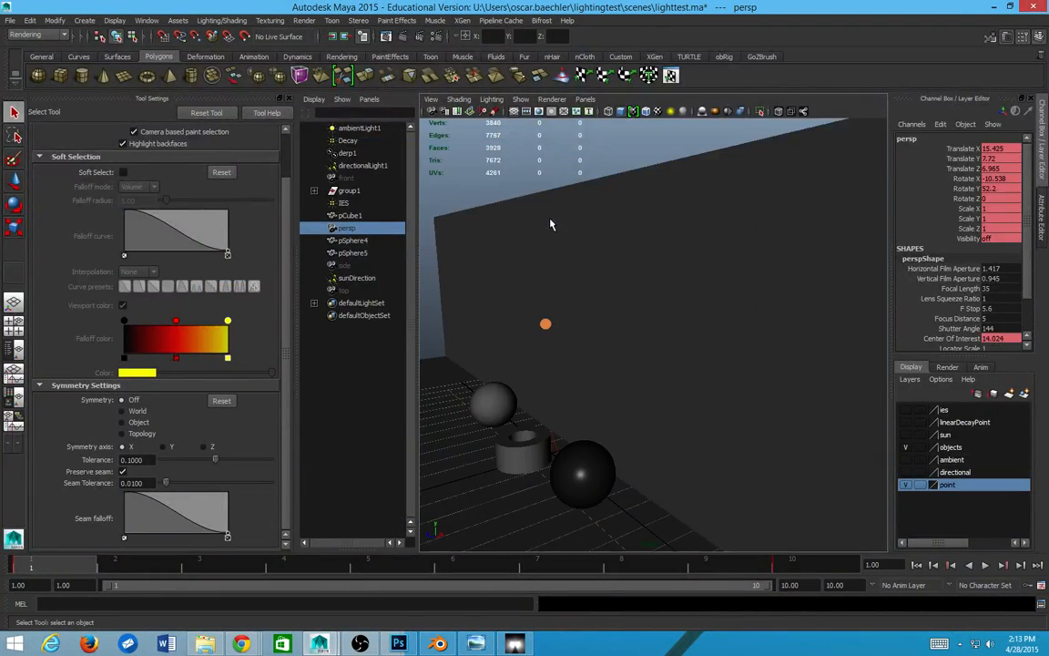
pyautogui.scroll(-5, 544, 238)
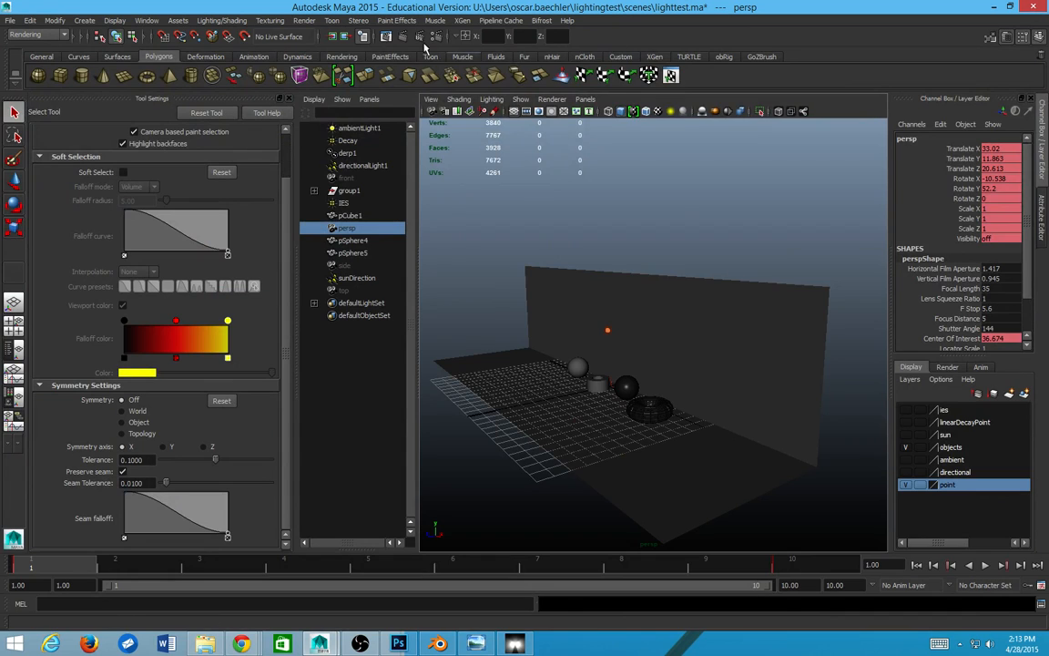
pyautogui.click(393, 36)
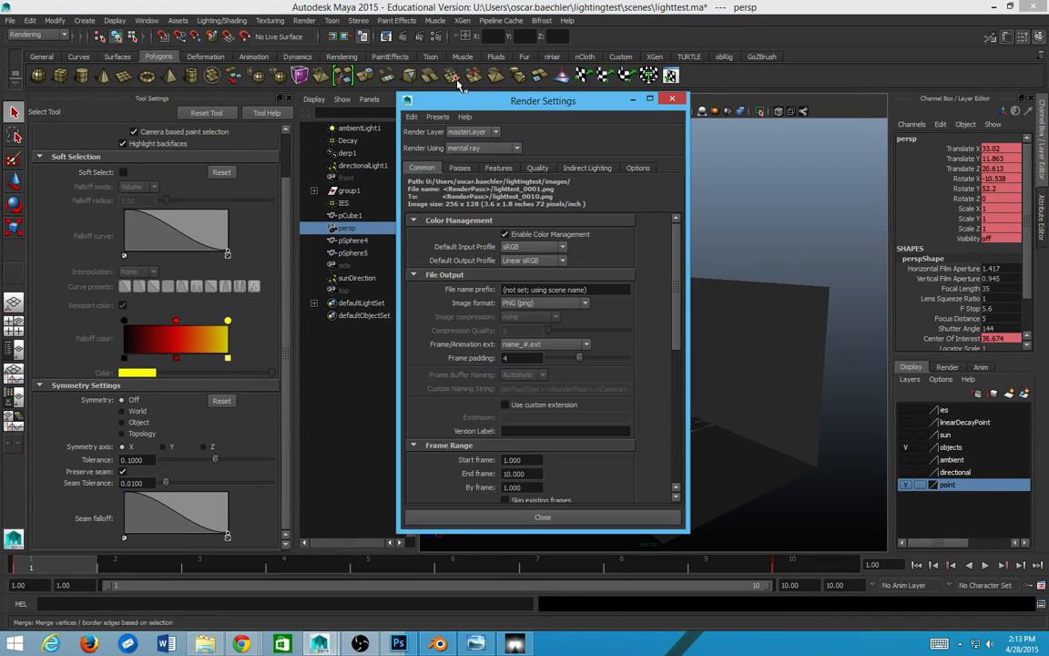
pyautogui.click(588, 167)
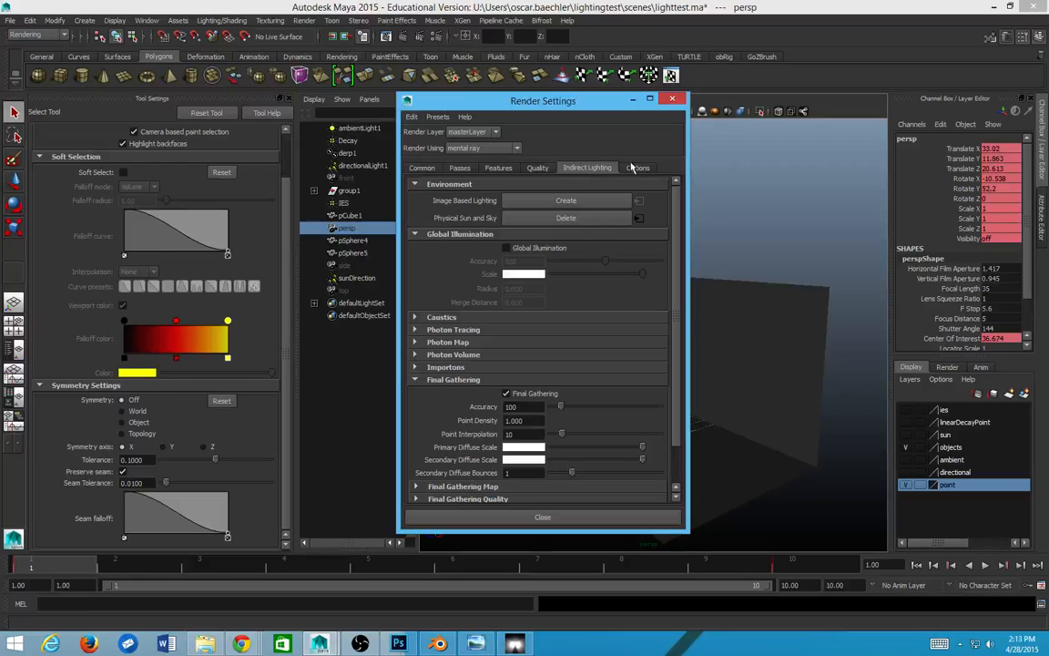
pyautogui.click(508, 394)
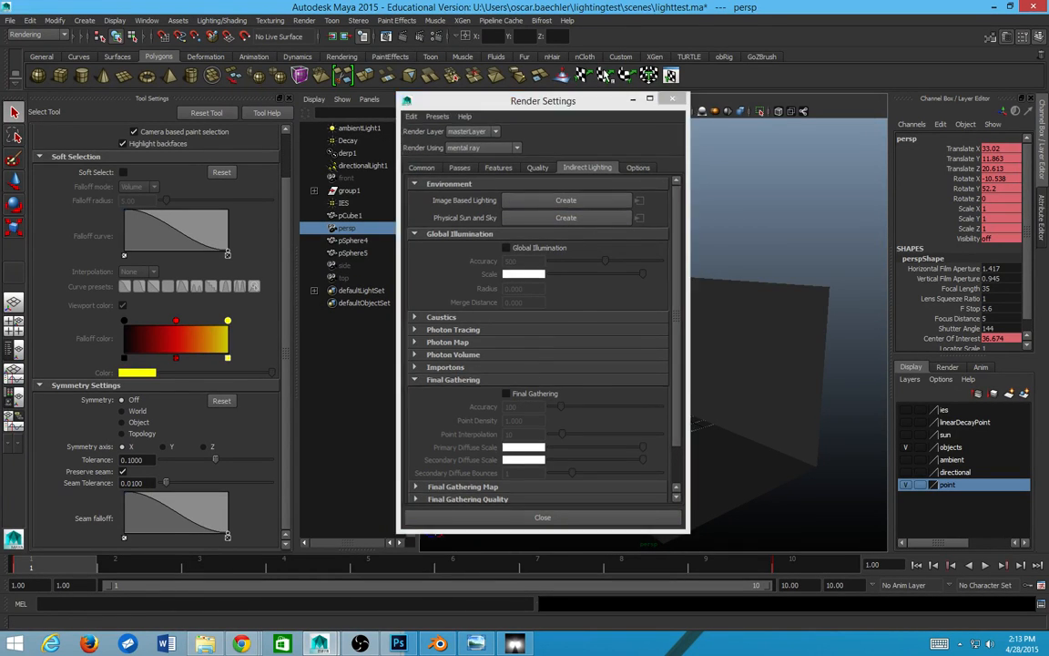
pyautogui.click(672, 98)
# Step: Render the persp view with mental ray, inspect the point light result up close, and close the Render View
pyautogui.click(399, 38)
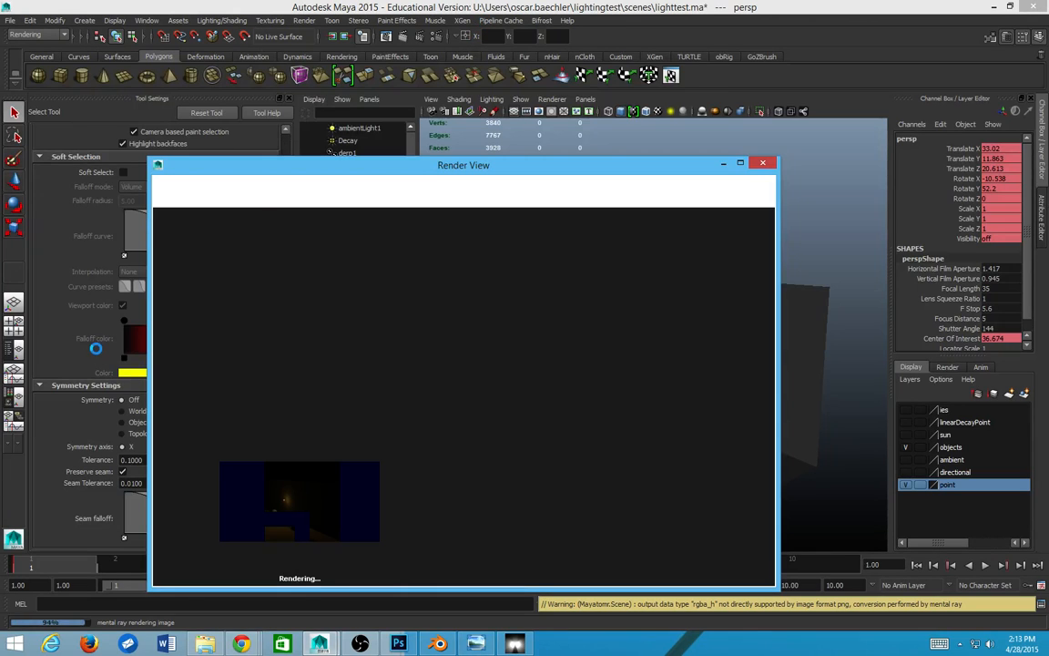
pyautogui.scroll(5, 443, 441)
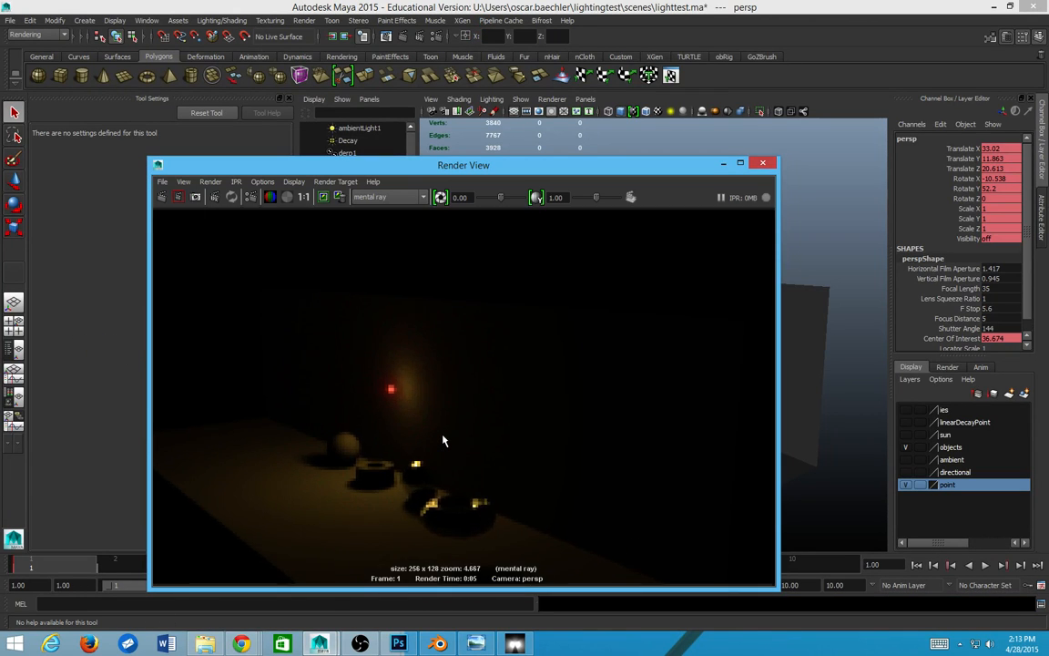
pyautogui.scroll(-3, 446, 436)
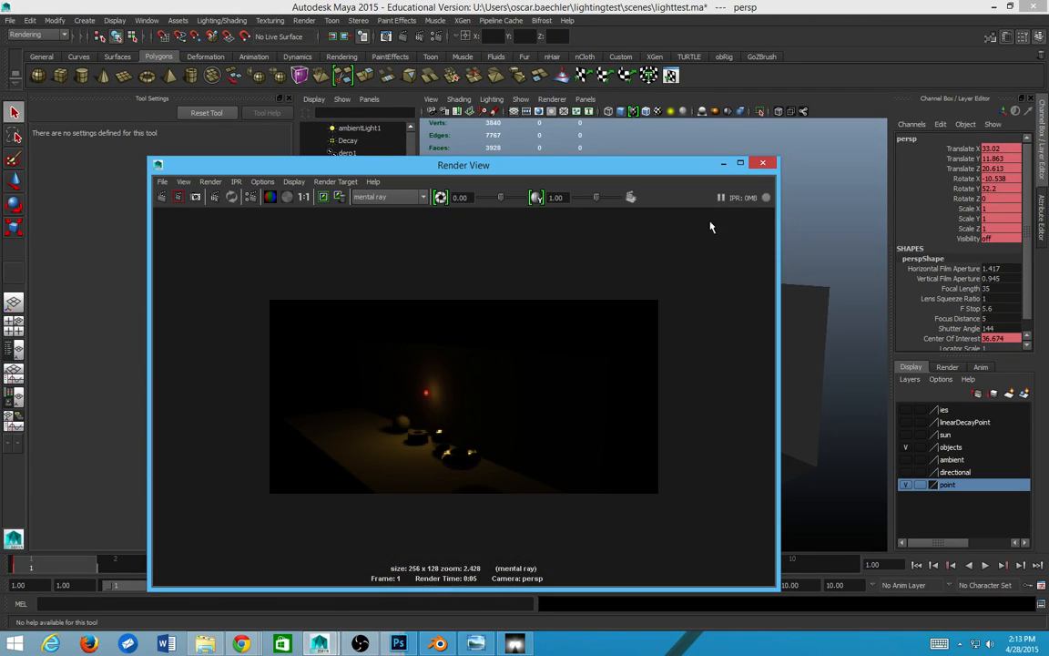
pyautogui.click(763, 163)
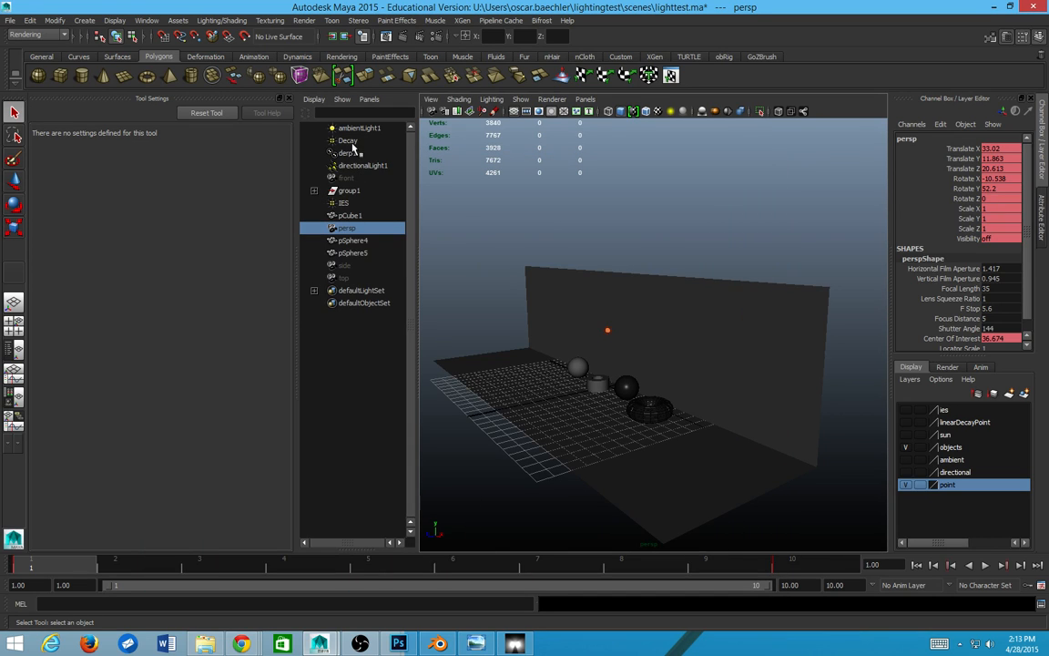
# Step: Select pointLight1 inside group1 in the Outliner and change its light color to white
pyautogui.click(348, 141)
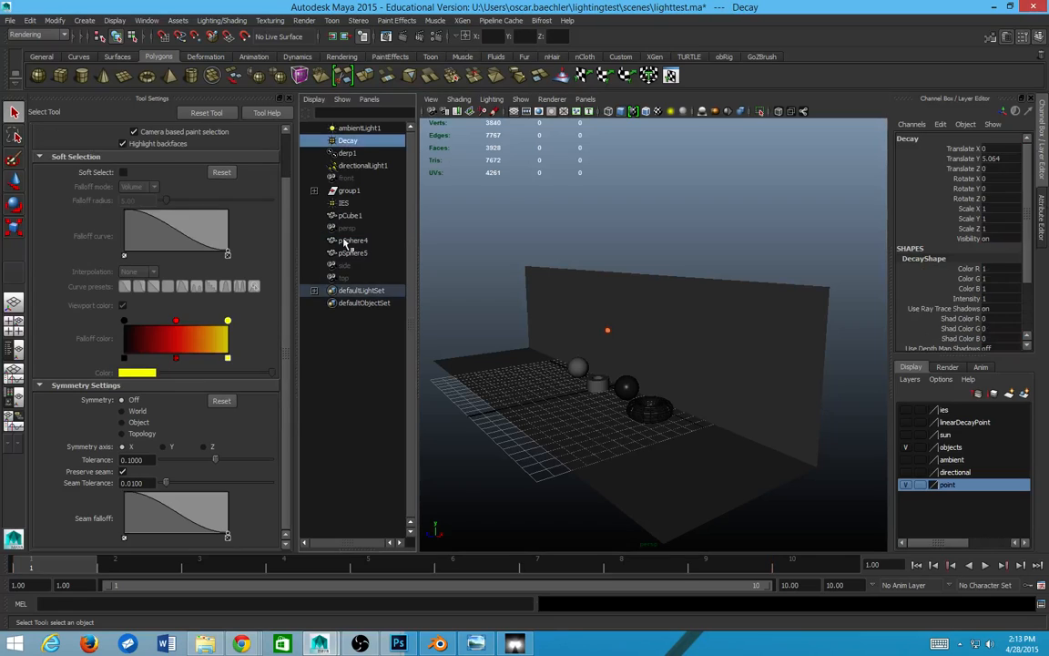
pyautogui.click(313, 291)
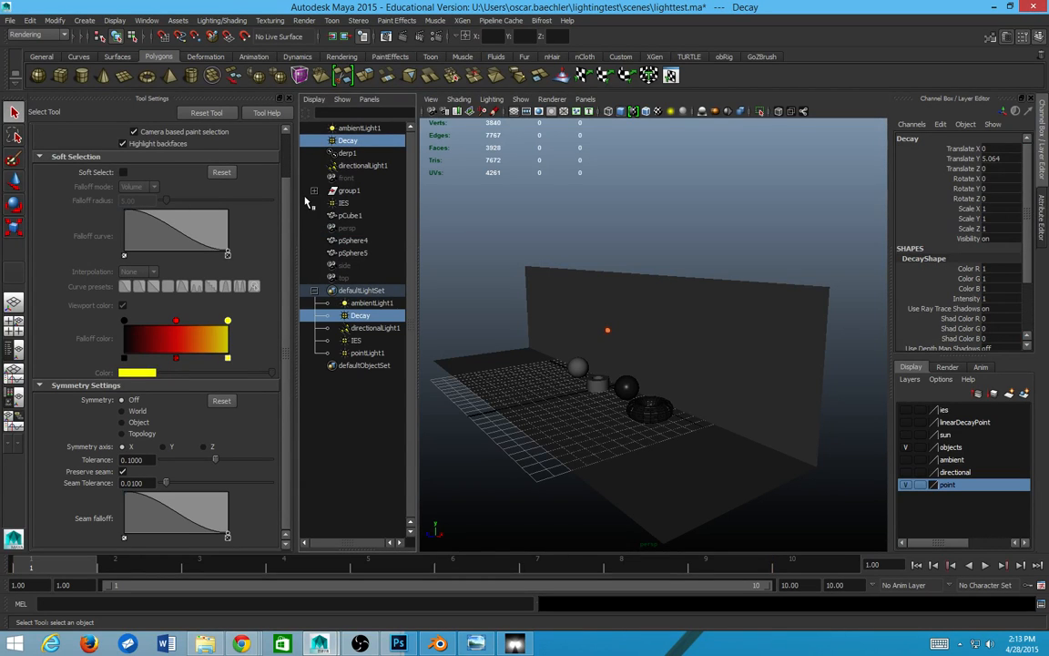
pyautogui.click(314, 191)
pyautogui.click(329, 203)
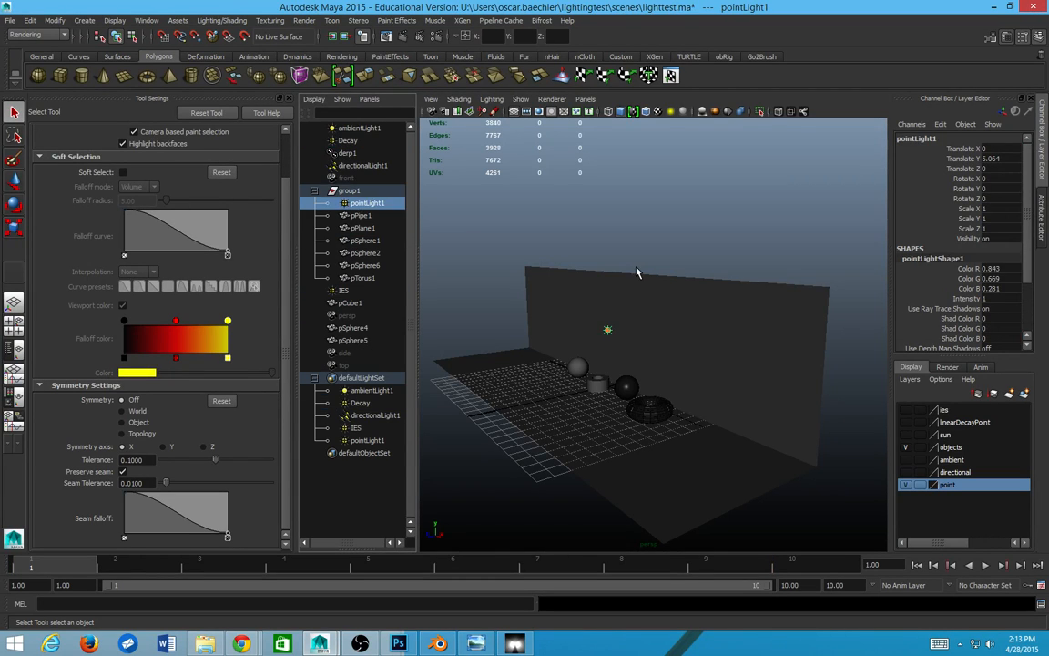
pyautogui.hotkey('ctrl', 'a')
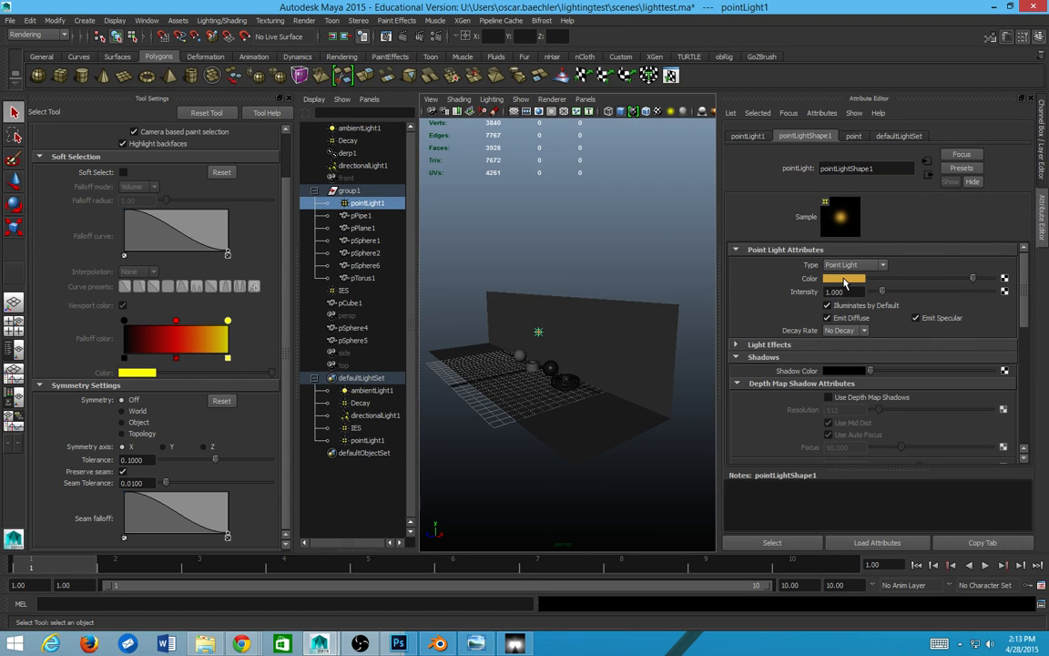
pyautogui.click(844, 279)
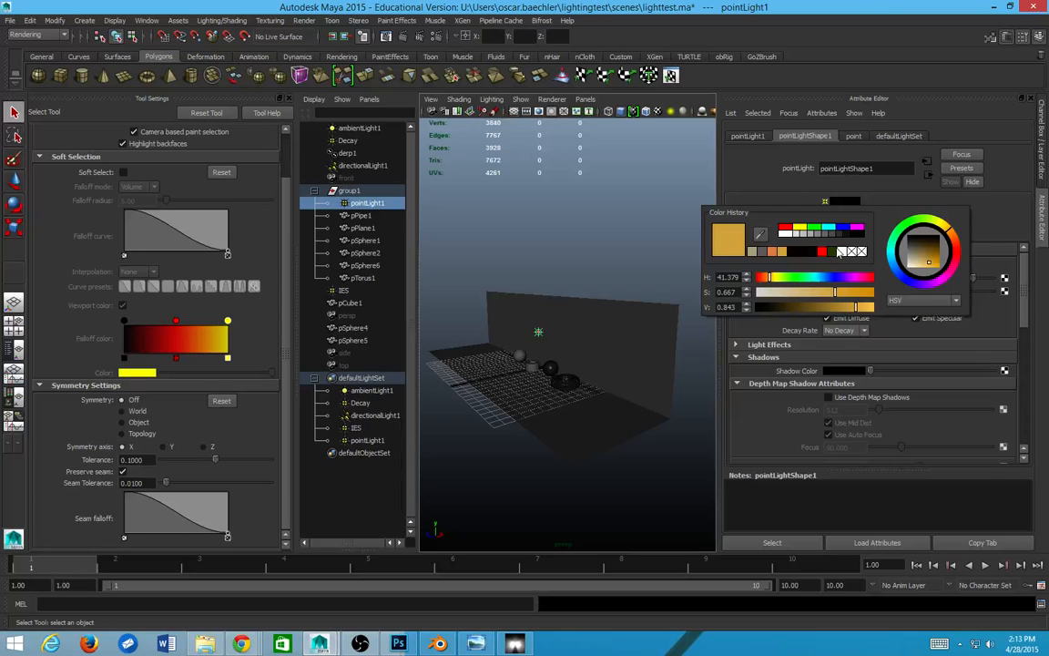
pyautogui.click(841, 256)
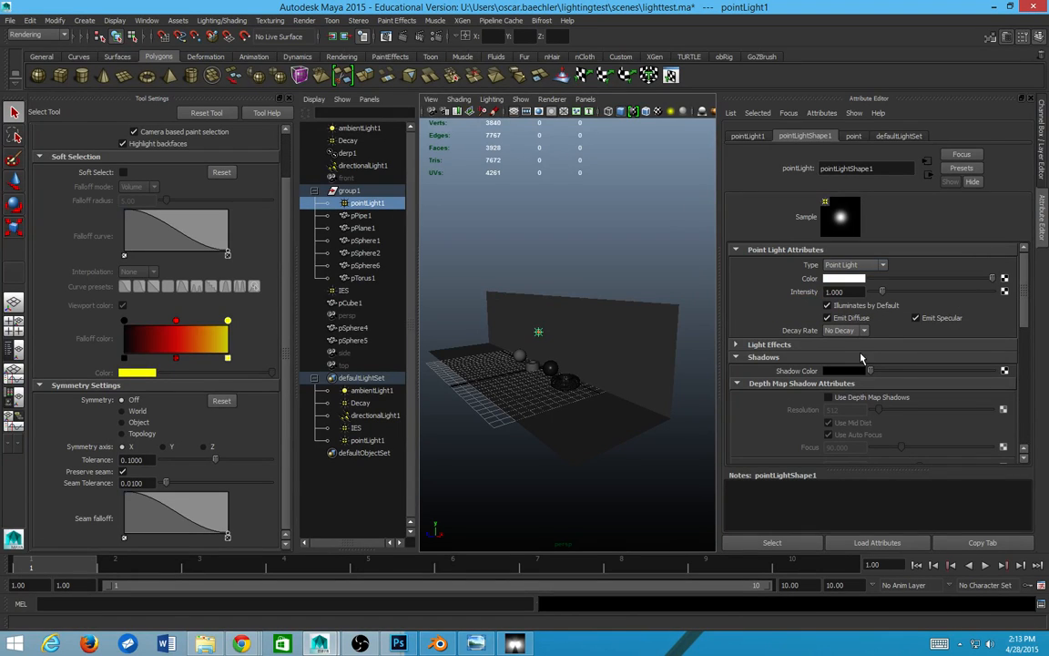
# Step: Create a mental ray light profile node for pointLightShape1 through its Light Profile attribute
pyautogui.scroll(-3, 801, 334)
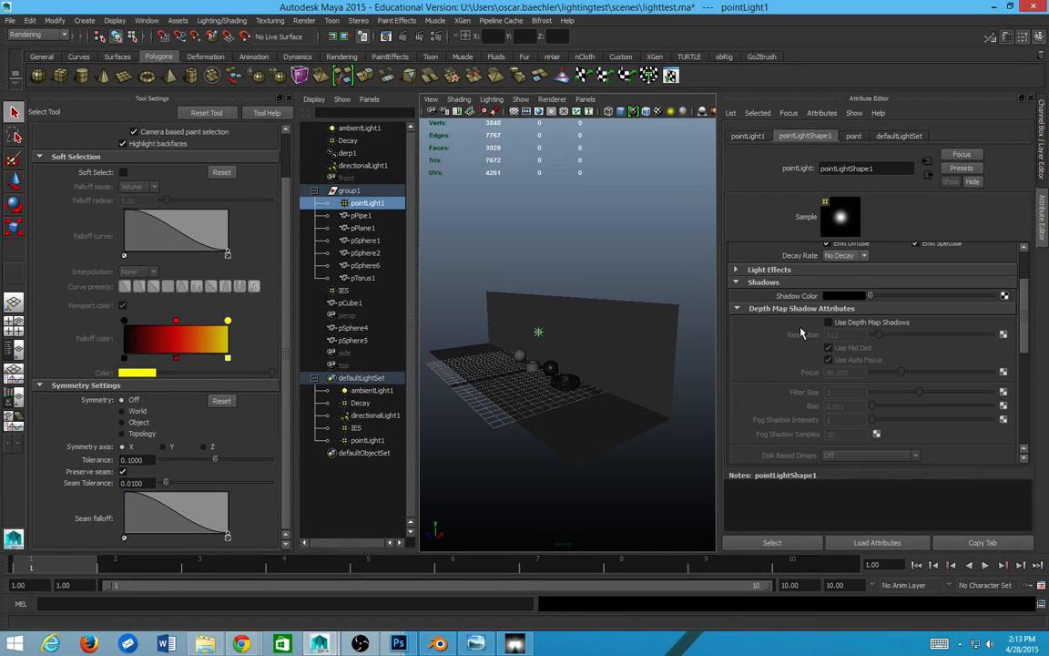
pyautogui.scroll(-5, 801, 334)
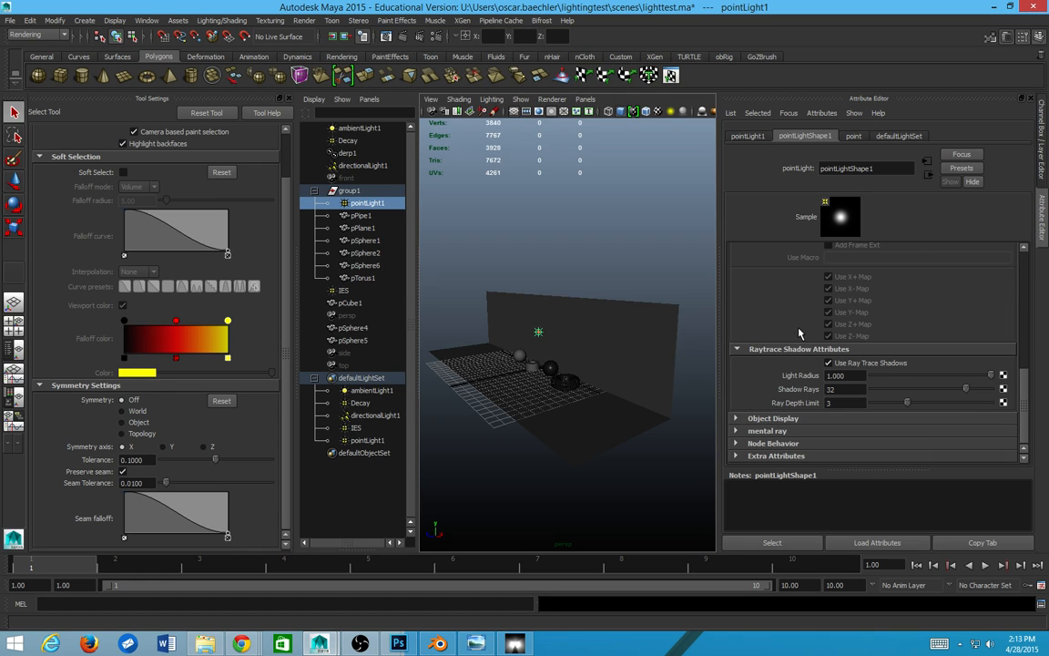
pyautogui.click(737, 431)
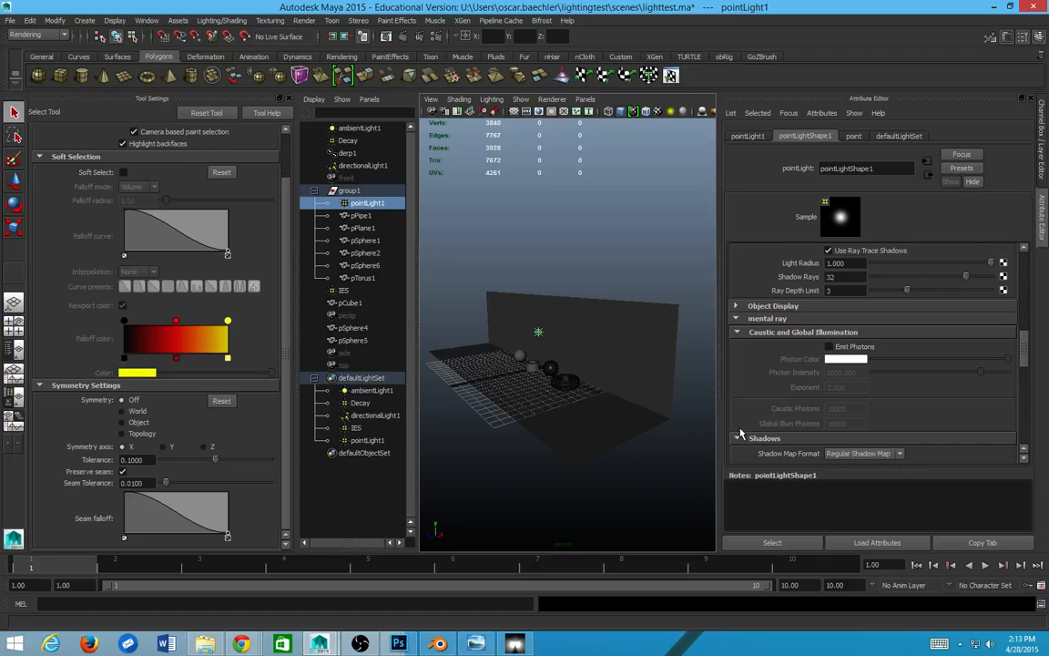
pyautogui.scroll(-8, 765, 357)
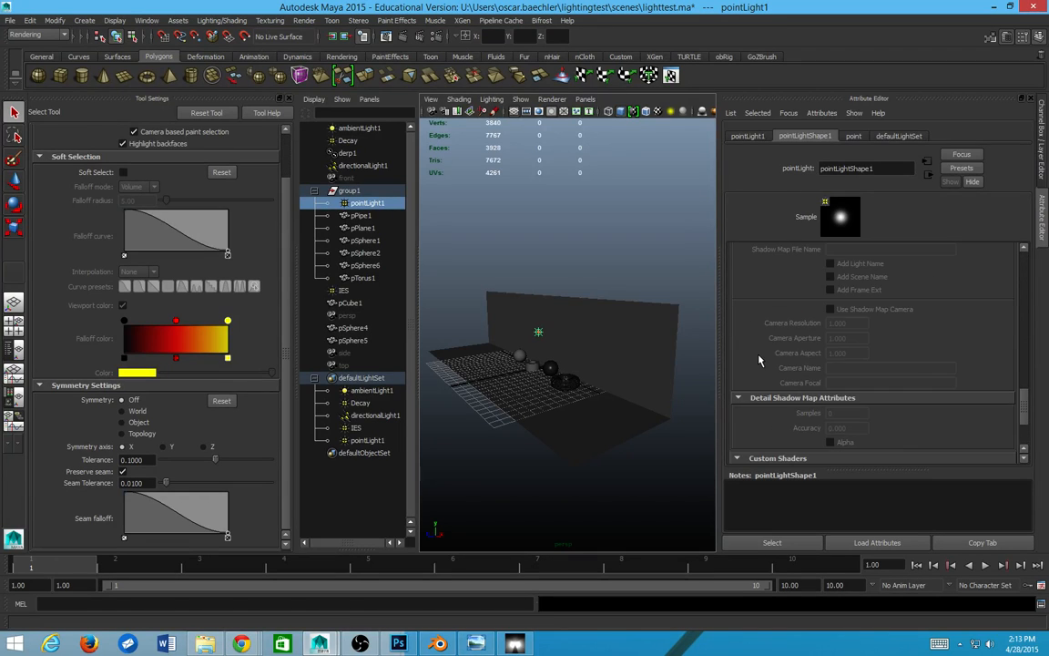
pyautogui.scroll(-2, 759, 360)
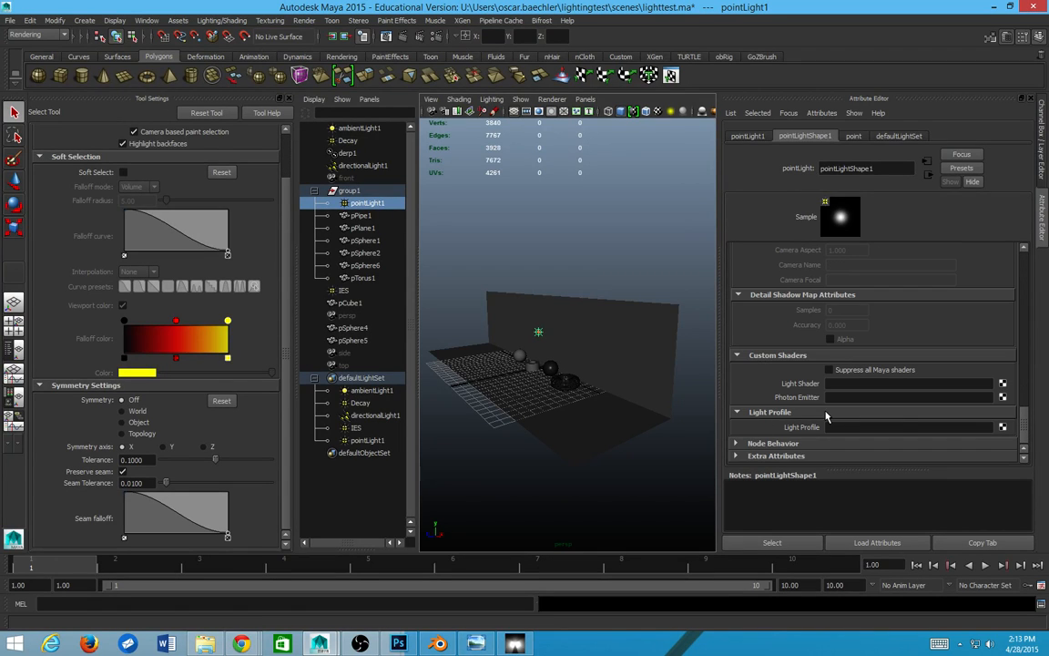
pyautogui.click(1003, 428)
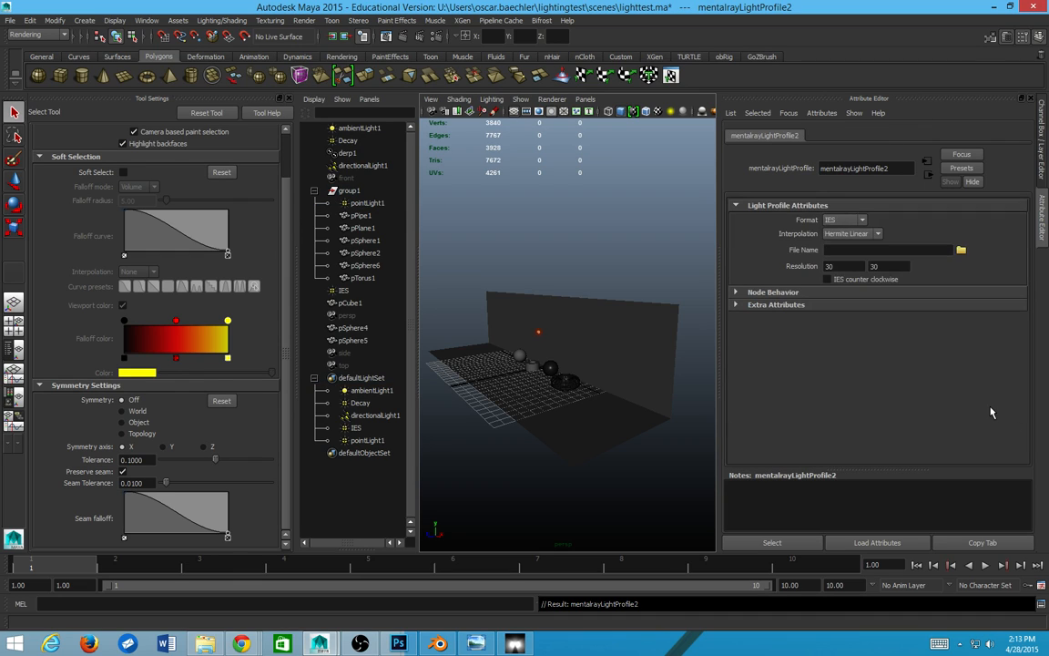
# Step: Load 6HF_2_26DTT_F6W1AZ.ies from the project's sourceimages/iesProfiles folder as the light profile's file
pyautogui.click(962, 251)
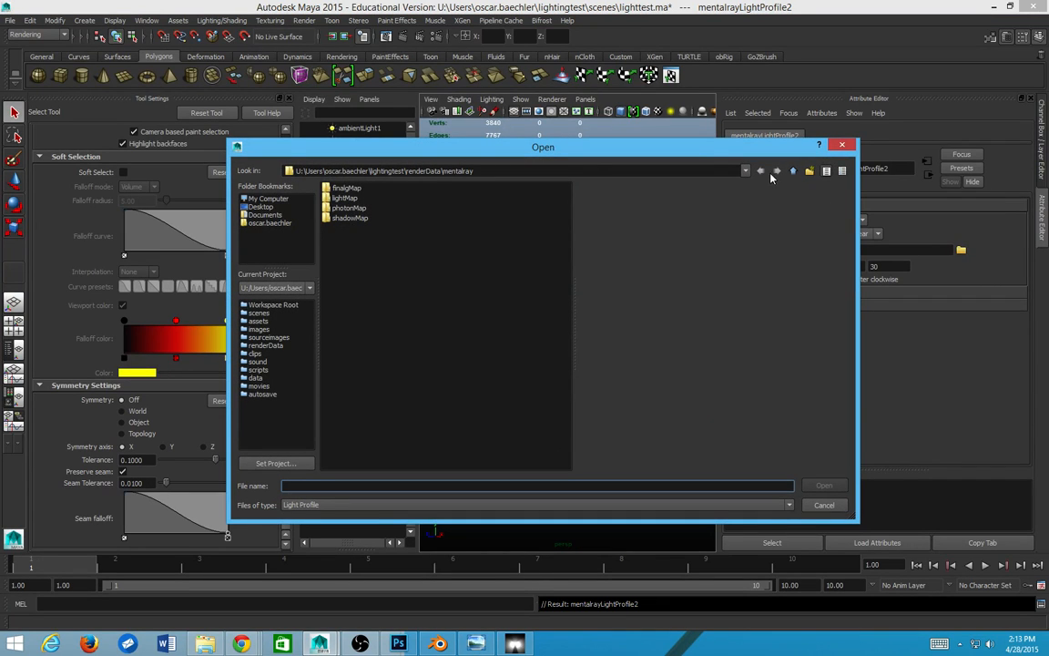
pyautogui.click(793, 171)
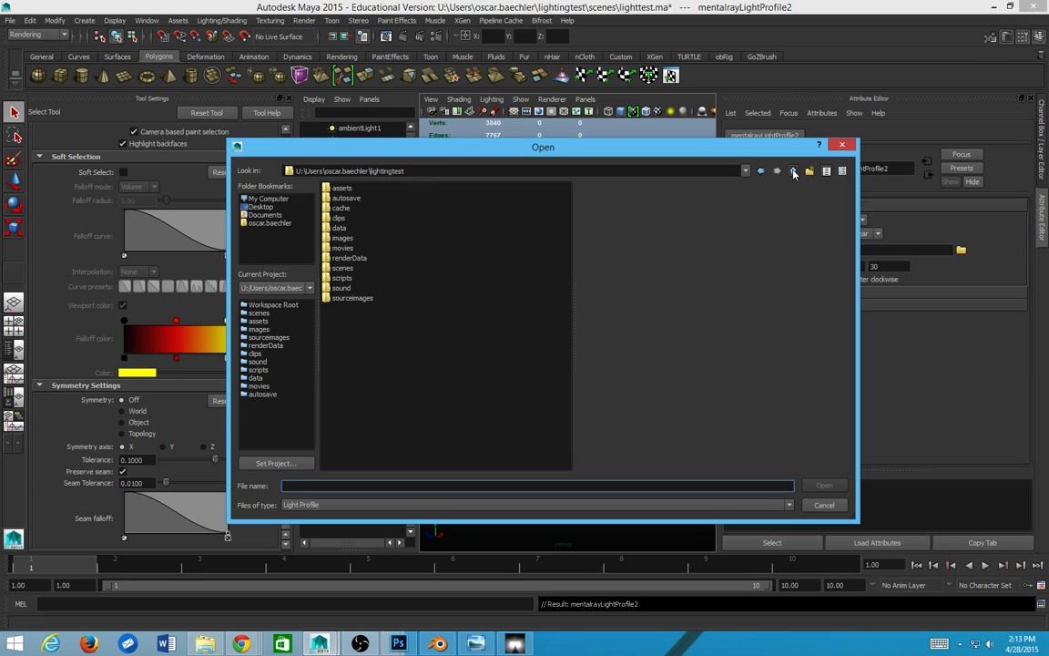
pyautogui.doubleClick(353, 298)
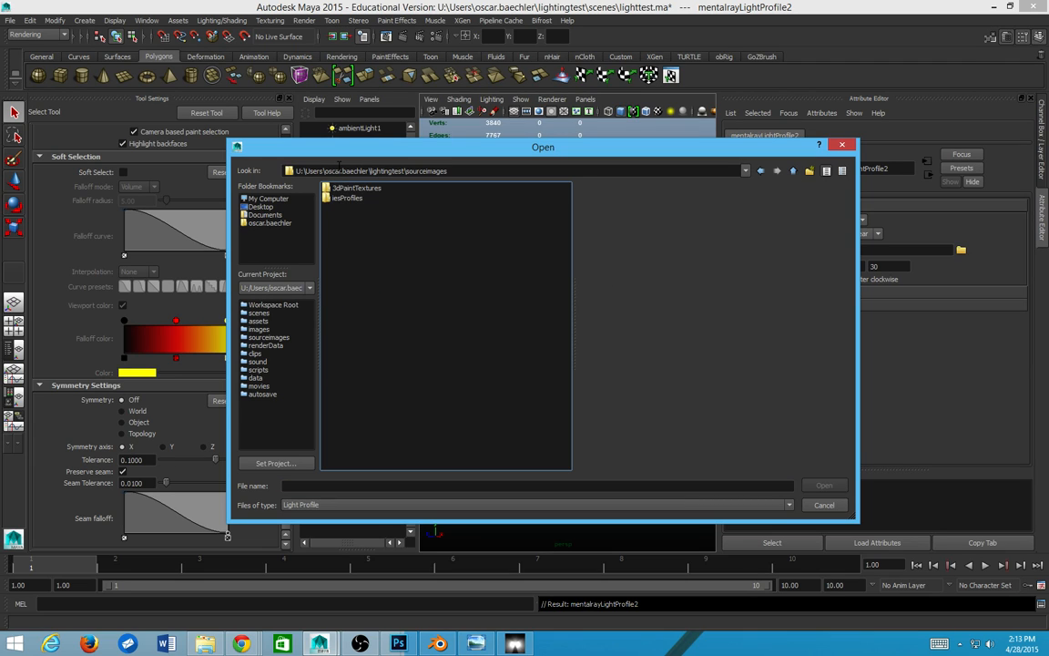
pyautogui.doubleClick(346, 198)
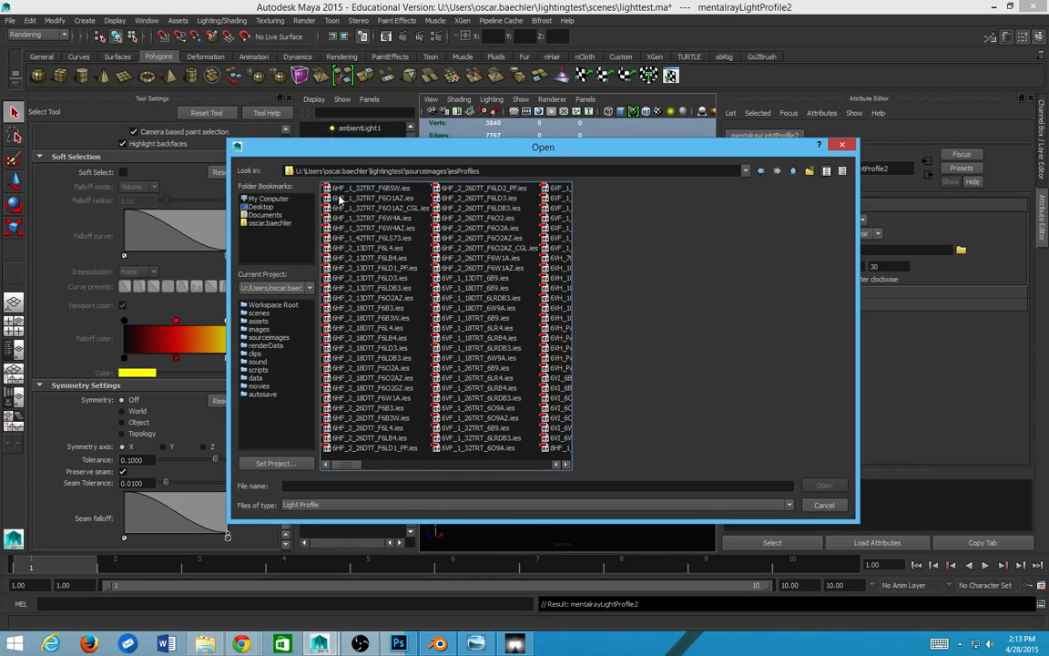
pyautogui.click(466, 269)
pyautogui.doubleClick(465, 269)
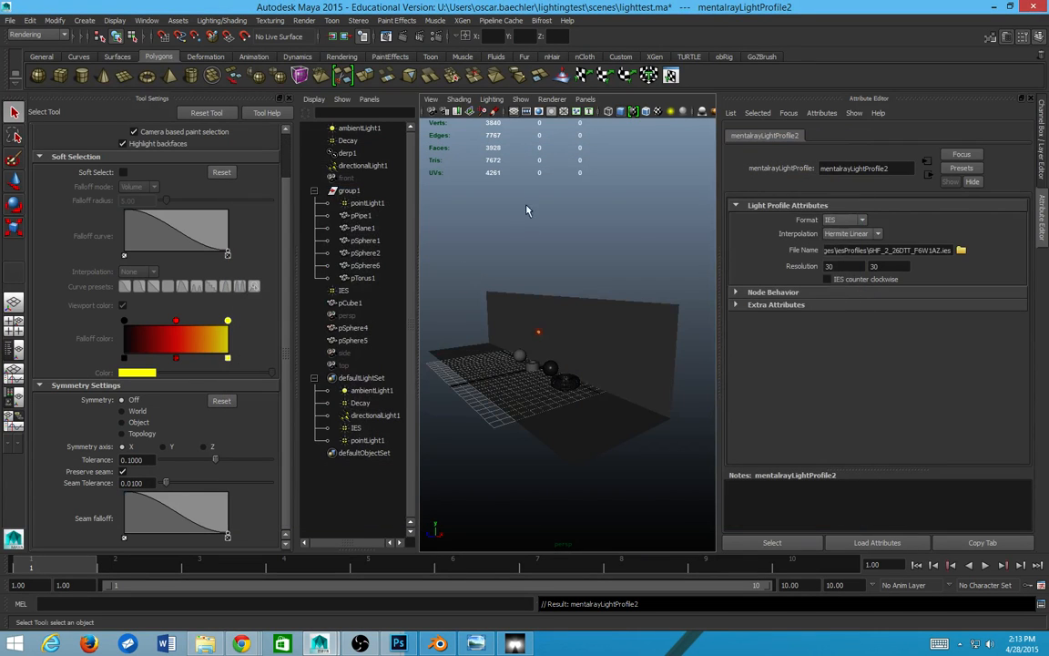
# Step: Render the persp view with the IES profile, inspect the light pattern up close, and close the Render View
pyautogui.click(404, 36)
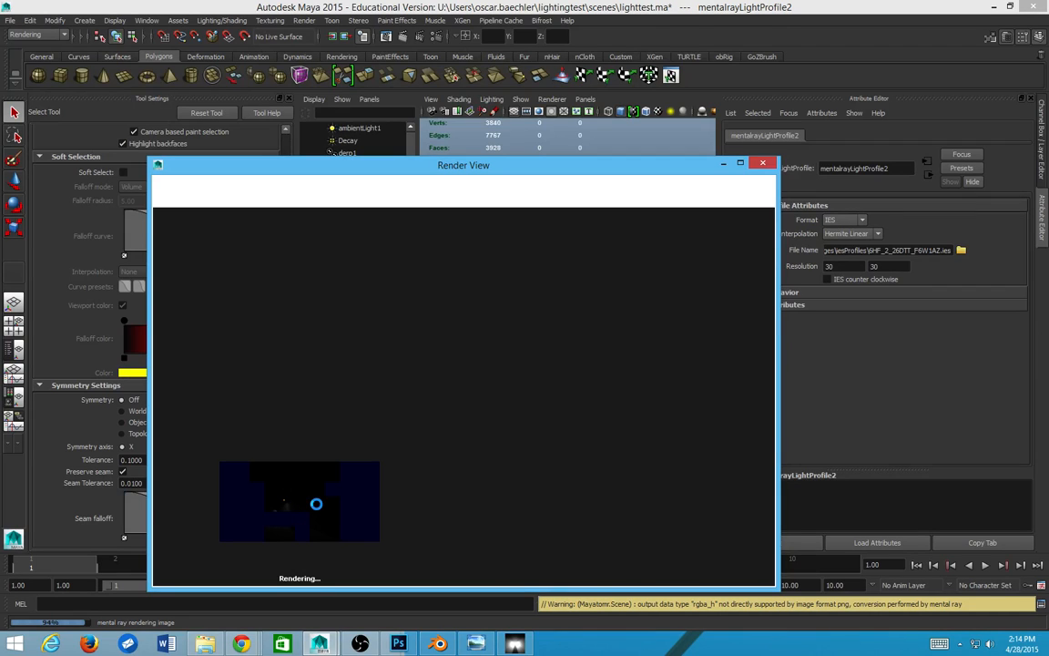
pyautogui.scroll(3, 328, 504)
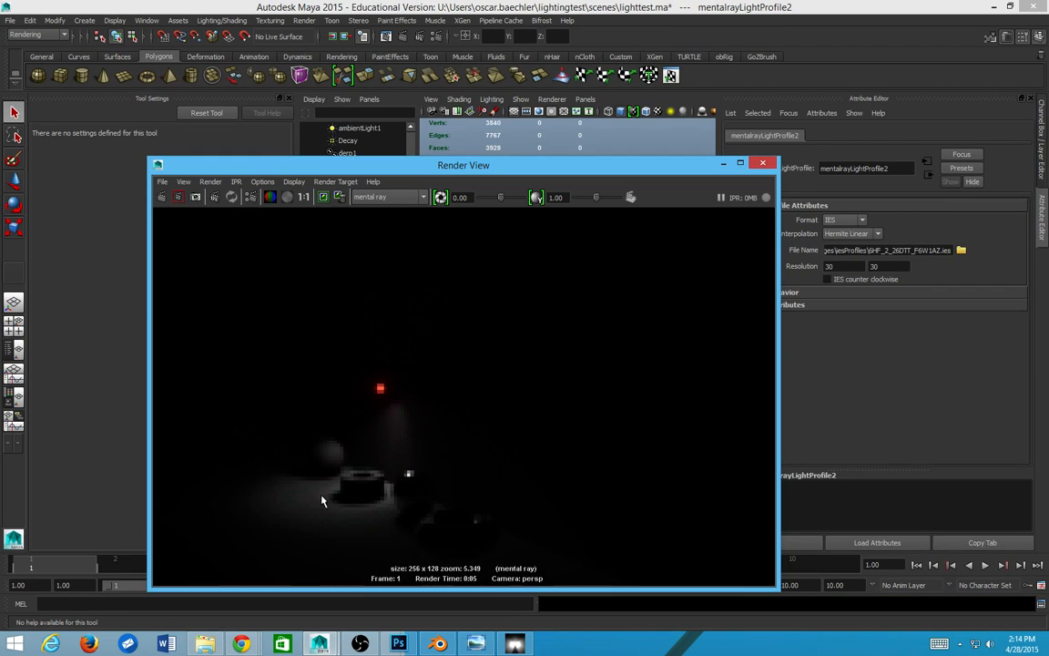
pyautogui.scroll(-5, 328, 487)
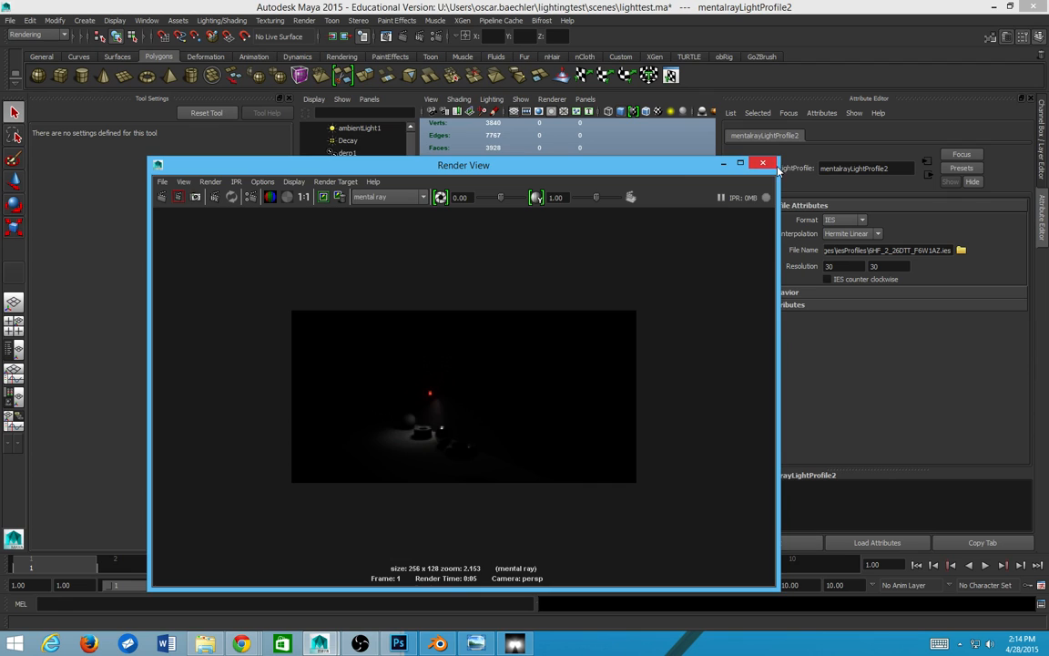
pyautogui.click(762, 163)
# Step: Set the render image size preset to HD 540 in the common render settings
pyautogui.click(436, 37)
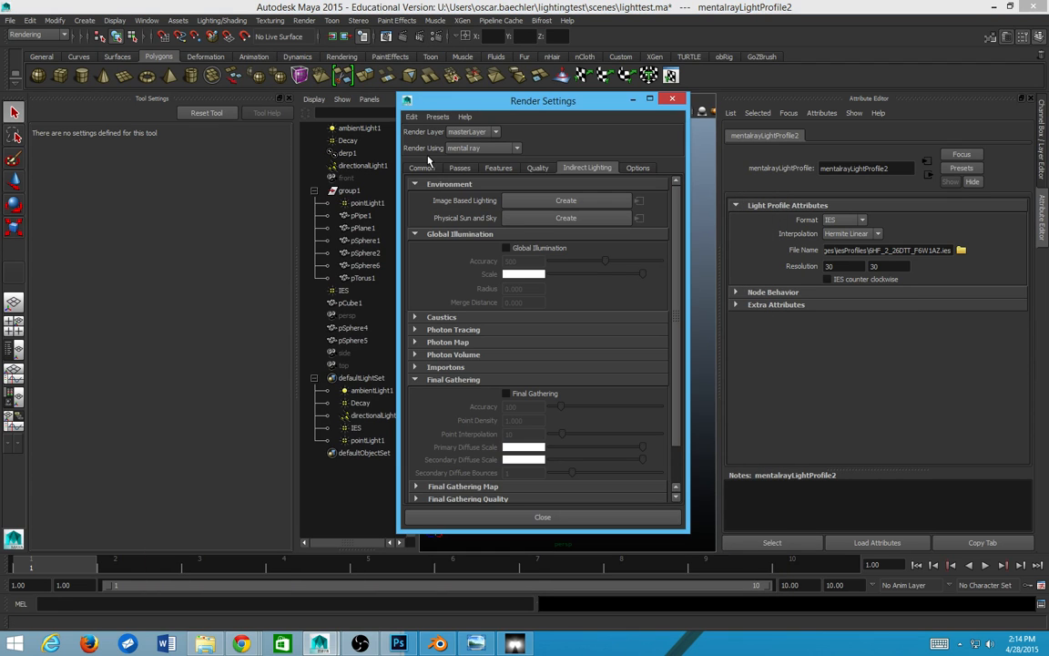
pyautogui.click(423, 168)
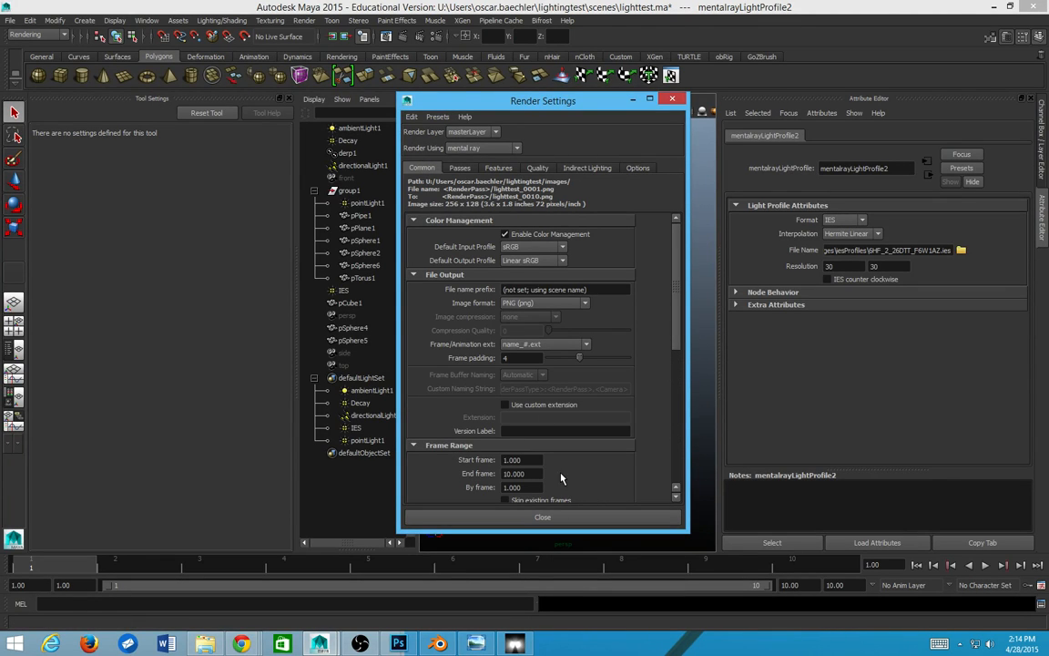
pyautogui.scroll(-8, 540, 467)
pyautogui.scroll(8, 540, 466)
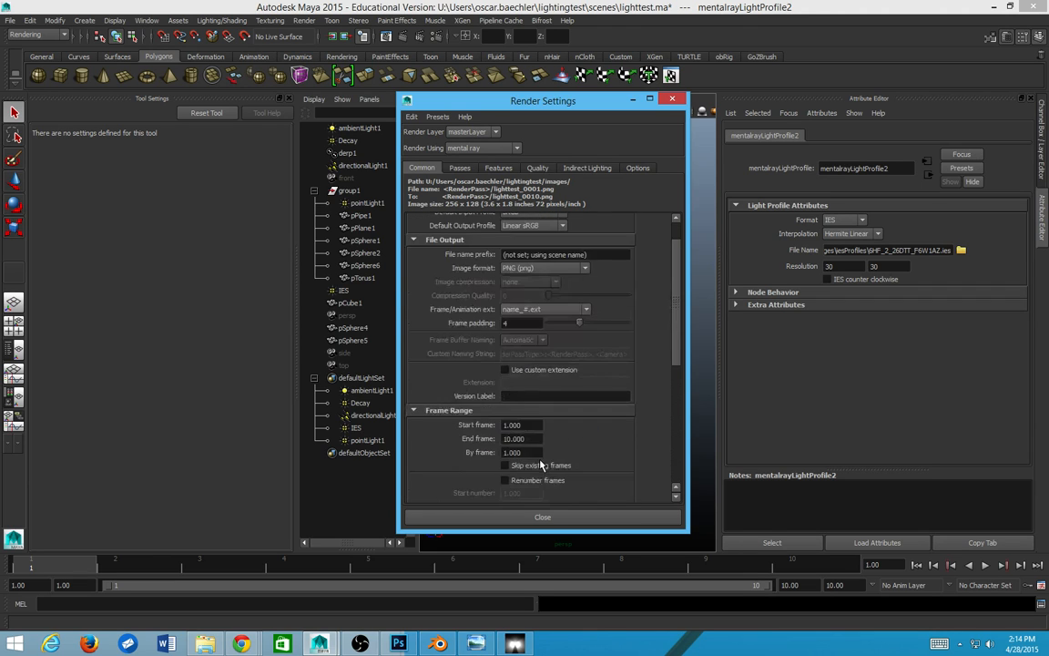
pyautogui.scroll(-8, 528, 343)
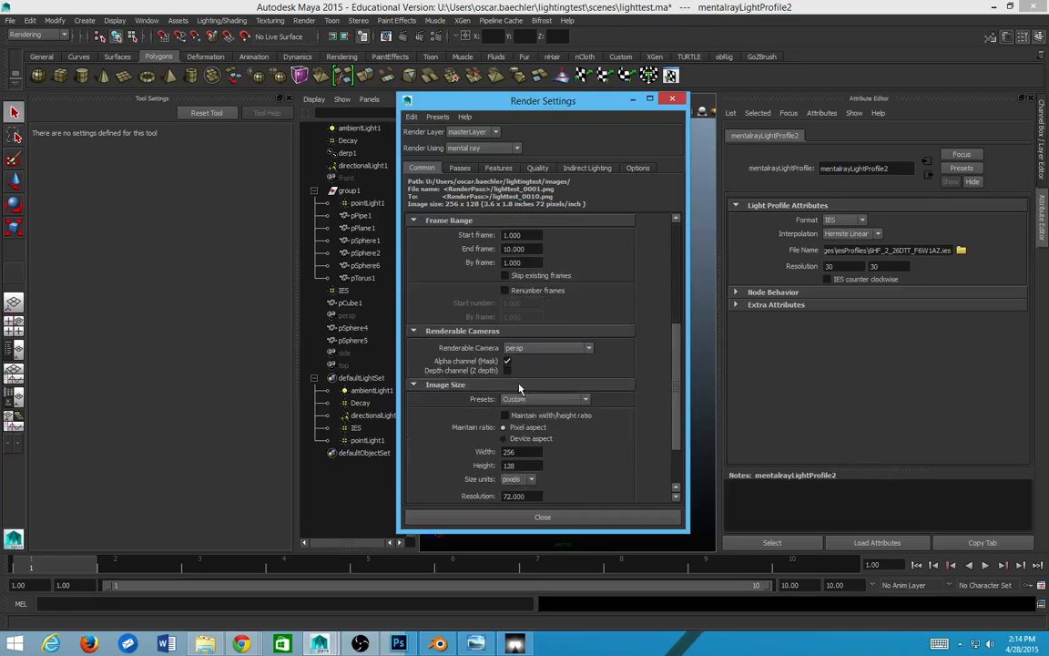
pyautogui.click(523, 399)
pyautogui.scroll(-3, 522, 444)
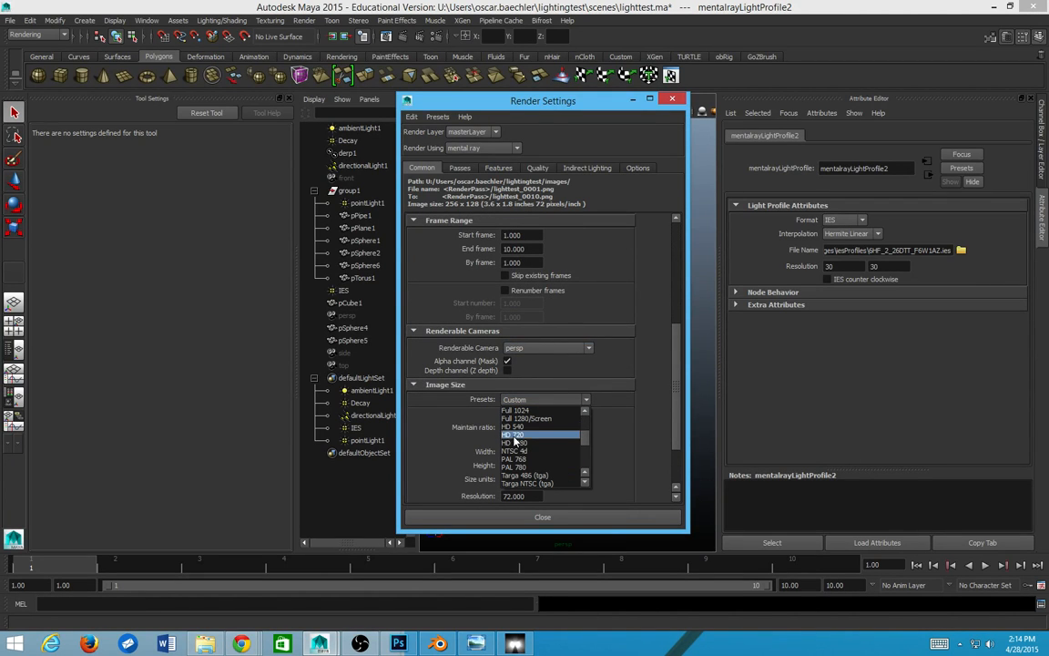
pyautogui.click(515, 428)
pyautogui.click(537, 517)
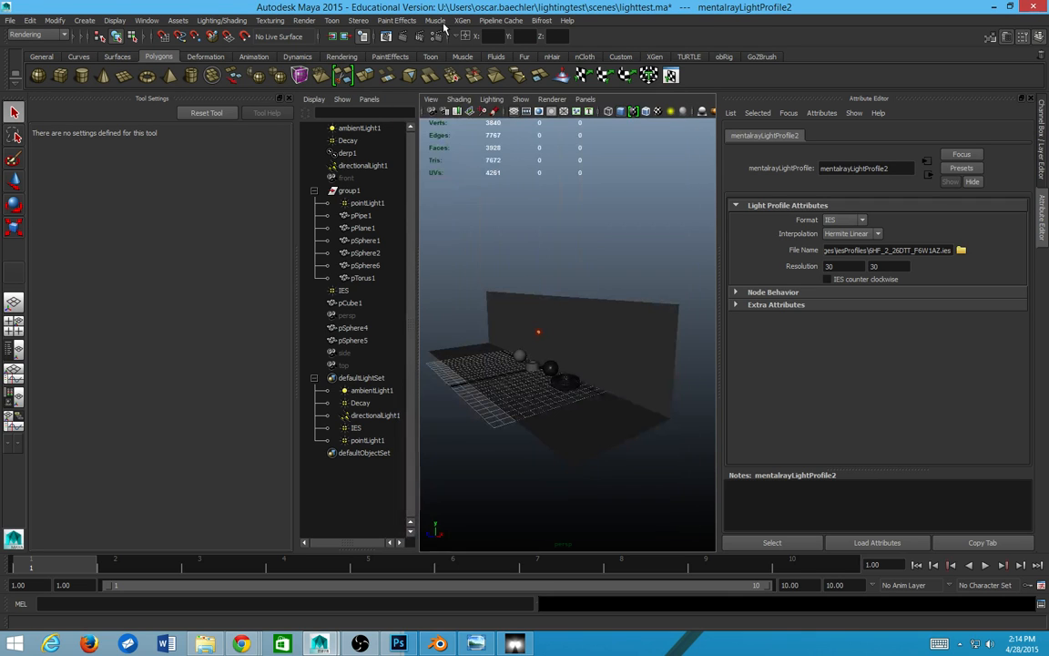
# Step: Render the persp view again, raise the rendered image's exposure to about 3.18 to inspect the light, and close the Render View
pyautogui.click(386, 36)
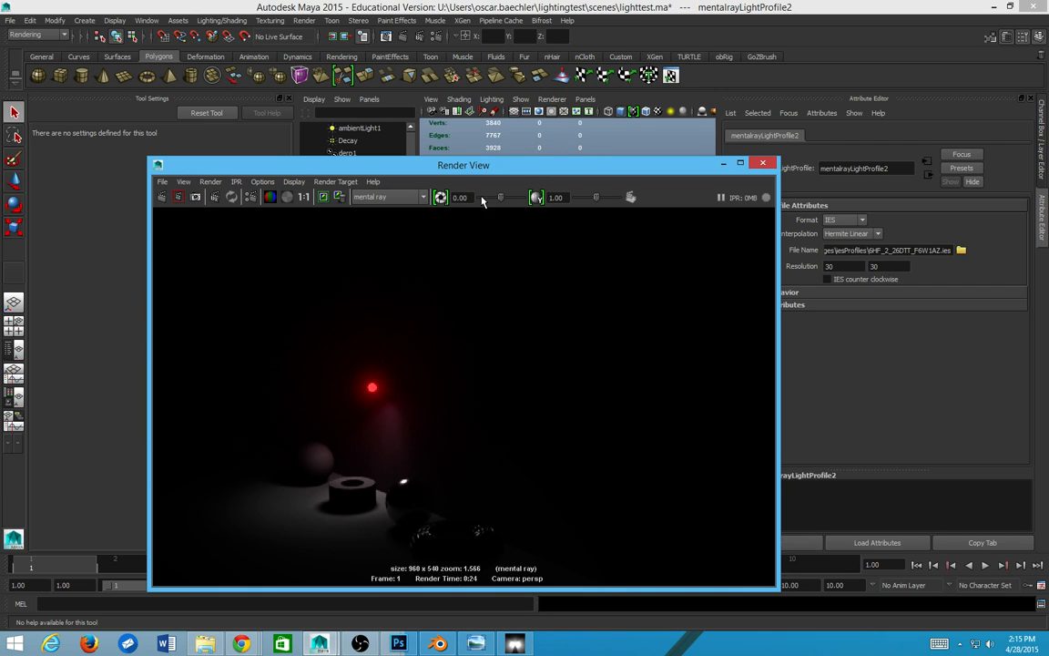
pyautogui.moveTo(505, 204); pyautogui.dragTo(520, 221)
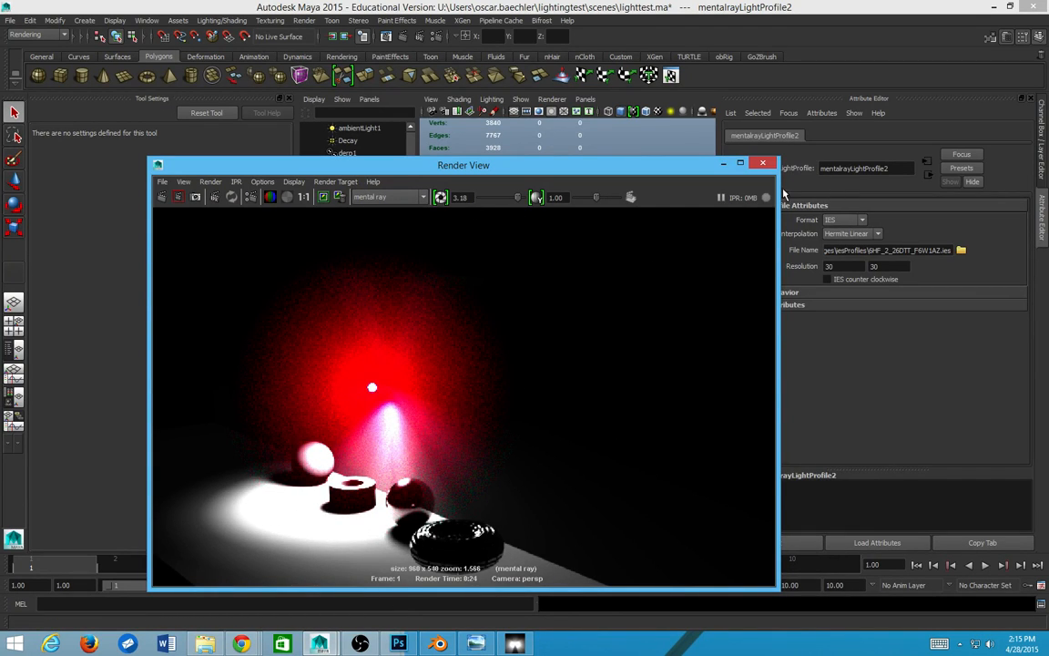
pyautogui.click(762, 163)
# Step: Create a polygon cone at the origin and hide the glowing sphere pSphere6 around the point light
pyautogui.scroll(3, 492, 349)
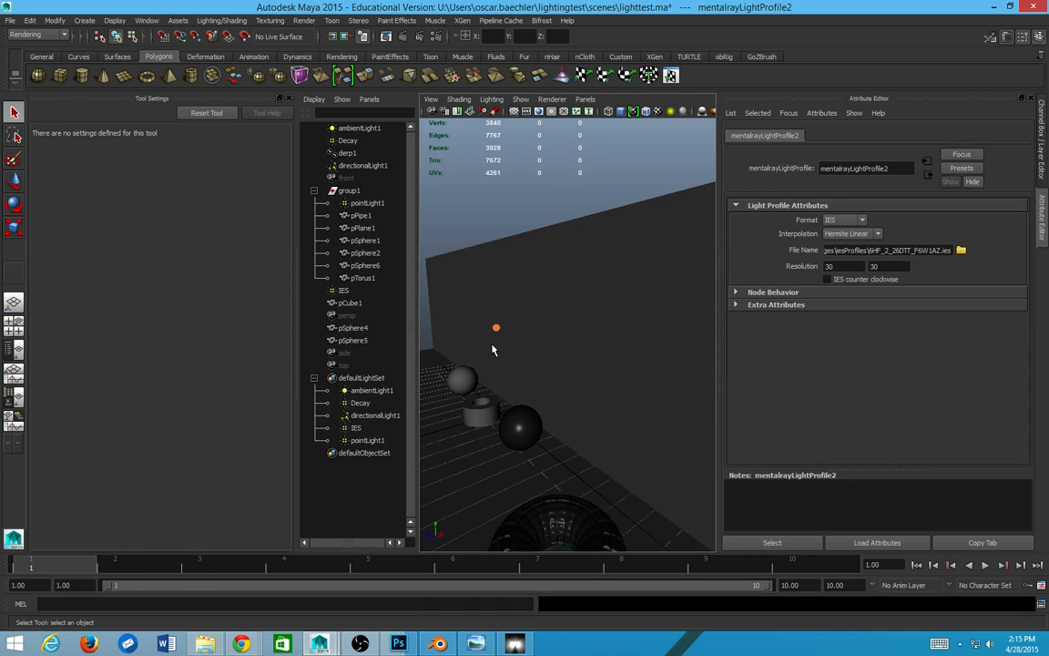
pyautogui.scroll(-8, 492, 348)
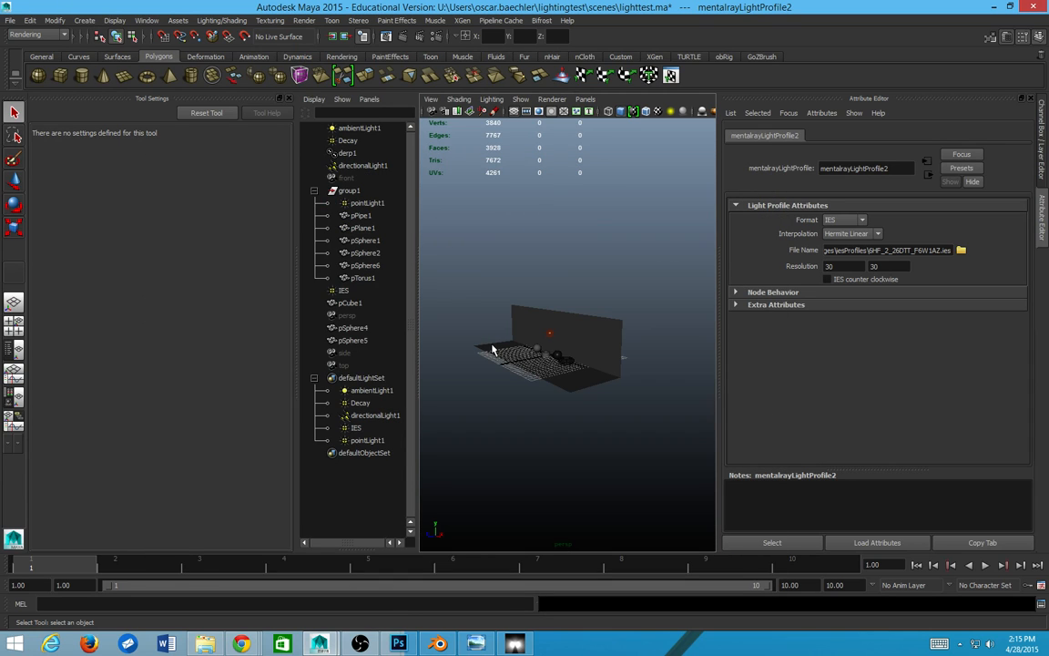
pyautogui.click(102, 76)
pyautogui.scroll(5, 462, 373)
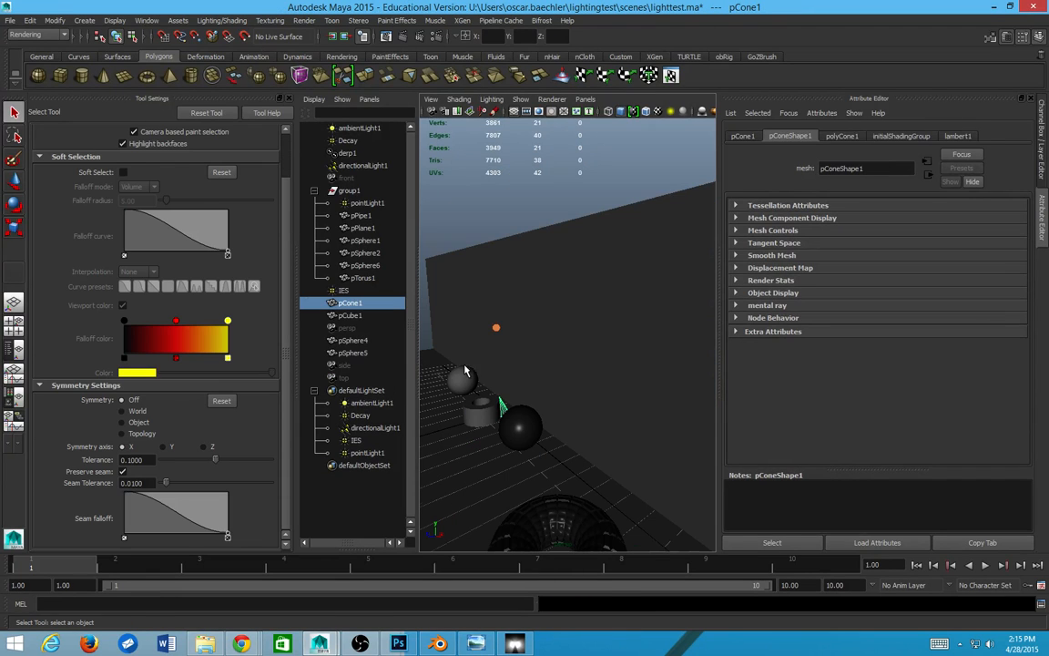
pyautogui.press('w')
pyautogui.click(497, 328)
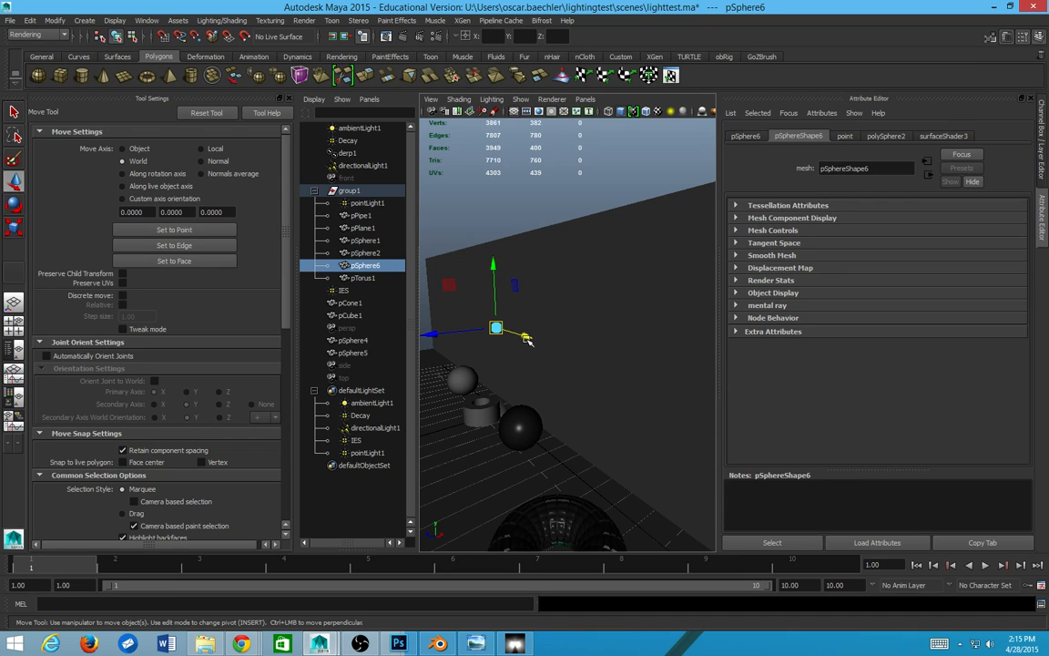
pyautogui.hotkey('ctrl', 'h')
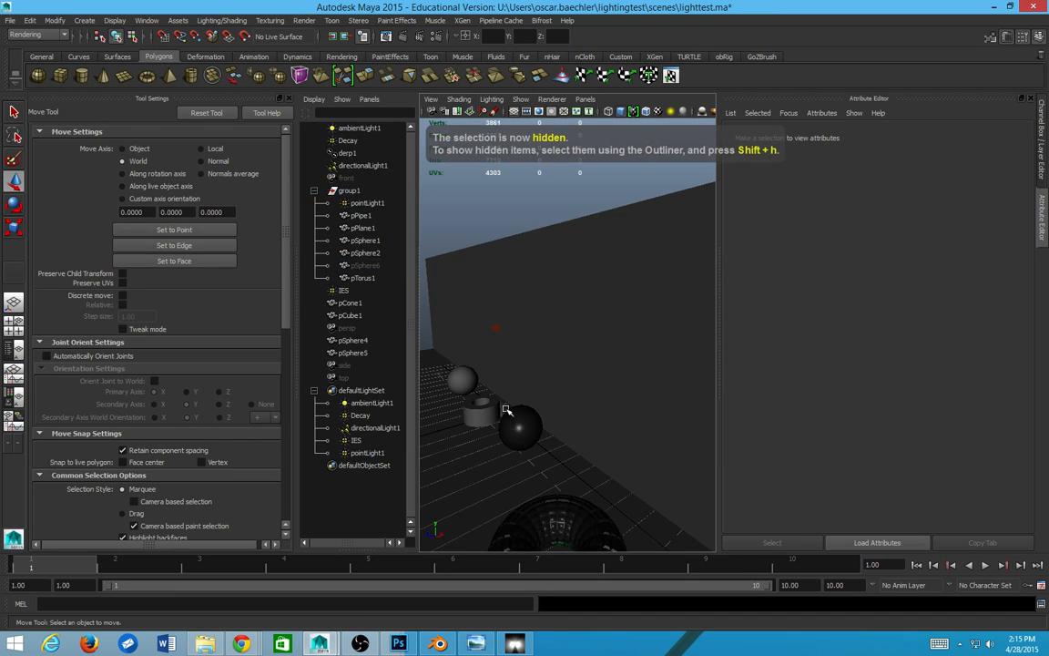
# Step: Move the cone pCone1 up from the floor to the point light's location as a lampshade
pyautogui.click(507, 411)
pyautogui.click(500, 409)
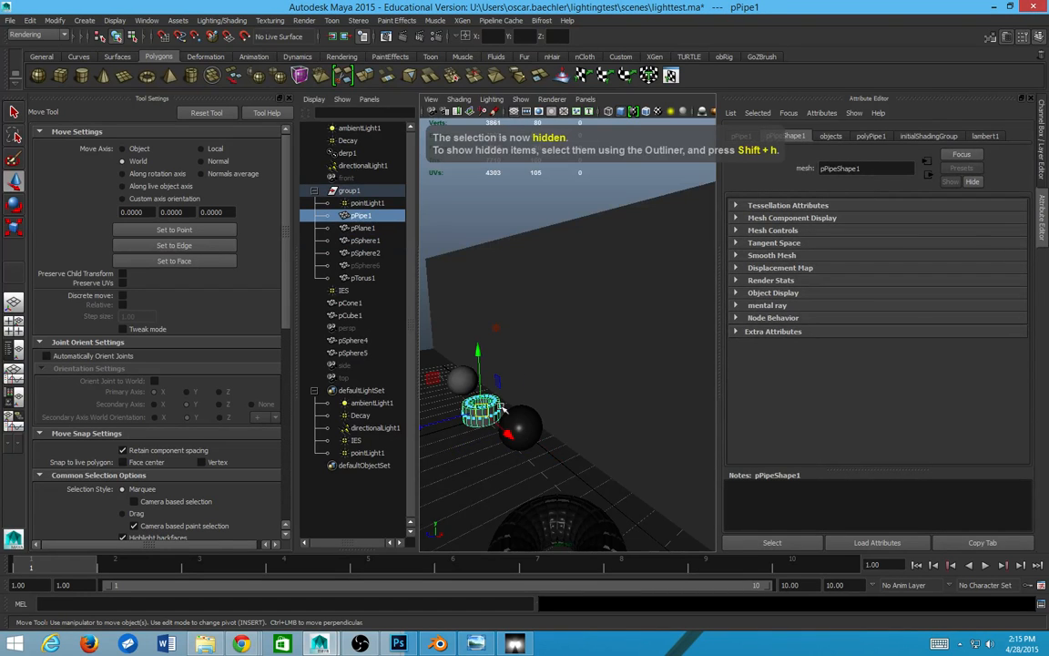
pyautogui.keyDown('alt'); pyautogui.moveTo(502, 408); pyautogui.dragTo(501, 429, button='right'); pyautogui.keyUp('alt')
pyautogui.keyDown('alt'); pyautogui.moveTo(501, 429); pyautogui.dragTo(574, 414, button='middle'); pyautogui.keyUp('alt')
pyautogui.click(535, 435)
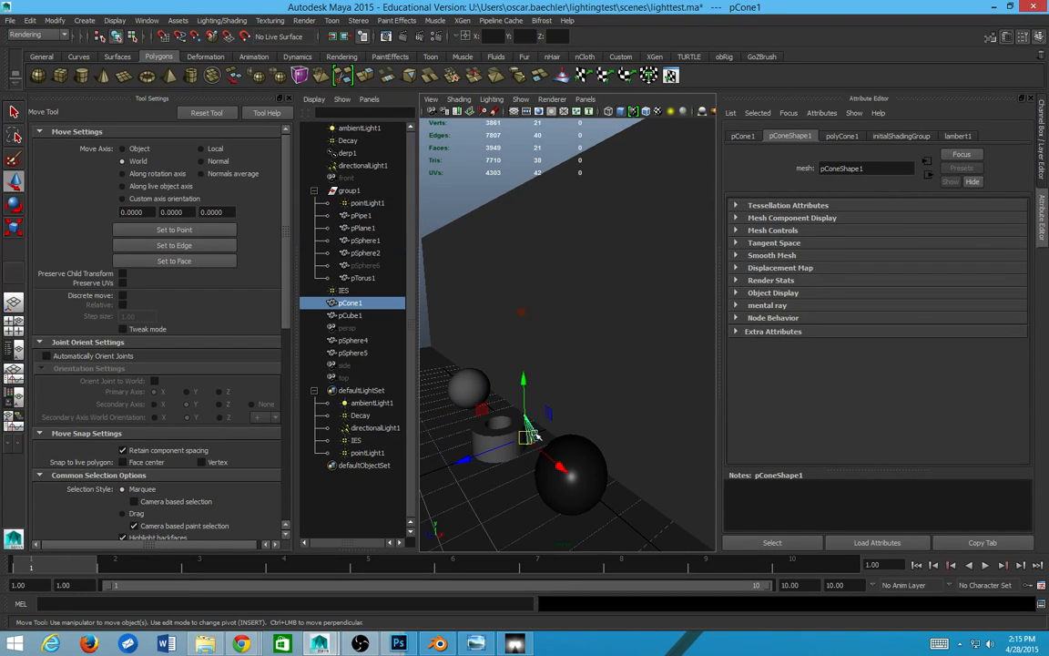
pyautogui.moveTo(536, 435); pyautogui.dragTo(555, 299)
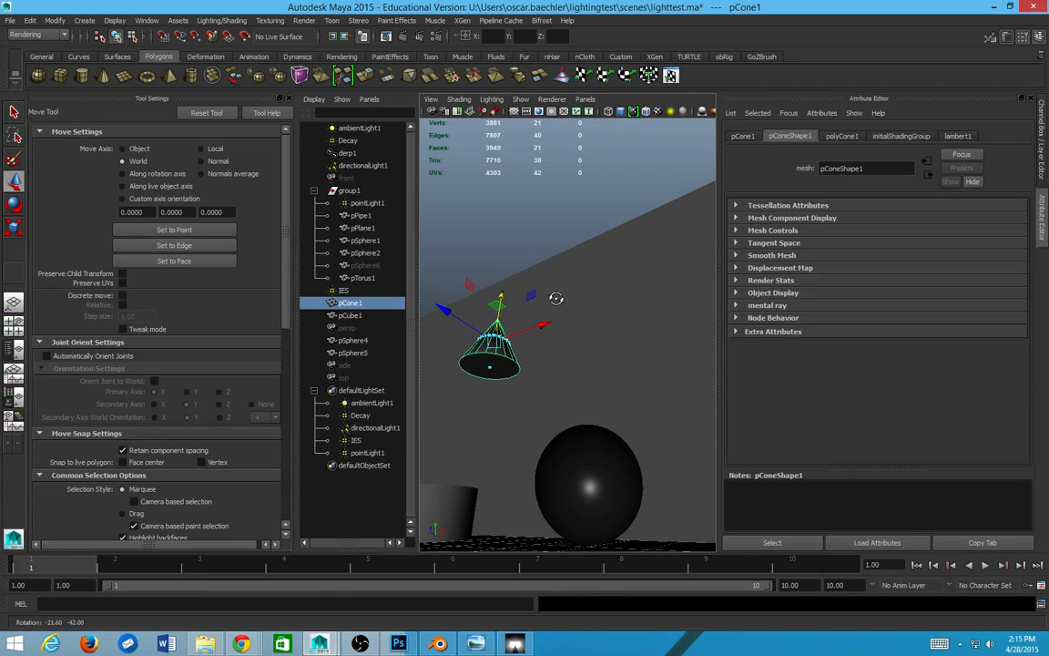
# Step: Select the cone's base face and extrude it with an offset of 0.1 to form a rim
pyautogui.rightClick(495, 363)
pyautogui.moveTo(495, 363); pyautogui.dragTo(484, 406, button='right')
pyautogui.click(489, 368)
pyautogui.scroll(3, 488, 367)
pyautogui.moveTo(550, 395); pyautogui.dragTo(551, 395)
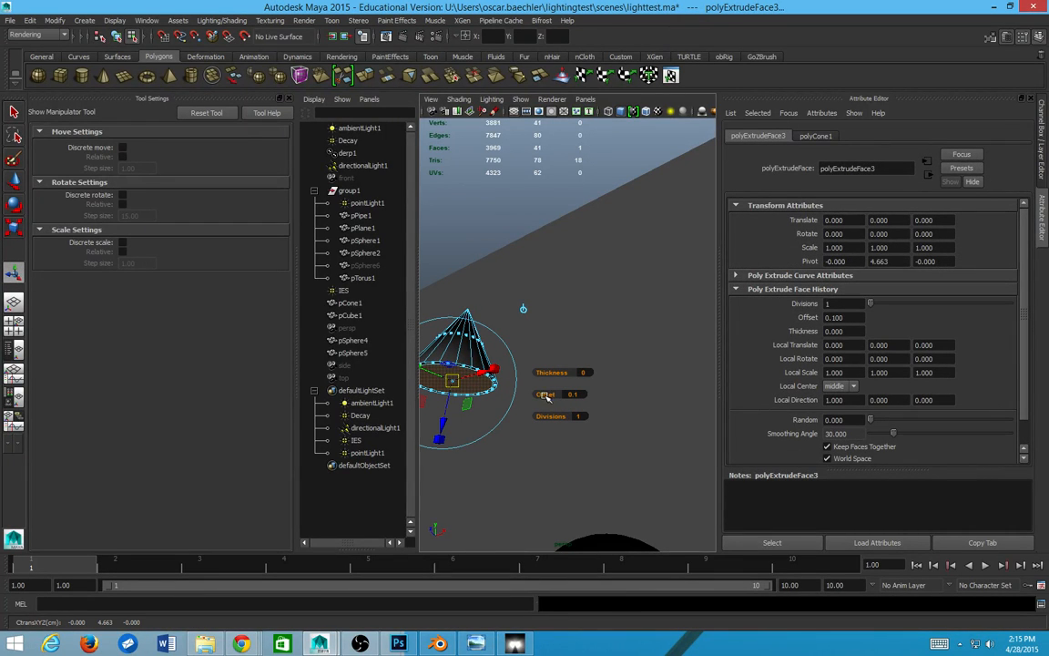
# Step: Extrude the inner base face again with a local Z translation of about -1.627 into the cone, and switch to the Scale tool
pyautogui.keyDown('shift'); pyautogui.moveTo(474, 381); pyautogui.dragTo(480, 406, button='right'); pyautogui.keyUp('shift')
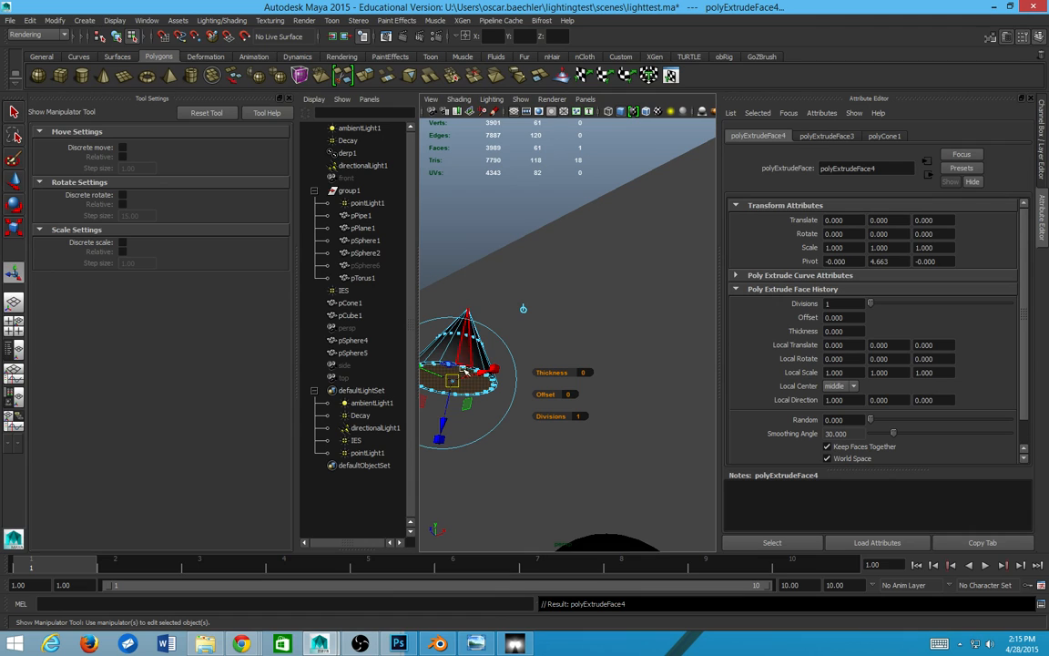
pyautogui.moveTo(445, 425); pyautogui.dragTo(409, 364)
pyautogui.press('e')
pyautogui.press('r')
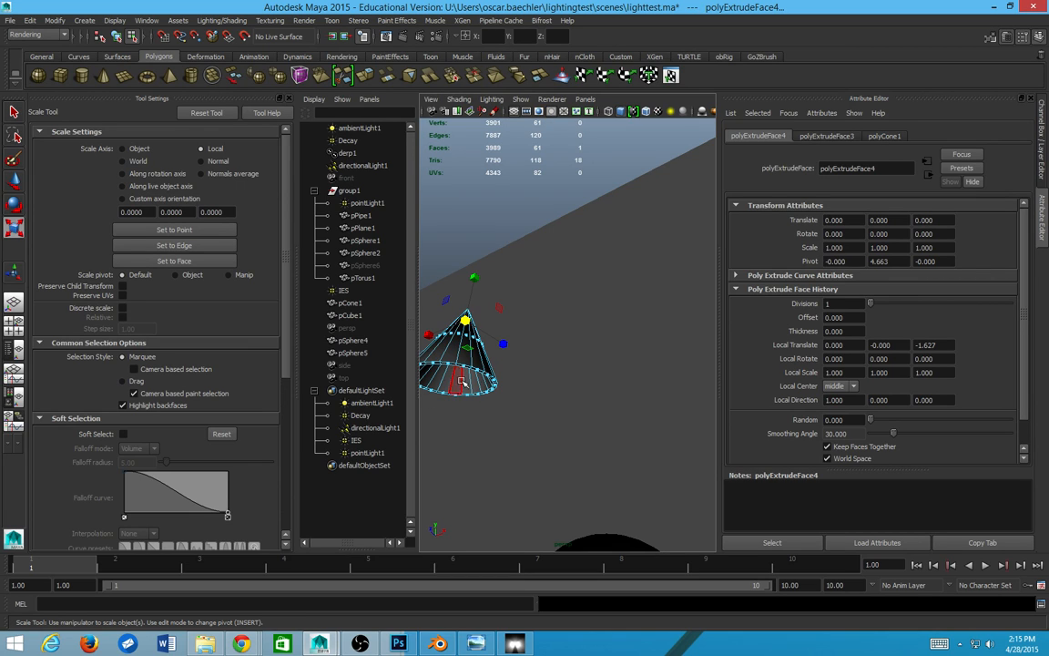
pyautogui.keyDown('alt'); pyautogui.moveTo(529, 361); pyautogui.dragTo(597, 390, button='middle'); pyautogui.keyUp('alt')
pyautogui.keyDown('alt'); pyautogui.moveTo(595, 427); pyautogui.dragTo(611, 379); pyautogui.keyUp('alt')
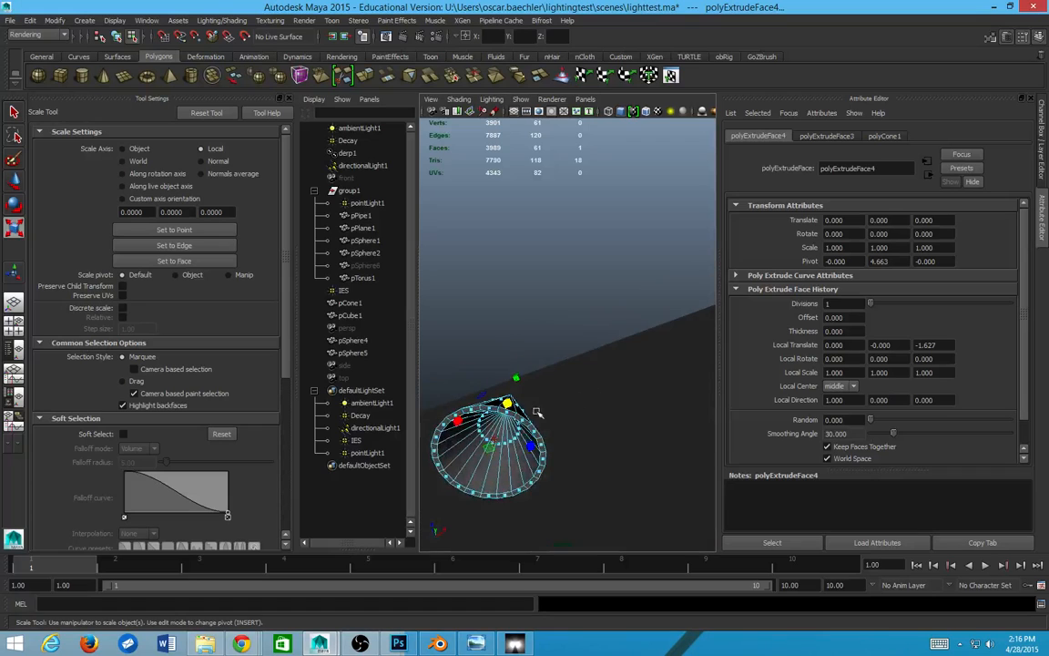
pyautogui.keyDown('alt'); pyautogui.moveTo(536, 414); pyautogui.dragTo(605, 368, button='middle'); pyautogui.keyUp('alt')
pyautogui.keyDown('alt'); pyautogui.moveTo(607, 368); pyautogui.dragTo(573, 440); pyautogui.keyUp('alt')
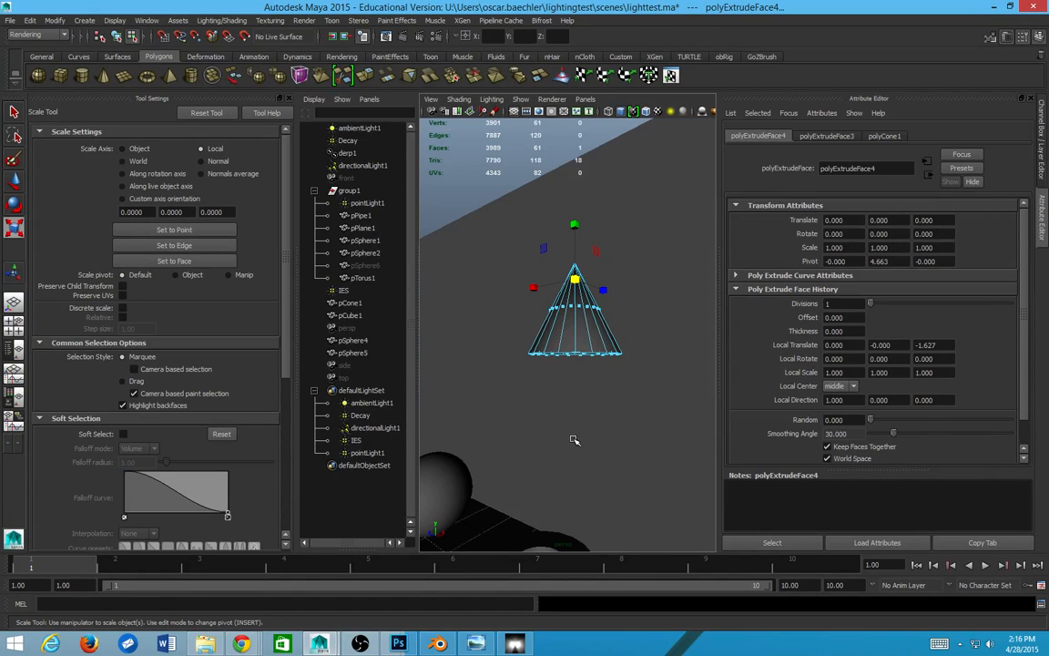
# Step: Open the Render View with the whole scene framed in the viewport, check the render, and close it
pyautogui.keyDown('alt'); pyautogui.moveTo(567, 402); pyautogui.dragTo(507, 101, button='right'); pyautogui.keyUp('alt')
pyautogui.keyDown('alt'); pyautogui.moveTo(587, 263); pyautogui.dragTo(587, 280); pyautogui.keyUp('alt')
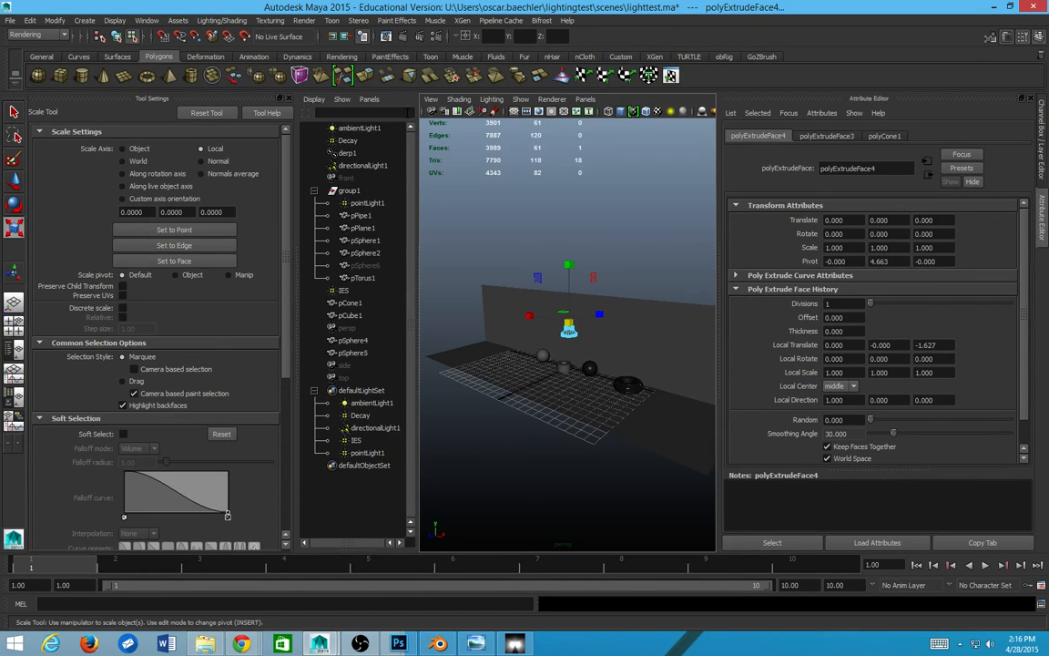
pyautogui.click(361, 36)
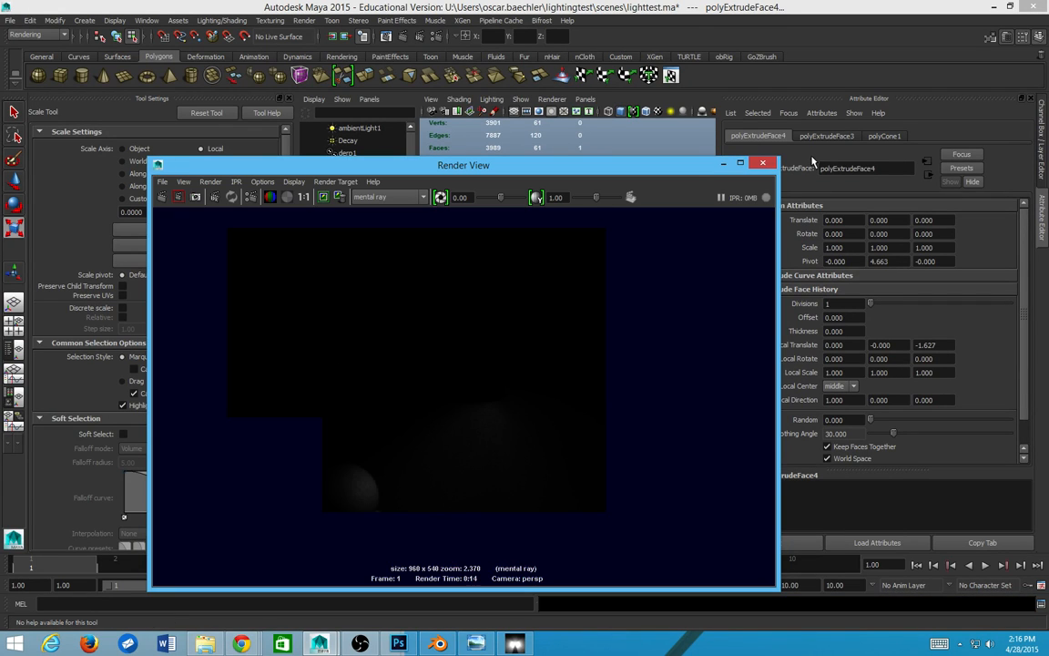
pyautogui.click(762, 164)
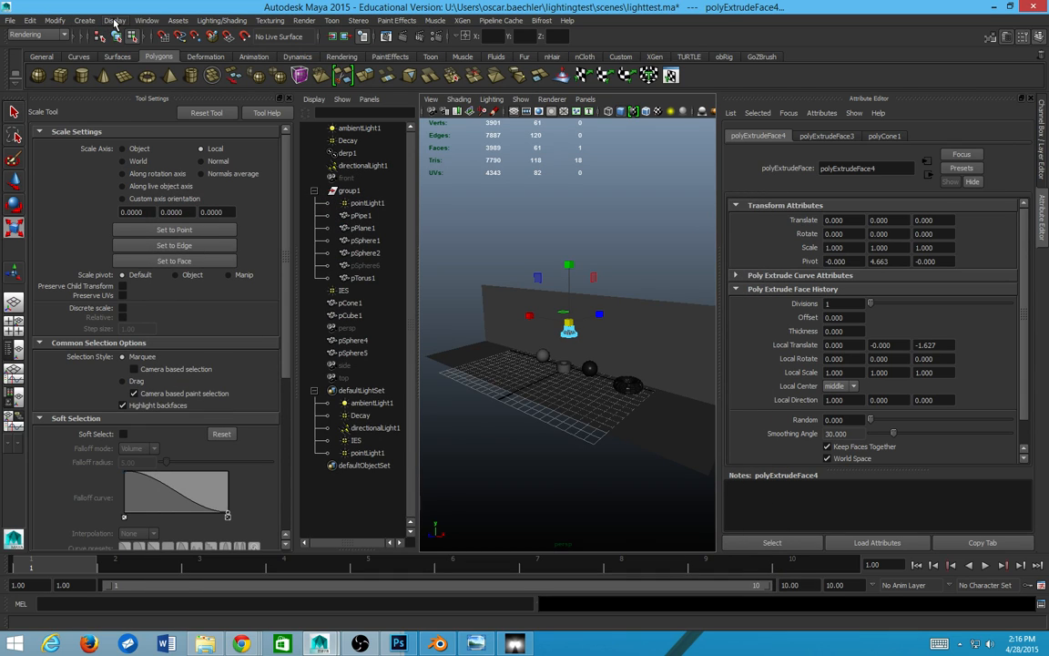
# Step: Unhide the glowing sphere pSphere6 inside the cone lampshade
pyautogui.click(114, 22)
pyautogui.moveTo(146, 87)
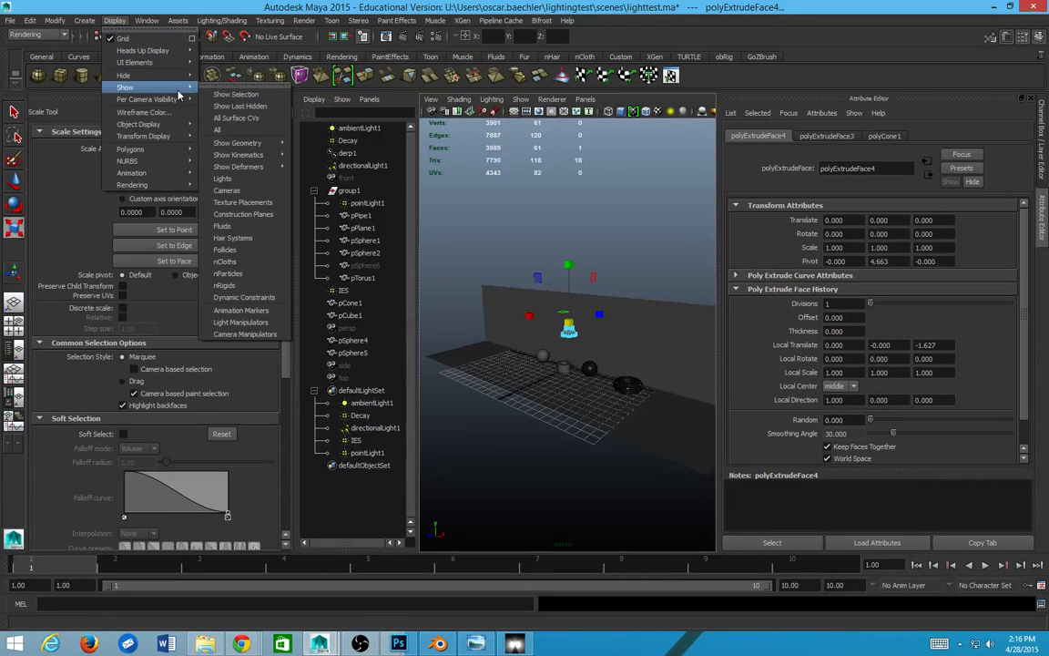
pyautogui.click(235, 95)
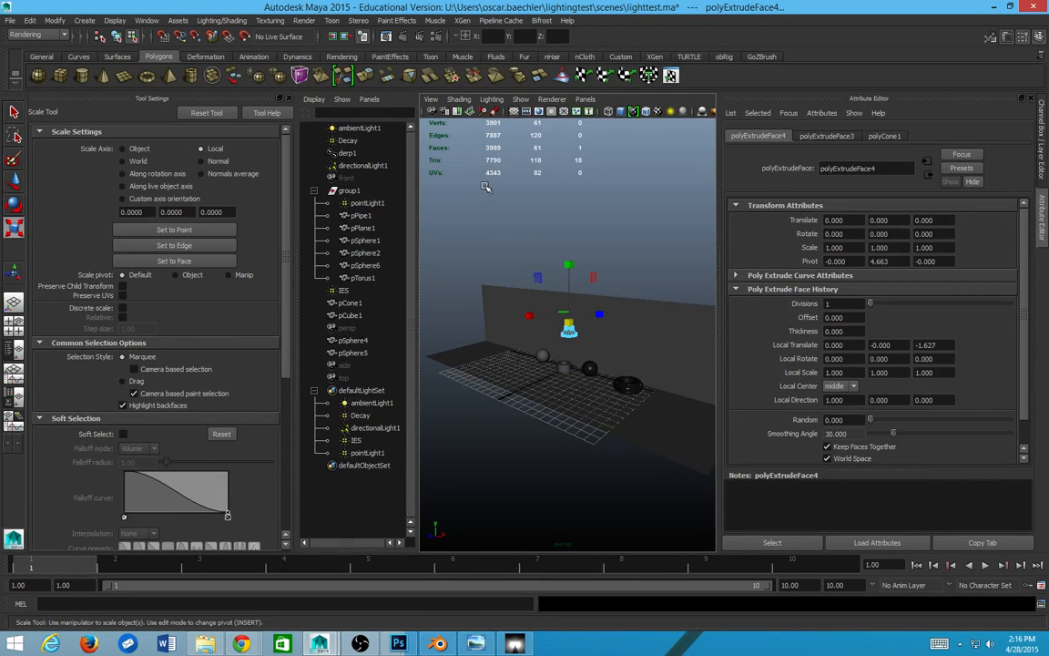
# Step: Clear the selection, frame the lampshade and the row of objects closely, and render the current frame
pyautogui.click(705, 296)
pyautogui.scroll(5, 705, 296)
pyautogui.keyDown('alt'); pyautogui.moveTo(663, 295); pyautogui.dragTo(586, 284, button='middle'); pyautogui.keyUp('alt')
pyautogui.keyDown('alt'); pyautogui.moveTo(586, 283); pyautogui.dragTo(590, 262); pyautogui.keyUp('alt')
pyautogui.click(362, 35)
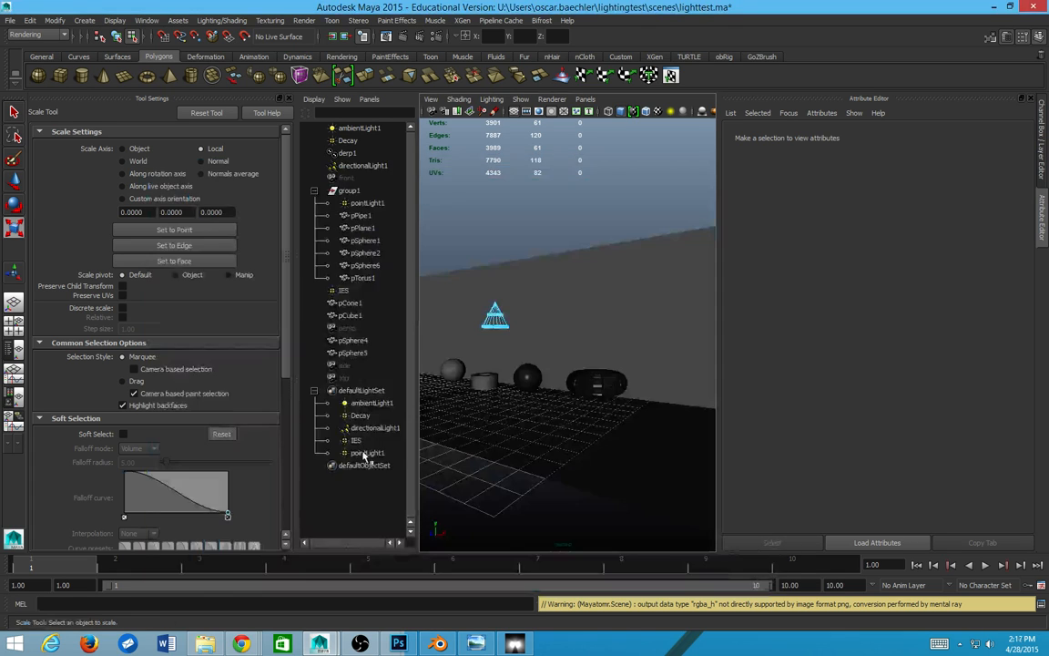
# Step: Select pointLight1 in the default light set and set its decay rate to Quadratic
pyautogui.click(365, 453)
pyautogui.click(355, 440)
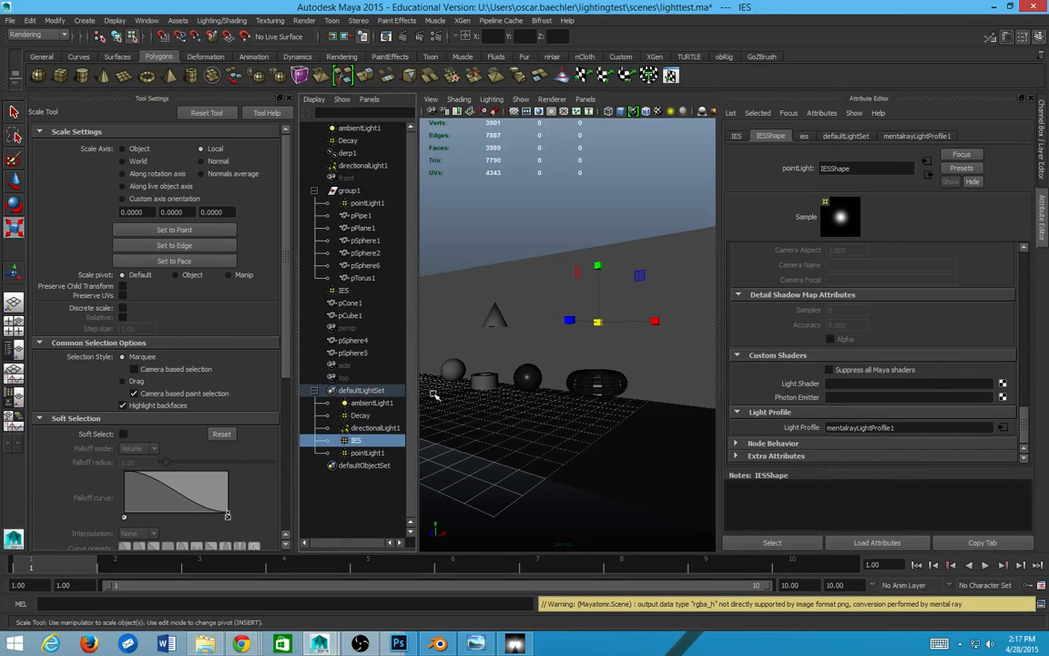
pyautogui.click(367, 452)
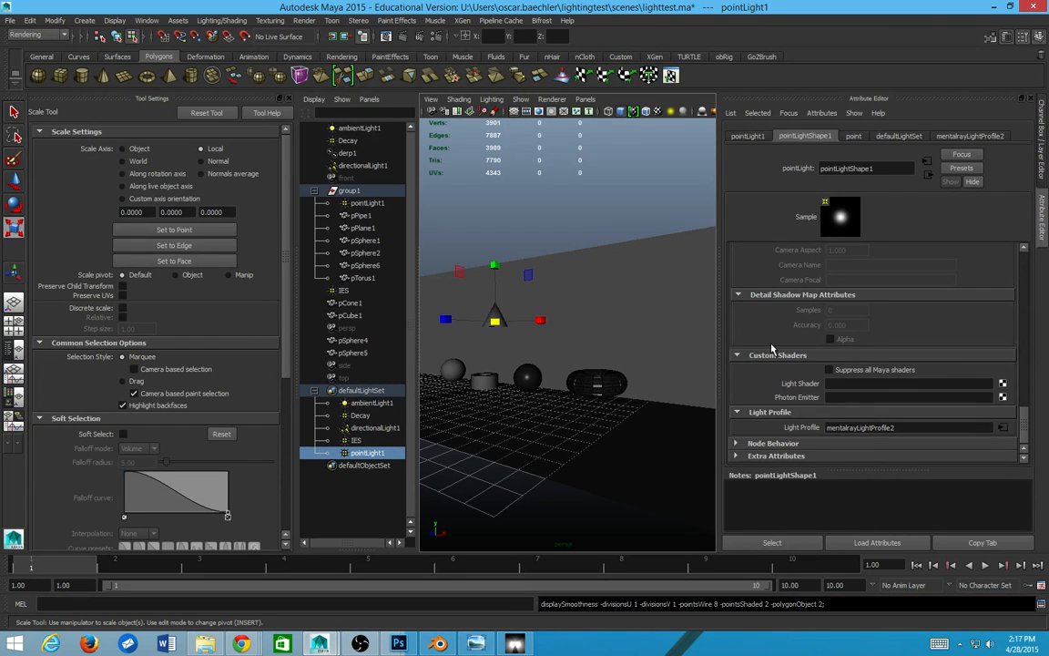
pyautogui.scroll(5, 866, 375)
pyautogui.scroll(5, 881, 373)
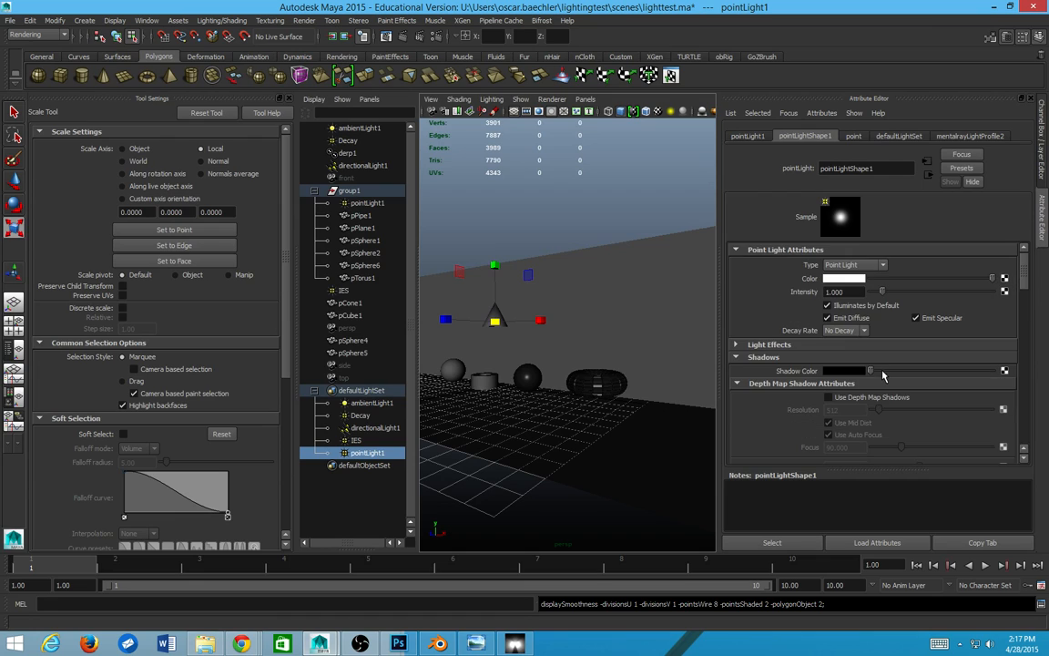
pyautogui.click(840, 332)
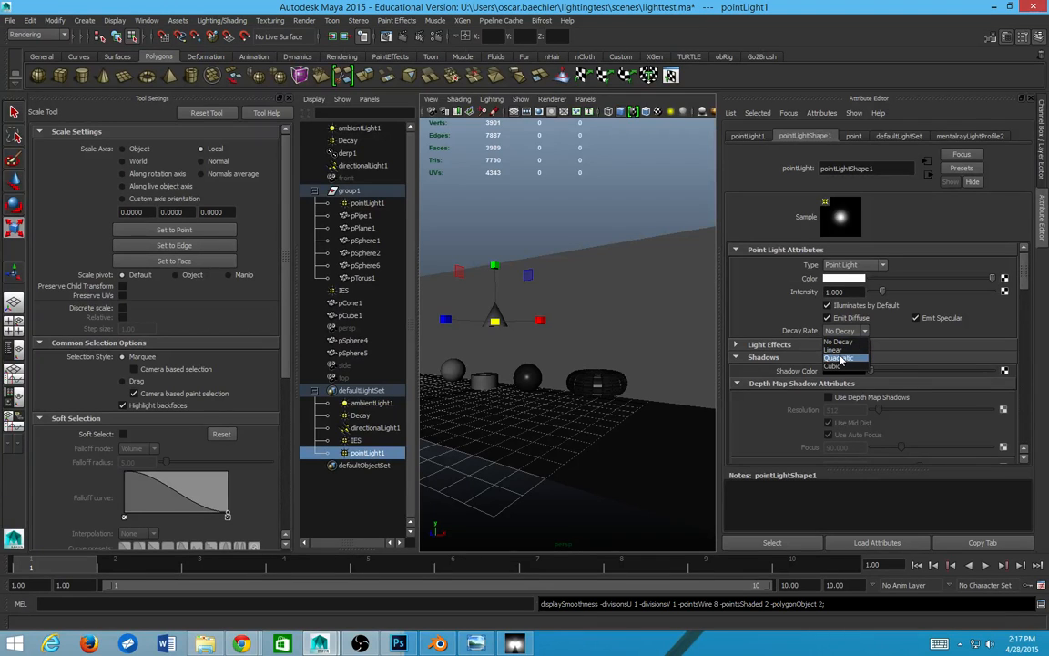
pyautogui.click(839, 360)
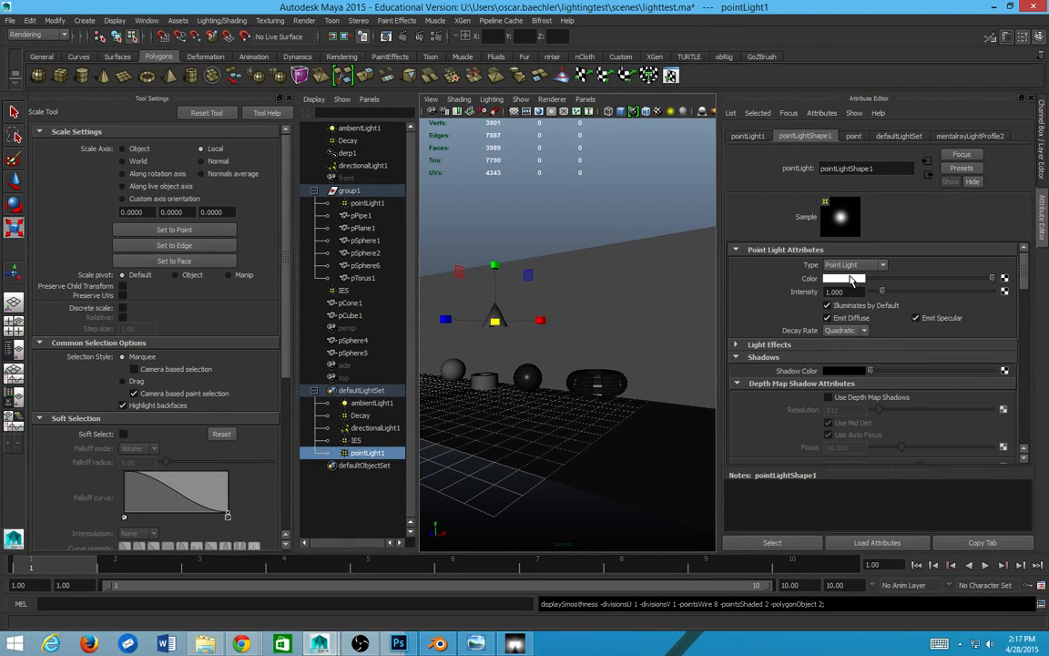
# Step: Set pointLight1's intensity to 2 and render the current frame
pyautogui.doubleClick(838, 292)
pyautogui.write('21')
pyautogui.press('Return')
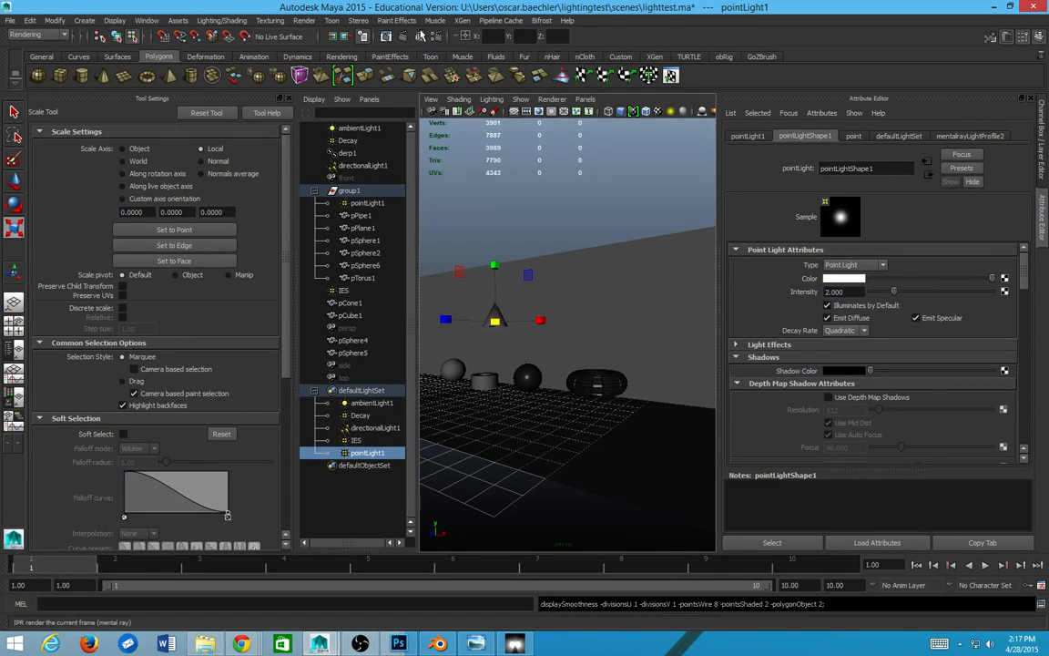
pyautogui.click(406, 37)
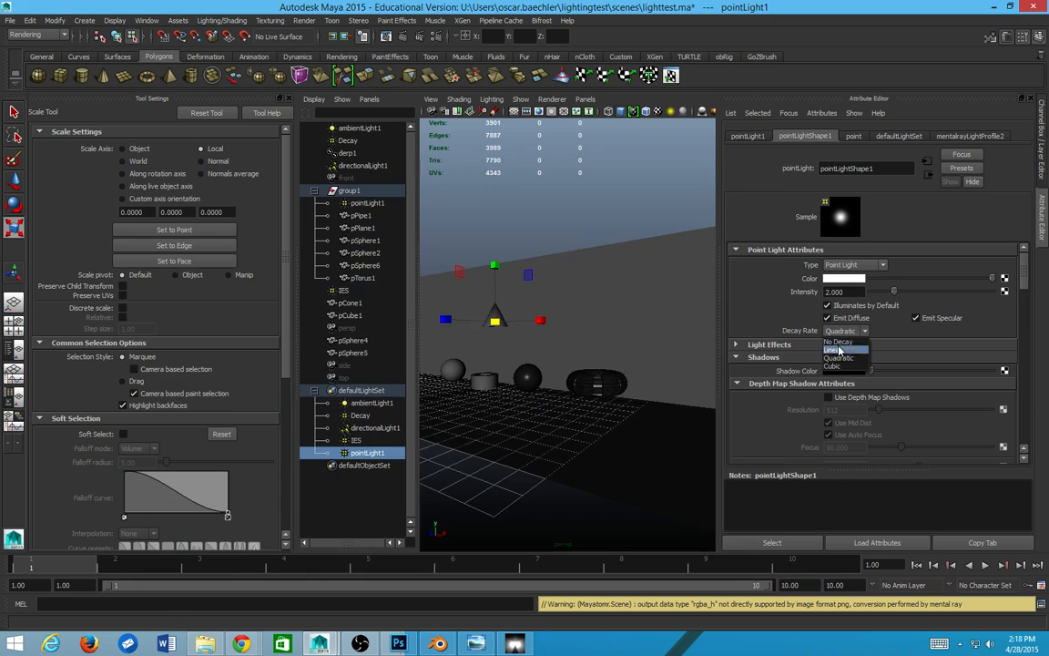
# Step: Set pointLight1's decay rate to No Decay and render the current frame again
pyautogui.click(843, 342)
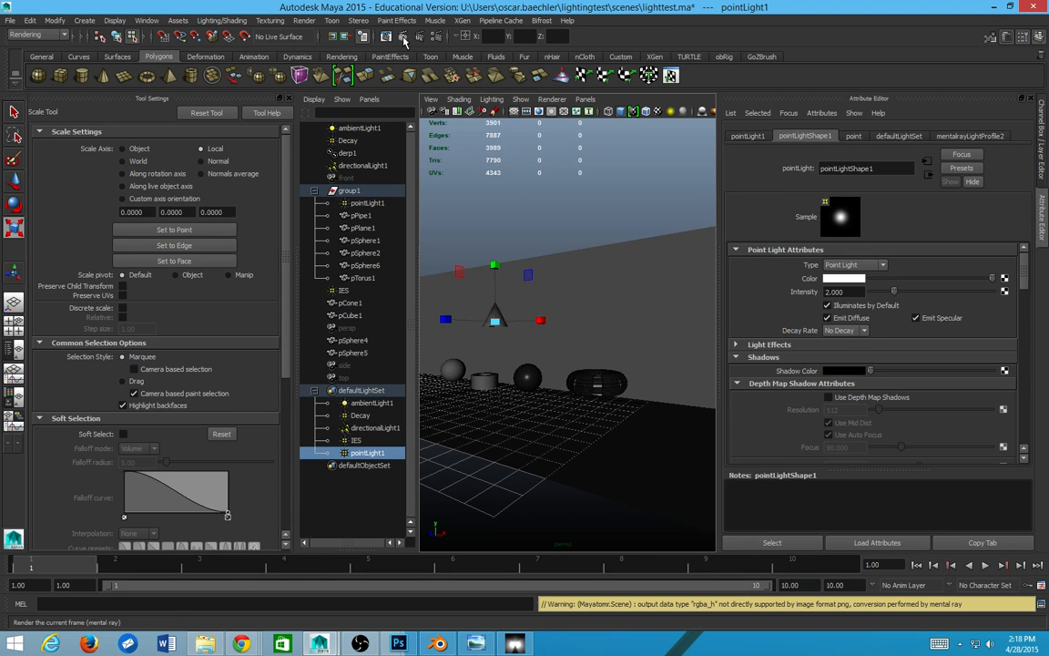
pyautogui.click(363, 36)
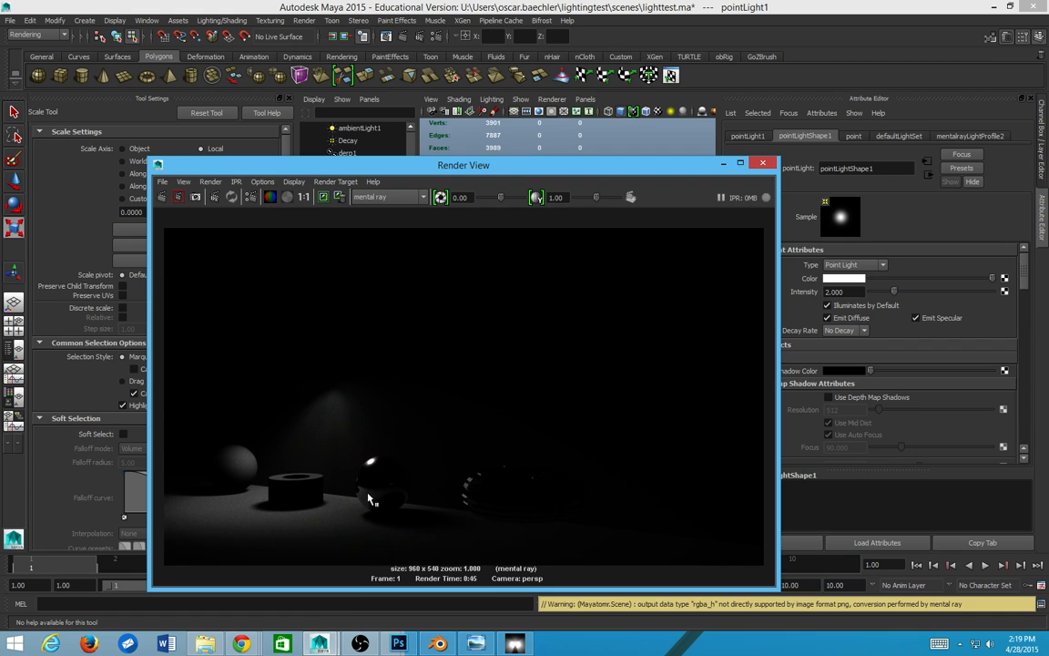
# Step: Examine the rendered lampshade lighting, raise the render's exposure to 2.32, and close the Render View
pyautogui.scroll(-3, 356, 491)
pyautogui.scroll(-3, 356, 492)
pyautogui.scroll(6, 349, 492)
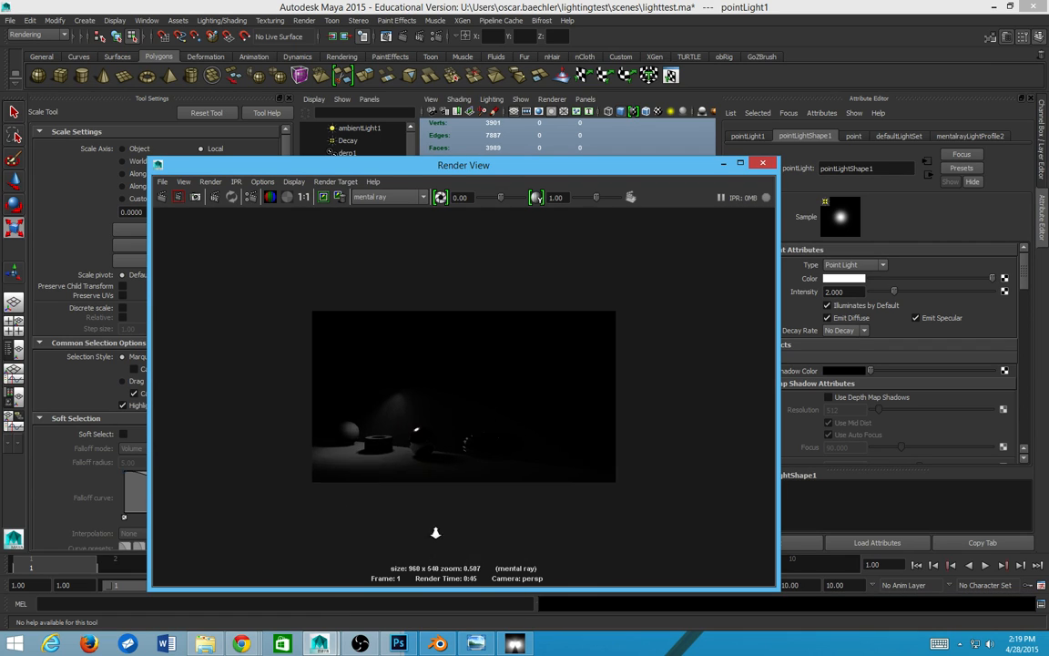
pyautogui.scroll(-3, 436, 541)
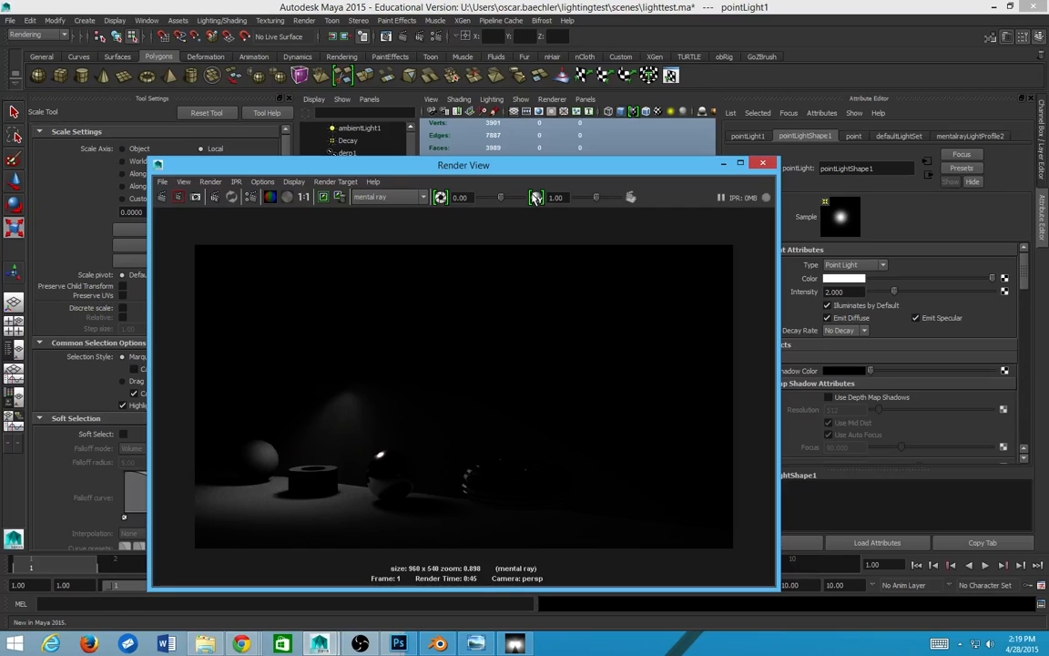
pyautogui.moveTo(500, 197); pyautogui.dragTo(515, 227)
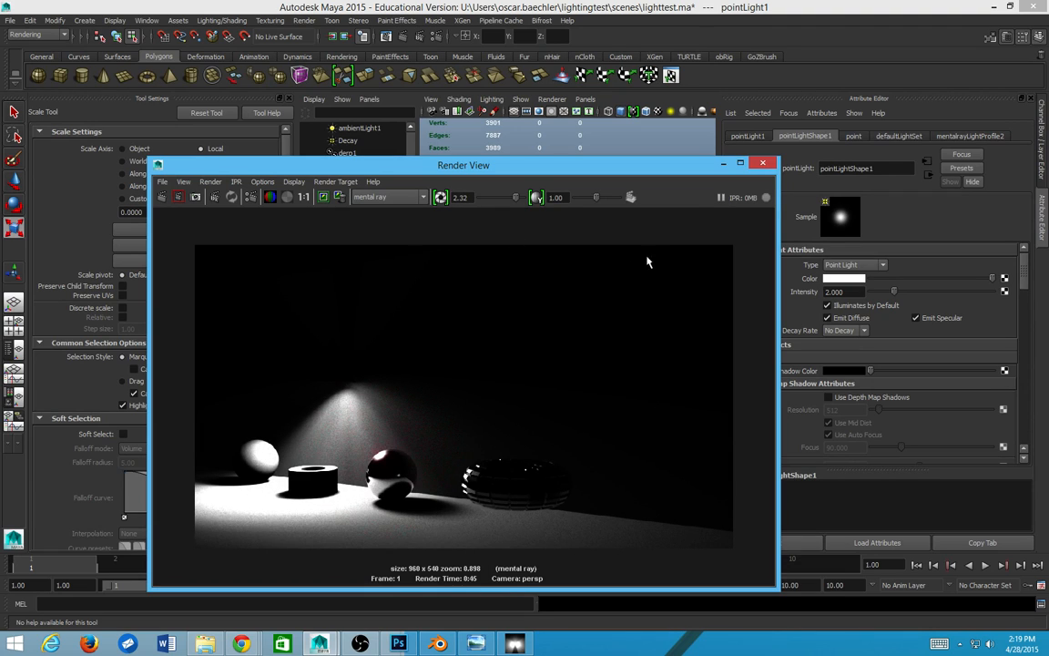
pyautogui.click(765, 165)
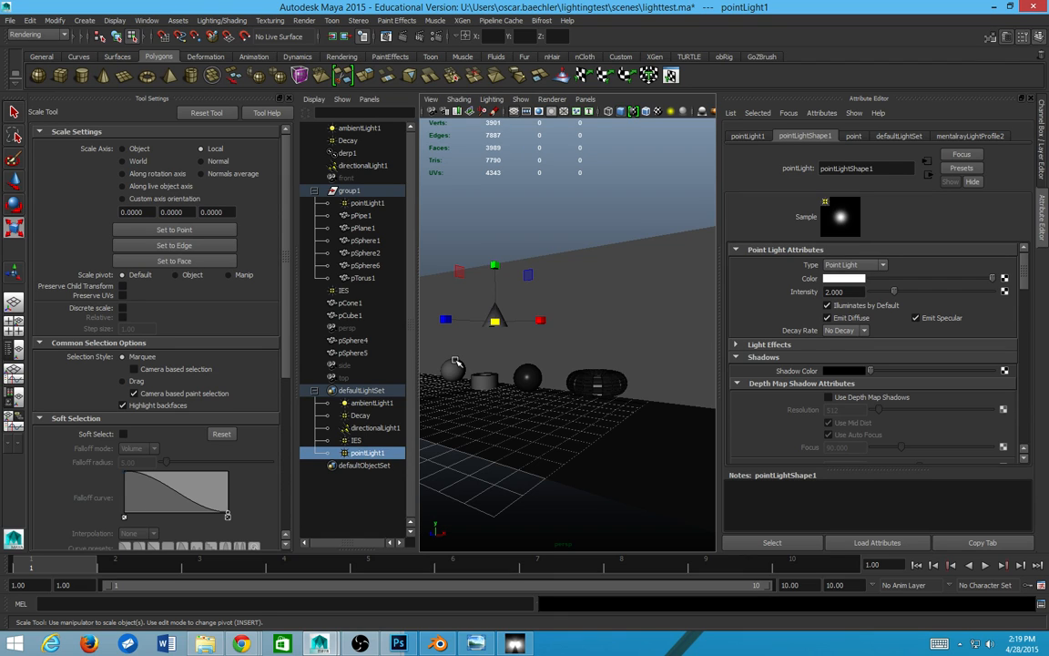
# Step: Deselect the light and save the scene lighttest.ma, accepting the student version notice
pyautogui.click(499, 218)
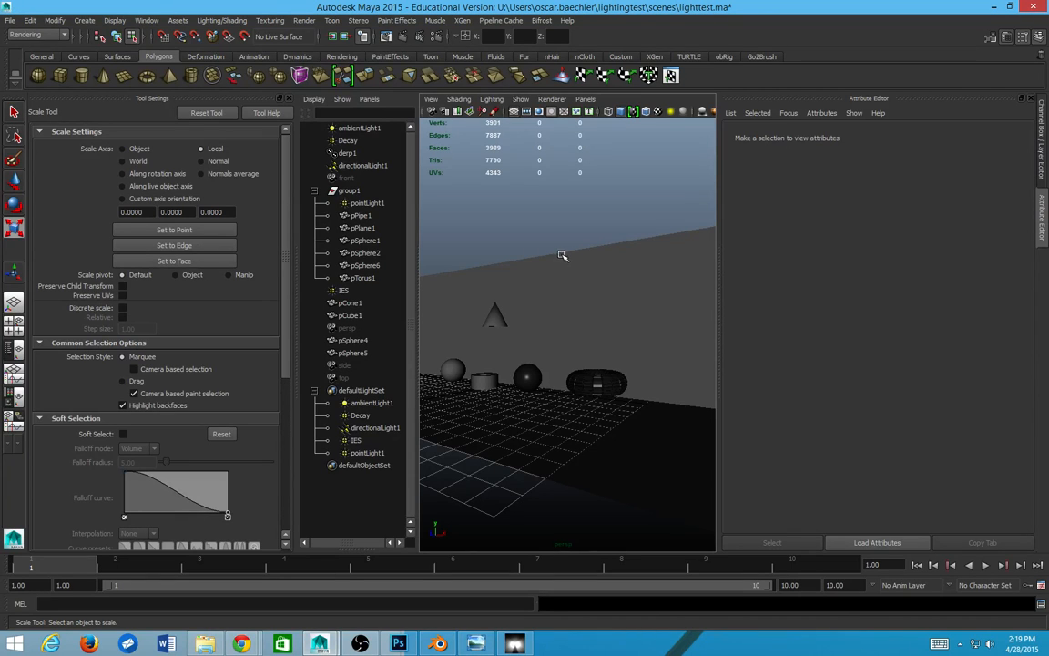
pyautogui.press('q')
pyautogui.hotkey('ctrl', 's')
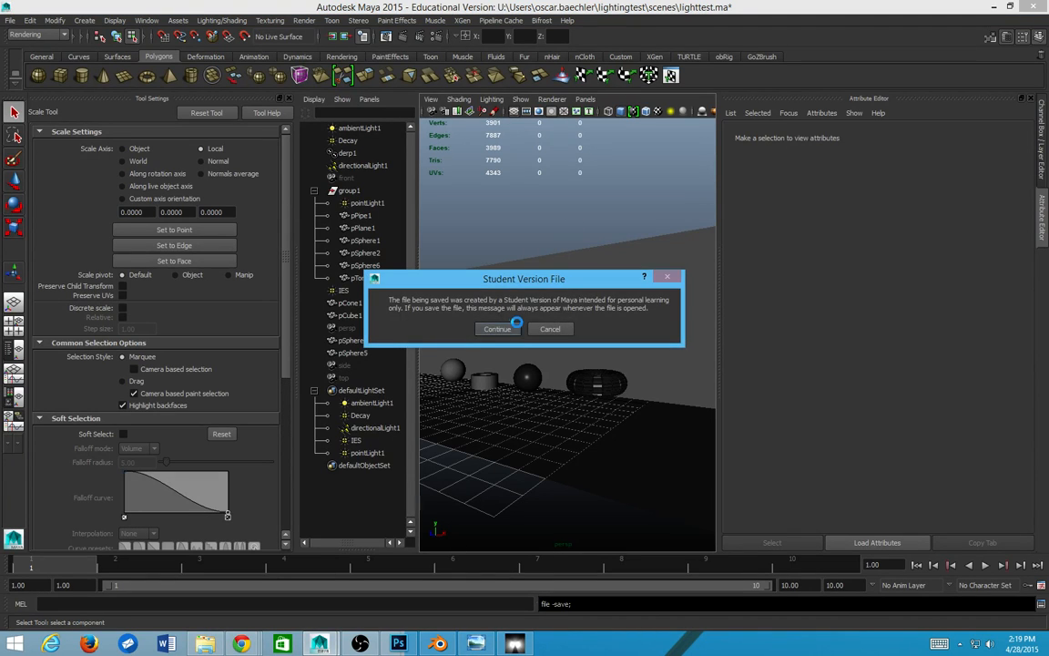
pyautogui.click(497, 327)
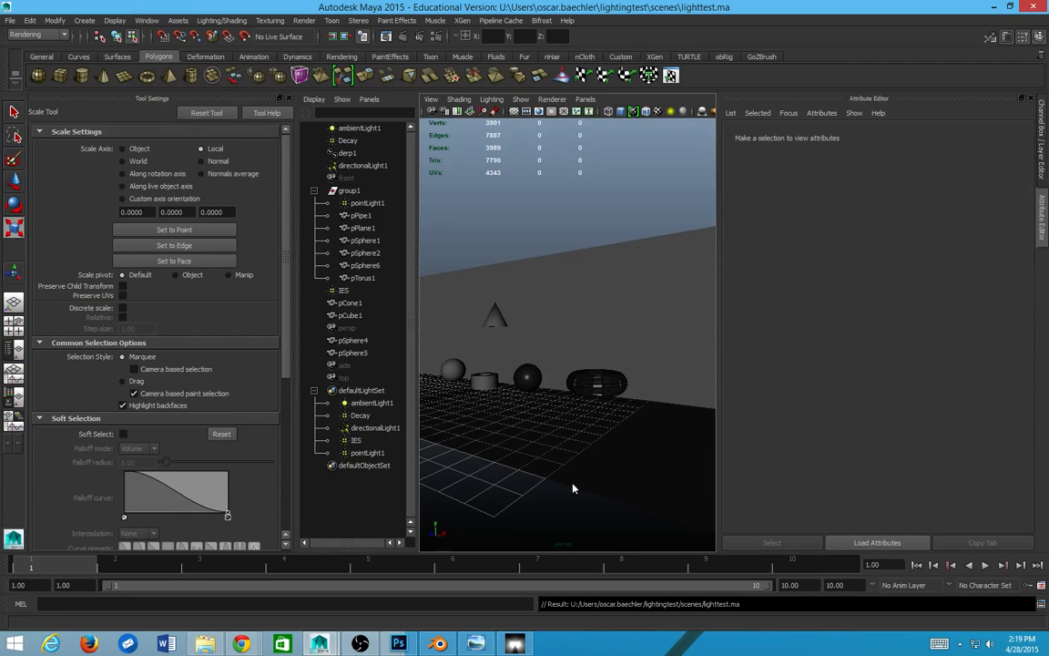
# Step: Switch to Photoshop with the layered lighttest_0001.png document
pyautogui.click(398, 643)
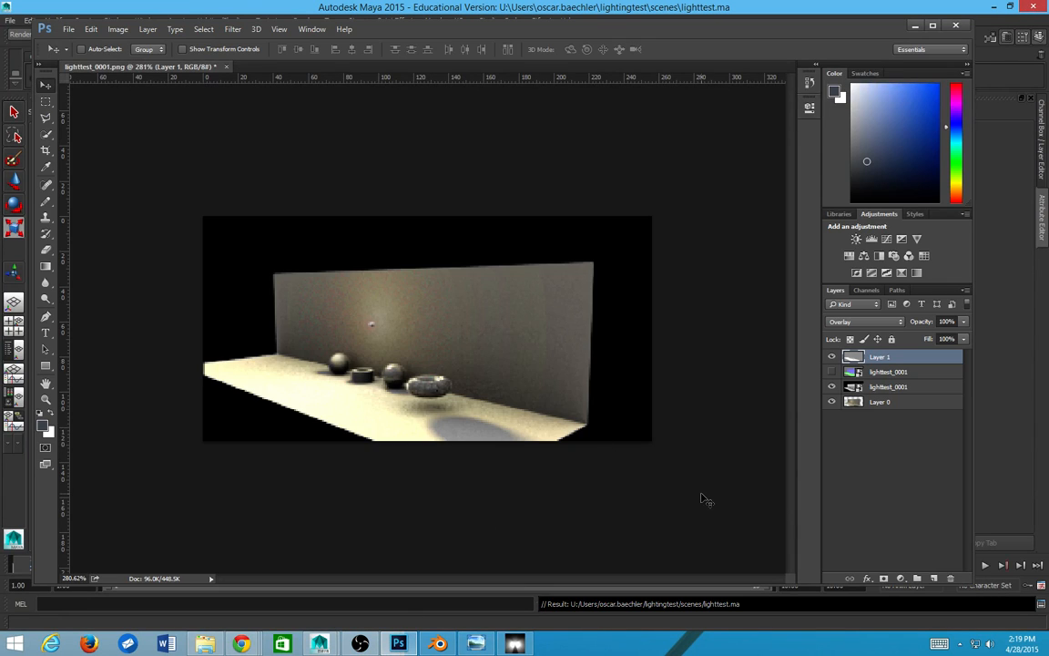